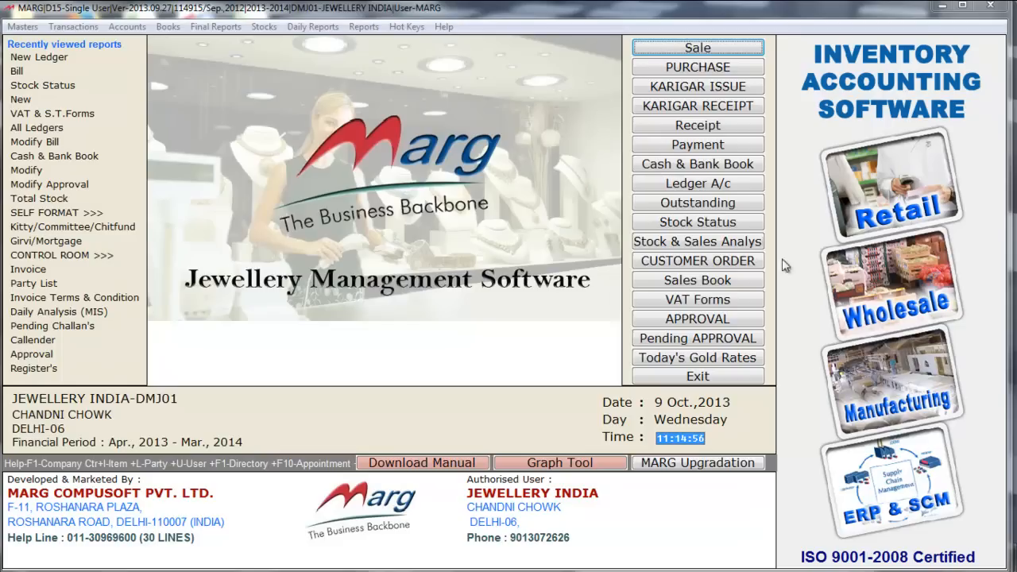
- Bring the Marg window forward and open the Masters menu to reach Ledger Master
click(528, 17)
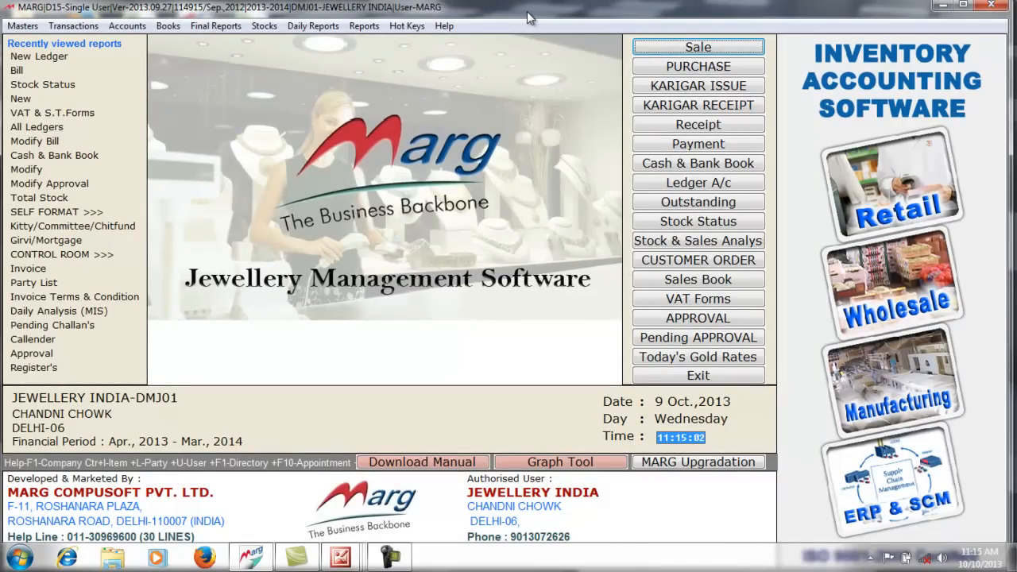
click(30, 27)
- Start a New Ledger with the karigar's name and station DELHI
mouse_move(135, 45)
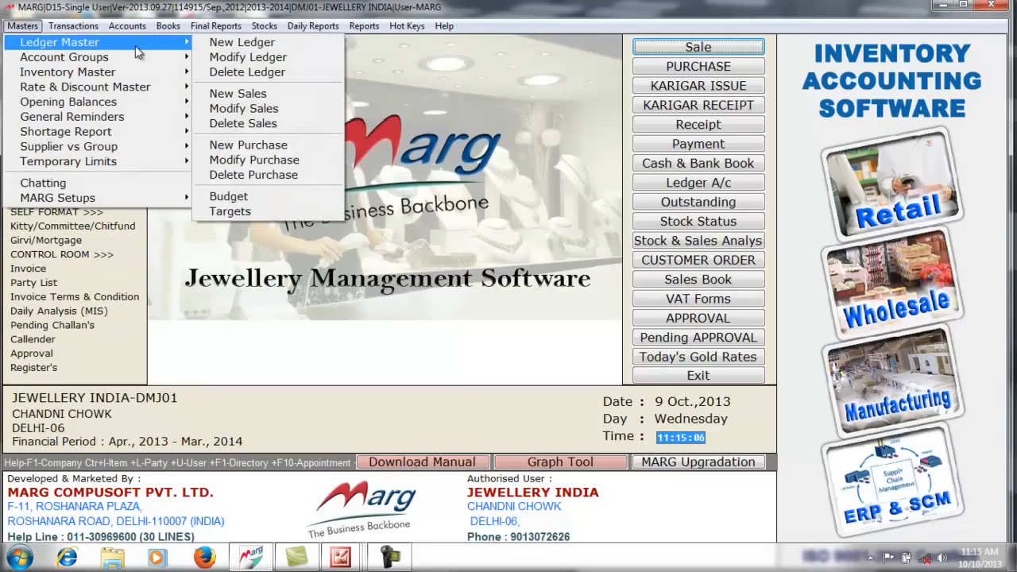
click(218, 49)
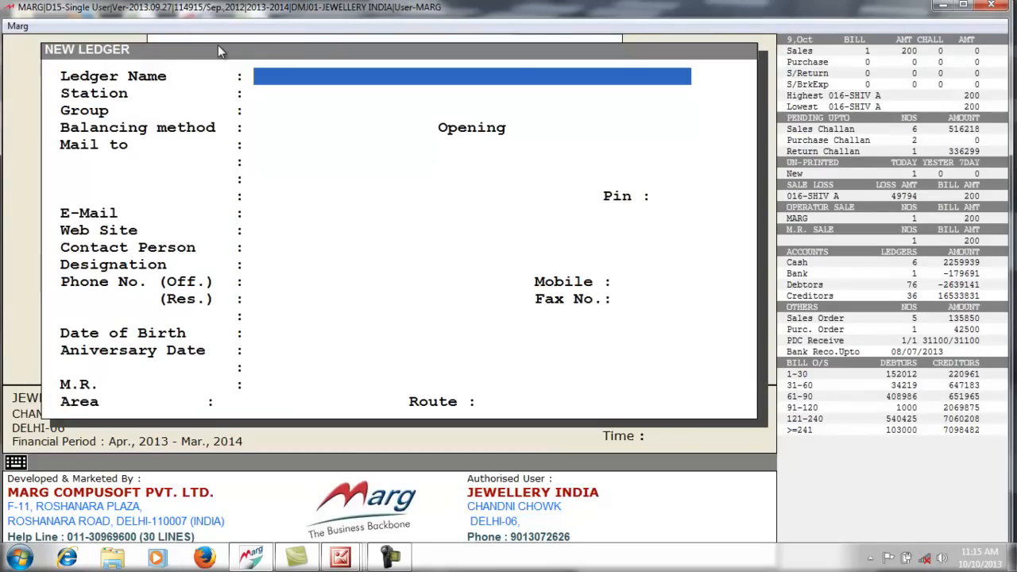
text(VISHU KARIGAR)
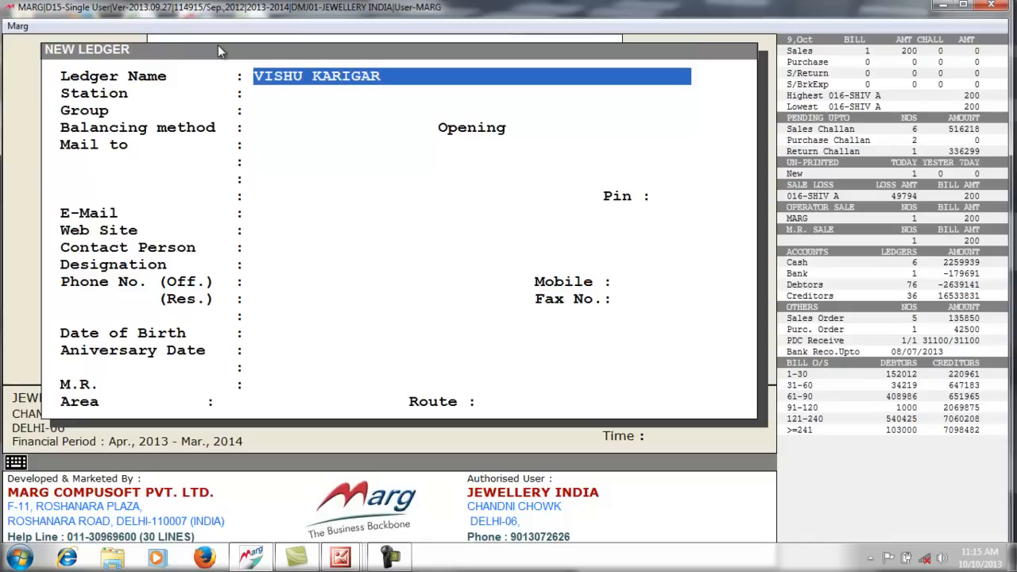
key(Return)
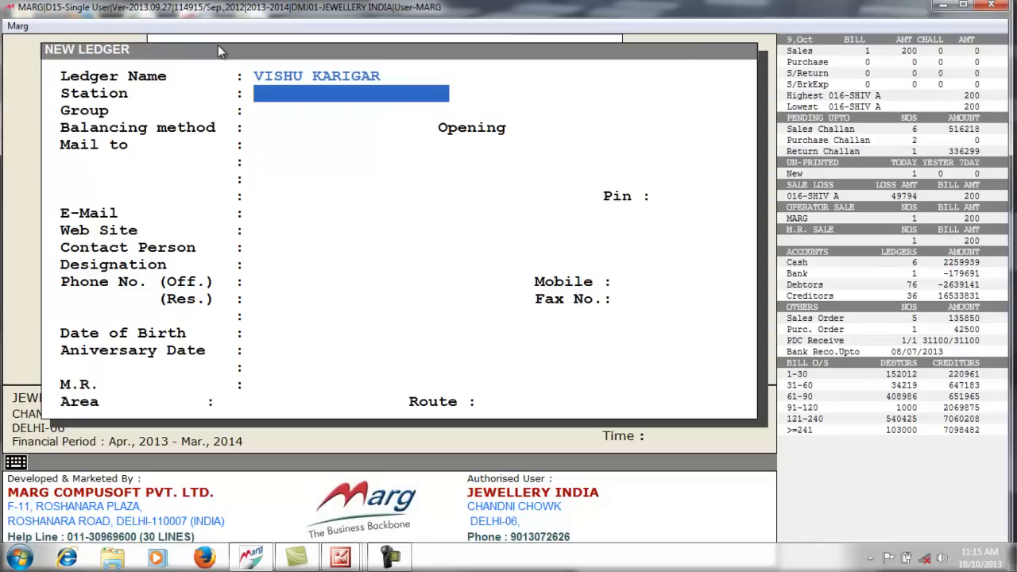
text(DELHI)
key(Return)
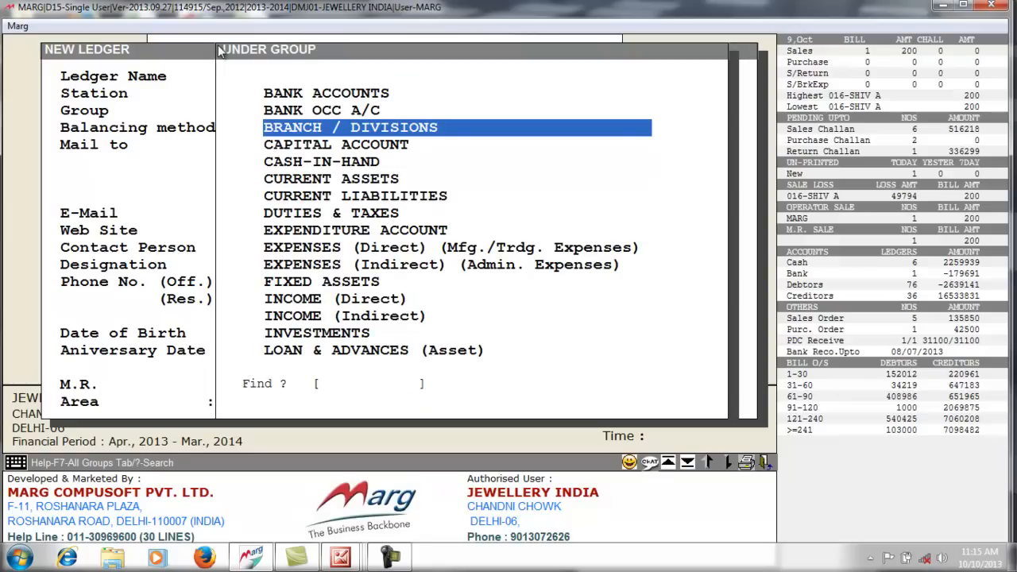
- Search the group list under S and pick SUNDRY CREDITORS (KARIGAR) as the ledger's group
text(S)
key(Down)
key(Down)
key(Down)
key(Down)
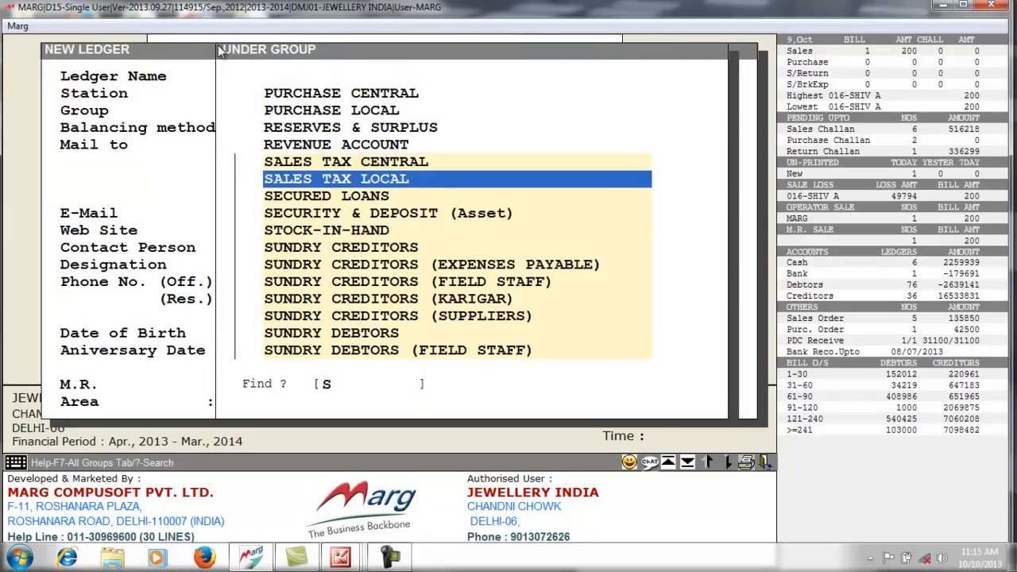
key(Down)
key(Down)
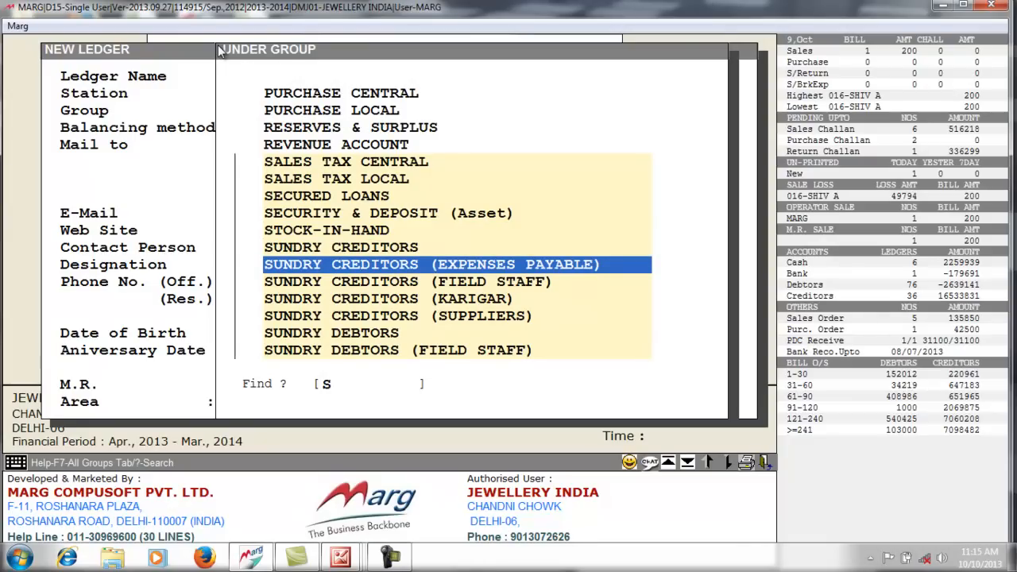
key(Down)
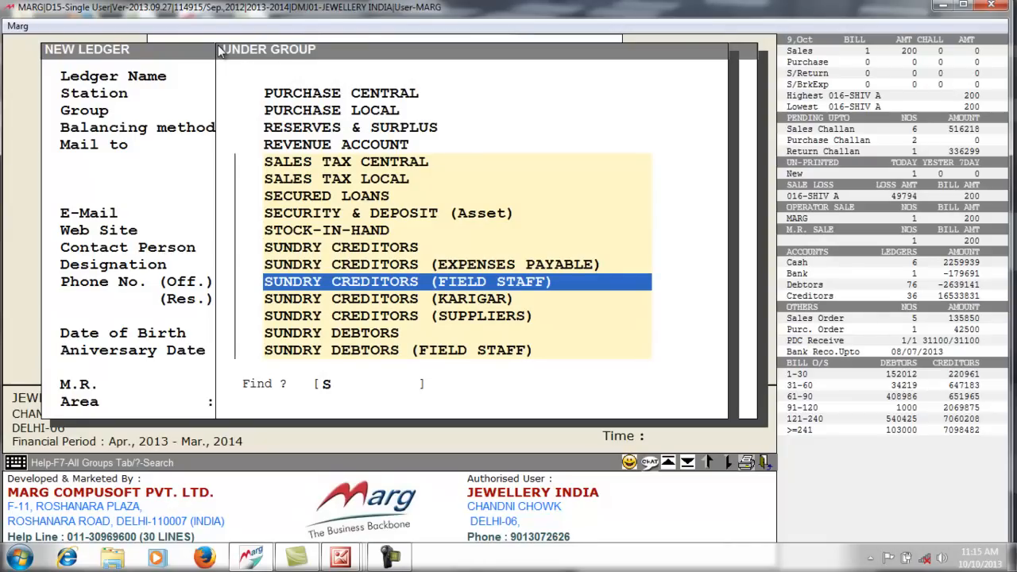
key(Down)
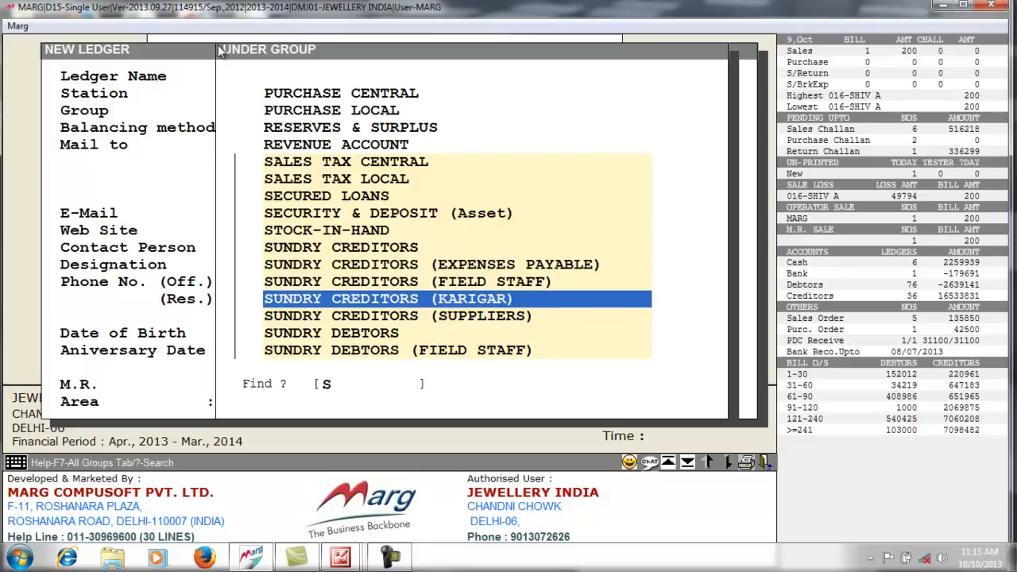
key(Down)
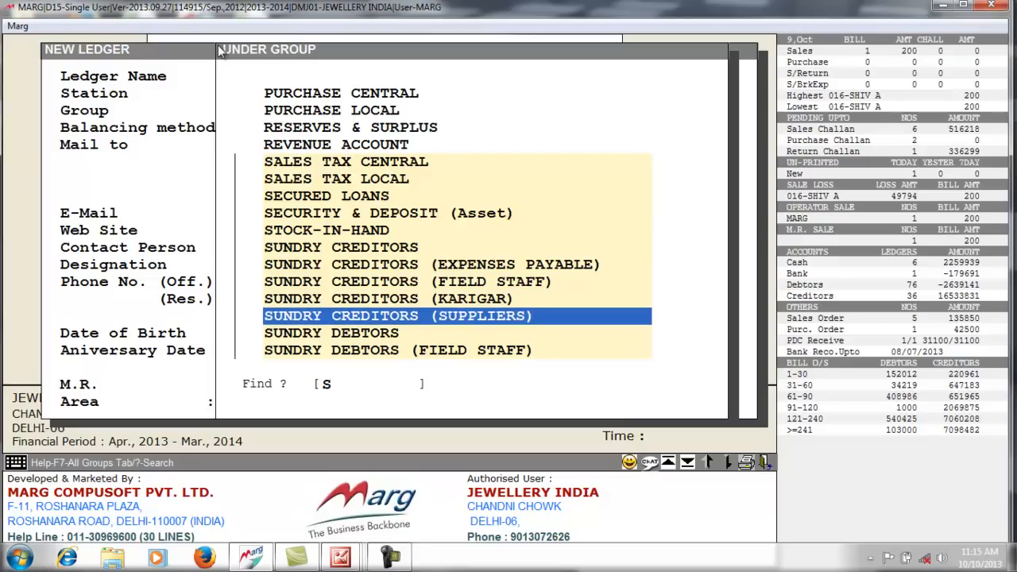
key(Down)
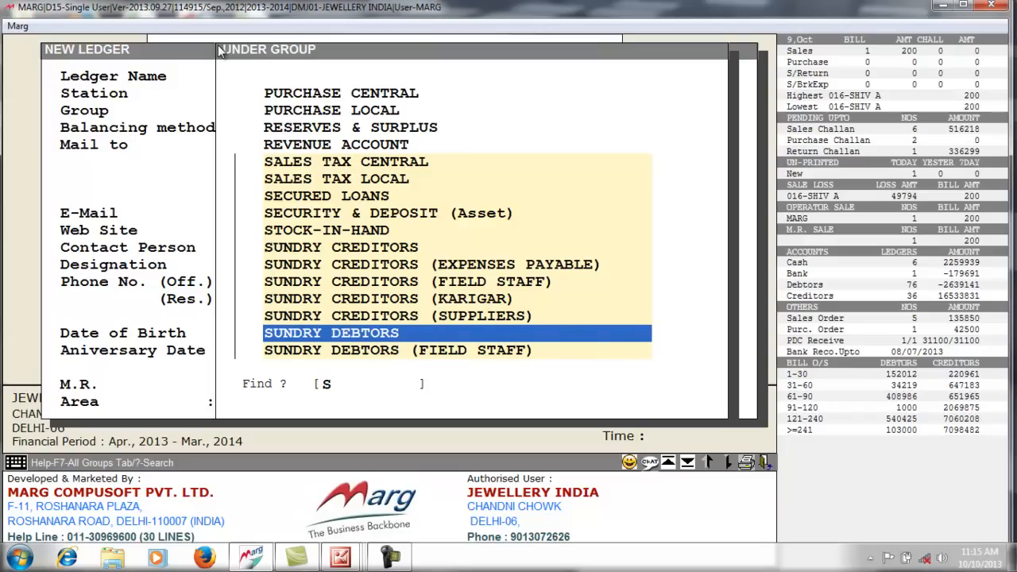
key(Up)
key(Up)
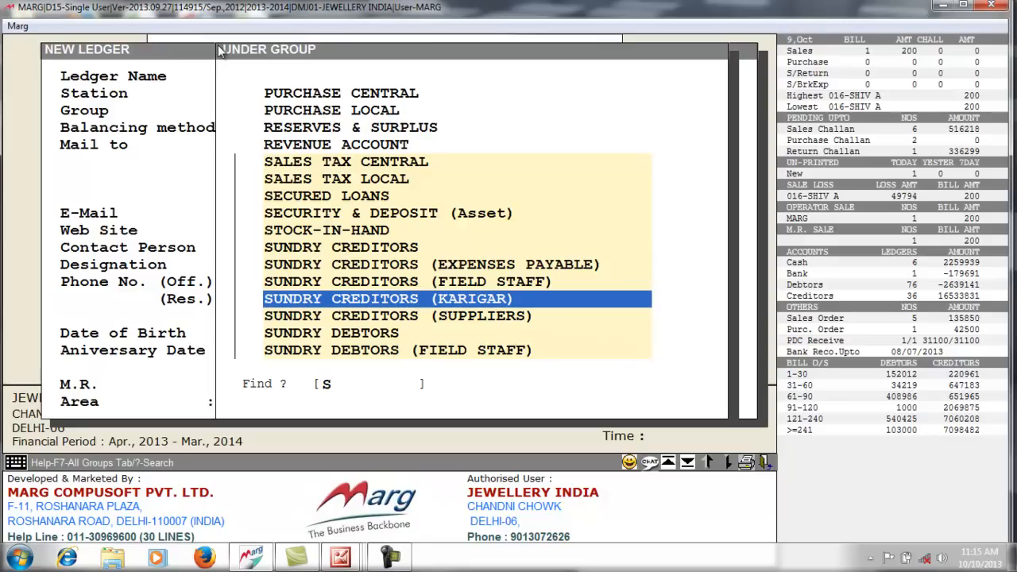
key(Return)
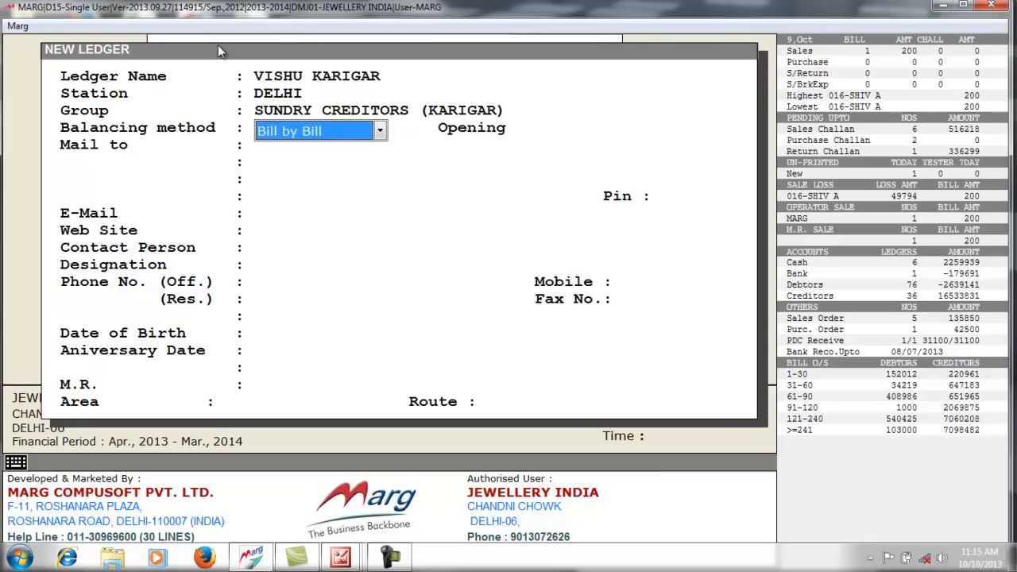
- Keep Bill by Bill balancing and enter a 3000 Cr opening balance
key(space)
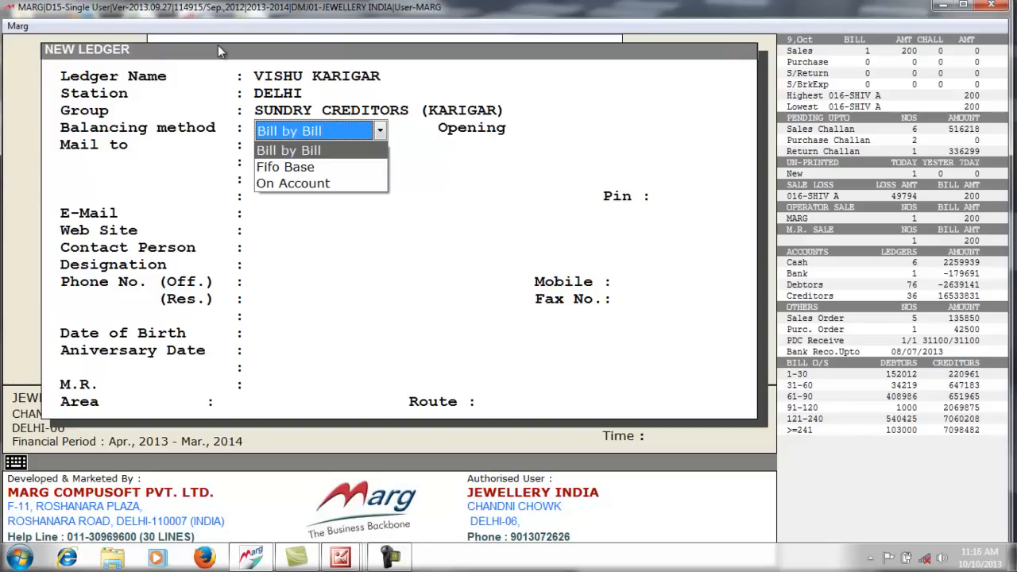
key(Return)
key(Return)
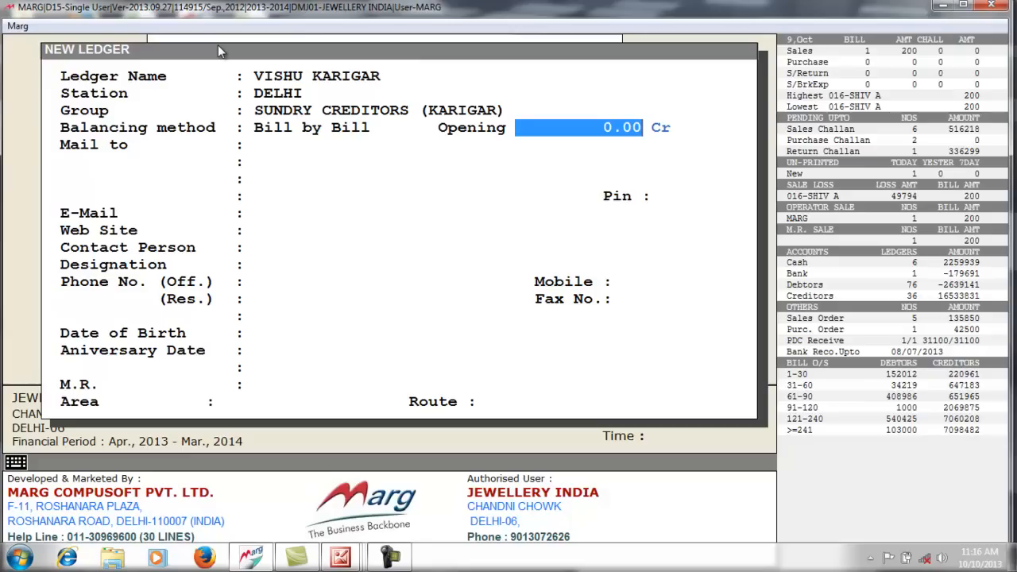
text(3000 .)
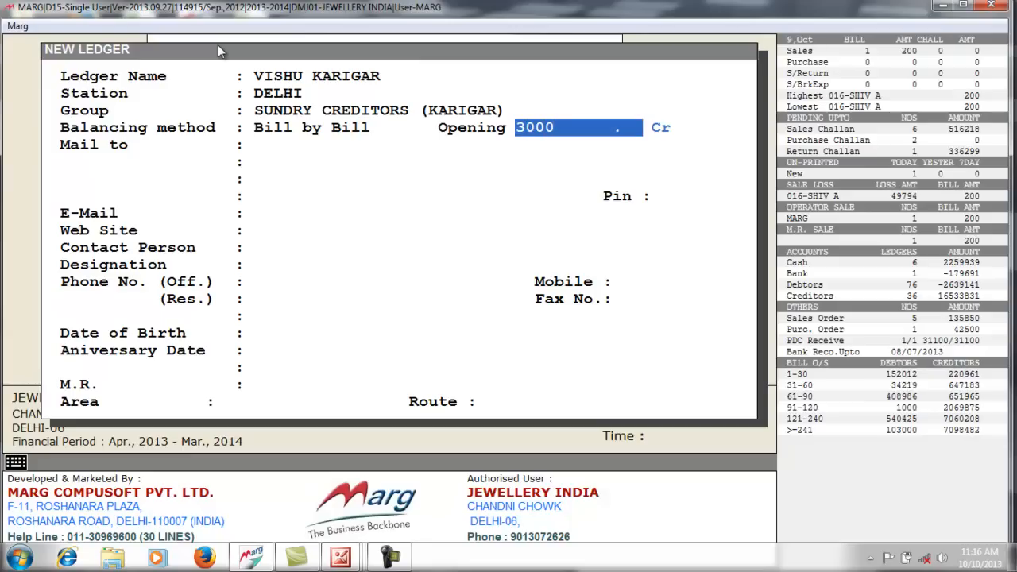
key(Return)
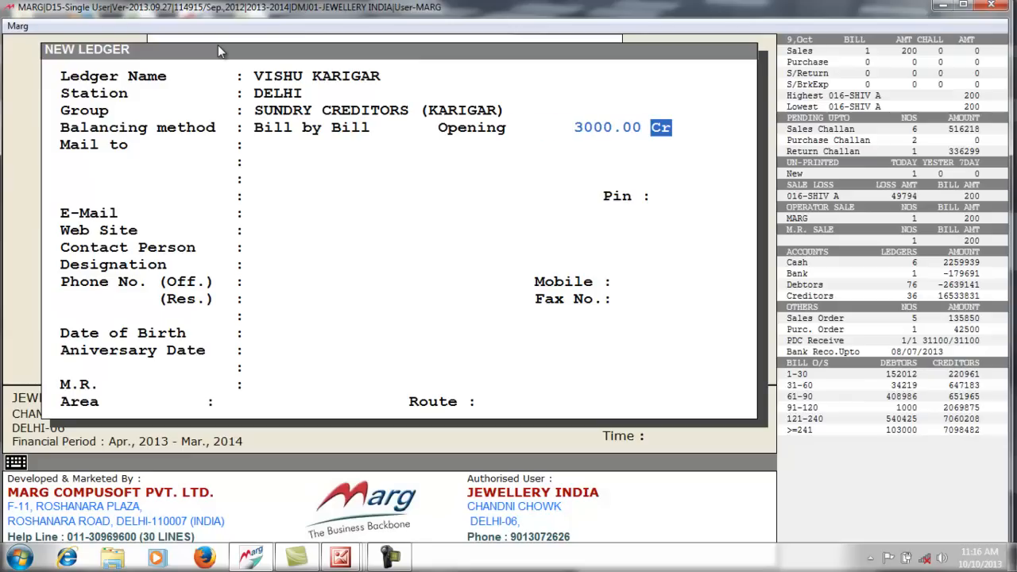
key(Return)
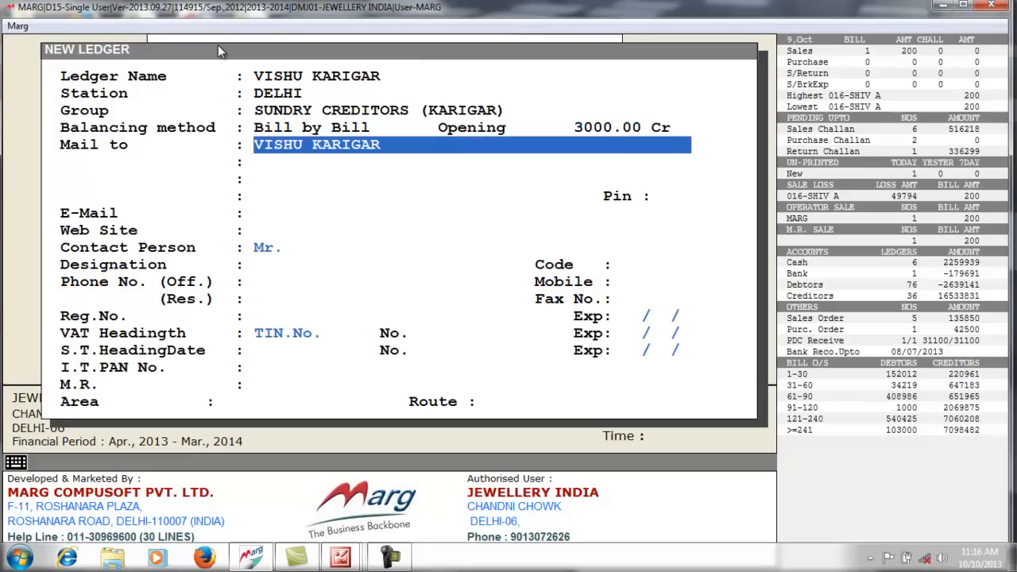
- Skip the mailing, contact and tax fields to bring up the Accept prompt
key(Return)
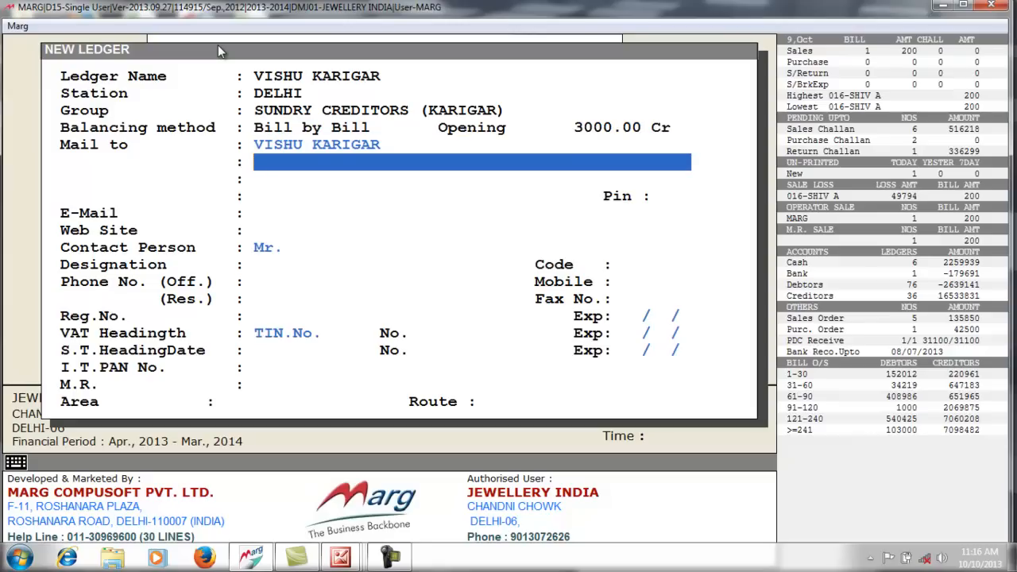
key(Return)
key(Return)
key(Return)
key(Return)
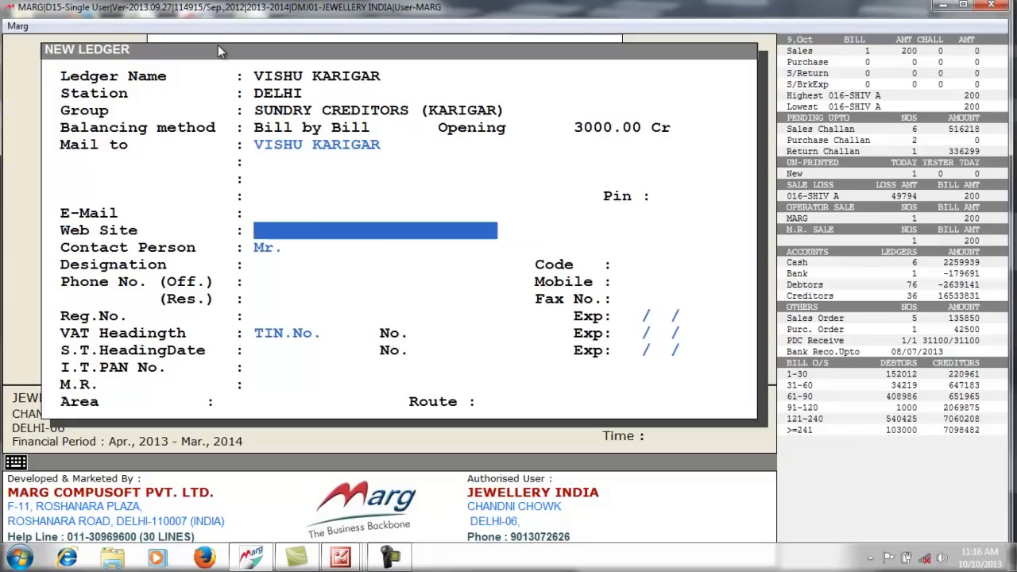
key(Return)
key(Return)
key(Return)
key(Return)
key(Return)
key(Return)
key(Return)
key(Return)
key(Return)
key(Return)
key(Return)
key(Return)
key(Return)
key(Return)
key(Return)
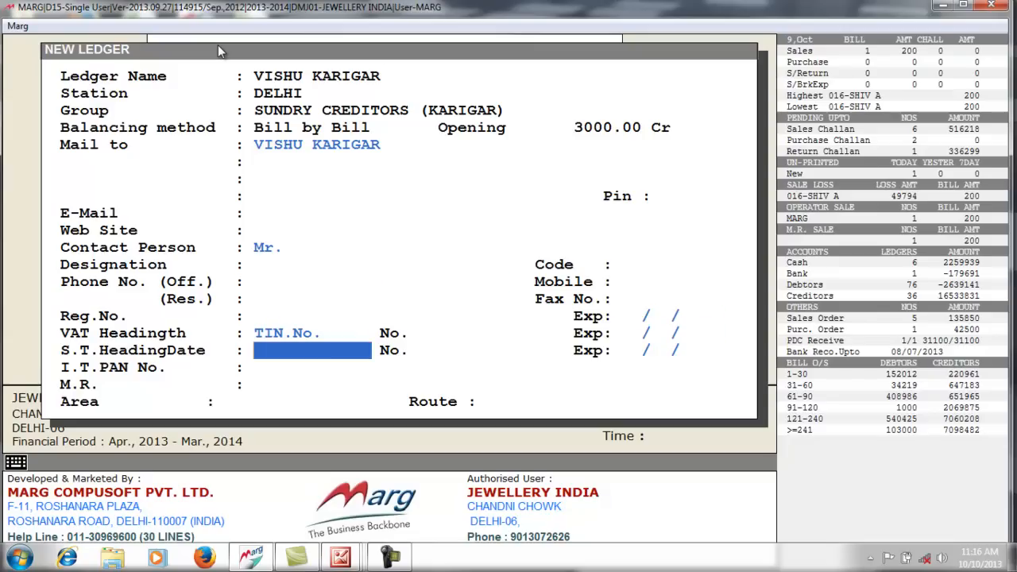
key(Return)
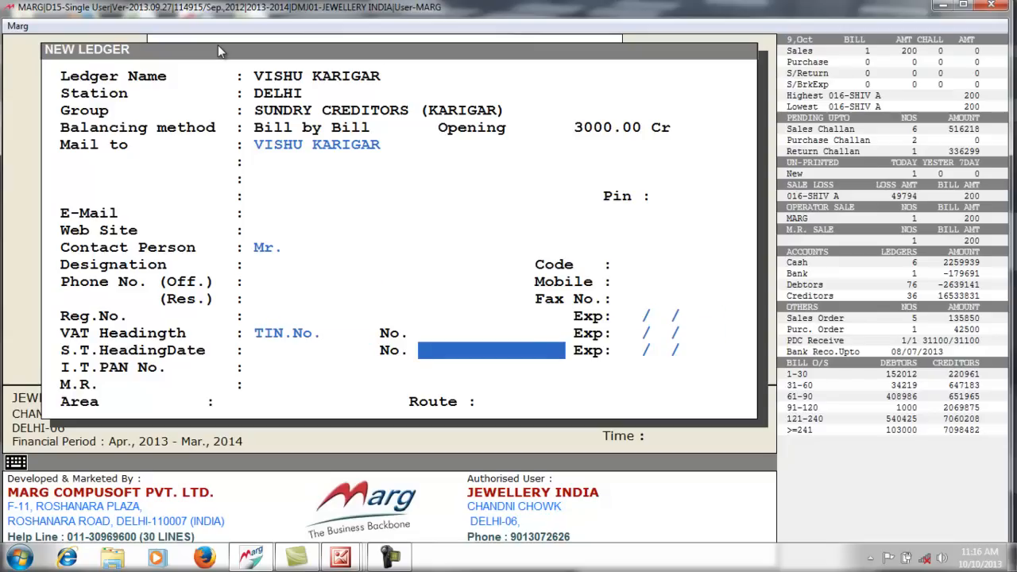
key(Page_Down)
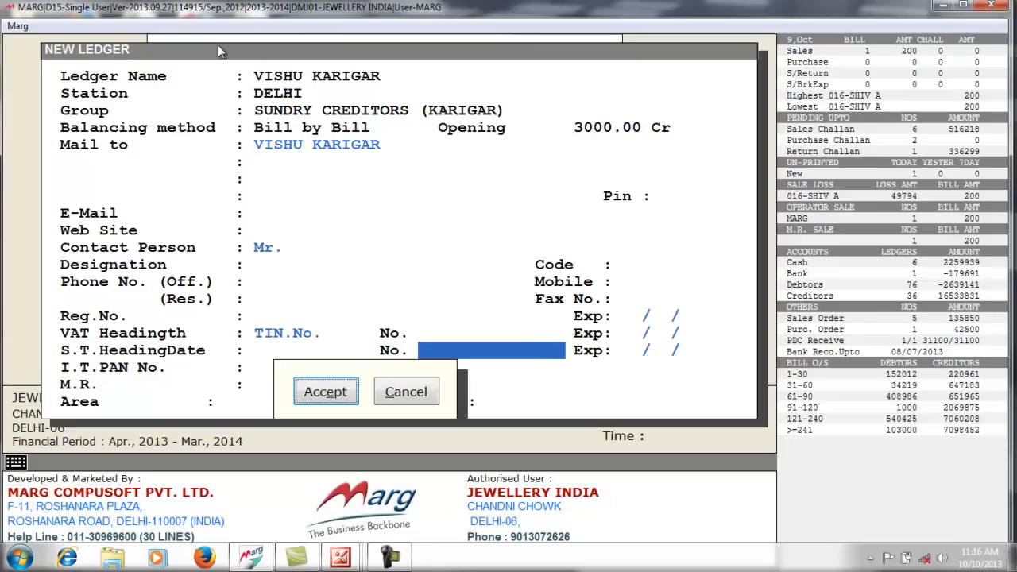
- Accept the ledger, save the 3000.00 Cr opening outstanding, and exit to the main screen
key(Return)
key(Return)
key(Return)
key(Return)
key(Return)
key(Return)
key(Return)
key(Return)
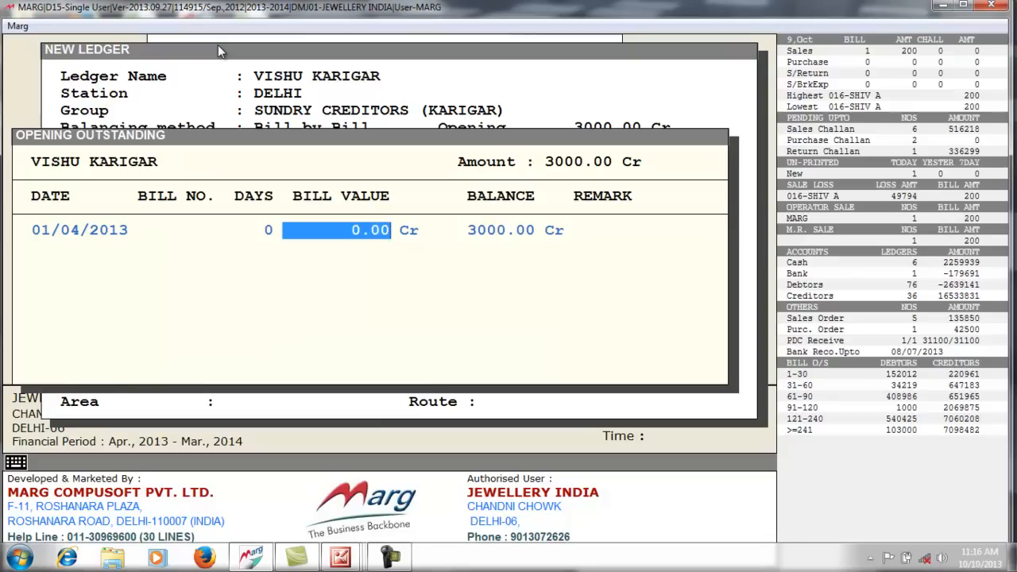
key(Right)
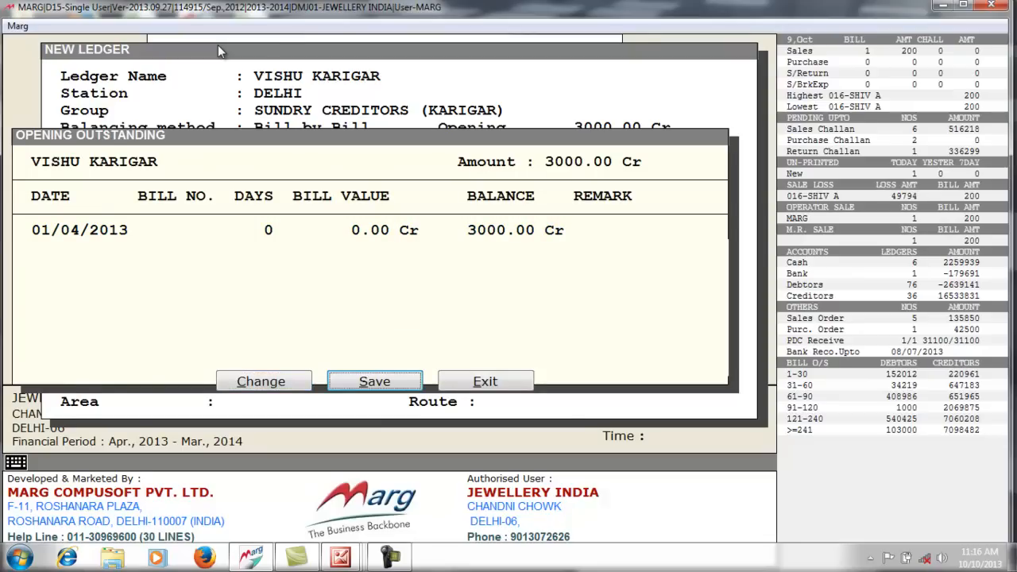
key(Return)
key(Escape)
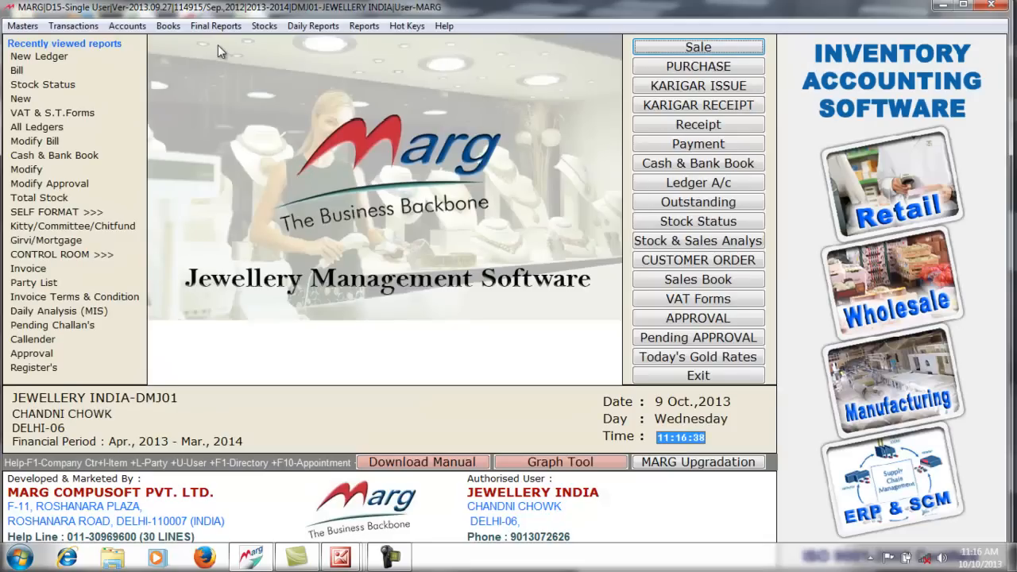
- Open a blank New Product form from Masters > Inventory Master > New Item
click(29, 30)
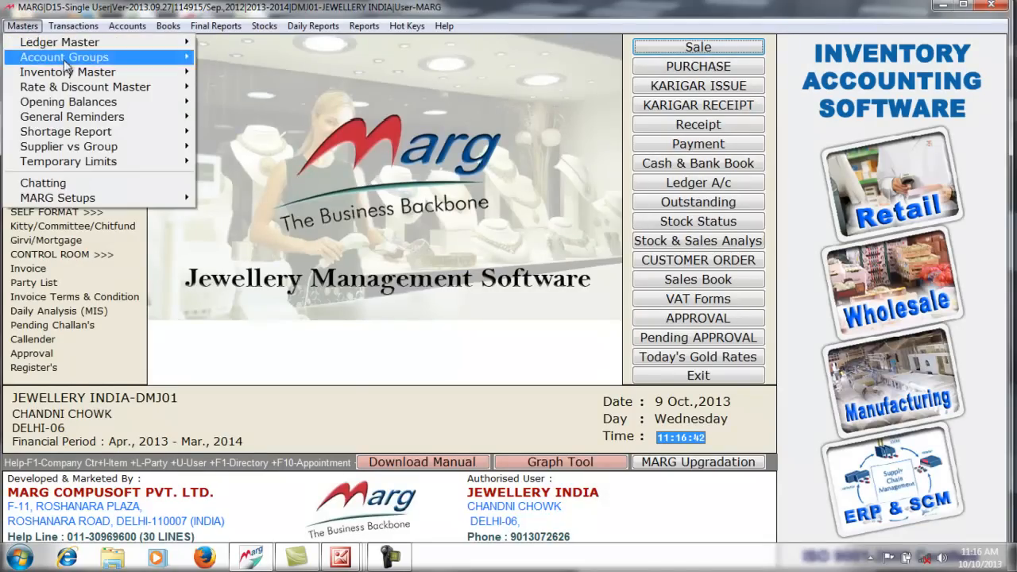
mouse_move(147, 75)
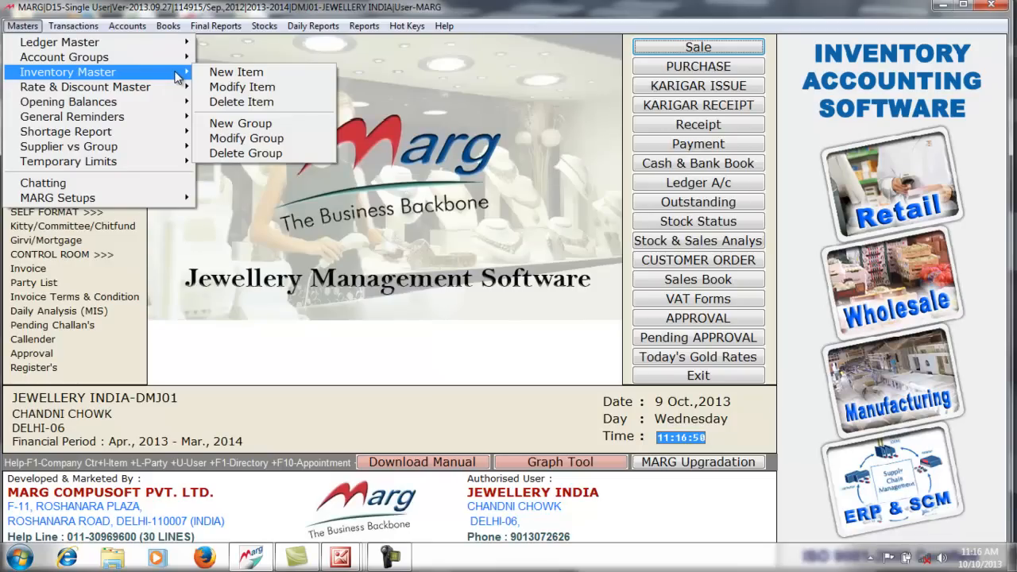
click(235, 73)
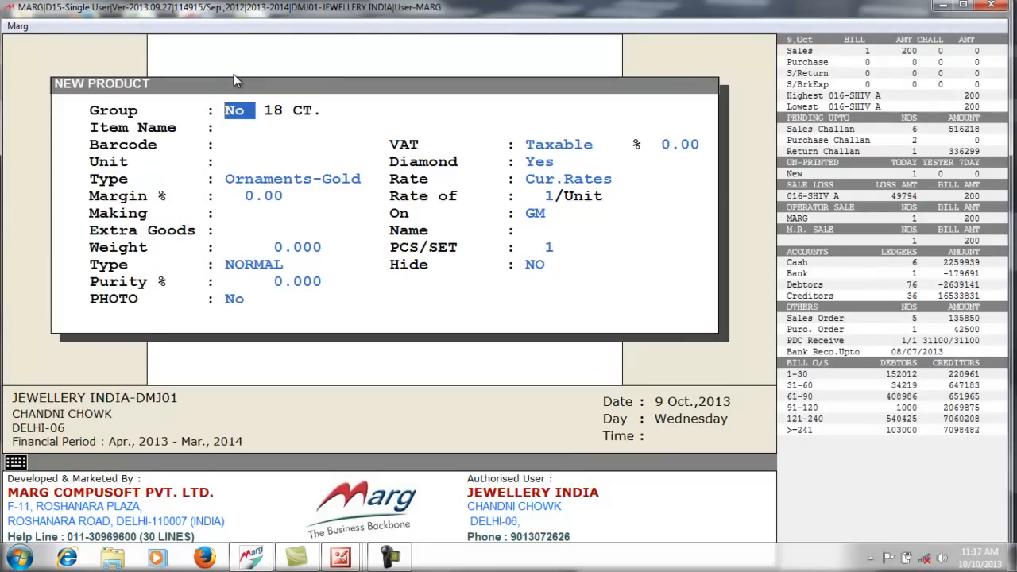
- Browse the product's Group list and start a new item group with F2
key(Return)
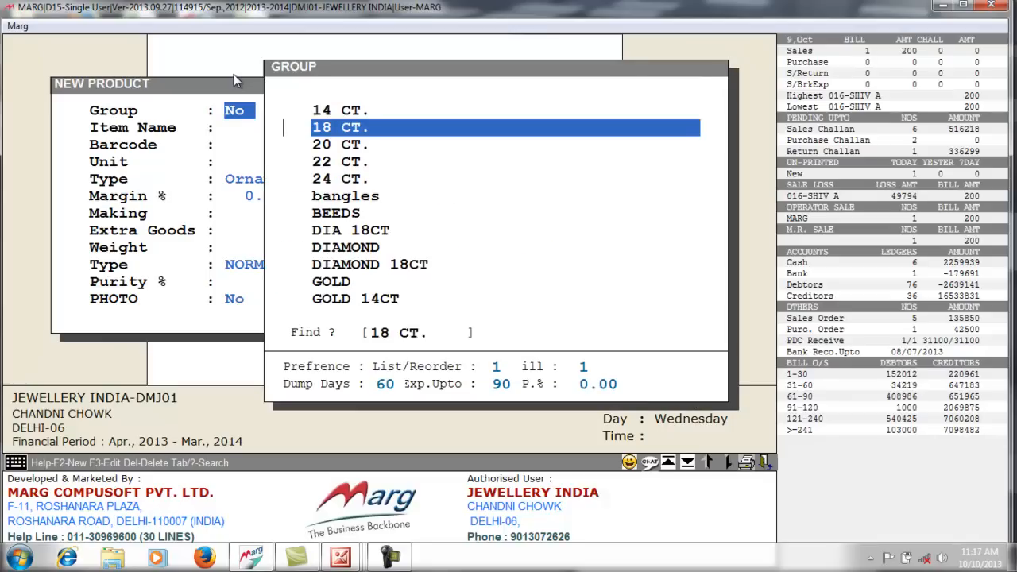
key(Up)
key(Down)
key(Down)
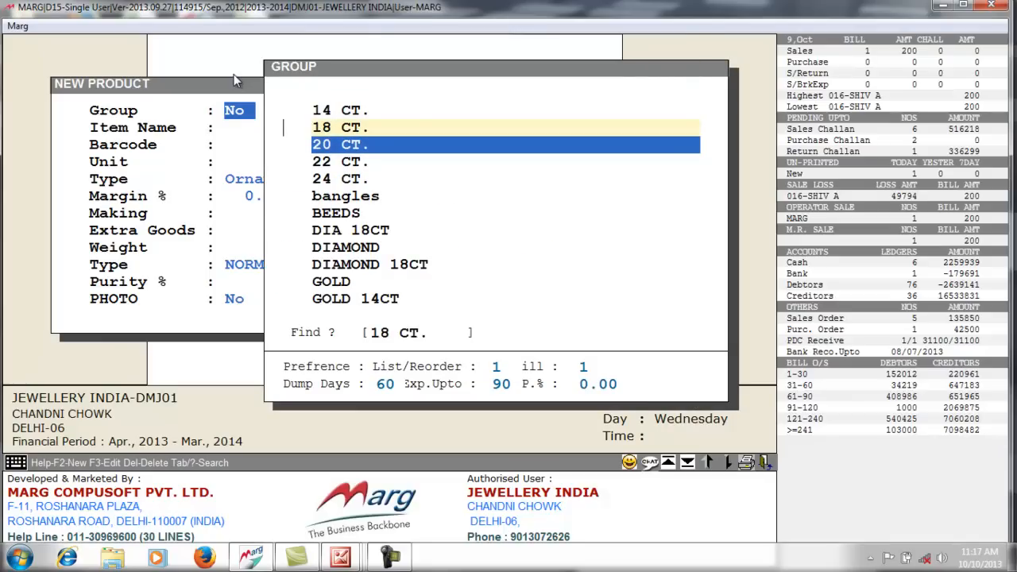
key(Down)
key(Down)
key(Down)
key(Down)
key(Down)
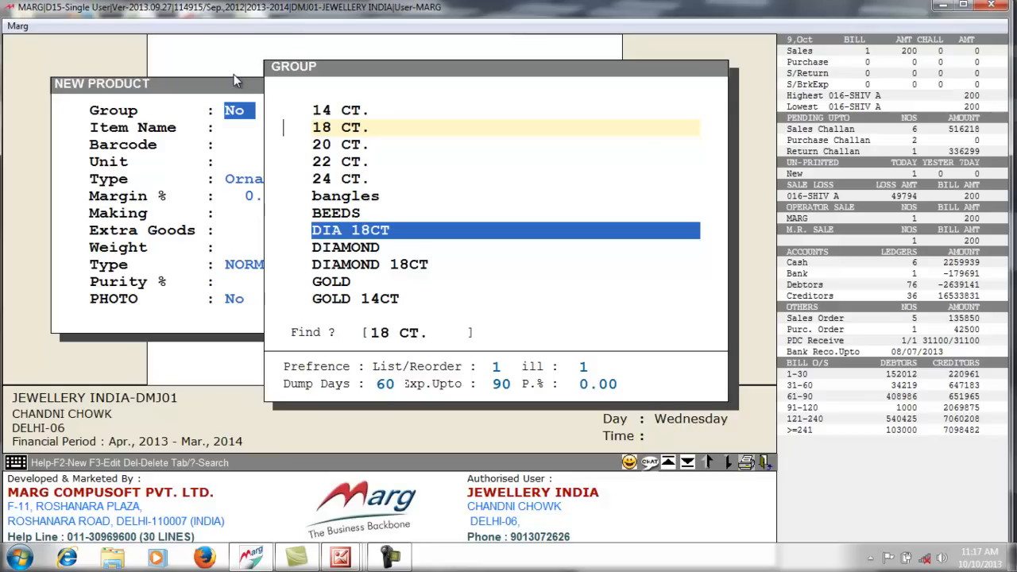
key(F2)
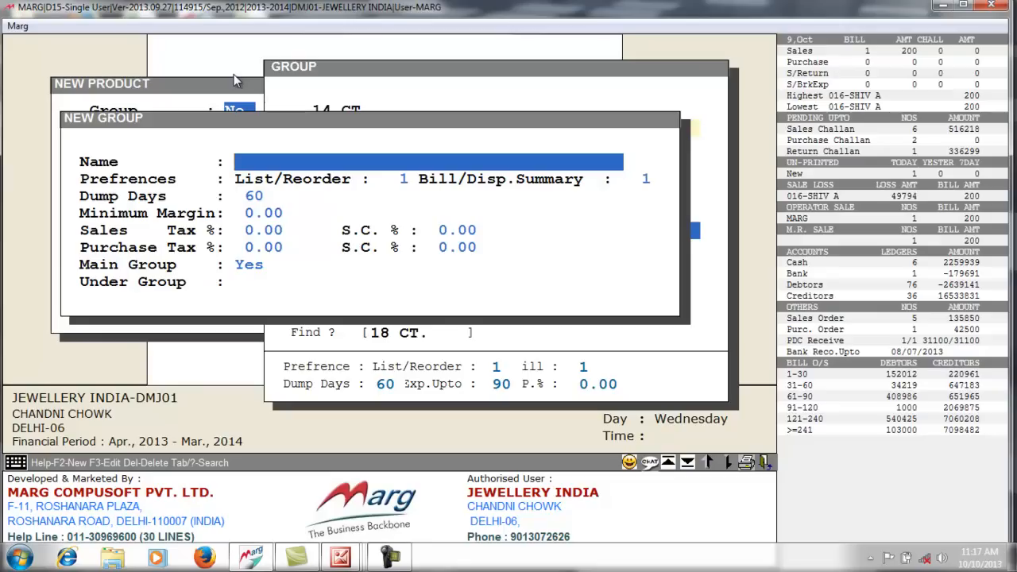
- Save a new group named GOLD 23KT and select it as the product's group
text(GOLD 23KT)
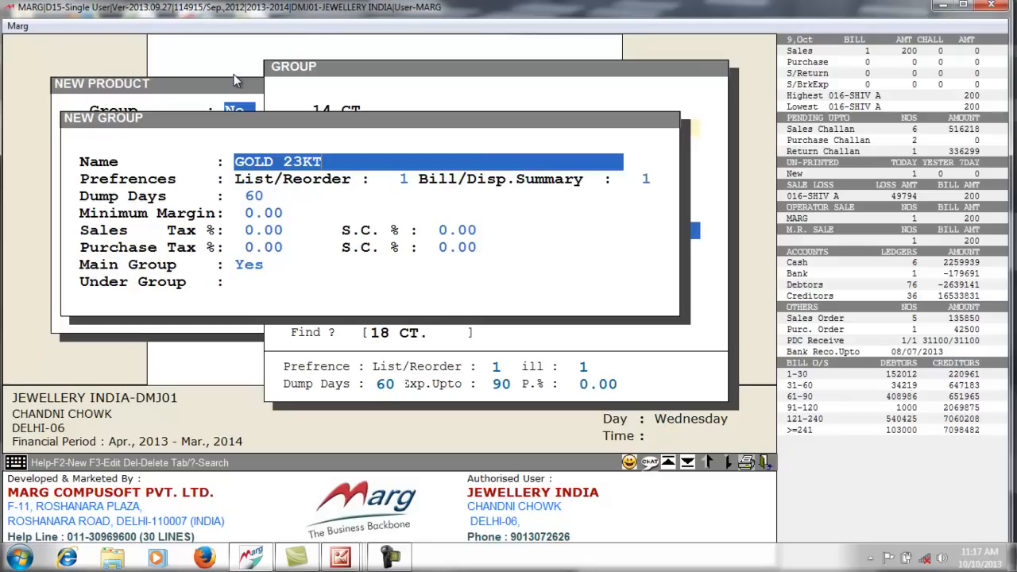
key(Return)
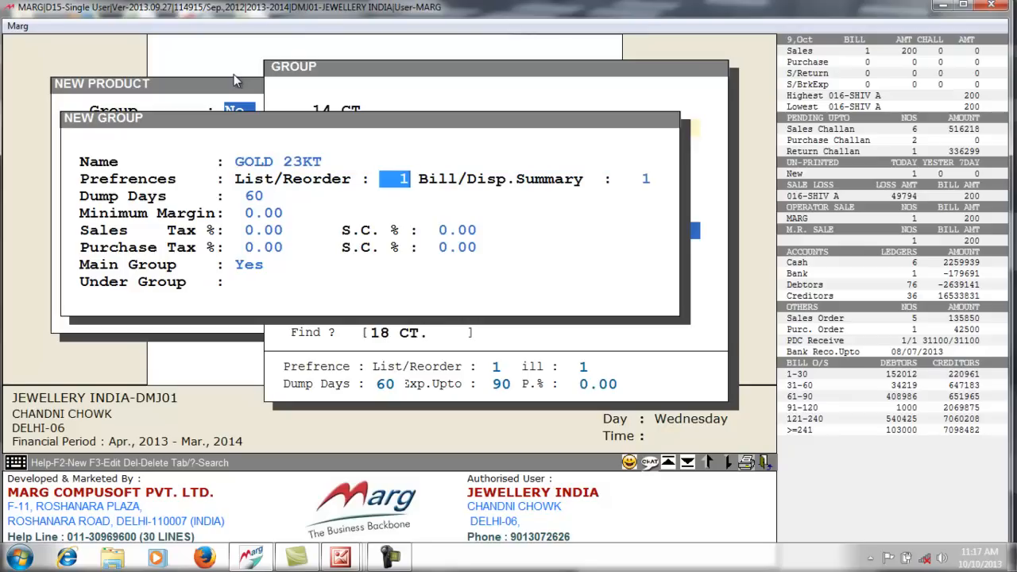
key(Page_Down)
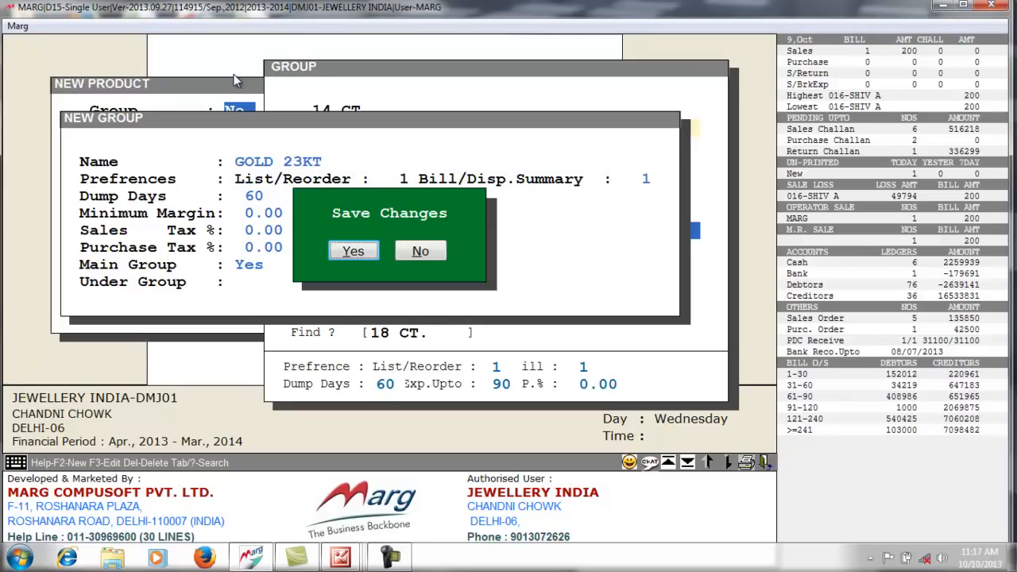
key(Return)
key(Escape)
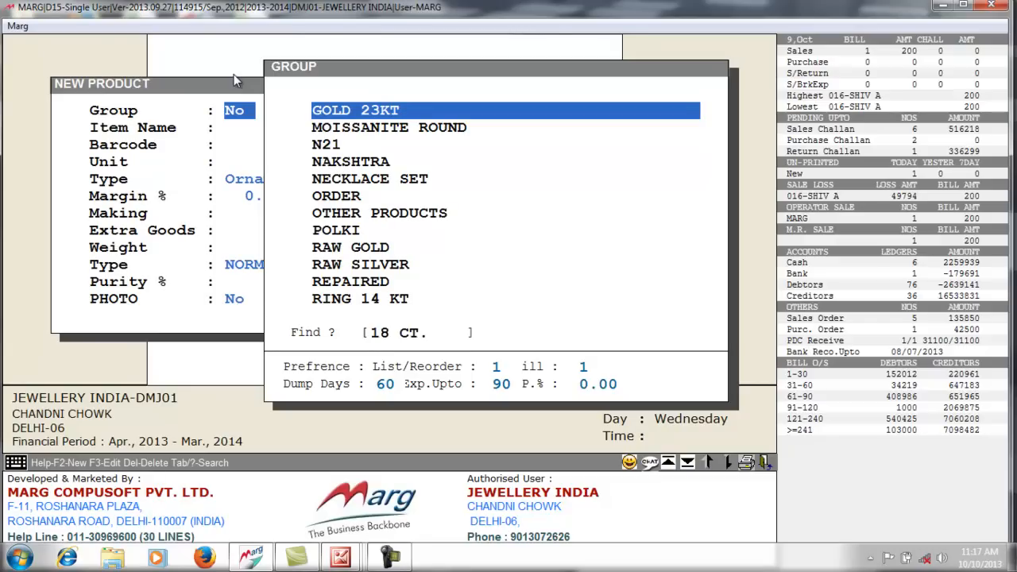
key(Return)
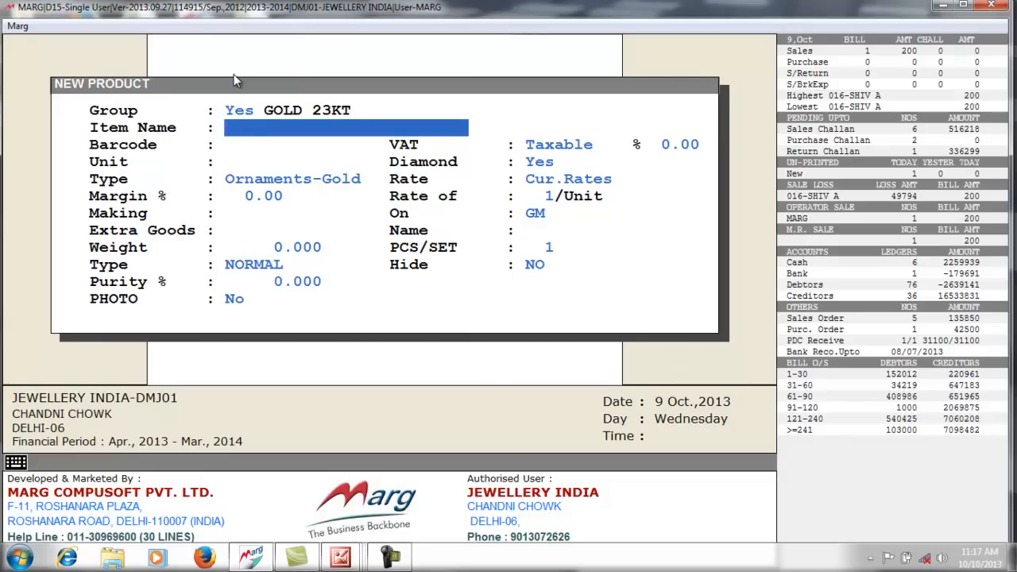
- Name the item BRACELET, leave barcode and unit blank, and set Diamond to No
text(BRACELET)
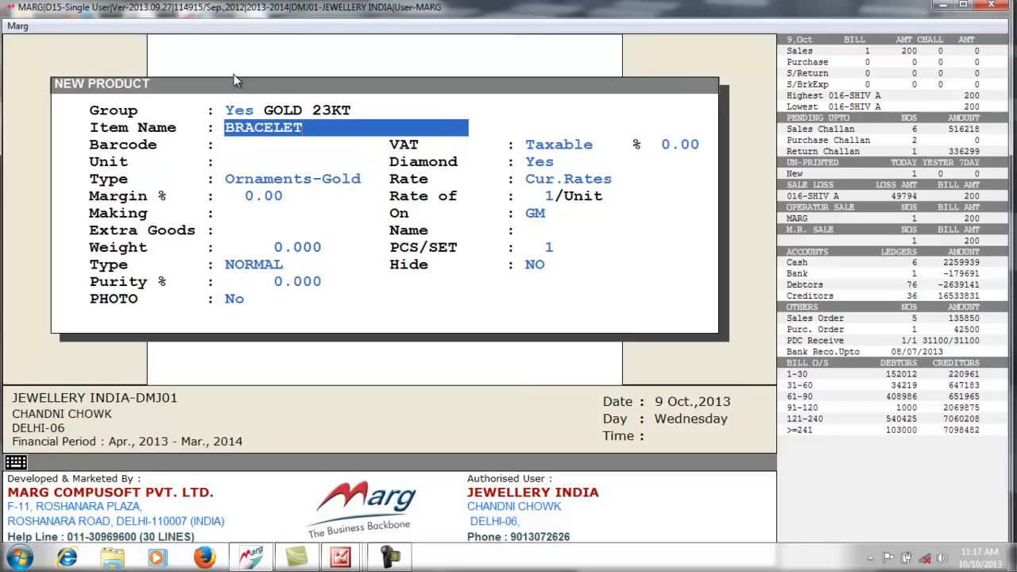
key(Return)
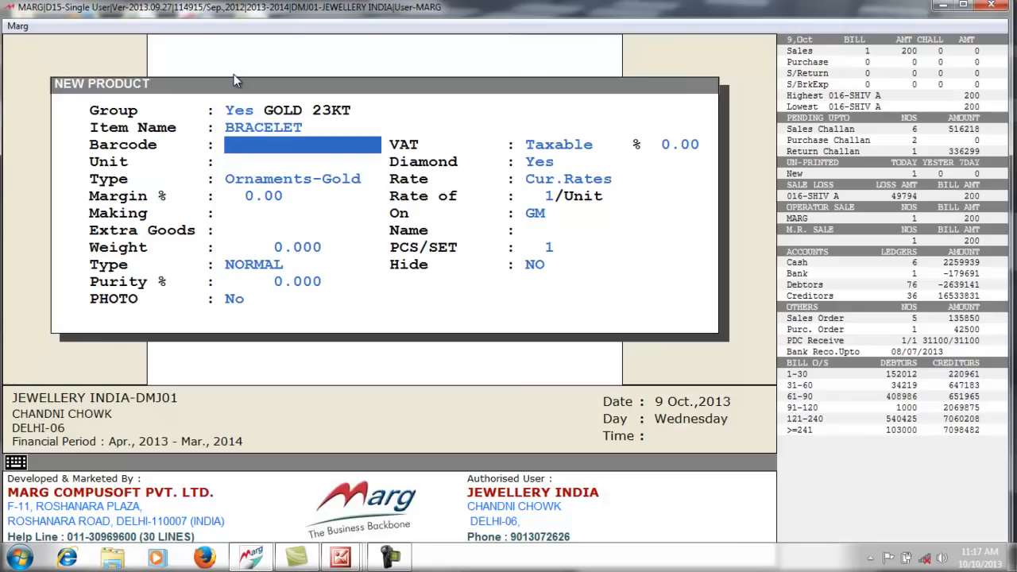
key(Return)
key(Return)
key(Return)
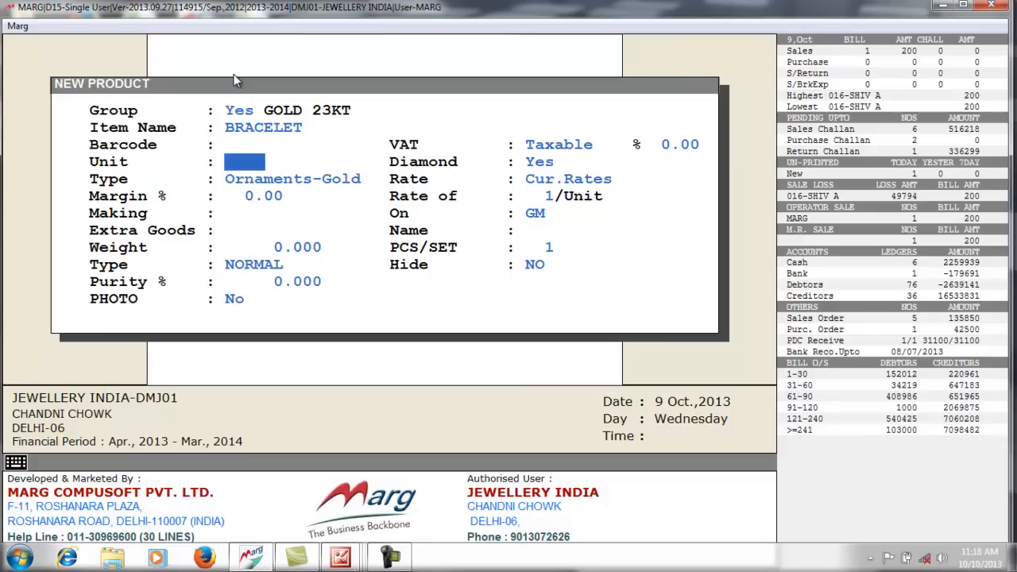
key(Return)
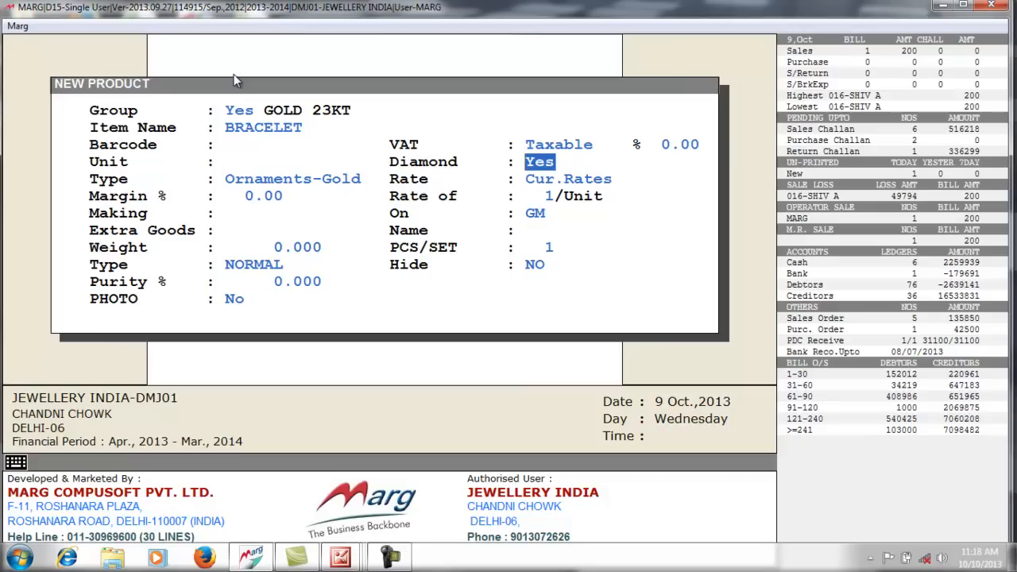
key(n)
key(Return)
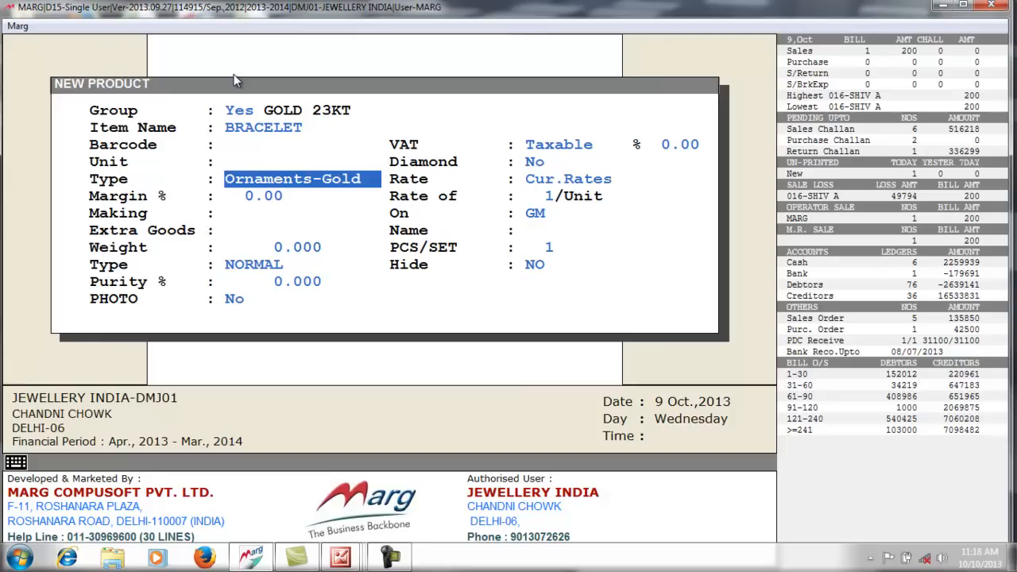
- Keep the item type as Ornaments-Gold and the rate basis as current rates
key(space)
key(space)
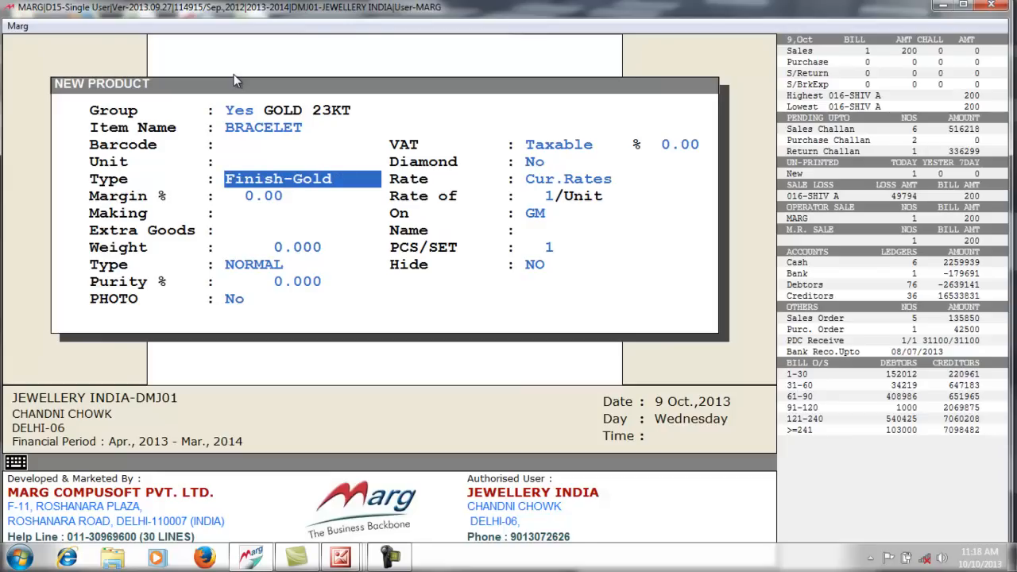
key(space)
key(space)
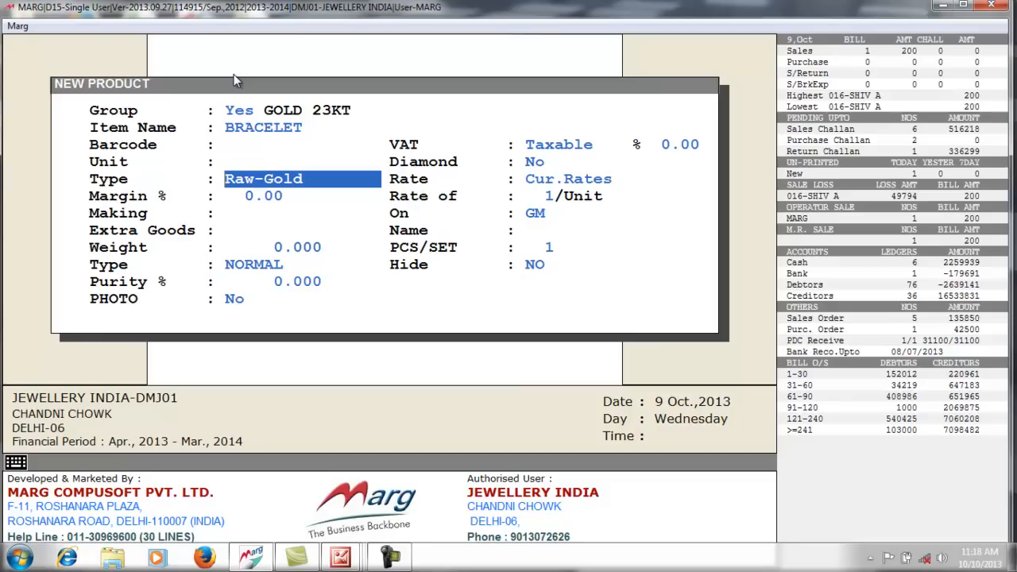
key(space)
key(space)
key(space)
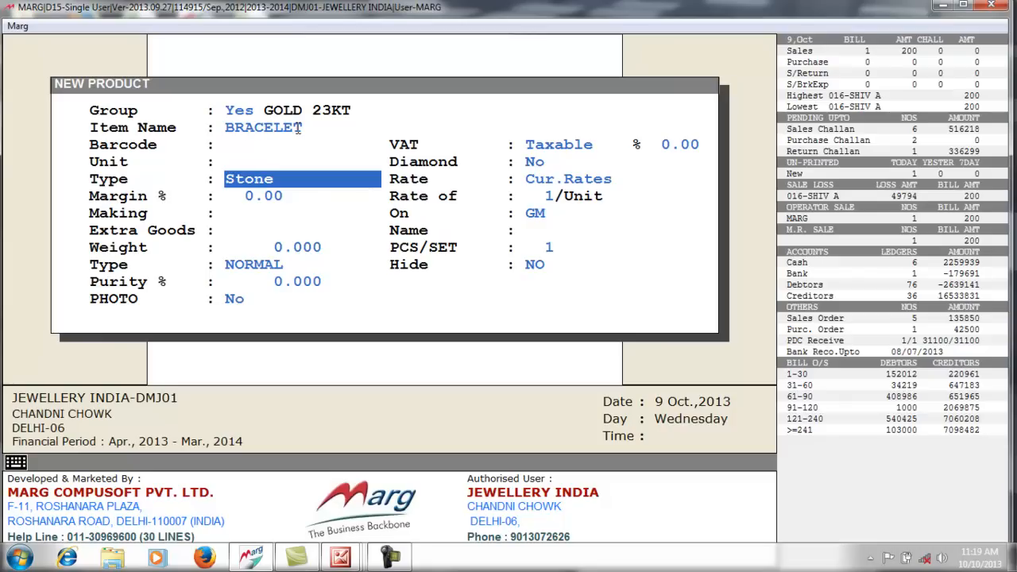
key(space)
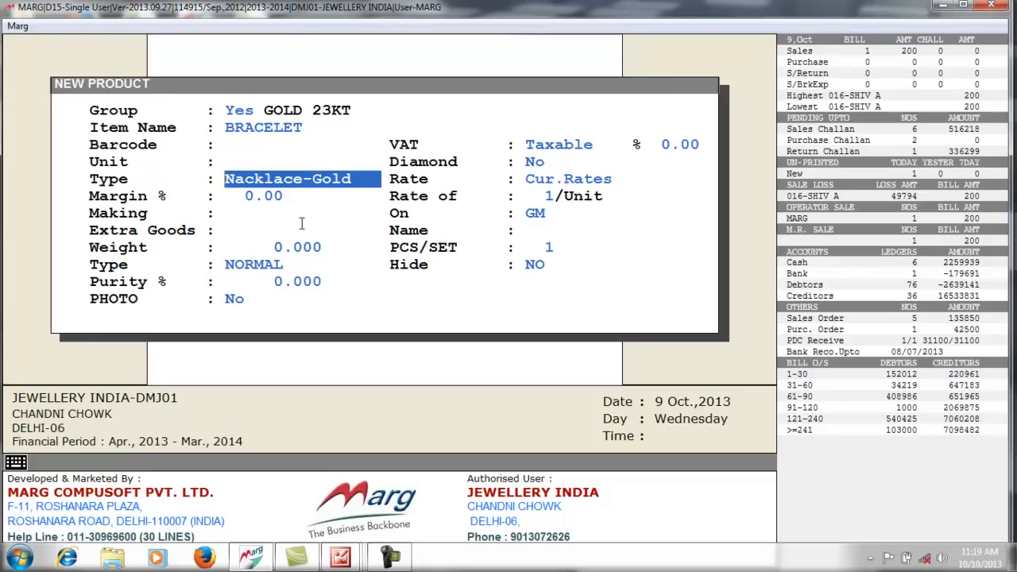
key(space)
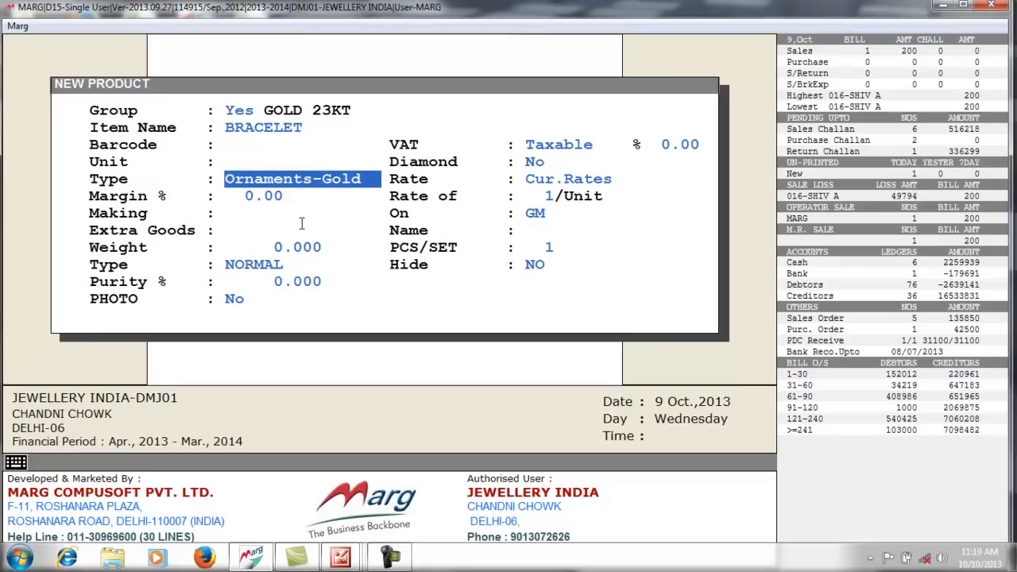
key(Return)
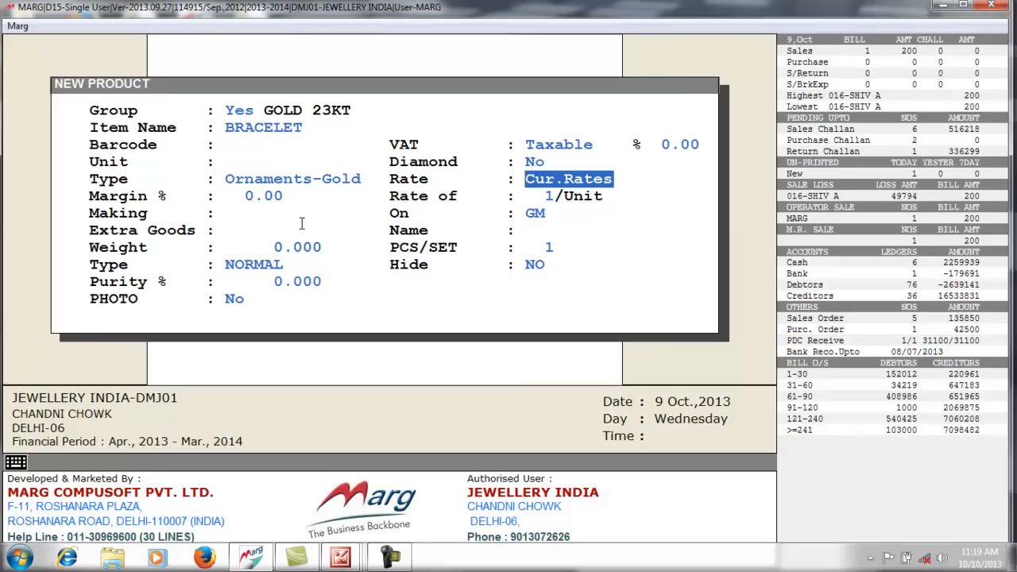
key(Return)
key(Return)
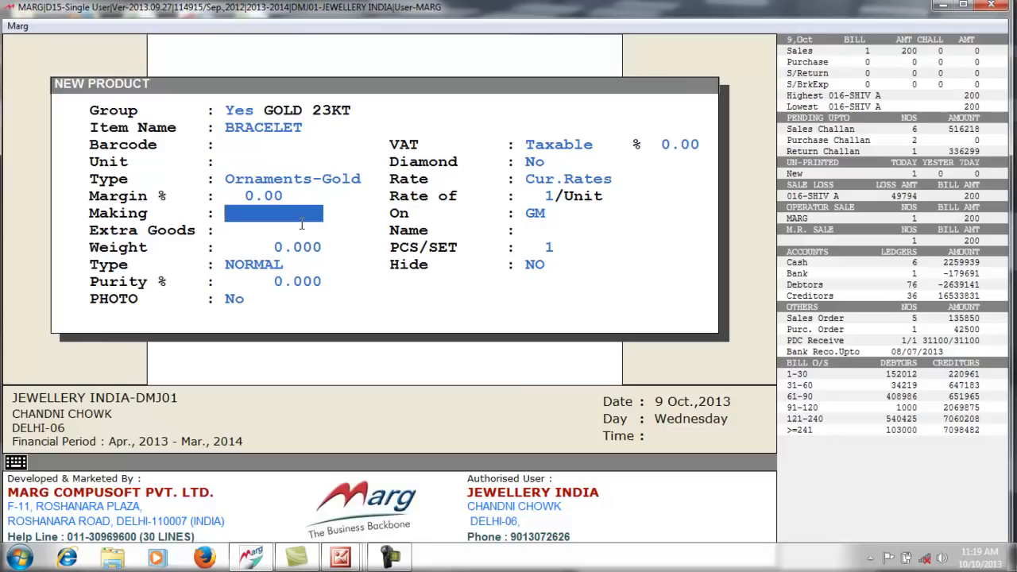
- Set the making charge to 0 after first entering 200
text(200)
key(Return)
key(space)
key(space)
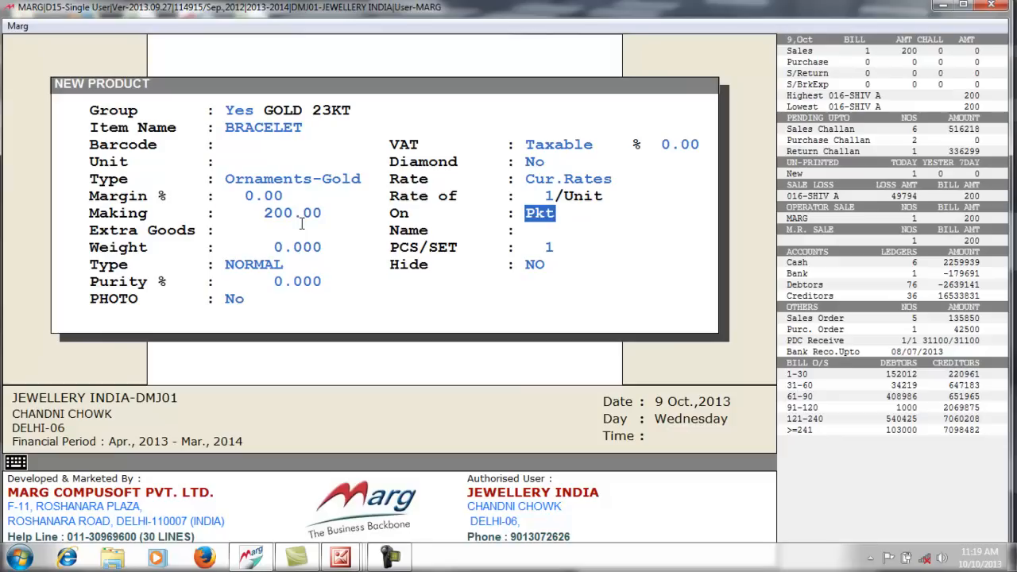
key(space)
key(space)
key(space)
click(301, 225)
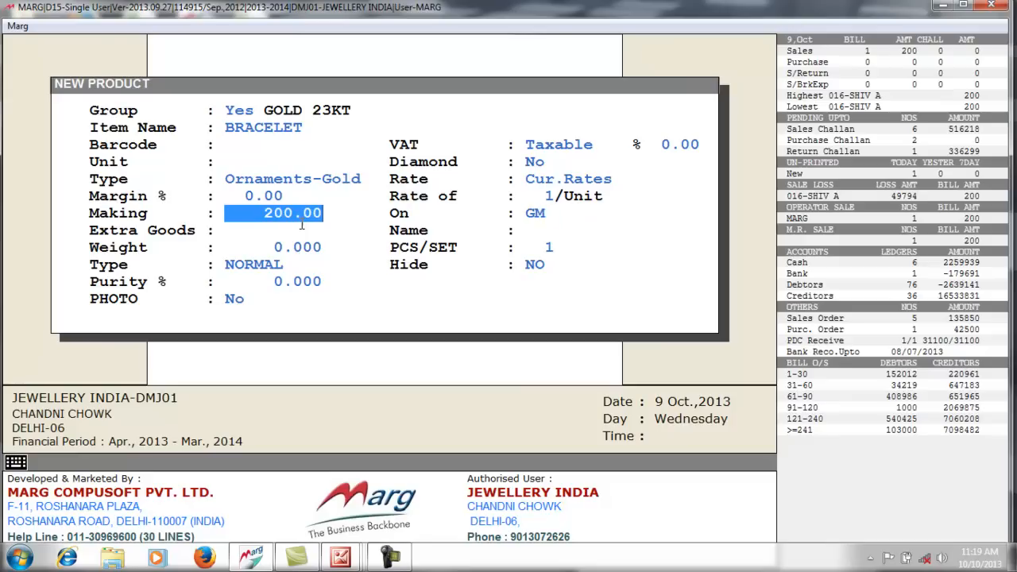
text(0)
key(Return)
key(Return)
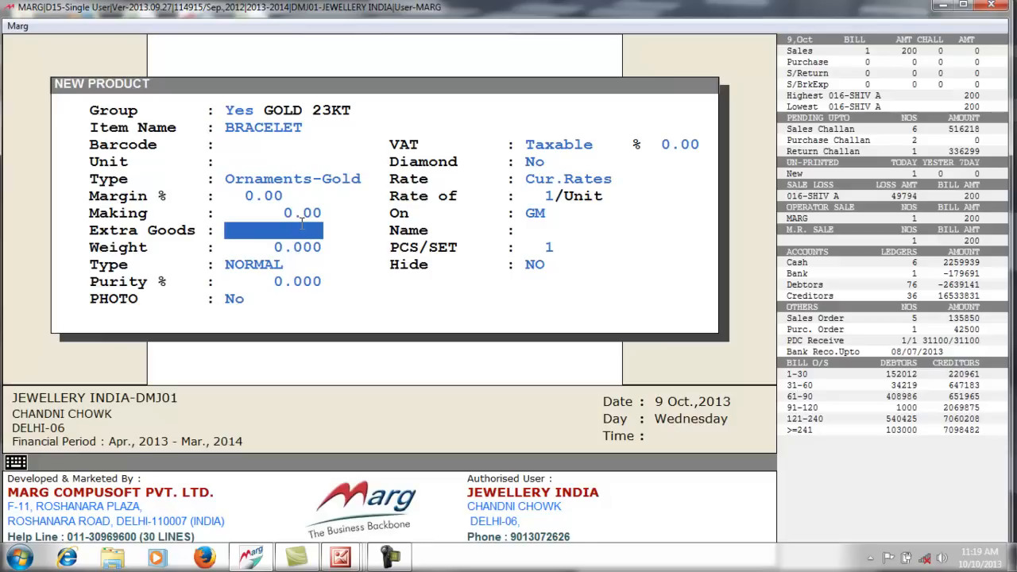
- Enter an extra goods charge of 200 named HM, then change the charge to 0
text(200)
key(Return)
text(HM)
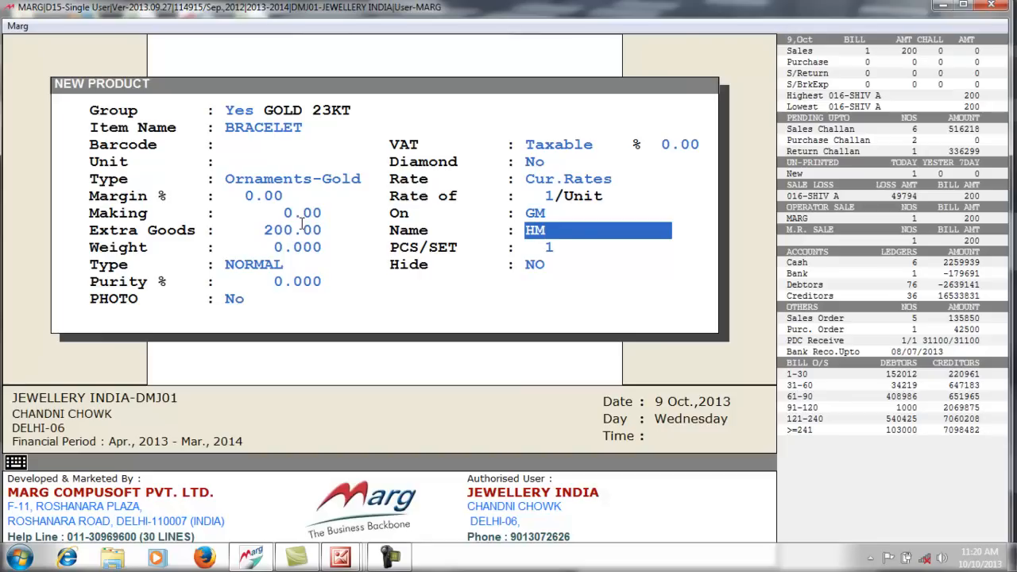
key(Return)
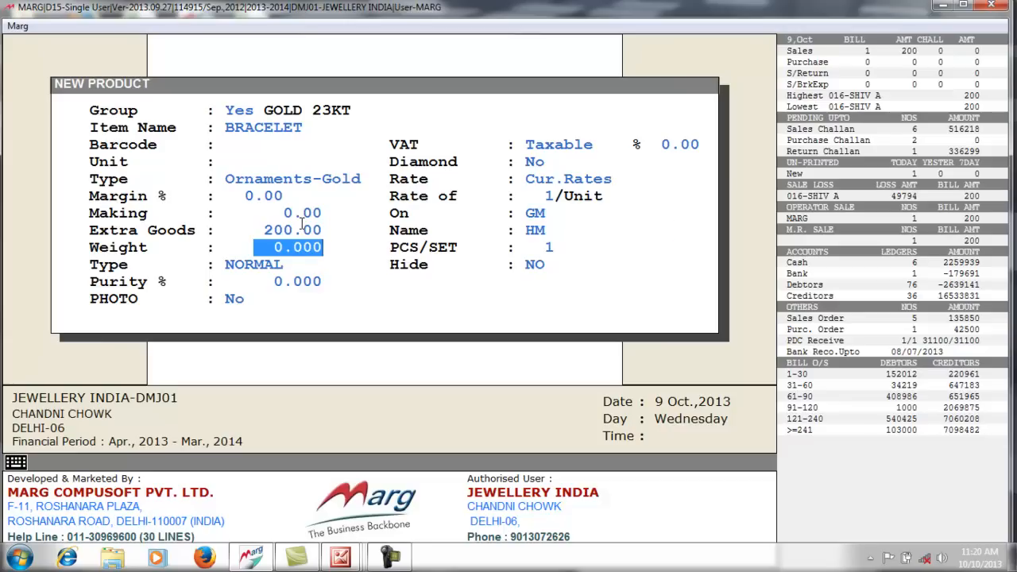
key(Up)
key(Up)
text(0)
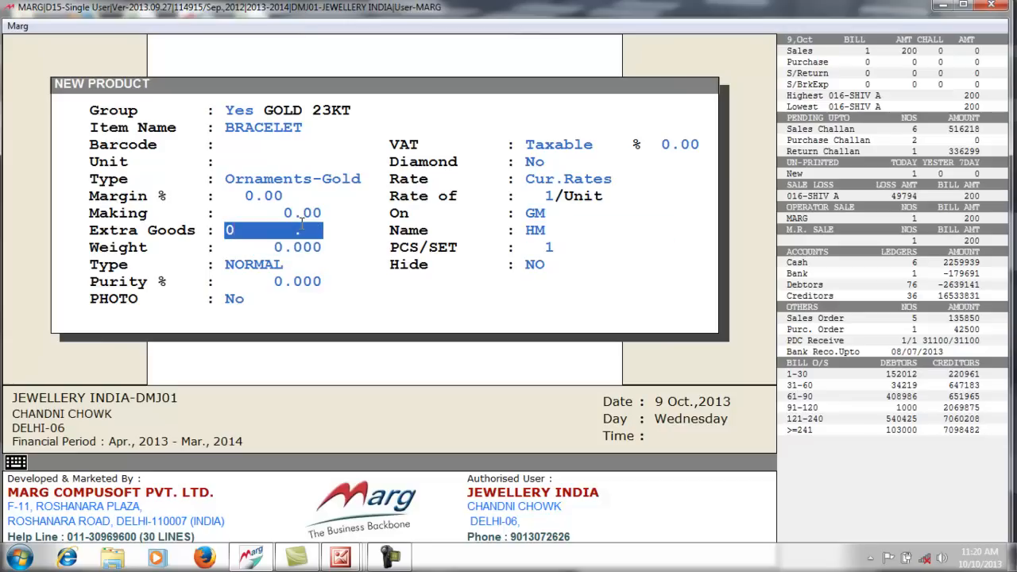
key(Return)
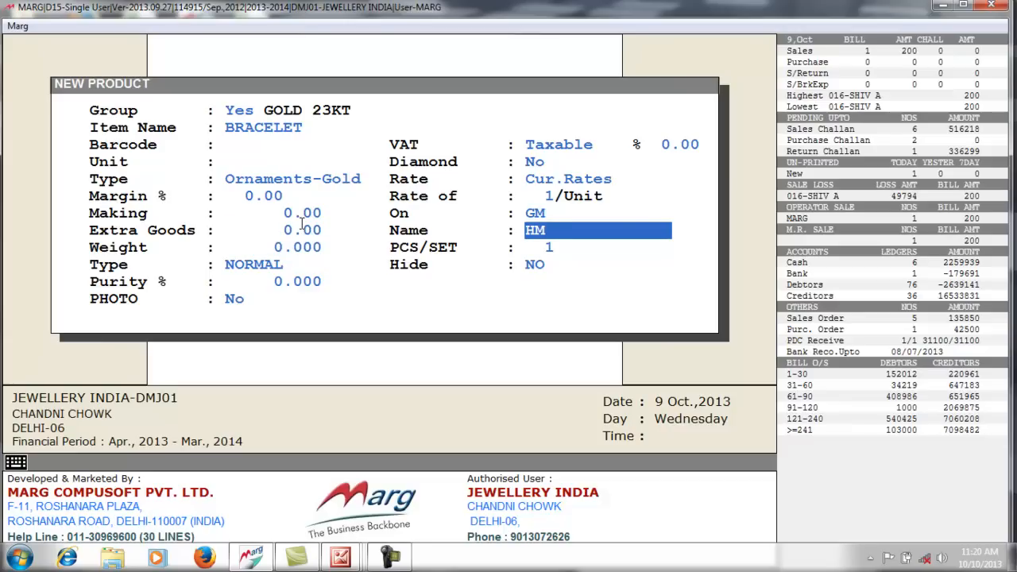
- Clear the HM name and pass the remaining fields to reach the save prompt
key(BackSpace)
key(BackSpace)
key(Return)
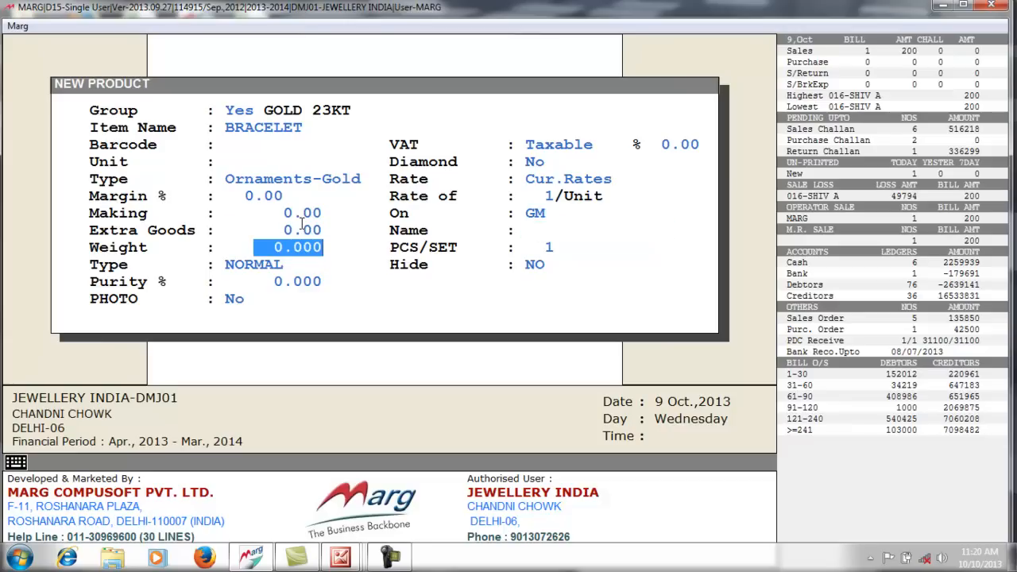
key(Return)
key(Return)
key(Return)
key(Return)
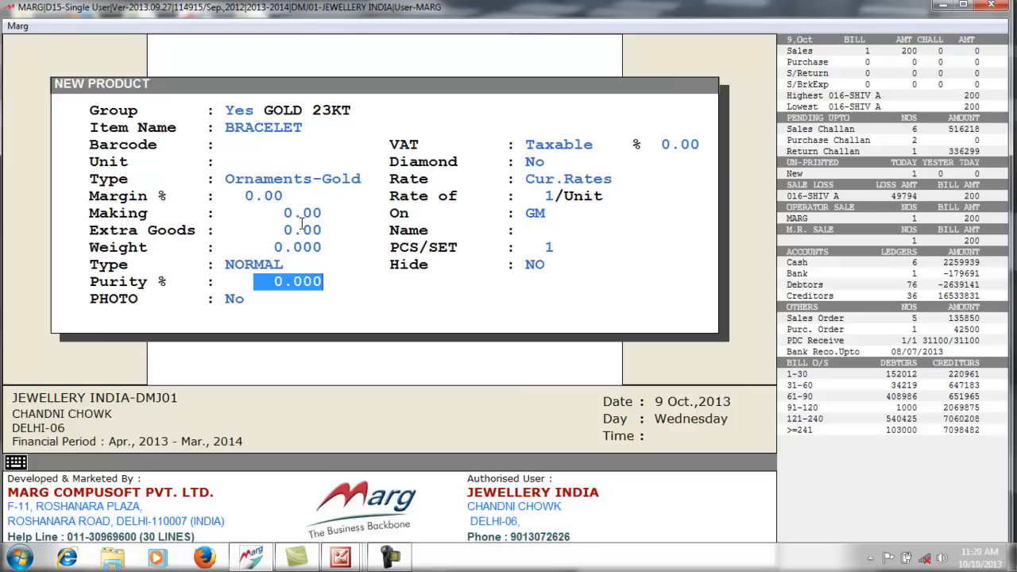
key(Return)
key(Return)
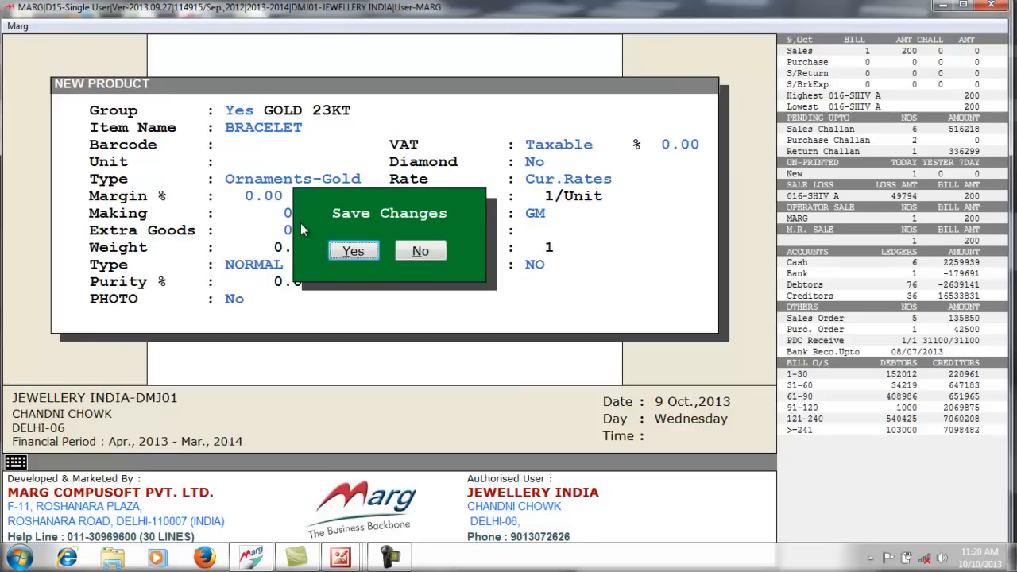
key(Return)
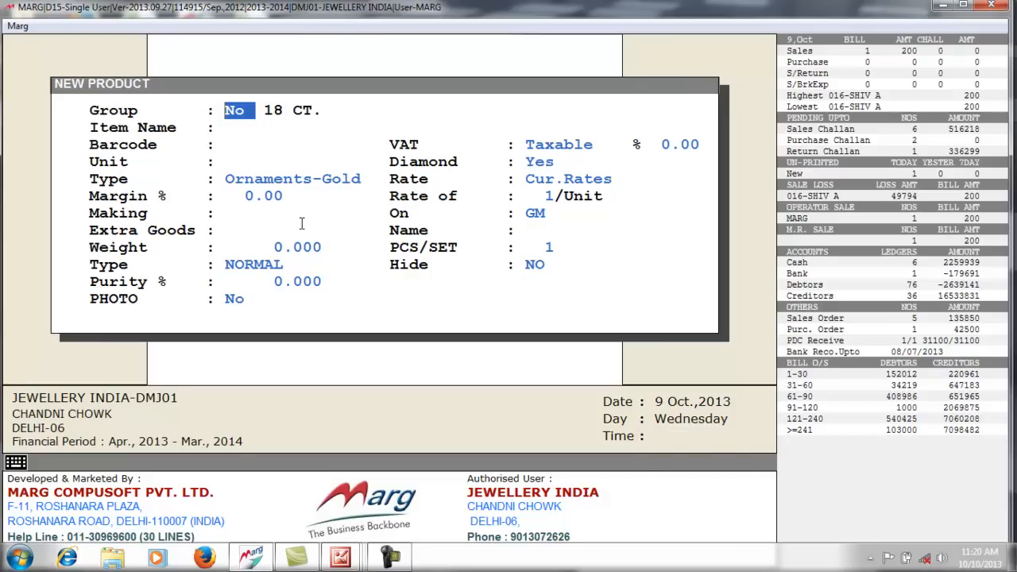
- Create and save a POINTER product in the DIAMOND group with type Diamond
key(Return)
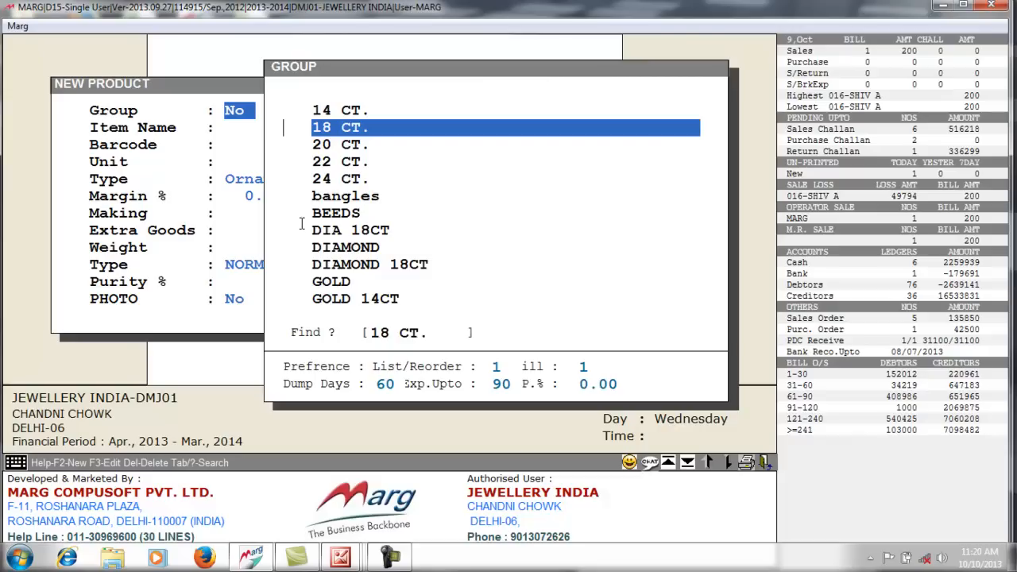
key(Down)
key(Down)
key(Down)
key(Down)
key(Down)
key(Down)
key(Down)
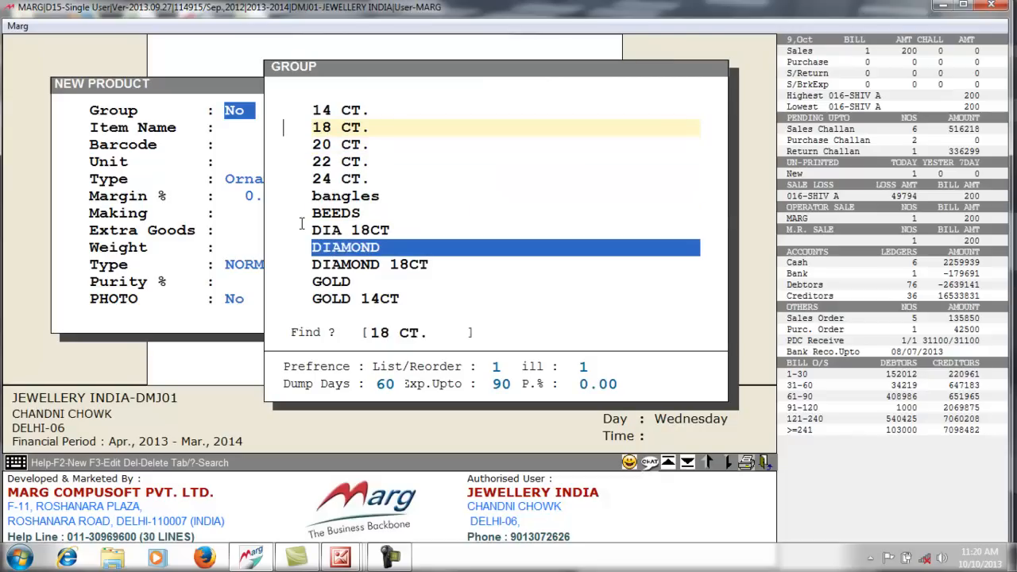
key(Return)
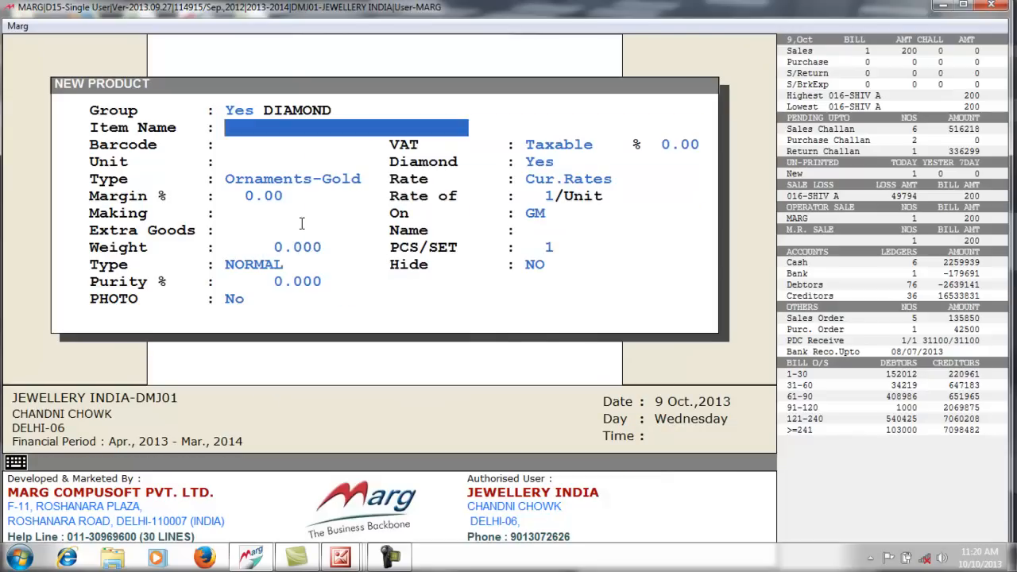
text(POINTER)
key(Return)
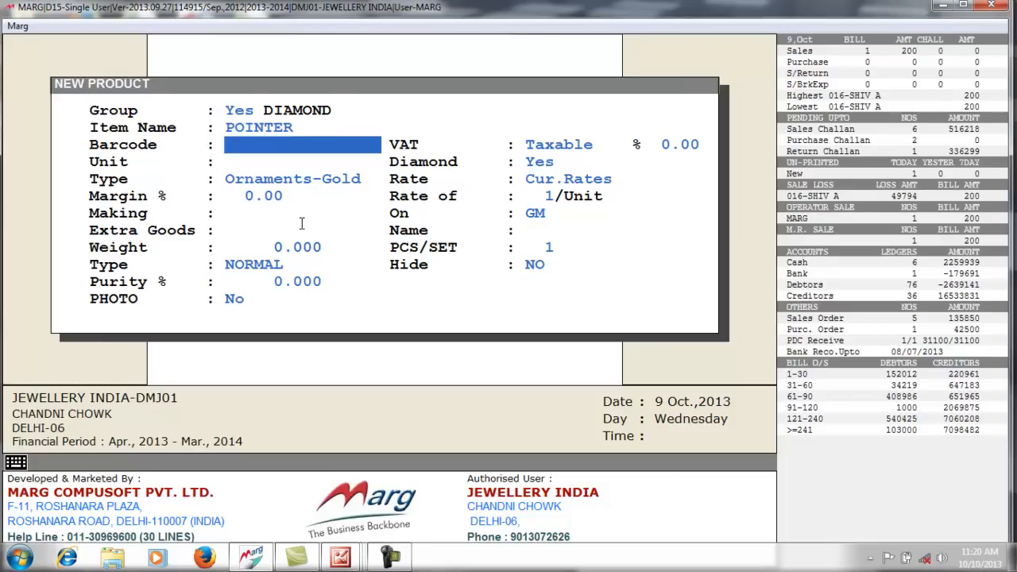
key(Return)
key(Return)
key(Return)
key(Return)
key(Return)
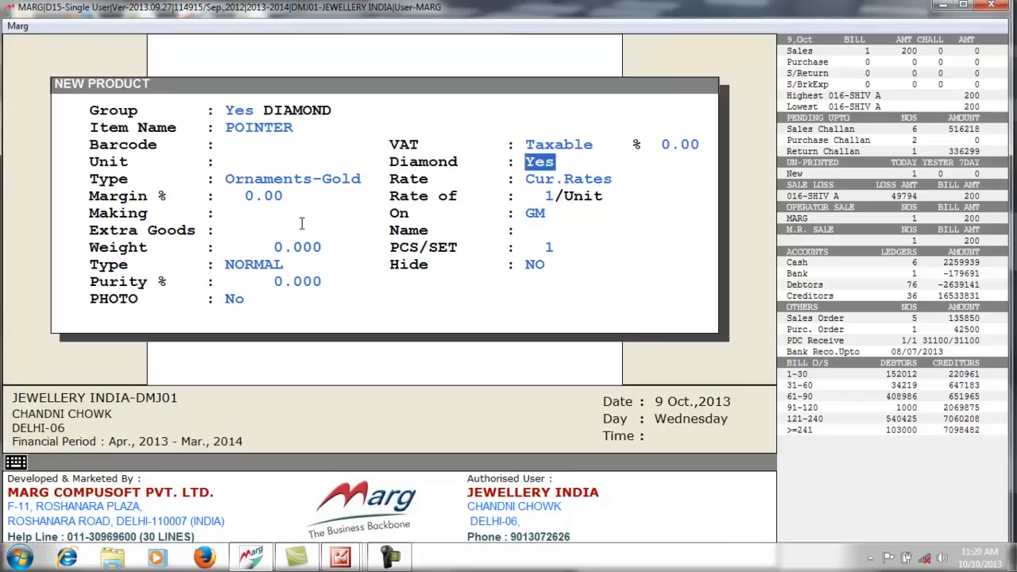
key(d)
key(Return)
key(Return)
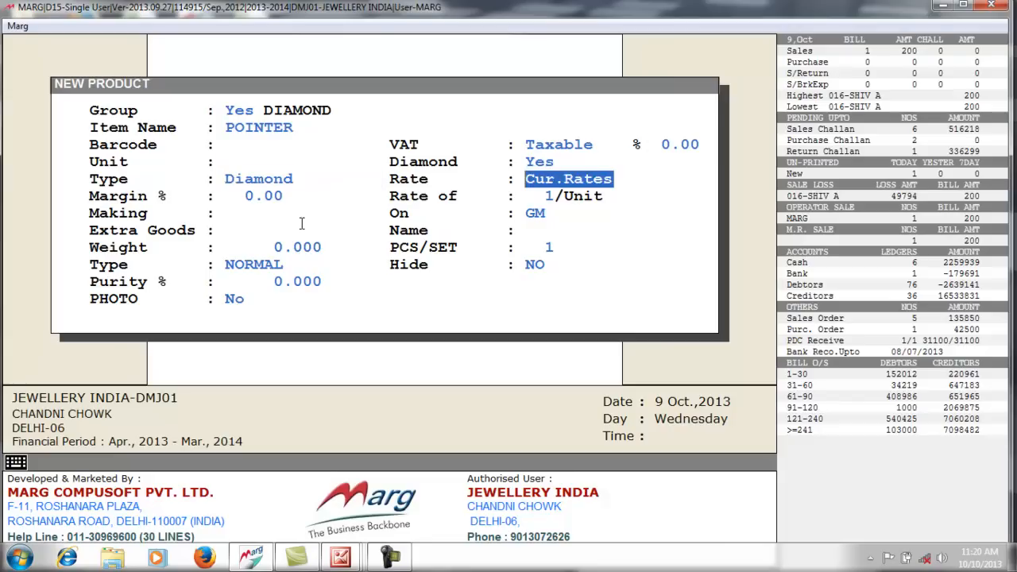
key(Tab)
key(Return)
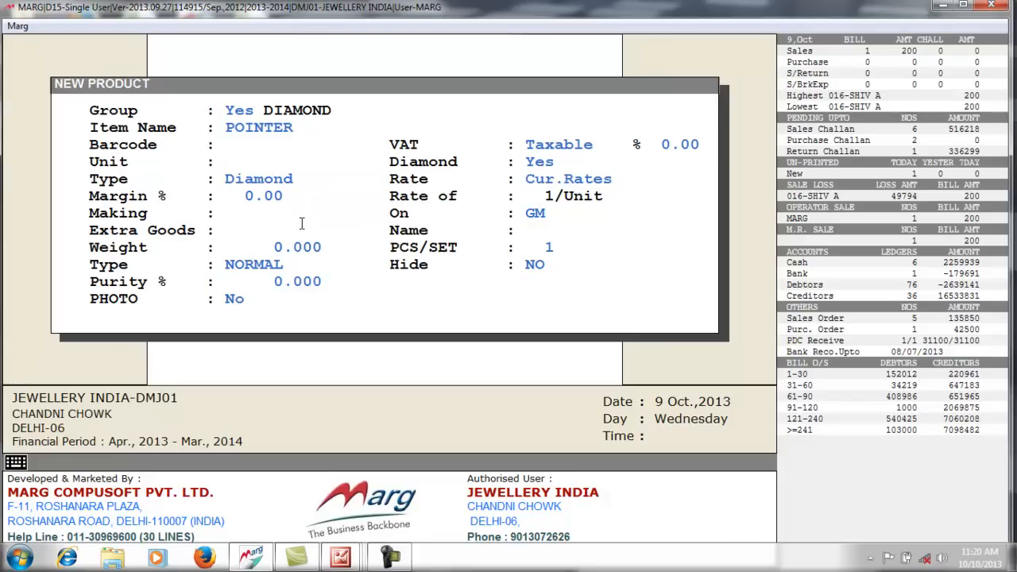
key(Return)
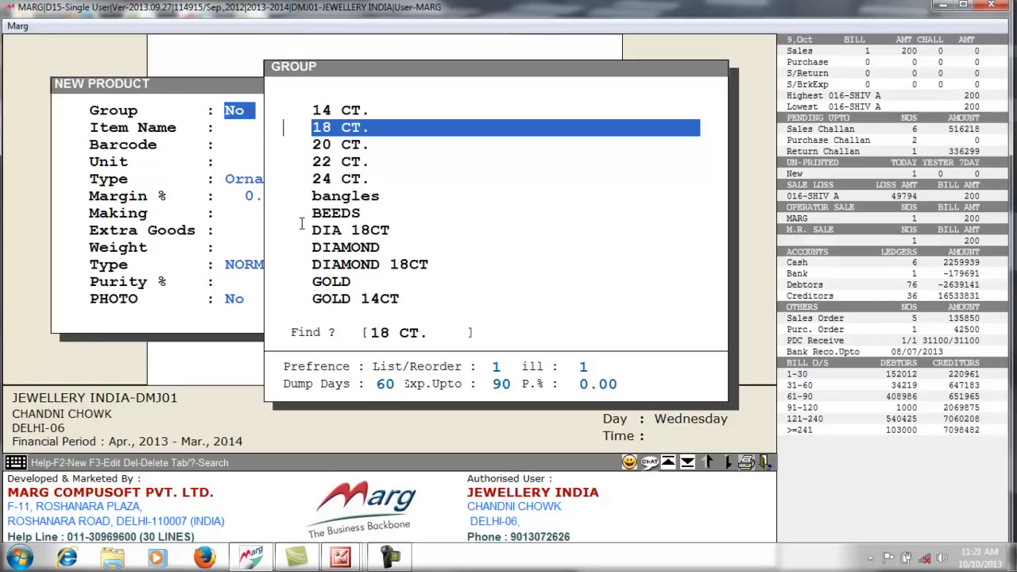
- Save a NEELAM product in the STONE group with type Stone, then close the form
text(S)
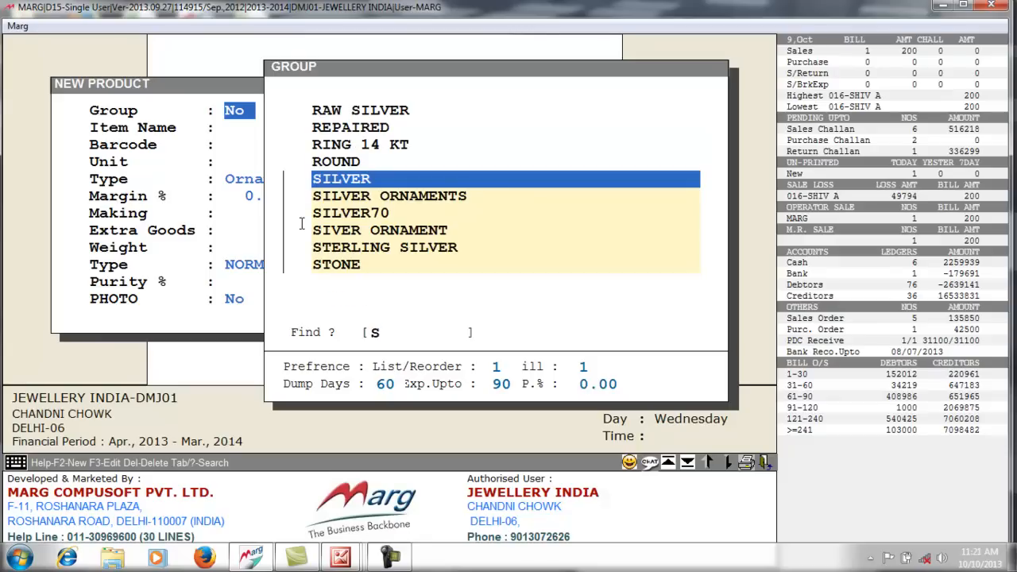
key(Down)
key(Down)
key(Down)
key(Down)
key(Down)
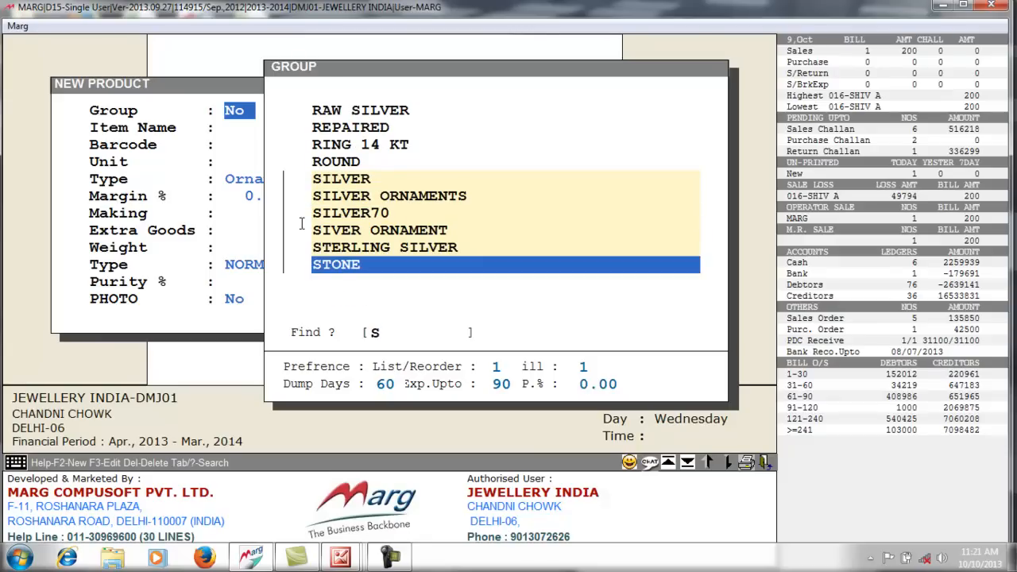
key(Return)
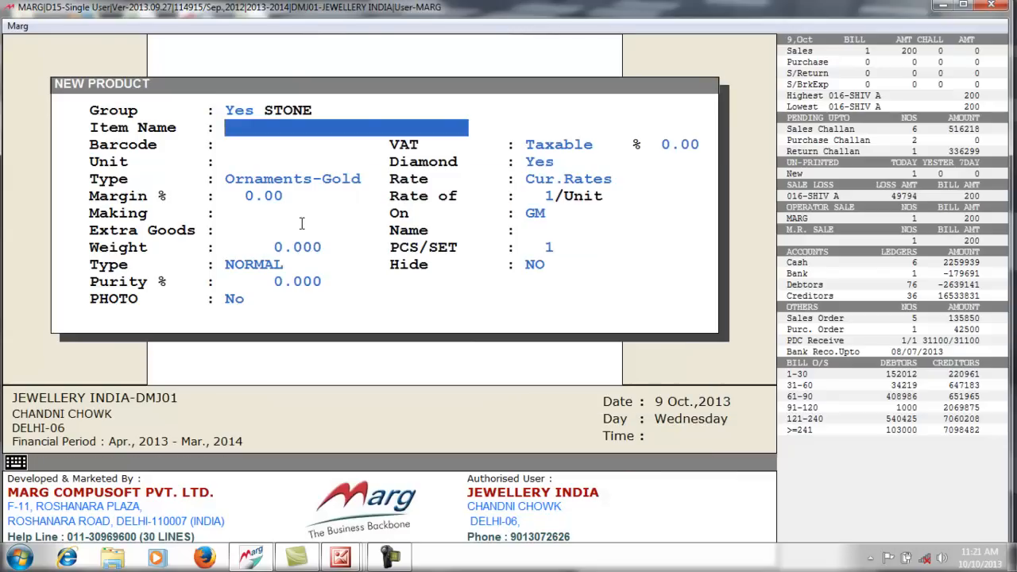
text(NEELAM)
key(Return)
key(Return)
key(Return)
key(Return)
key(Return)
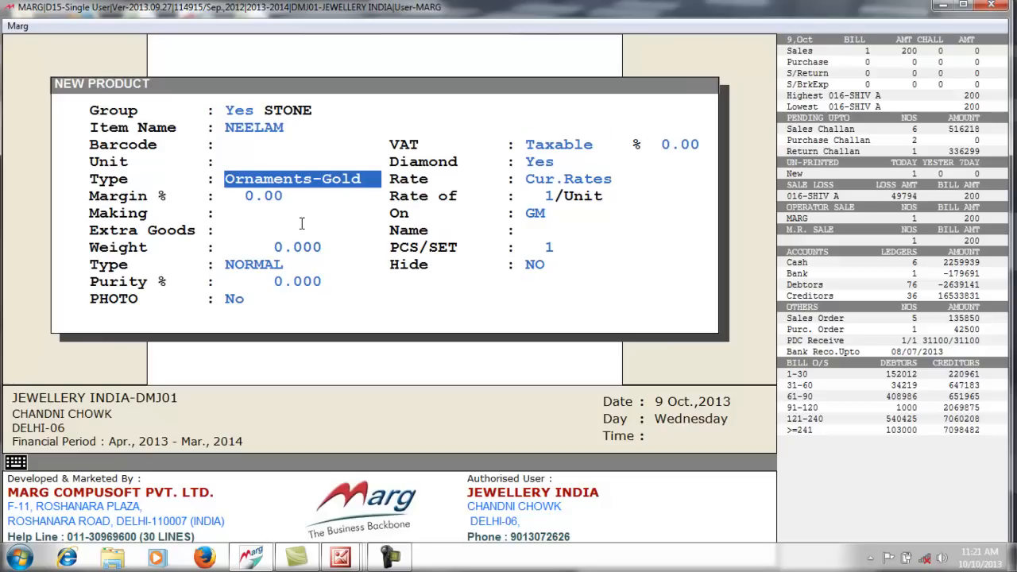
key(s)
key(Return)
key(Return)
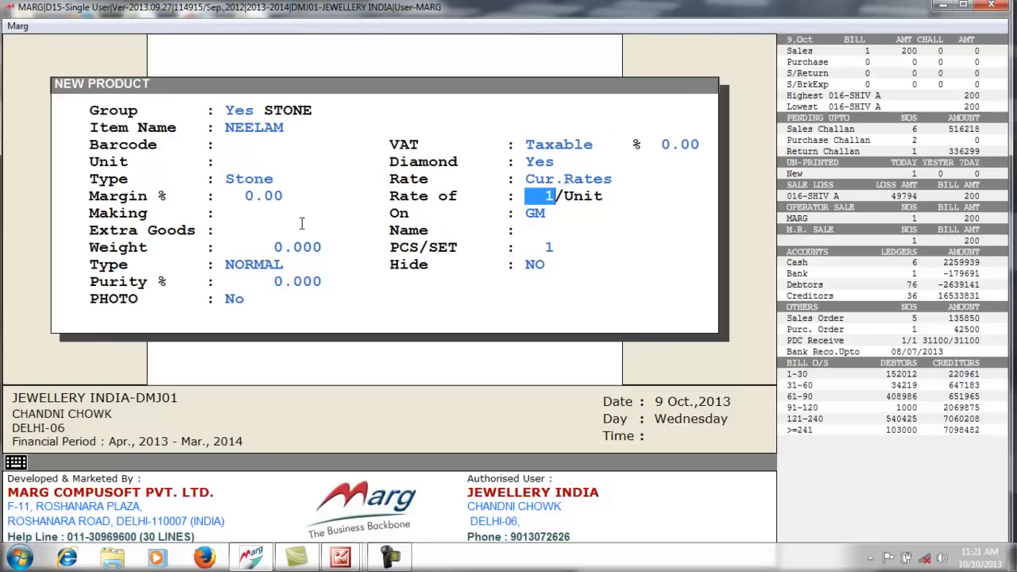
key(Return)
key(Page_Down)
key(Return)
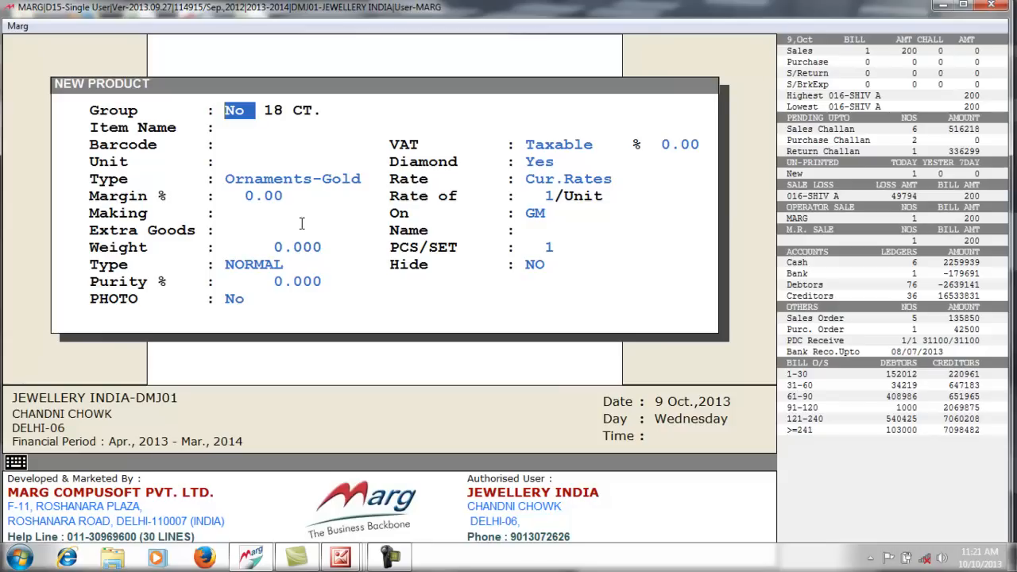
key(Escape)
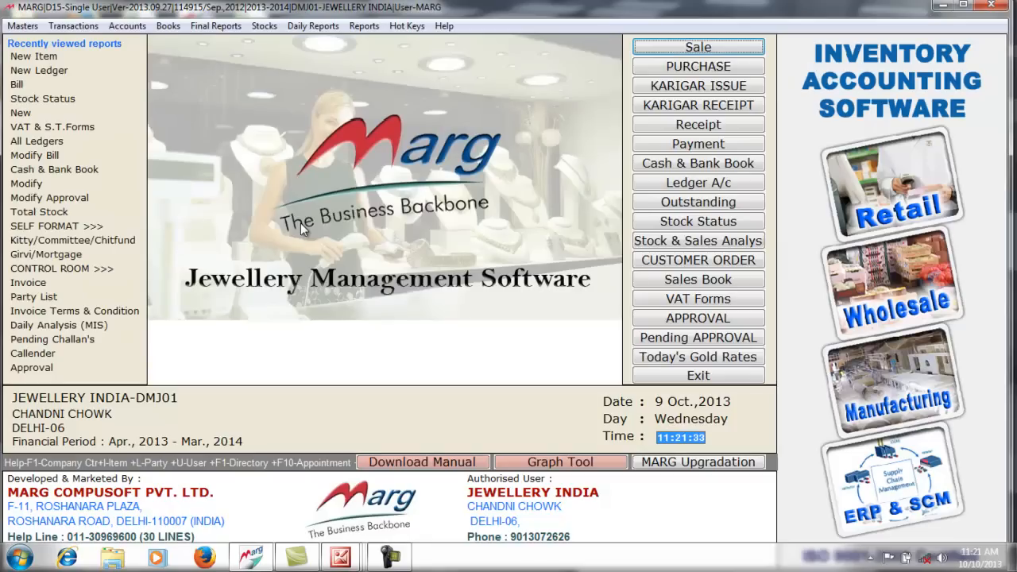
- Find the BRACELET item in the items list and open it for editing
click(24, 27)
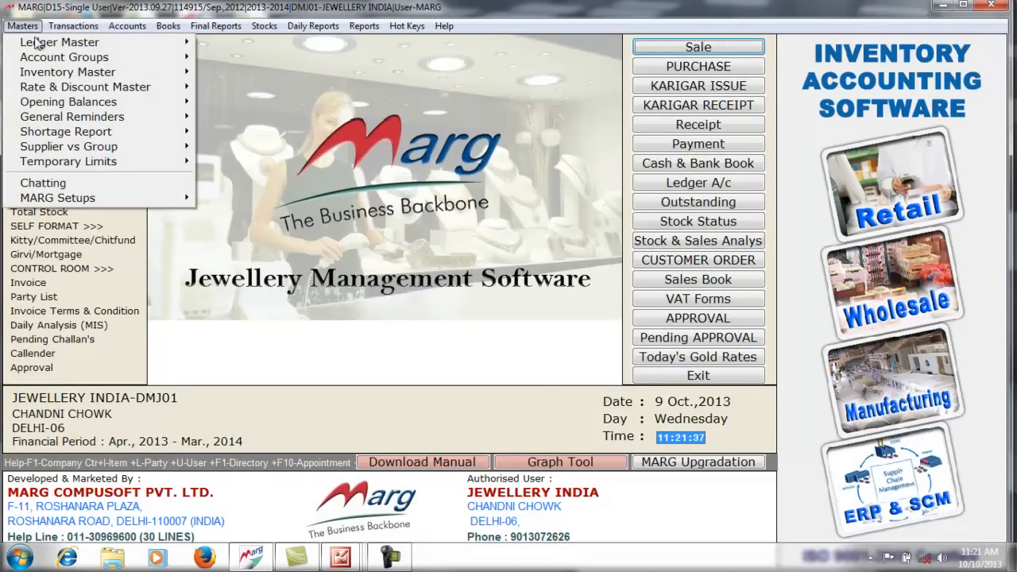
mouse_move(67, 72)
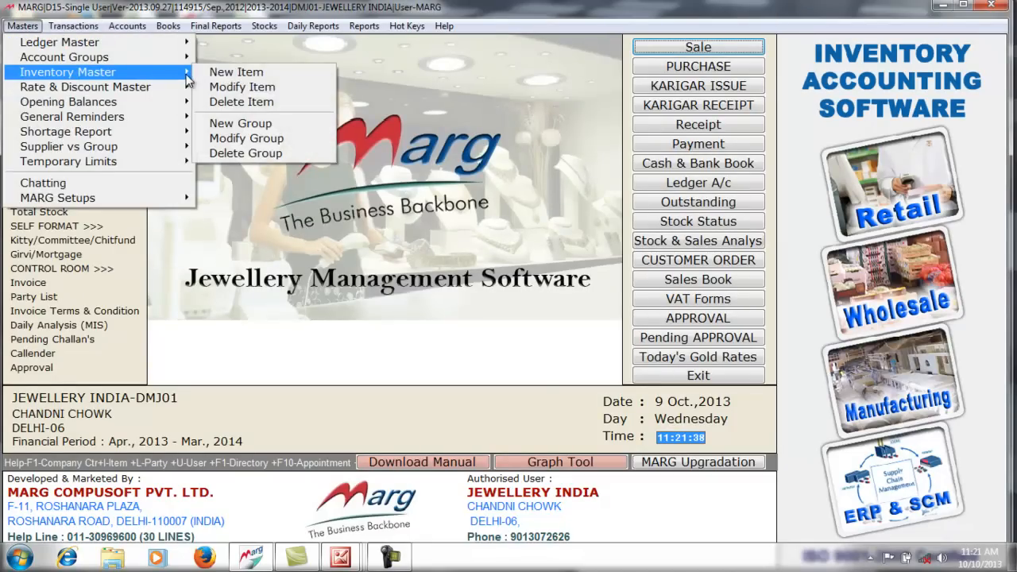
click(266, 93)
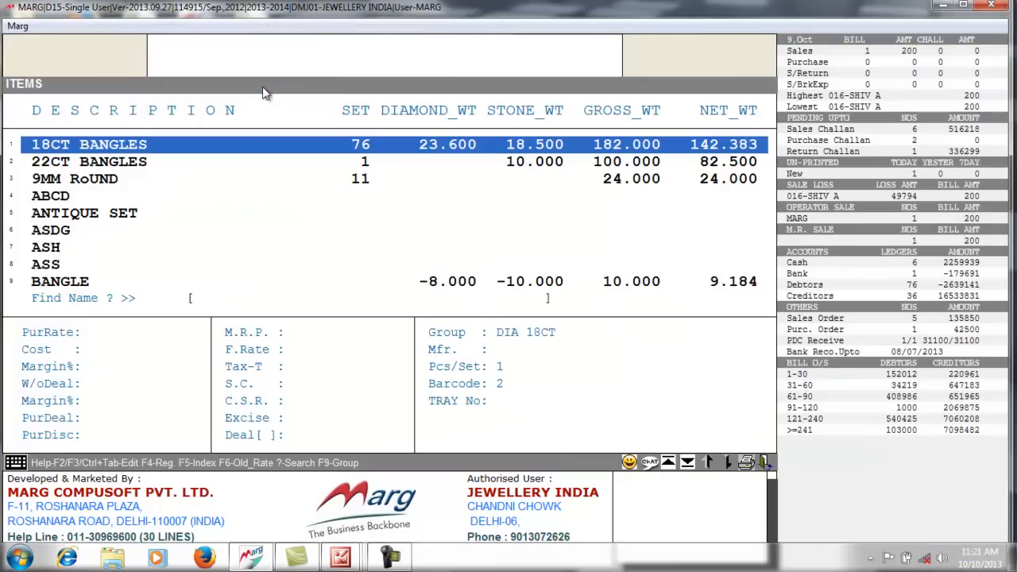
key(Down)
key(Down)
key(Down)
key(Down)
key(Down)
key(Down)
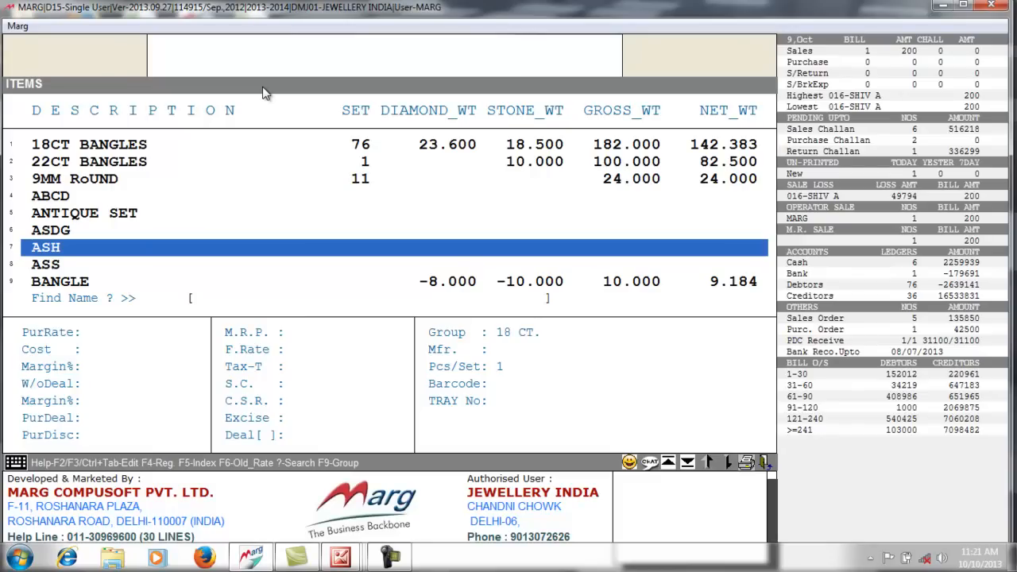
text(BRA)
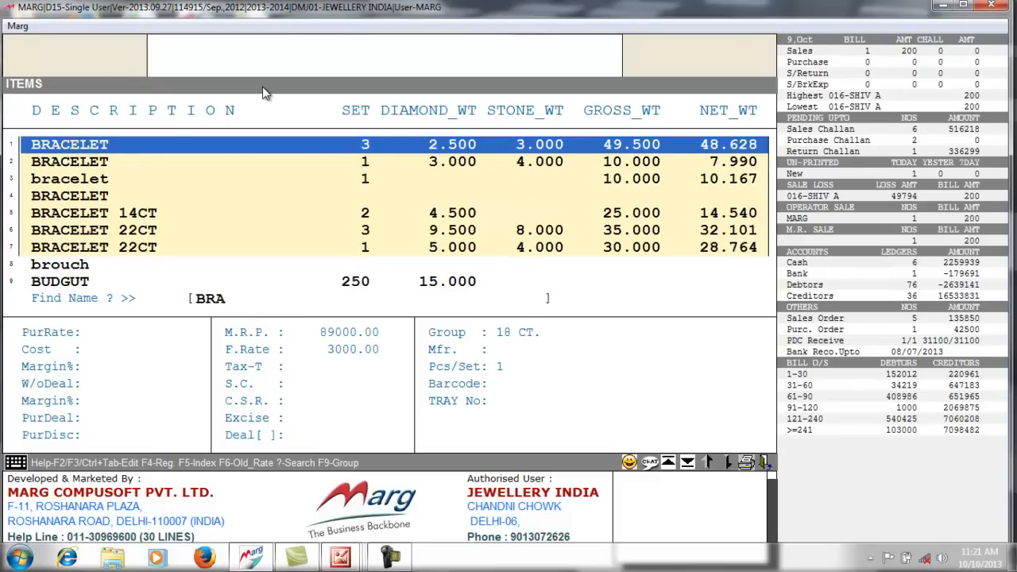
key(Down)
key(Down)
key(Down)
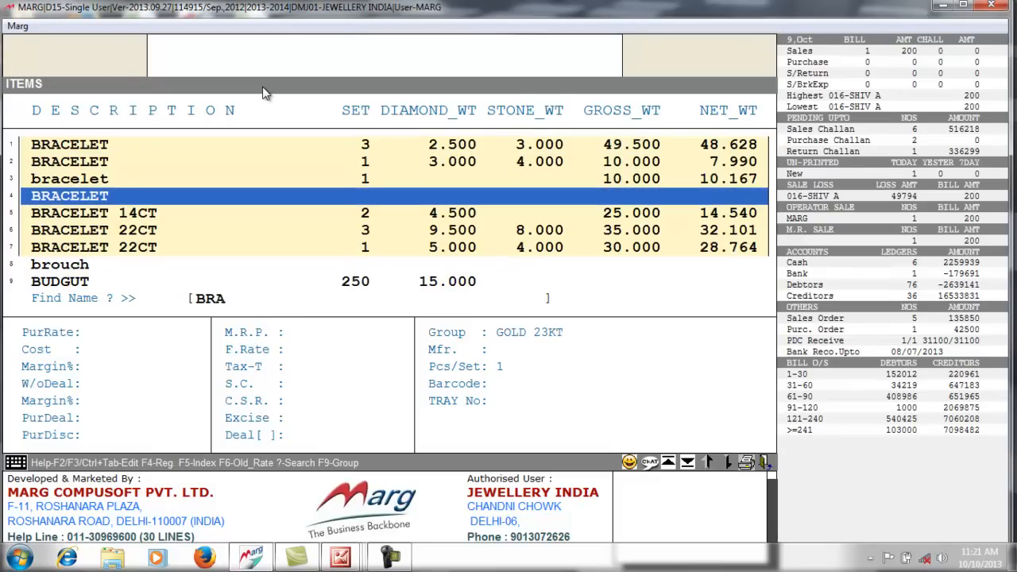
key(F3)
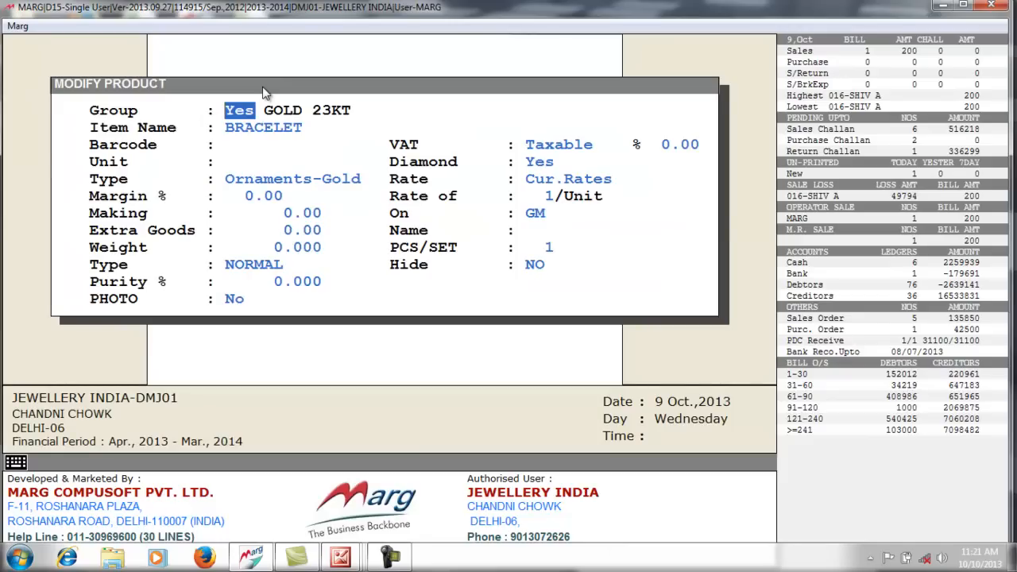
- Leave the bracelet unchanged and go back to the main menu
key(Return)
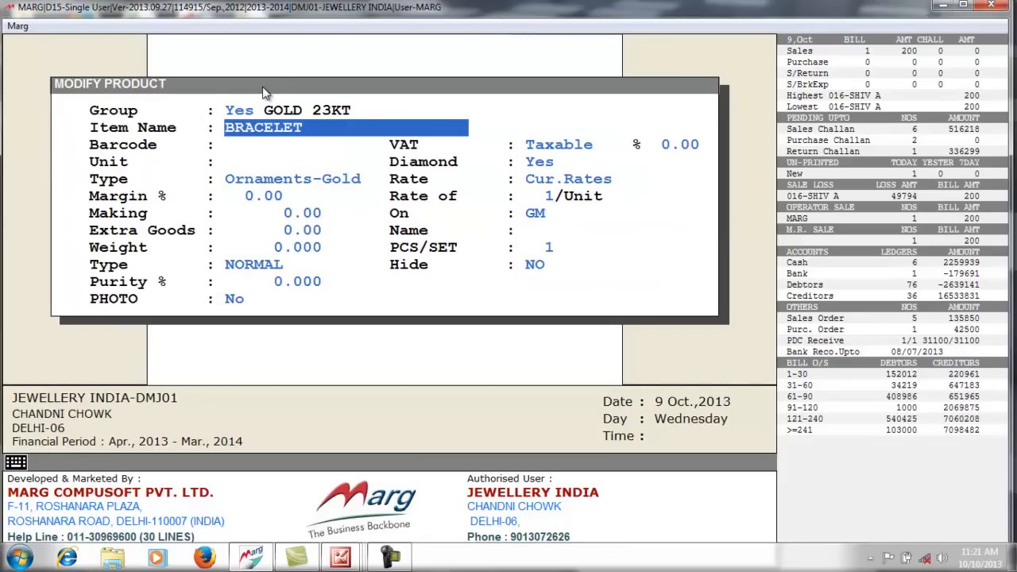
key(Up)
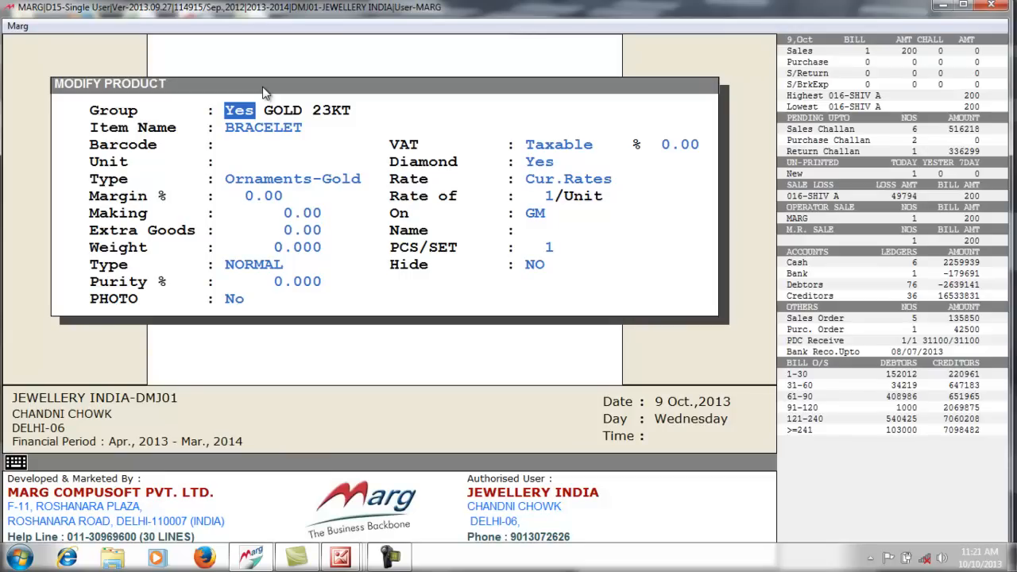
key(Escape)
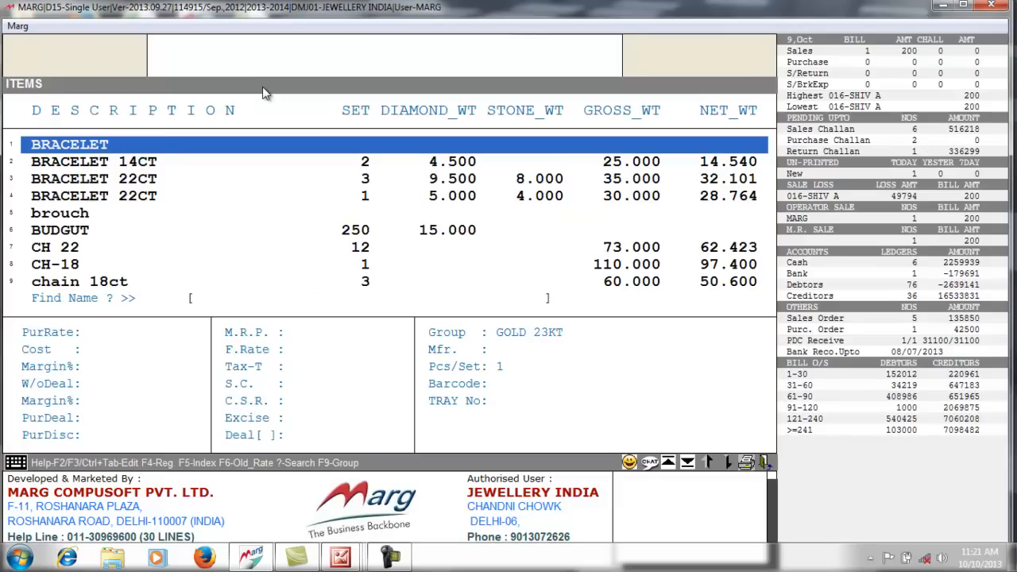
key(Escape)
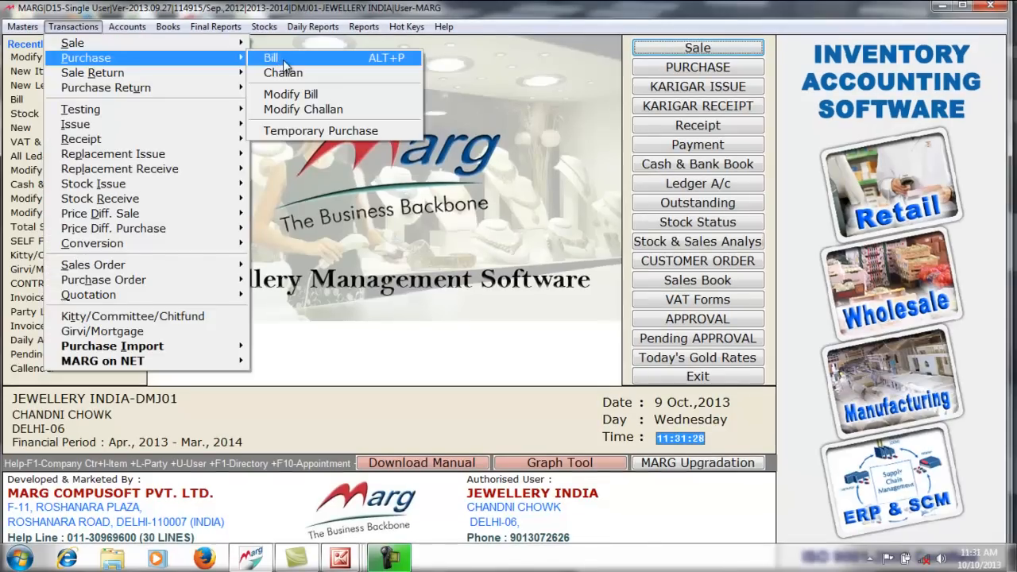
- Start a purchase bill and create a new ledger named VIKAS CHAIN HOUSE PVT. LTD
click(283, 61)
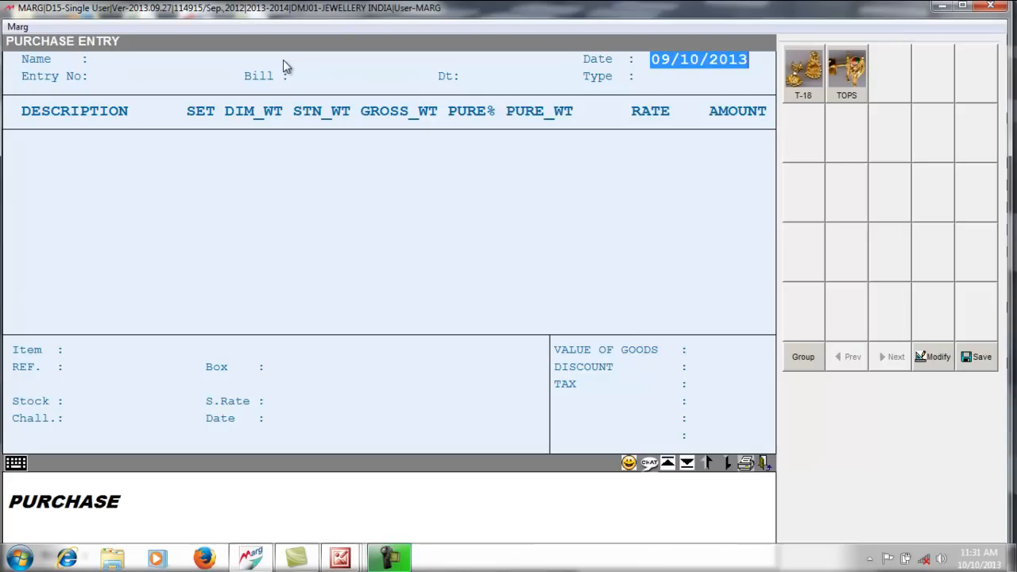
key(Return)
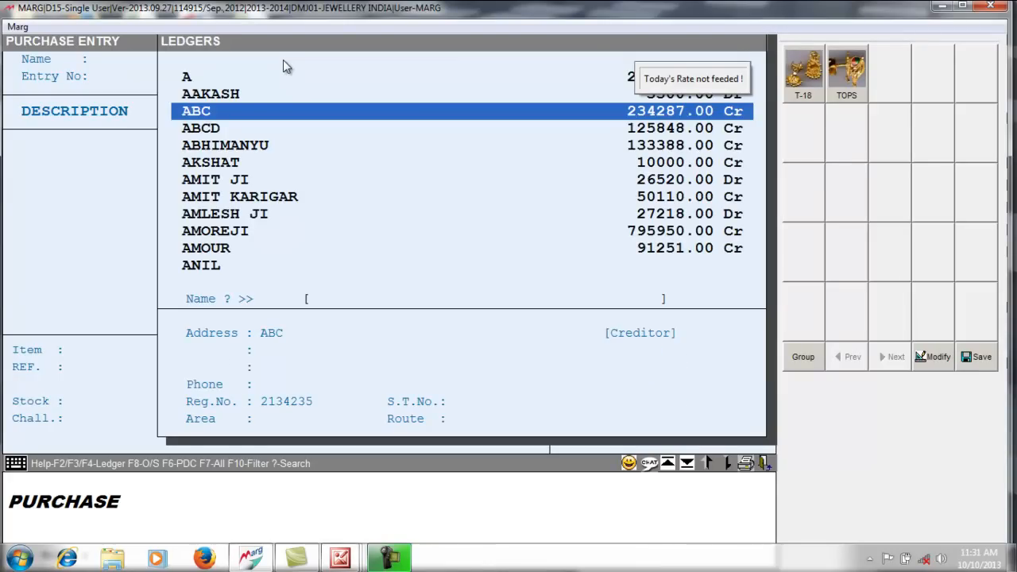
key(F2)
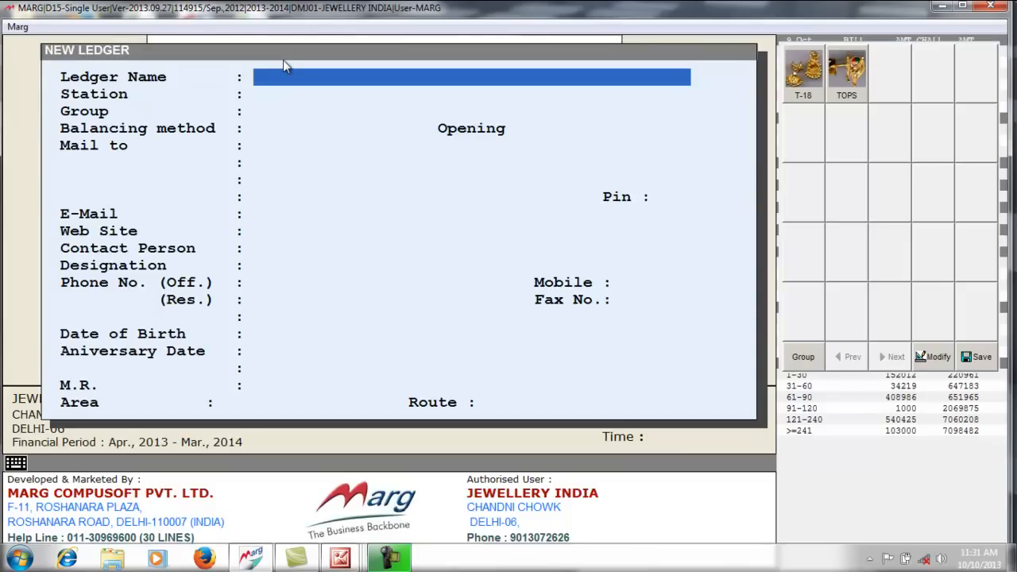
text(VIKAS CHAIN)
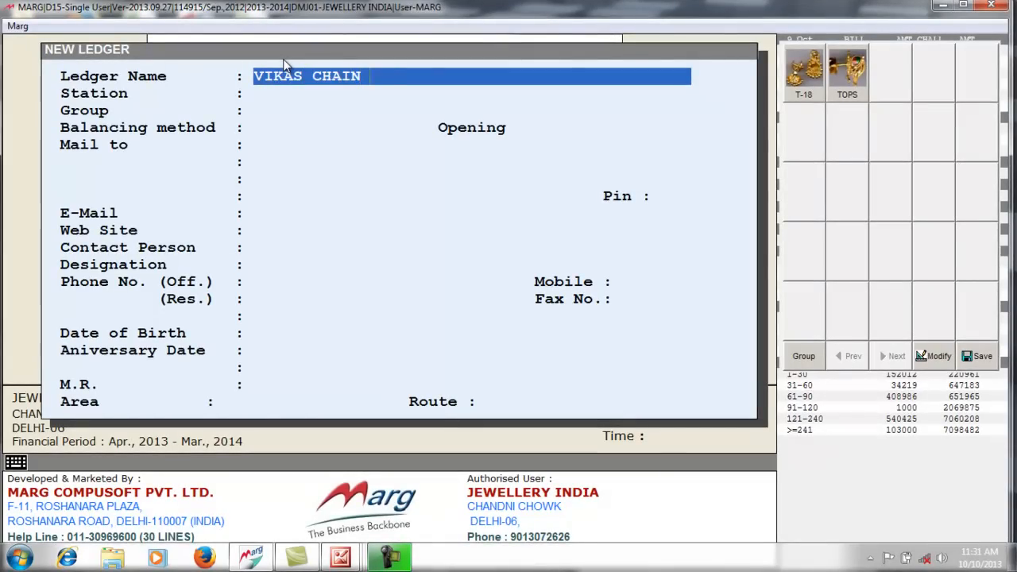
text( HOUSE PVT. LTD)
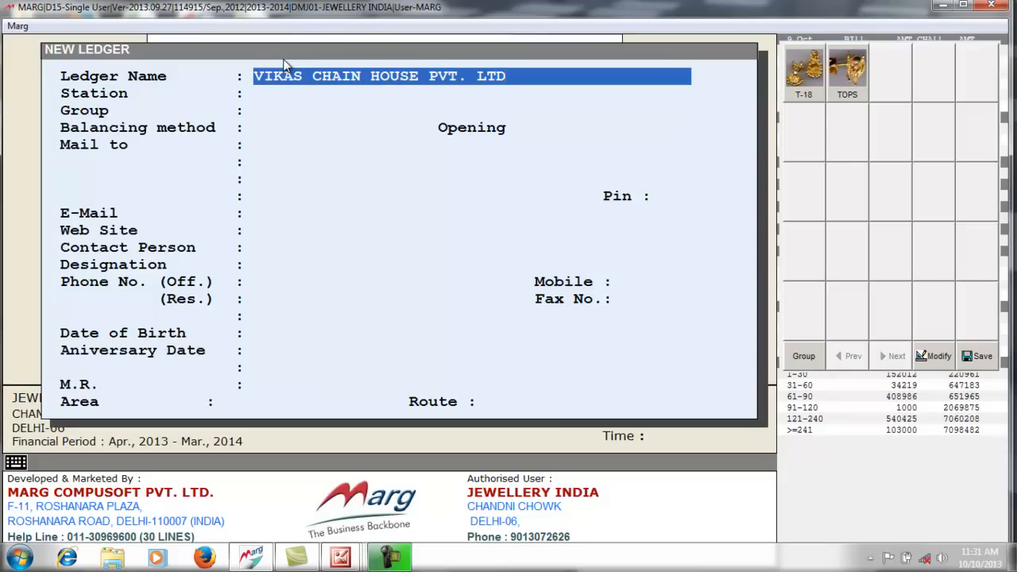
key(Return)
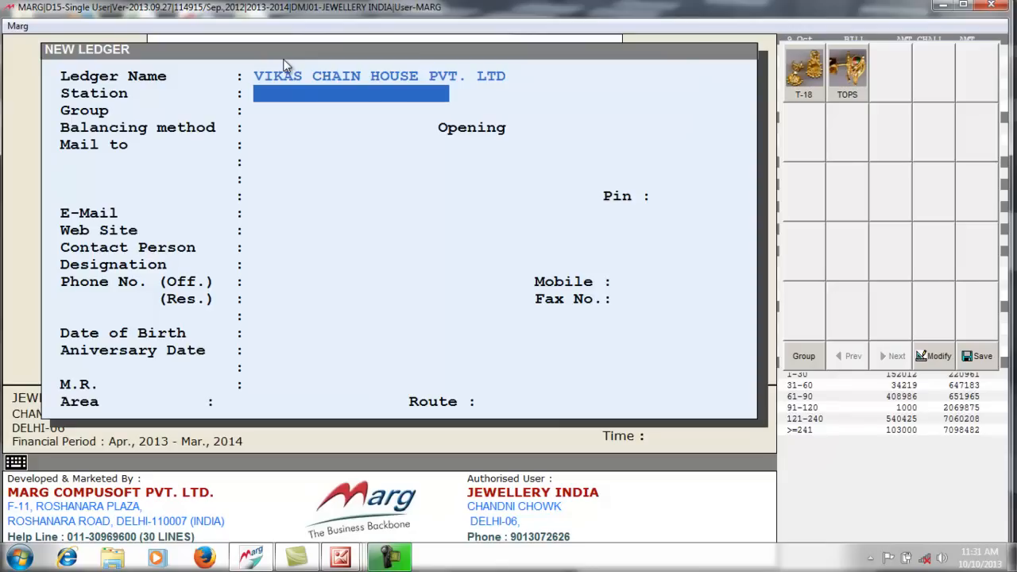
- Give the ledger station DELHI and group SUNDRY CREDITORS (SUPPLIERS), then save it
text(DELHI)
key(Return)
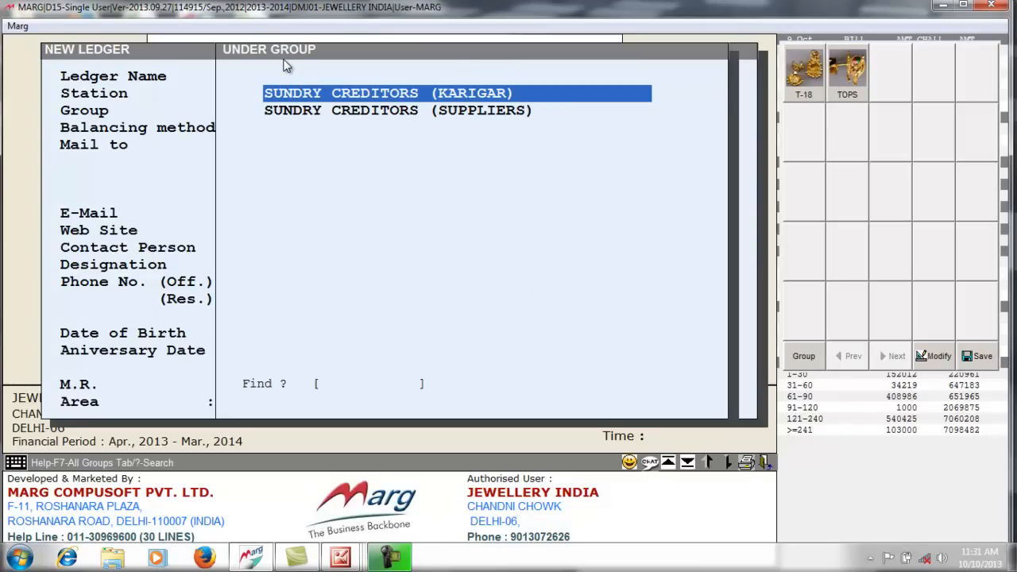
key(Down)
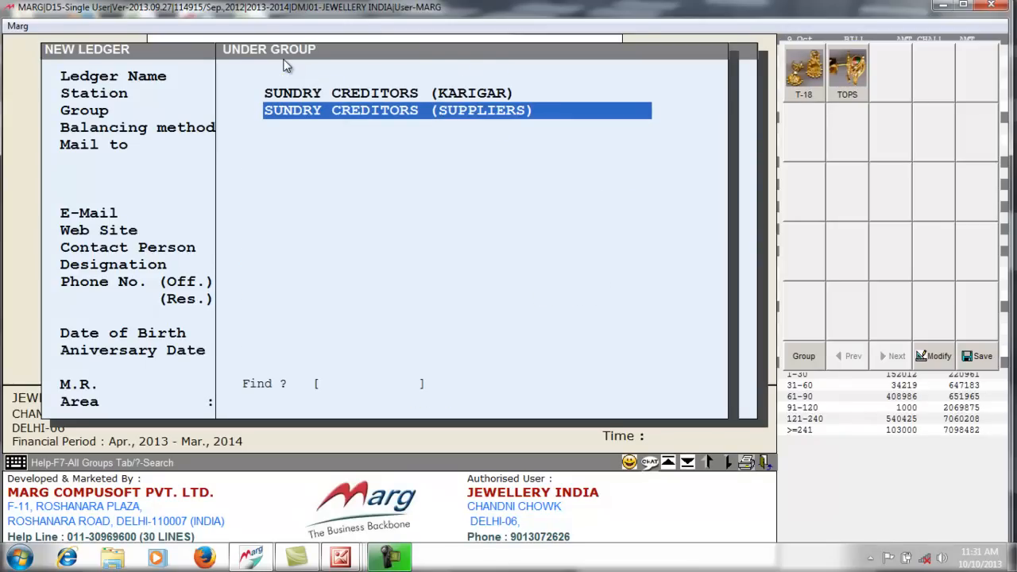
key(Return)
key(Return)
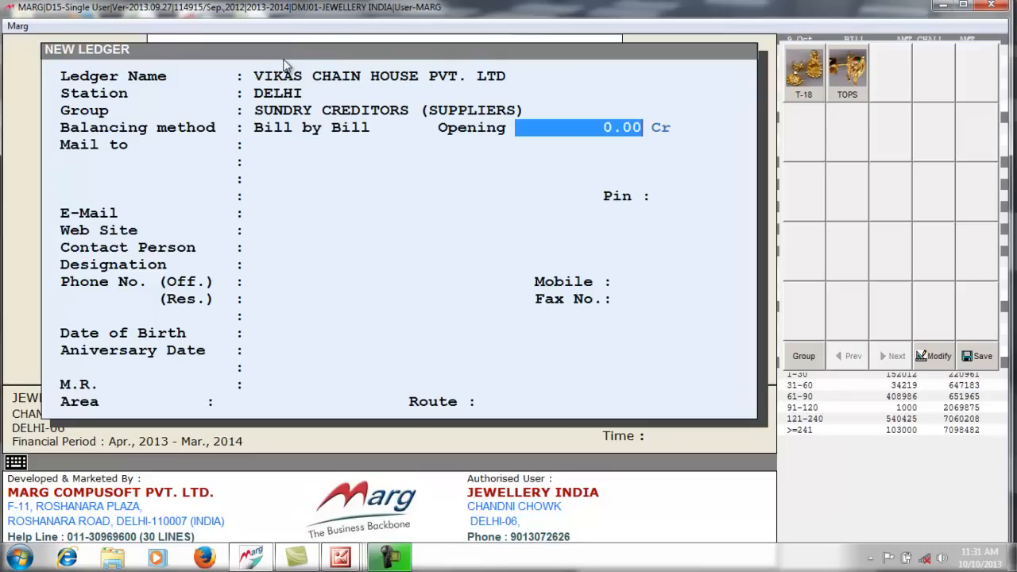
key(Return)
key(Return)
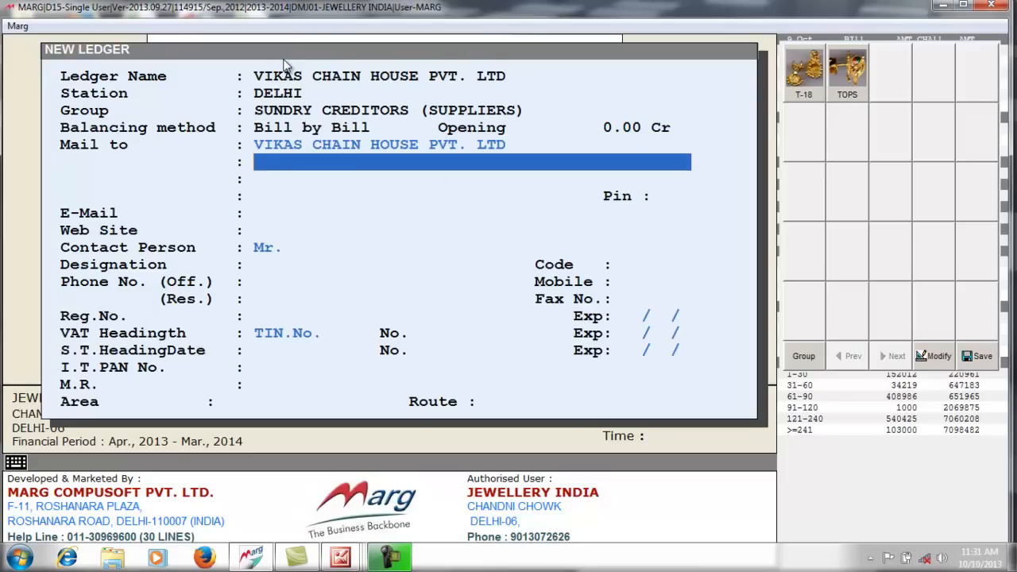
key(Return)
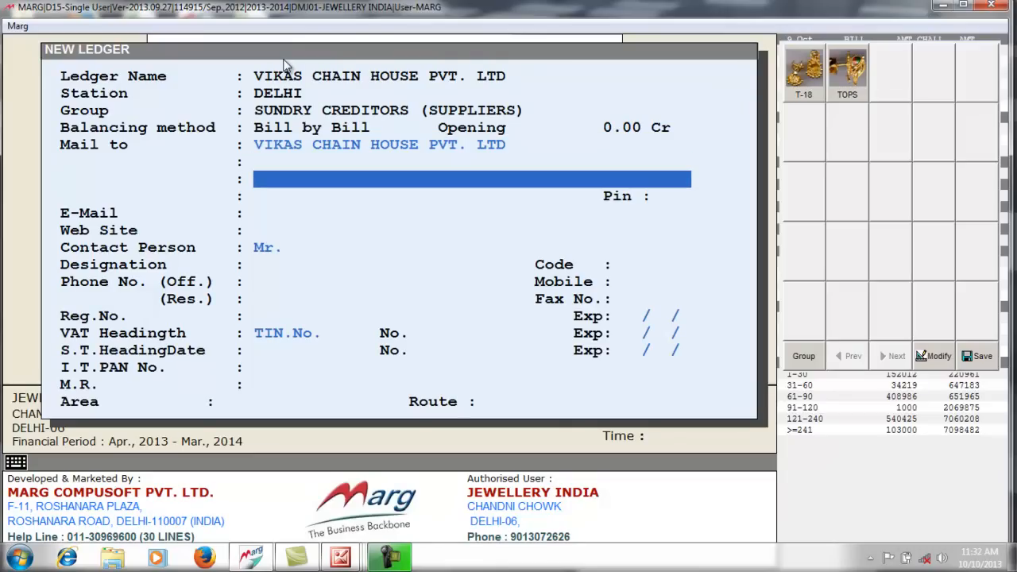
key(Page_Down)
key(Return)
key(Escape)
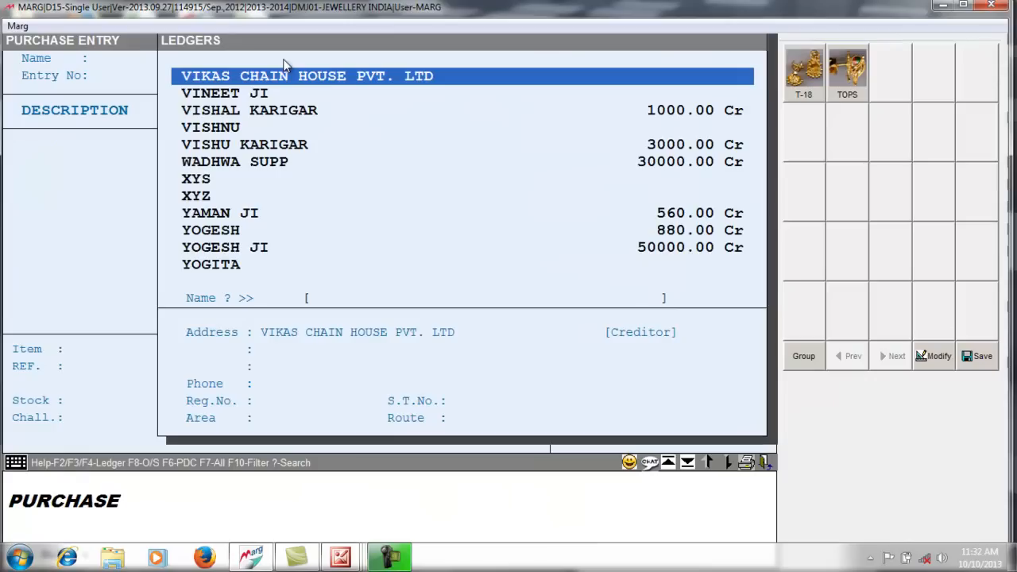
- Pick VIKAS CHAIN HOUSE PVT. LTD, enter the supplier's bill number, date 09/10/2013, type LP TAX FREE
key(Return)
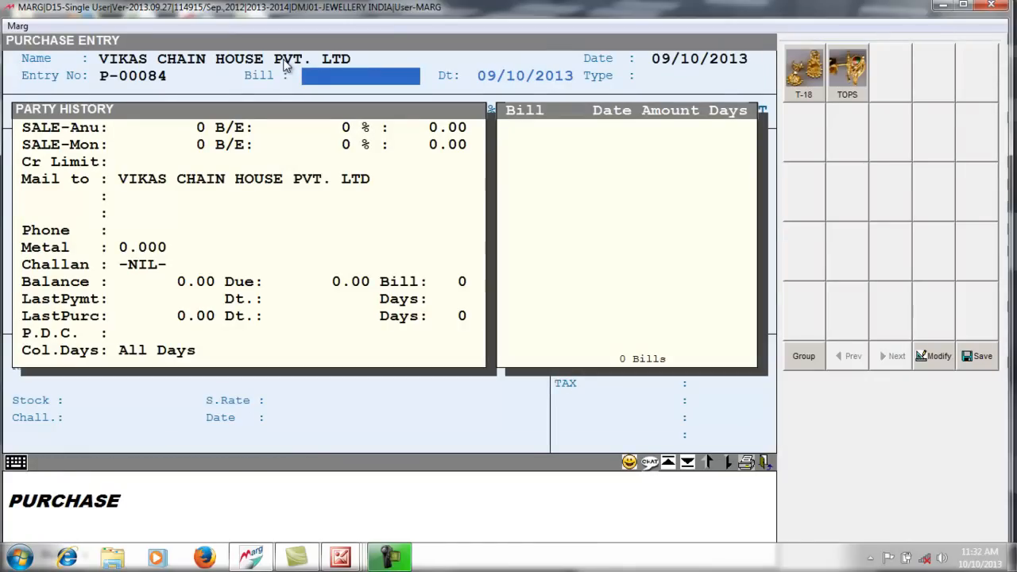
text(43214)
key(Return)
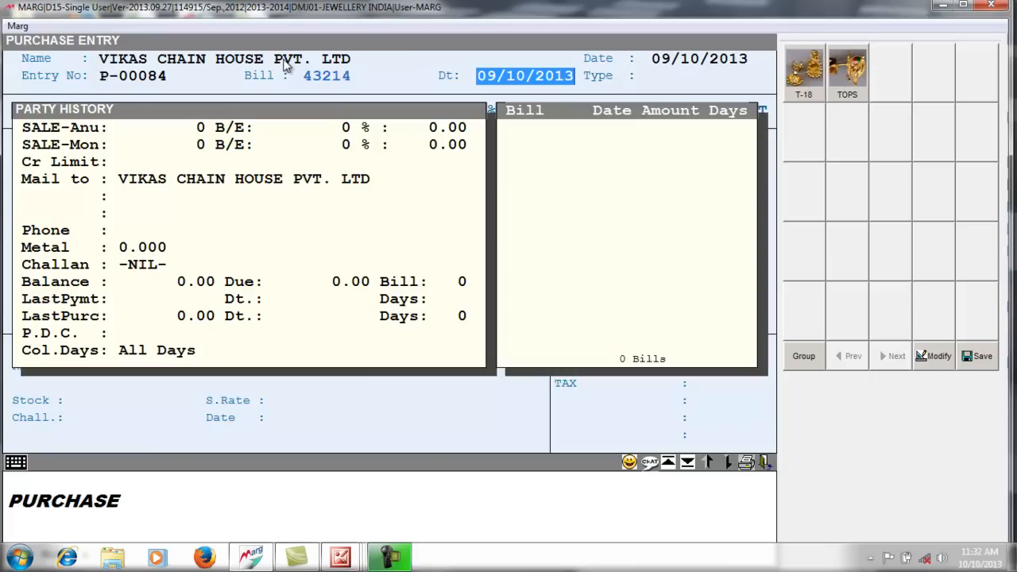
key(Return)
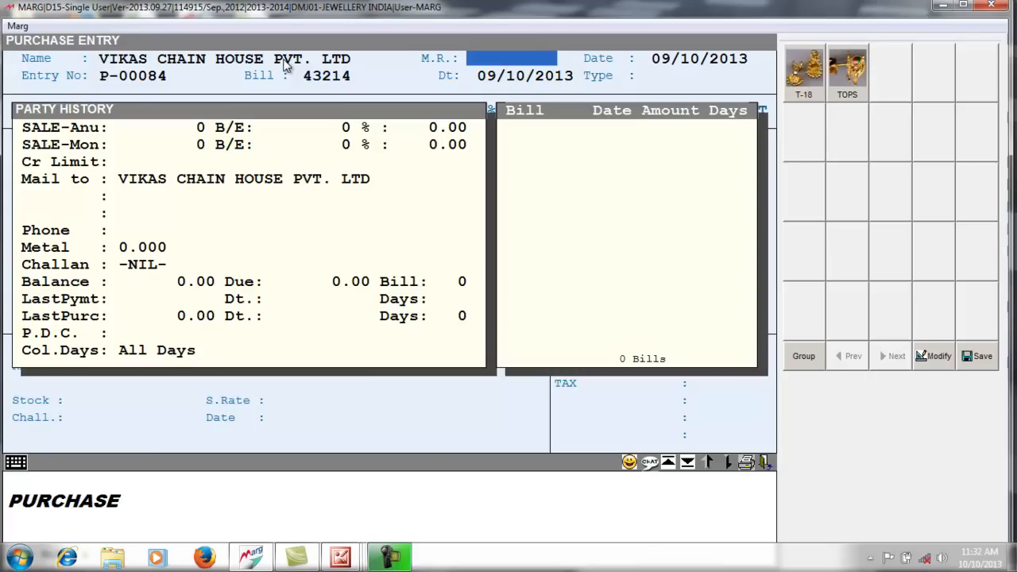
key(Return)
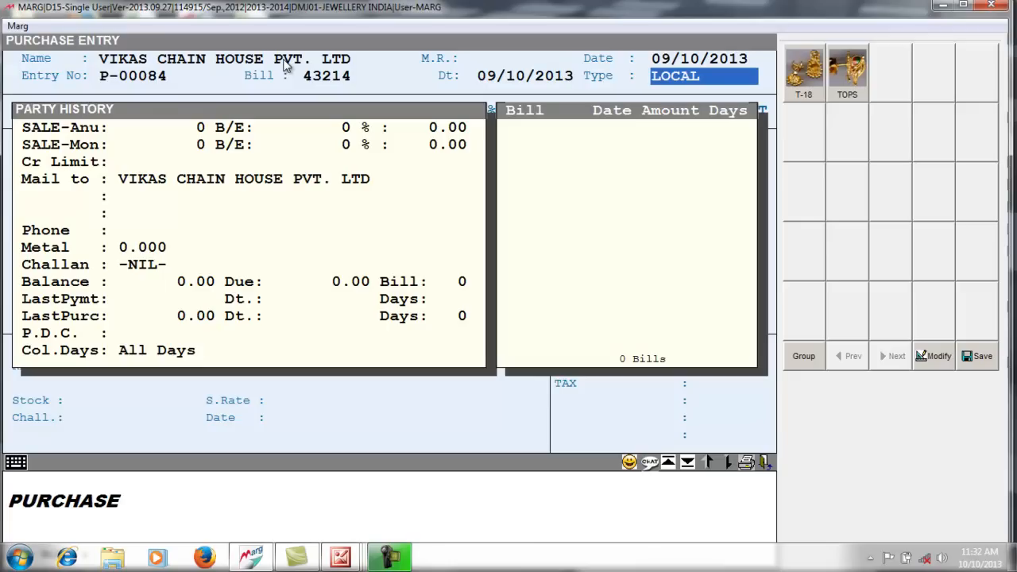
key(Return)
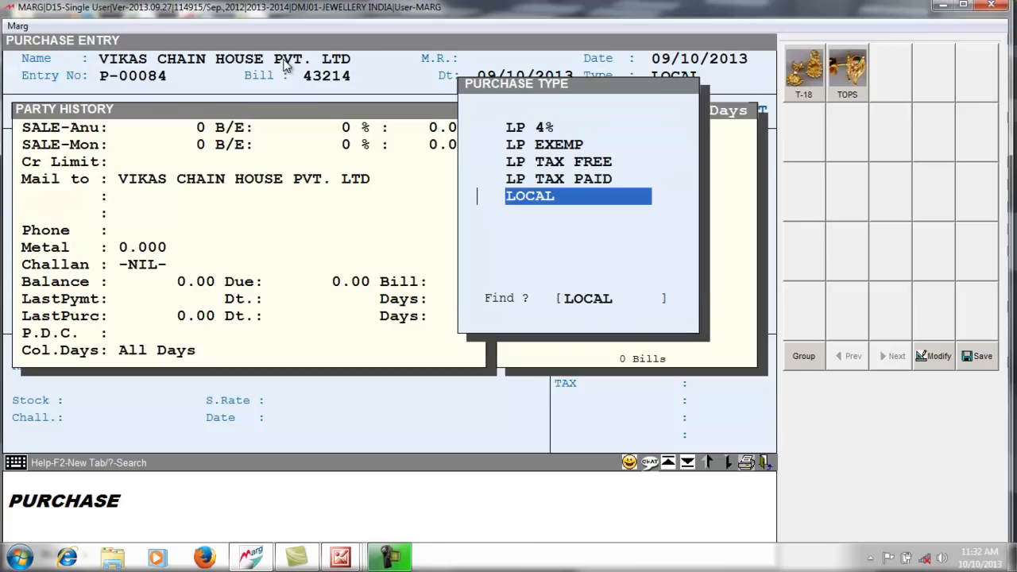
key(Up)
key(Up)
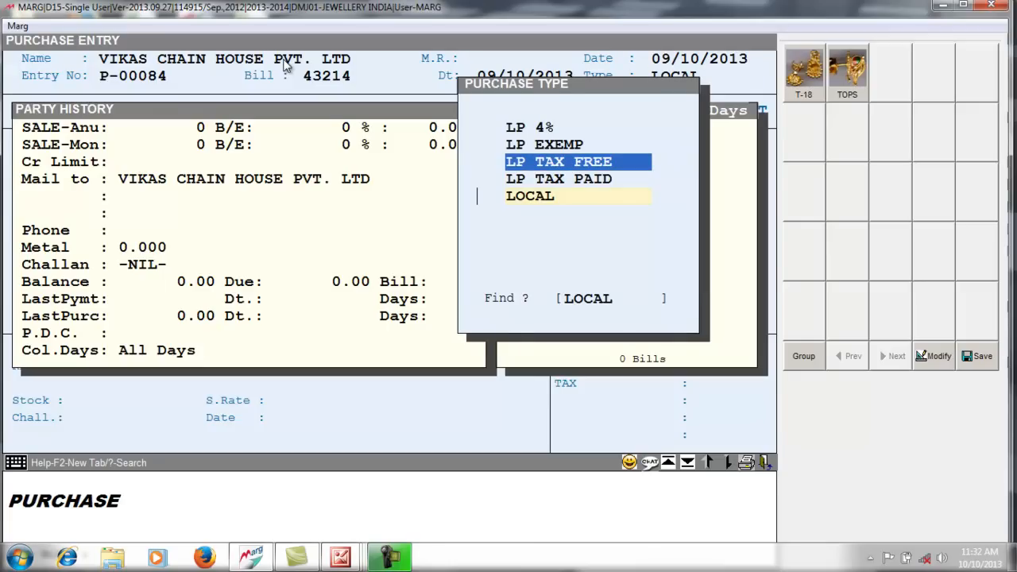
key(Return)
key(Return)
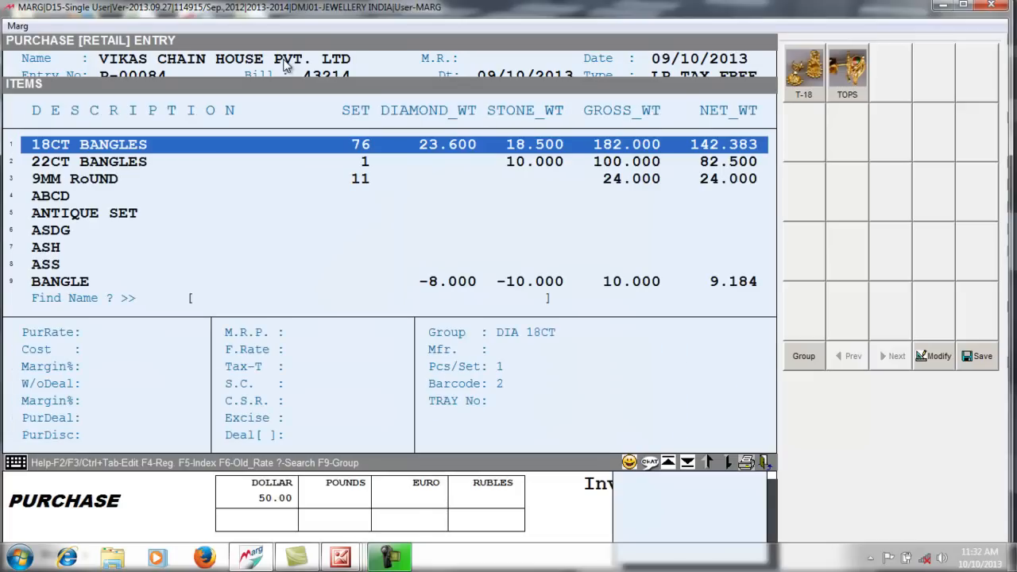
- Add a PURE GOLD line at rate 3100.00 with gross weight 100.000
text(PUR)
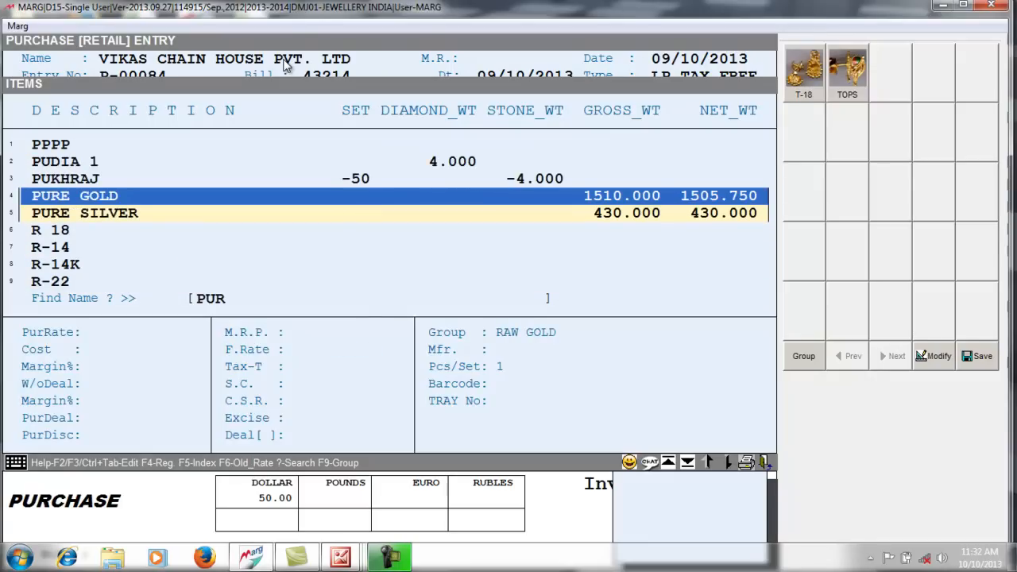
key(Return)
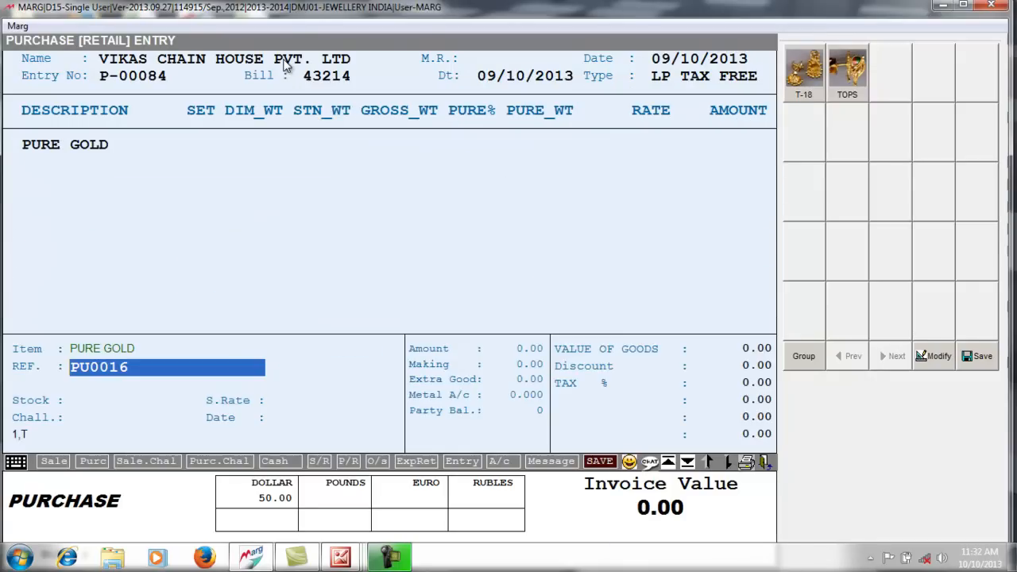
key(Return)
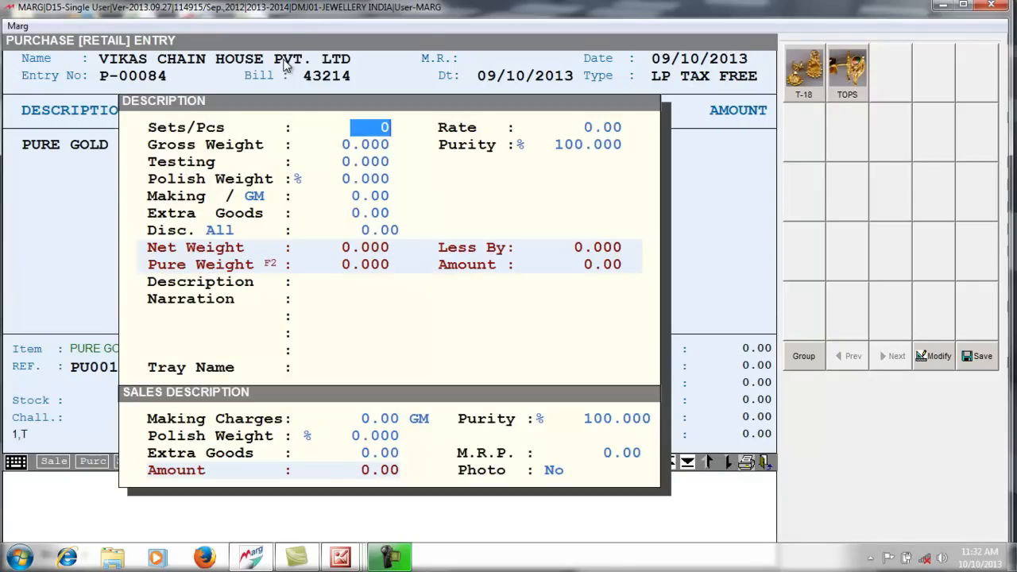
key(Return)
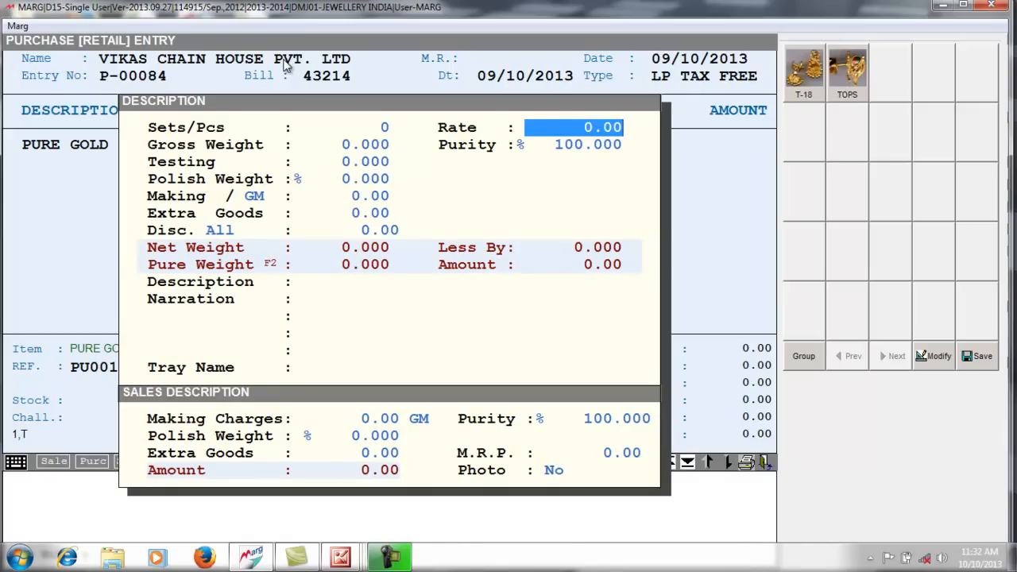
text(31000)
key(BackSpace)
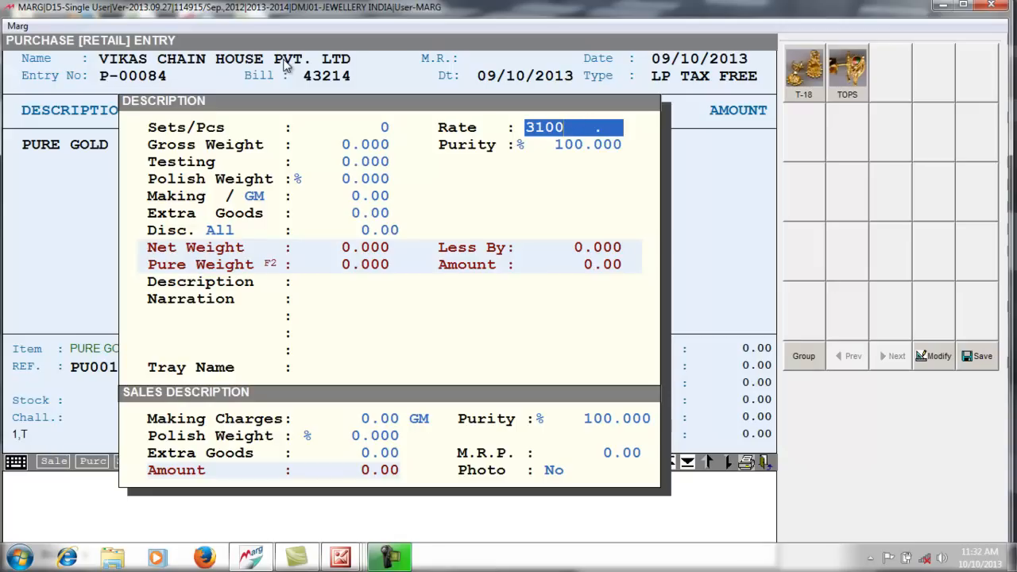
key(Return)
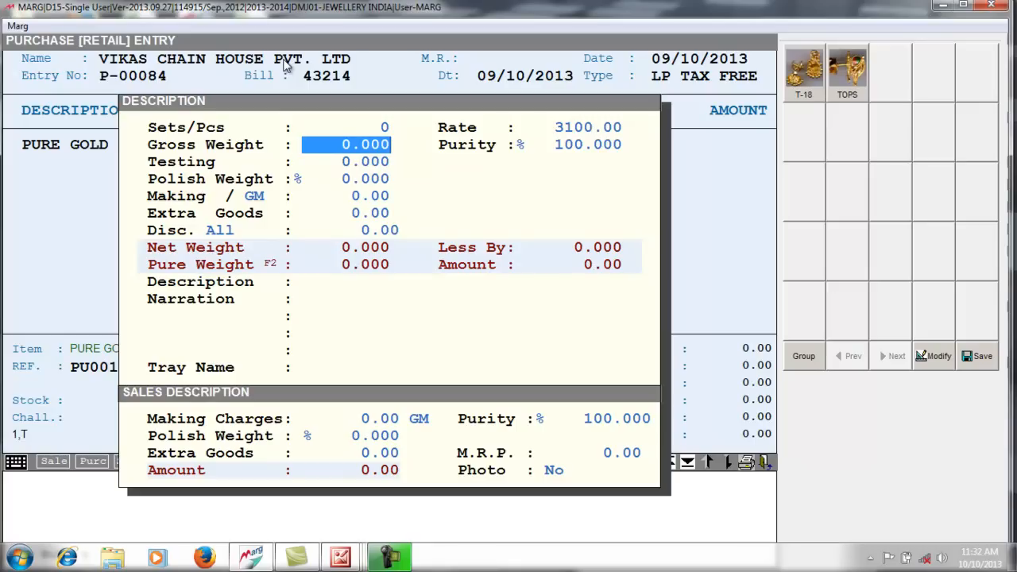
text(100 .)
key(Return)
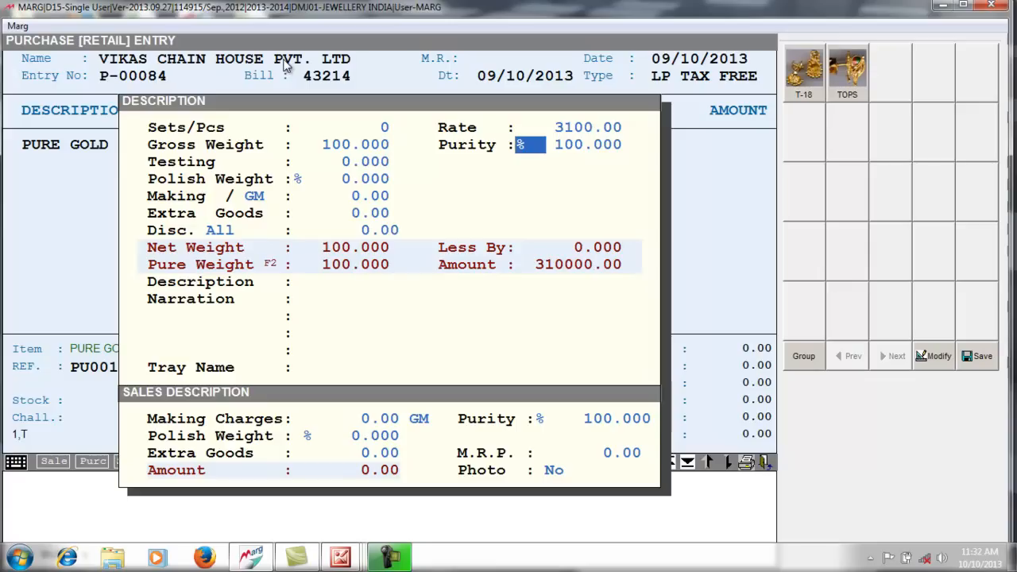
- Keep 100% purity and zero testing, committing the Pure Gold line worth 310000.00
key(Return)
key(Return)
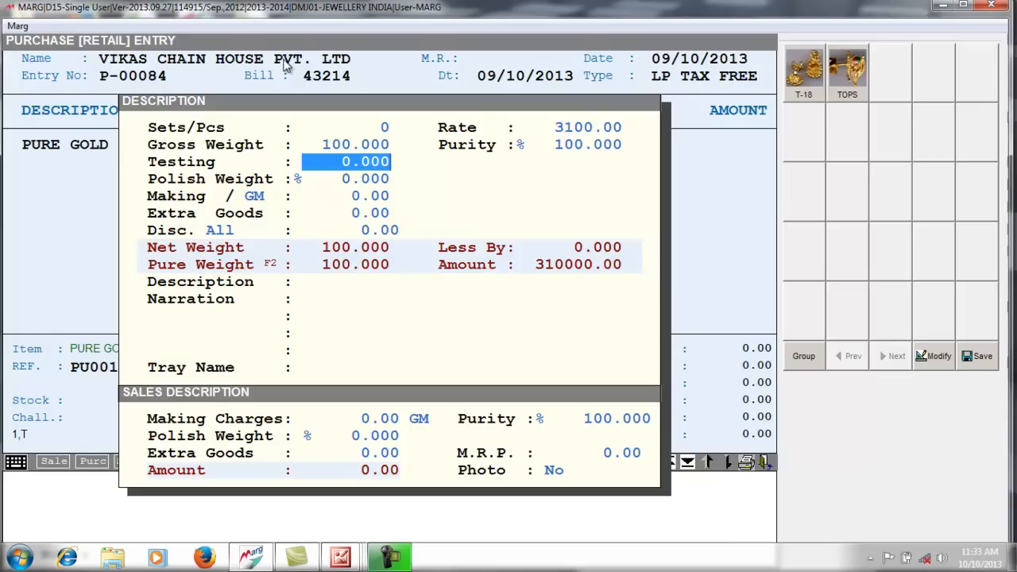
key(Return)
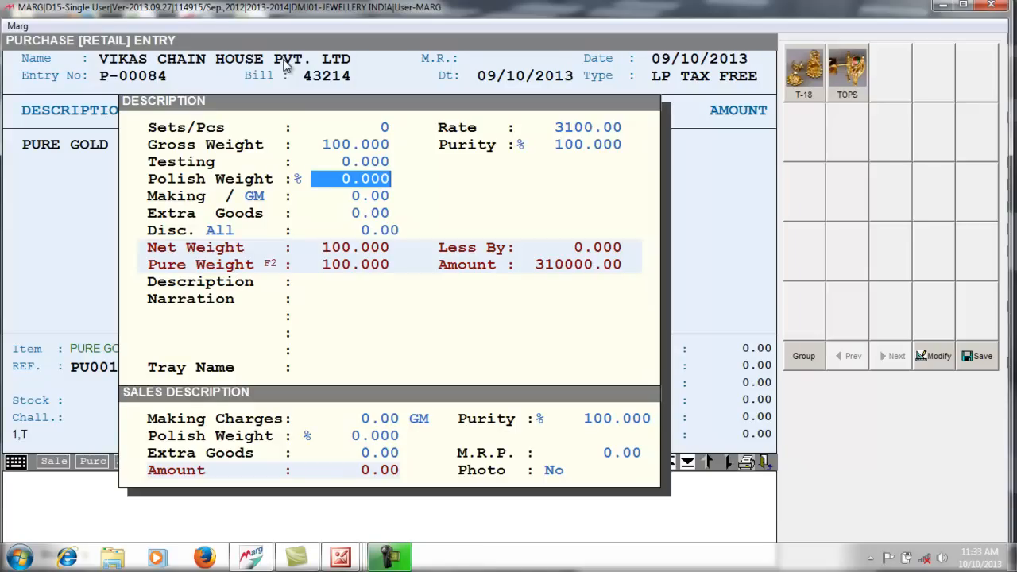
key(Return)
key(Return)
key(Return)
key(Return)
key(Return)
key(Return)
key(Return)
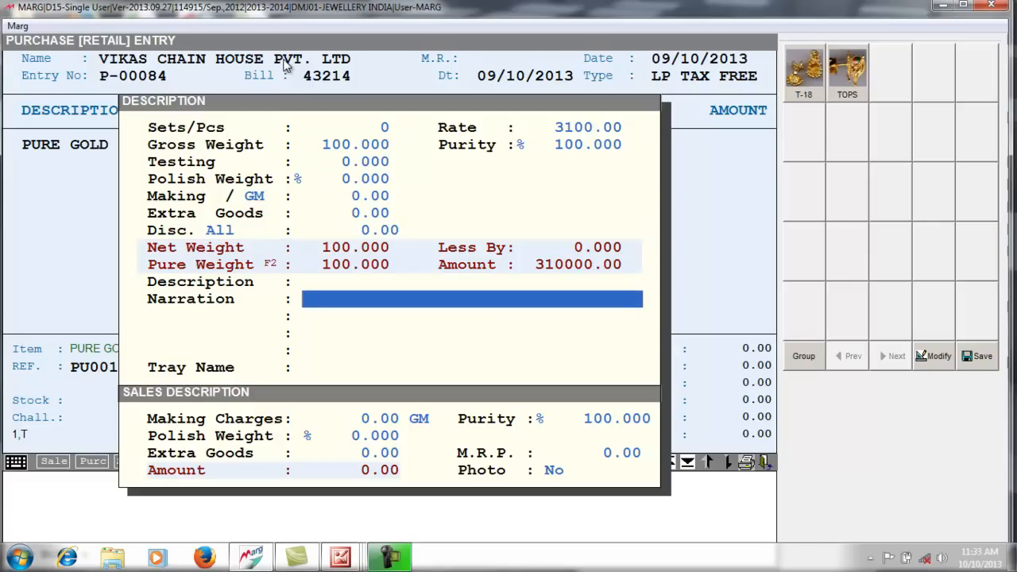
key(Return)
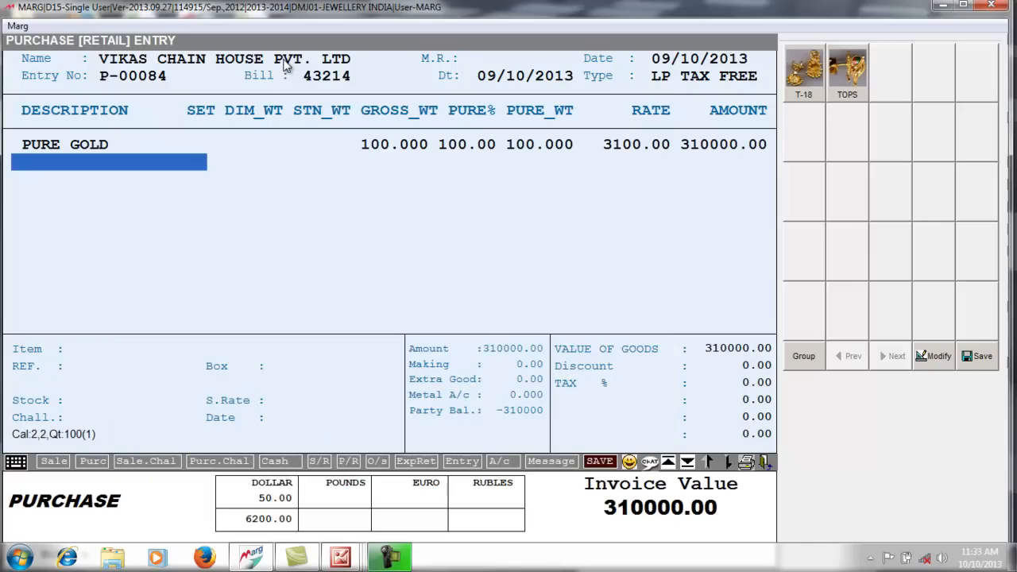
key(Return)
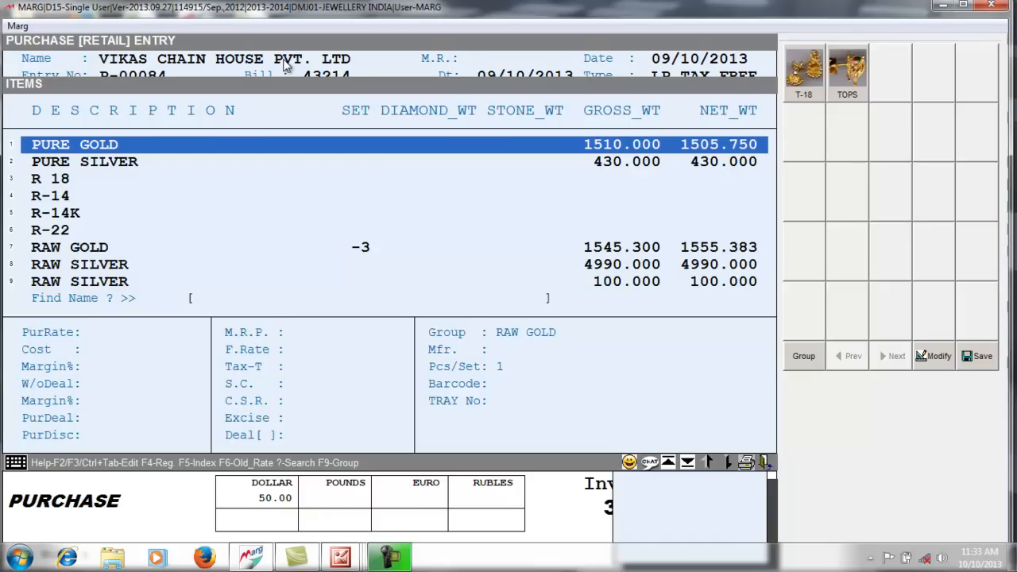
- Add a STAR item line with diamond weight 30 and open its diamond details
text(STA)
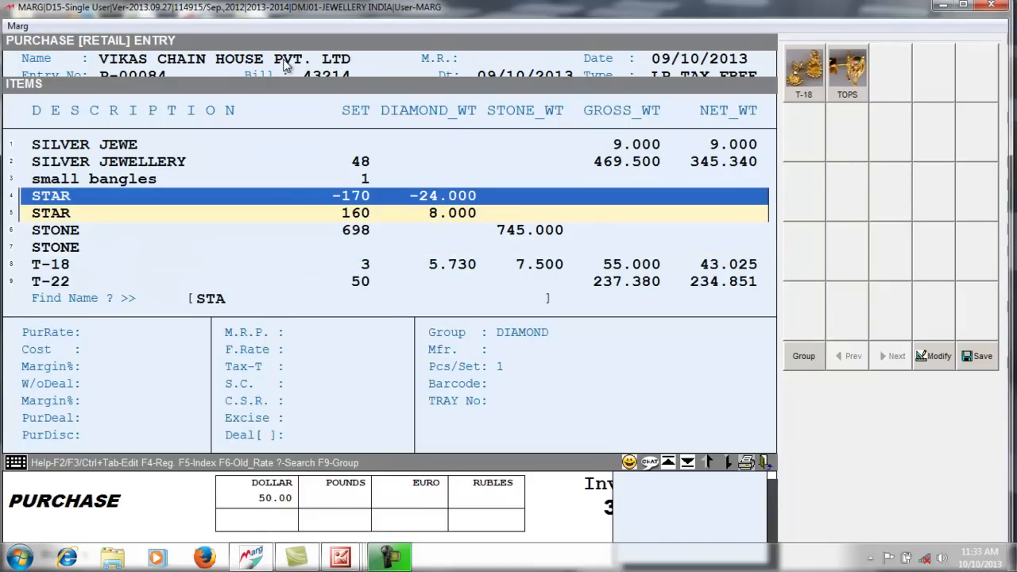
key(Return)
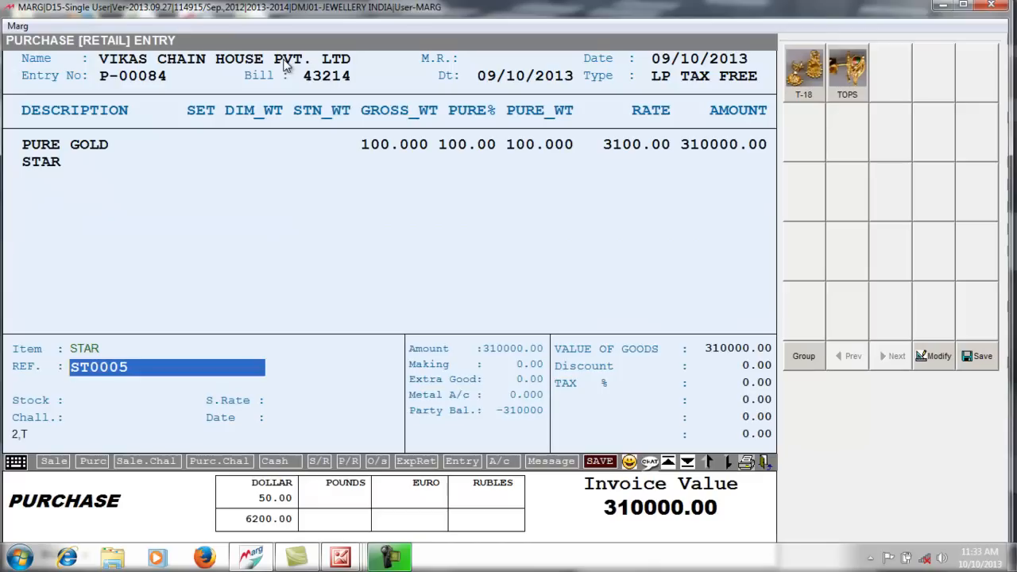
key(Return)
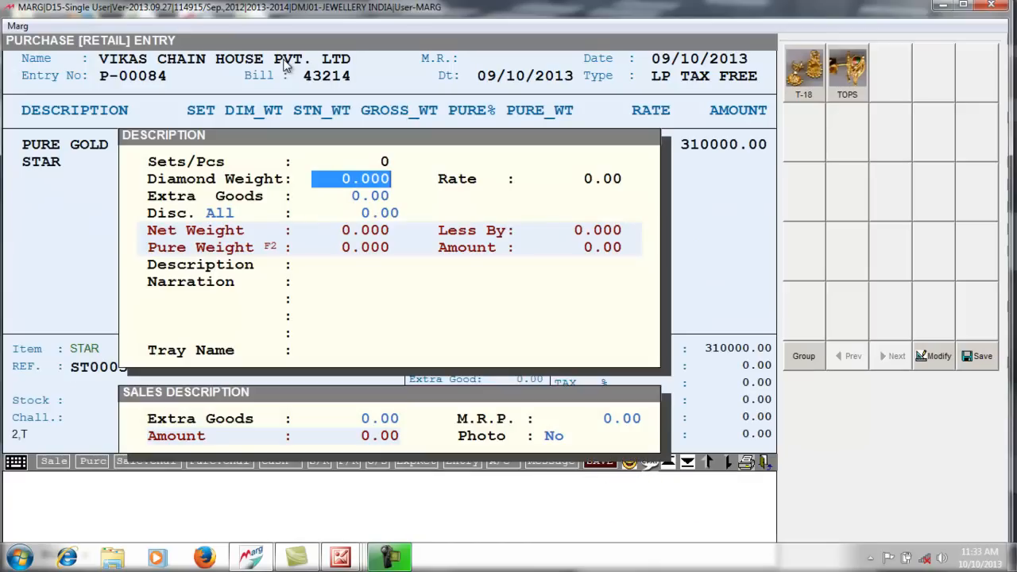
text(30 .)
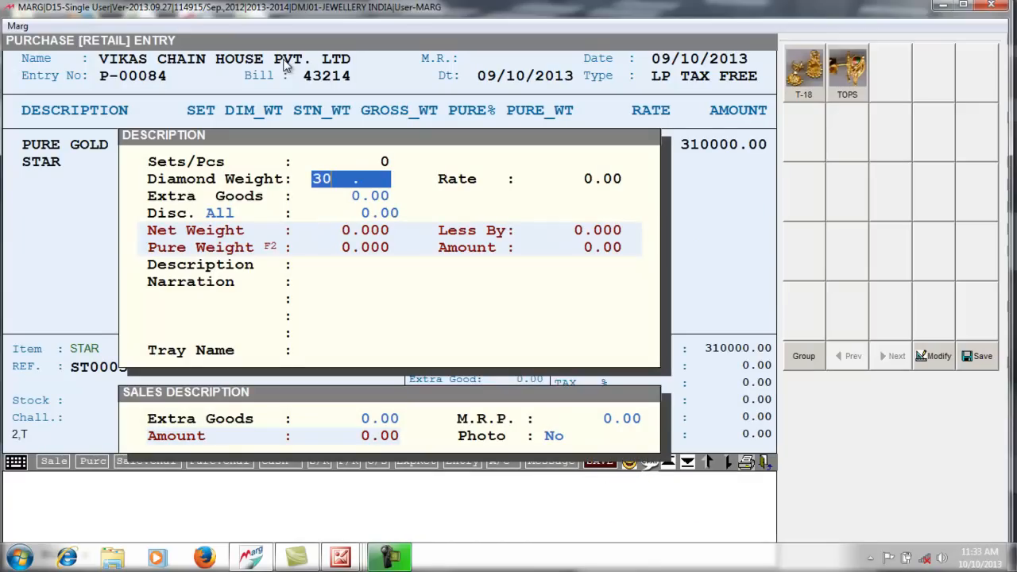
key(Return)
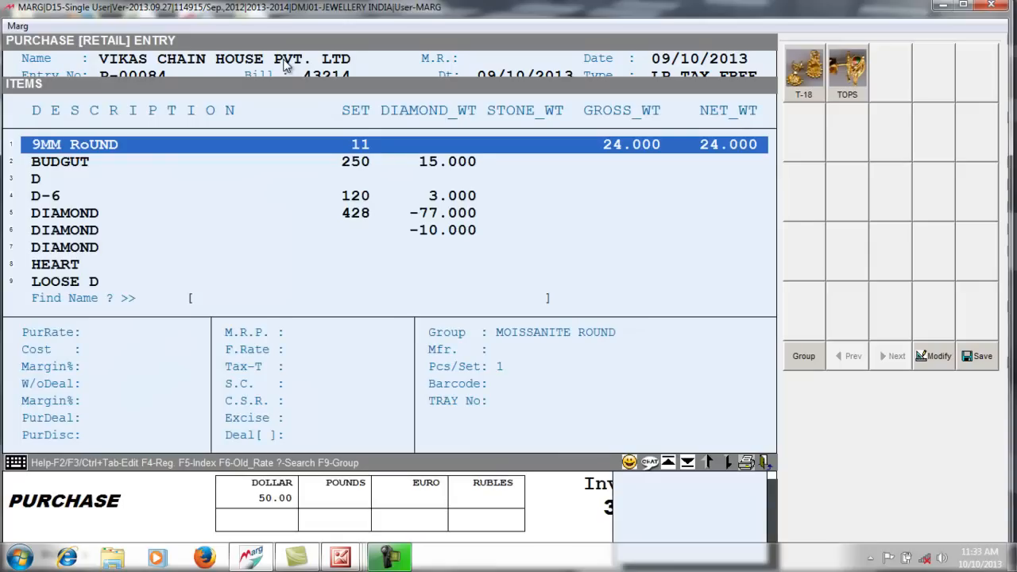
text(ST)
key(Return)
key(Return)
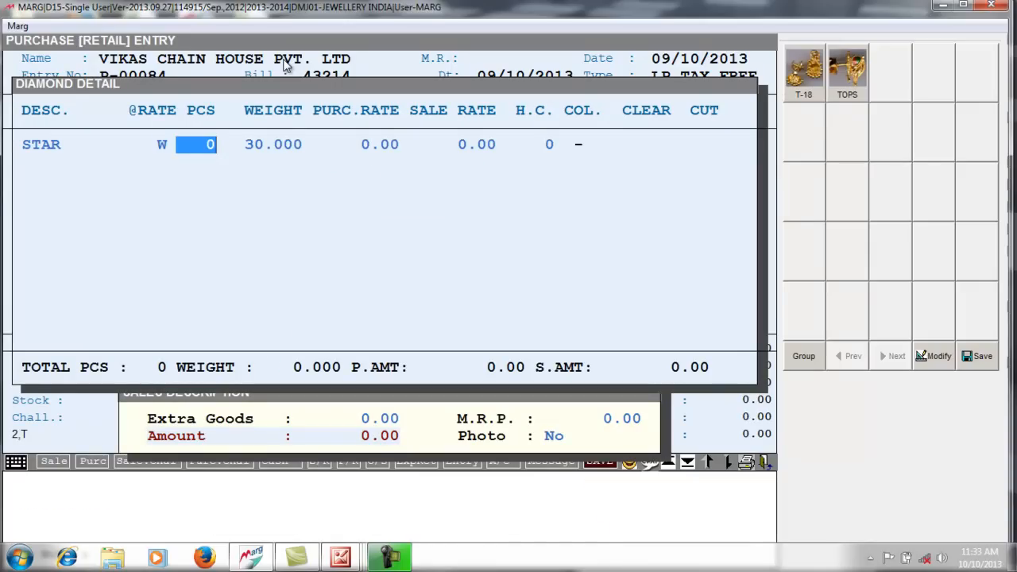
- Enter 200 pieces, purchase rate 12000 and sale rate 18000 for STAR
text(200)
key(Return)
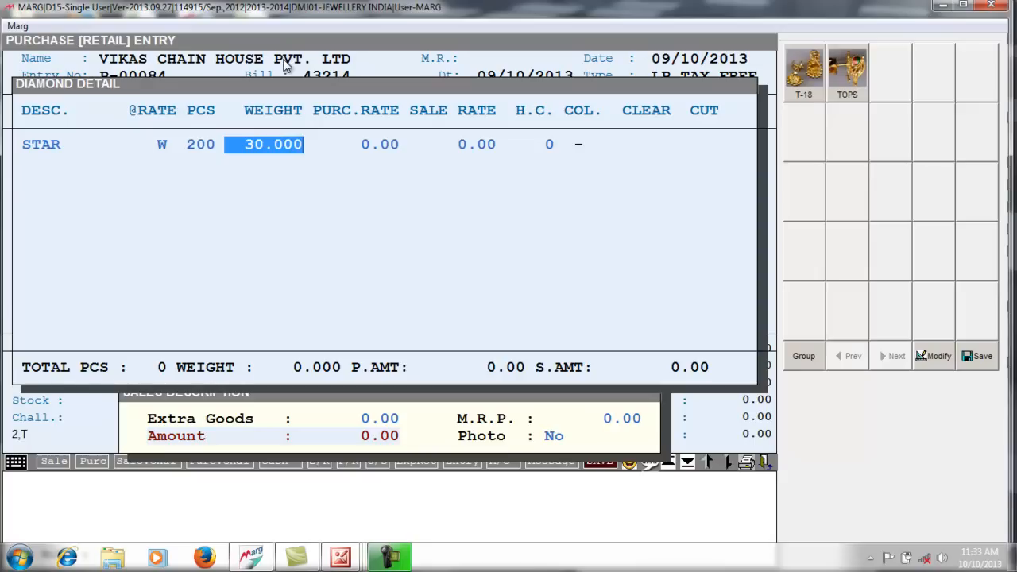
key(Return)
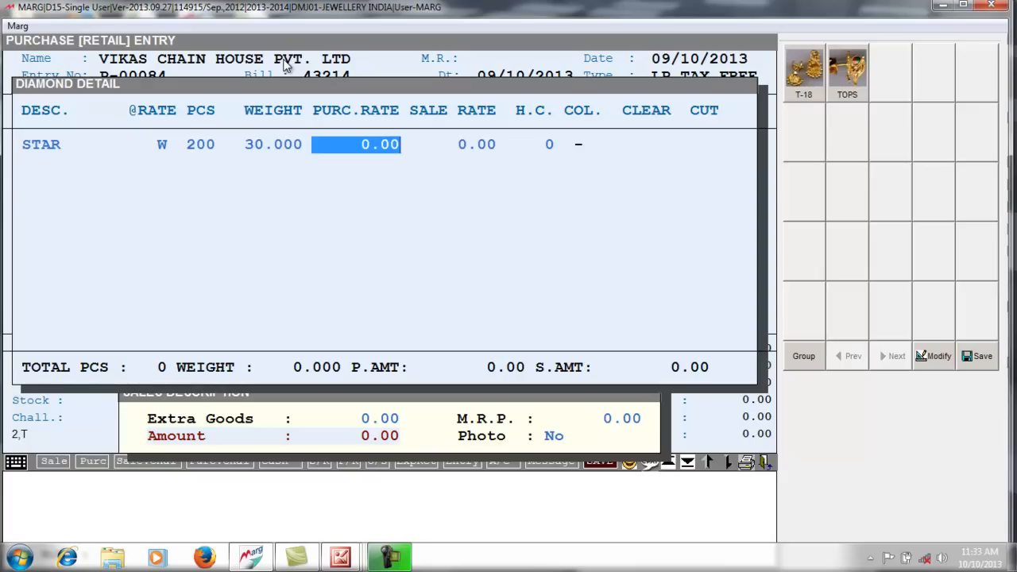
text(12000 .)
key(Return)
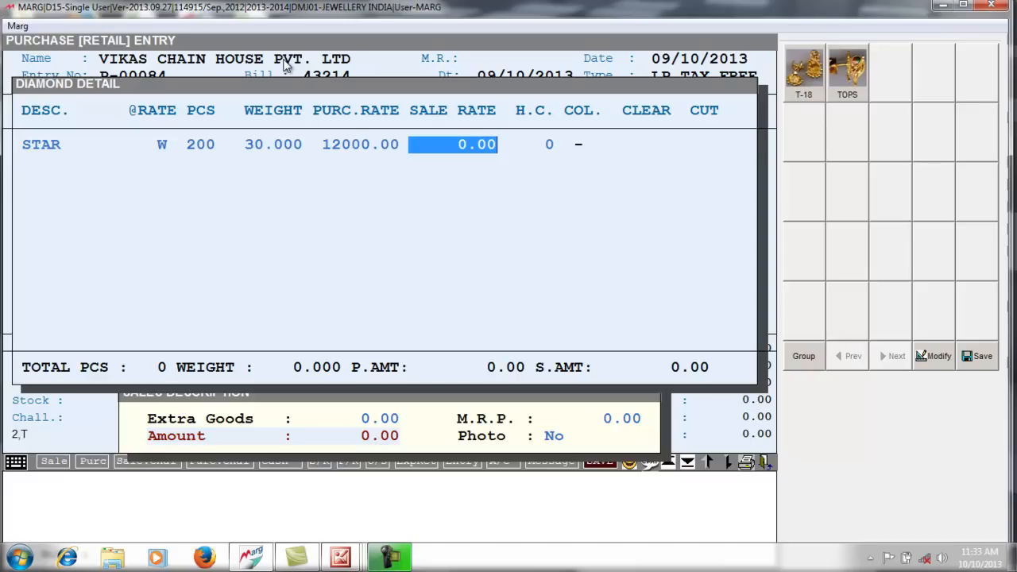
text(18000 .)
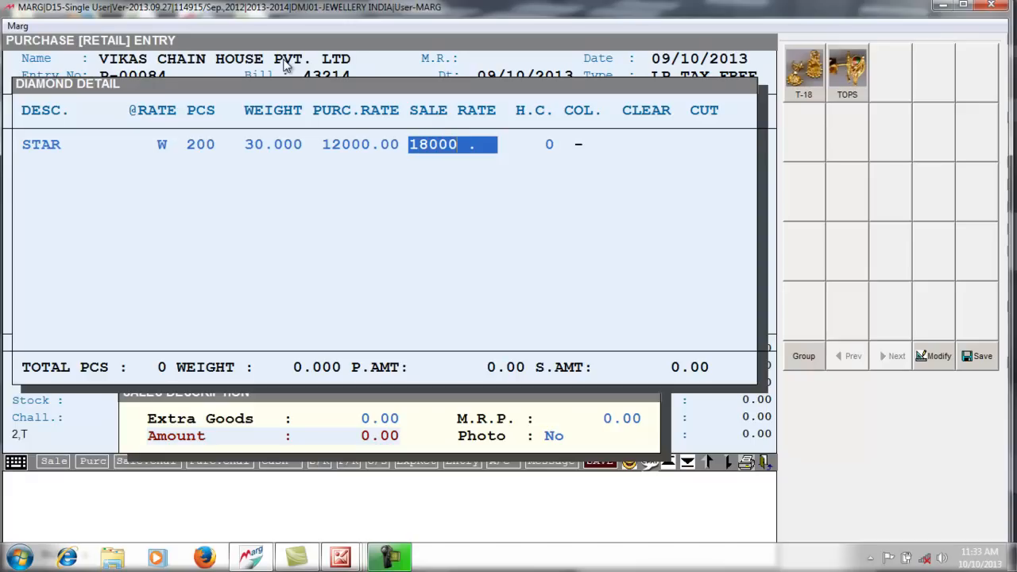
key(Return)
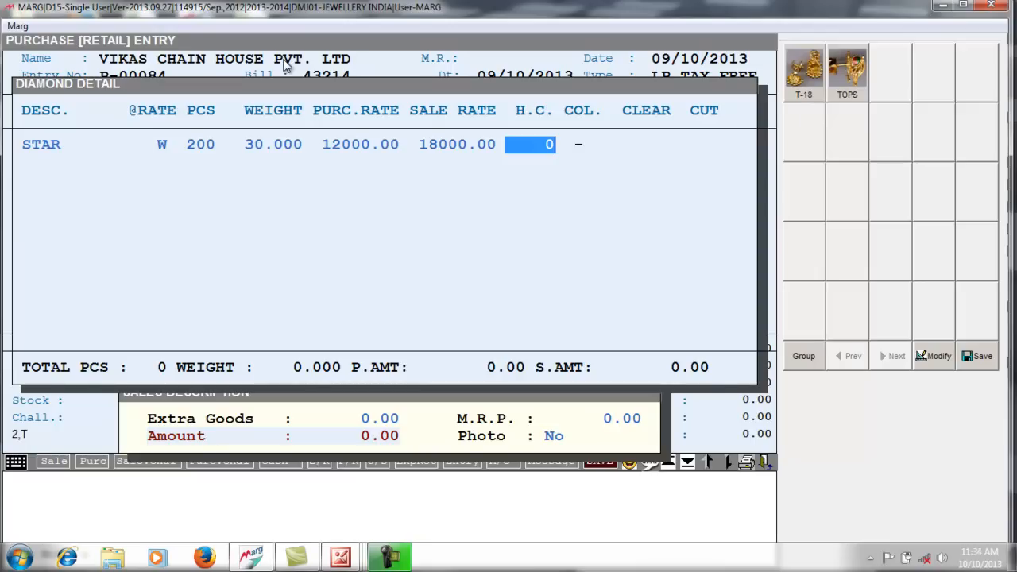
- Set H.C. 50, colour D-E and clarity FL for the STAR diamonds
text(50)
key(Return)
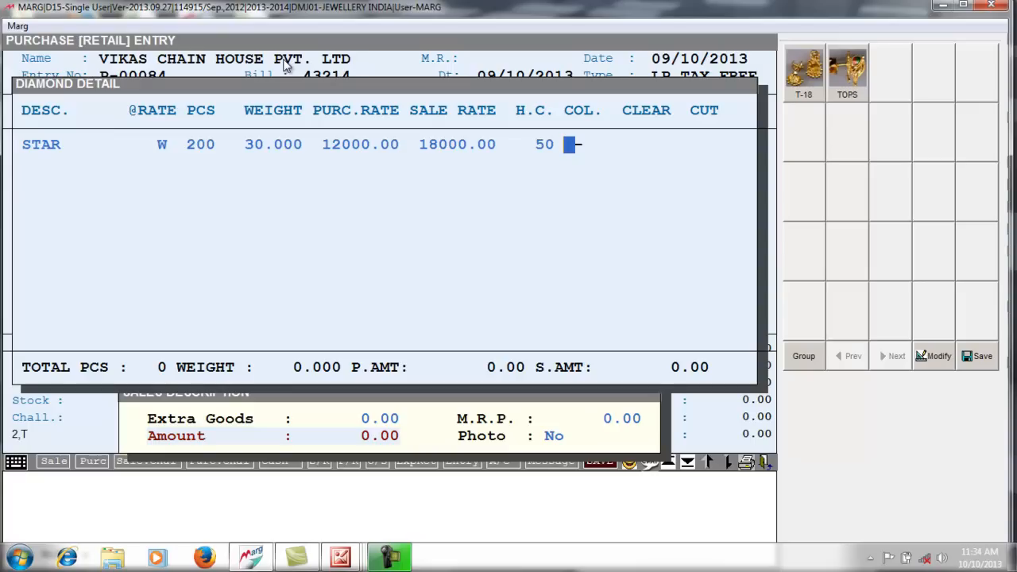
text(D-E)
key(Return)
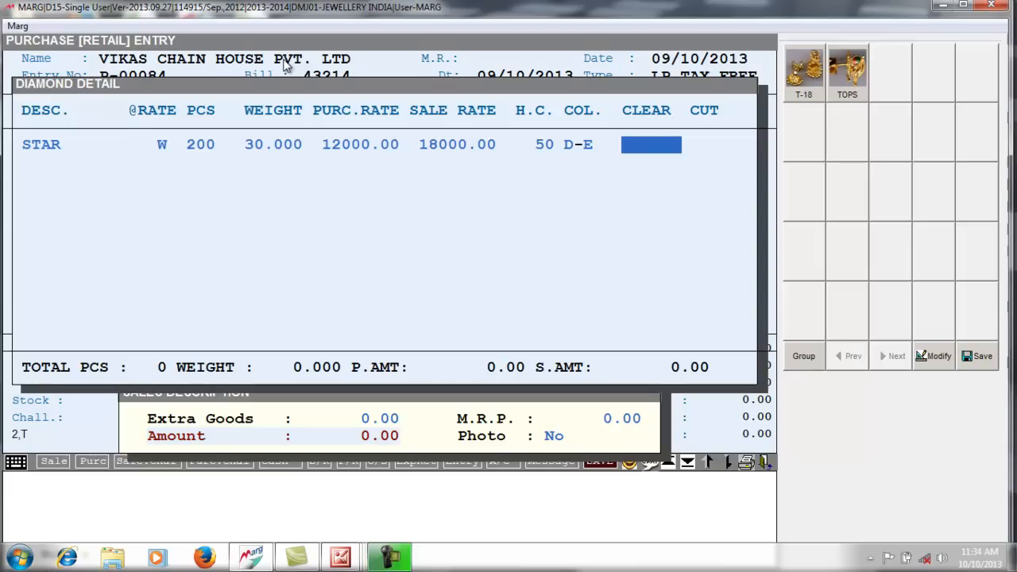
text(FL)
key(Return)
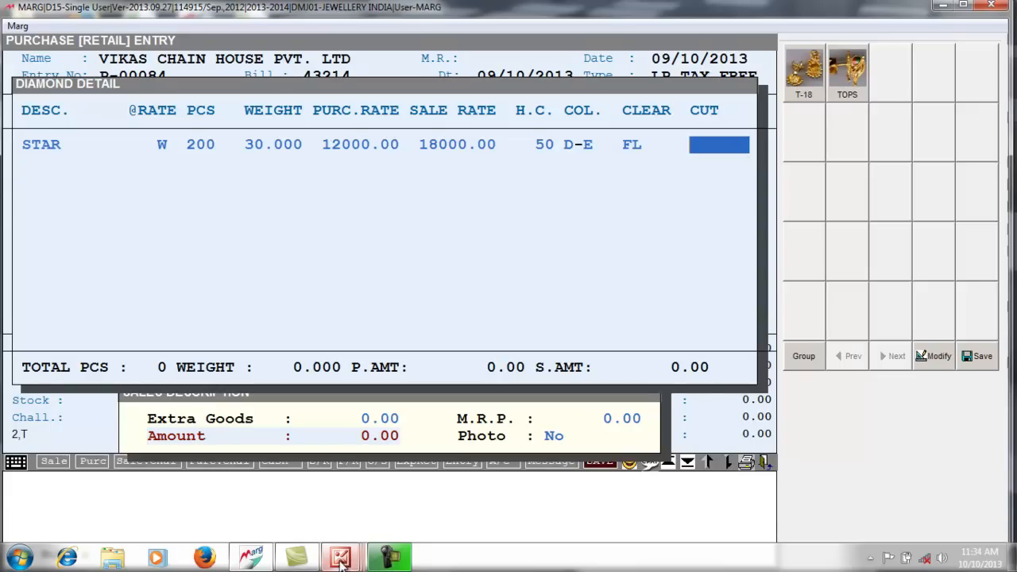
mouse_move(340, 560)
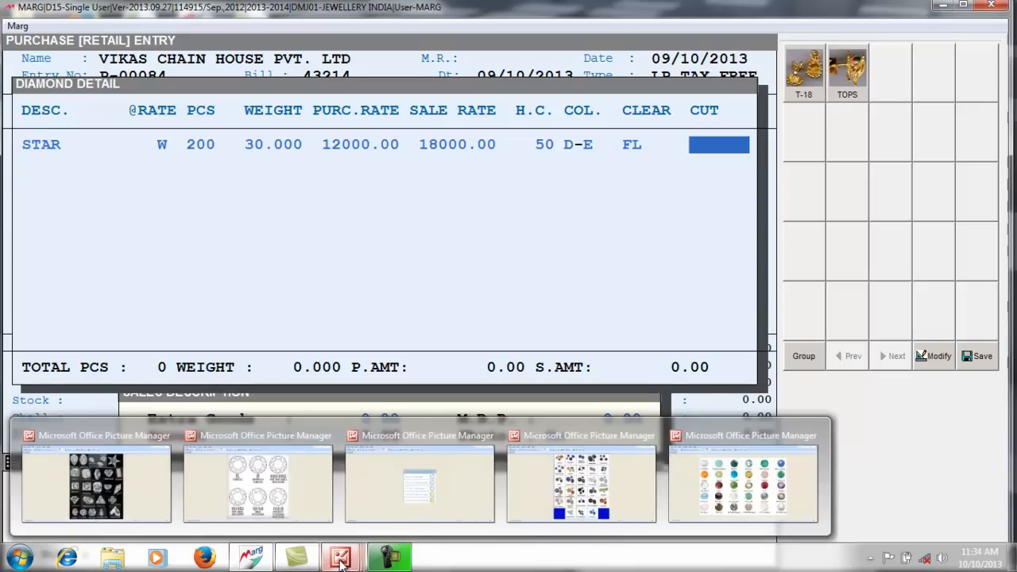
- View the diamond cuts picture, then the Diamond_ClarityChart.jpg clarity grades
click(117, 491)
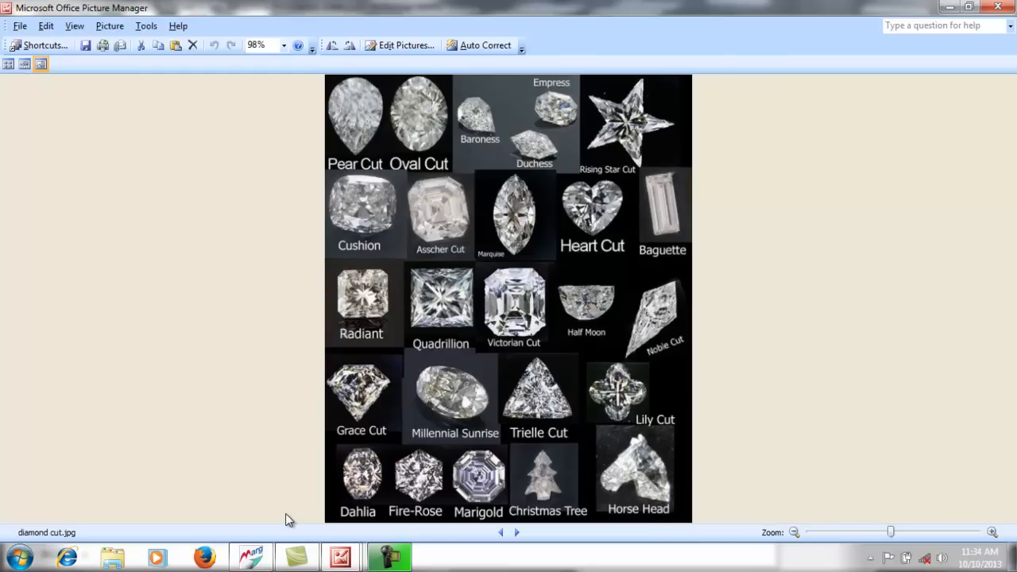
click(341, 558)
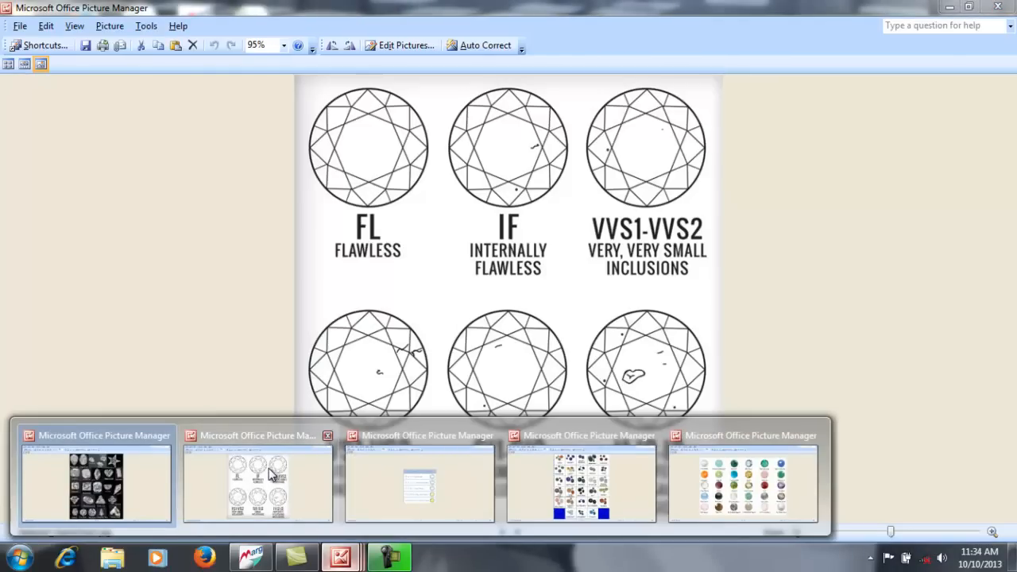
click(268, 475)
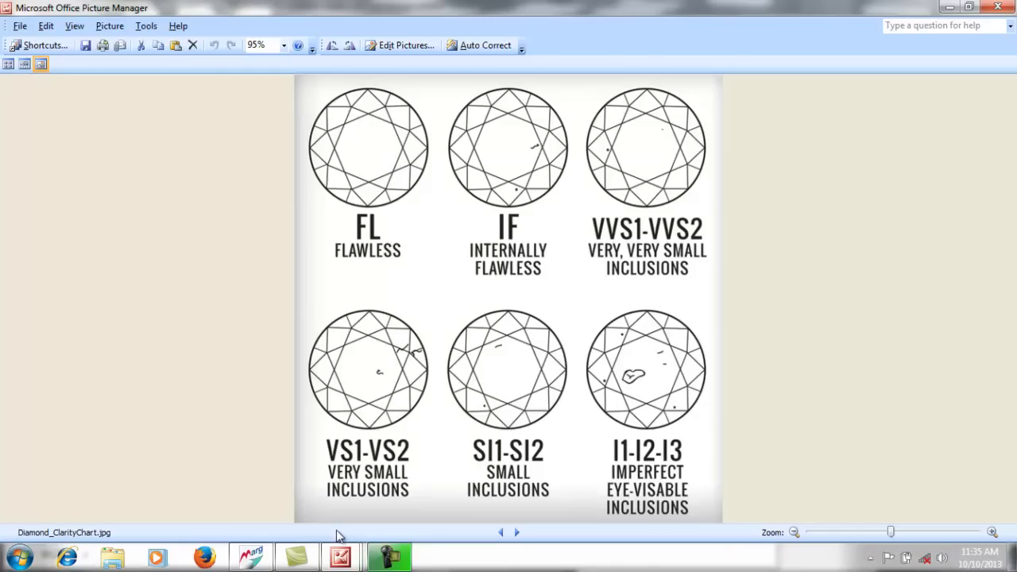
- Show the GIA colour chart (color-chart.gif) in Picture Manager
mouse_move(340, 559)
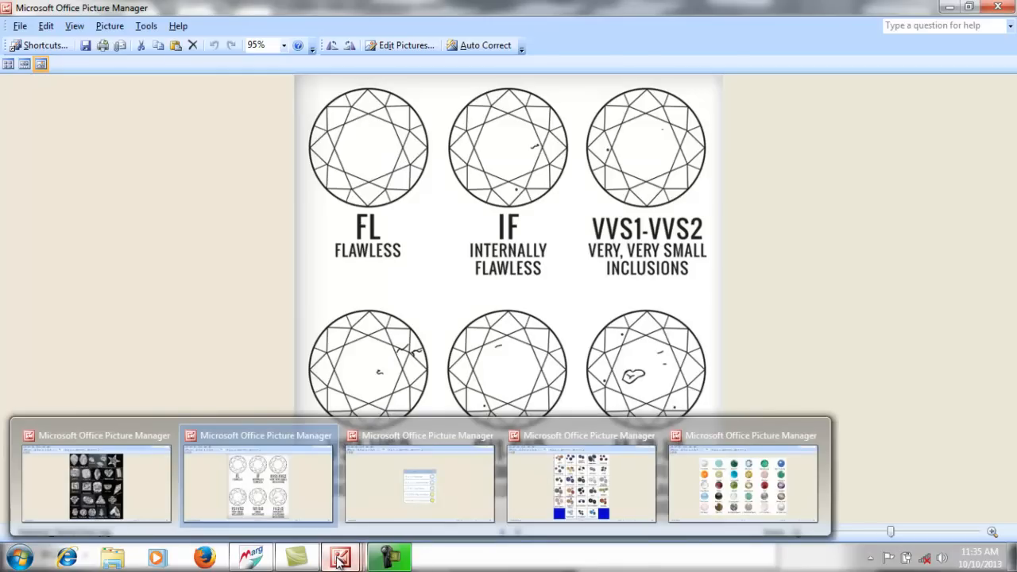
click(453, 488)
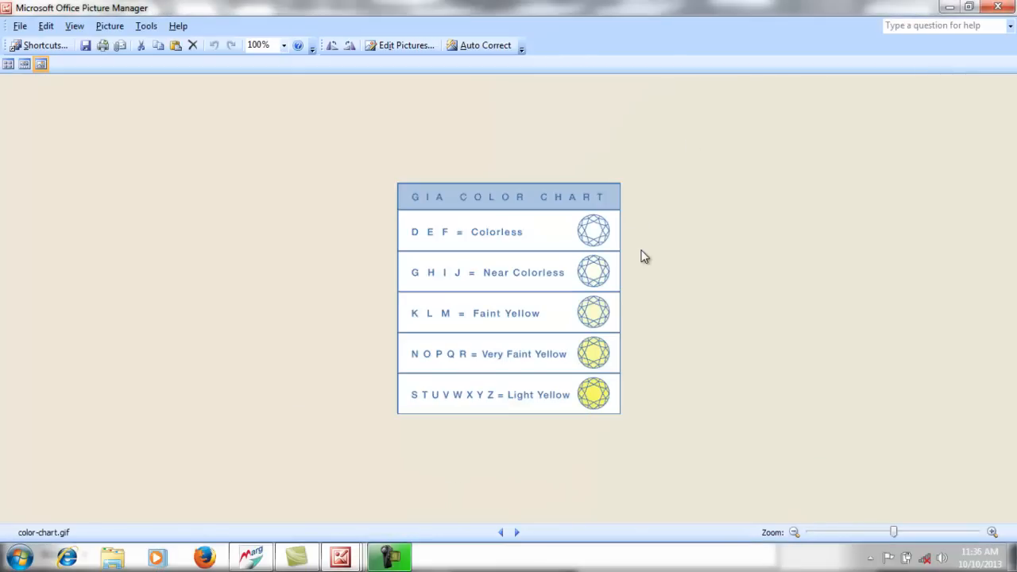
mouse_move(436, 242)
mouse_move(343, 561)
- Back in Marg, commit the STAR line worth 361500.00, bringing the invoice to 671500.00
click(251, 558)
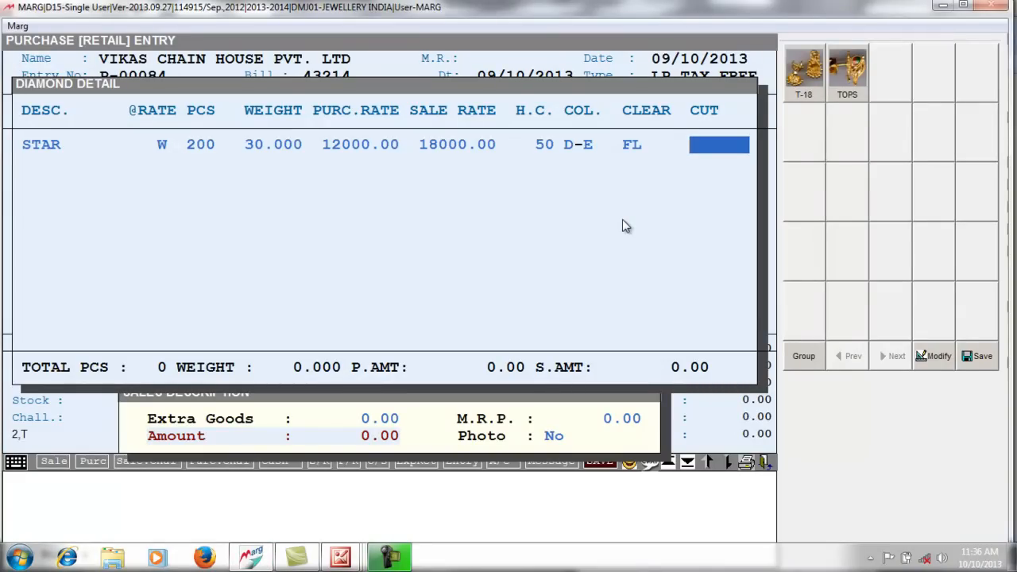
key(Return)
key(Escape)
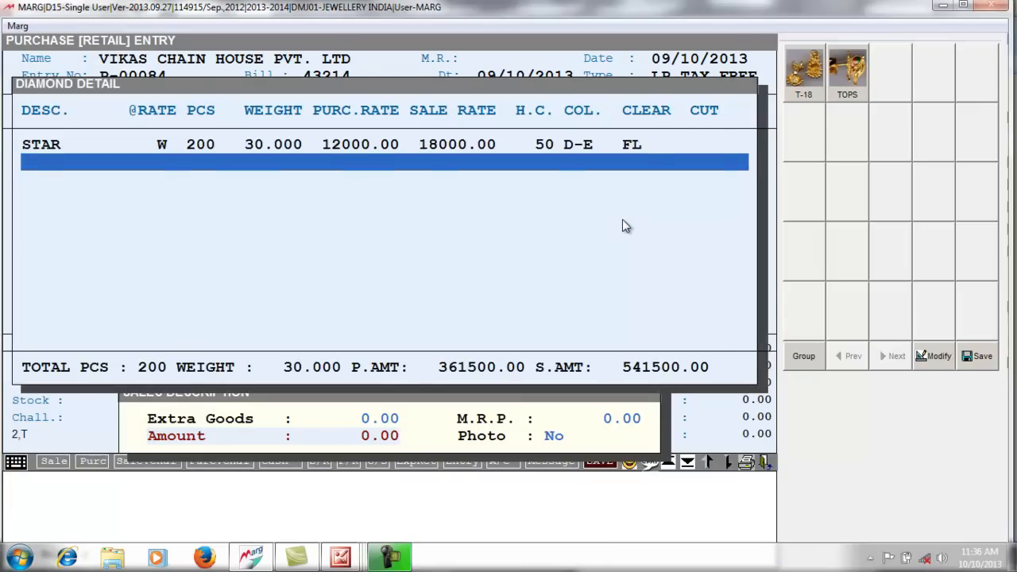
key(Escape)
key(Escape)
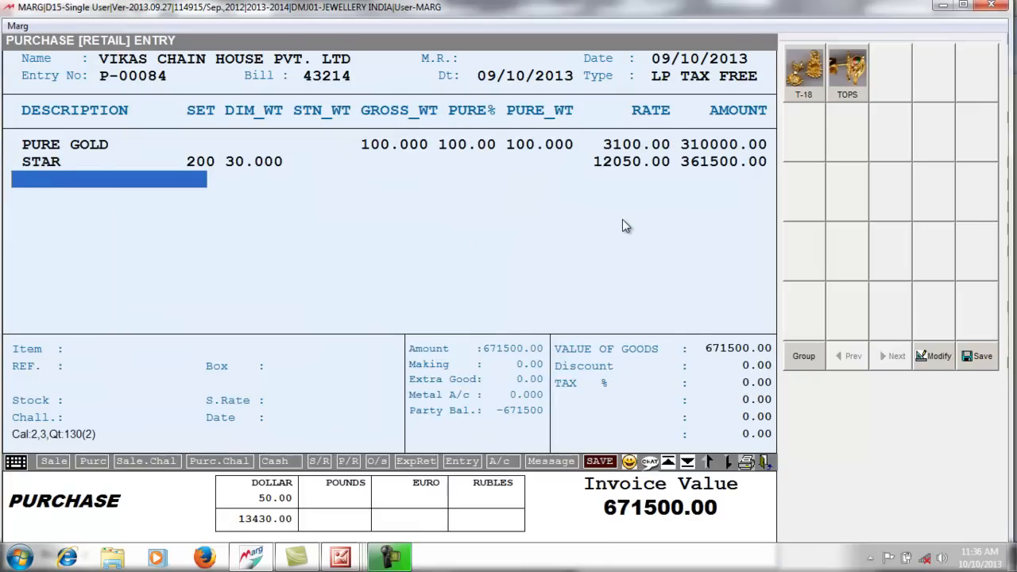
text(S)
key(BackSpace)
- Add PUKHRAJ from the item list as the next purchase line
key(Return)
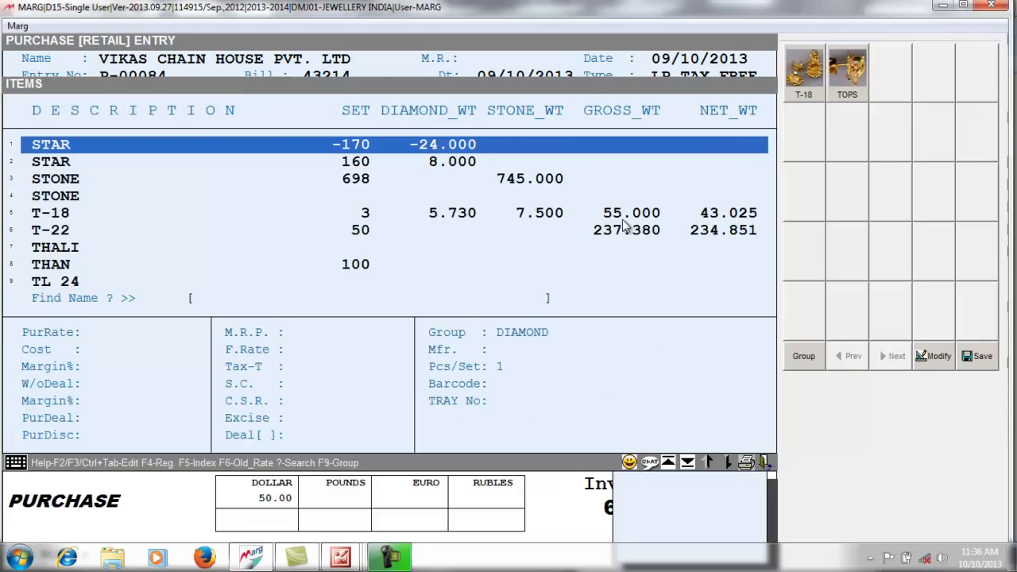
text(PU)
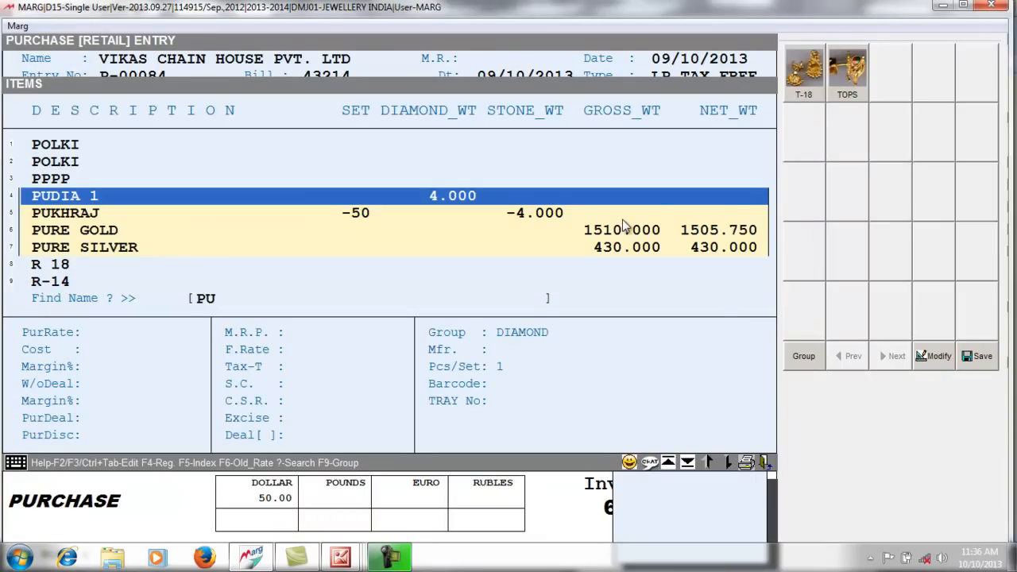
text(K)
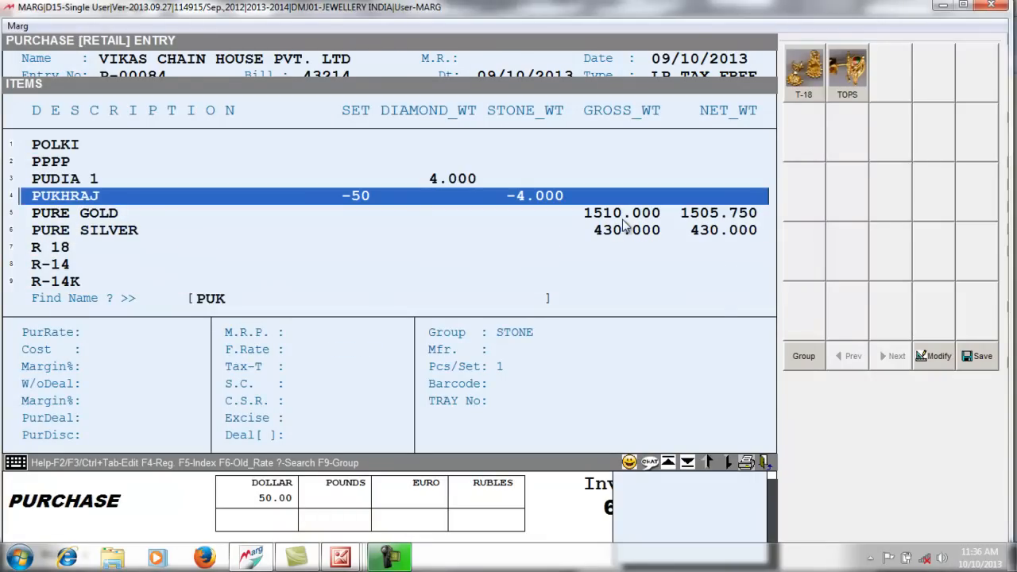
click(669, 285)
key(Up)
key(Up)
key(Up)
key(Up)
key(Up)
key(Return)
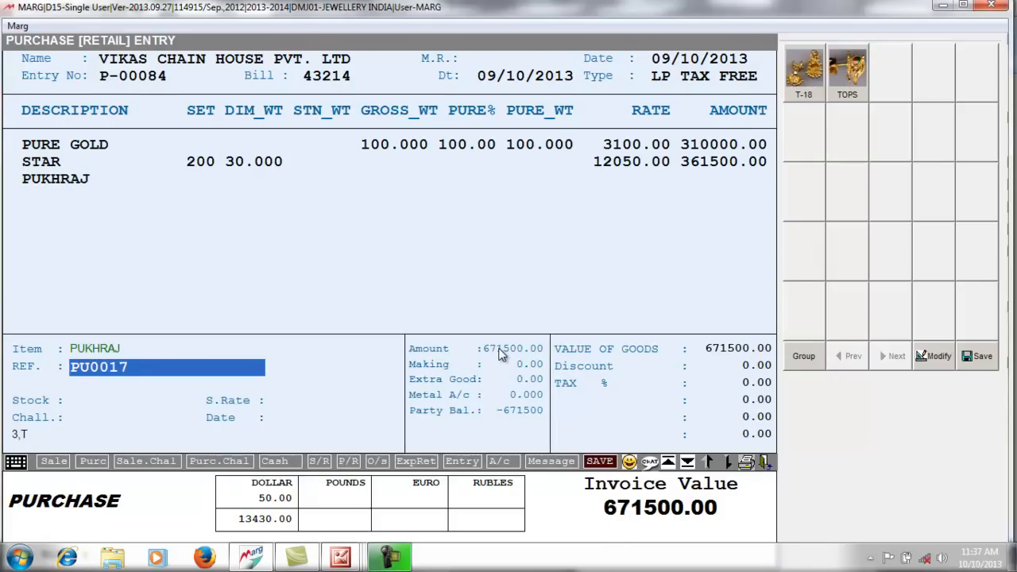
key(Return)
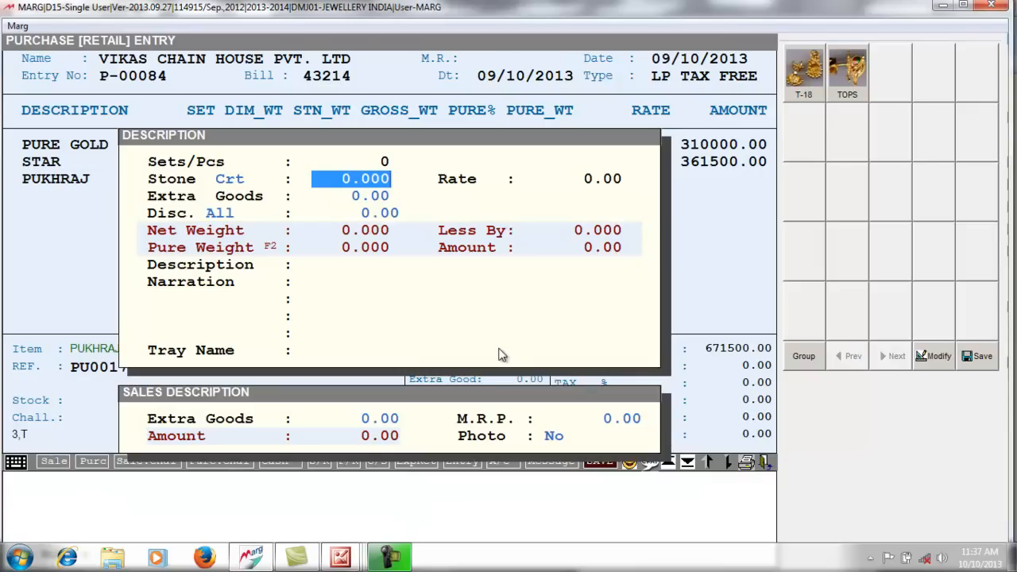
- Enter a stone weight of 40 and pick PUKHRAJ from the stone list
text(40  .)
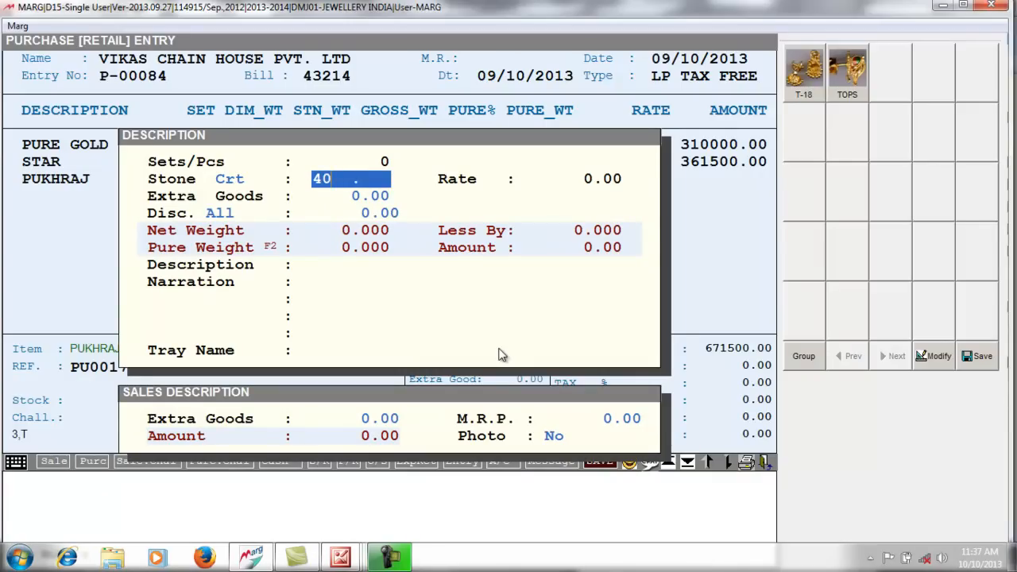
key(Return)
key(Down)
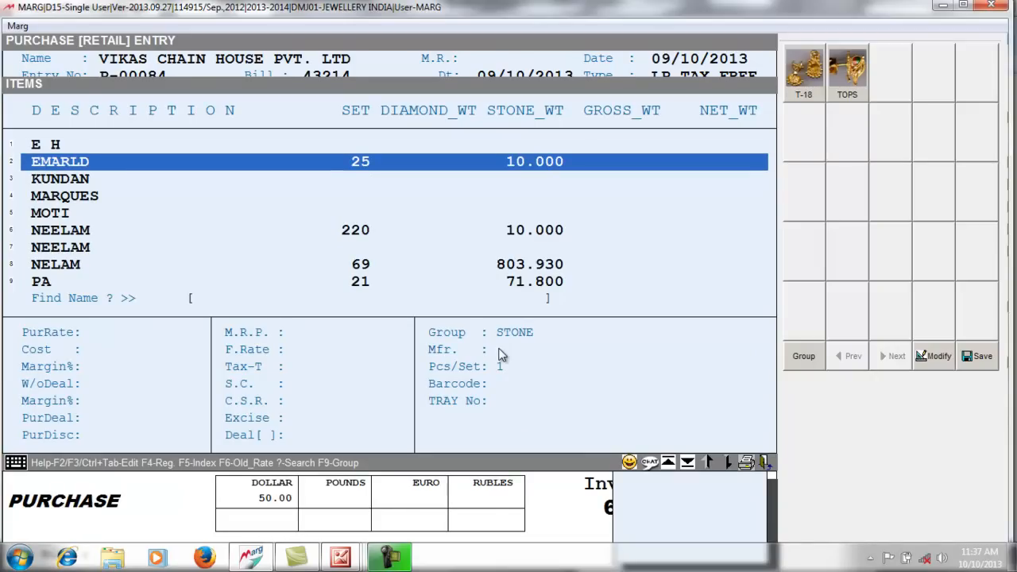
text(PU)
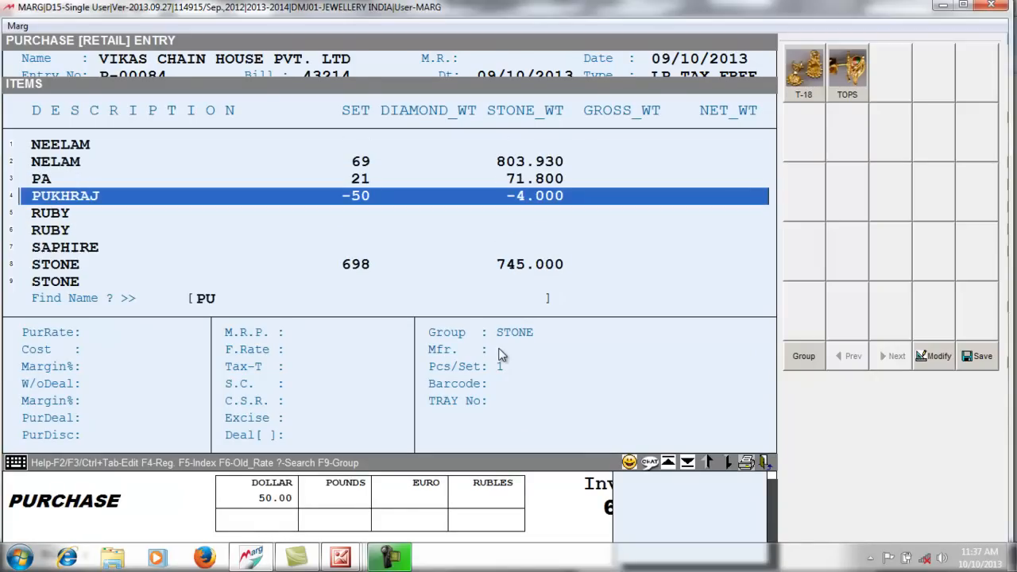
key(Return)
key(Return)
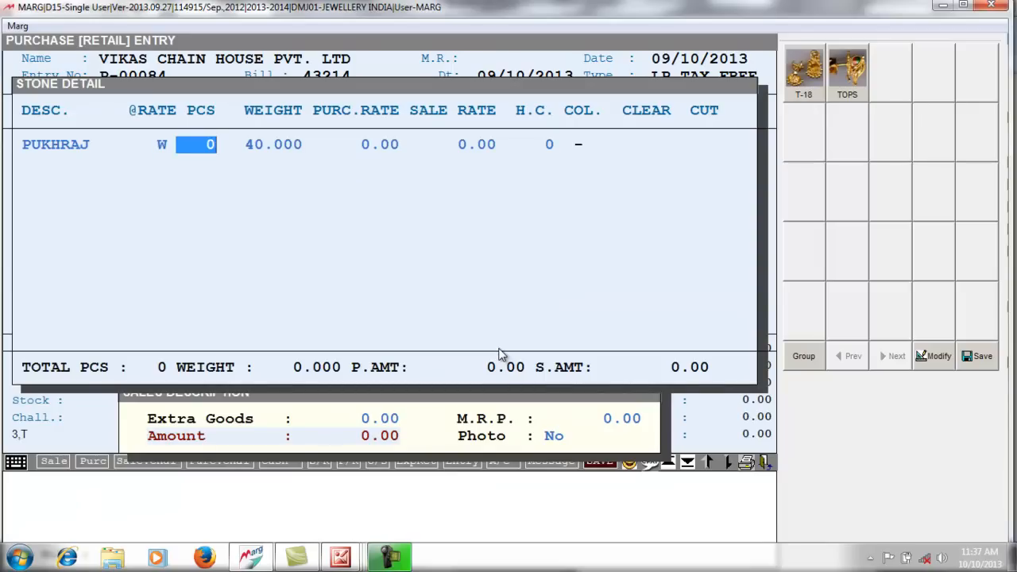
- Enter 40 pieces, 40.000 weight, purchase rate 400 and sale rate 800, keeping carats as the unit
text(40)
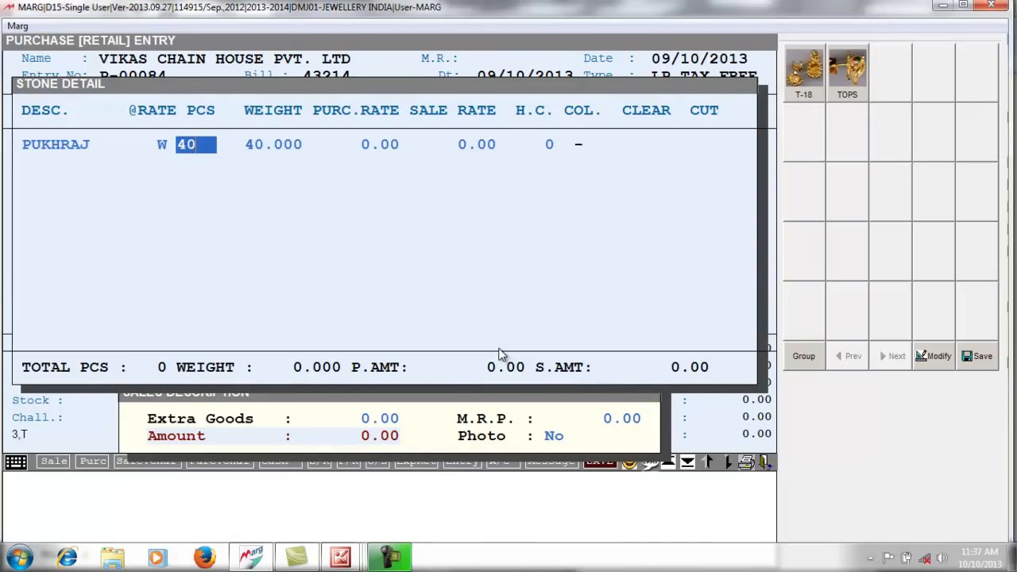
key(Return)
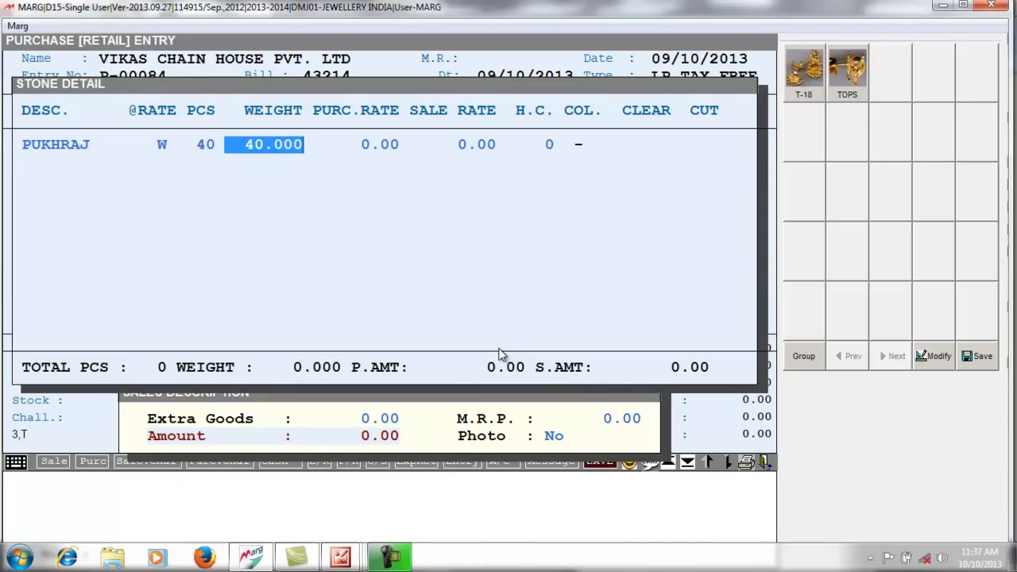
key(Return)
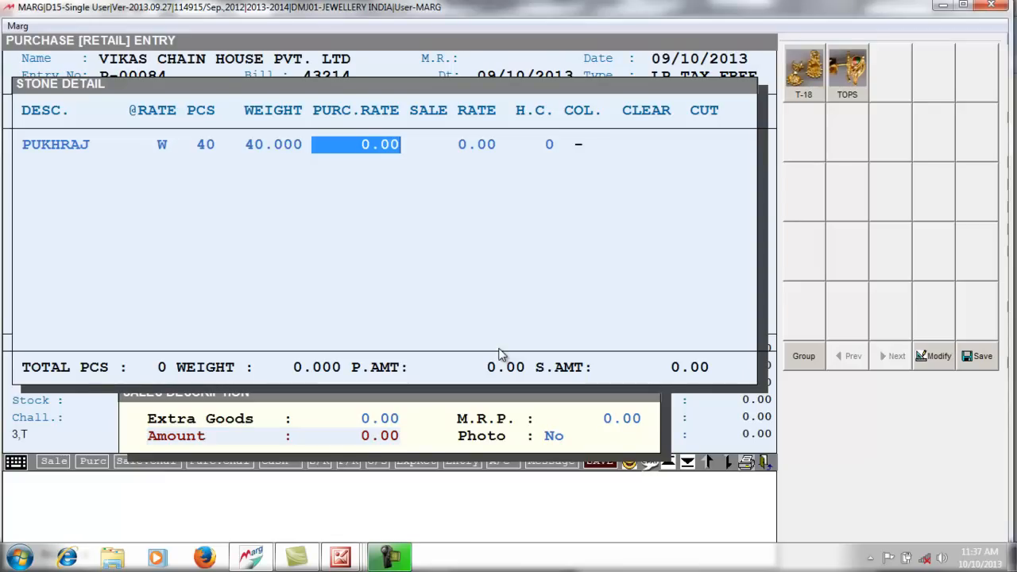
text(400   .)
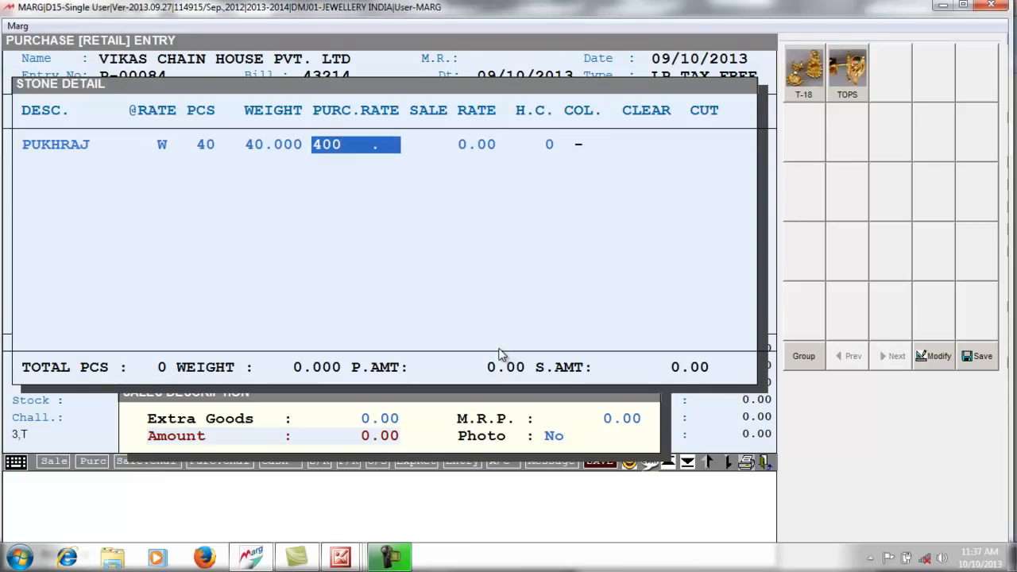
key(Return)
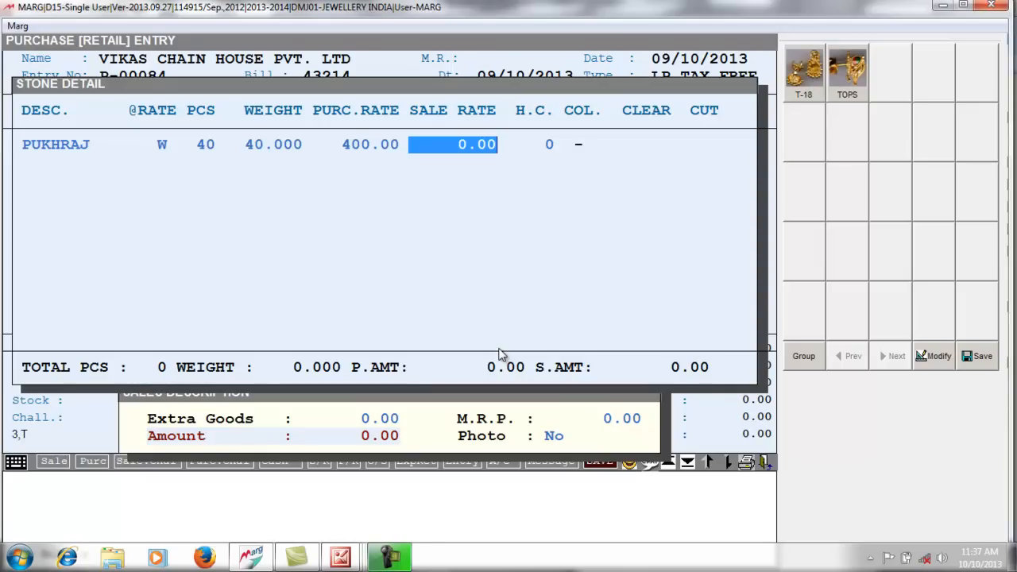
text(800)
key(Return)
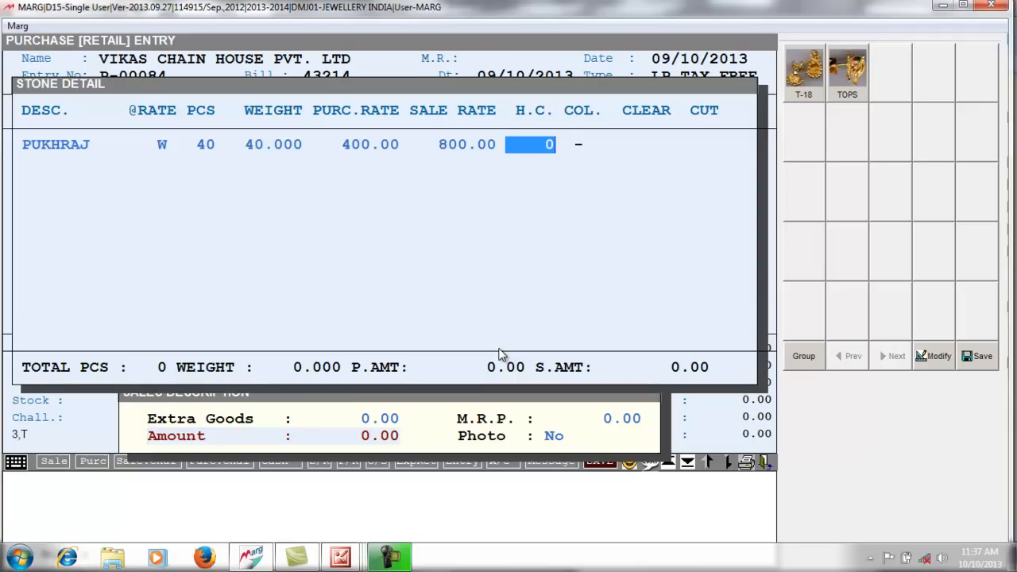
key(Return)
key(Return)
key(Return)
key(Return)
key(Escape)
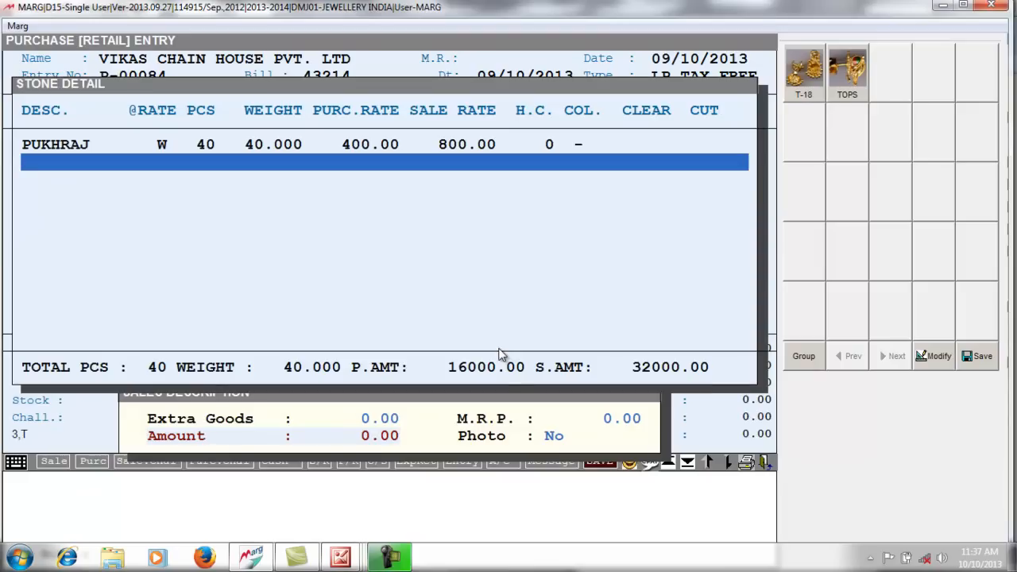
key(Escape)
key(space)
key(space)
key(space)
- Close the PUKHRAJ line and save the purchase bill at 687500.00
key(Return)
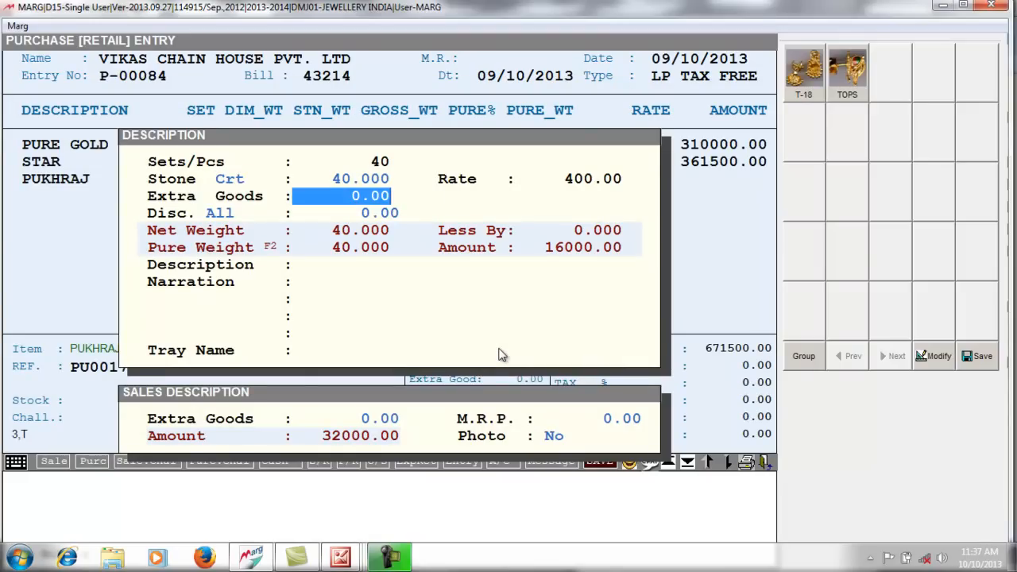
key(Return)
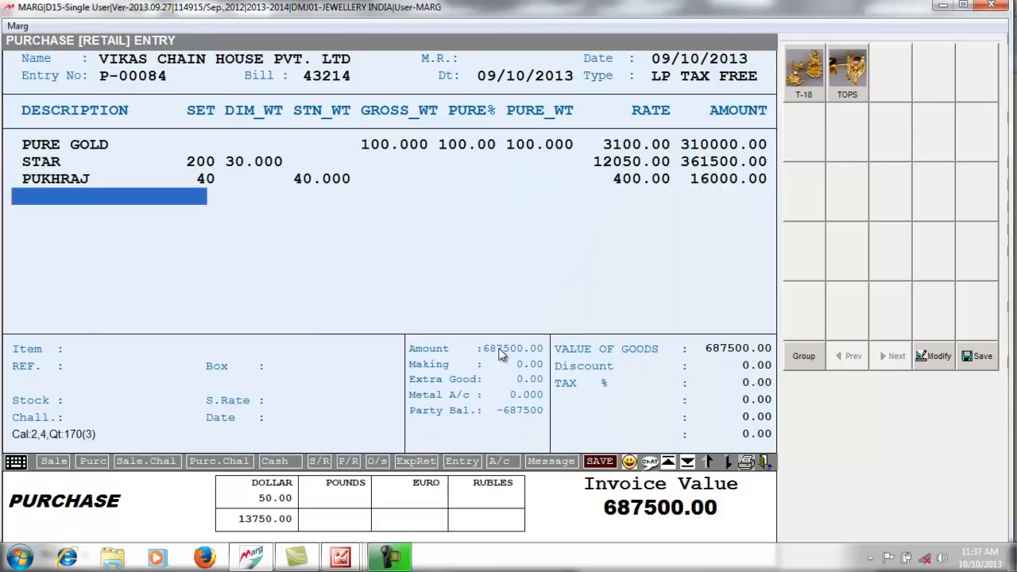
key(Escape)
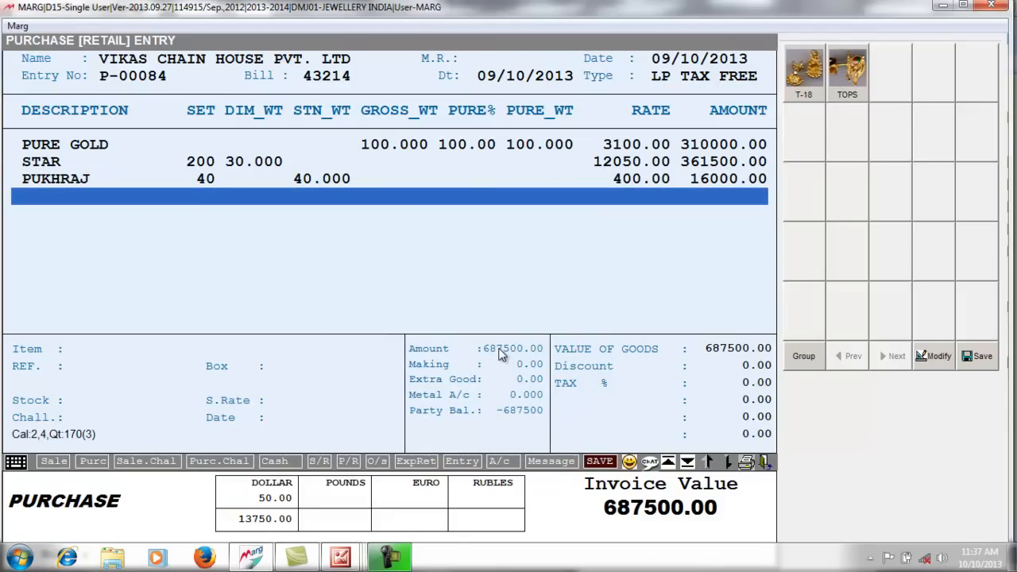
key(Escape)
key(Return)
key(Return)
key(Return)
key(Return)
key(Return)
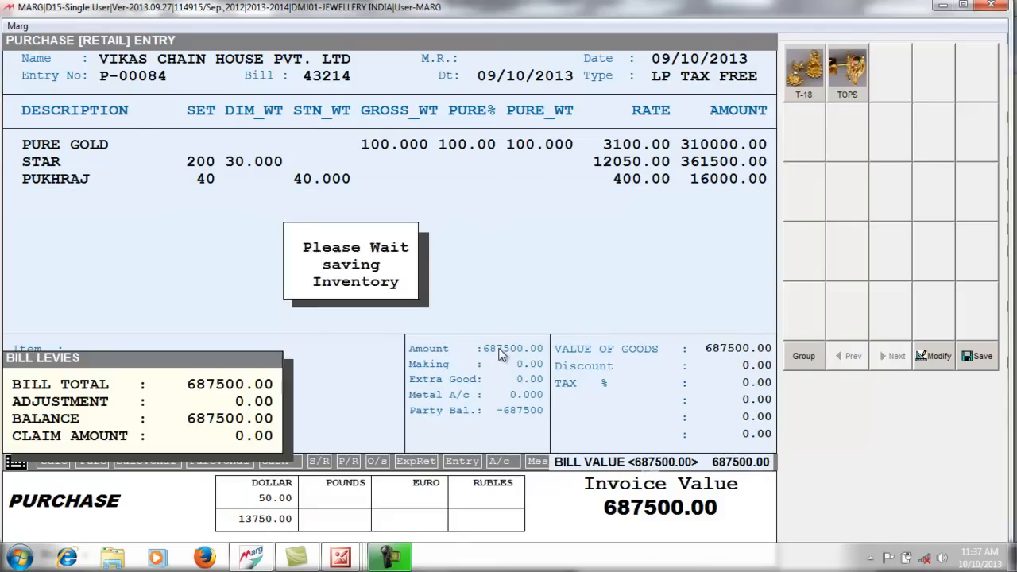
key(Escape)
key(Escape)
key(Escape)
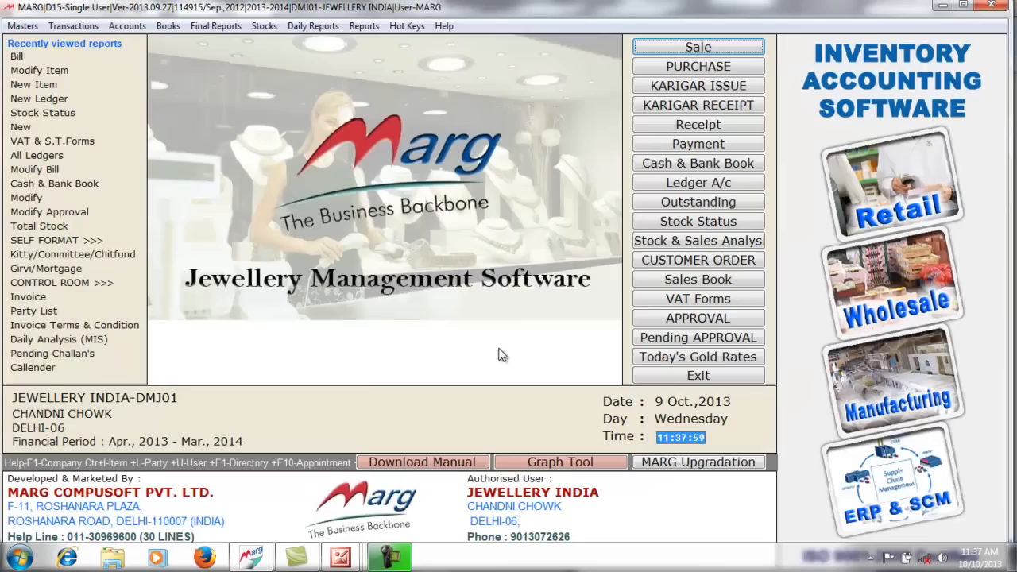
click(697, 222)
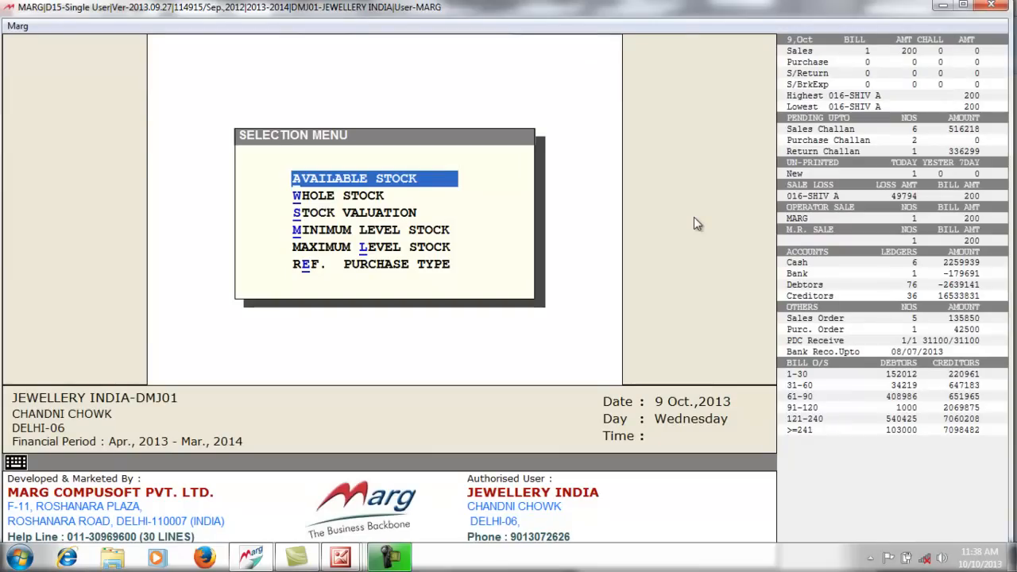
key(Return)
key(Return)
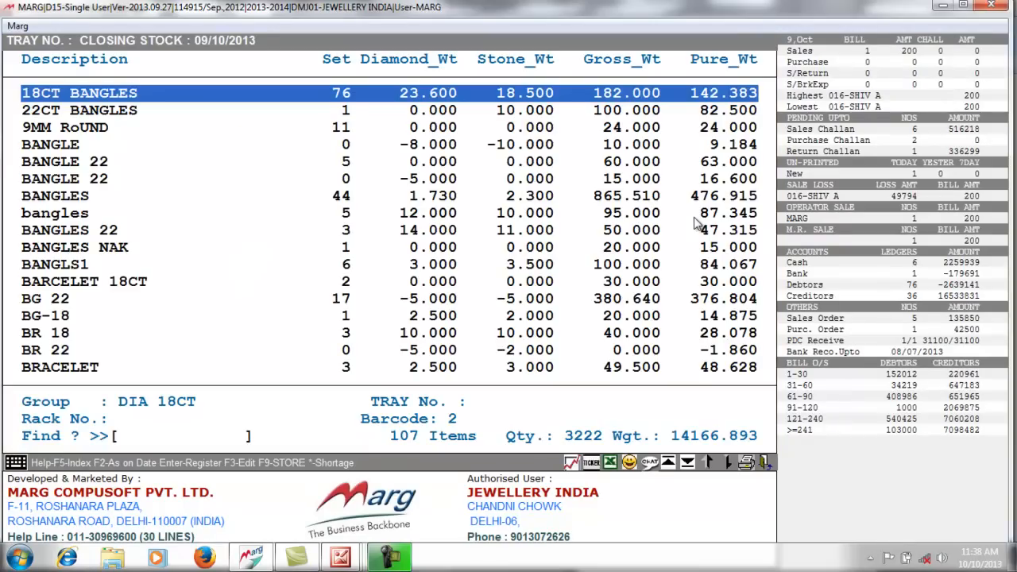
text(PUR)
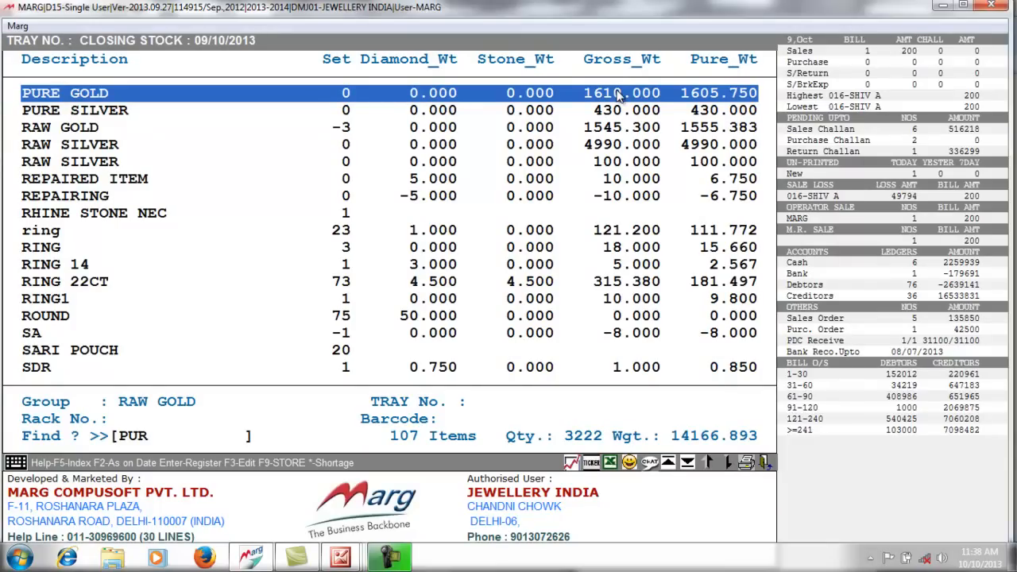
key(Return)
text(STA)
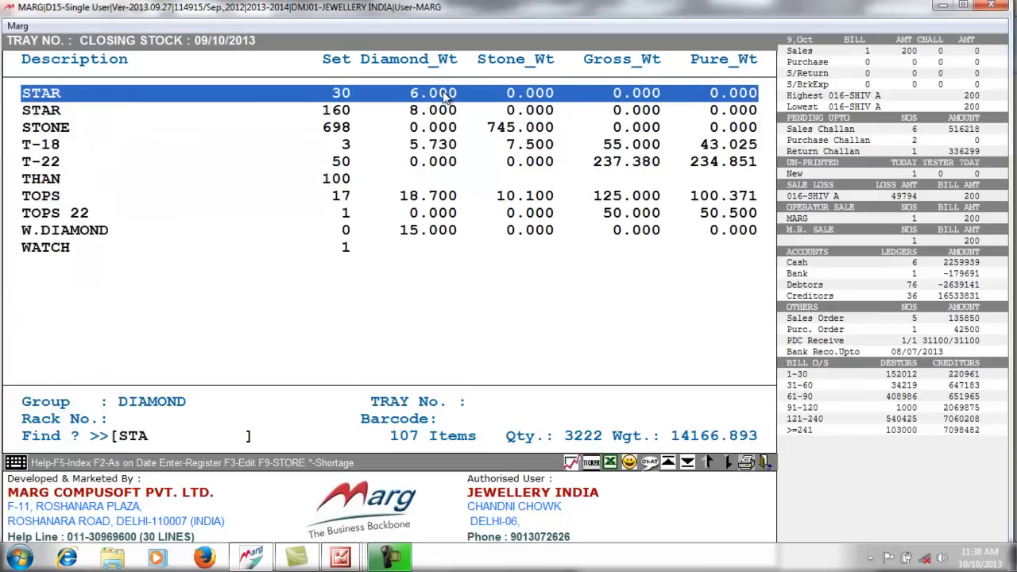
key(Down)
key(BackSpace)
key(BackSpace)
key(BackSpace)
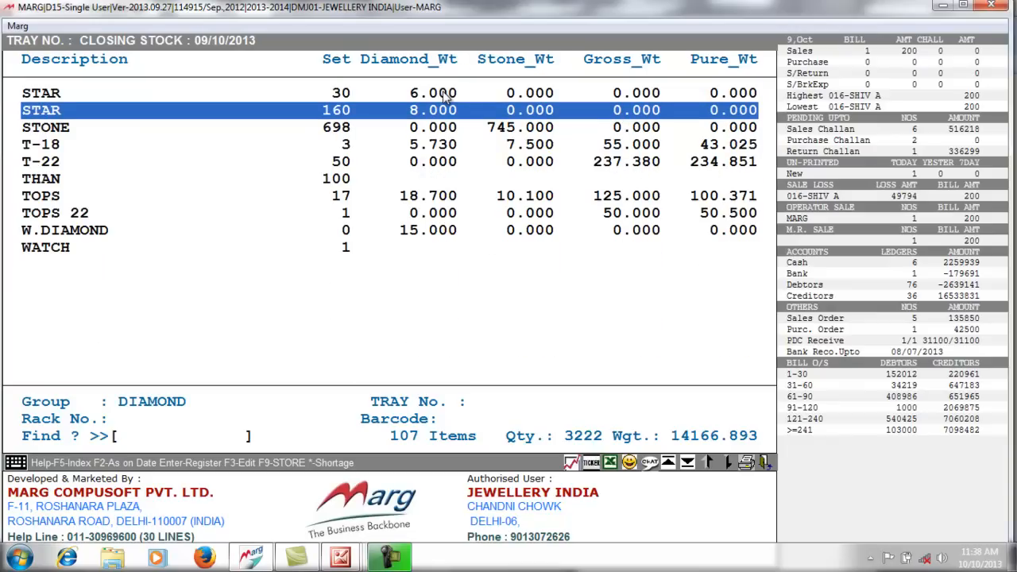
text(PU)
key(Down)
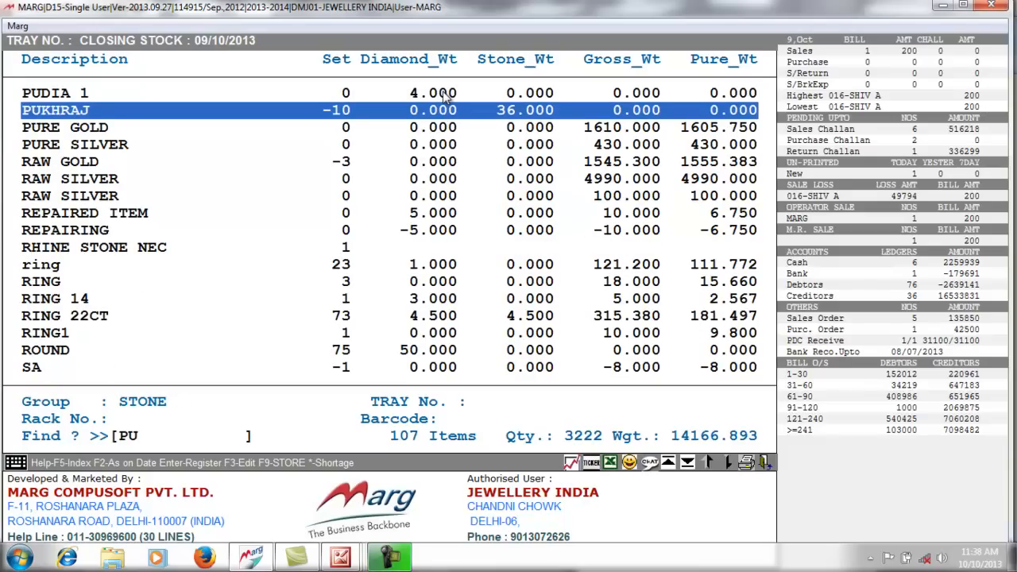
key(Escape)
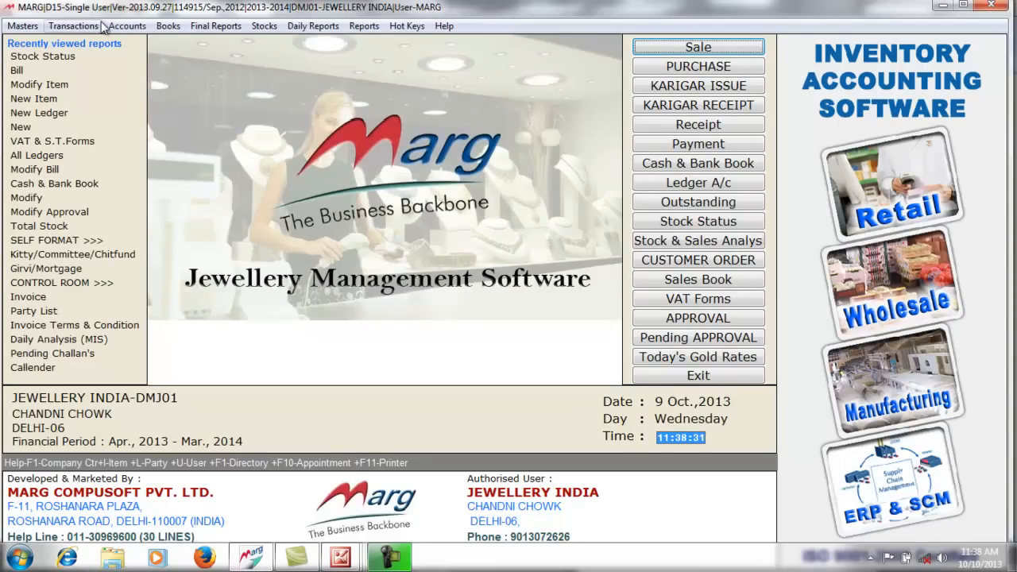
- Start a new Sales Order Entry and bring up the Ledgers list for the party
click(73, 25)
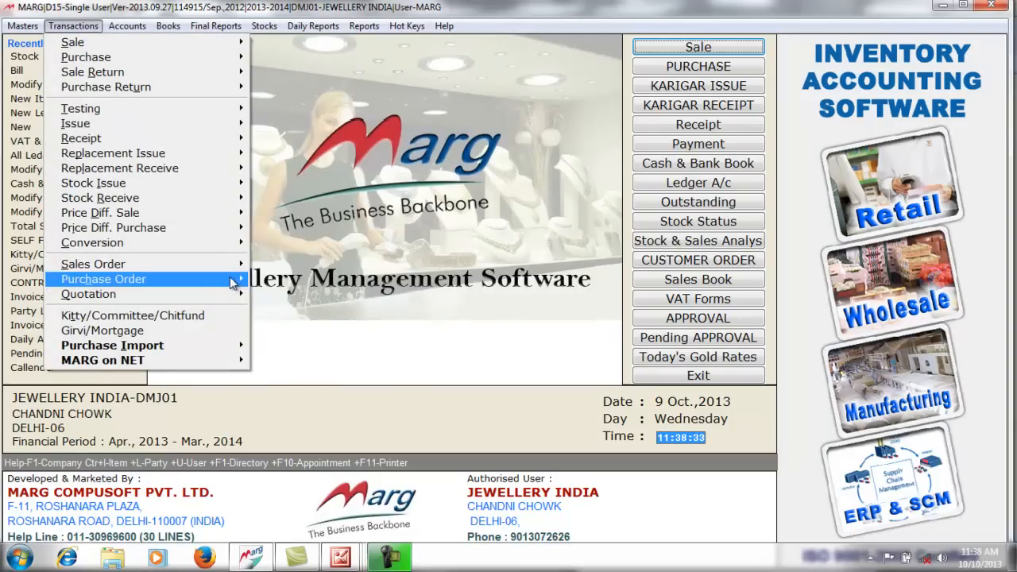
mouse_move(232, 266)
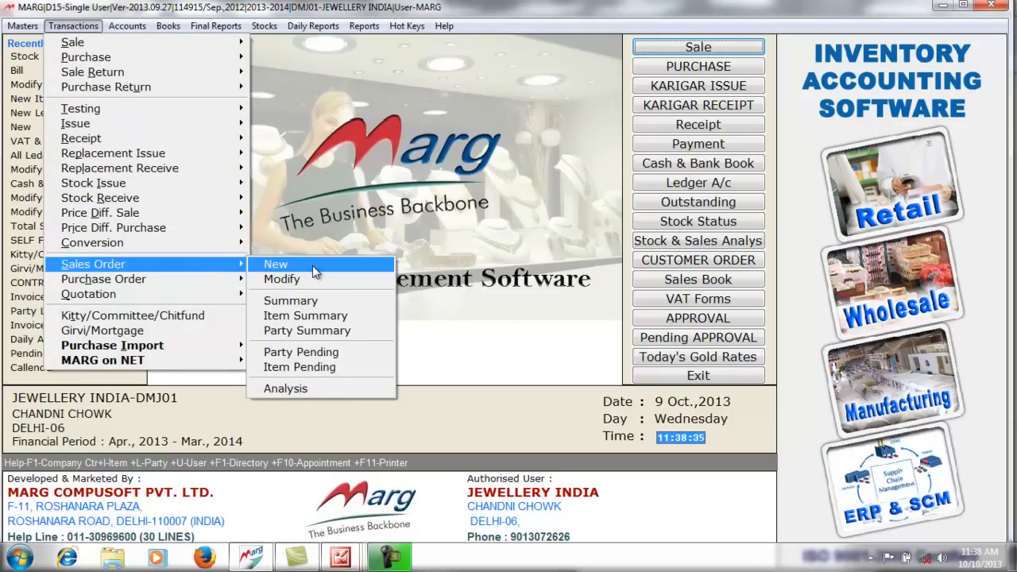
click(314, 272)
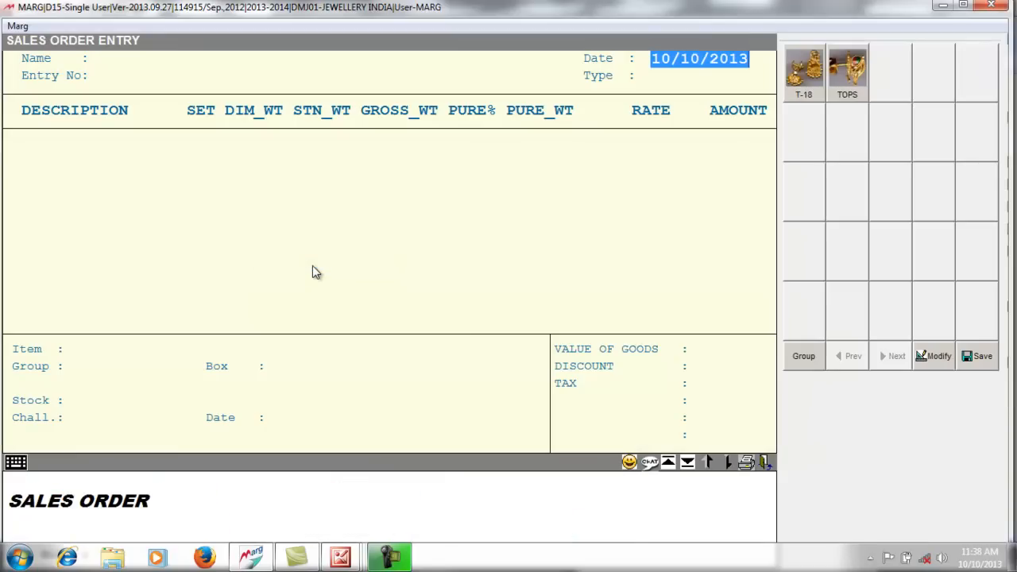
key(Return)
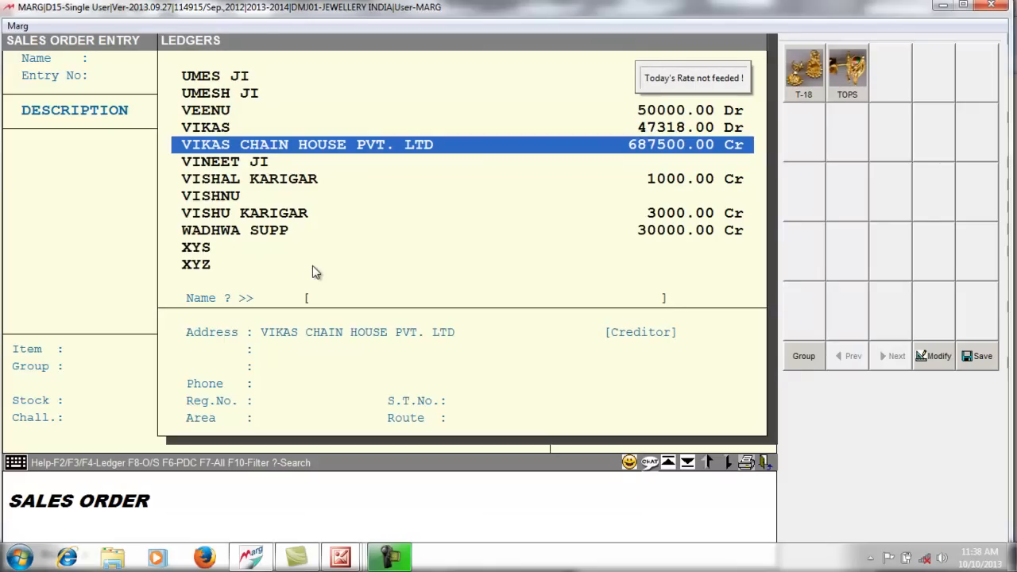
key(F2)
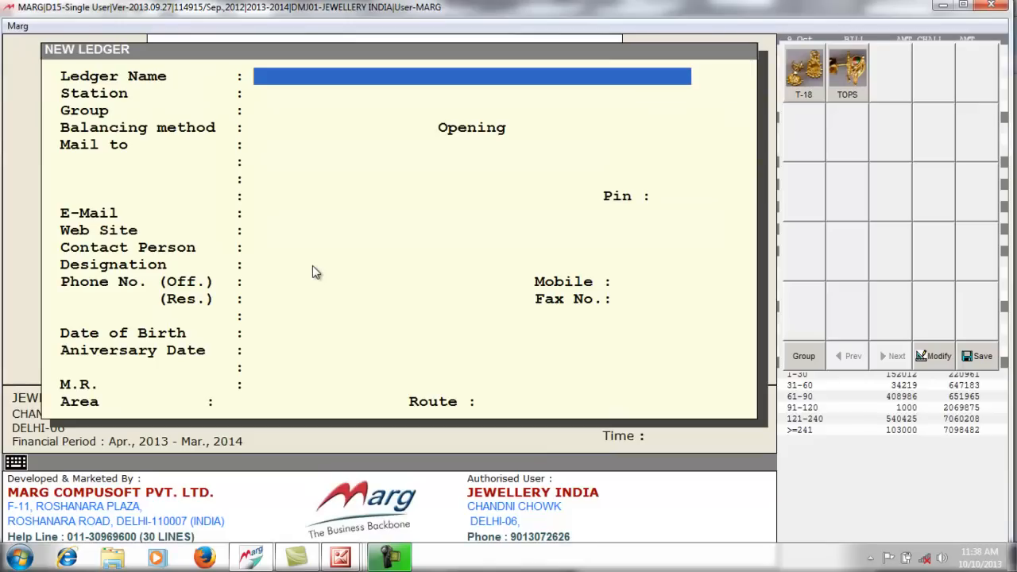
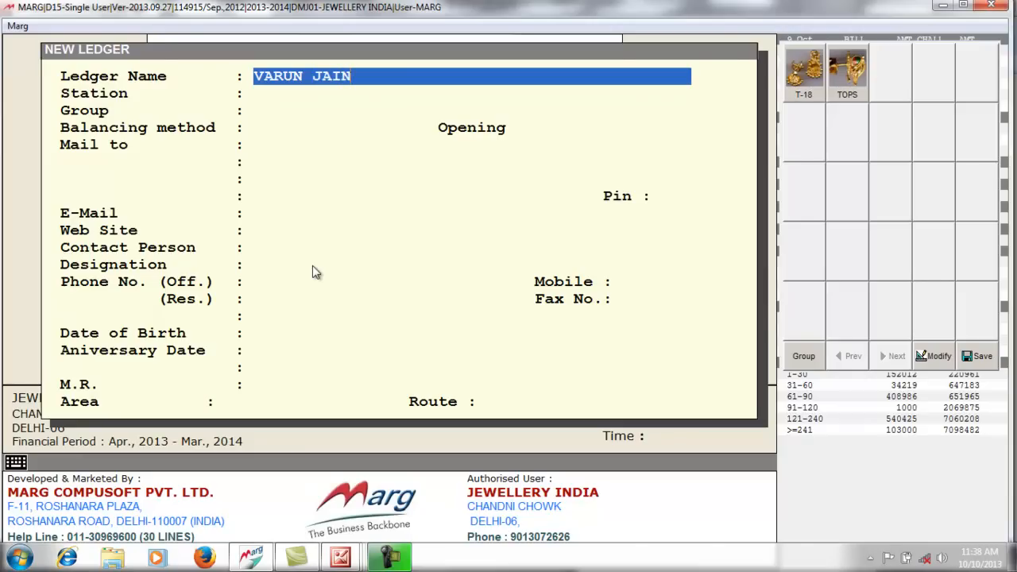
key(Return)
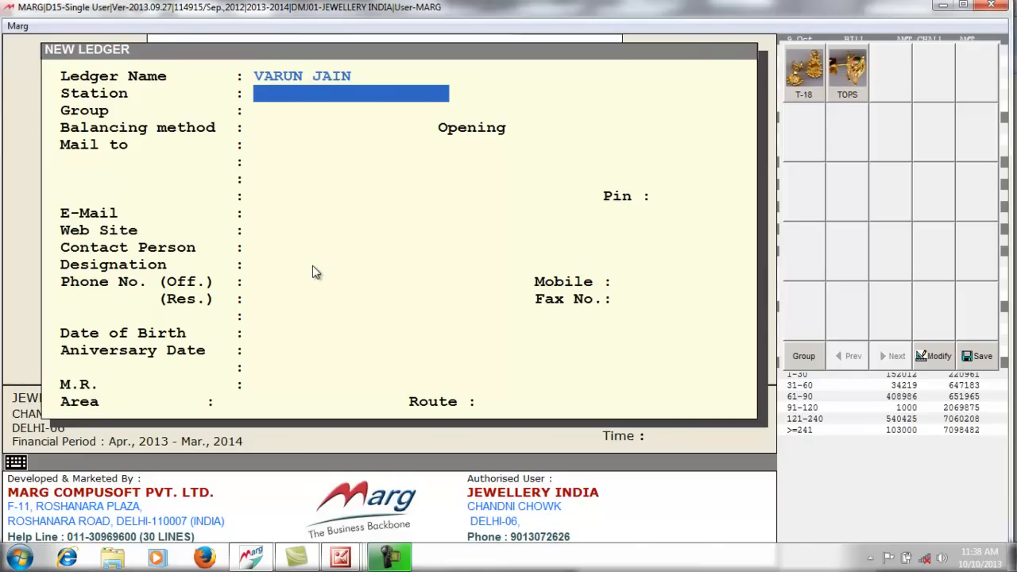
text(DELHI)
key(Return)
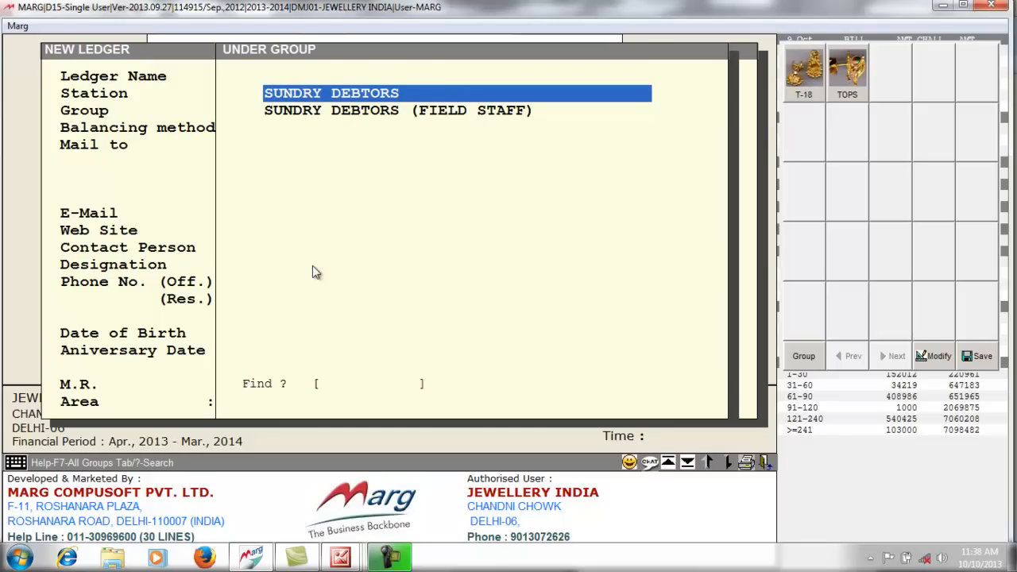
key(Return)
key(Return)
key(Return)
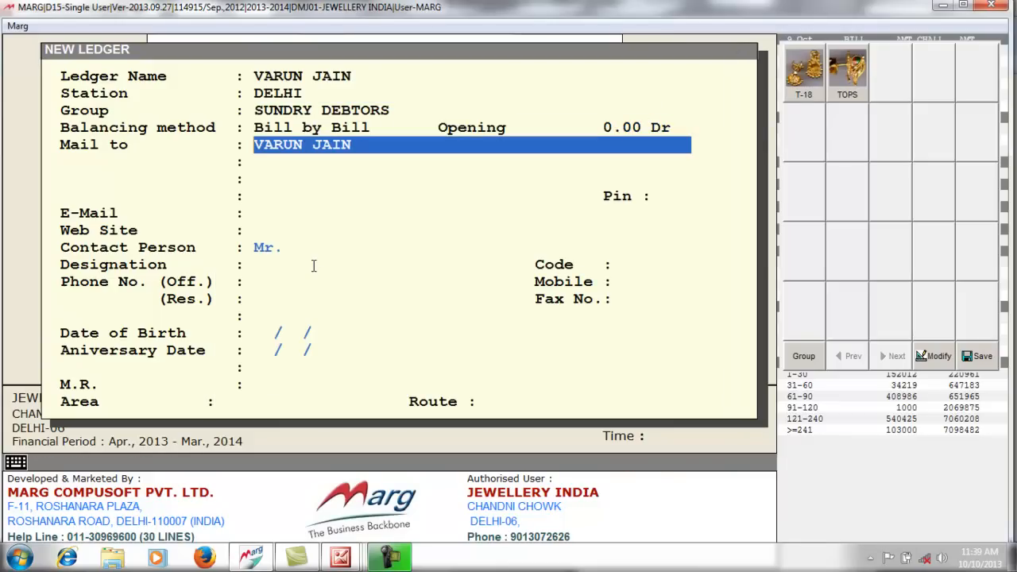
key(Return)
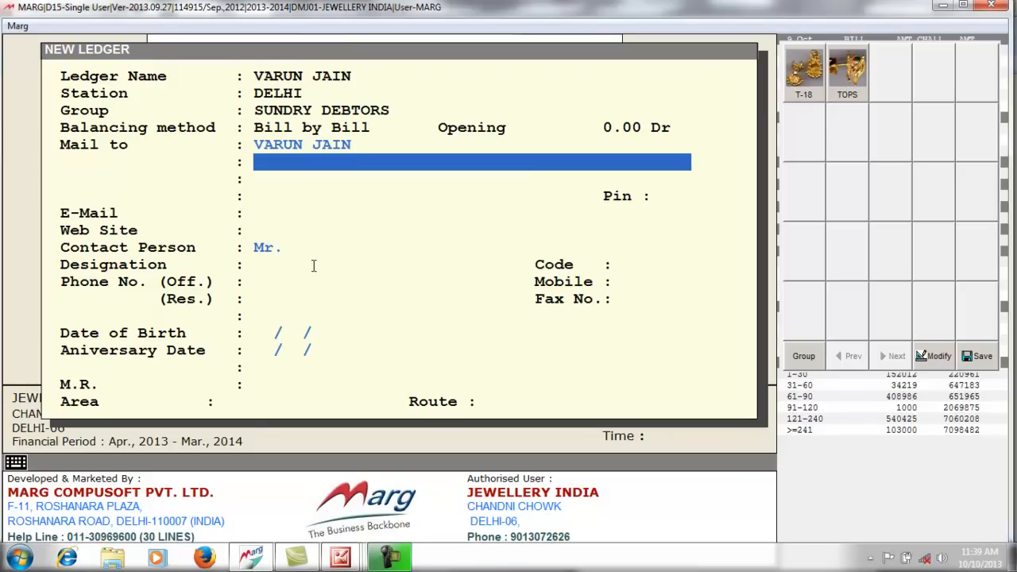
- Give the ledger address DELHI, leave the other fields blank, and save it
text(DELHI)
key(Return)
key(Return)
key(Return)
key(Return)
key(Return)
key(Return)
key(Return)
key(Return)
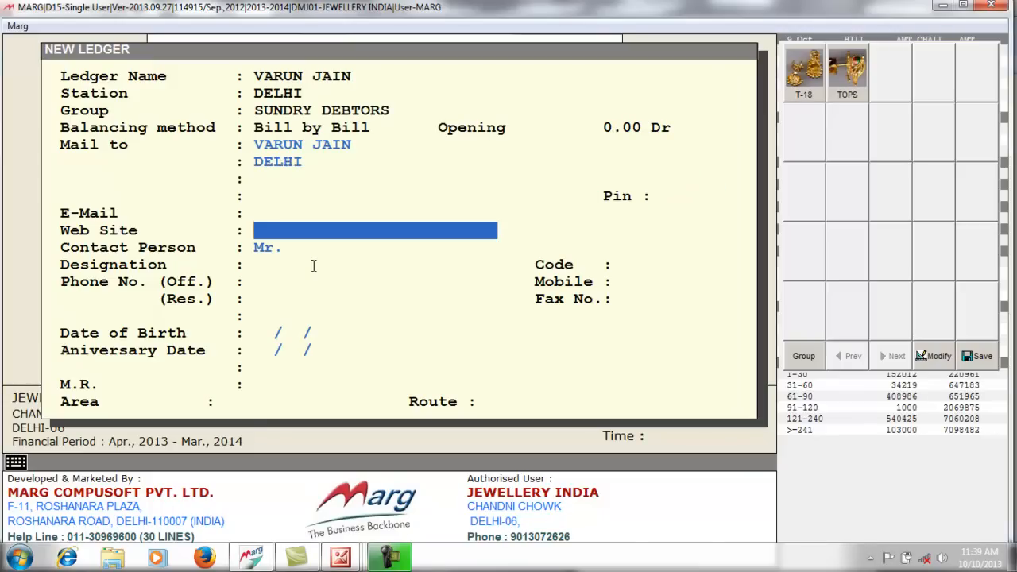
key(Return)
key(Return)
key(Return)
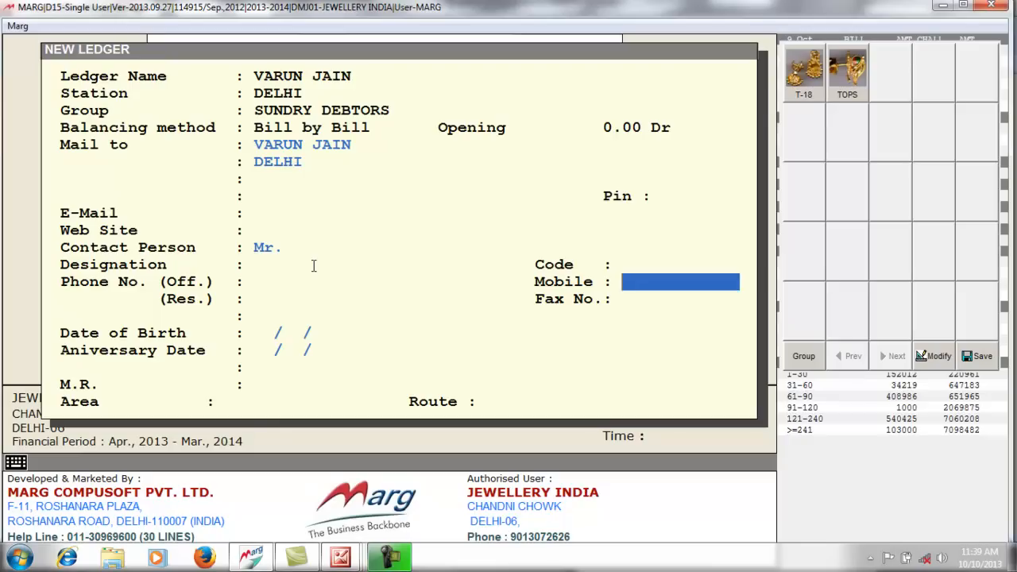
key(Return)
key(Return)
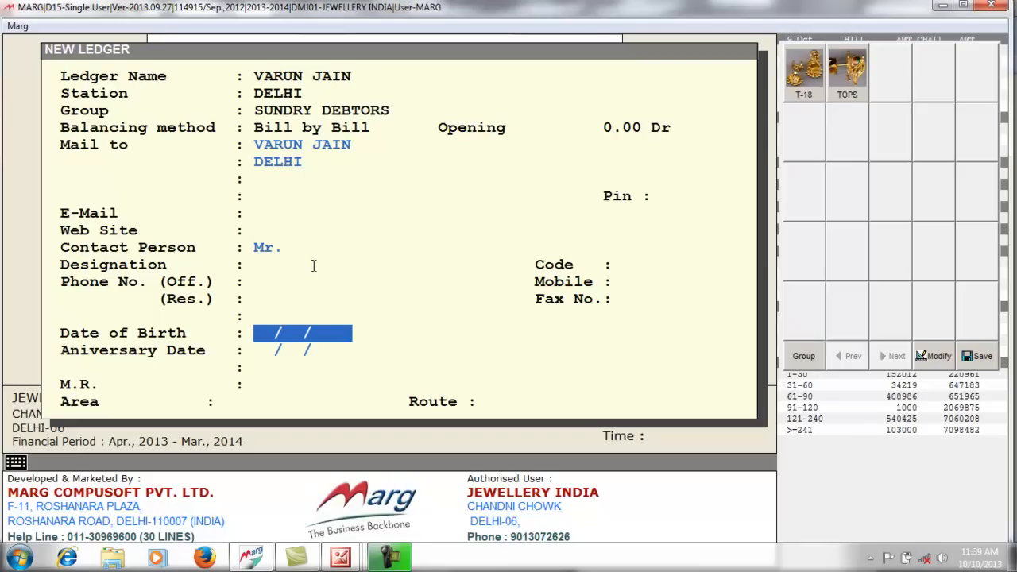
key(Return)
key(Return)
key(Return)
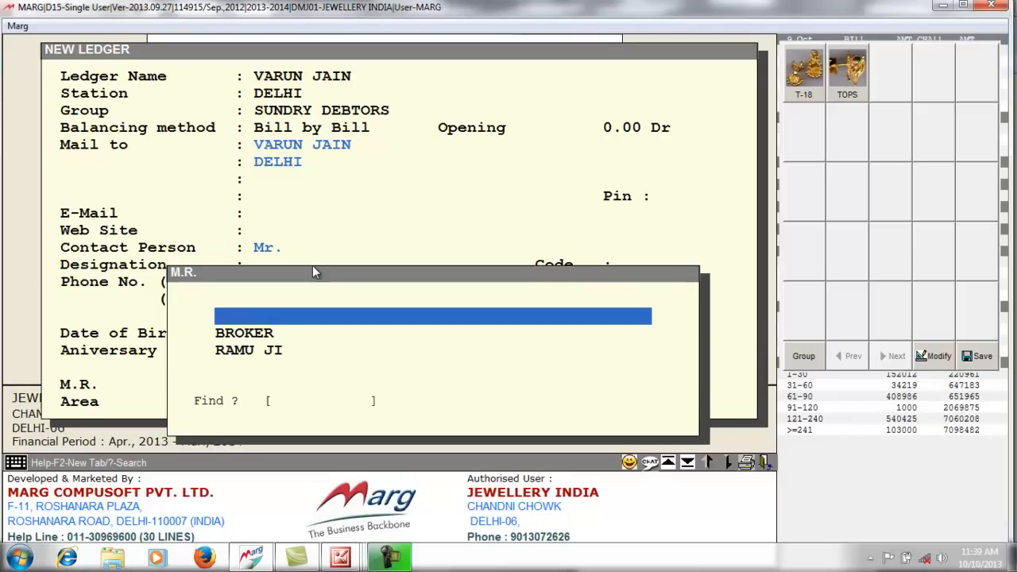
key(Return)
key(Return)
key(Return)
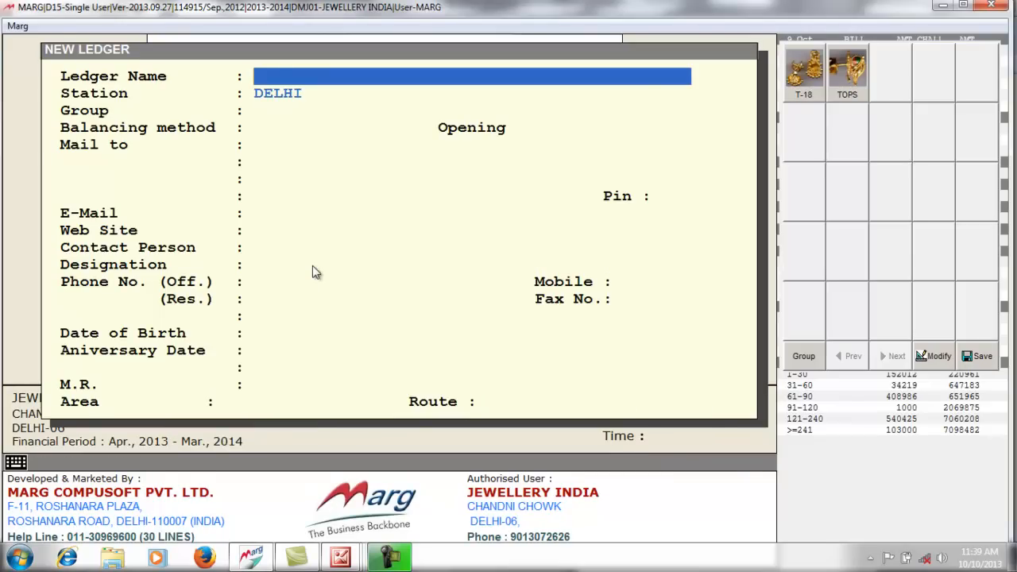
key(Escape)
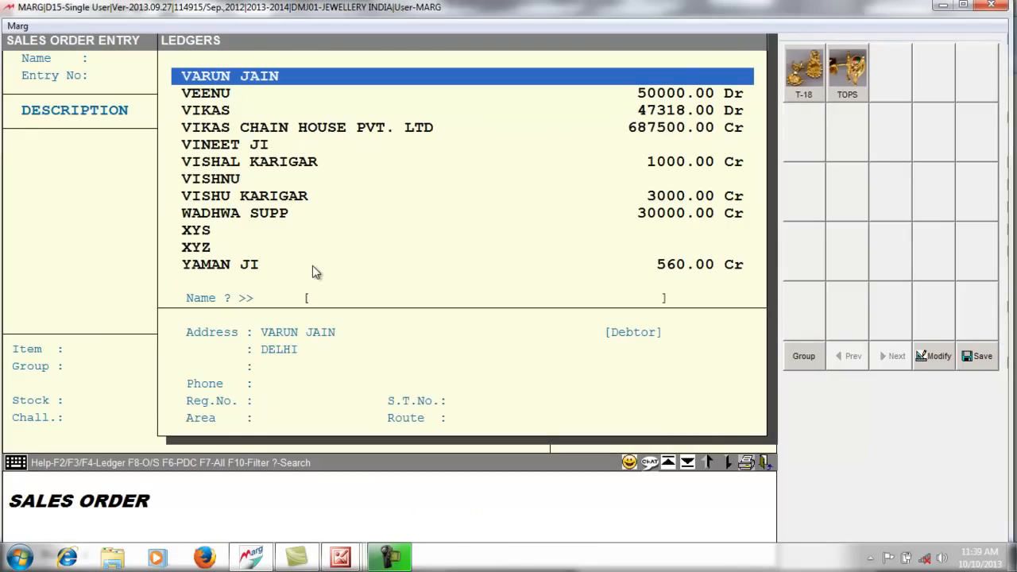
key(Return)
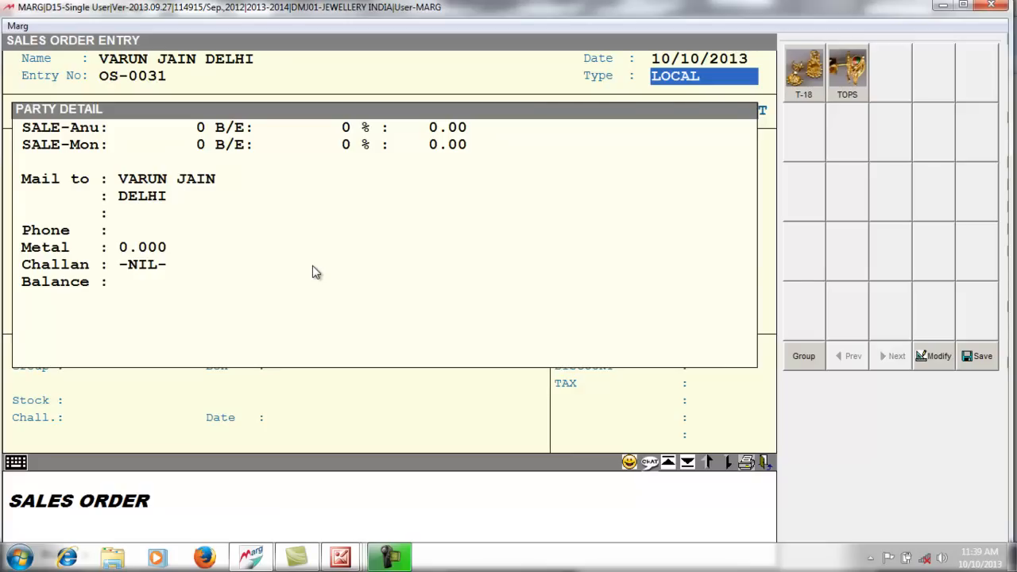
key(Return)
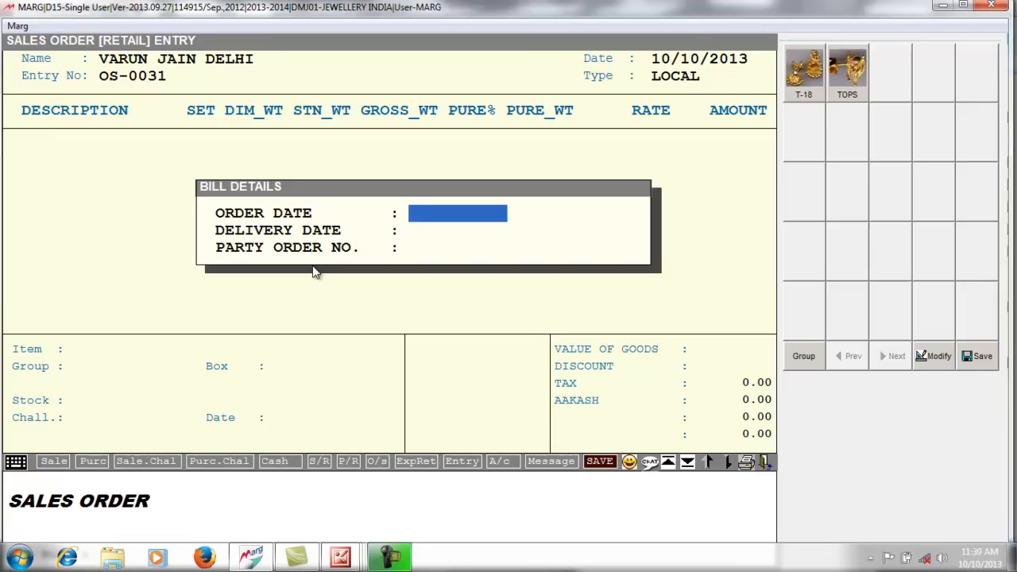
- Set order date 10/10/2013, delivery 17/10/2013, the party order number, then pick TOPS
text(10/)
text(10/)
text(2013)
key(Return)
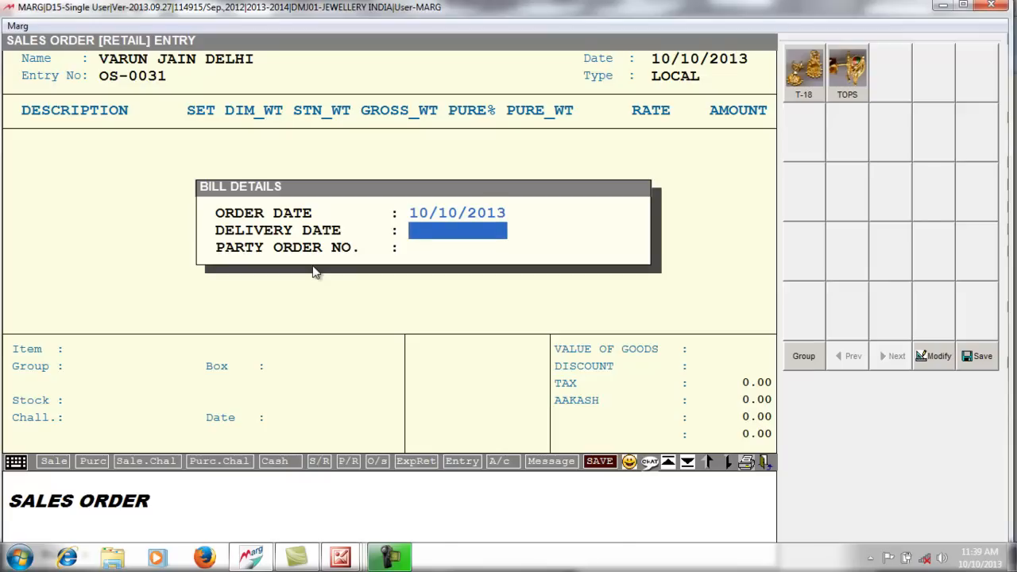
text(17/)
text(10/)
text(2013)
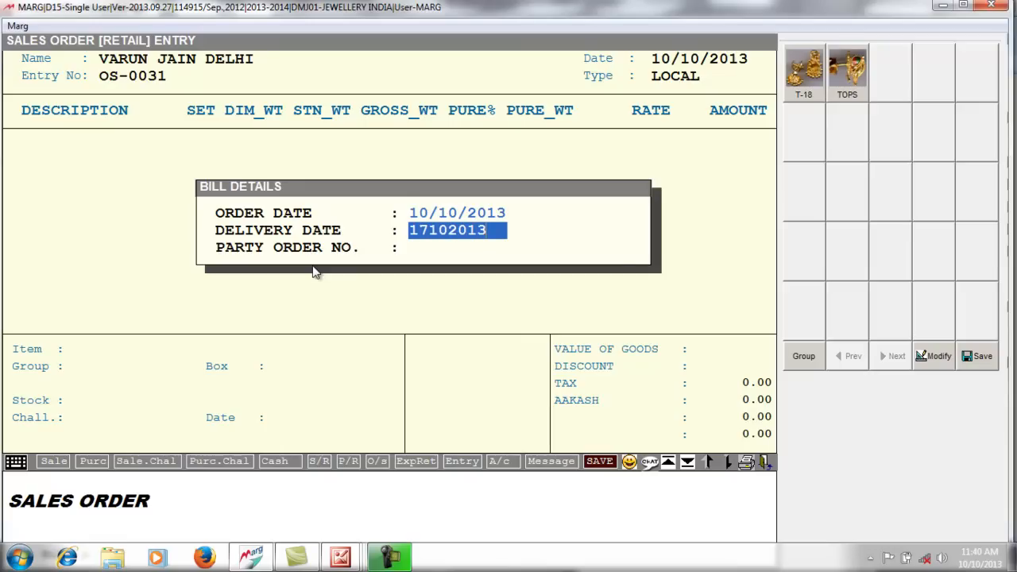
key(Return)
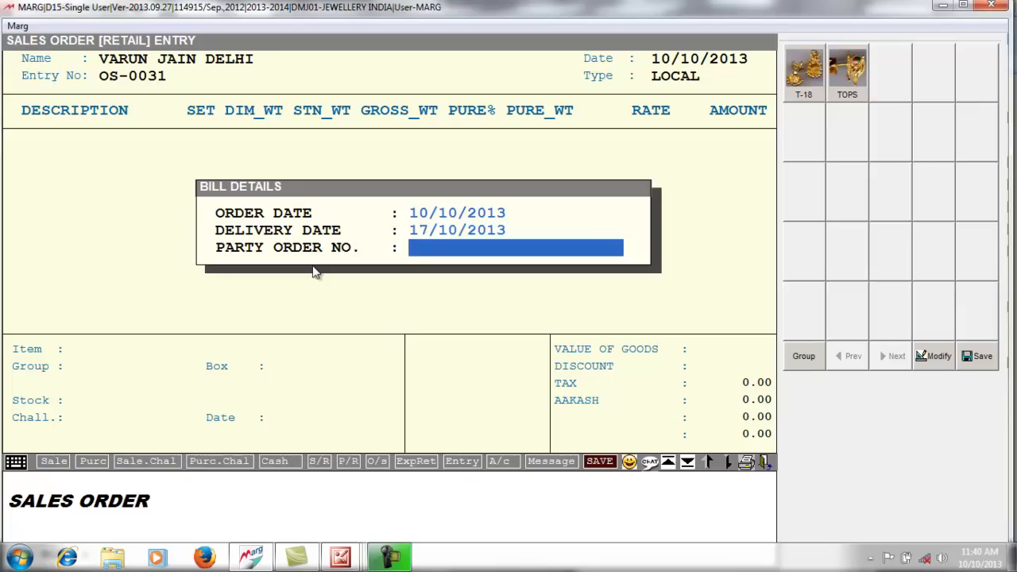
text(OS-0031)
key(Return)
key(Return)
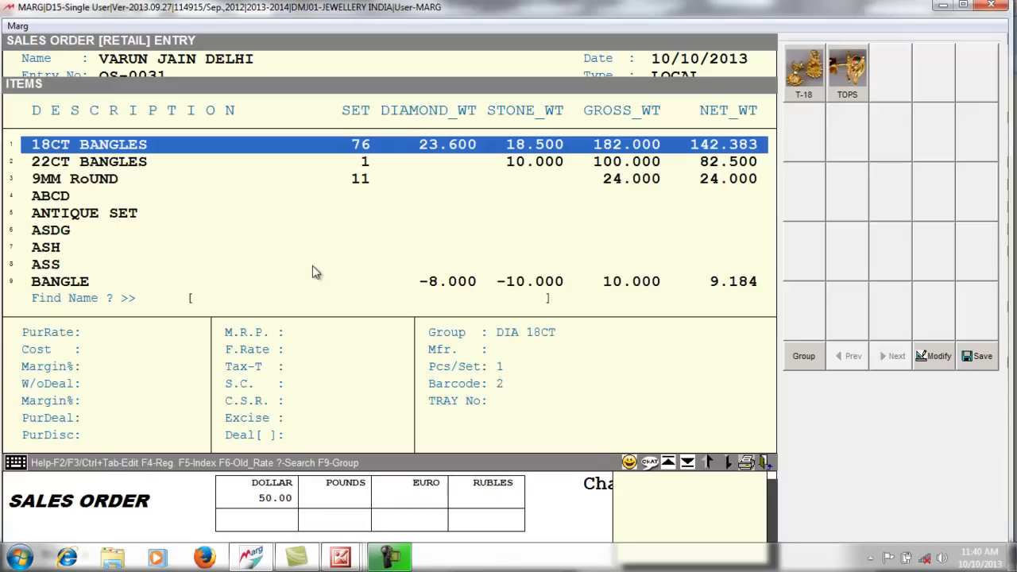
text(TOP)
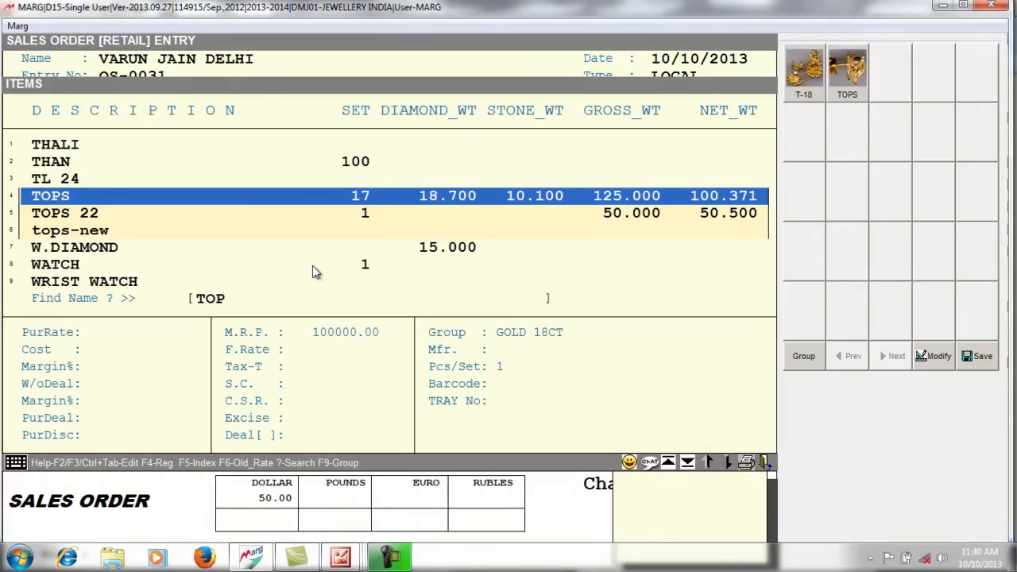
key(Return)
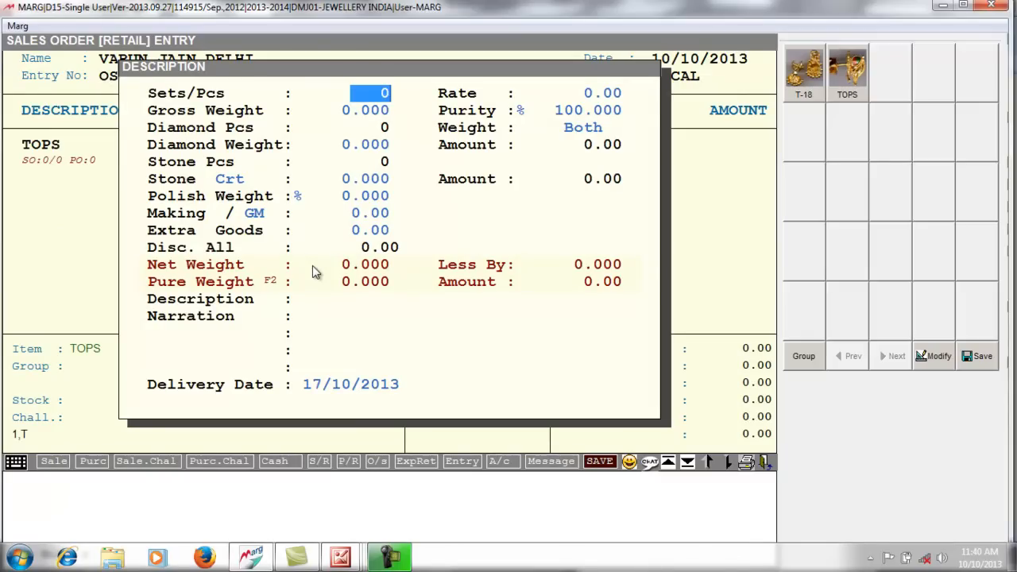
- Enter 1 piece of TOPS at rate 3100, gross weight 5.000 and 75% purity
text(1)
key(Return)
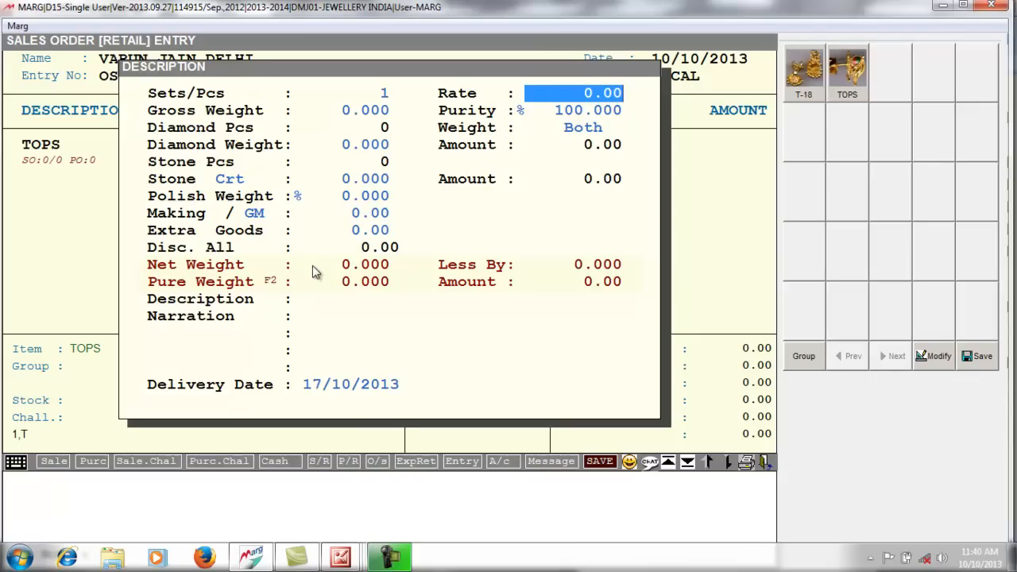
text(3100 .)
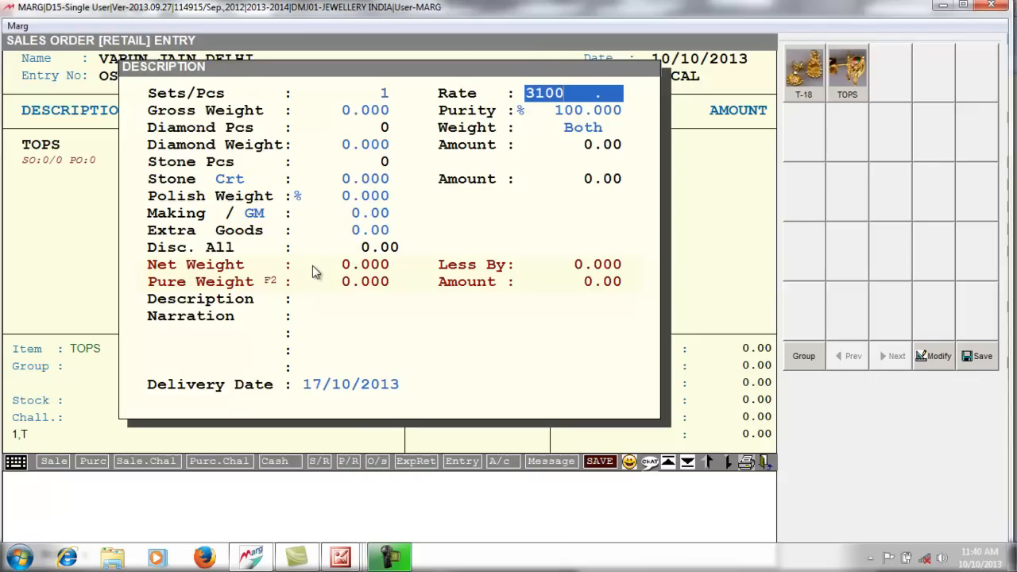
key(Return)
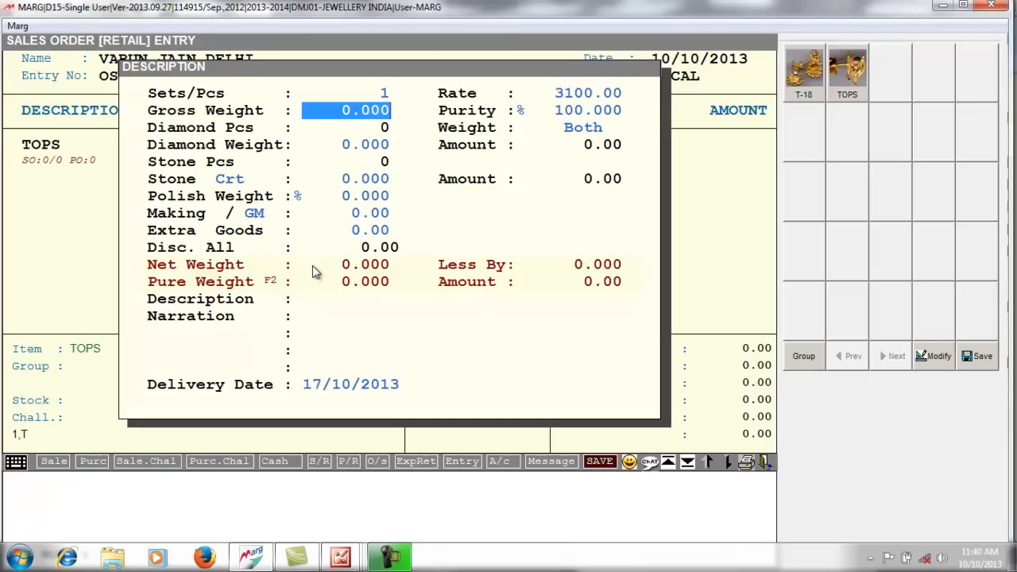
text(5    .)
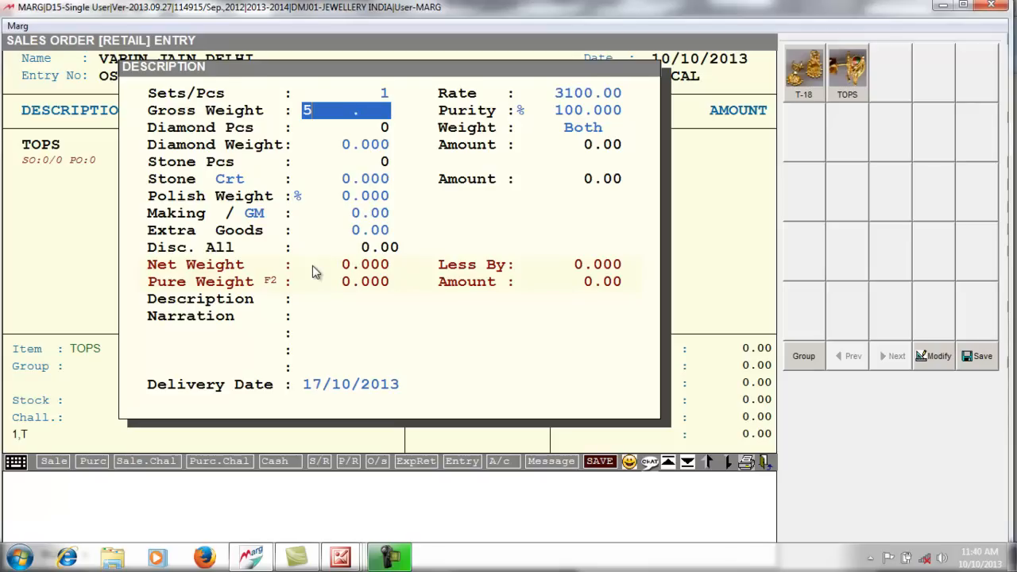
key(Return)
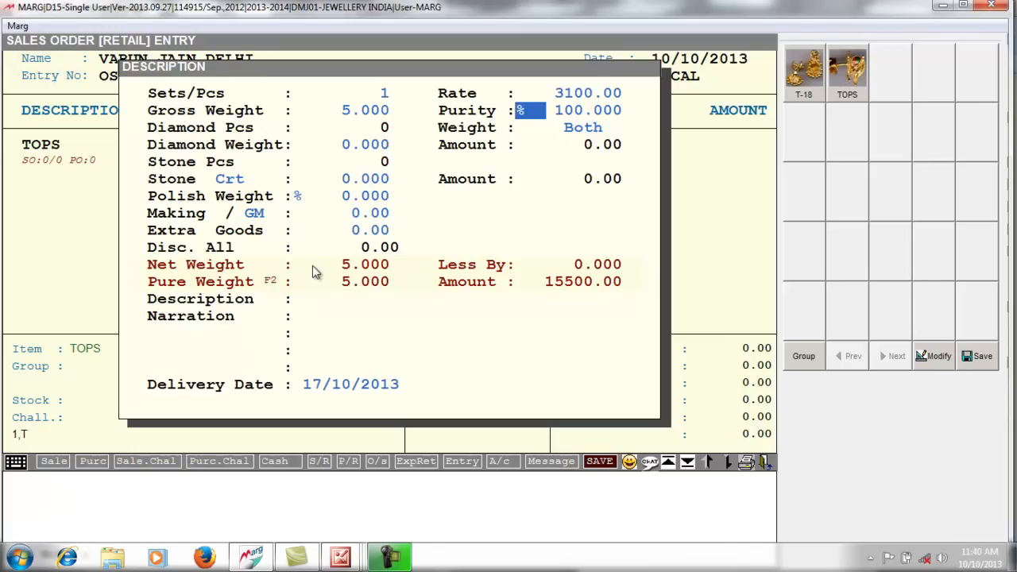
key(Return)
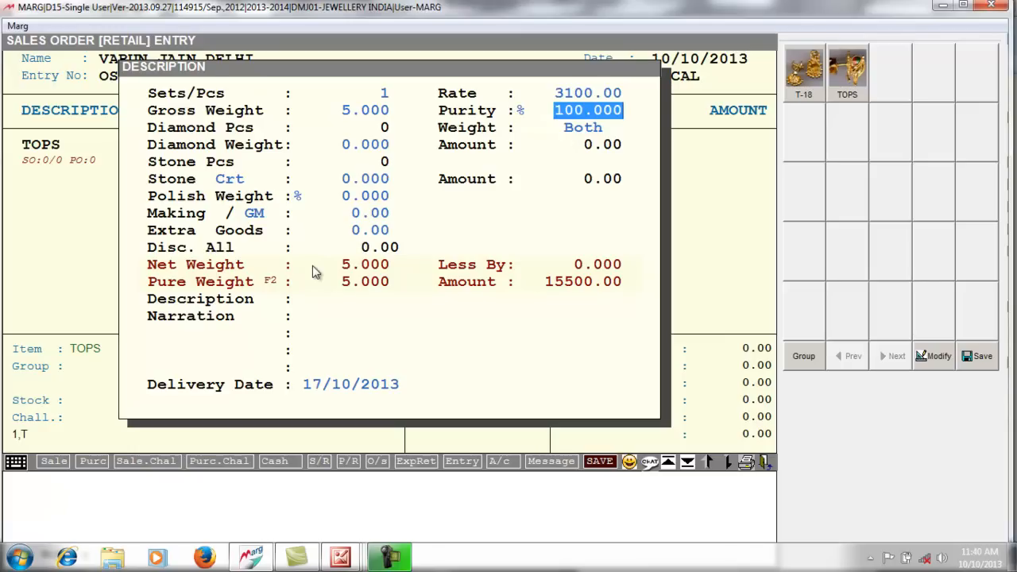
text(75 .)
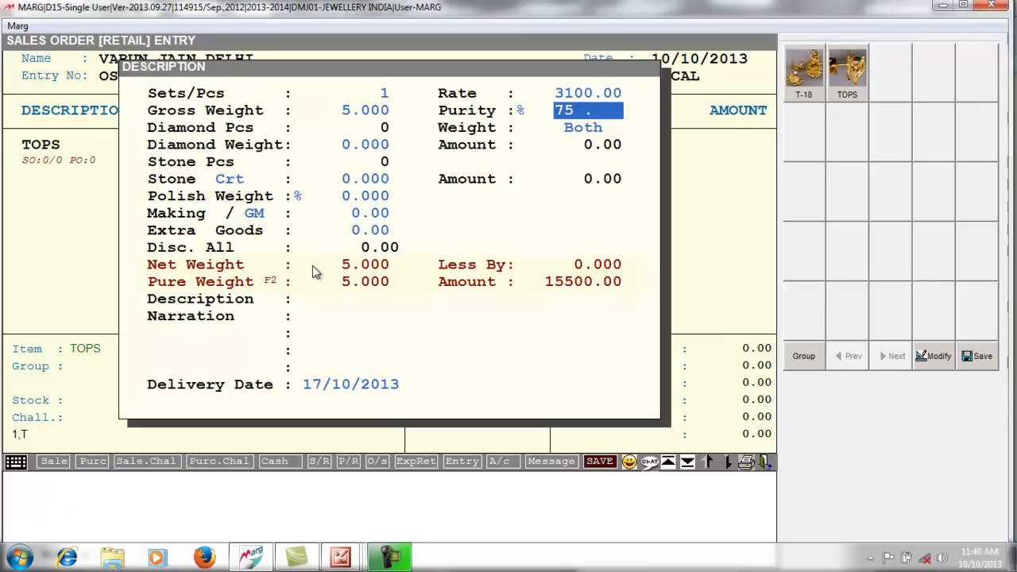
key(Return)
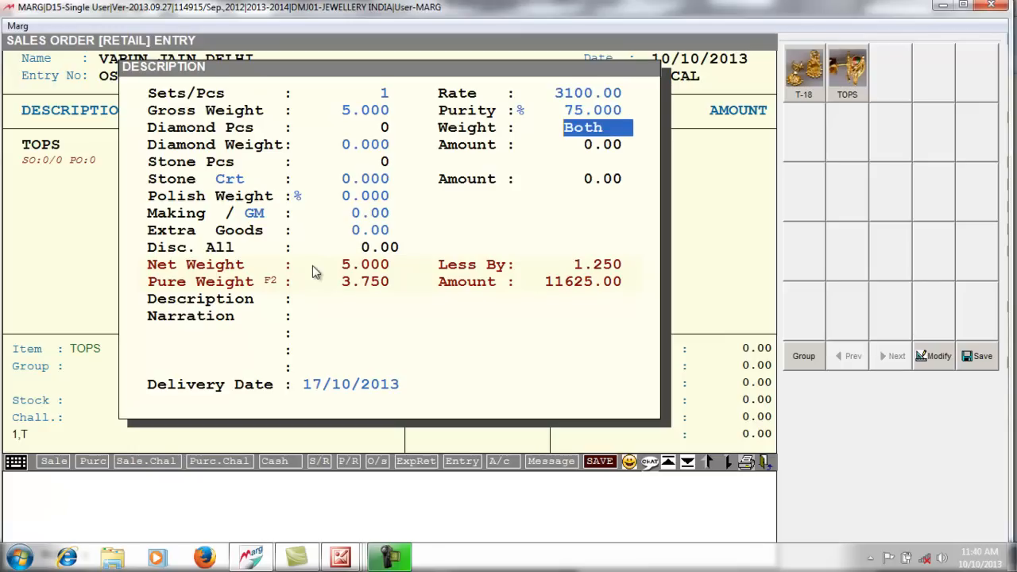
key(Return)
key(Return)
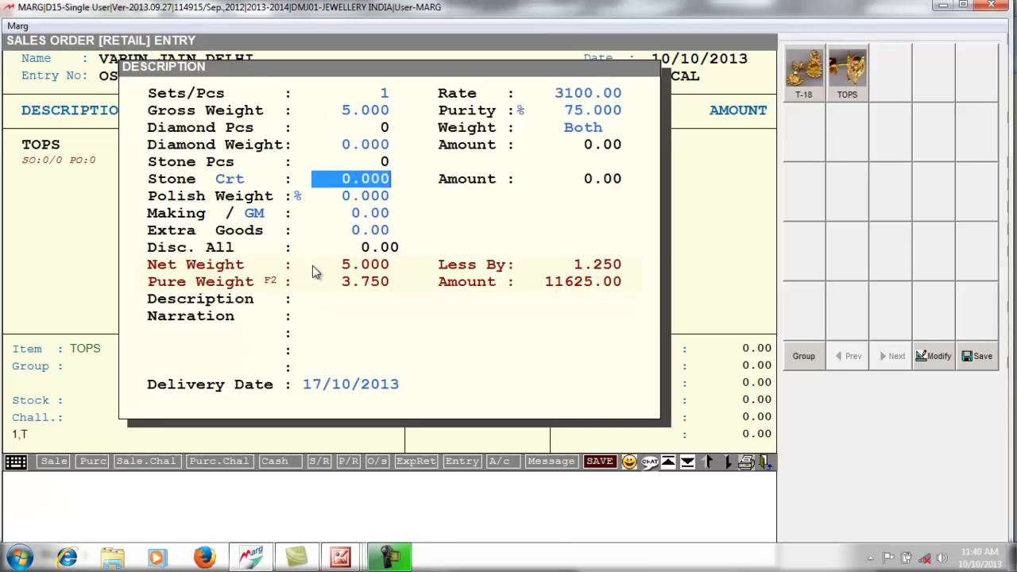
key(Return)
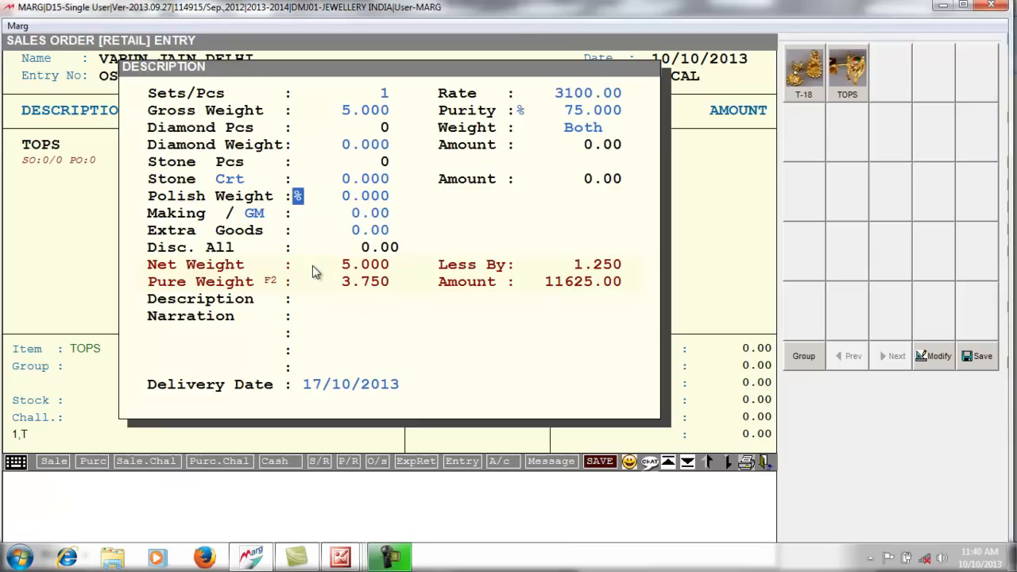
key(Return)
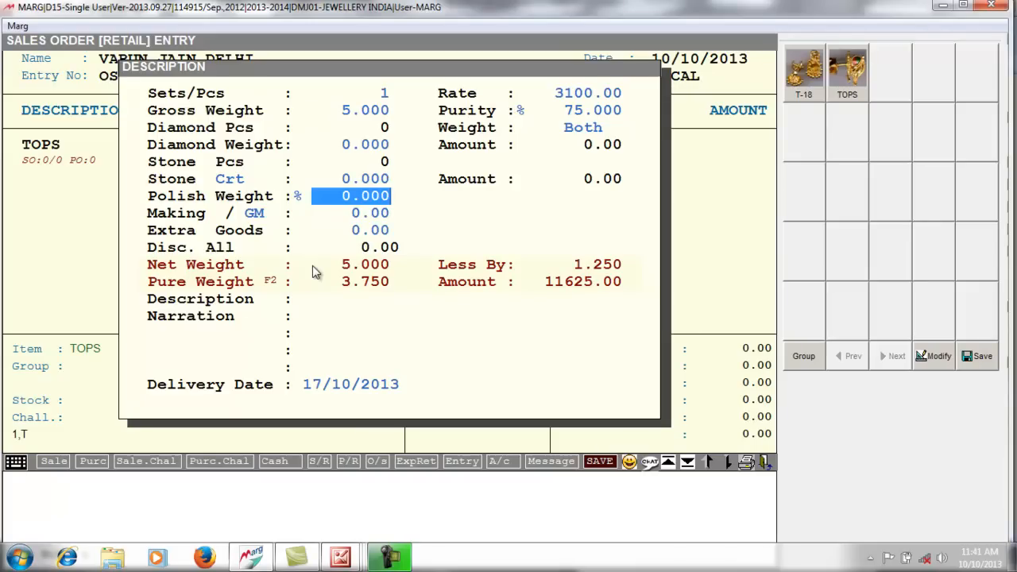
- Add 5% polish and a making charge of 100 per gram, then commit the line
text(5 .)
key(Return)
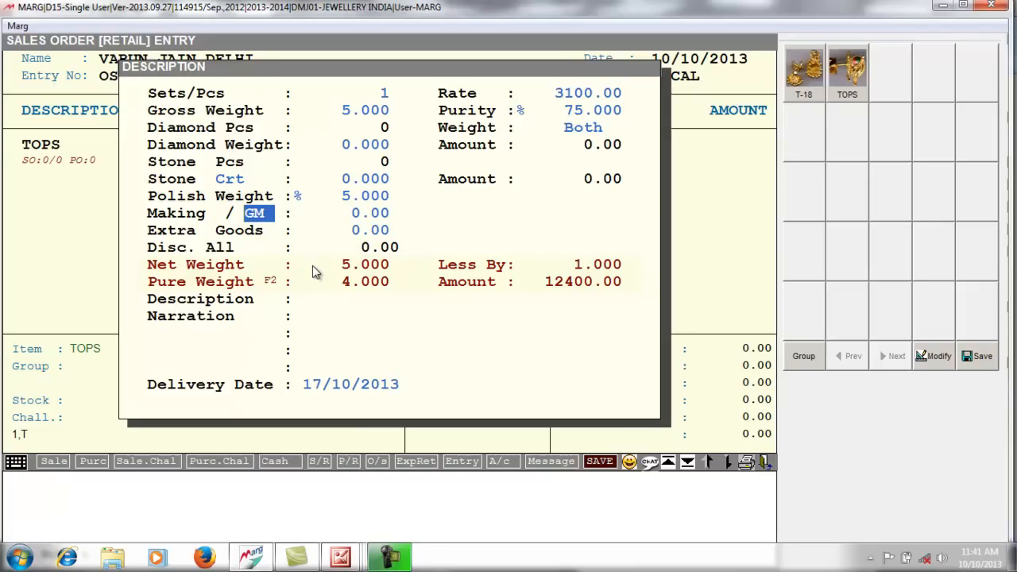
key(space)
key(space)
key(space)
key(space)
key(Return)
key(Up)
key(space)
key(Return)
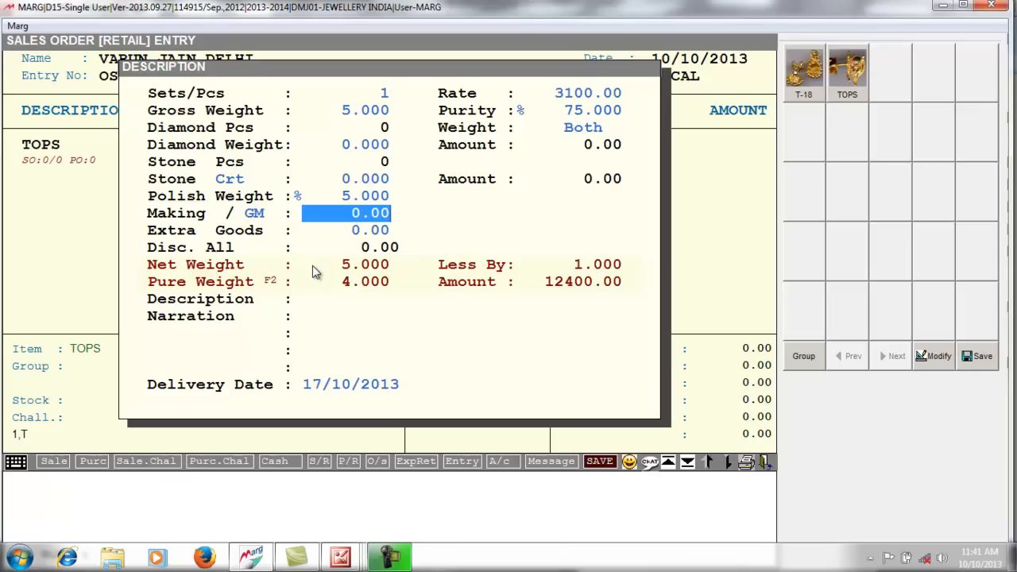
text(100 .)
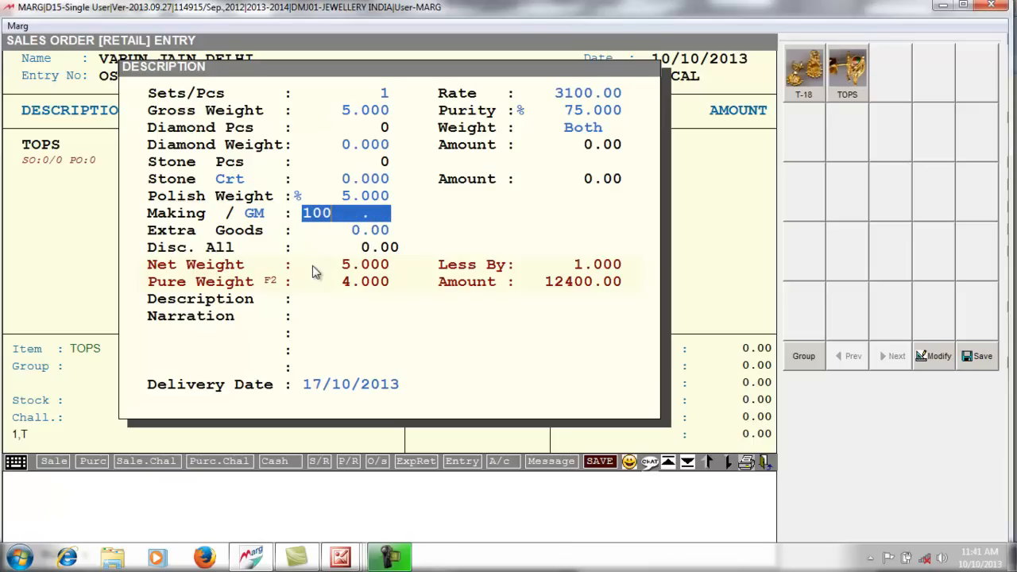
key(Return)
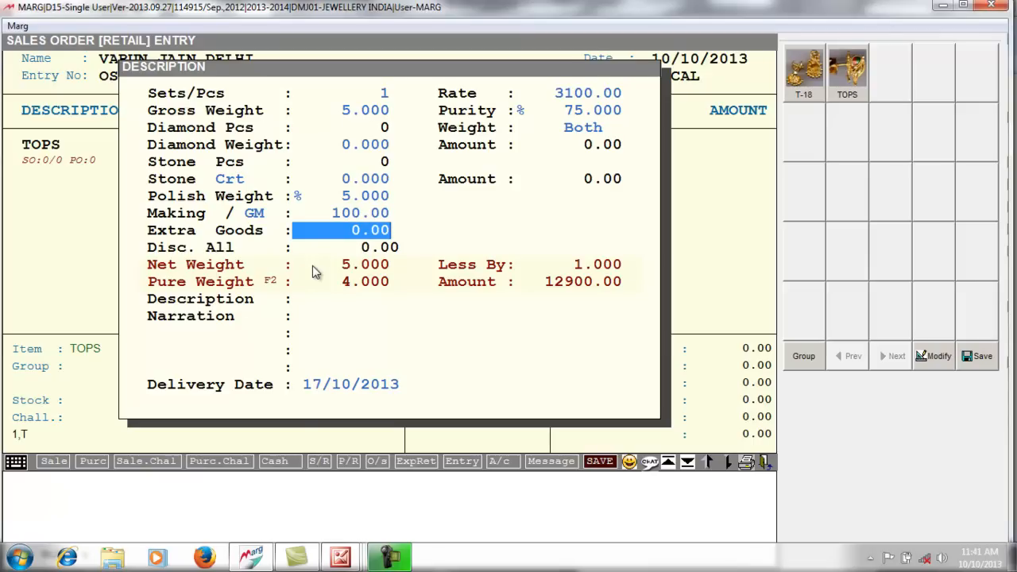
key(Return)
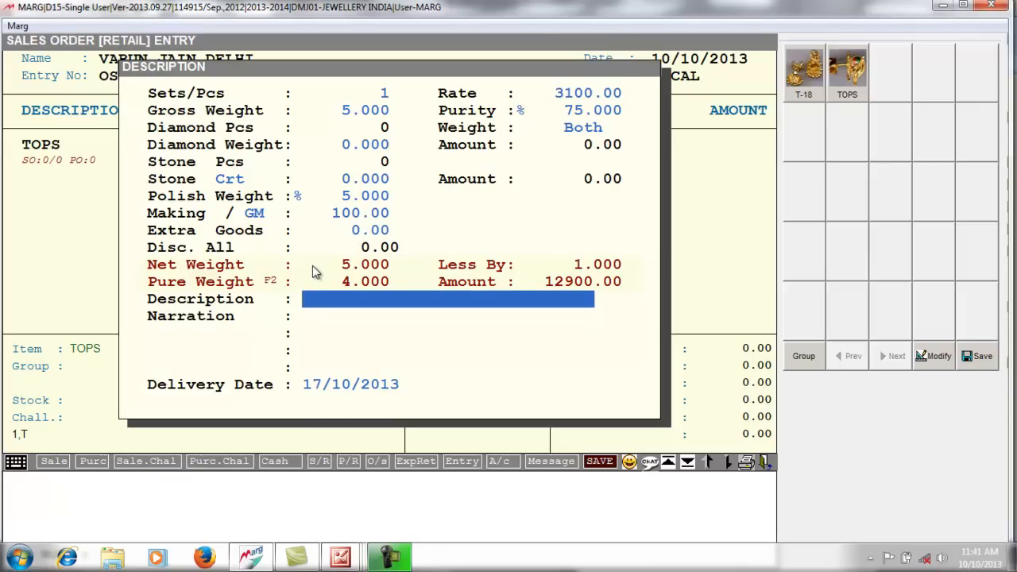
key(Return)
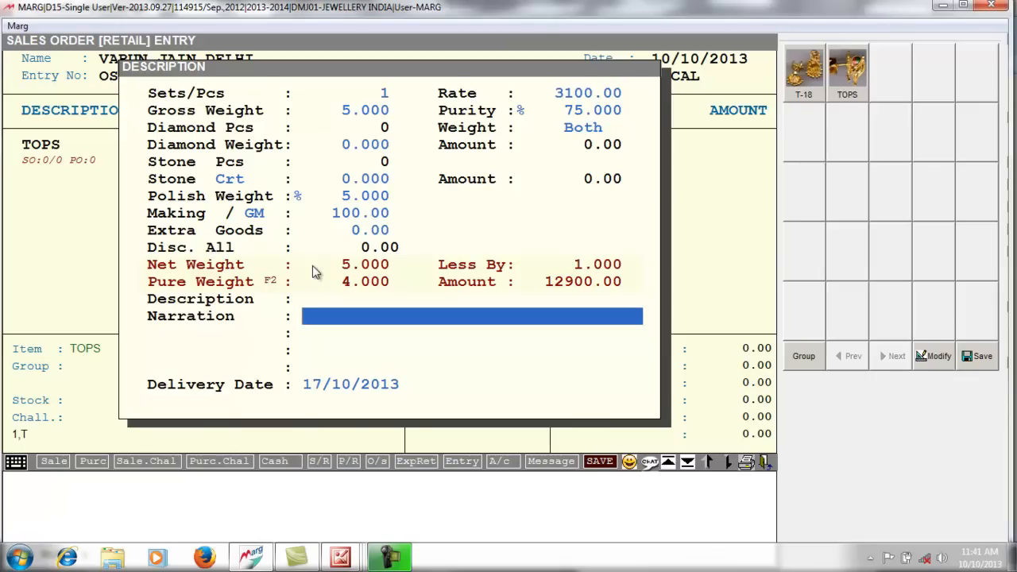
key(Return)
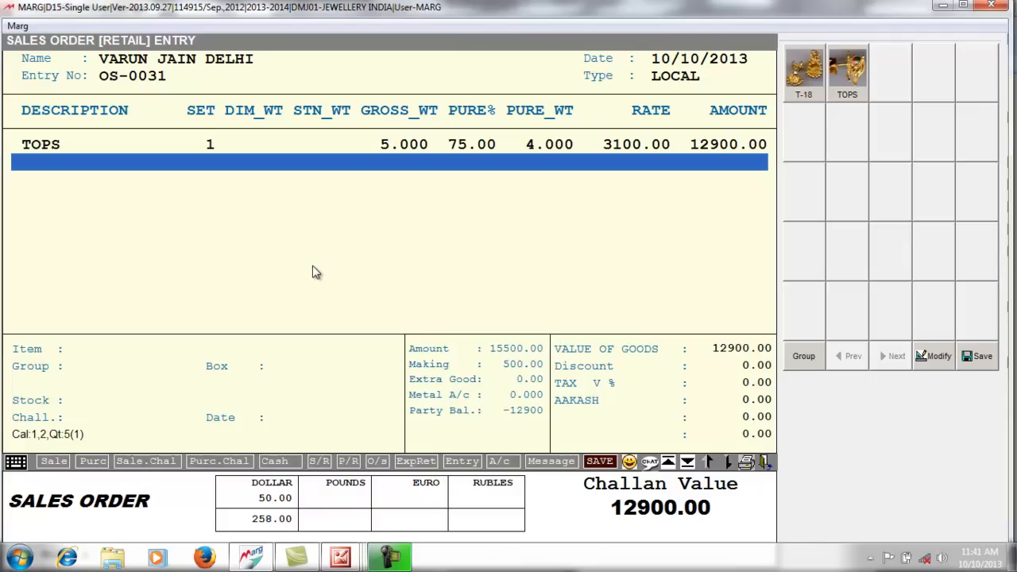
- Switch the next order line to Purchase and bring up the items list
key(Return)
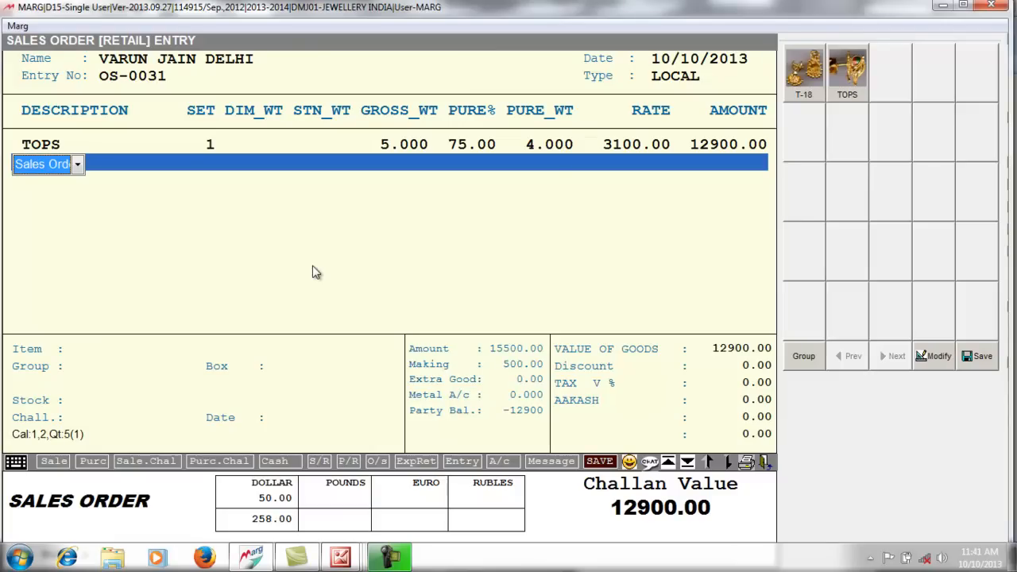
click(77, 164)
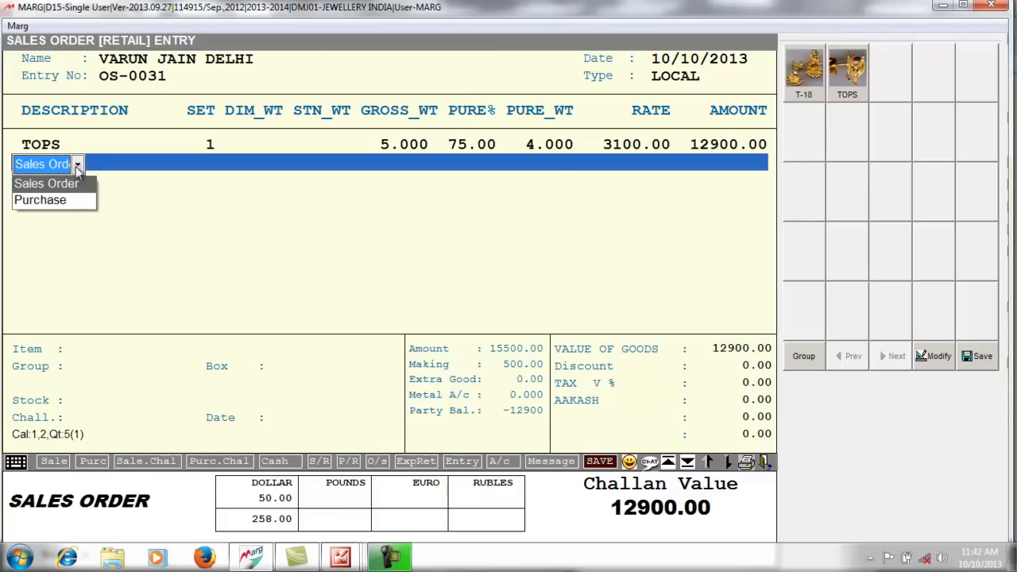
click(71, 200)
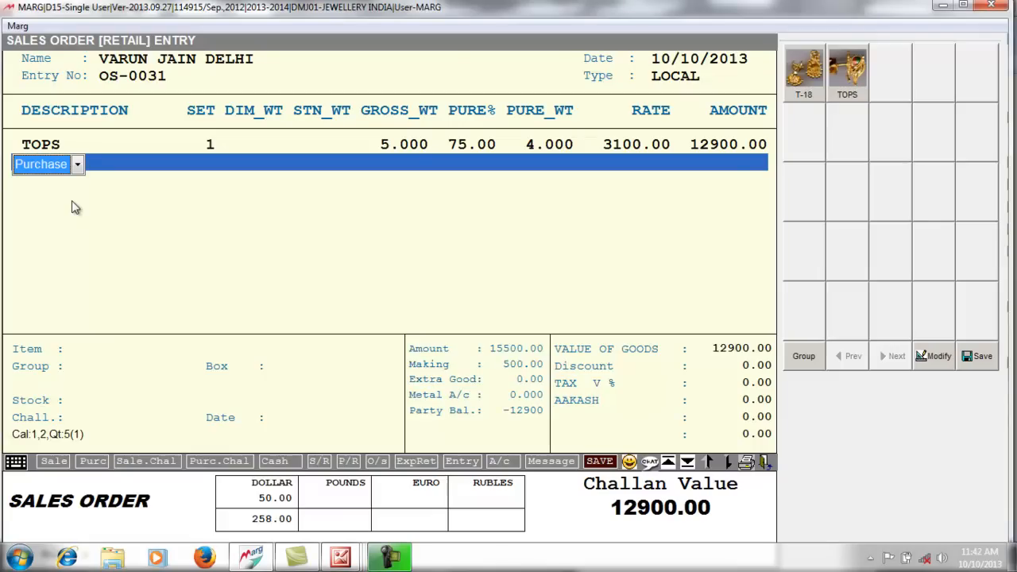
key(Return)
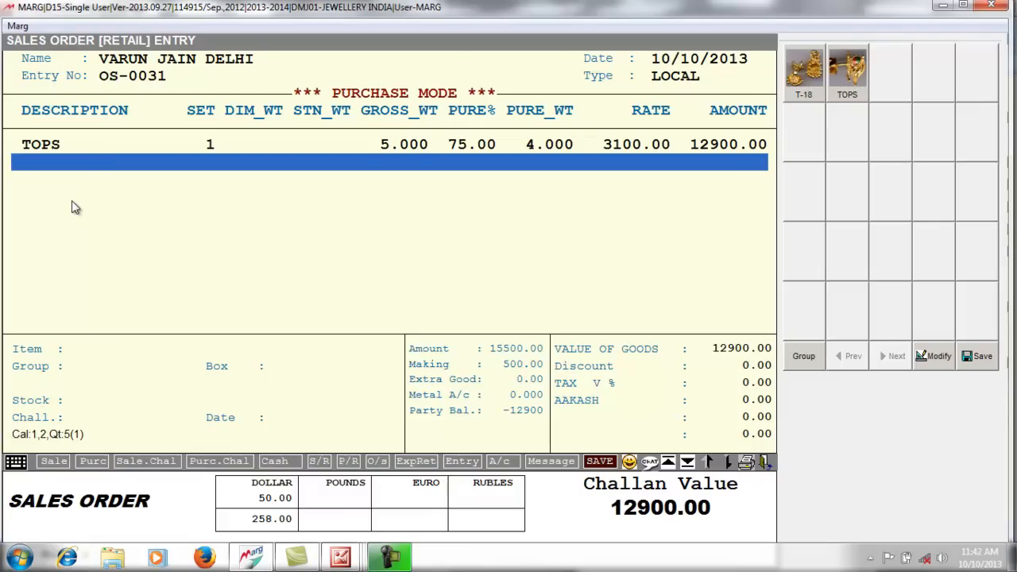
key(Return)
- Add an OLD GOLD exchange line: gross weight 3 at 75% purity (2.250 pure)
text(OL)
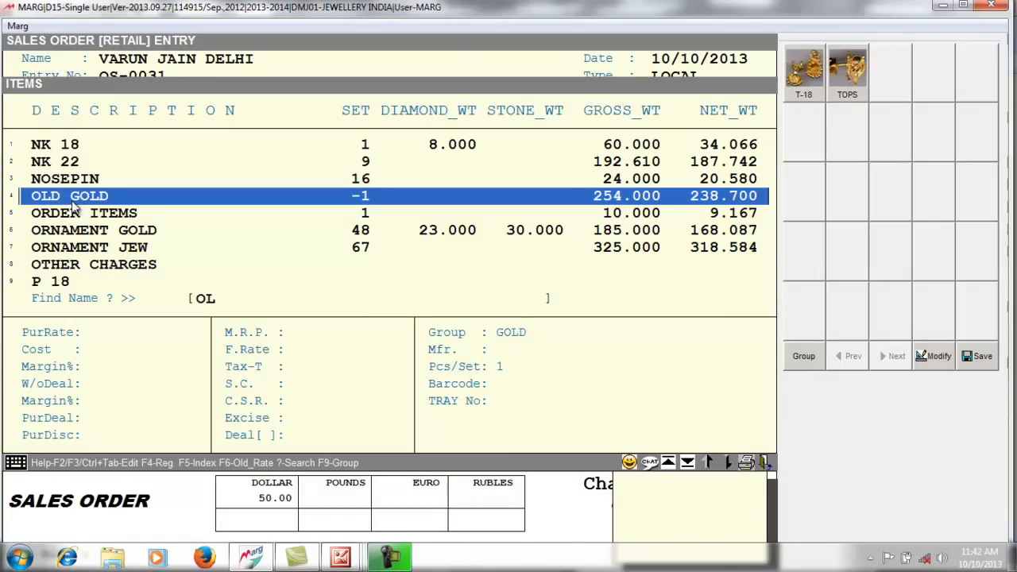
key(Return)
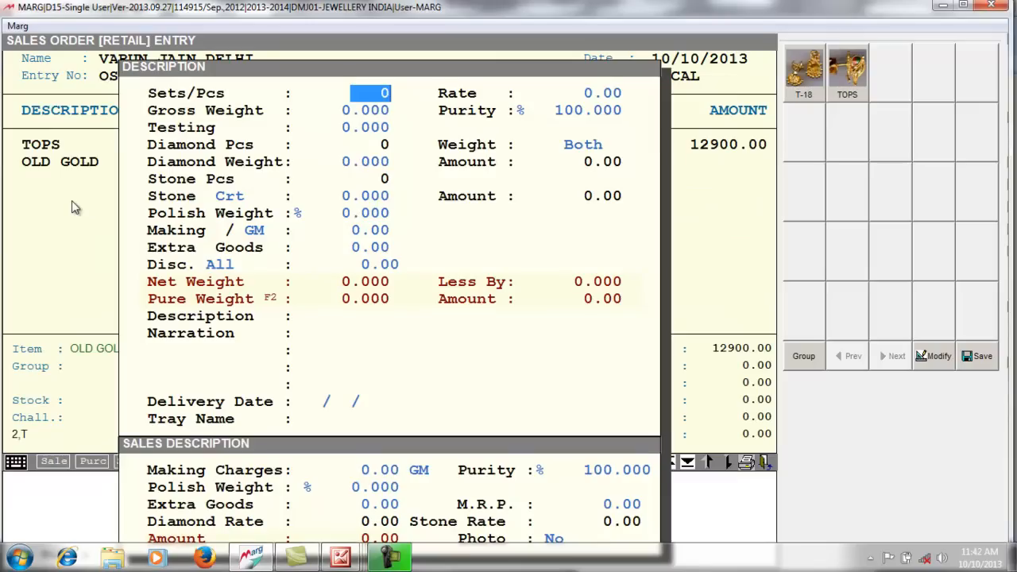
key(Return)
key(Return)
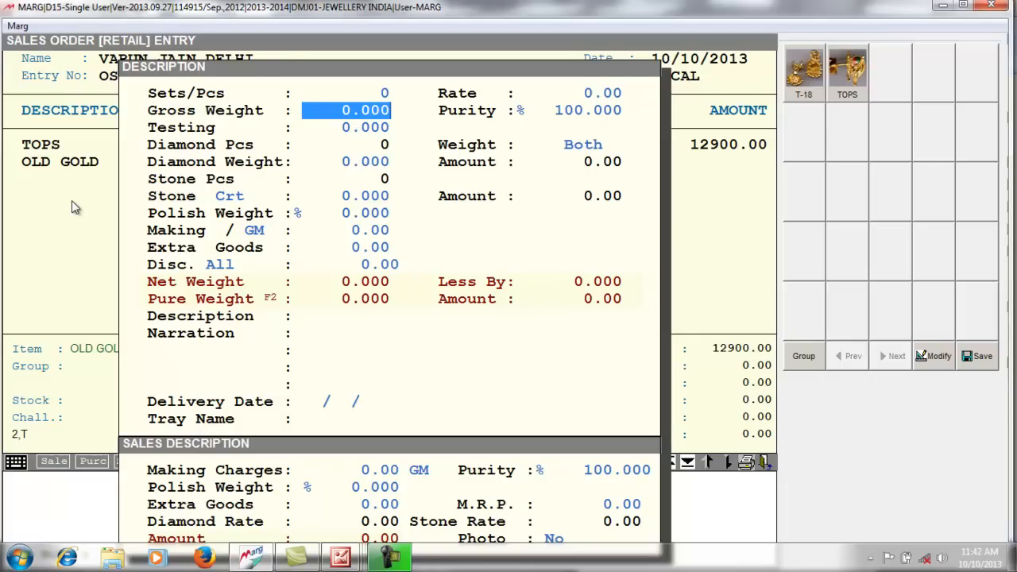
text(3)
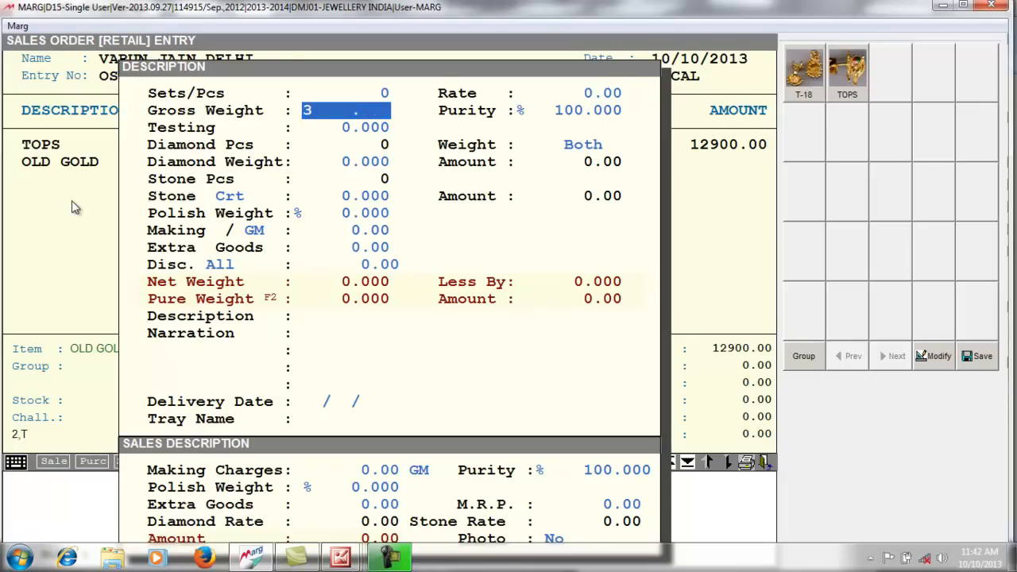
key(Return)
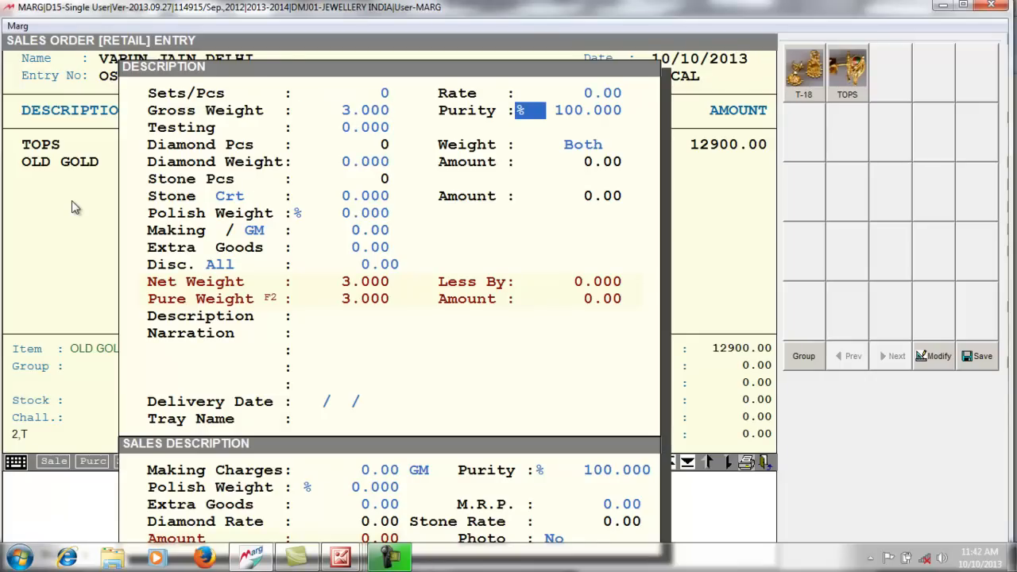
key(Return)
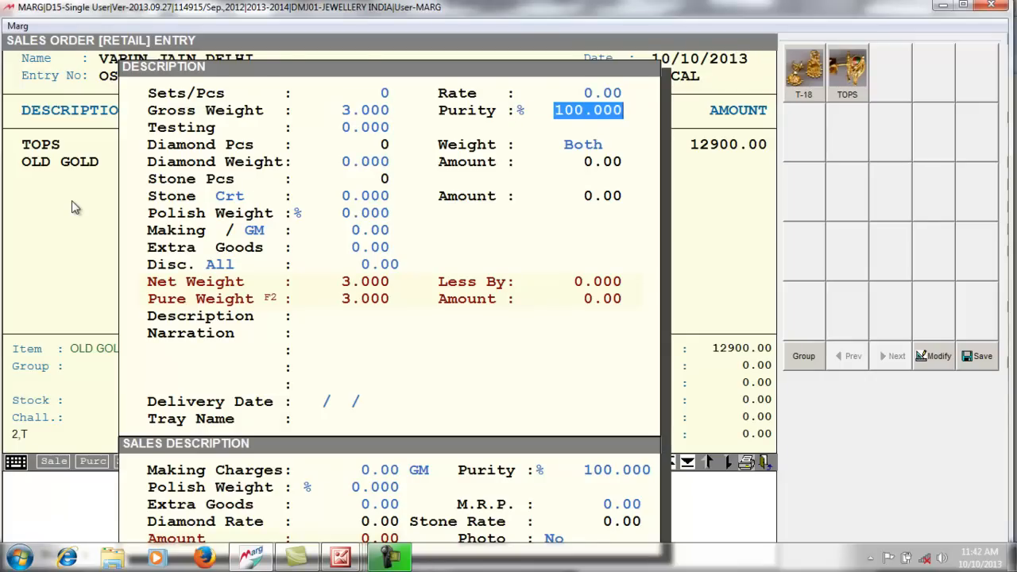
text(75 .)
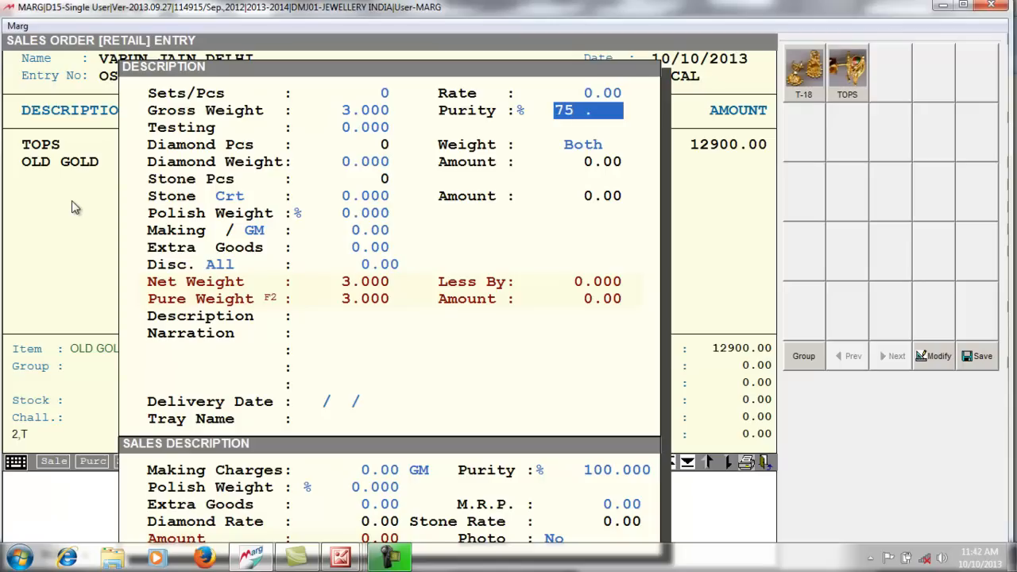
key(Return)
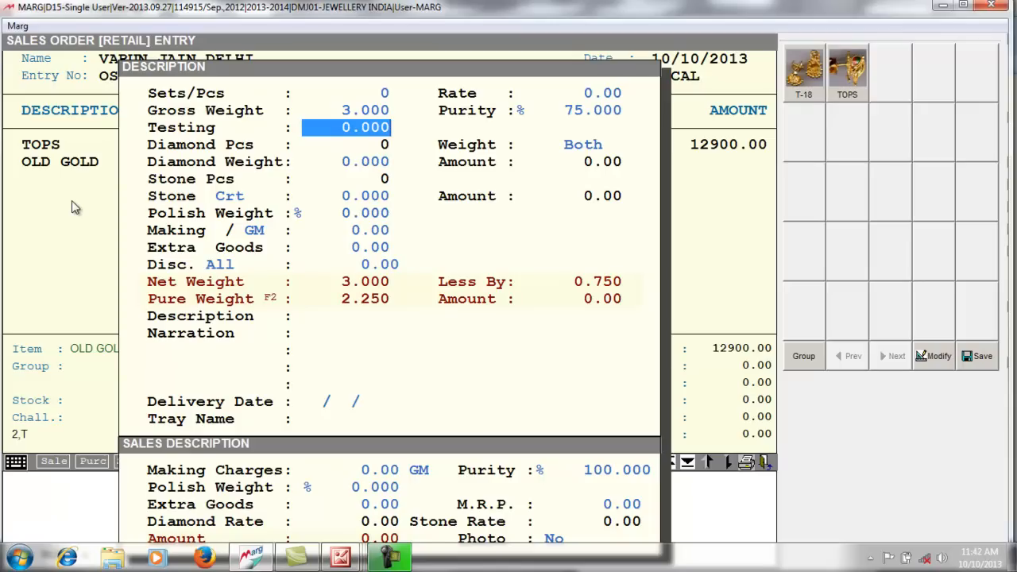
key(Return)
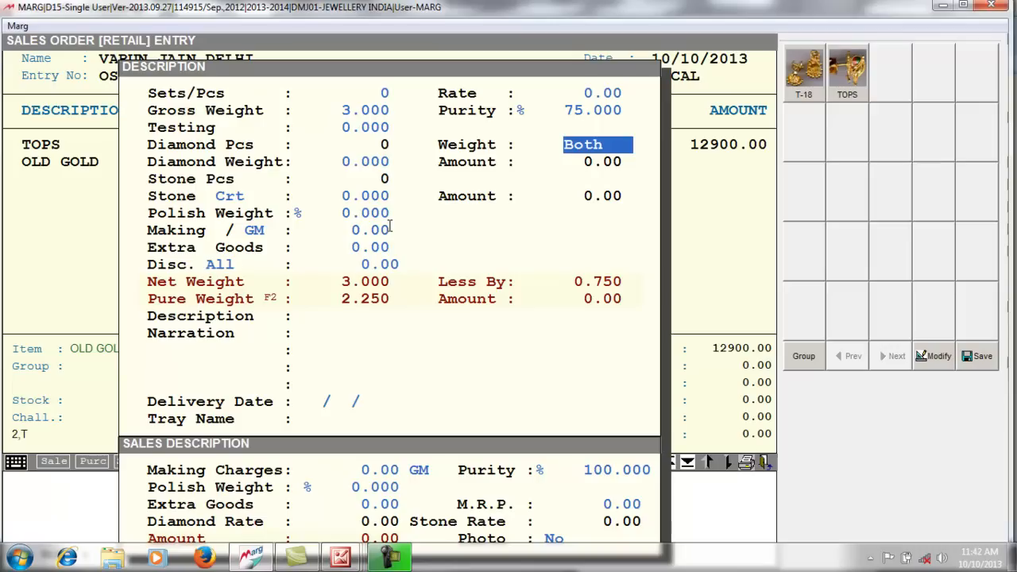
key(Return)
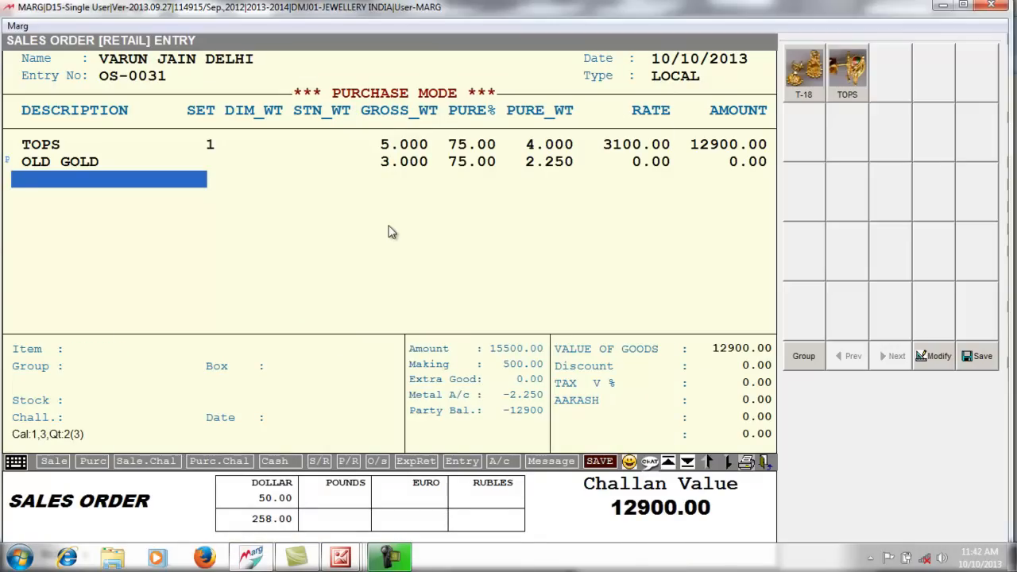
- End the item lines and pass through the bill footer's discount and levy values
key(Escape)
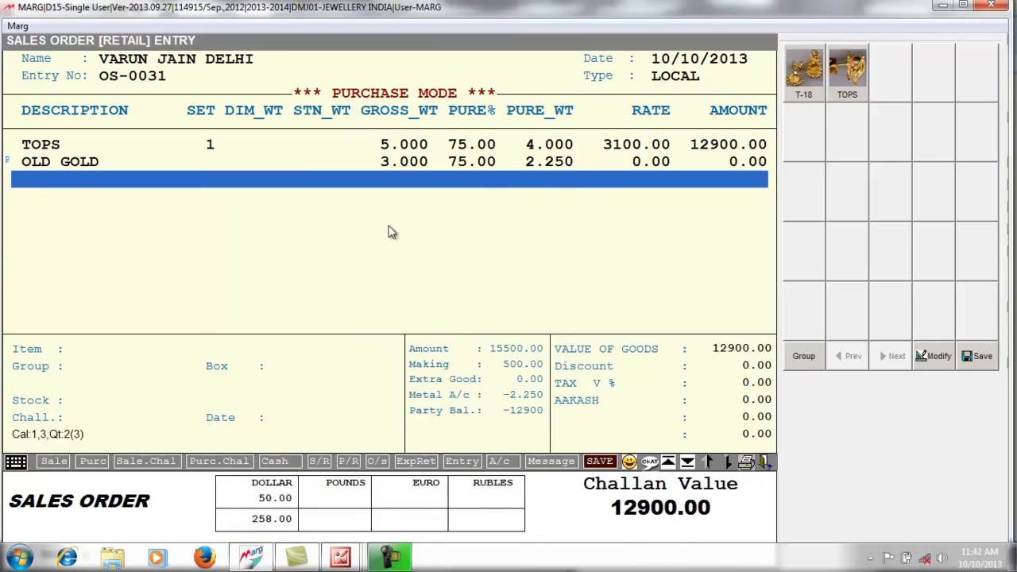
key(Tab)
key(Return)
key(Return)
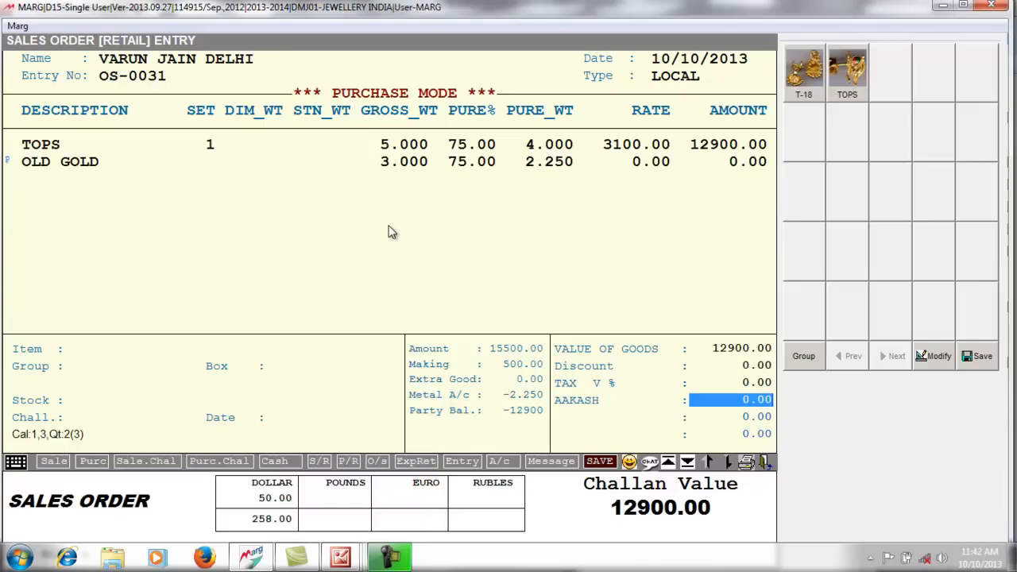
key(Return)
key(Return)
key(Return)
key(Return)
- Save order OS-0031 at a challan value of 12900.00, skip printing, and exit
key(Escape)
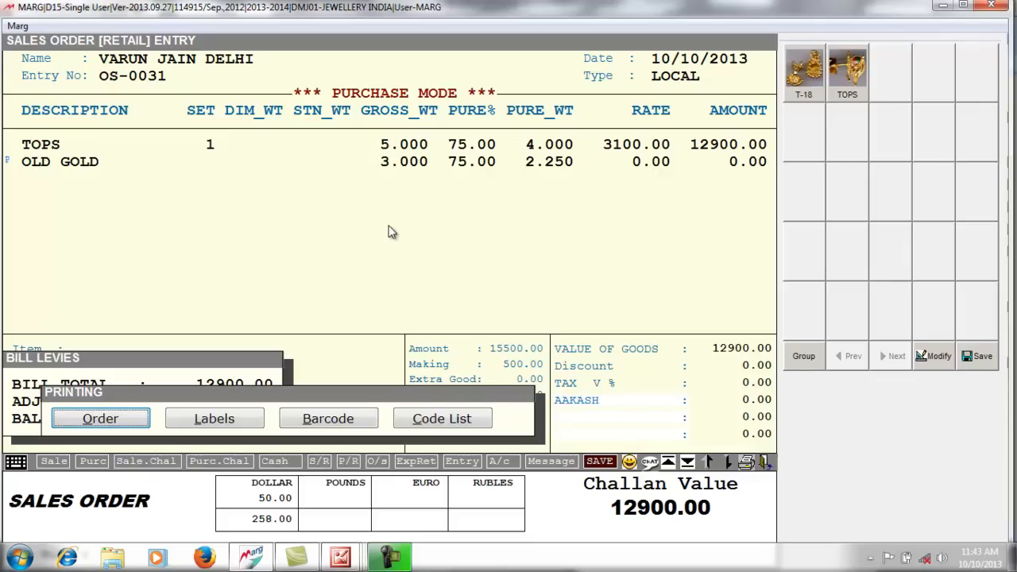
key(Escape)
key(Escape)
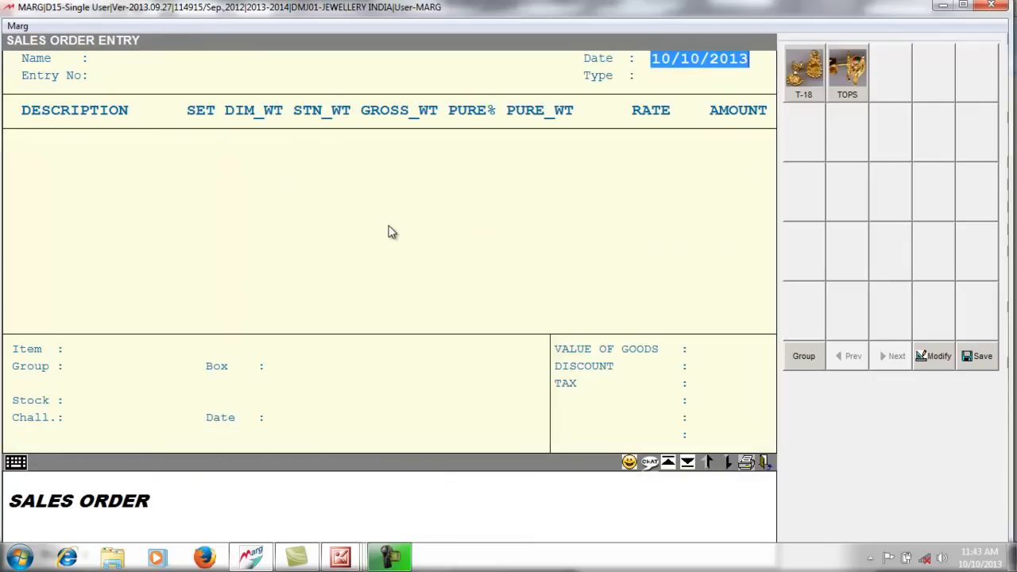
key(Escape)
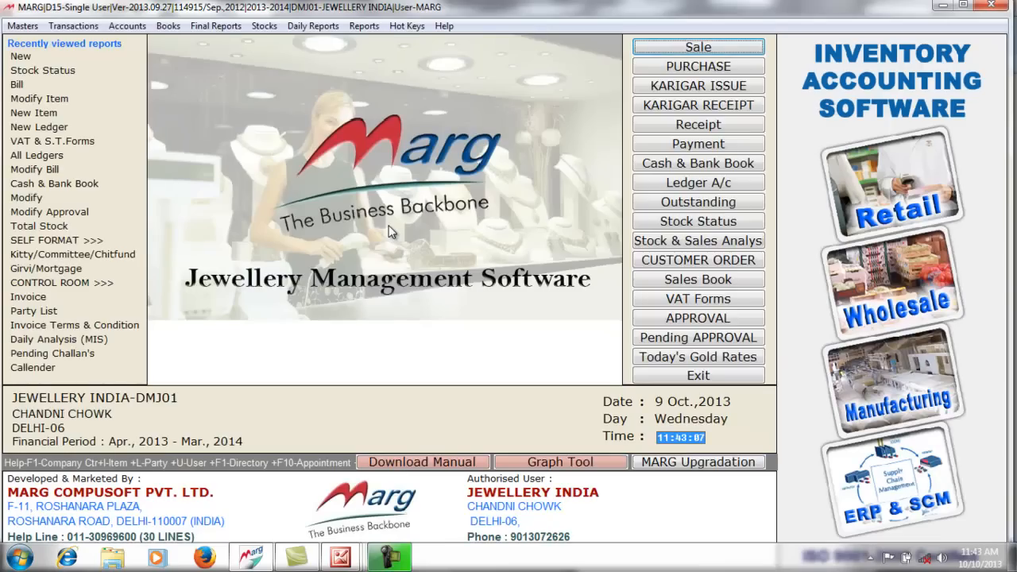
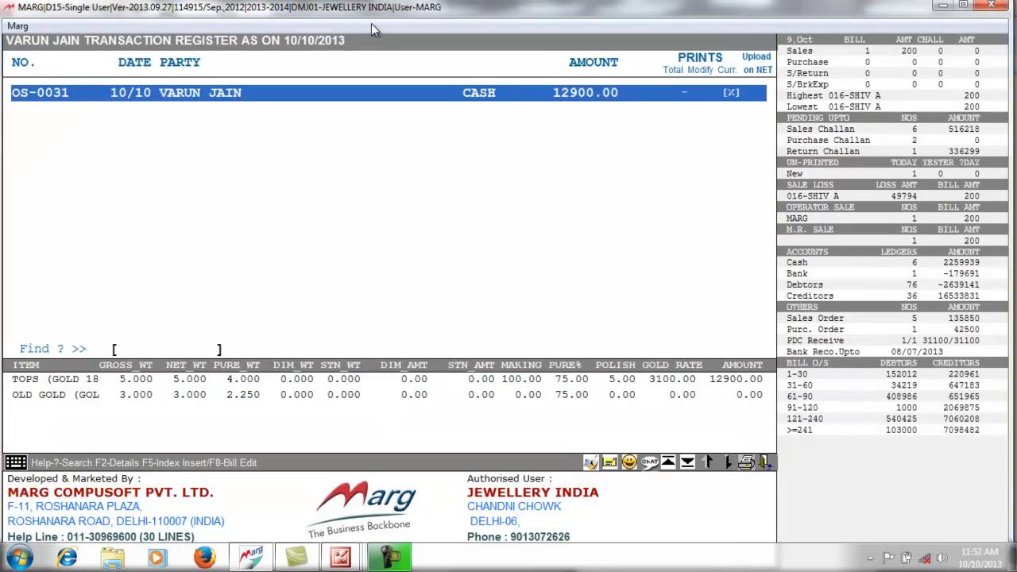
- Close the party's transaction register and begin a new Receipt voucher
key(Escape)
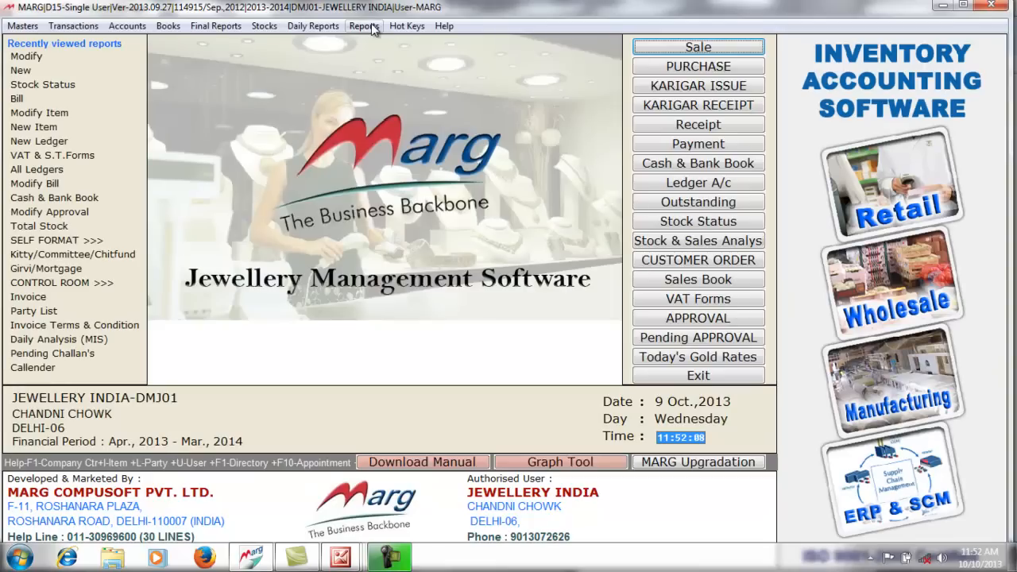
click(722, 124)
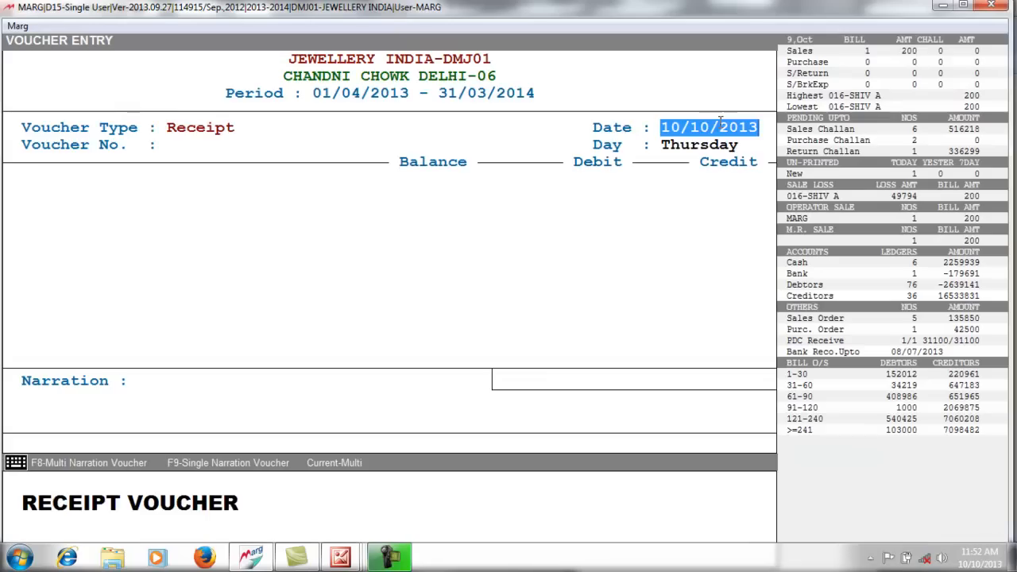
- Start receipt voucher 1 crediting the customer 5000 as a New Ref
key(Return)
text(1)
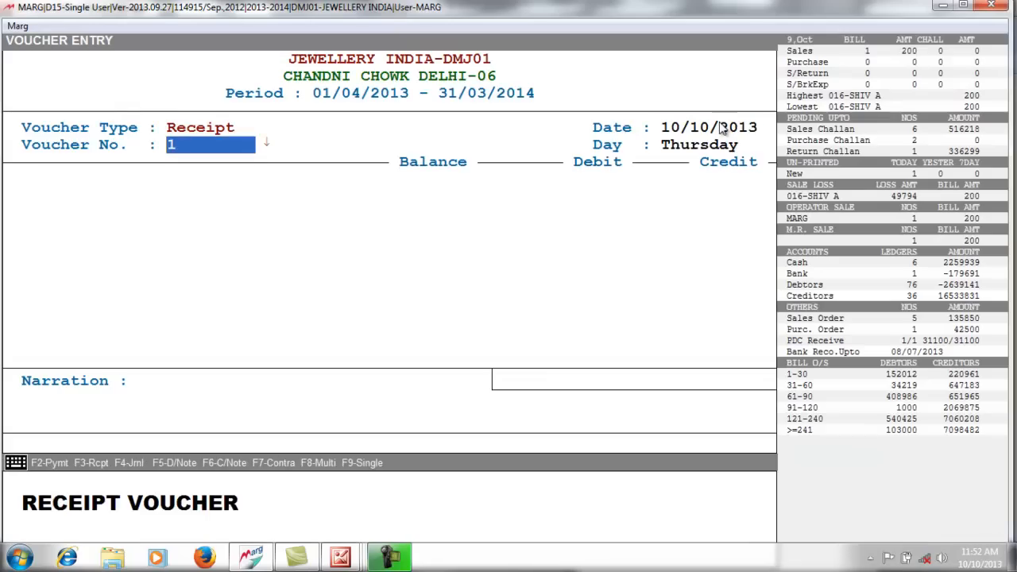
key(Return)
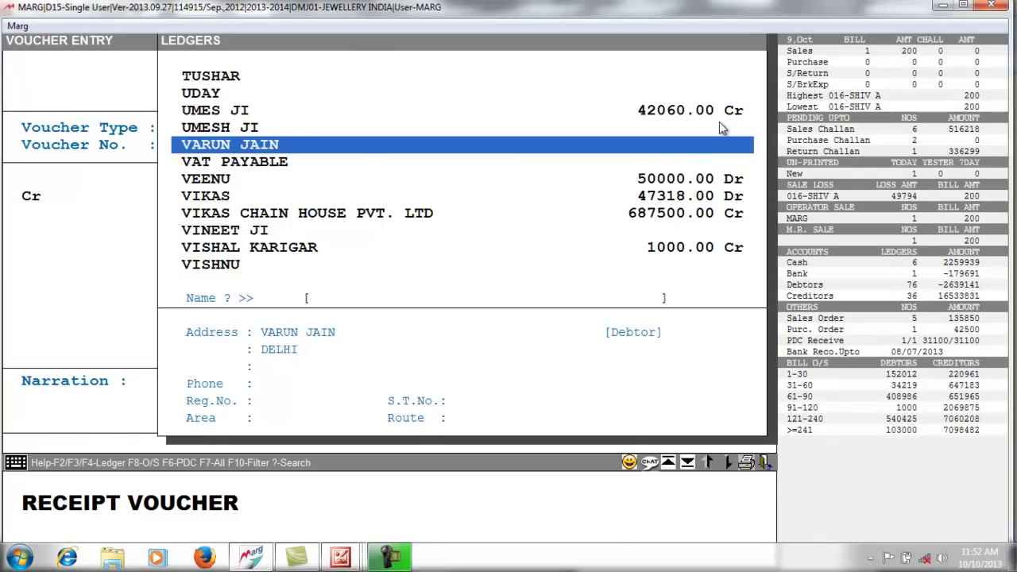
key(Return)
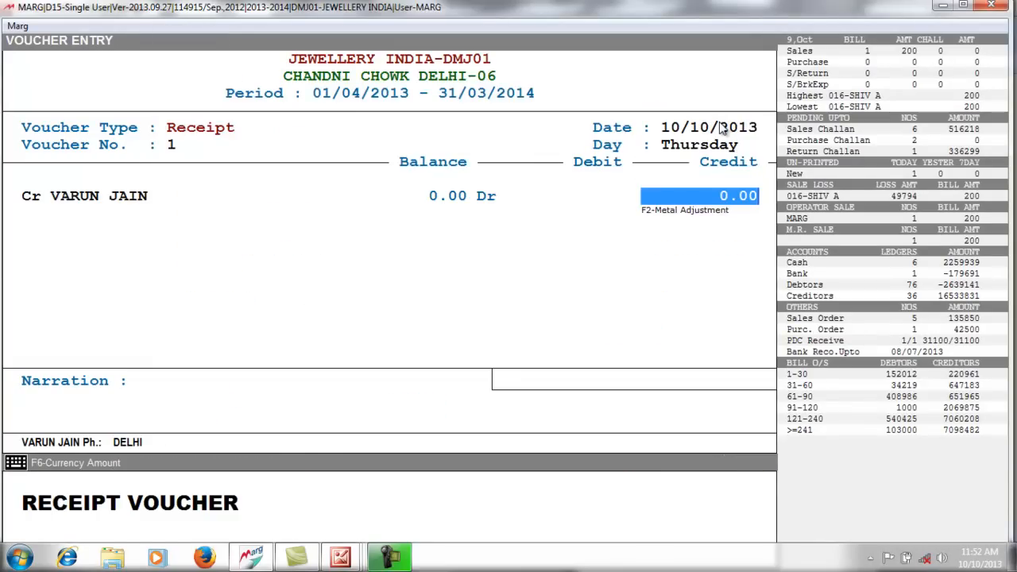
text(5000)
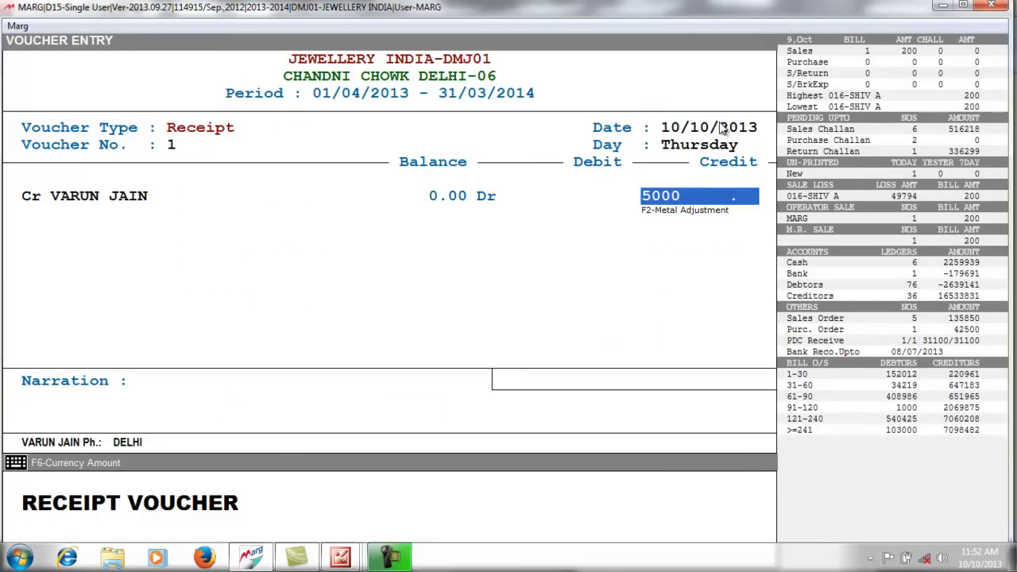
key(Return)
key(Return)
key(Return)
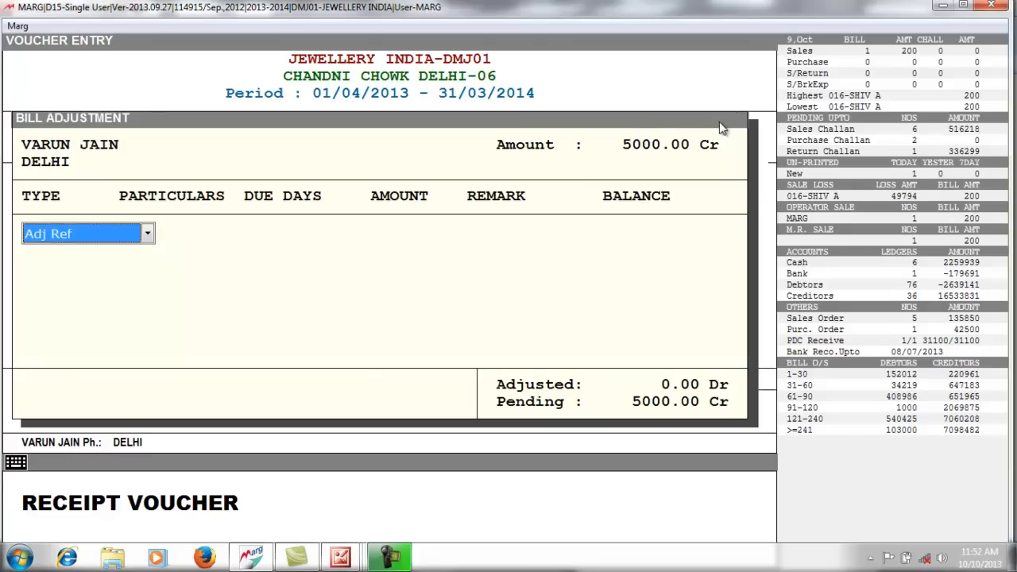
key(Down)
key(Return)
key(Return)
key(Return)
key(Return)
key(Return)
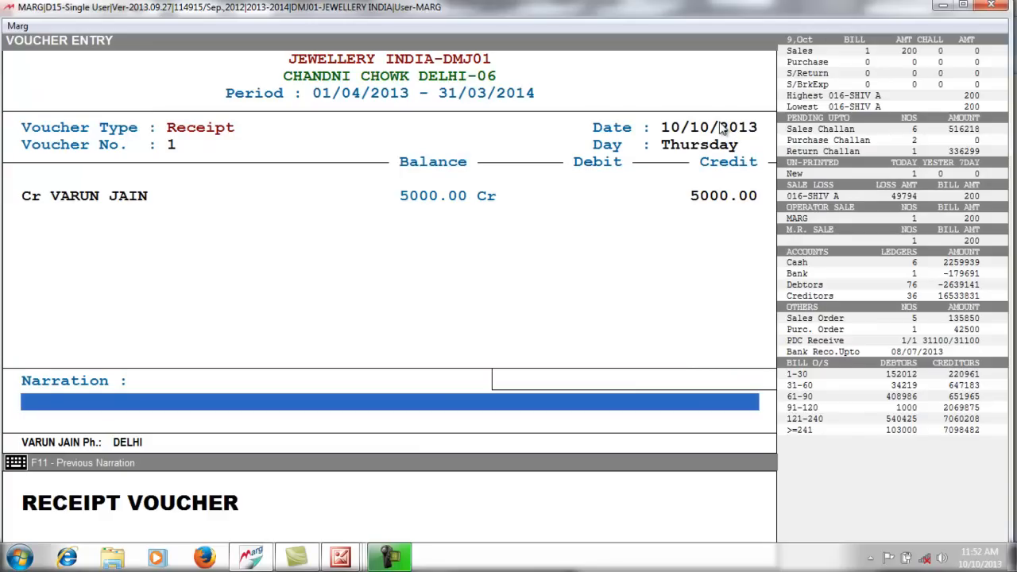
- Add narration 'AS PER ORDER ADVANCE', debit CASH 5000, and save the voucher
text(AS PER ORDER)
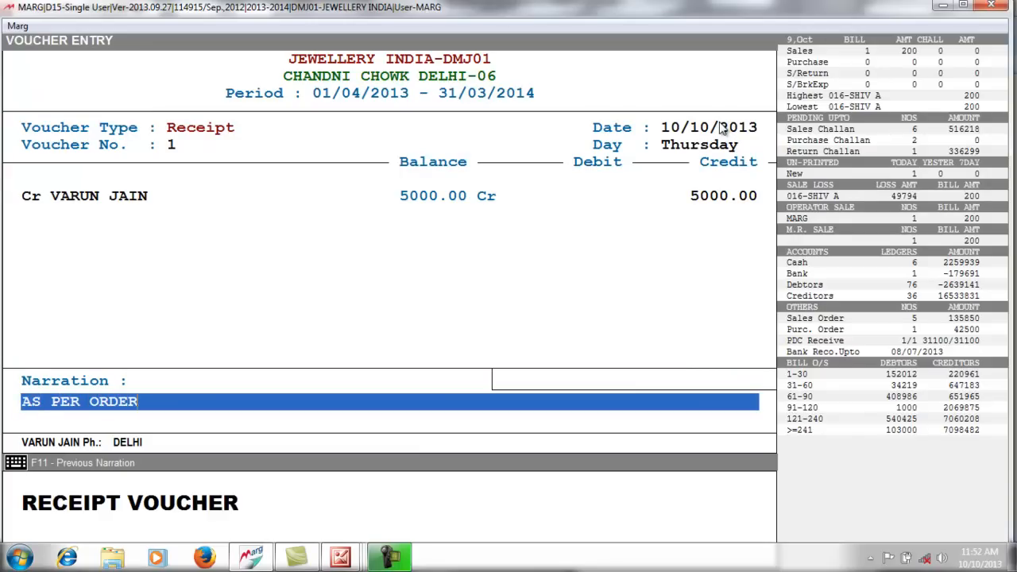
text( ADVANCE)
key(Return)
key(Return)
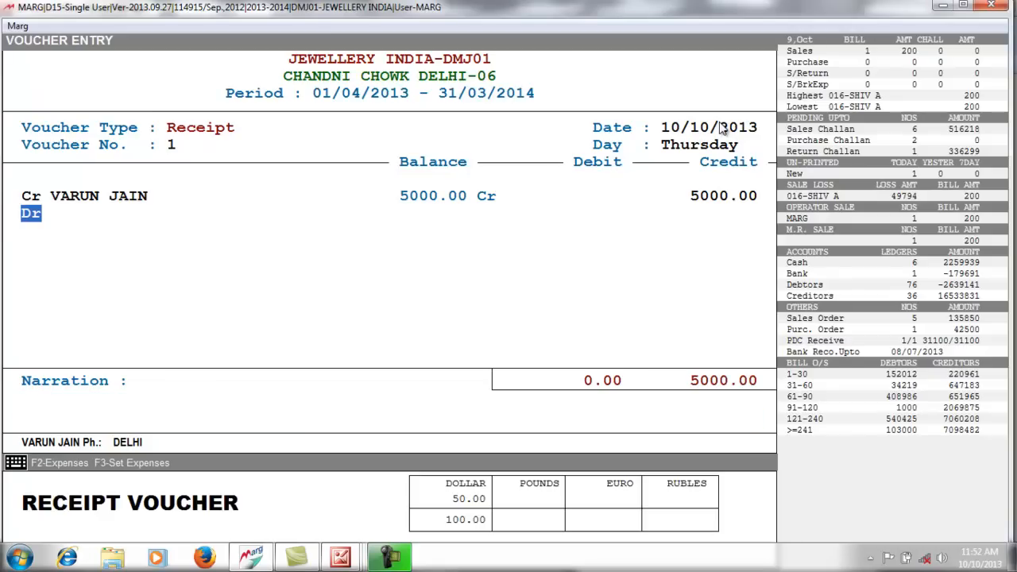
key(Return)
key(Return)
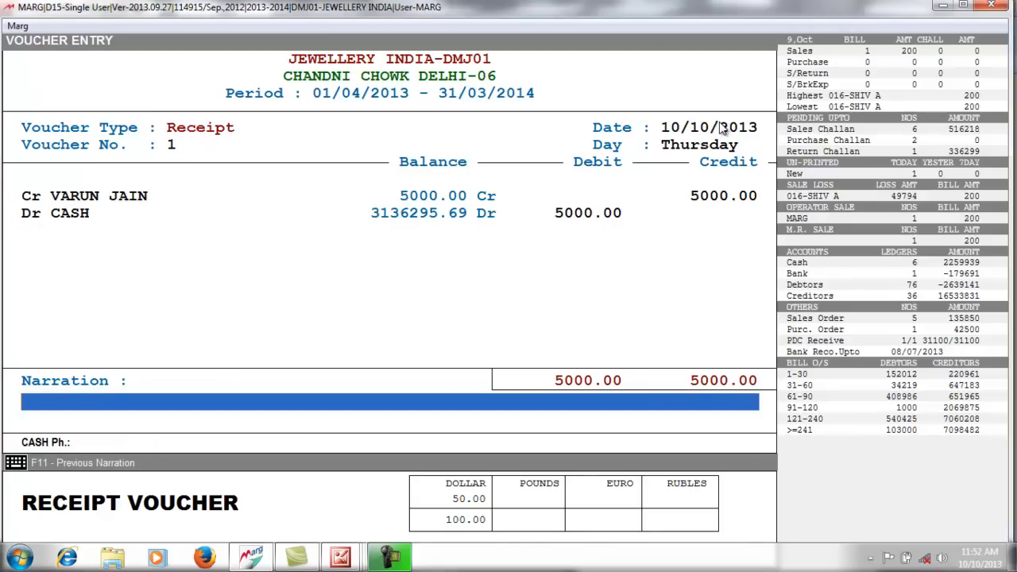
key(Return)
key(Return)
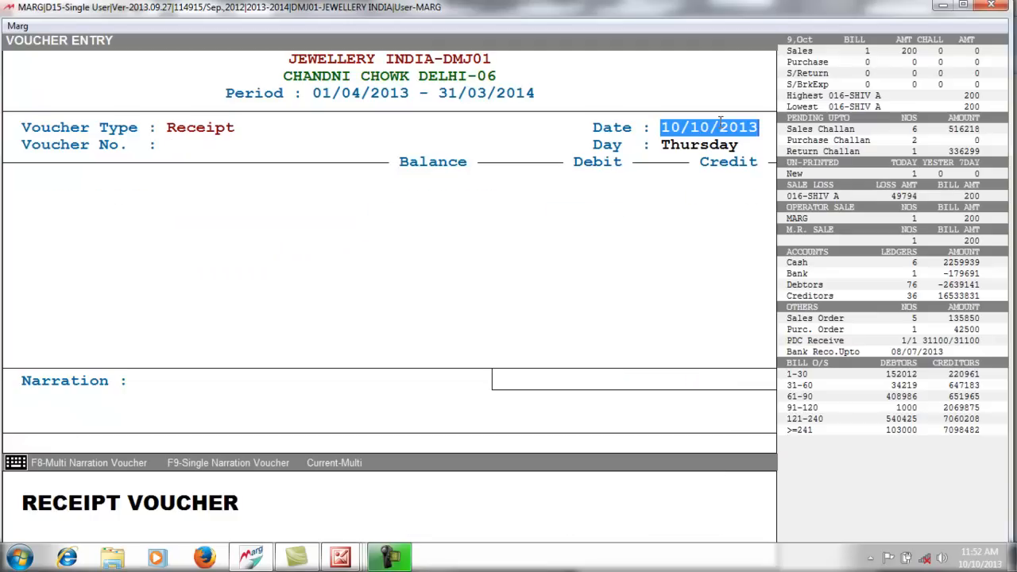
key(Escape)
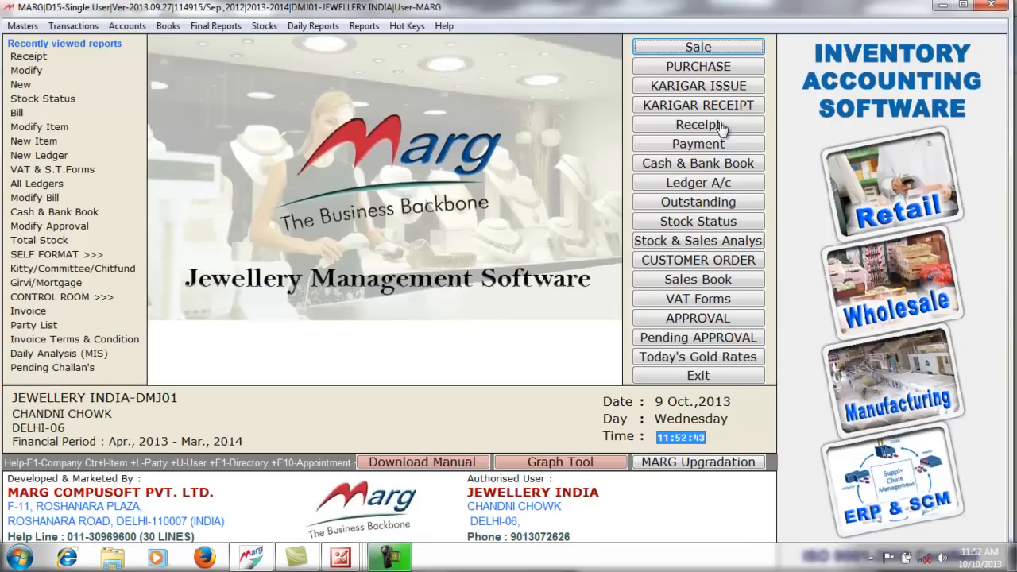
- Check the Cash & Bank Book, showing a Cash balance of 3136295.69 Dr
click(682, 168)
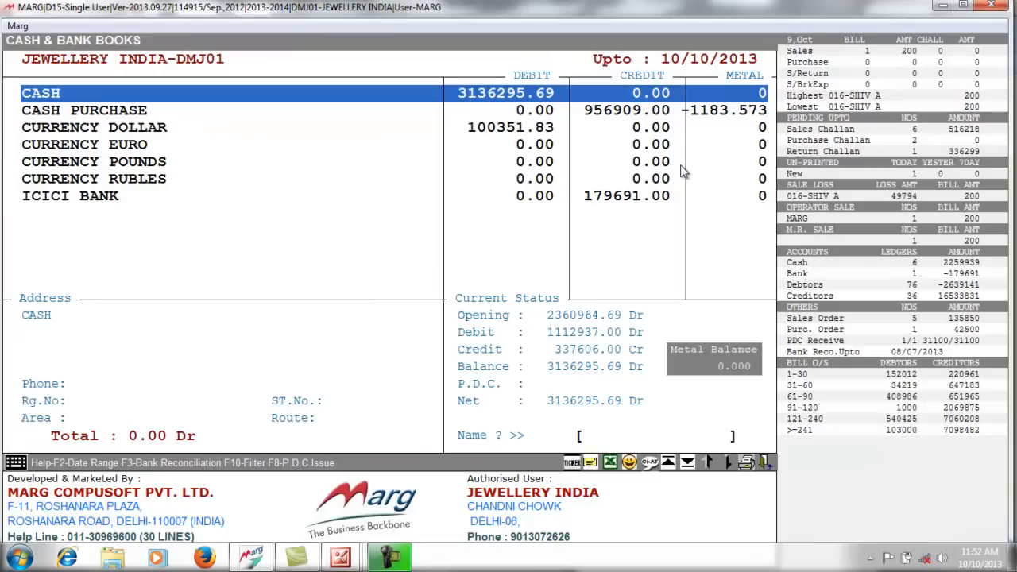
key(Escape)
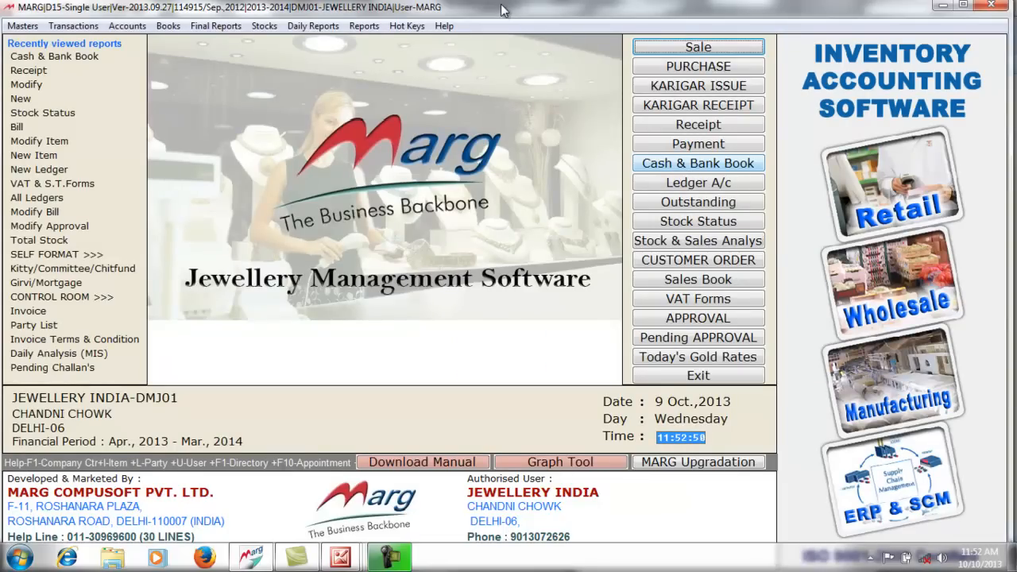
click(77, 27)
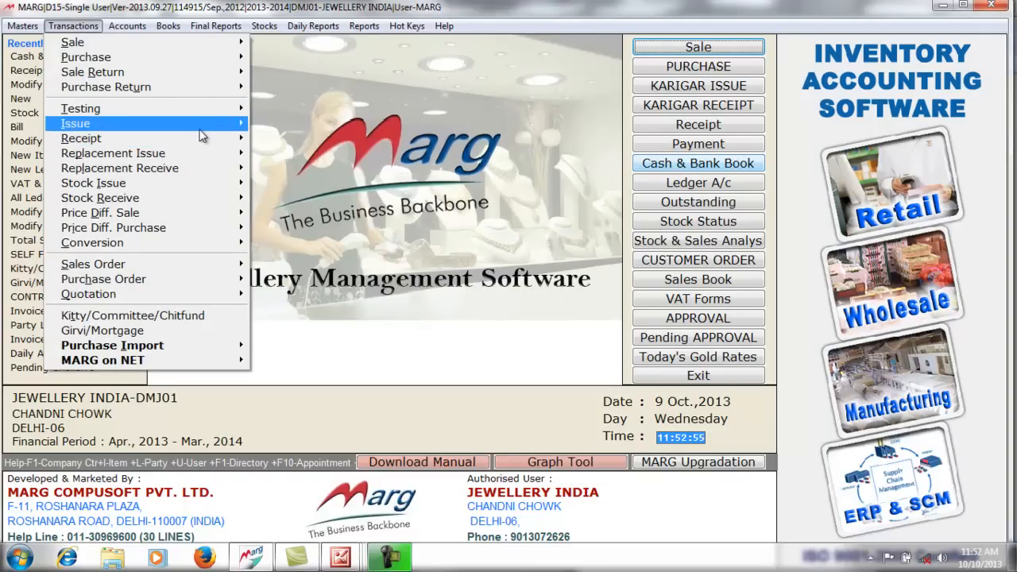
- Start a new Melter issue entry with today's date and open a blank New Ledger form
mouse_move(227, 125)
mouse_move(292, 129)
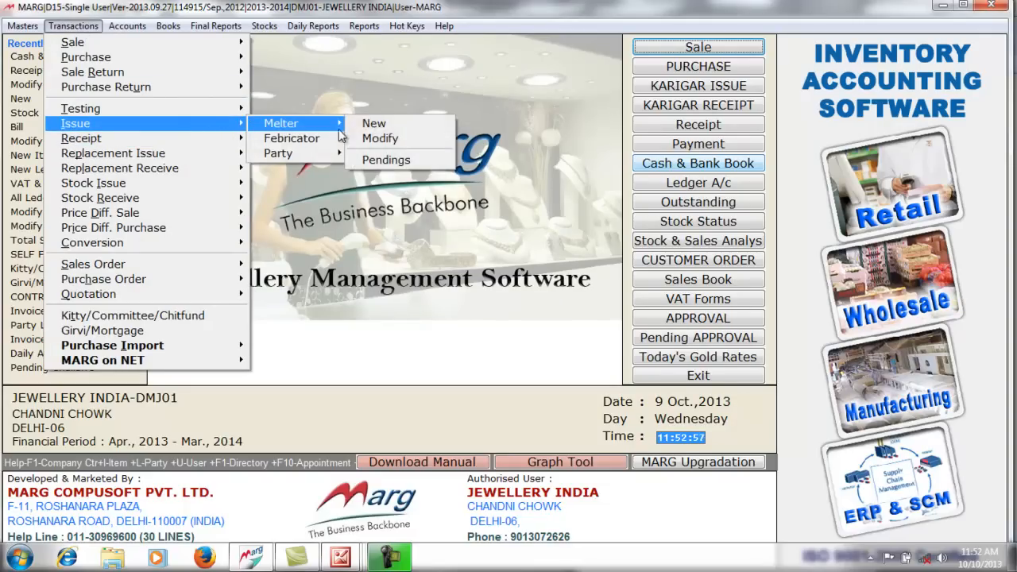
click(371, 127)
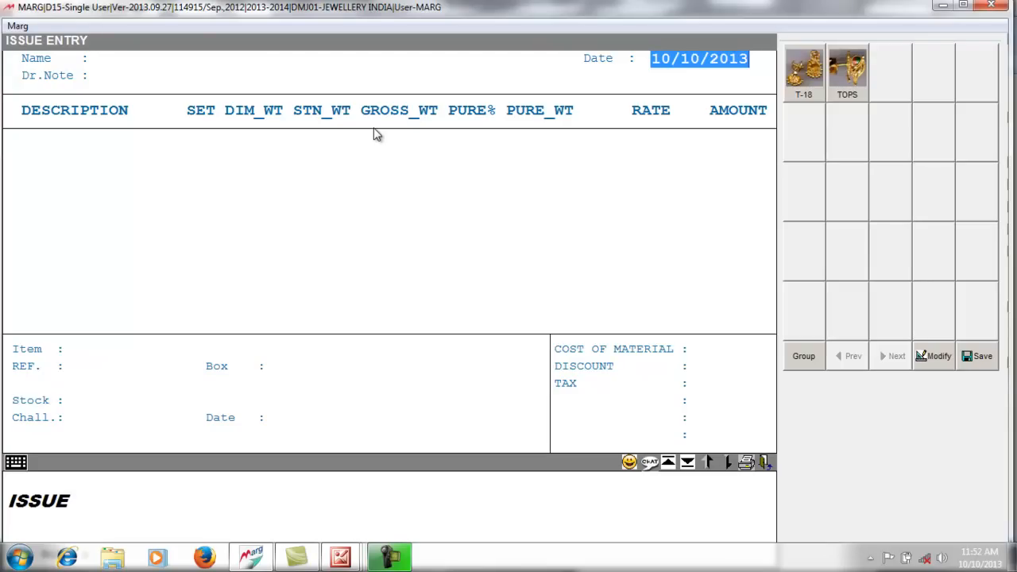
key(Return)
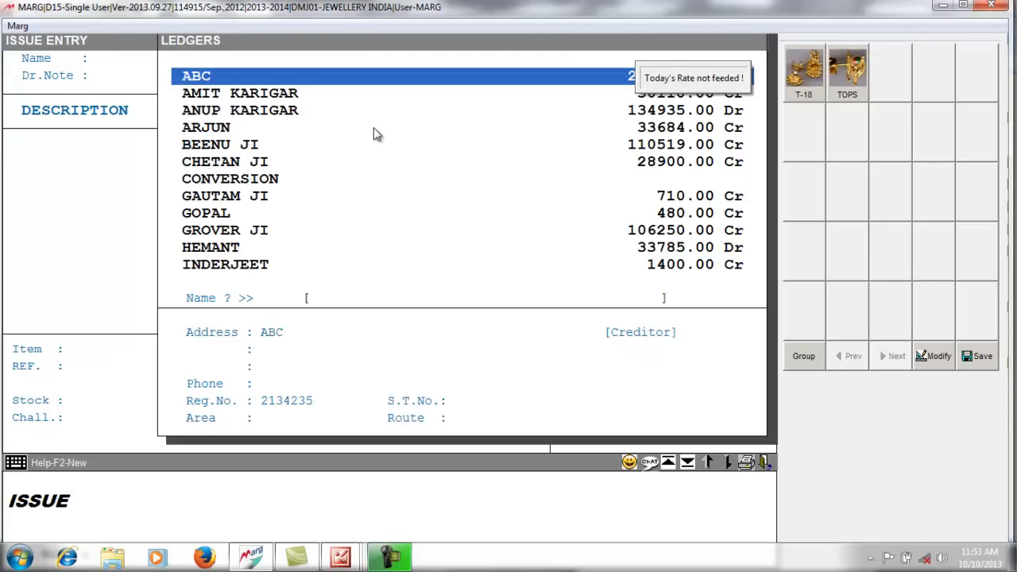
key(F2)
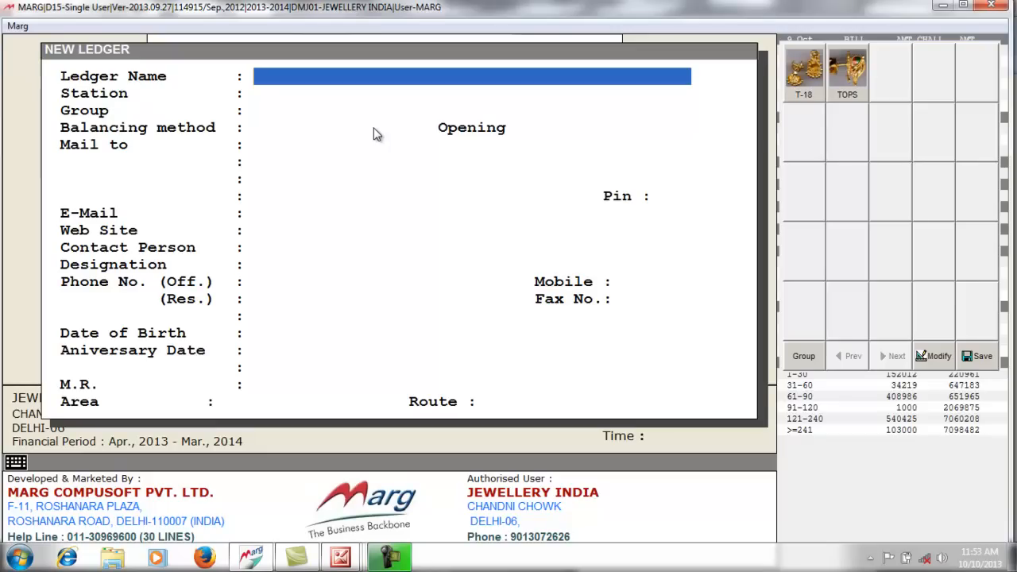
- Create the karigar's ledger with station DELHI under SUNDRY CREDITORS (KARIGAR)
text(TAPAN)
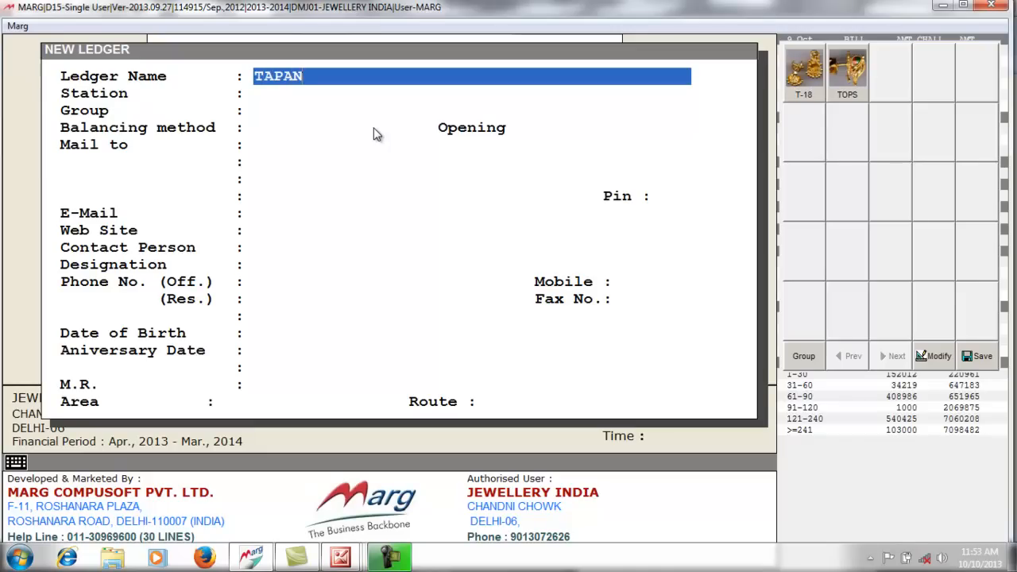
text( KARIGAR)
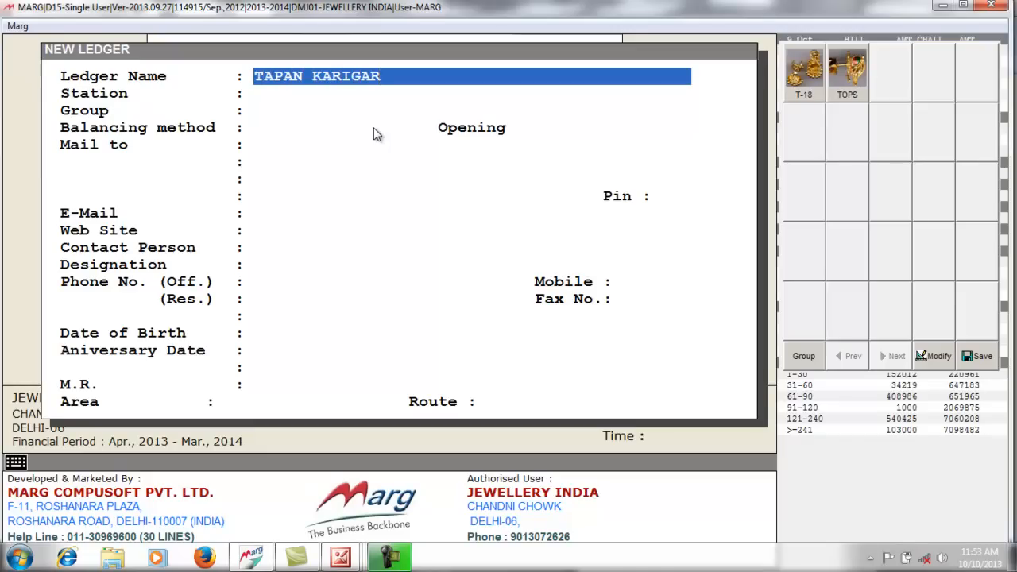
key(Return)
text(DELHI)
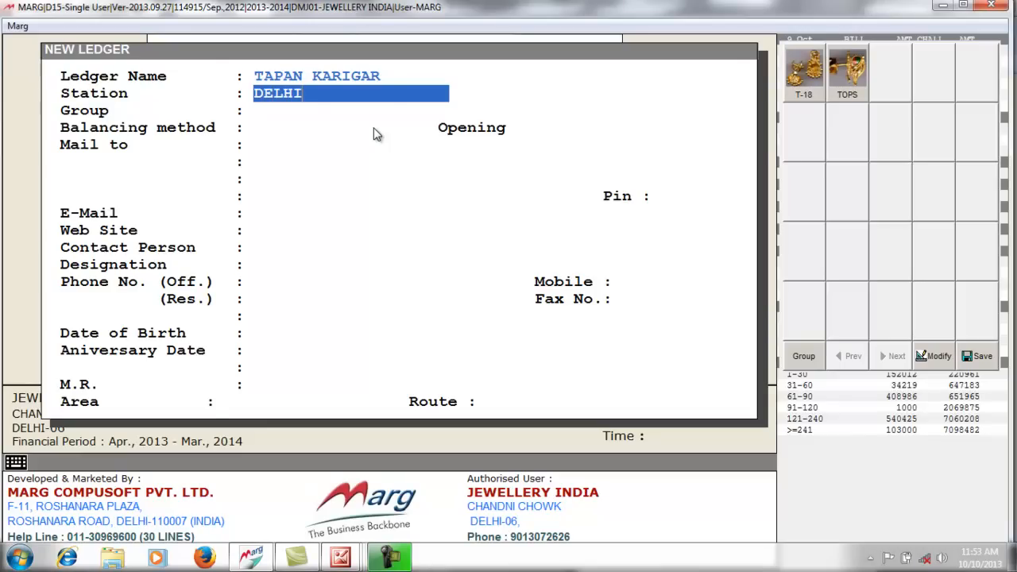
key(Return)
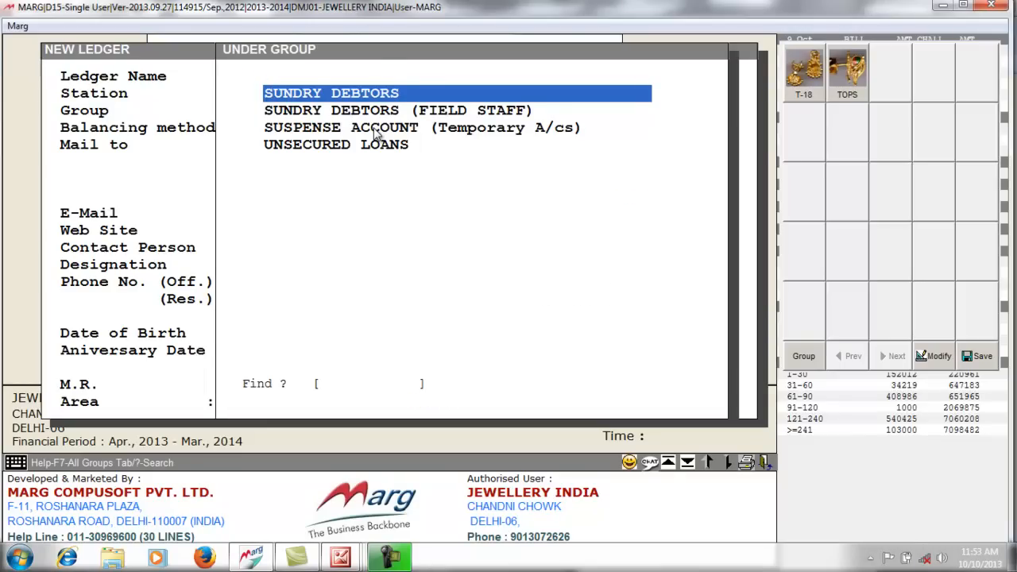
key(Up)
key(Up)
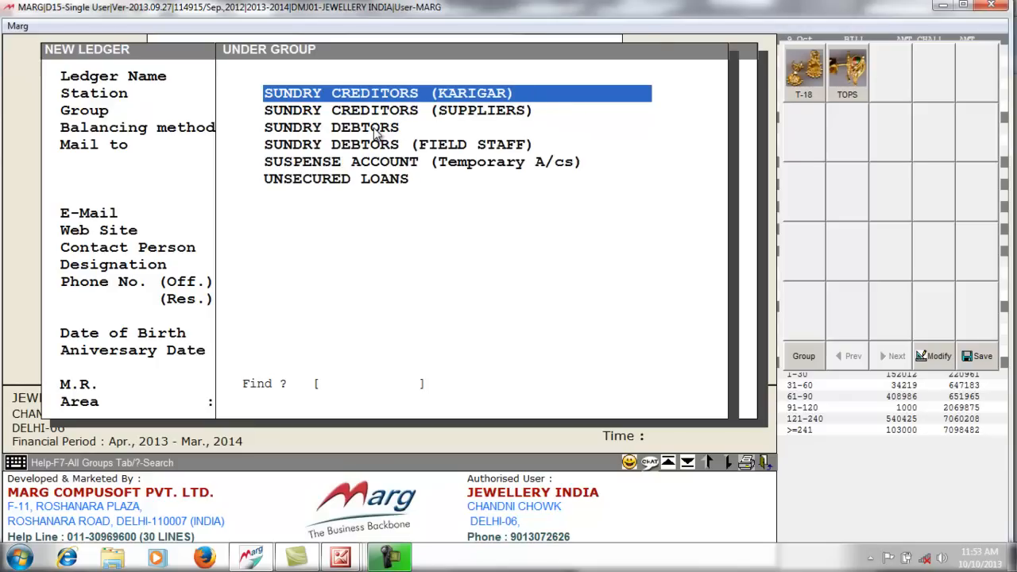
key(Return)
key(Return)
key(Return)
key(Return)
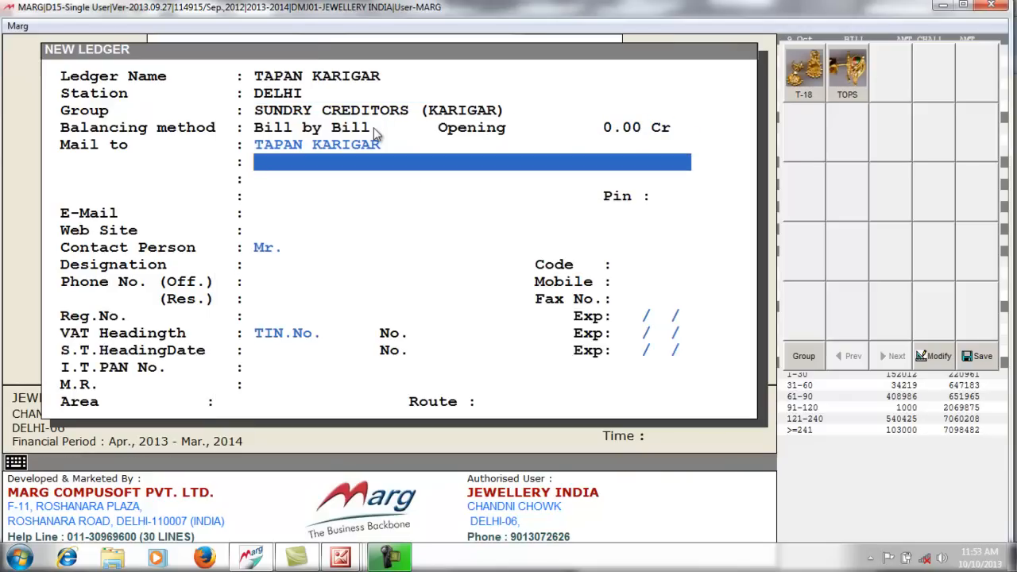
key(ctrl+w)
key(Return)
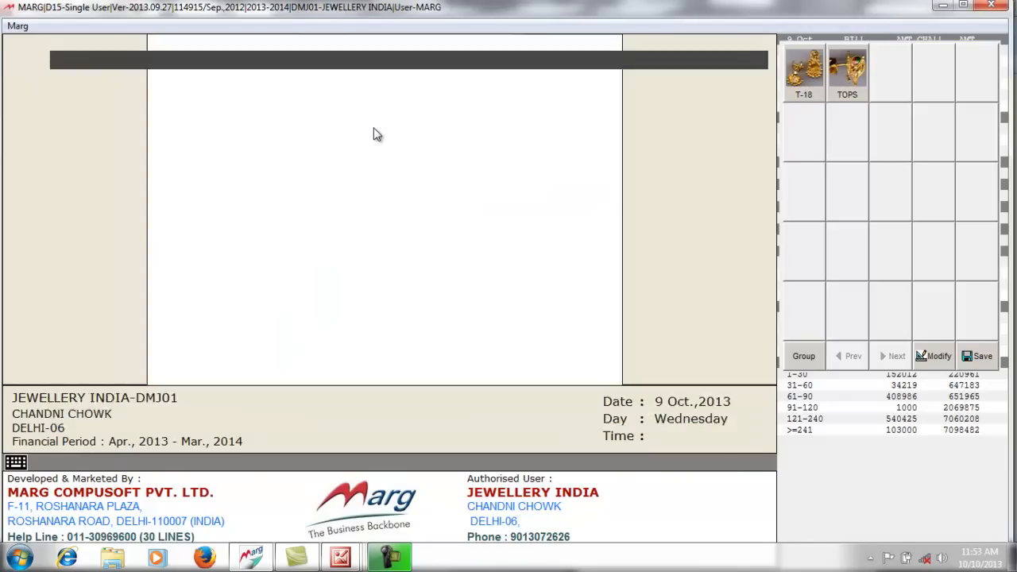
key(Escape)
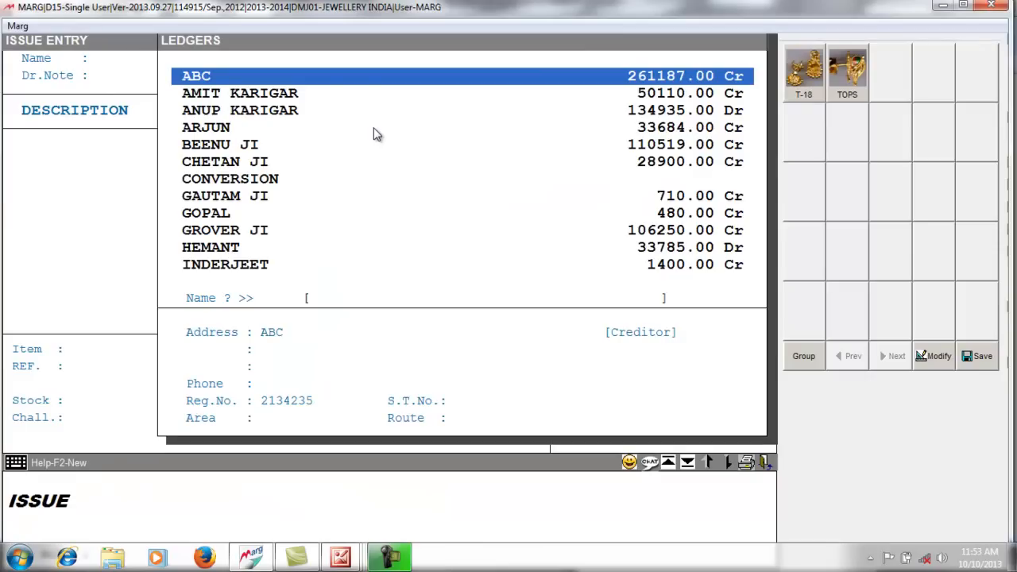
- Select the new karigar as the issue party and pick pure gold barcode PU0016
text(TAP)
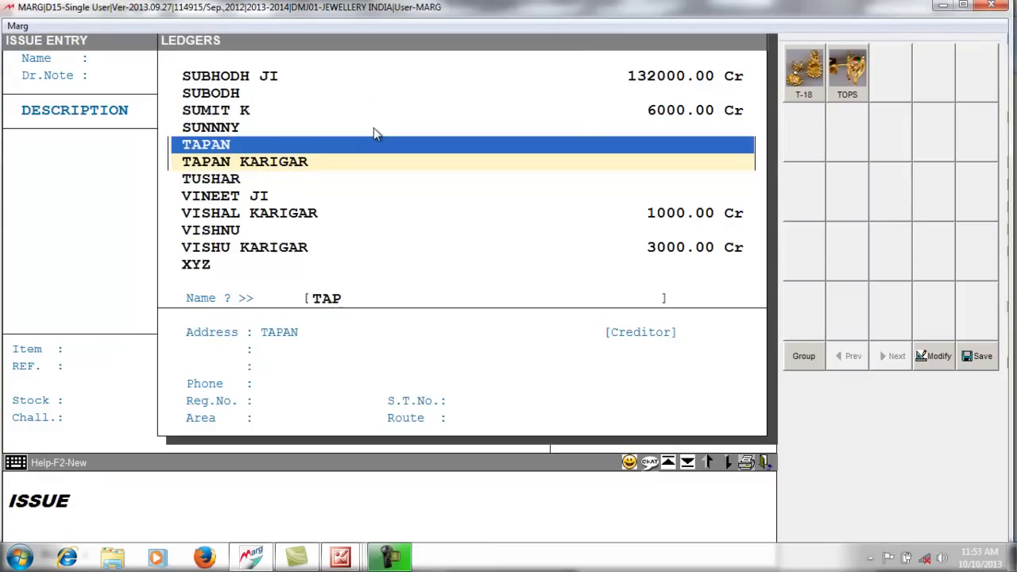
key(Down)
key(Return)
key(Return)
text(PURE)
key(Return)
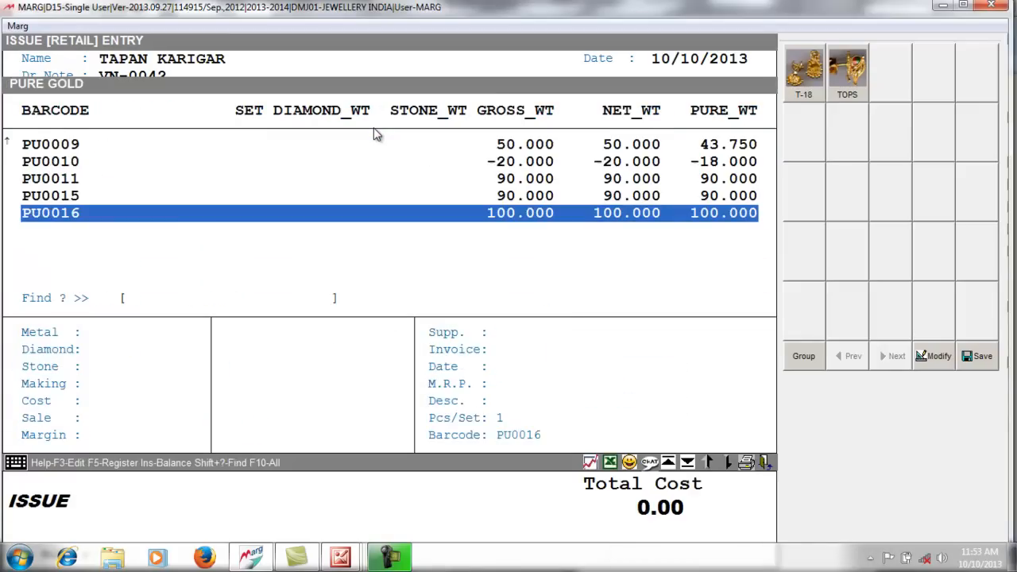
key(Return)
key(Return)
key(Return)
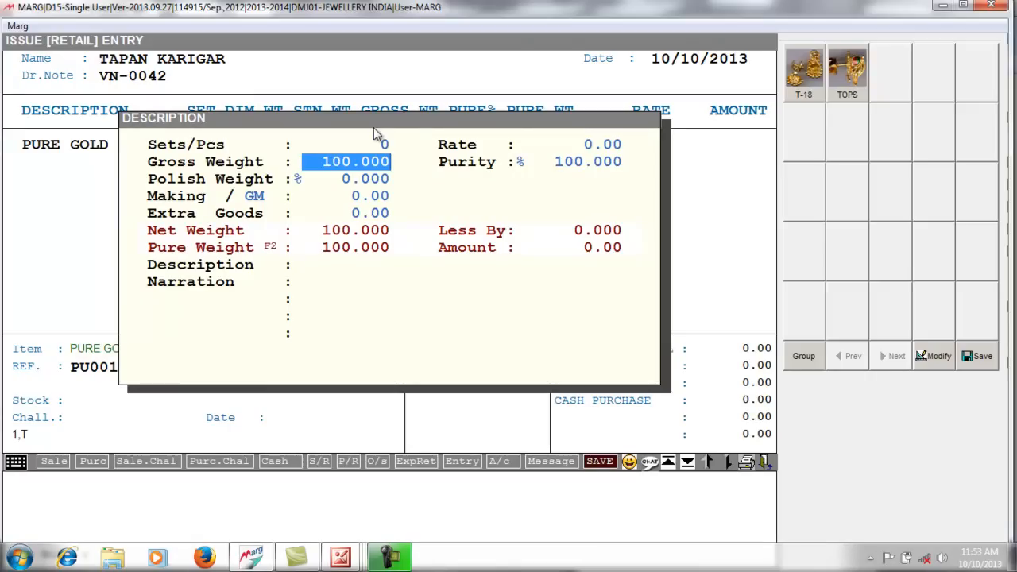
- Enter the PURE GOLD line at 6.000 gross weight with description TOPS
text(6)
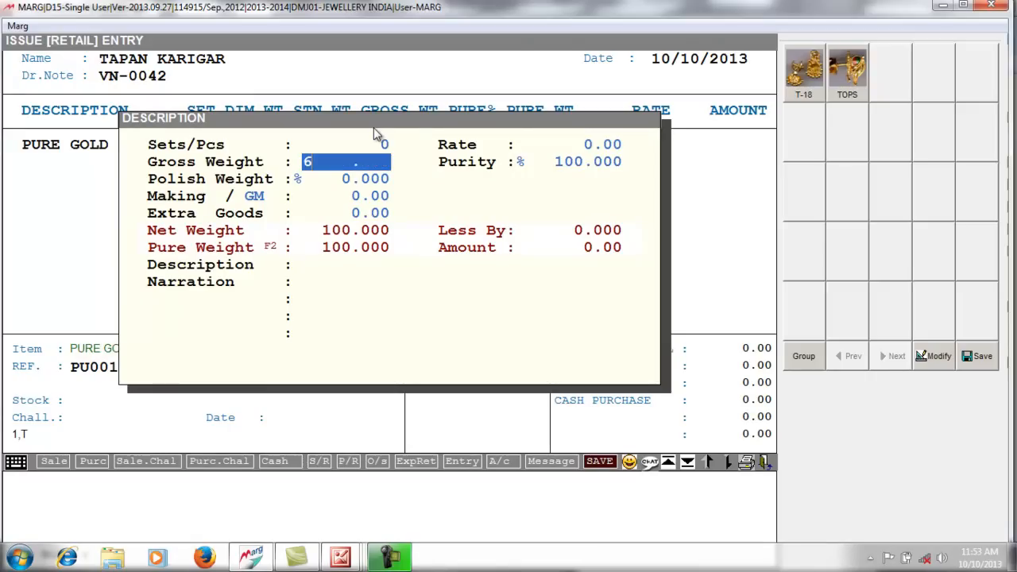
key(Return)
key(Return)
key(Return)
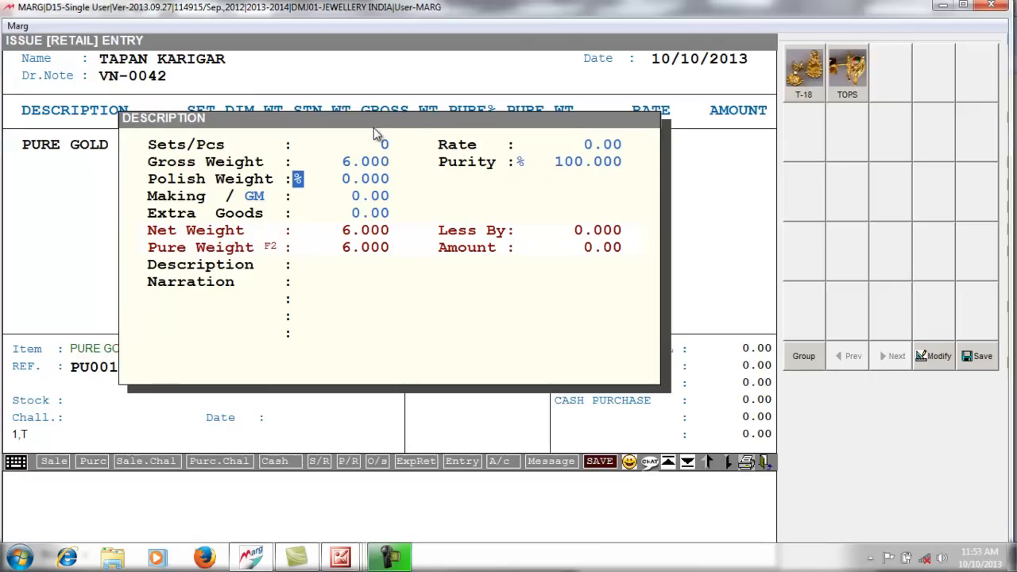
key(Return)
key(Return)
key(Return)
key(Return)
key(Return)
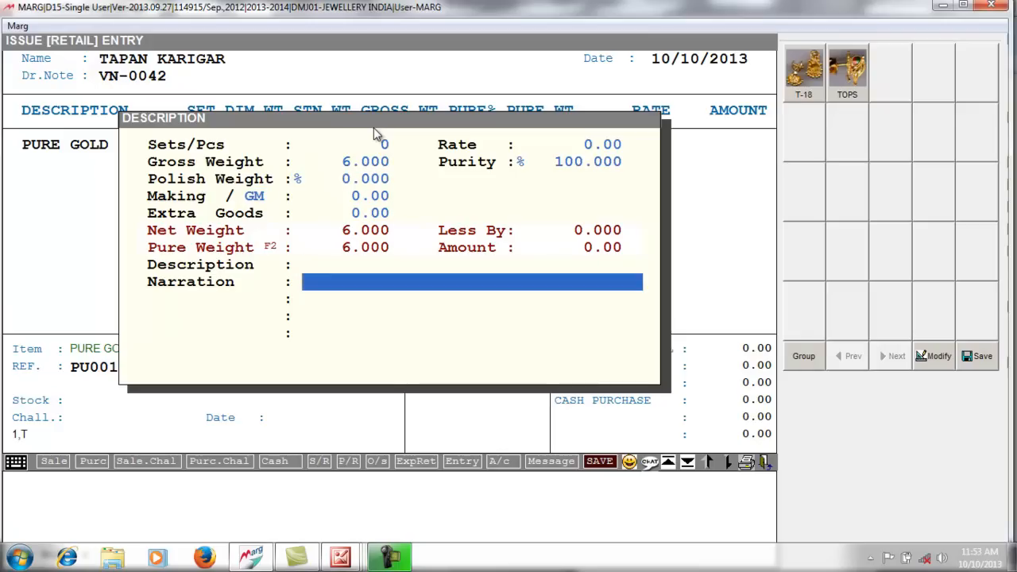
key(Up)
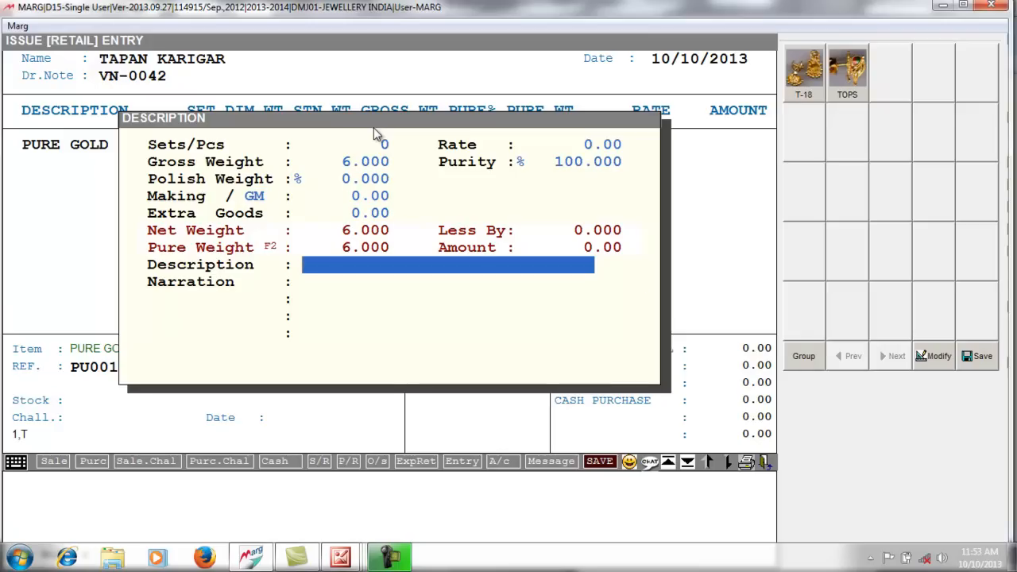
text(TOPS)
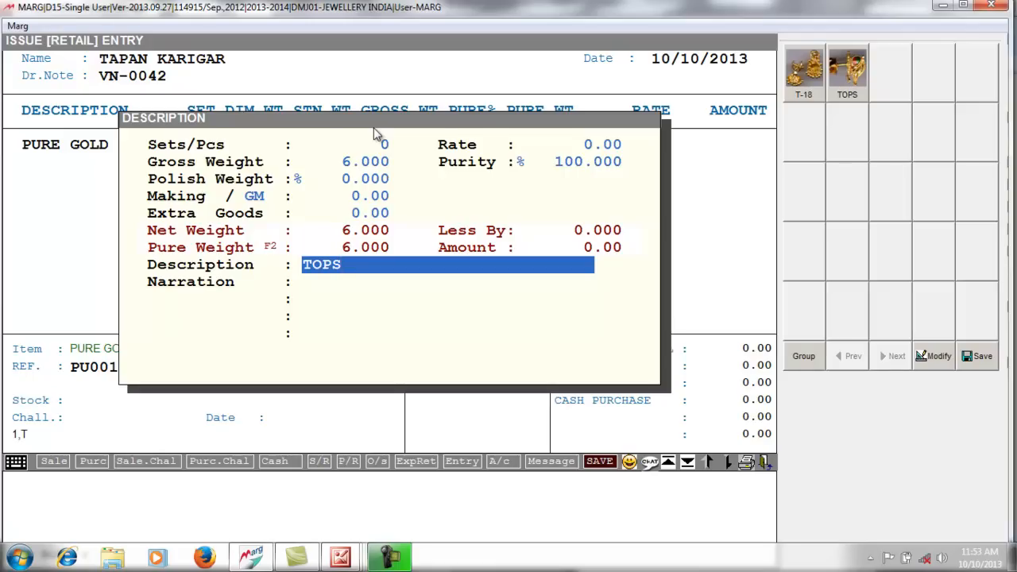
key(Return)
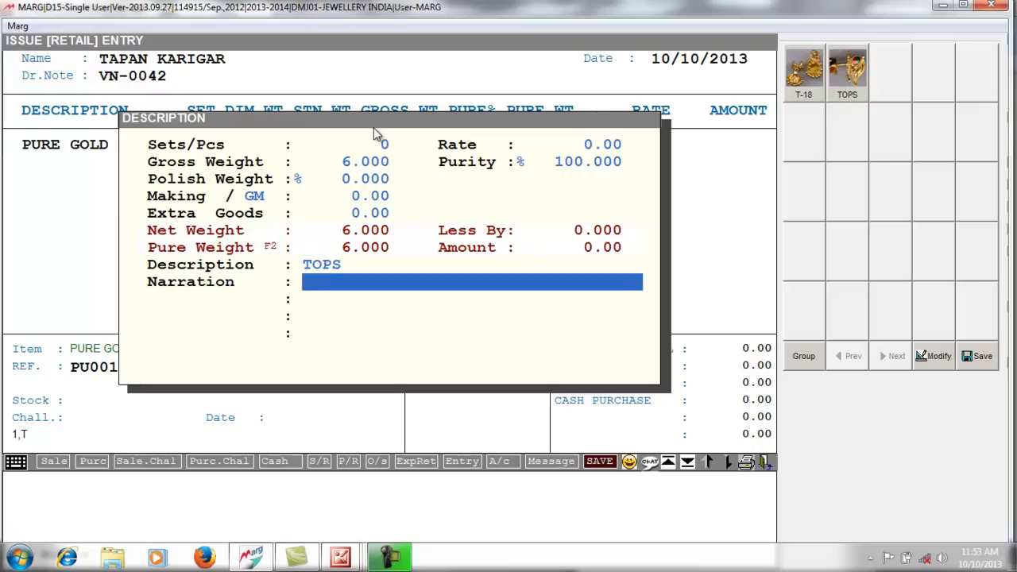
key(Return)
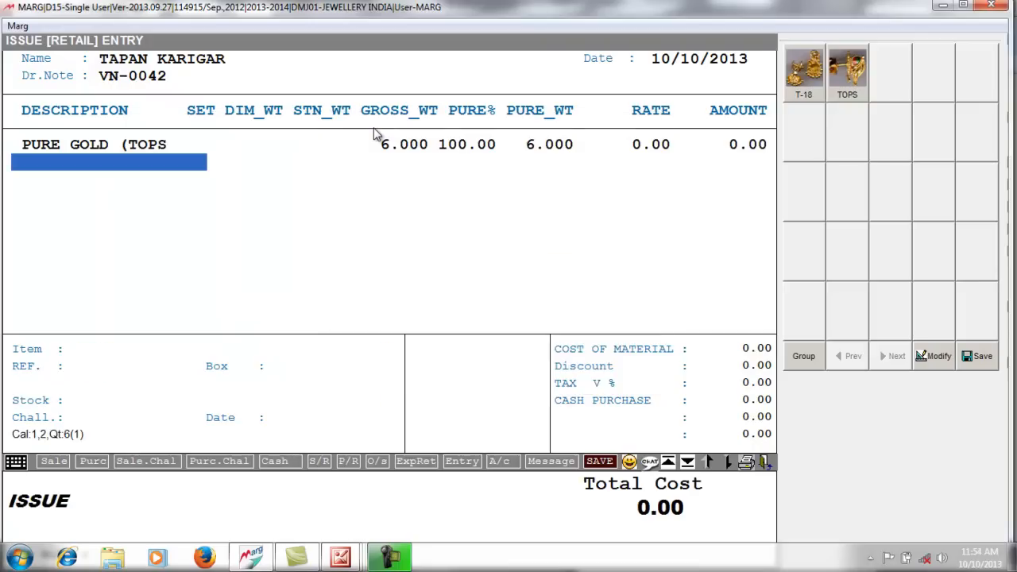
key(Return)
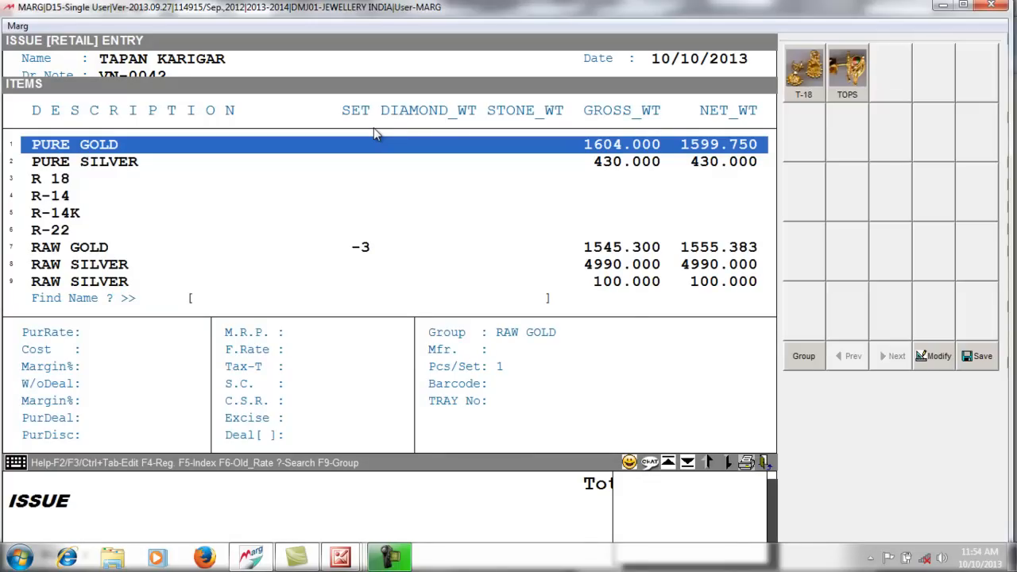
- Add item STAR from barcode ST0005 and open its diamond detail
text(STA)
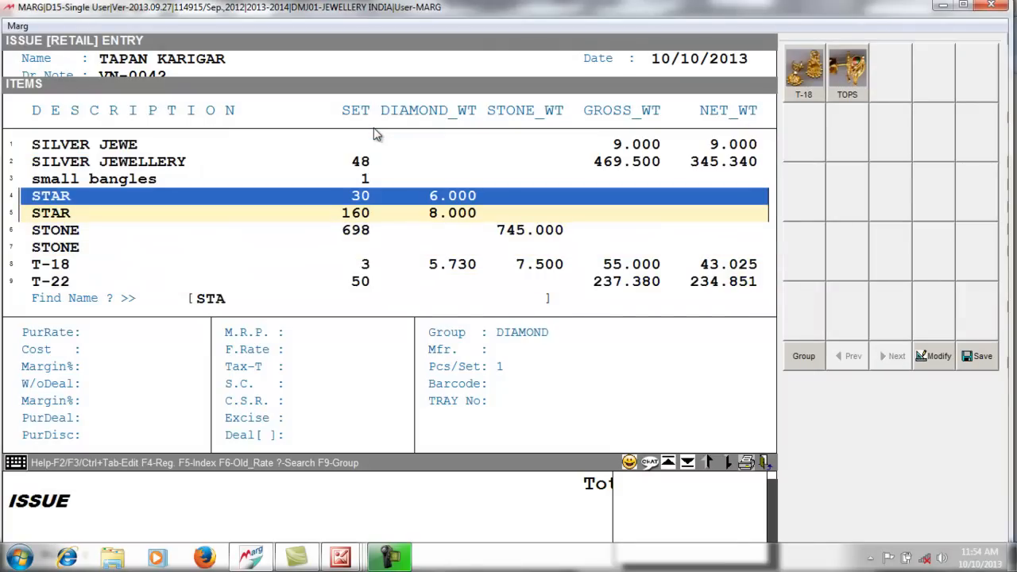
key(Return)
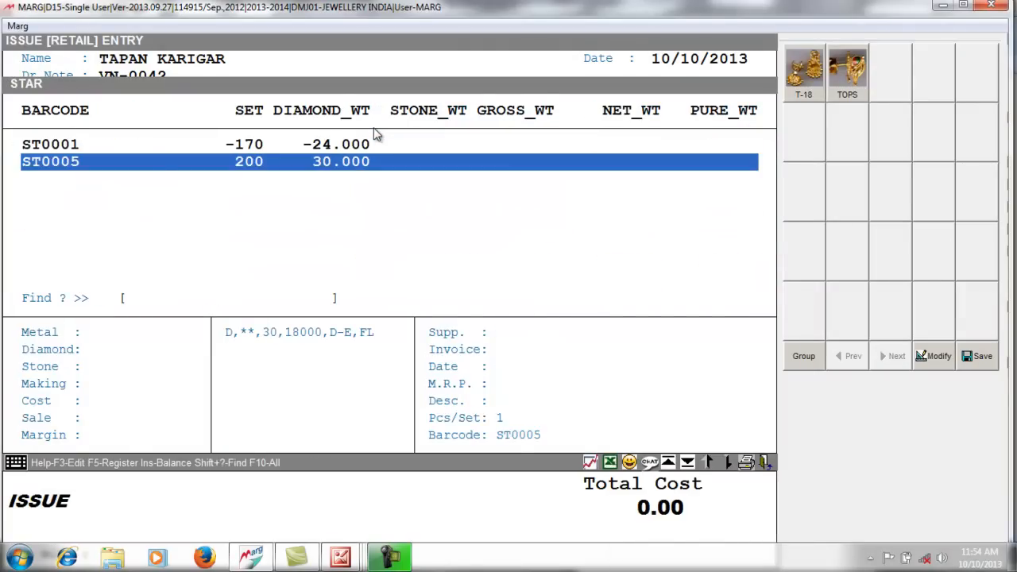
key(Return)
key(Return)
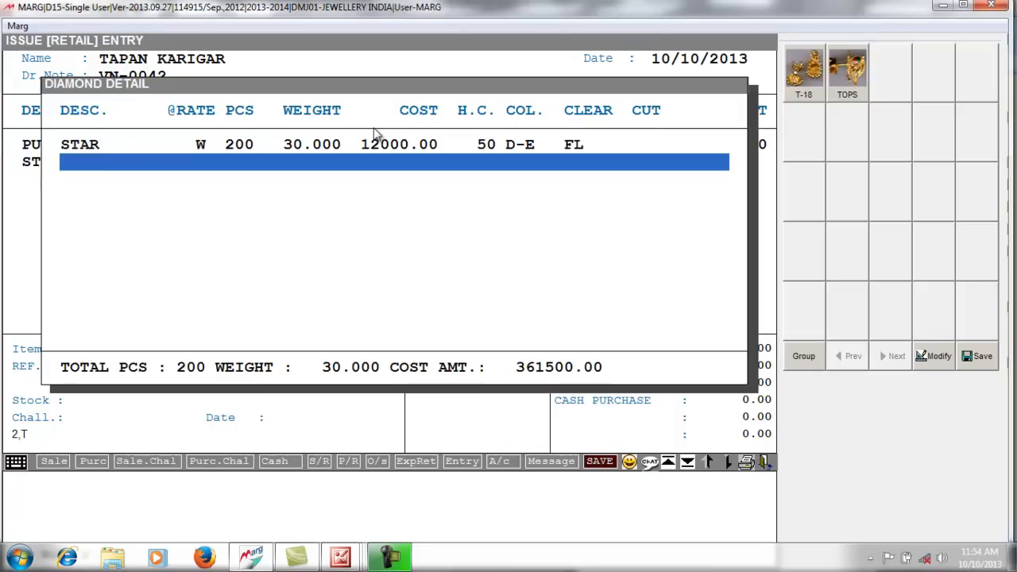
key(Up)
key(Return)
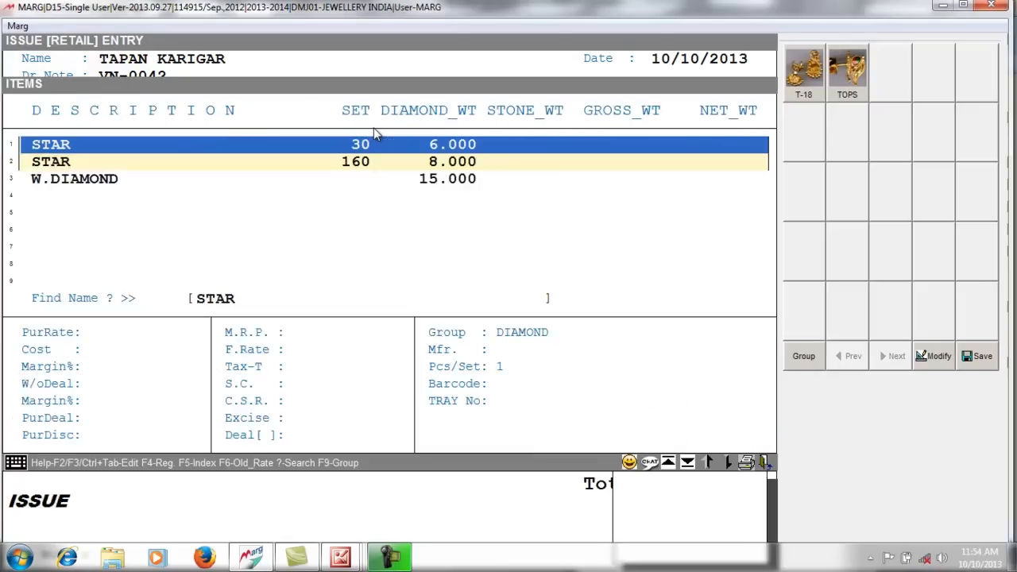
key(Return)
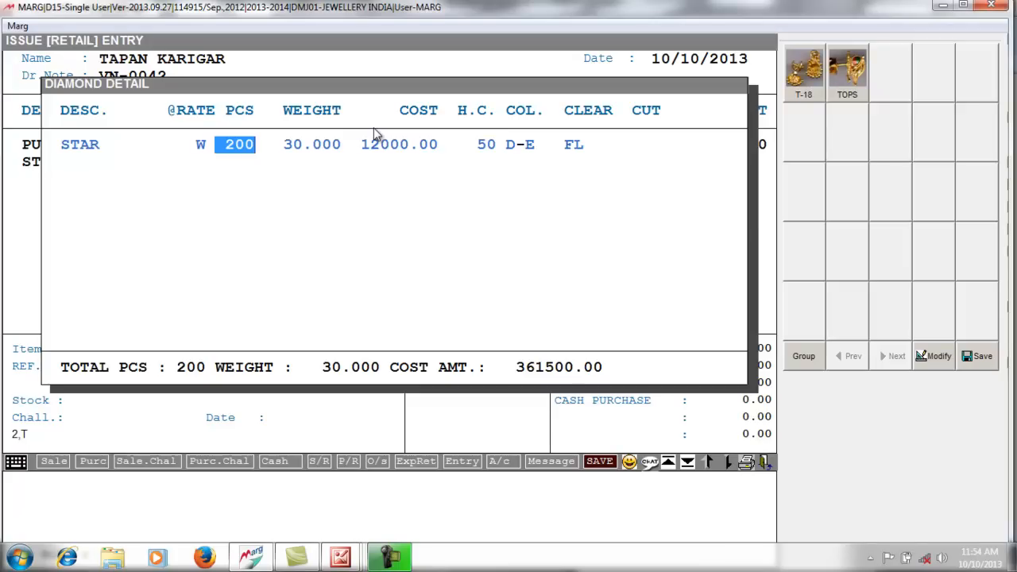
- Set the STAR row to 10 pieces, weight 3.000, cost 0 and handling charge 0
text(10)
key(Return)
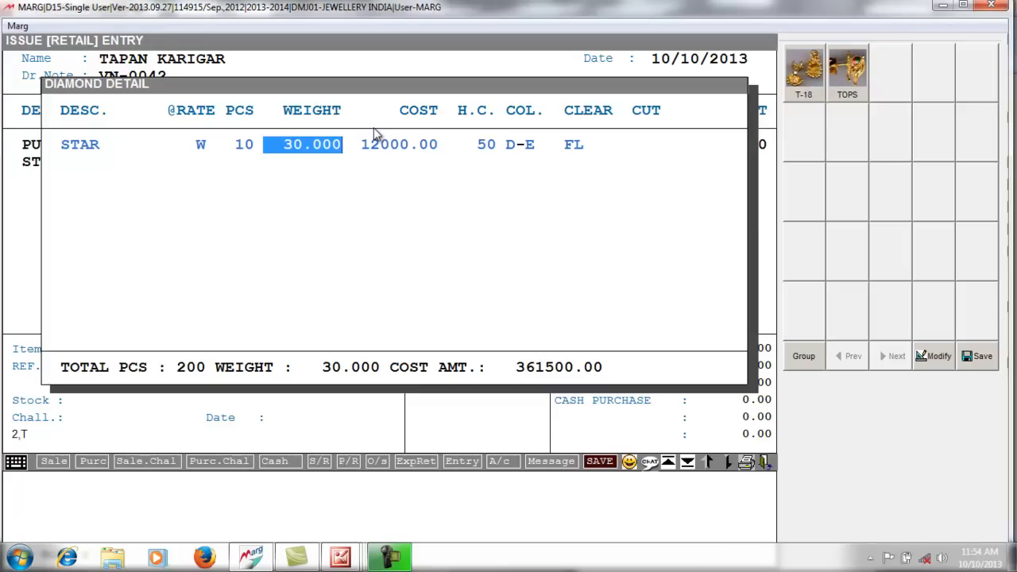
text(3    .)
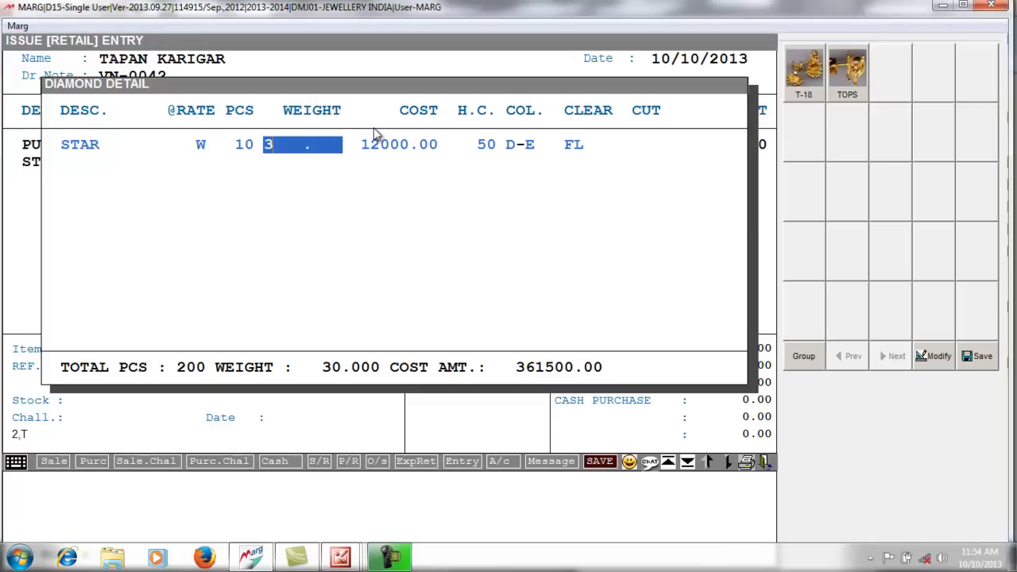
key(Return)
text(0)
key(Return)
key(Return)
key(Left)
text(0)
key(Return)
key(Return)
key(Return)
key(Return)
key(Return)
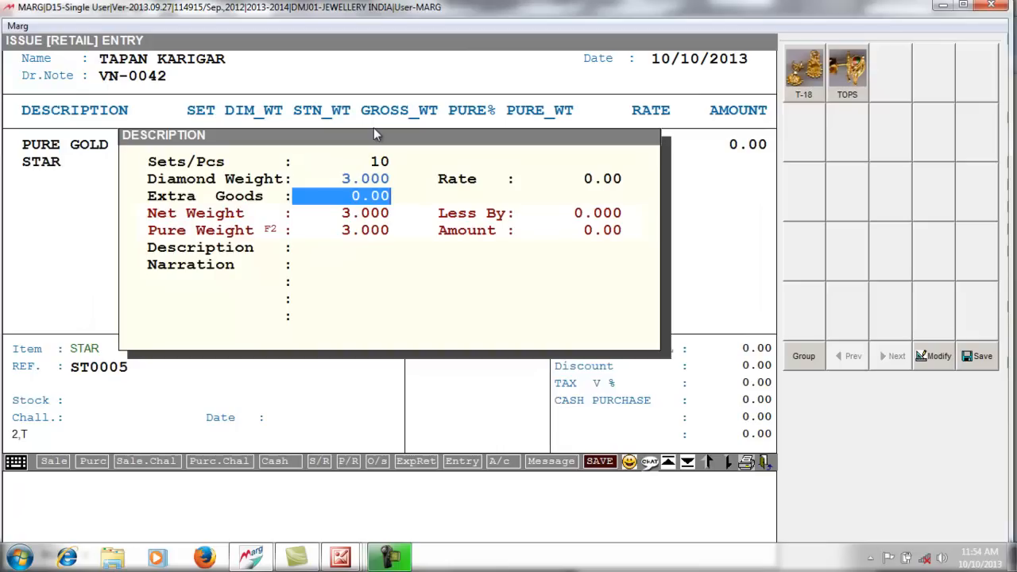
key(Return)
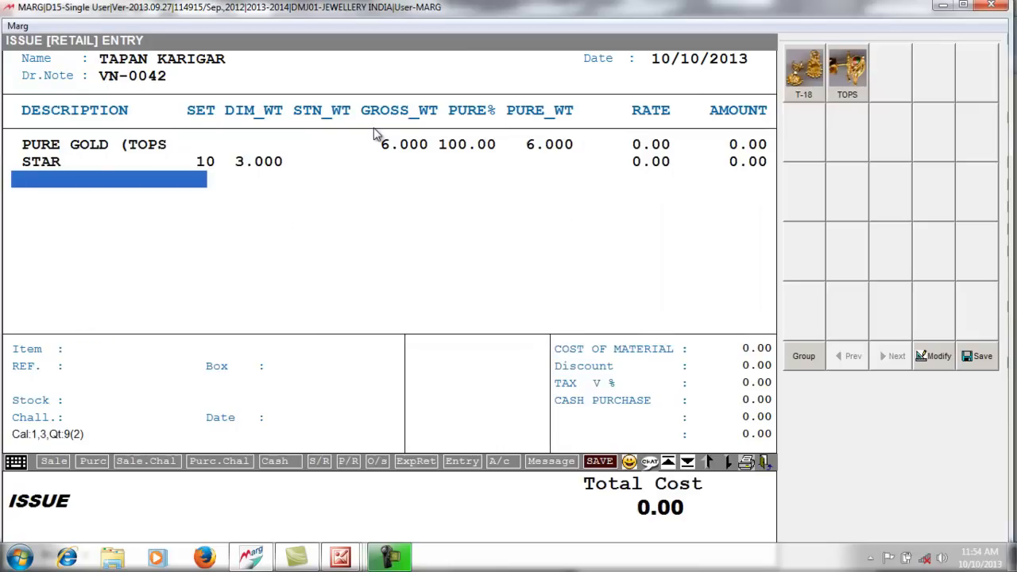
- Add STONE from barcode ST0004 with 20 pieces, weight 20 and cost 0
key(Return)
text(STON)
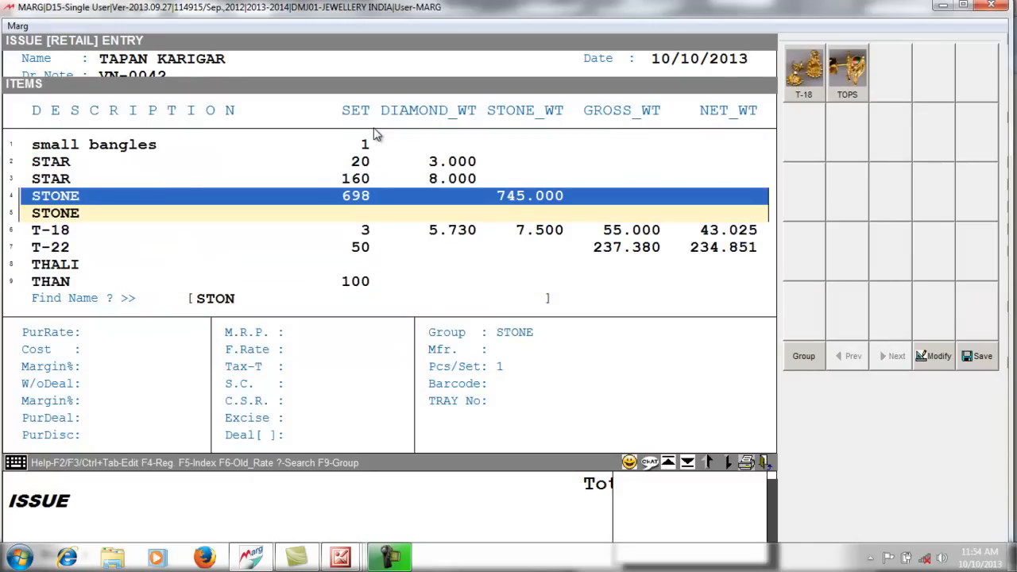
key(Return)
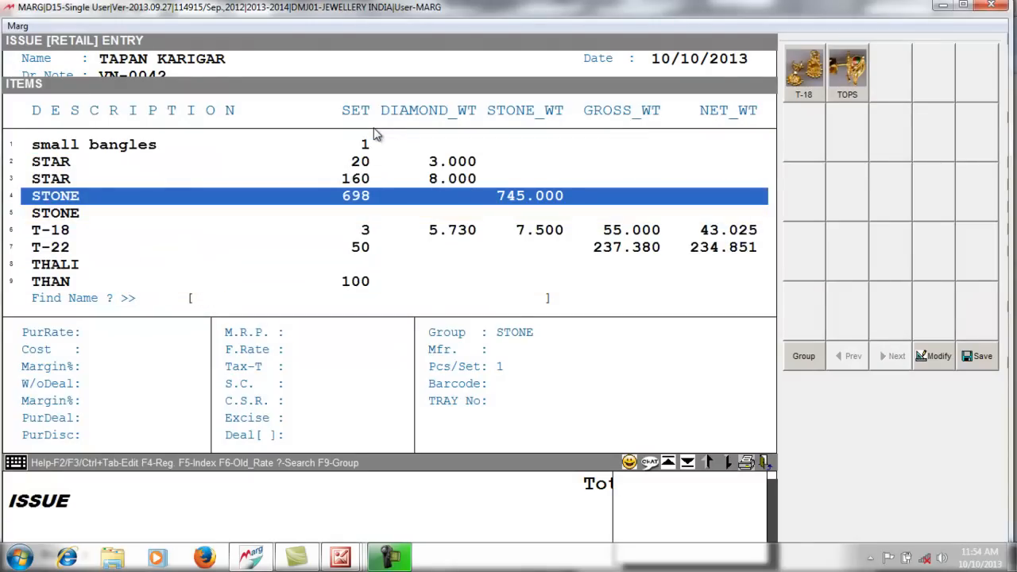
text(STONE)
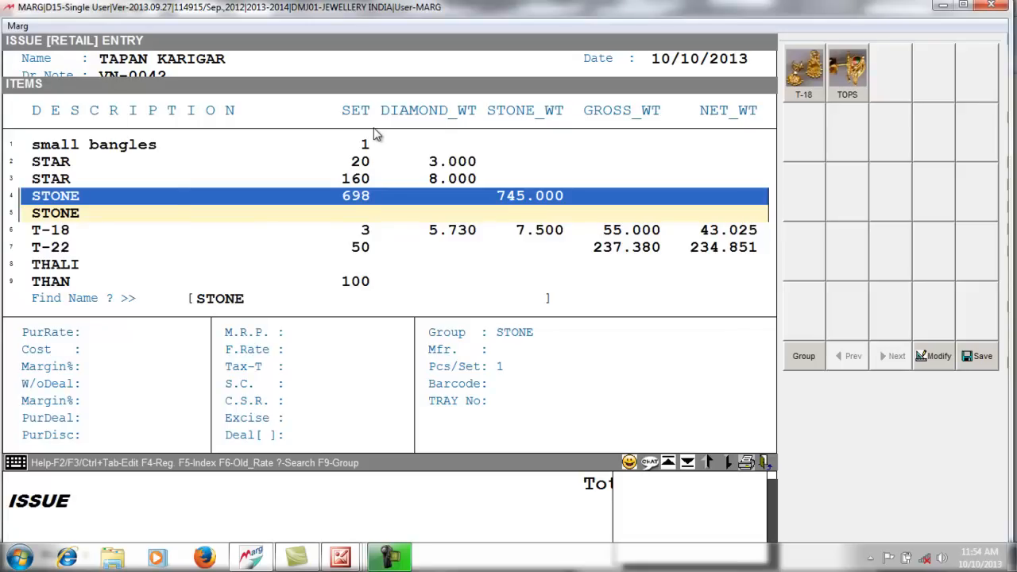
key(Return)
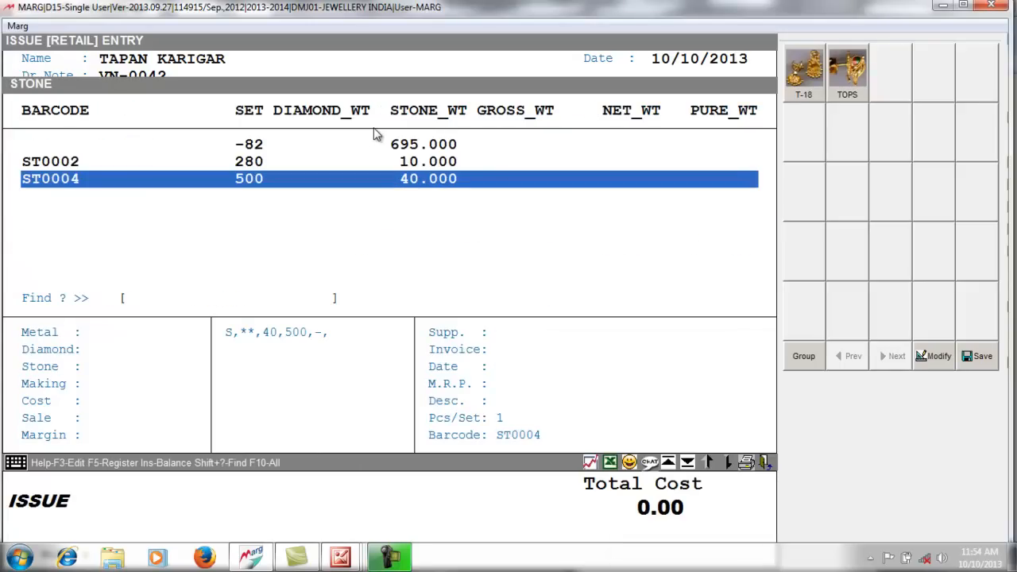
key(Return)
key(Return)
key(Up)
key(Return)
text(20)
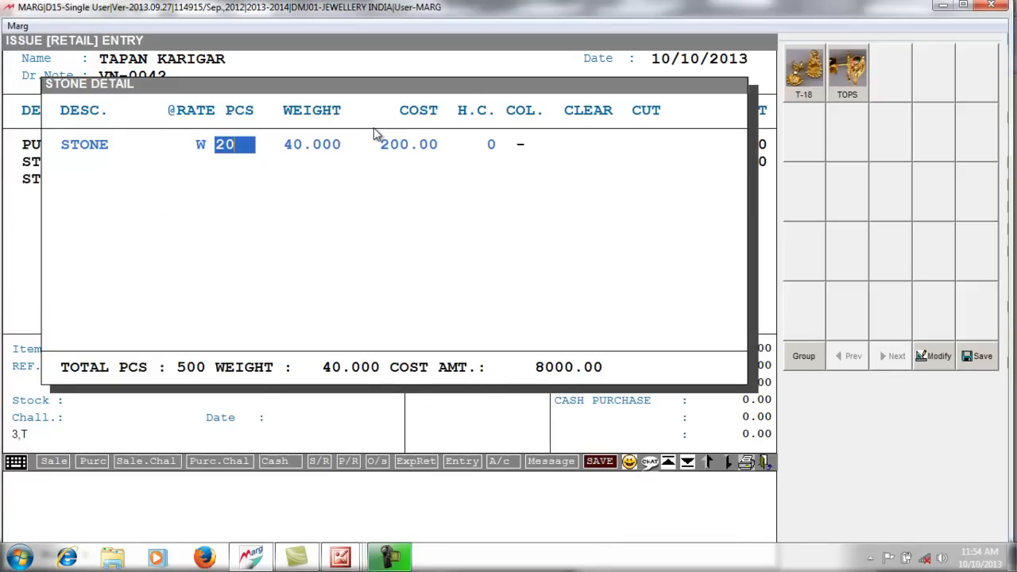
key(Return)
text(20 .)
key(Return)
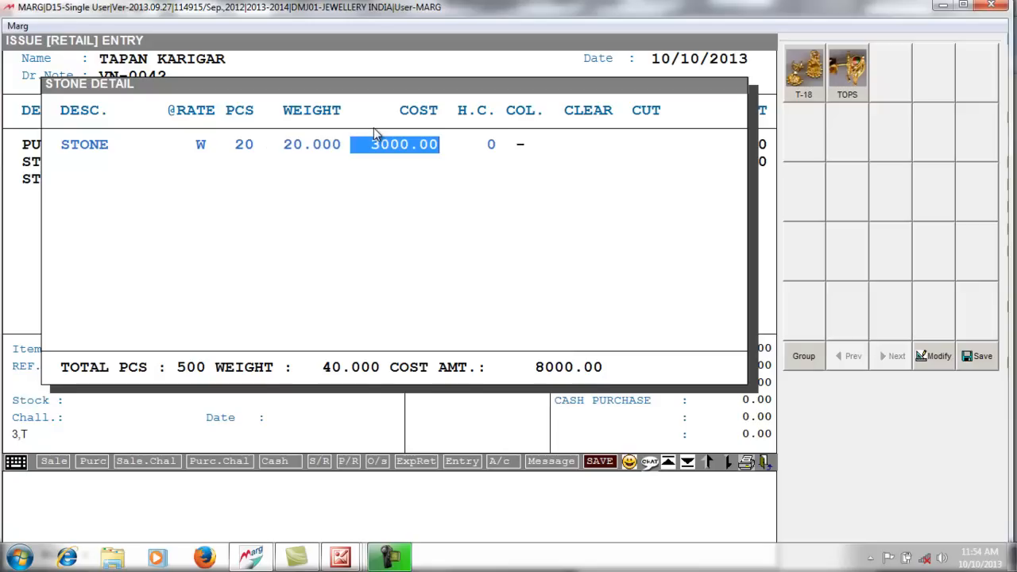
text(0)
key(Return)
key(Return)
key(Return)
key(Return)
key(Return)
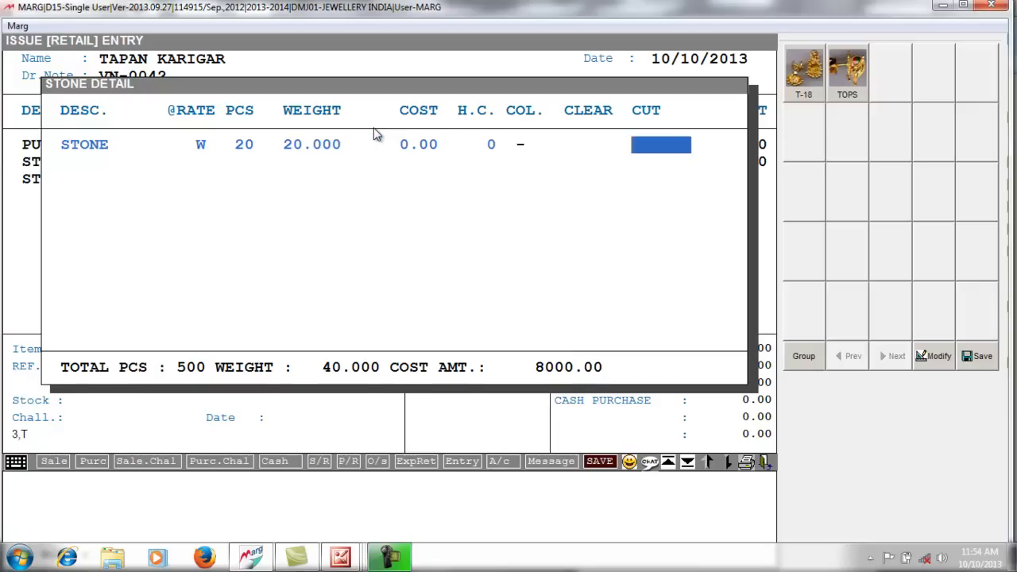
key(Escape)
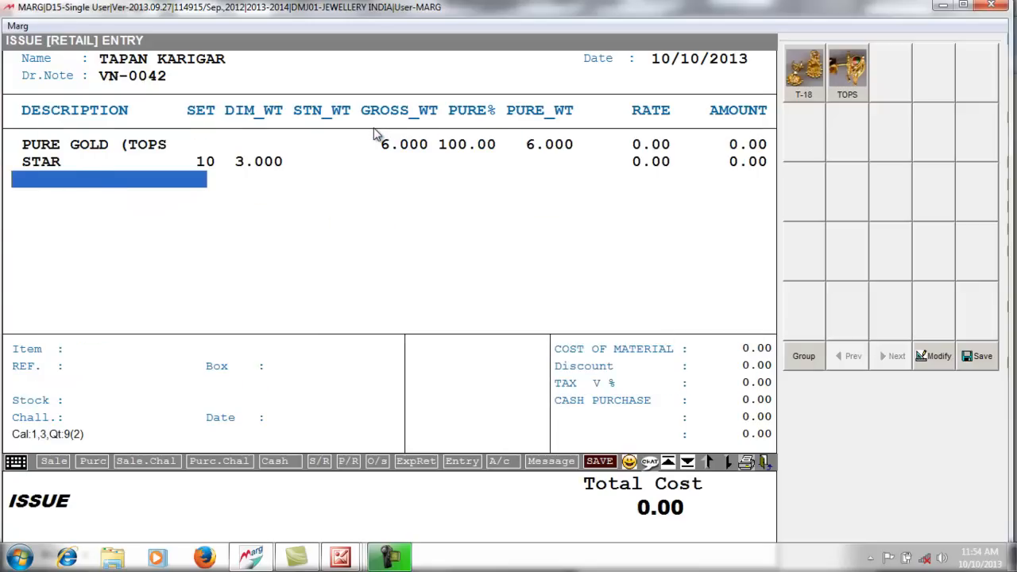
- Reopen the STONE ST0004 detail and re-enter 20 pieces, weight 20, cost 0
key(Return)
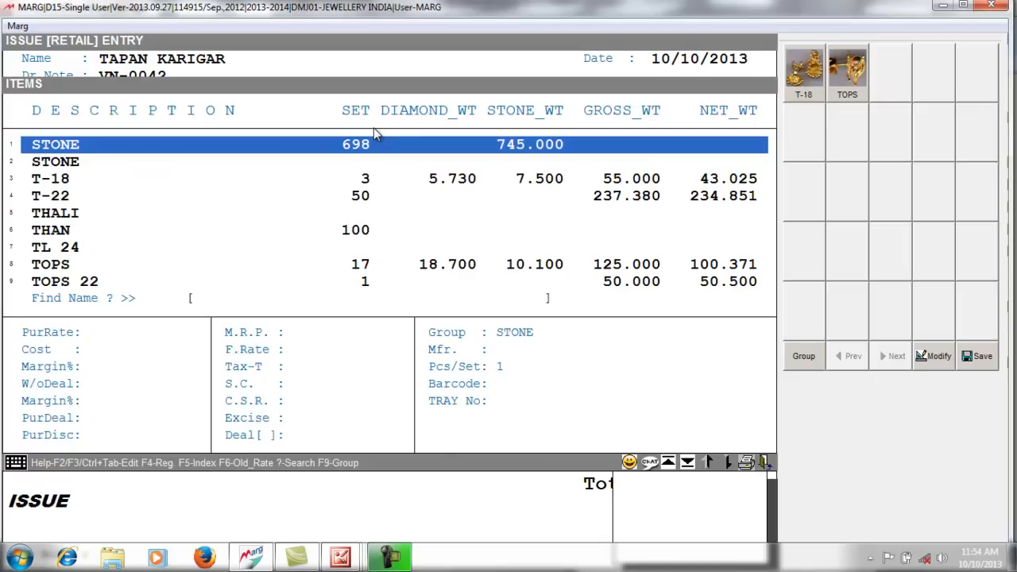
key(Return)
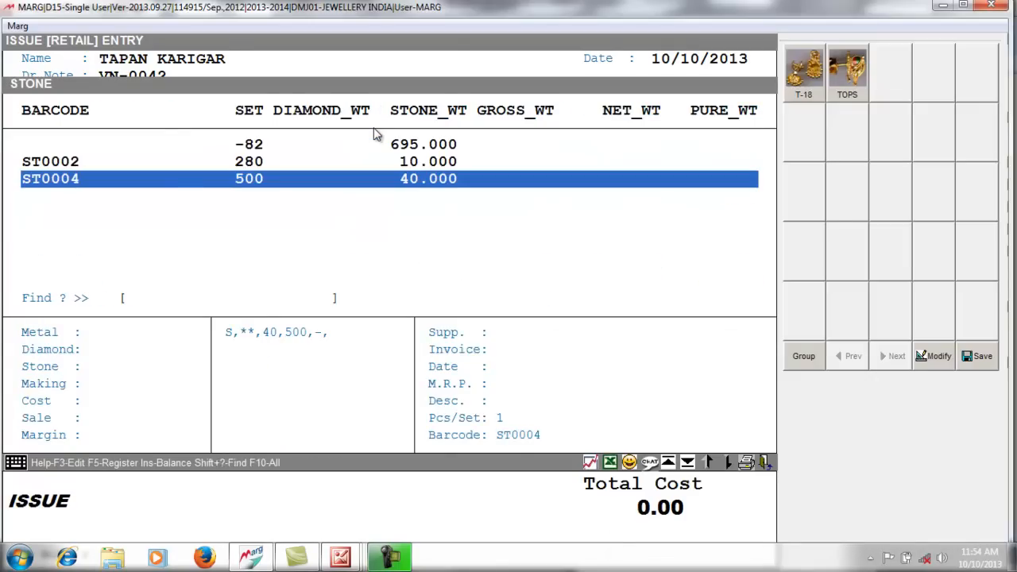
key(Return)
key(Return)
key(Up)
key(Return)
key(Return)
text(20)
key(Return)
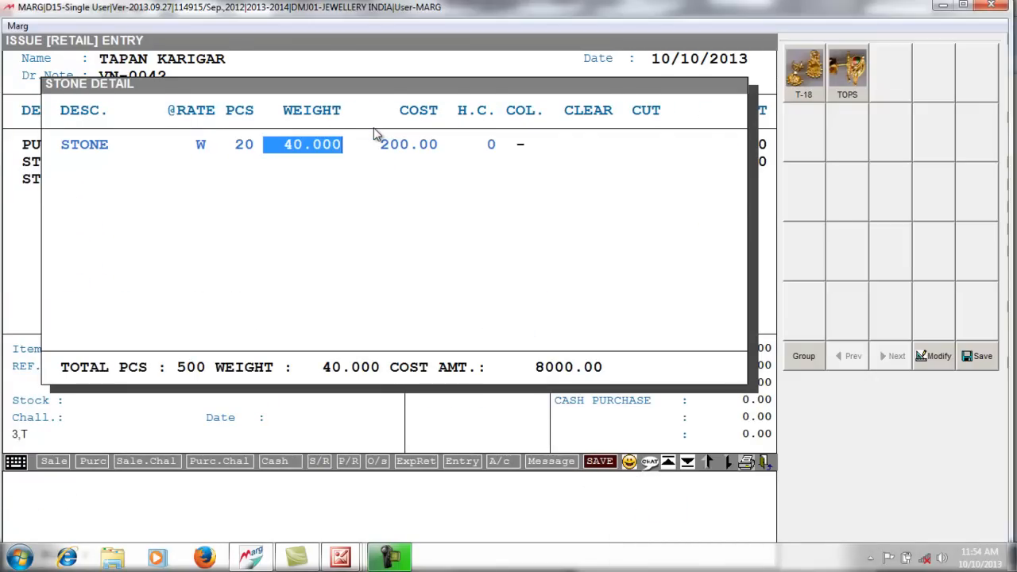
text(20)
key(Return)
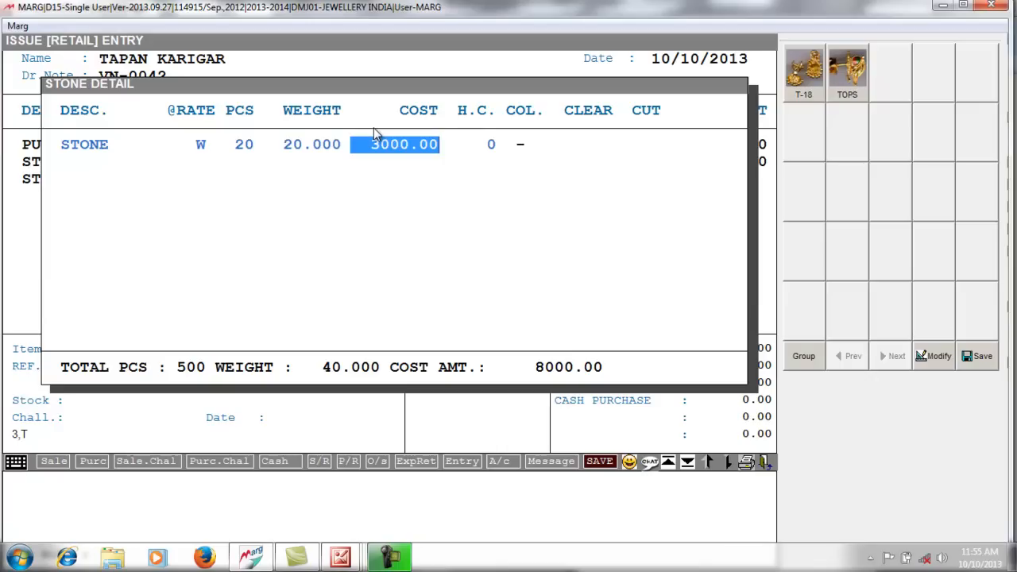
text(0)
key(Return)
key(Return)
key(Return)
key(Return)
key(Return)
key(Escape)
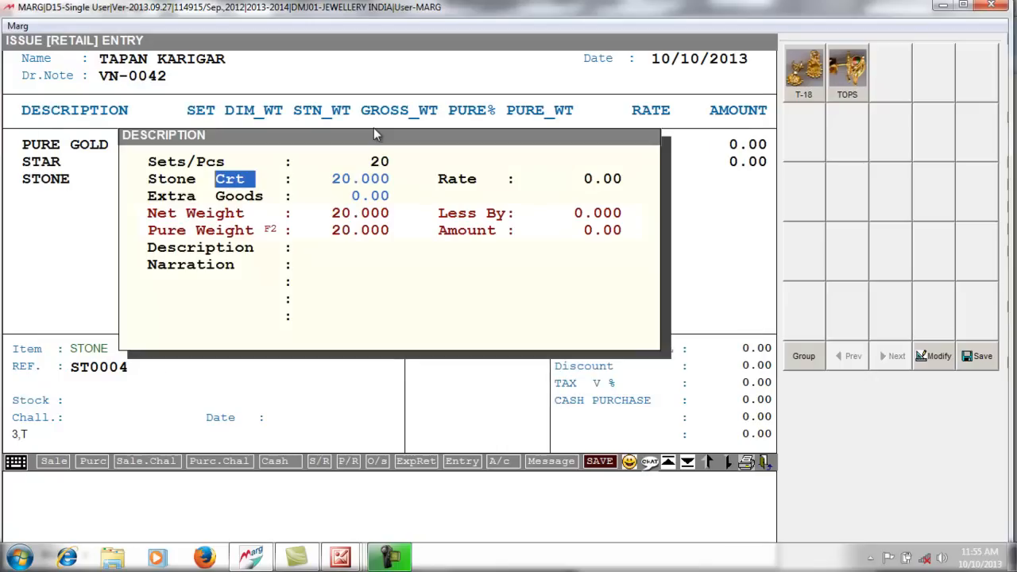
- Confirm 20 carats for the stone line, end the items and save the issue
key(Return)
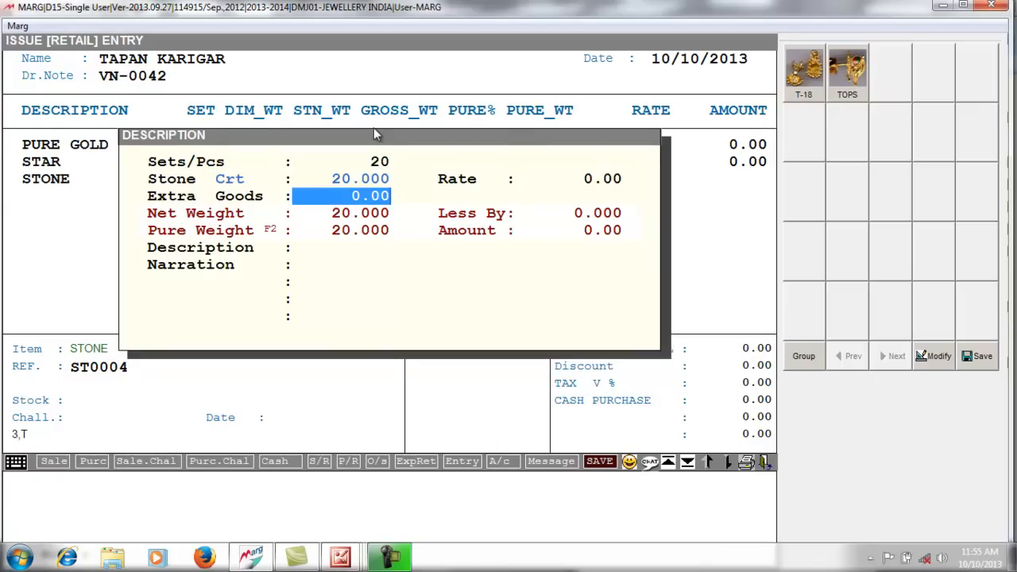
key(Return)
key(Escape)
key(Return)
key(Return)
key(Return)
key(Return)
key(Return)
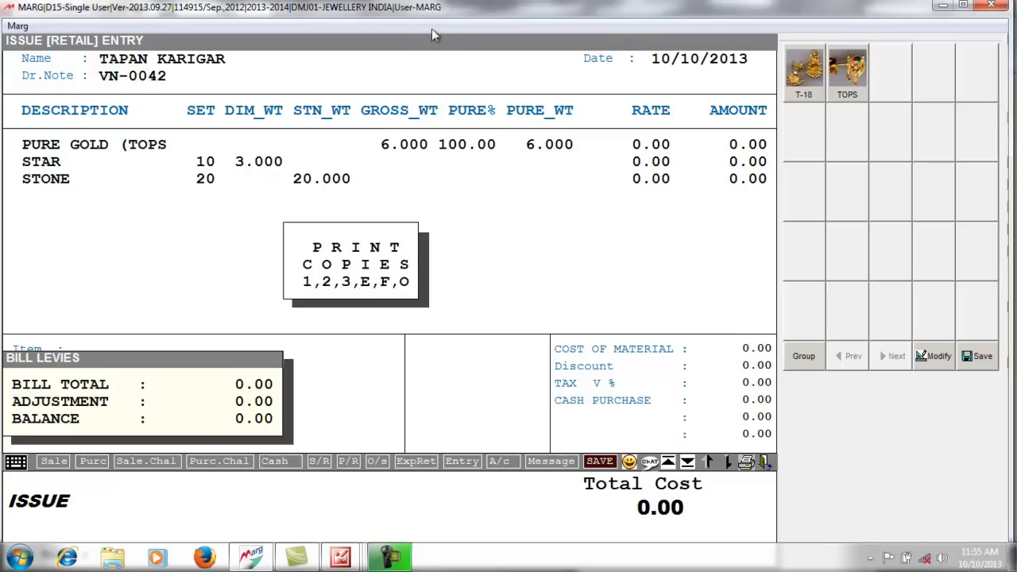
- Close the saved issue and review the Melter pending-issues register filtered by 'TA'
key(Escape)
key(Escape)
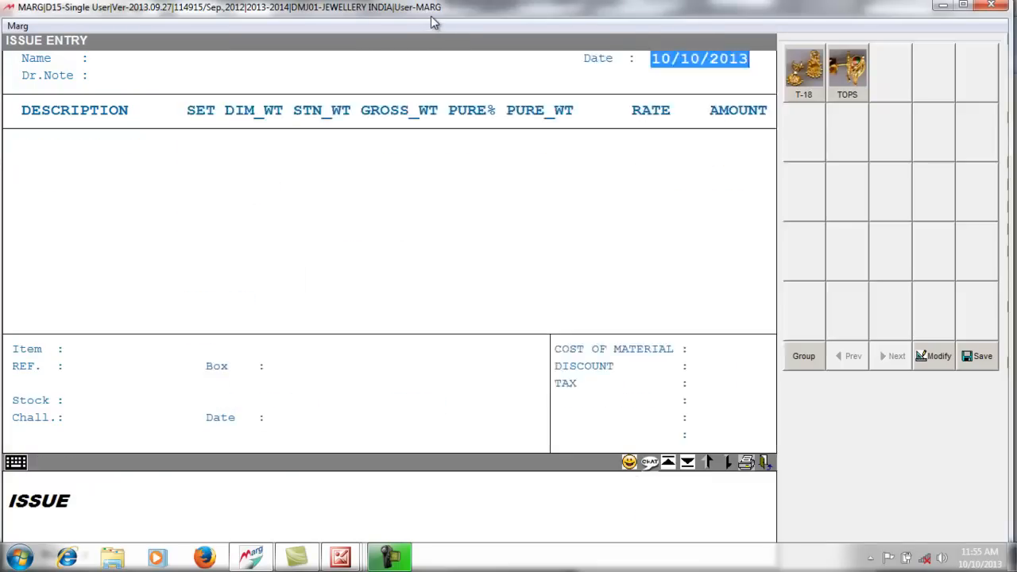
key(Escape)
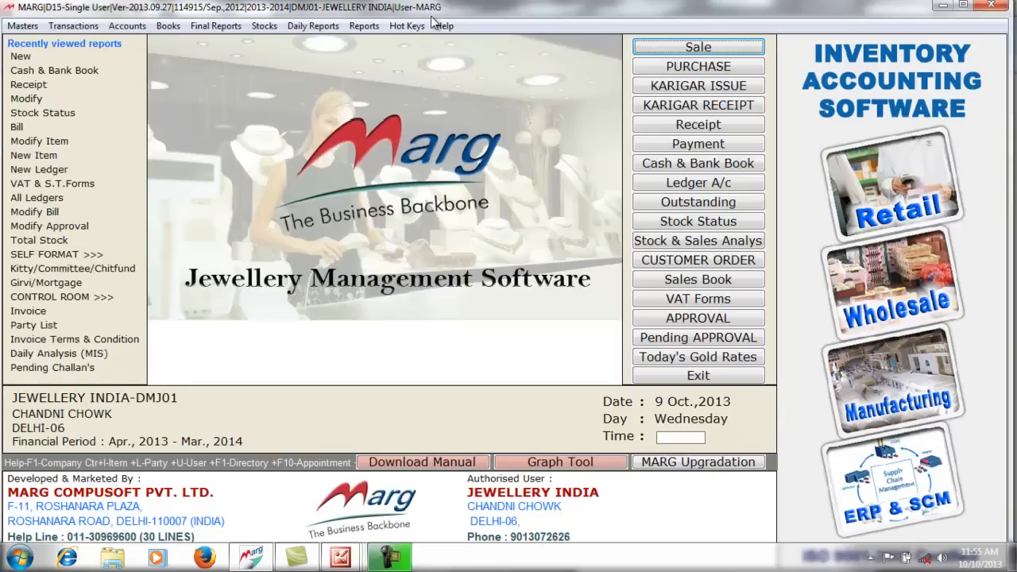
click(270, 28)
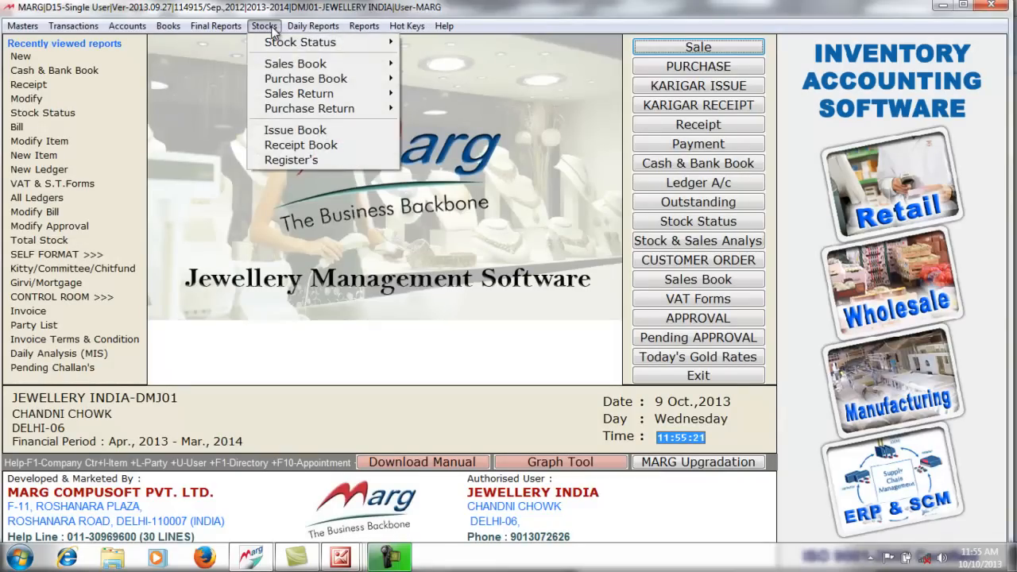
click(309, 161)
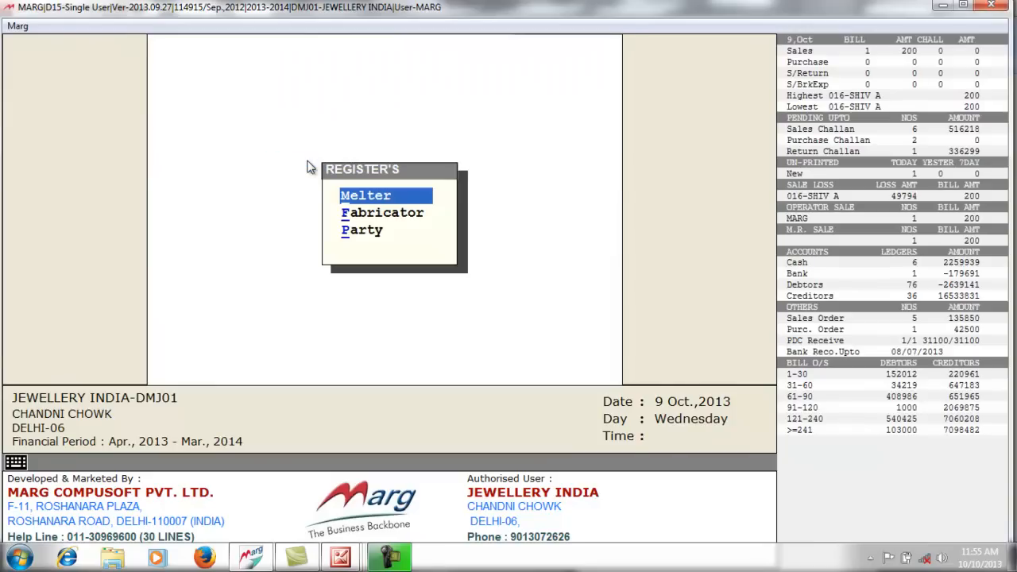
key(Return)
text(TA)
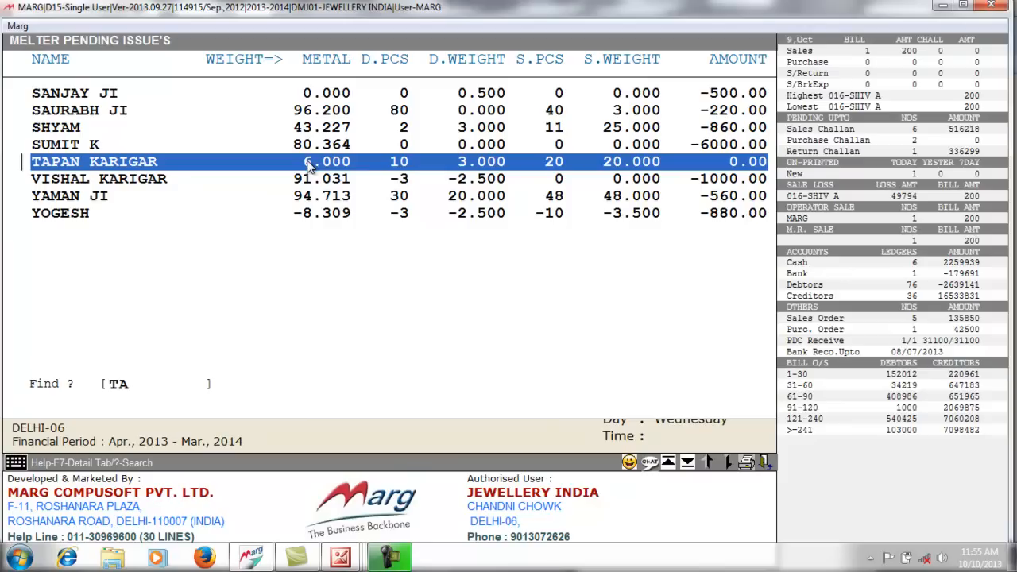
key(Escape)
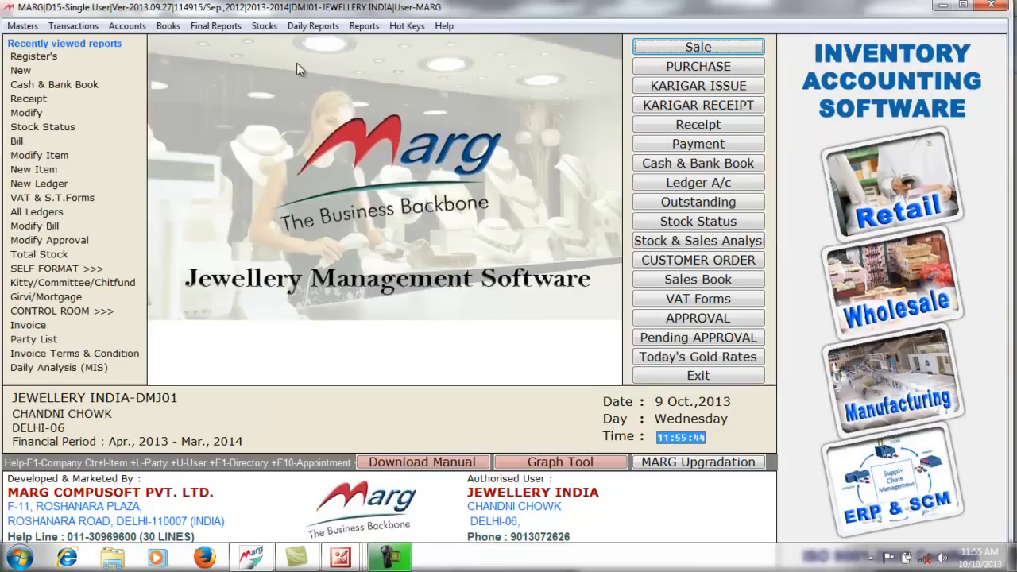
- Start a new Melter receipt entry with the karigar as the party
click(89, 29)
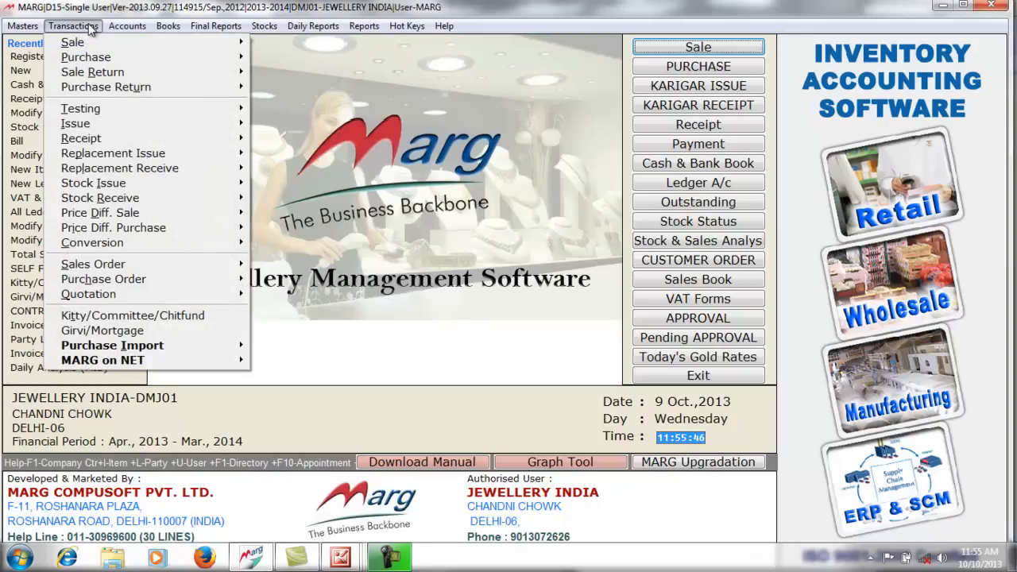
mouse_move(230, 143)
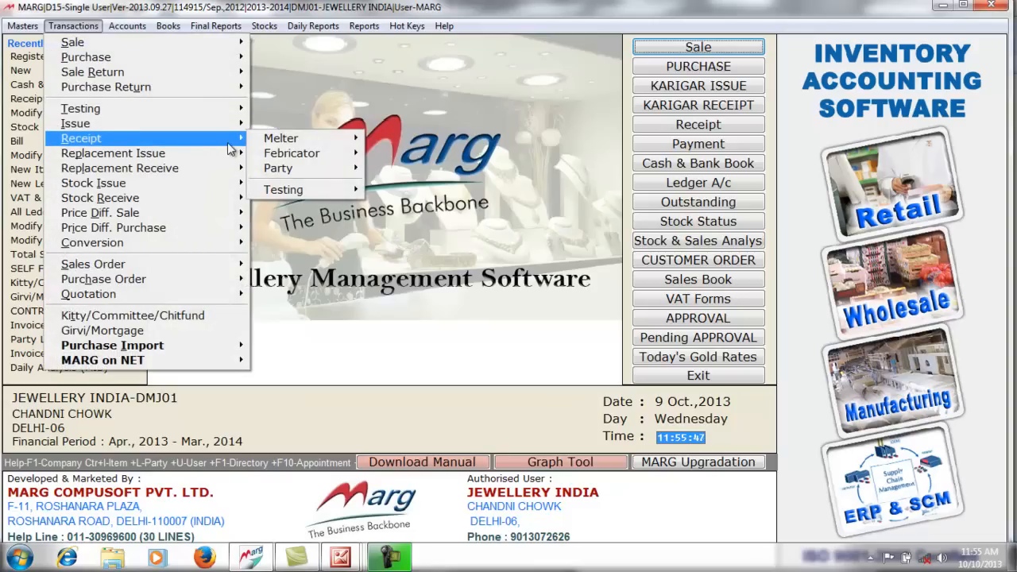
mouse_move(302, 143)
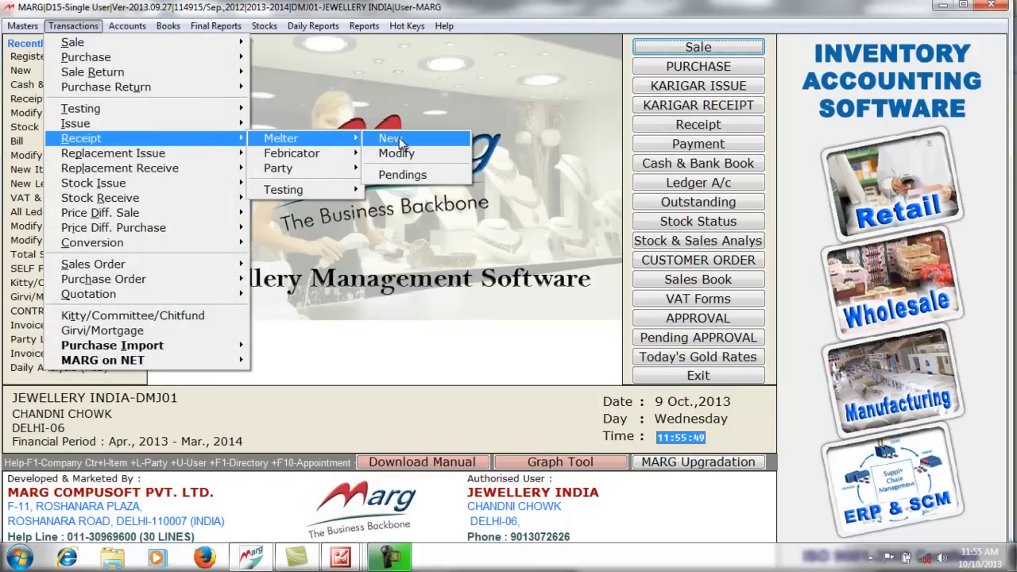
click(399, 138)
key(Return)
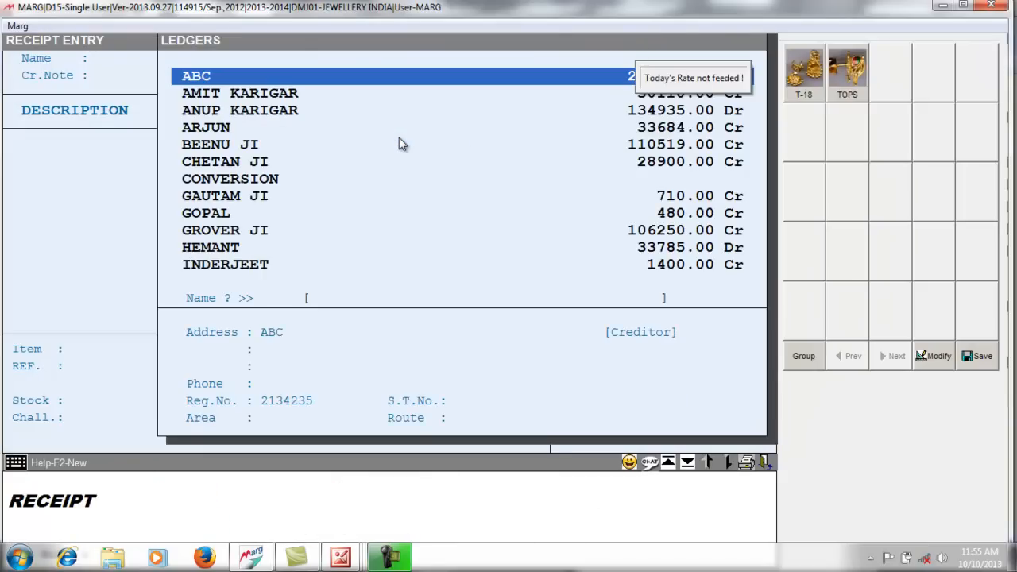
text(TA)
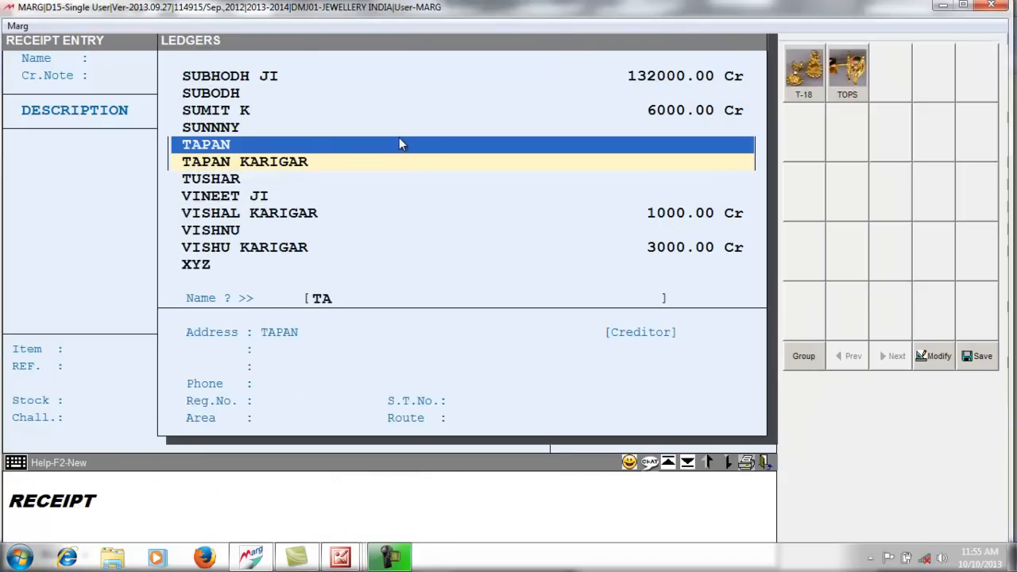
key(Down)
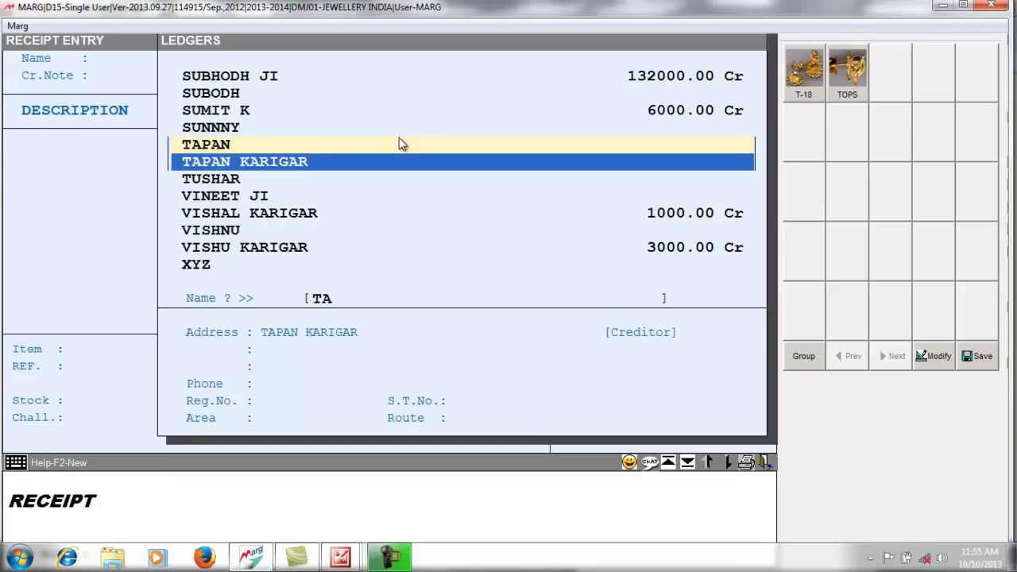
key(Return)
key(Return)
key(Return)
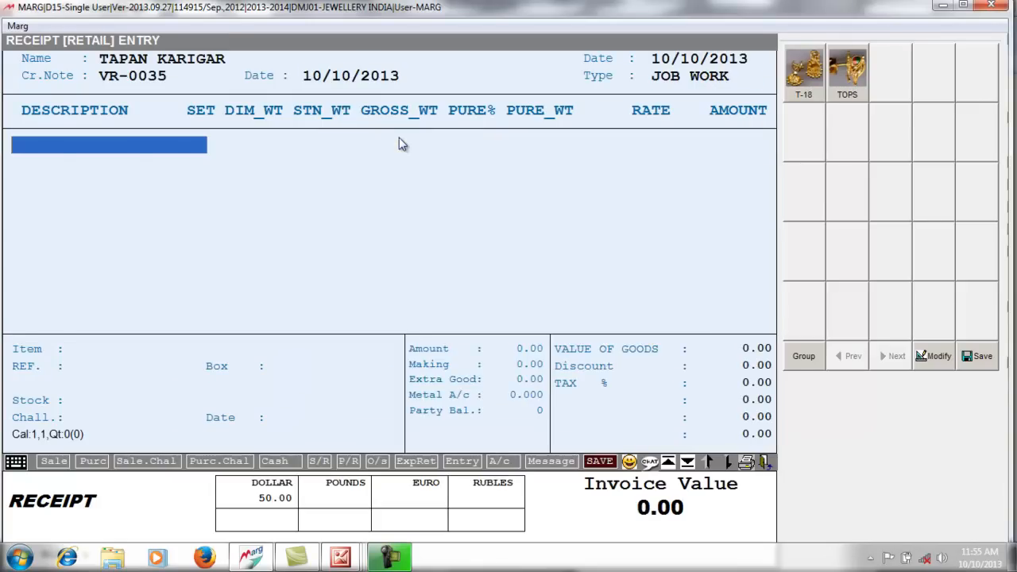
- Add item TOPS with reference TP0030 to view its pending details
text(TOP)
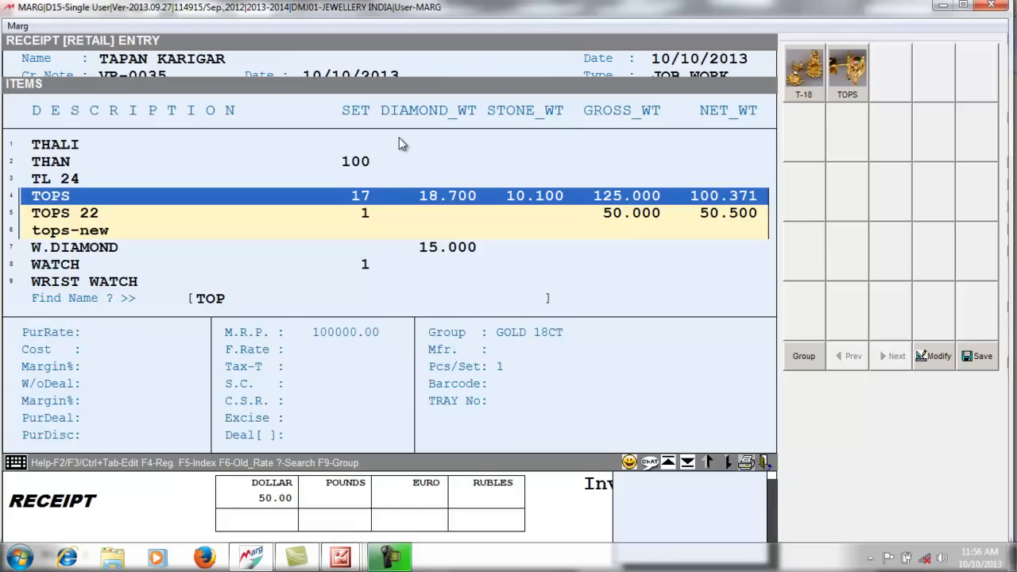
key(Return)
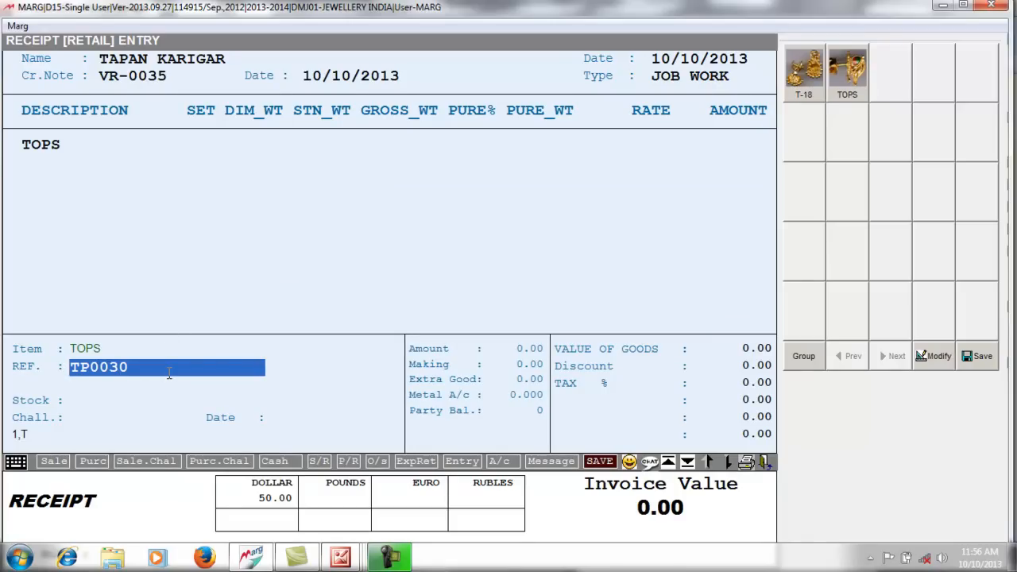
key(Return)
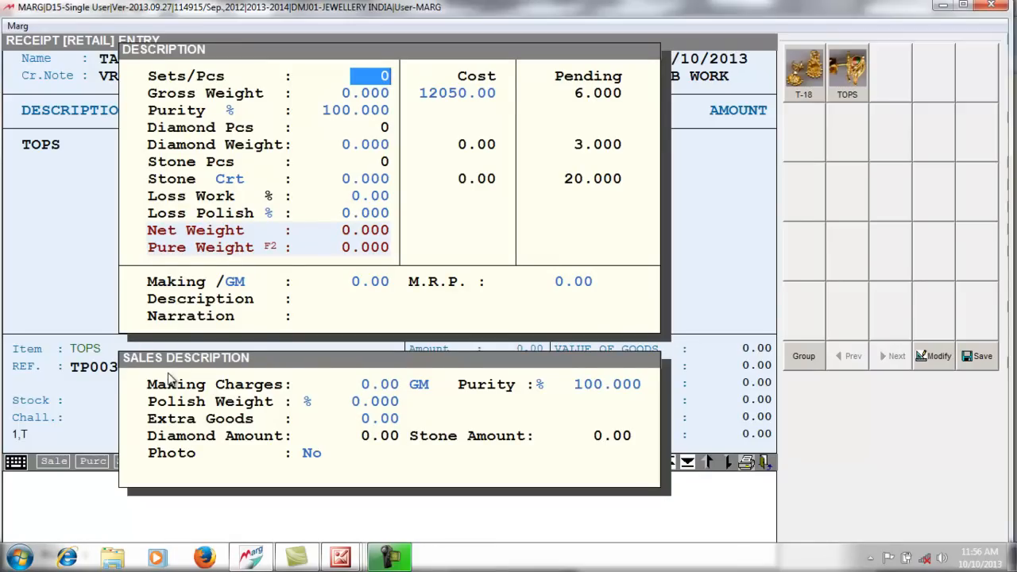
- Enter 1 piece, 5.500 gross weight and zero cost for the TOPS receipt
text(1)
key(Return)
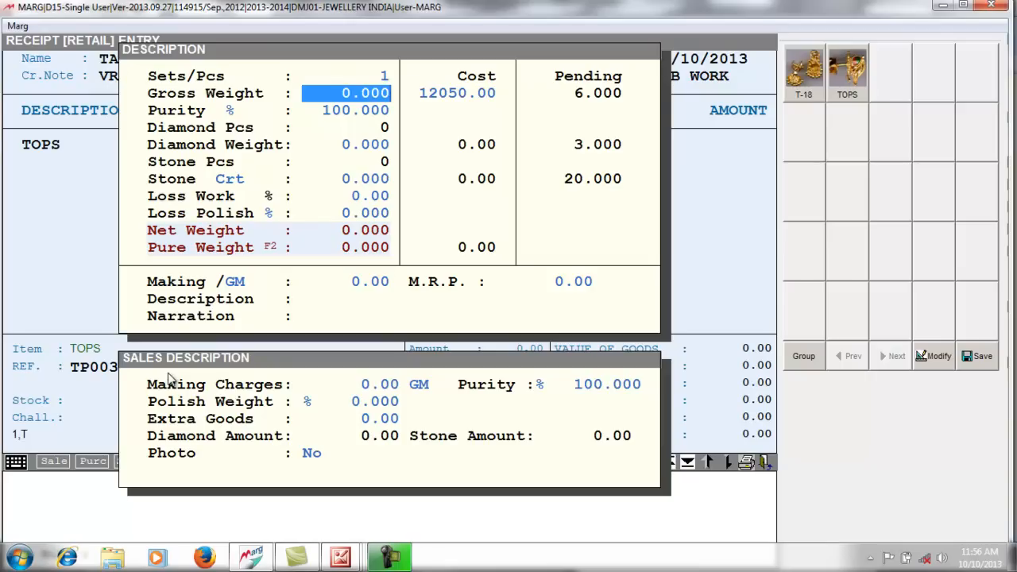
text(5.5)
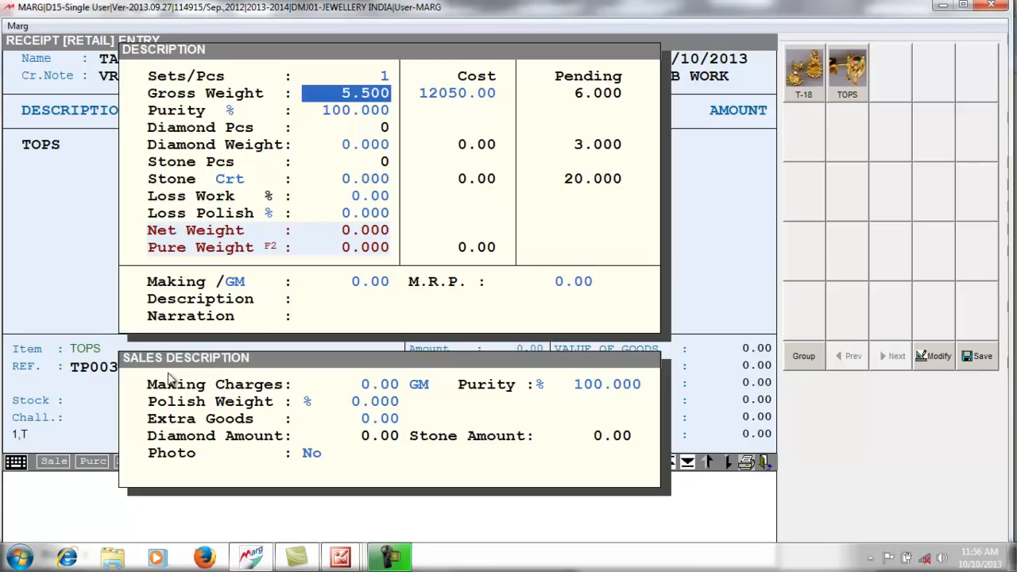
key(Return)
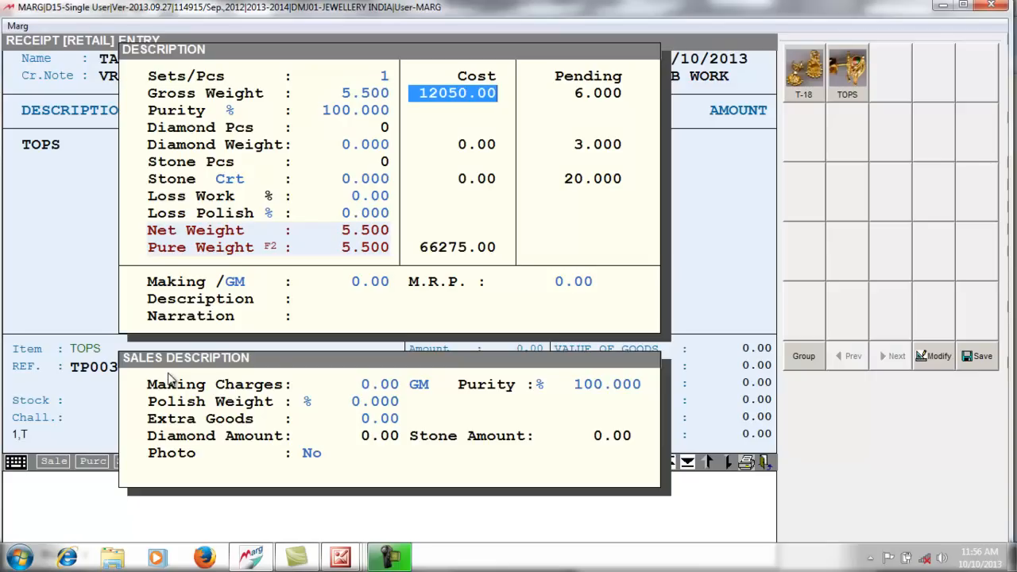
text(0 .)
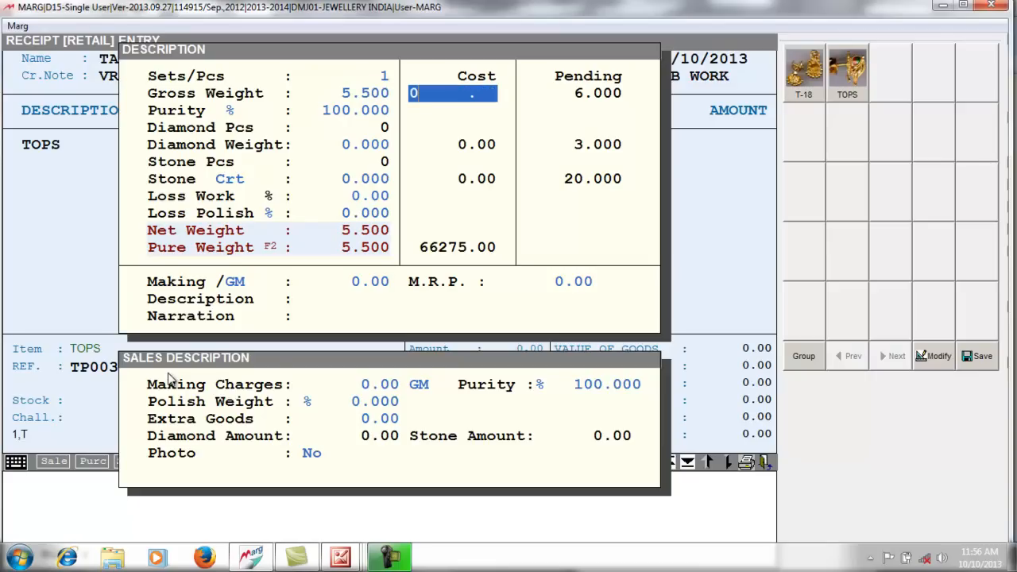
key(Return)
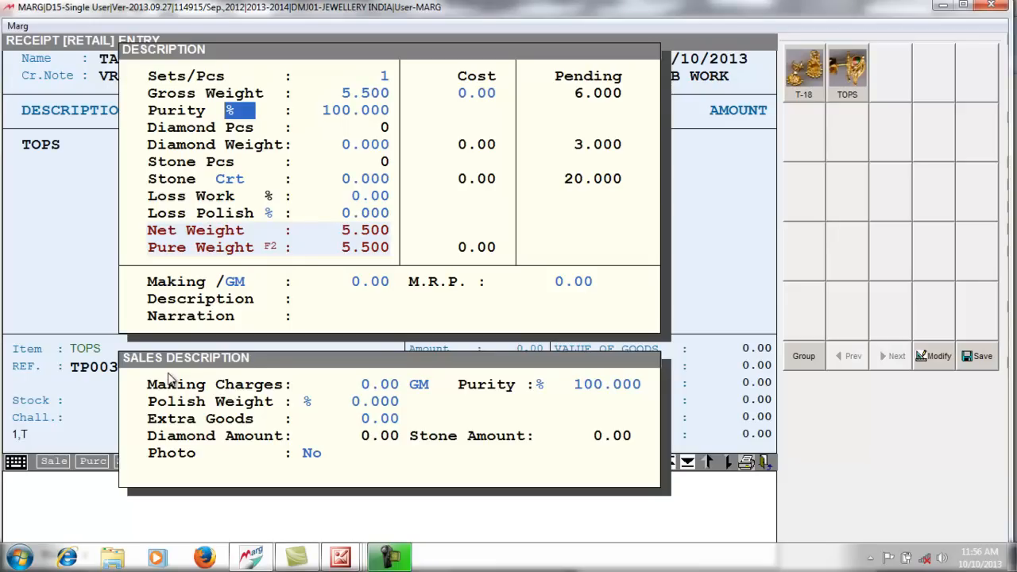
- Set purity to 75% and diamond weight to 1 to bring up the item list
key(space)
key(space)
key(Return)
text(75 .)
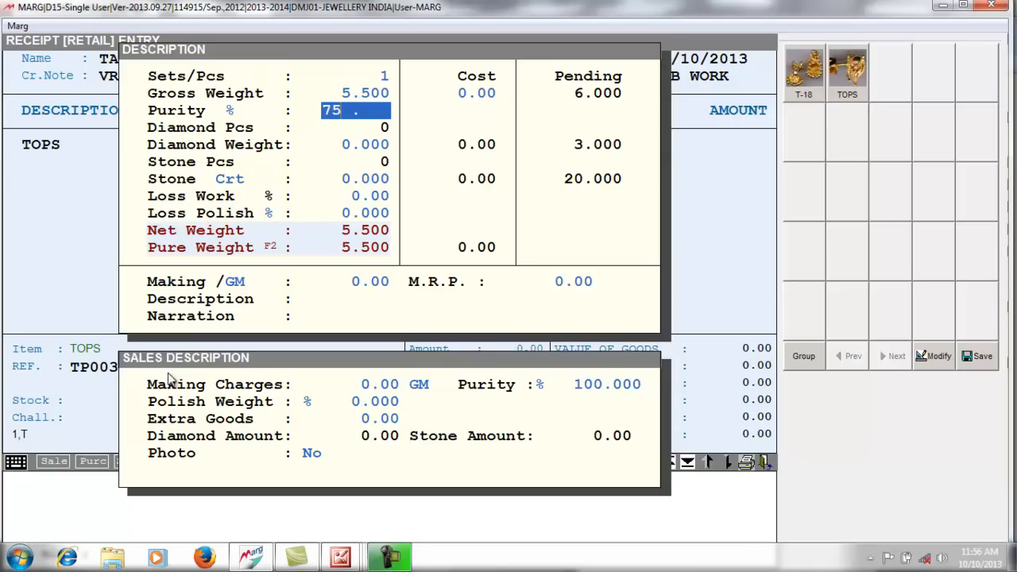
key(Return)
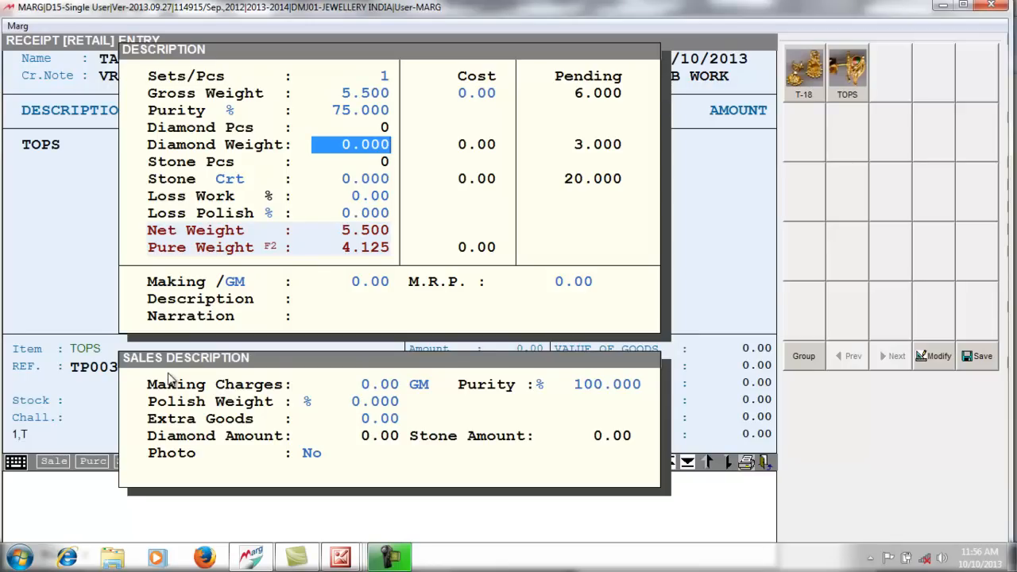
text(1 .)
key(Return)
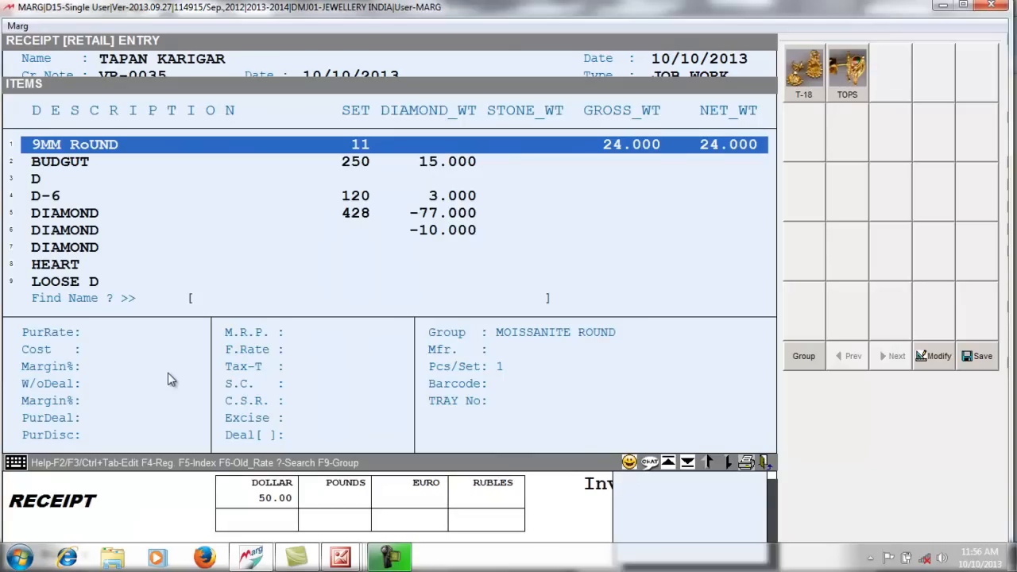
- Add 2 STAR diamonds at sale rate 18000, skipping hand charge, colour and clarity
text(ST)
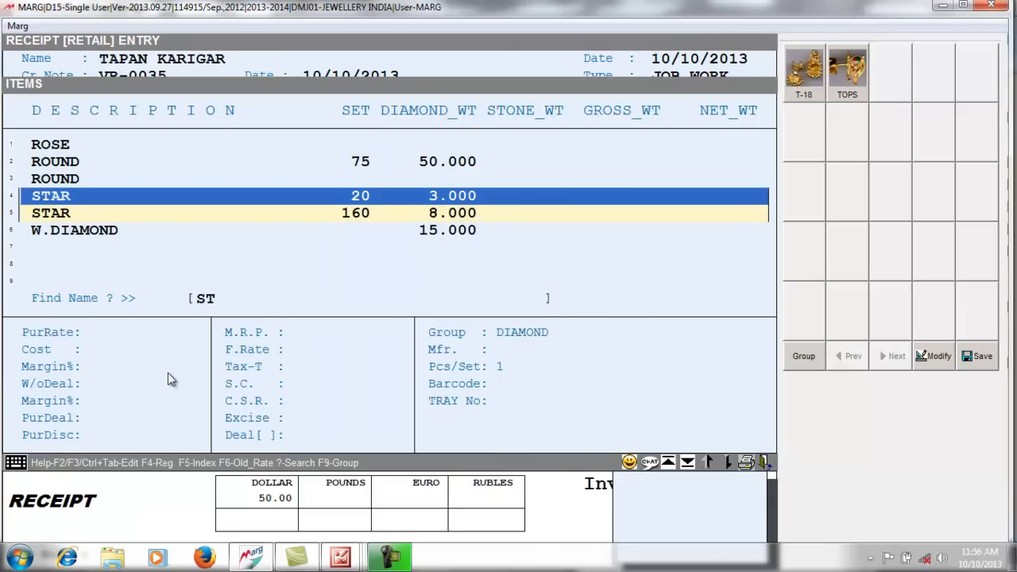
key(Return)
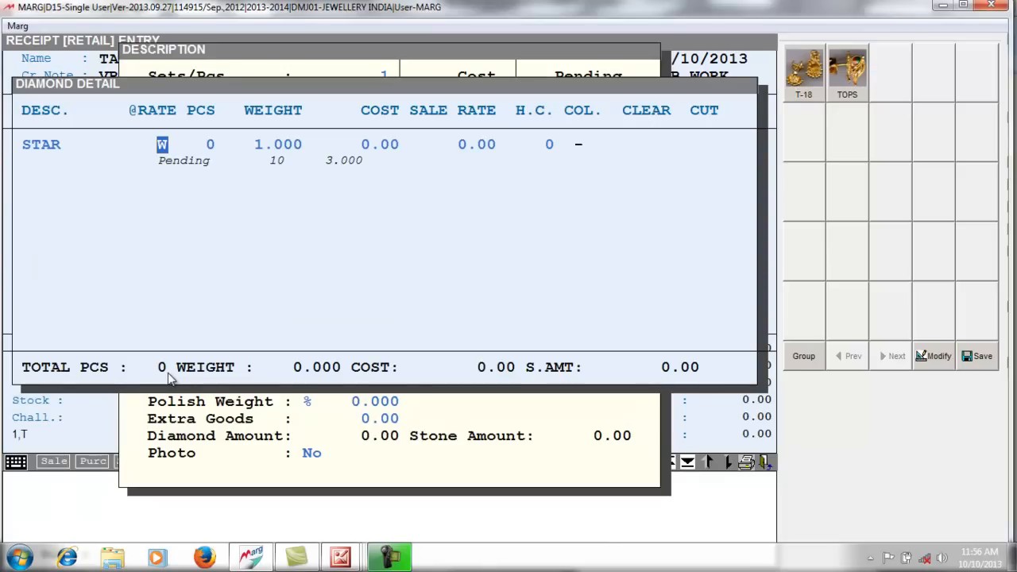
key(Return)
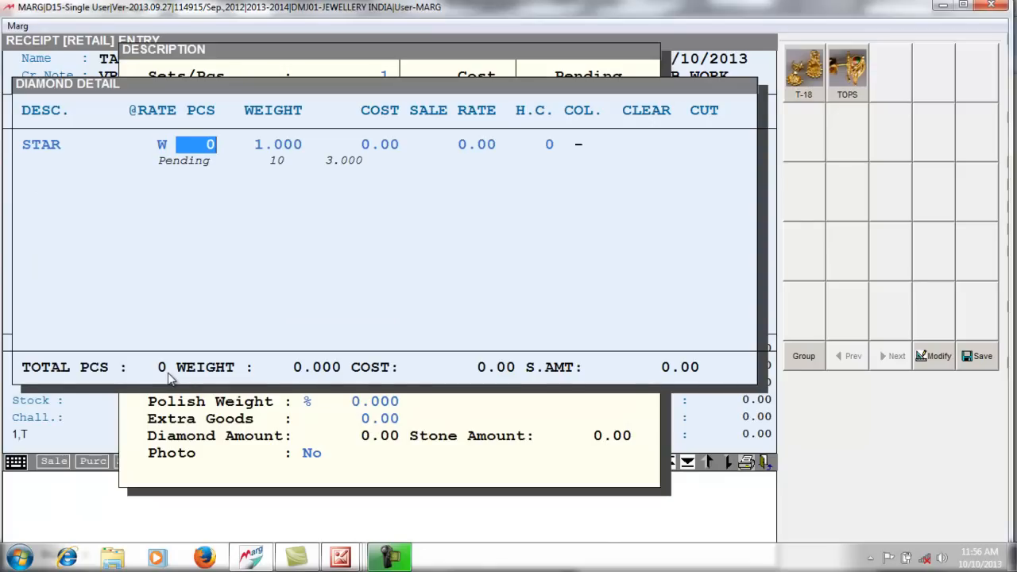
text(2)
key(Return)
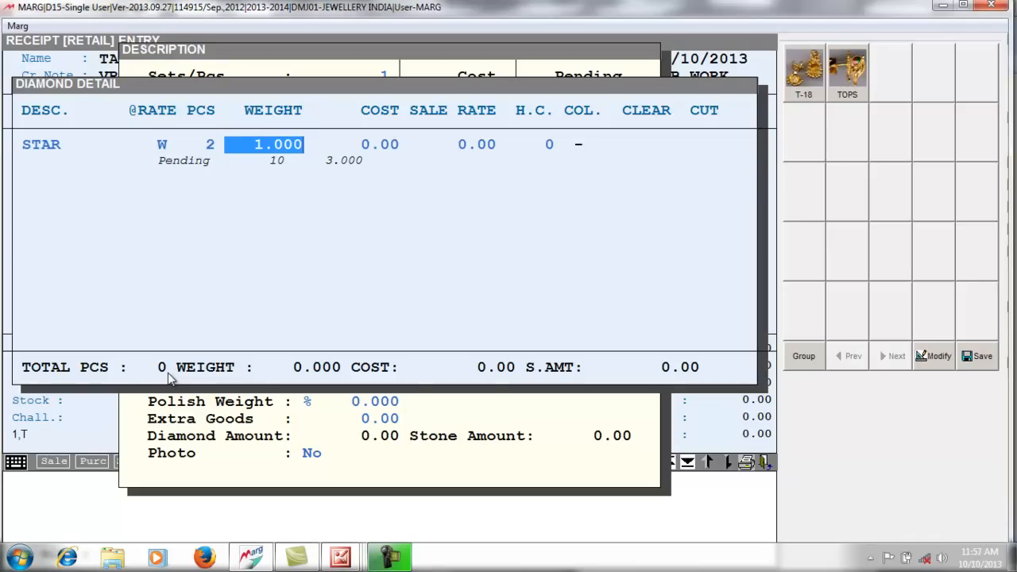
key(Return)
key(Return)
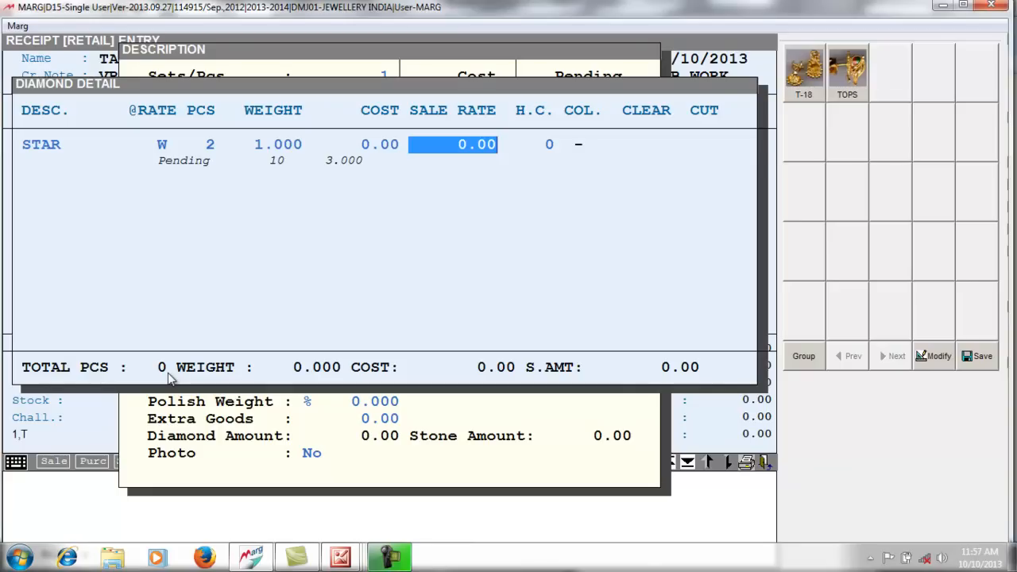
text(18000 .)
key(Return)
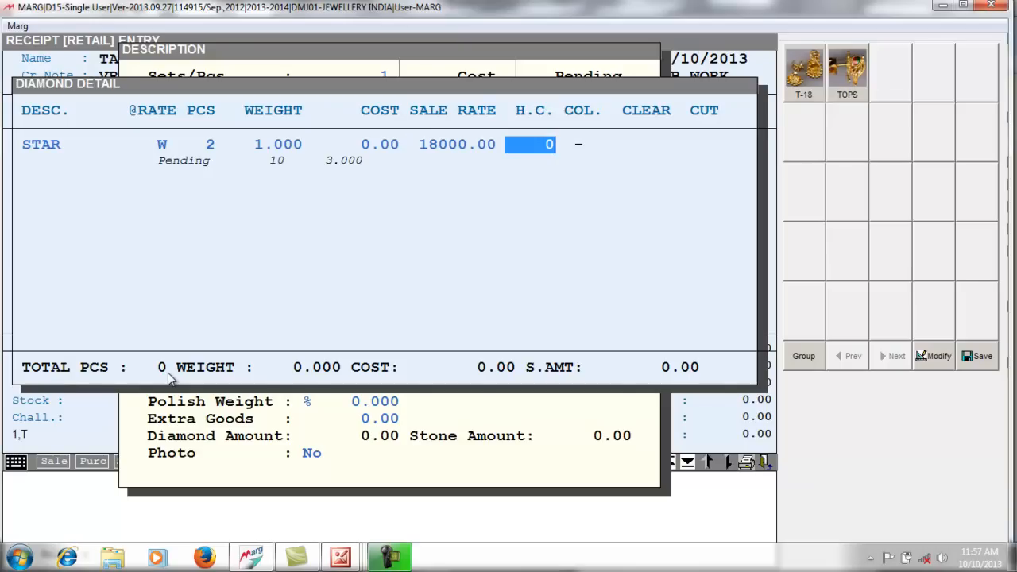
key(Return)
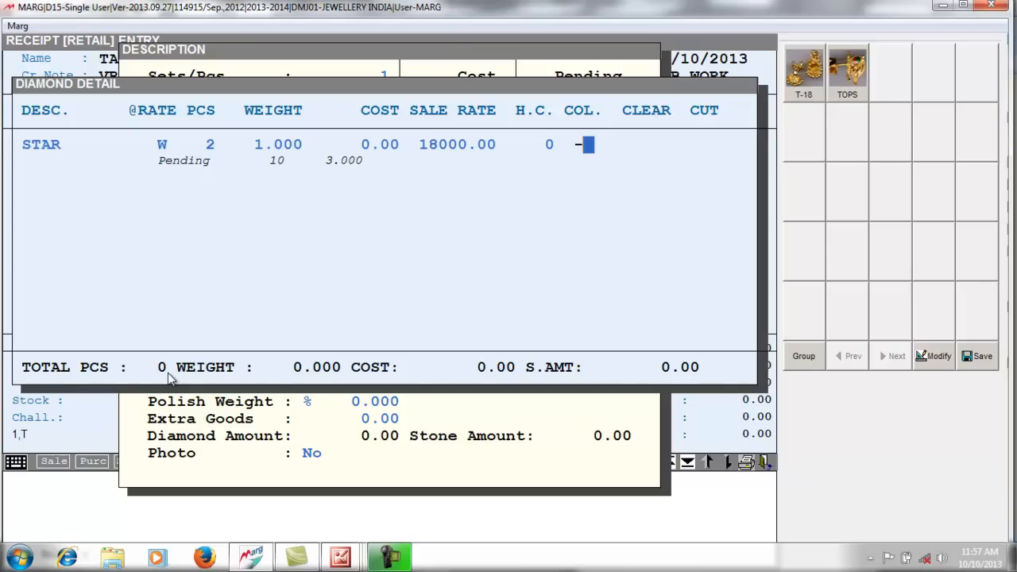
key(Return)
key(Return)
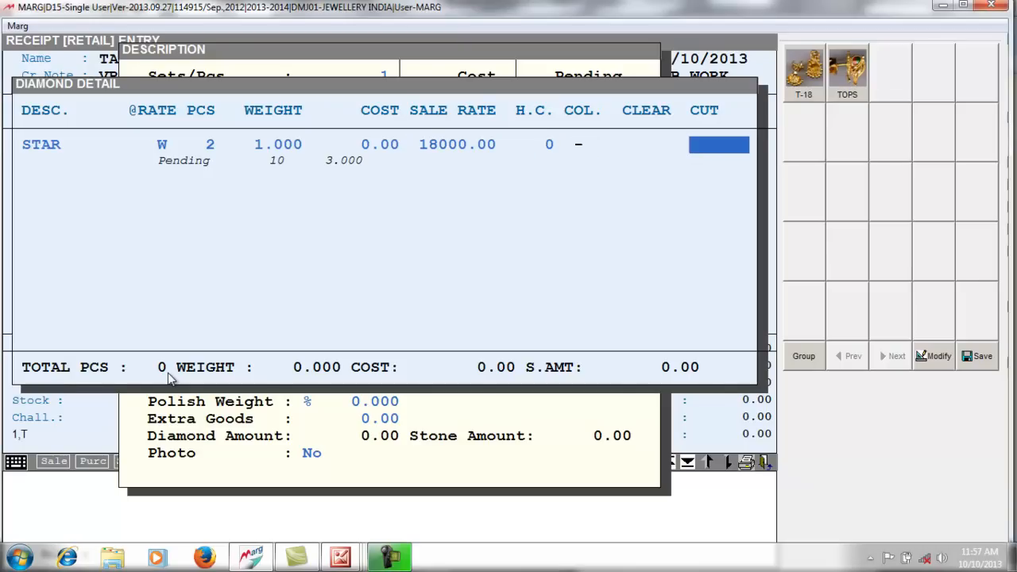
key(Return)
key(Escape)
key(Escape)
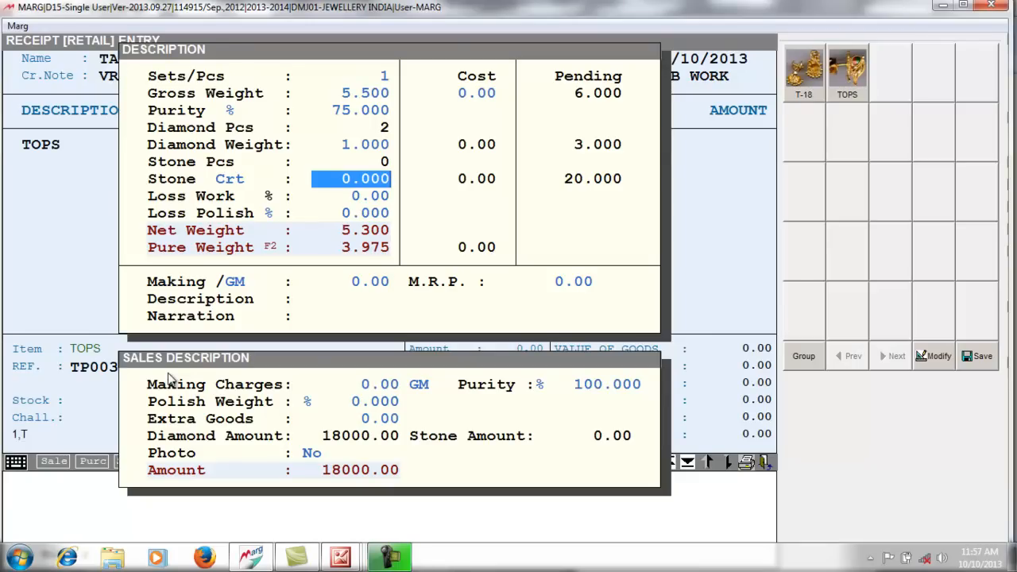
- Add 10 STONE pieces weighing 3 ct at sale rate 700, giving Stone Amount 2100.00
text(3 .)
key(Return)
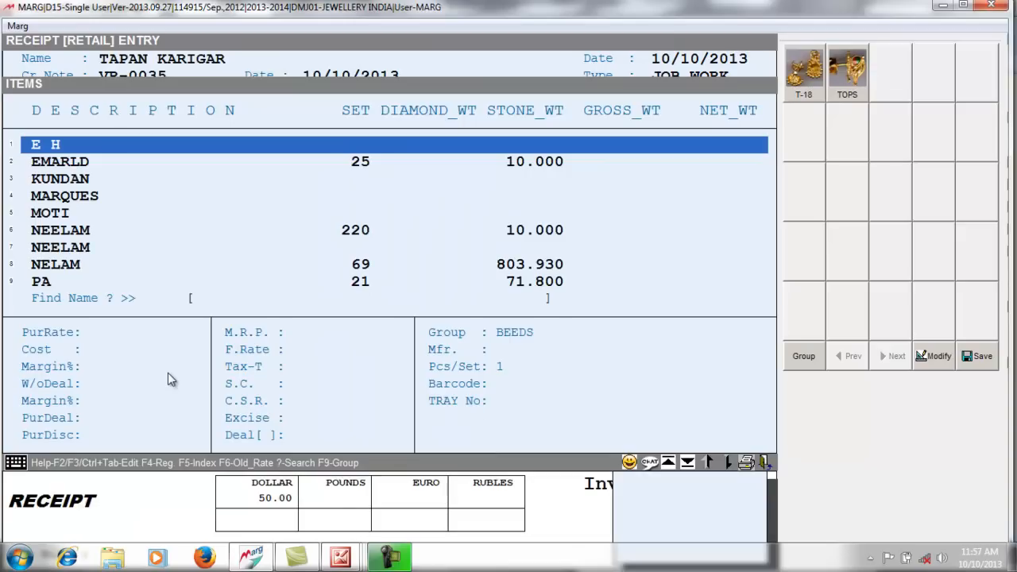
text(STON)
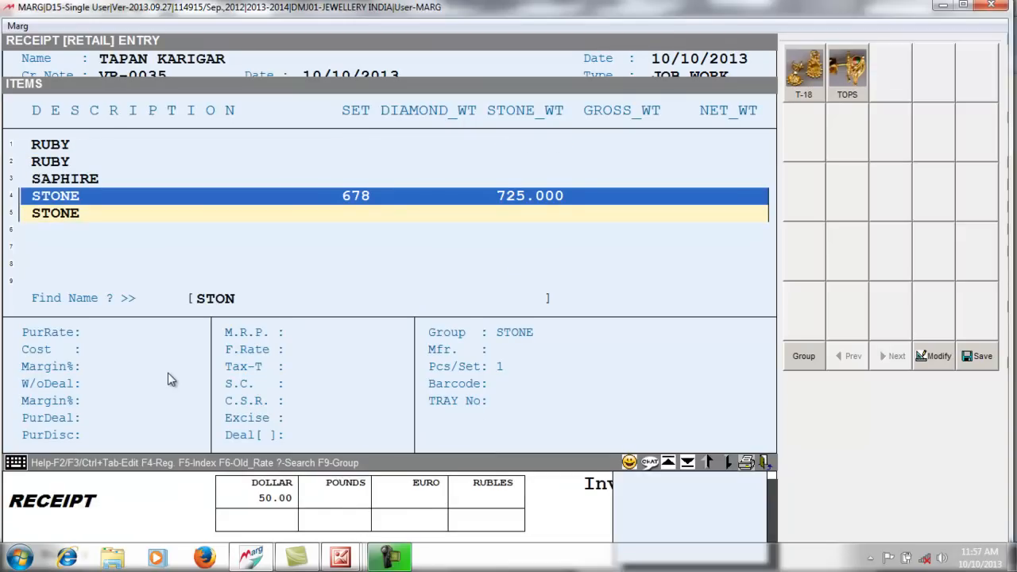
key(Return)
key(Return)
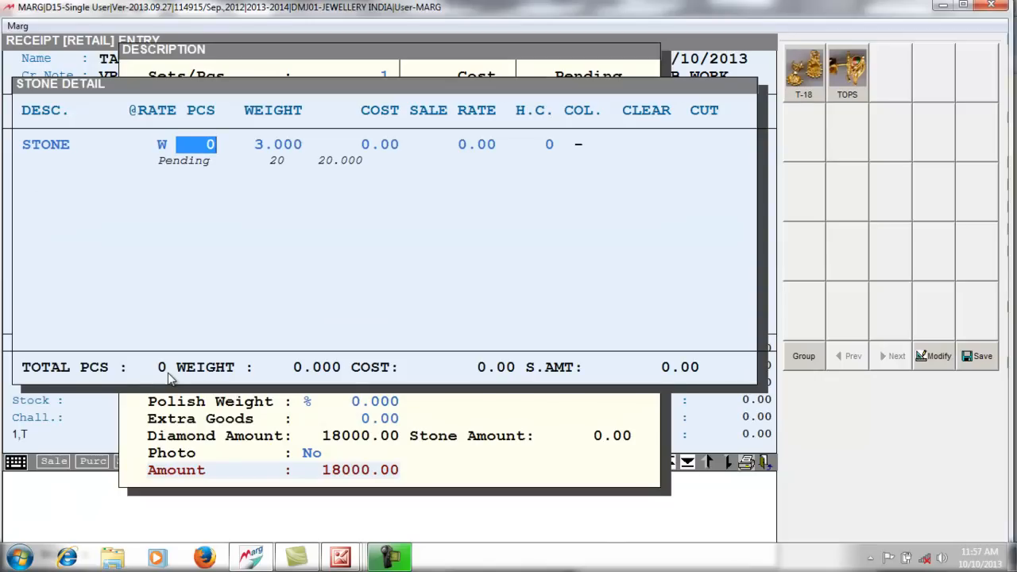
text(10)
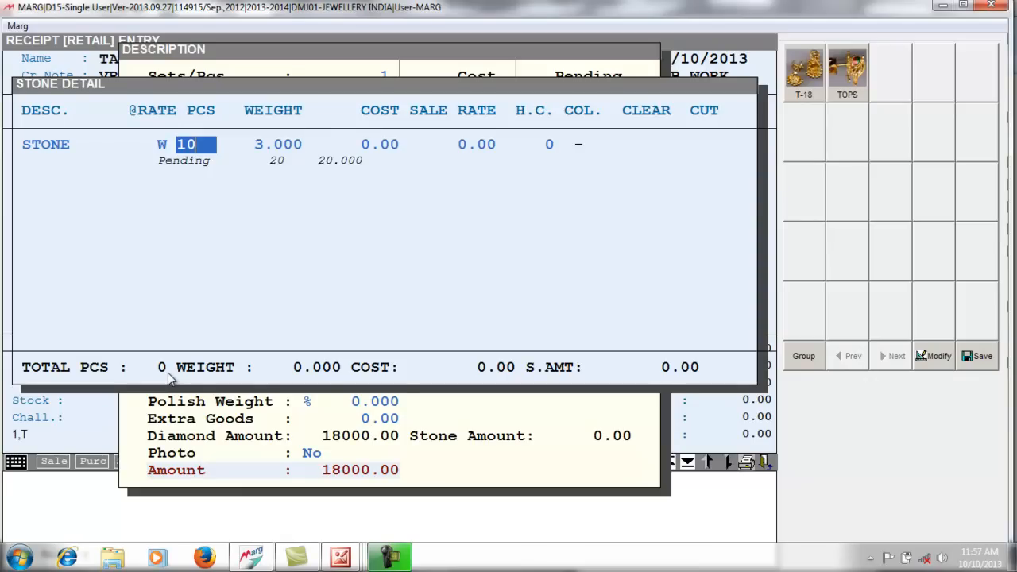
key(Return)
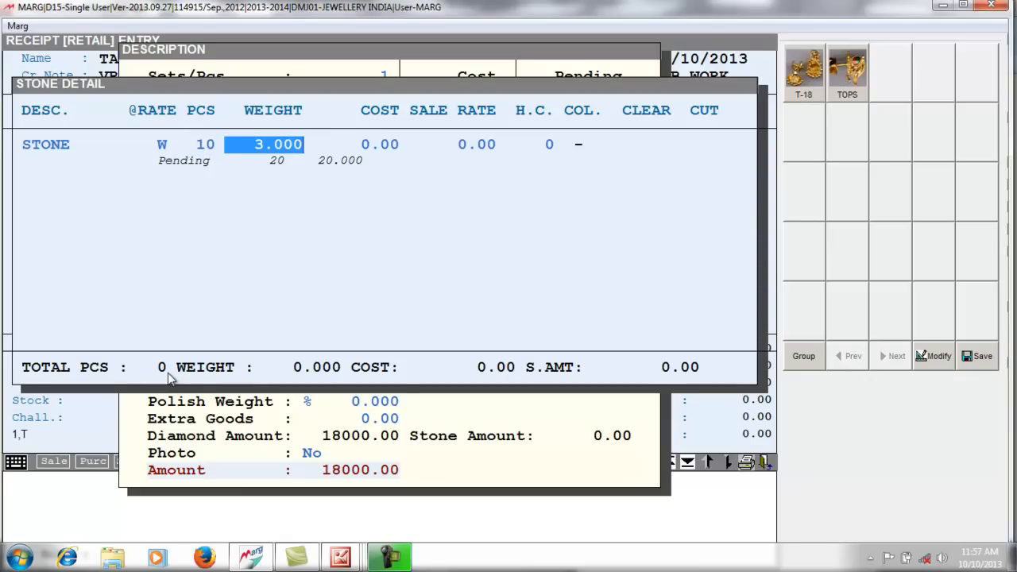
key(Return)
key(Return)
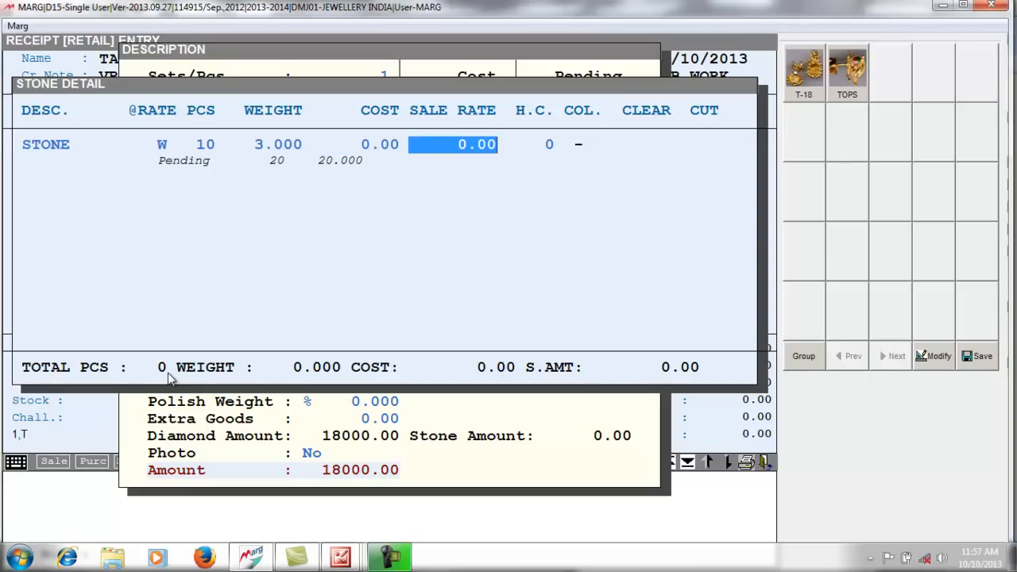
text(700 .)
key(Return)
key(Return)
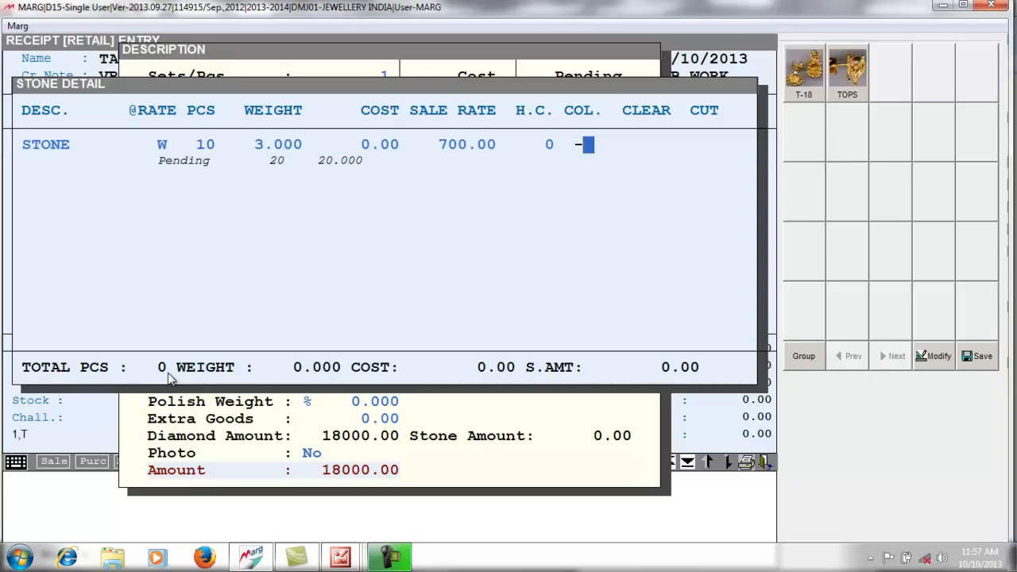
key(Return)
key(Return)
key(Escape)
key(Escape)
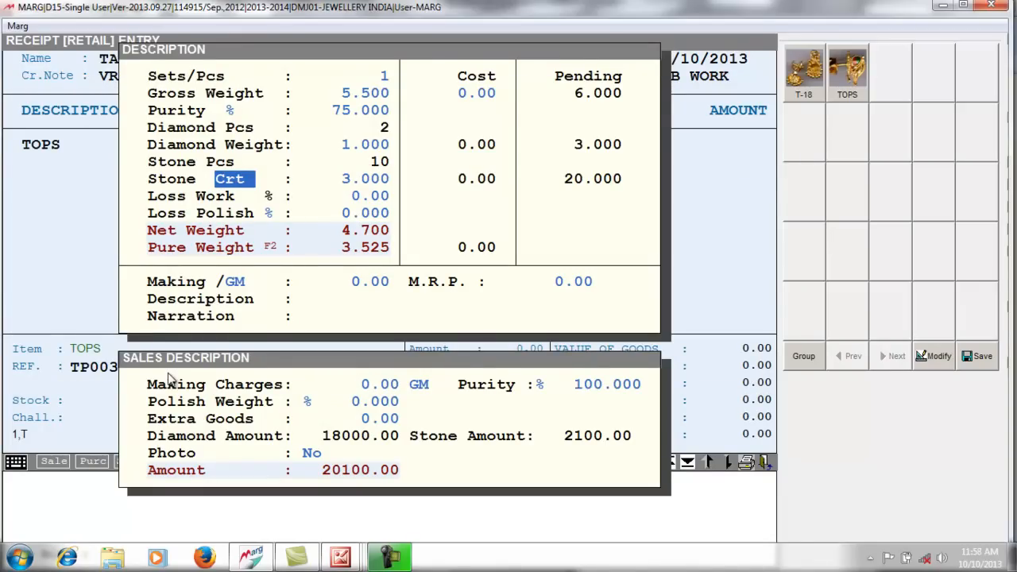
- Set loss polish to 4 W% so pure weight becomes 3.666, keeping making per GM
key(space)
key(space)
key(space)
key(Return)
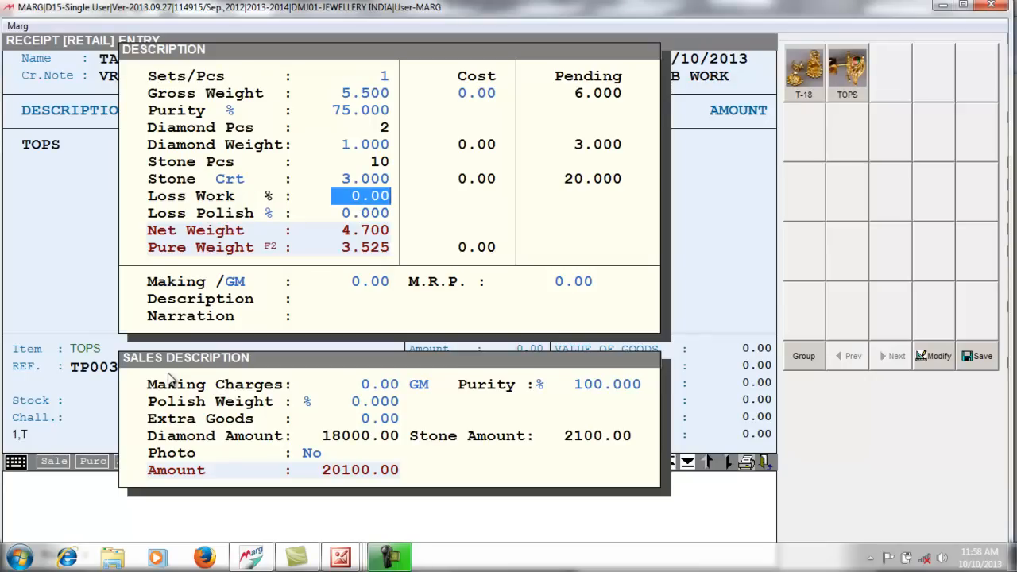
key(Return)
key(Up)
key(Return)
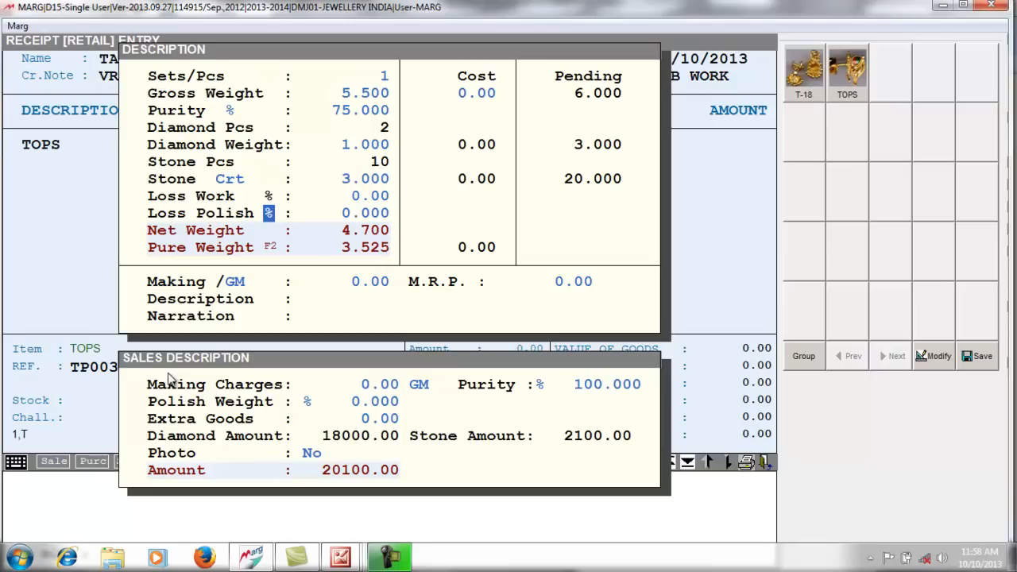
text(W)
text(%)
key(Return)
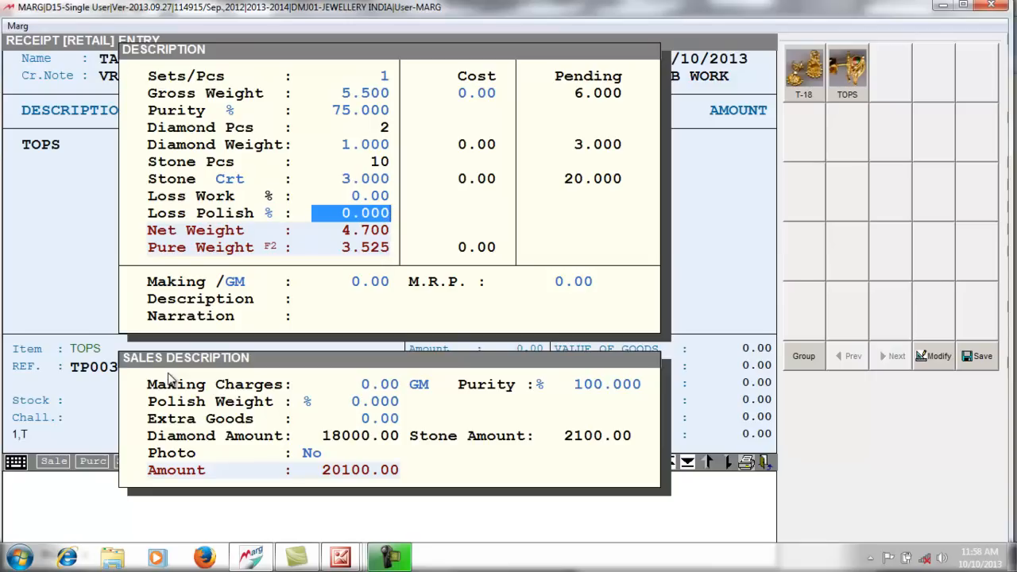
text(4 .)
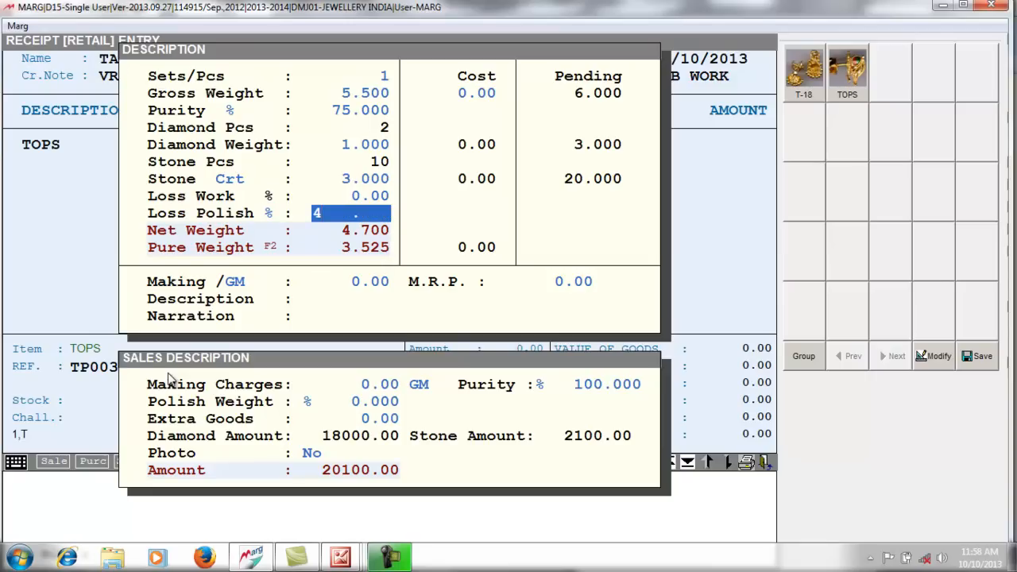
key(Return)
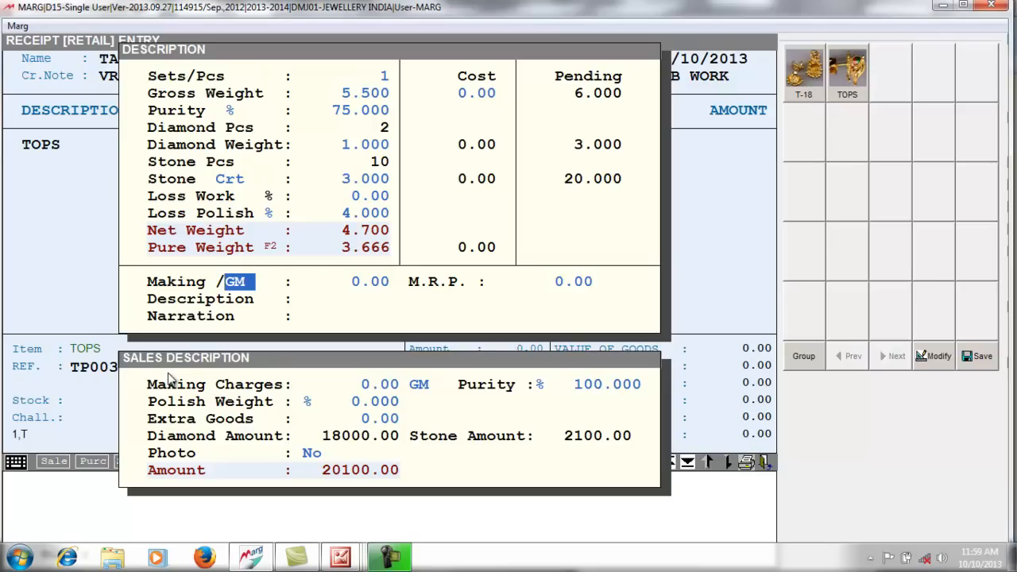
key(space)
key(space)
key(space)
key(space)
key(space)
key(Return)
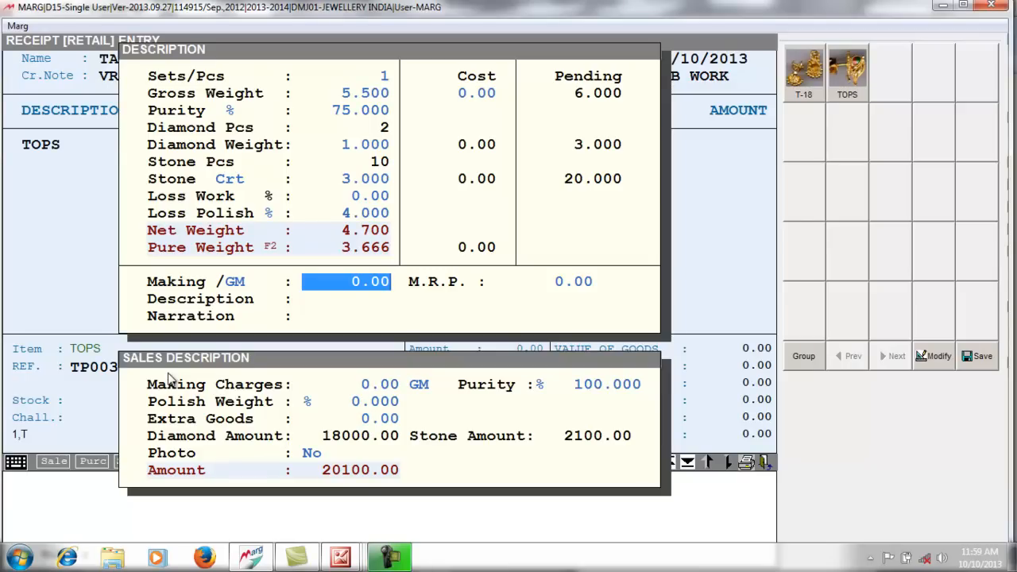
- Set the TOPS making rate to 50.00 per gram and advance to Making Charges
text(50)
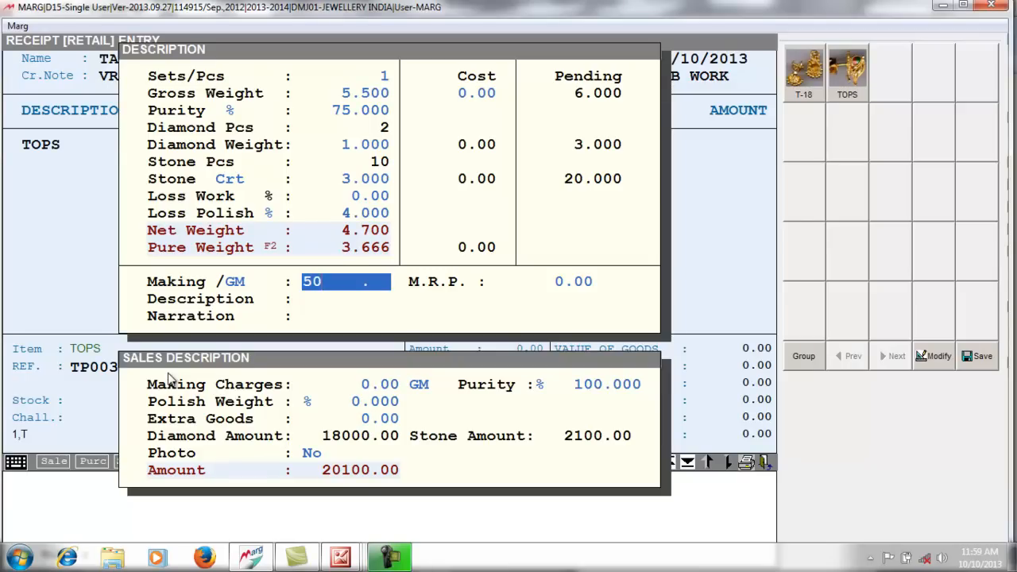
key(Return)
key(Return)
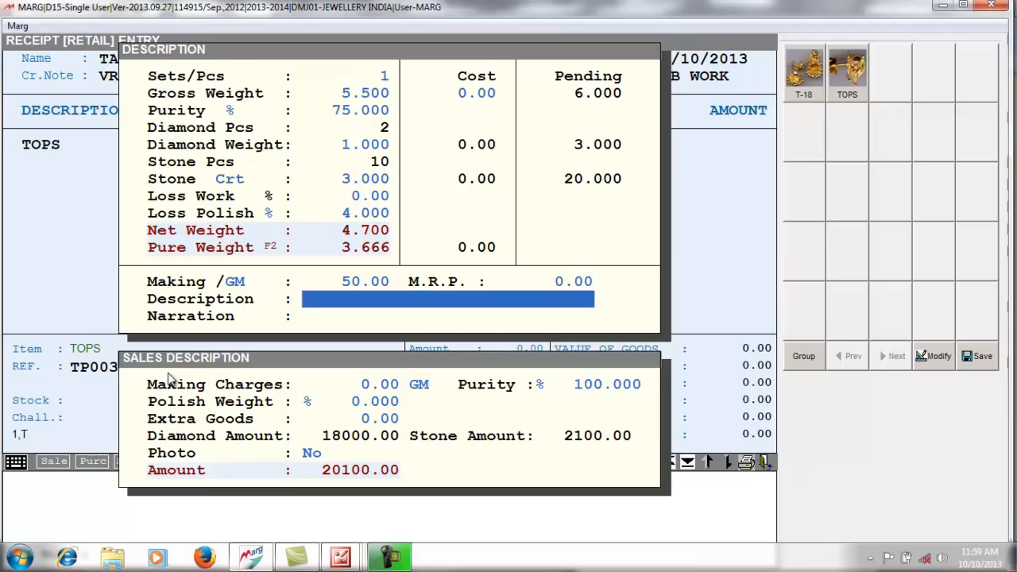
key(Return)
key(Return)
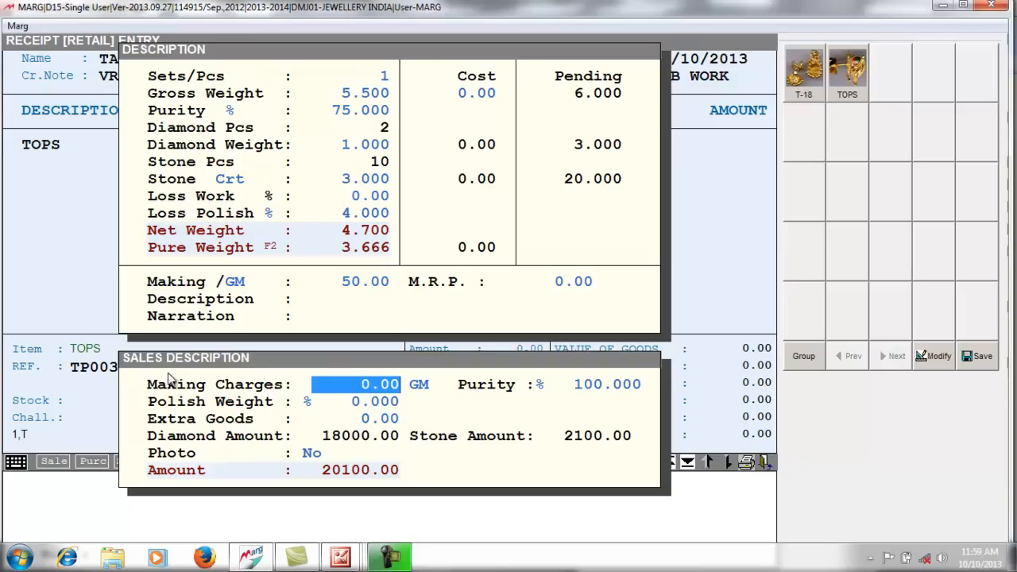
- Enter sales making charges 100, purity 75 and polish weight 7%, with Photo set to Yes
text(100 .)
key(Return)
key(Return)
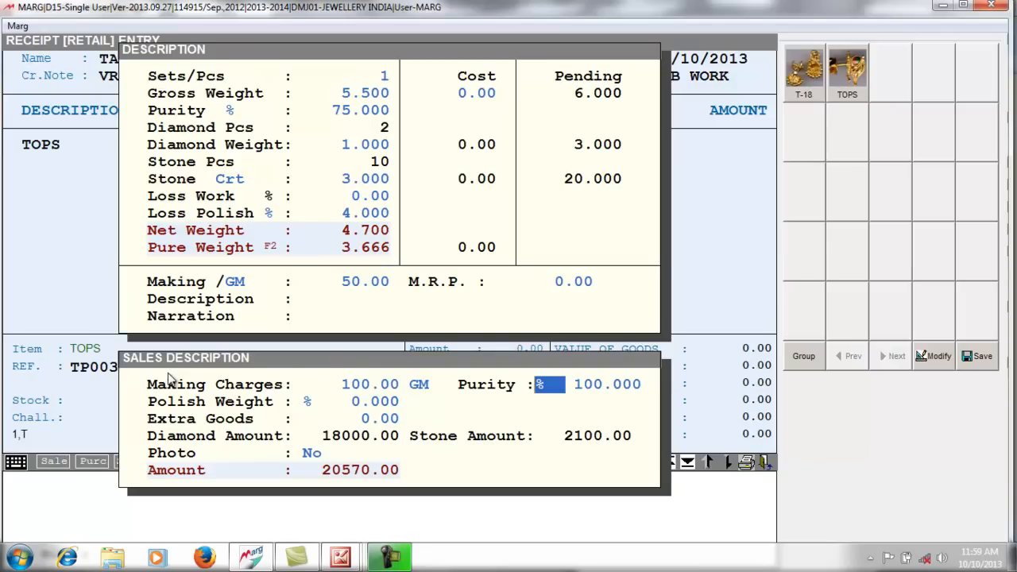
key(Return)
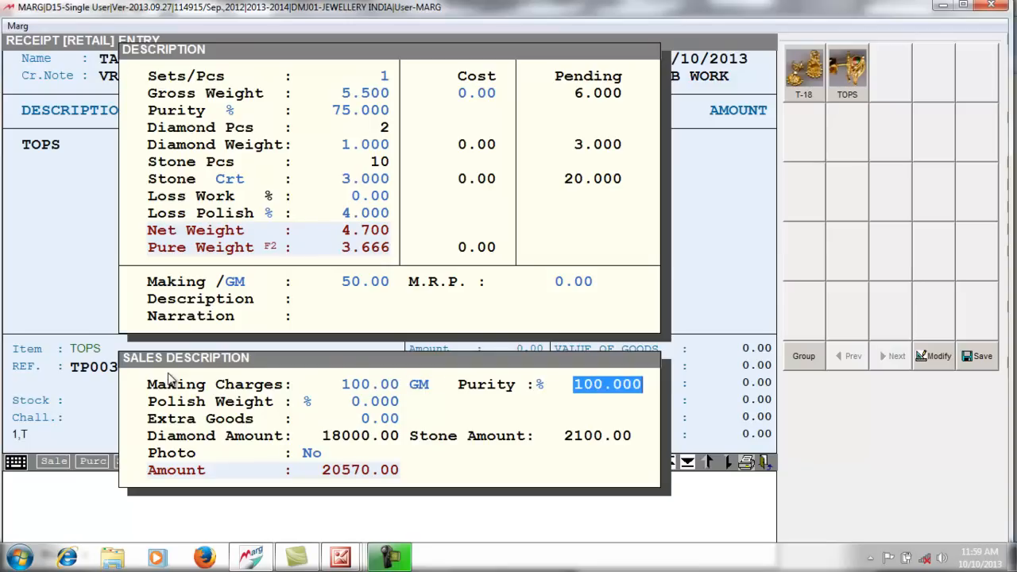
text(75 .)
key(Return)
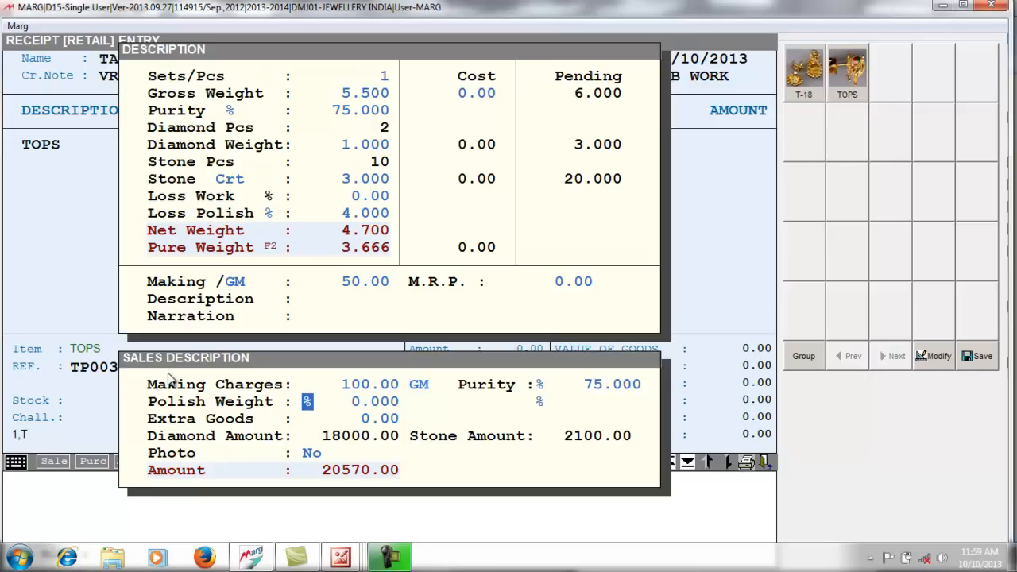
key(Return)
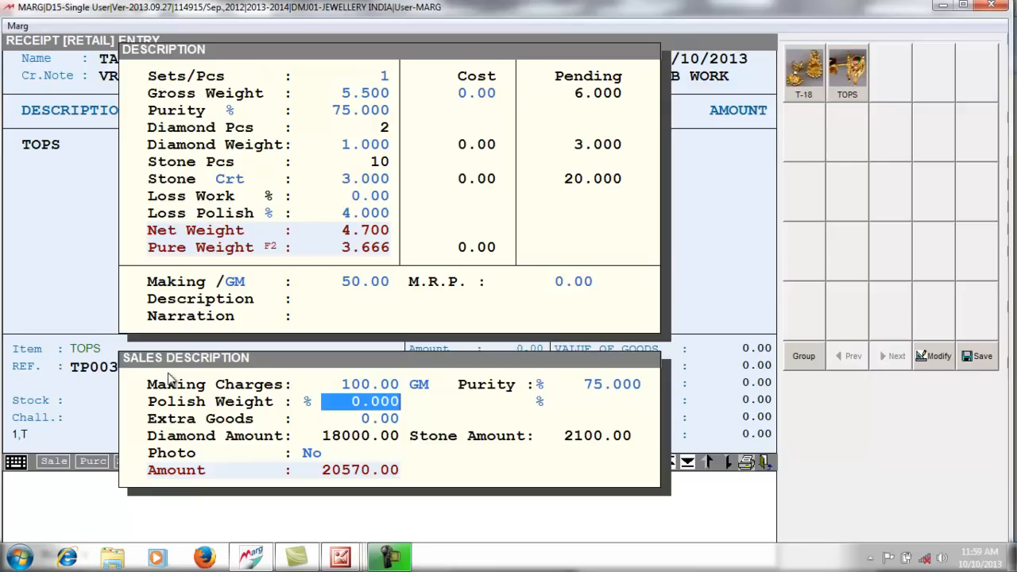
text(7)
key(Return)
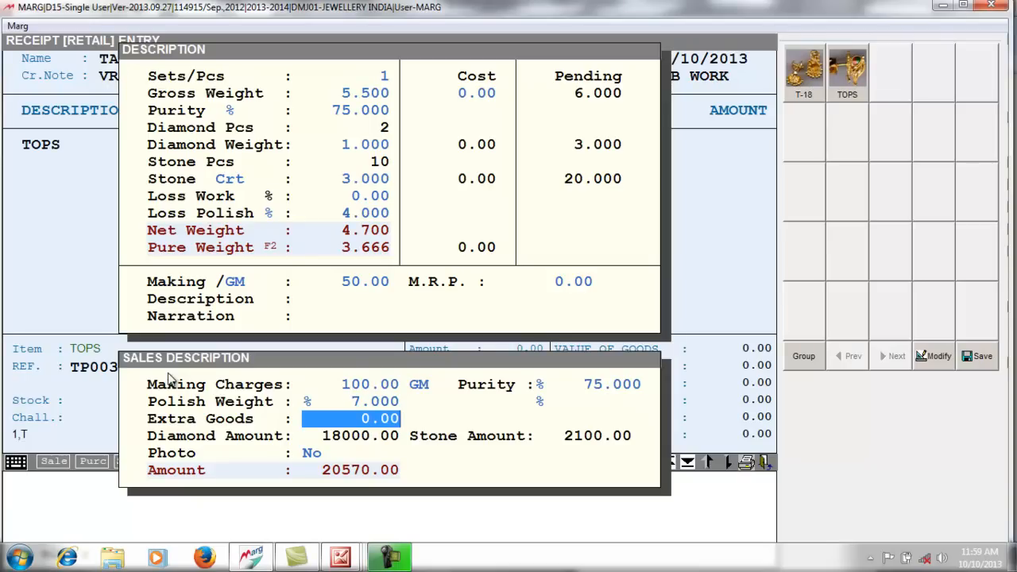
key(Return)
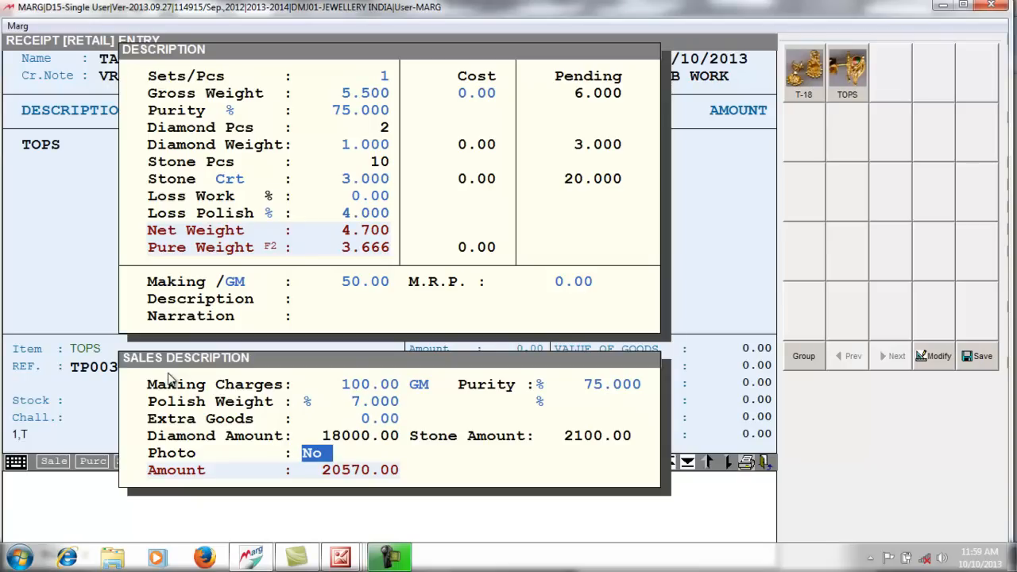
key(y)
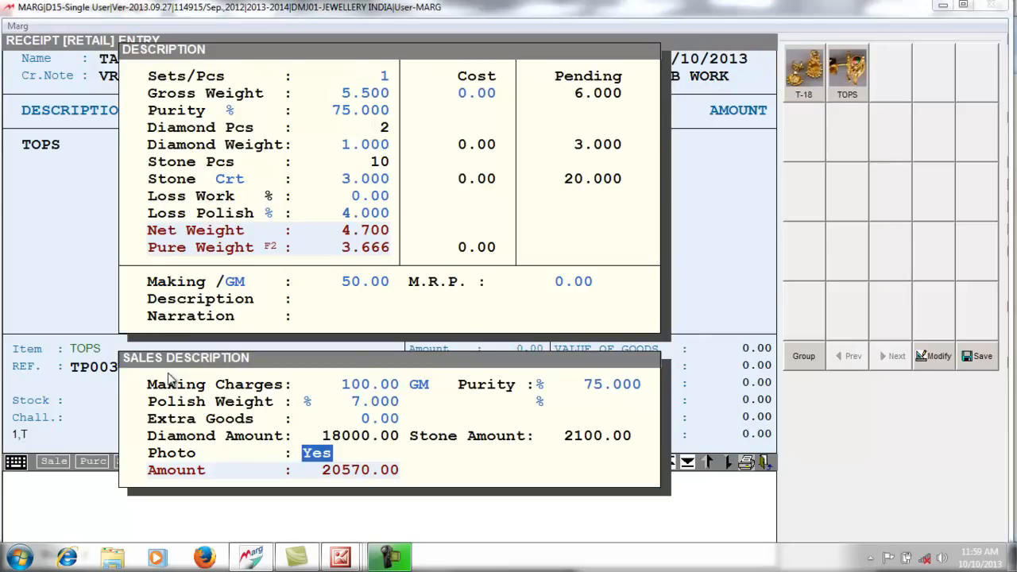
key(Return)
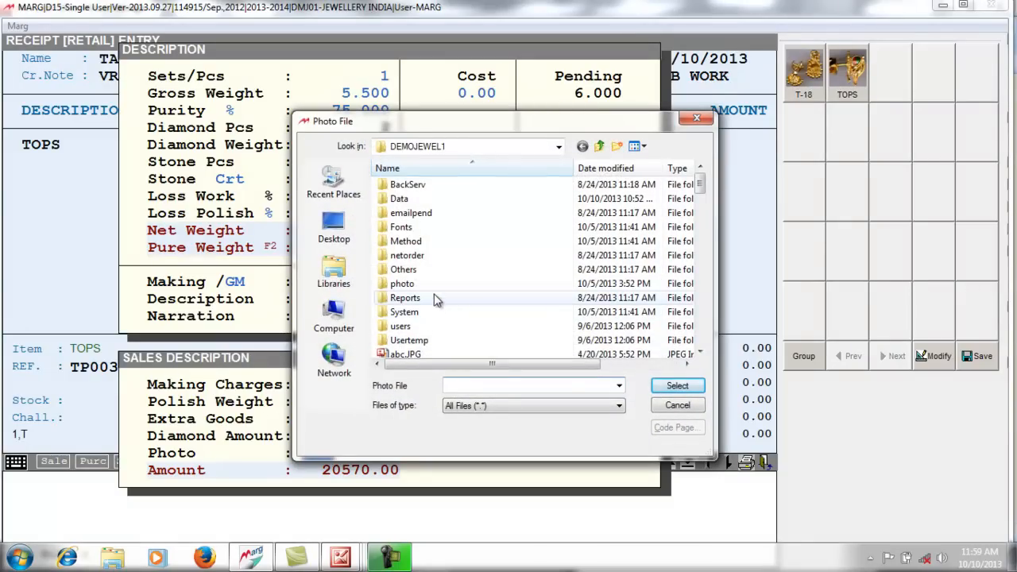
- Attach the earring photo 1 (2)_1_1_1.jpg to the TOPS item
double_click(402, 284)
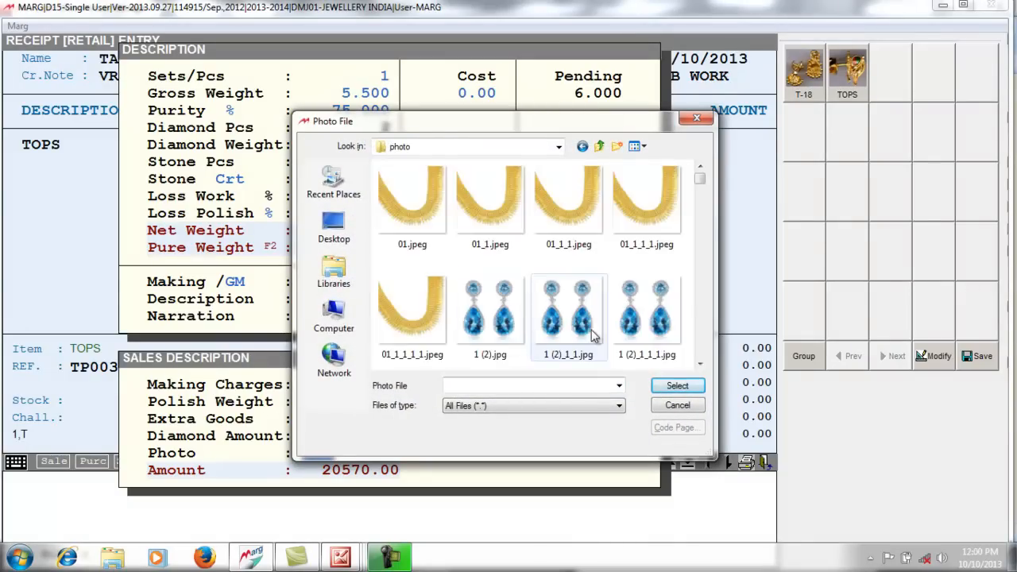
click(656, 326)
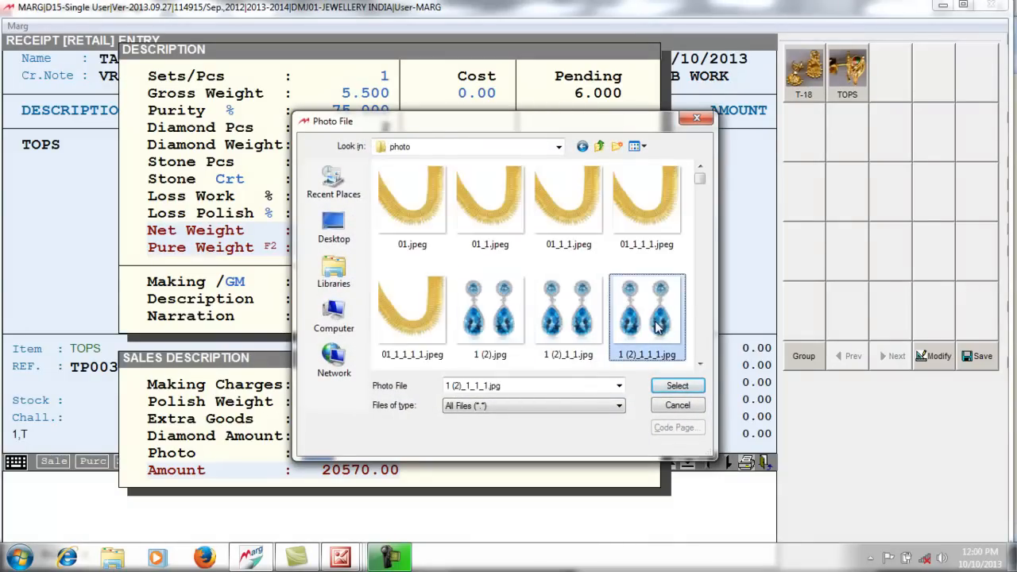
click(668, 387)
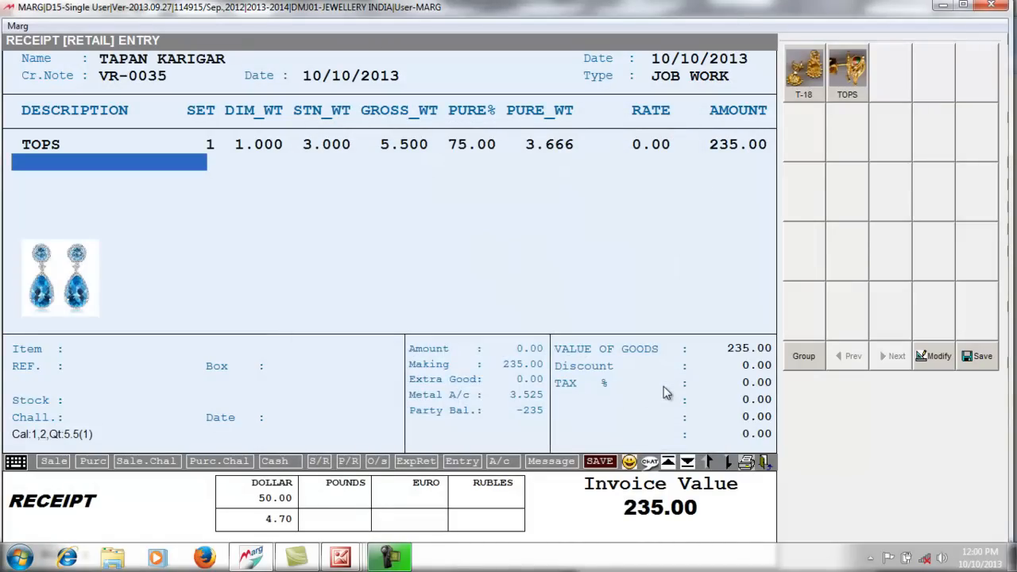
- Save receipt VR-0035 without printing and return to the main menu
key(Return)
key(Return)
key(Return)
key(Return)
key(Escape)
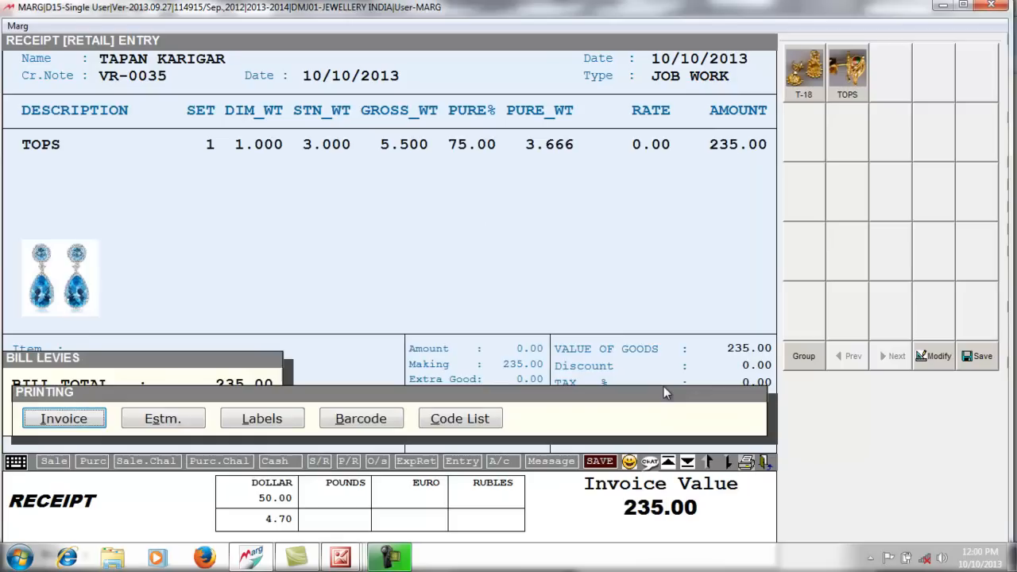
key(Right)
key(Right)
key(Right)
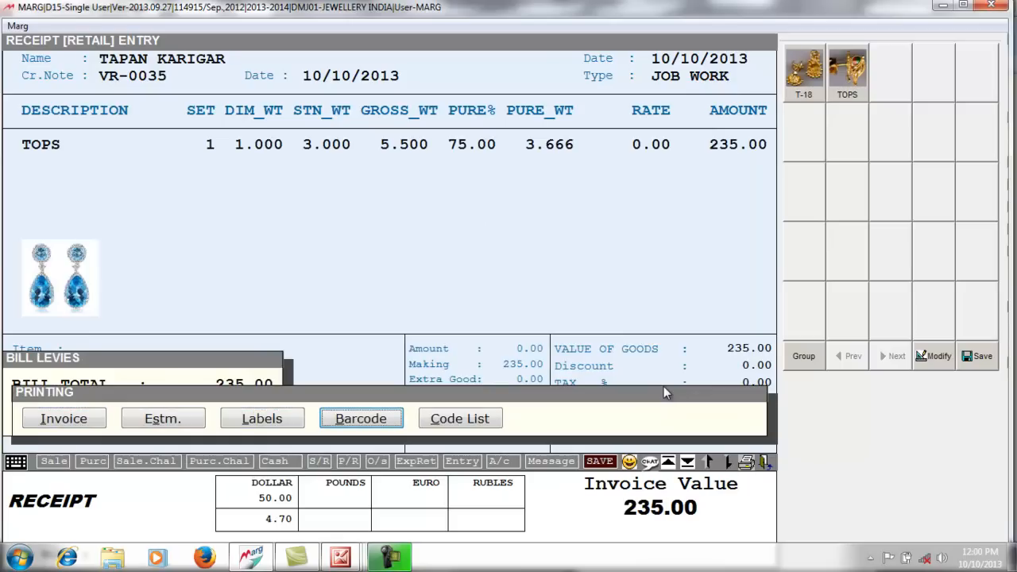
key(Left)
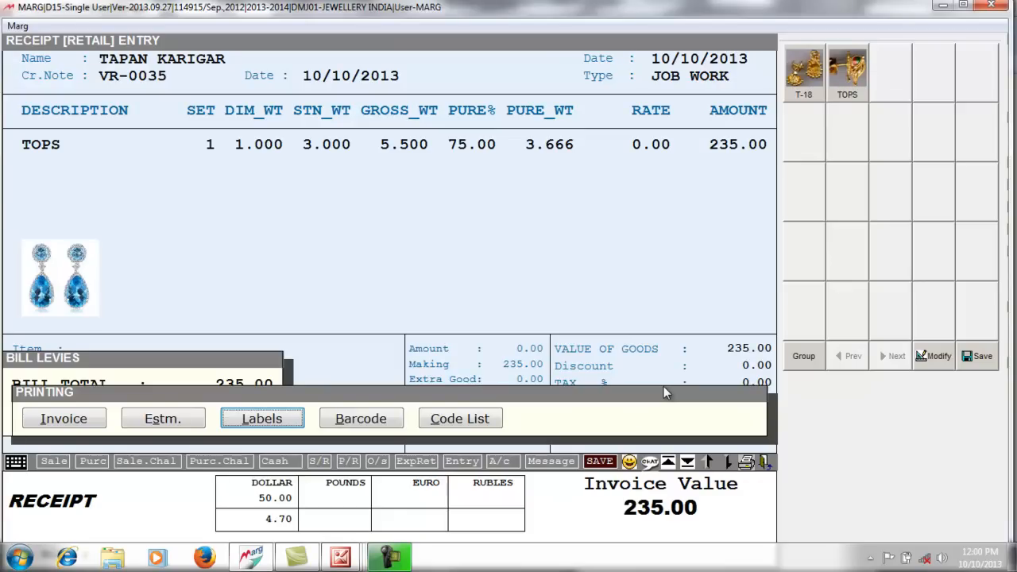
key(Escape)
key(Escape)
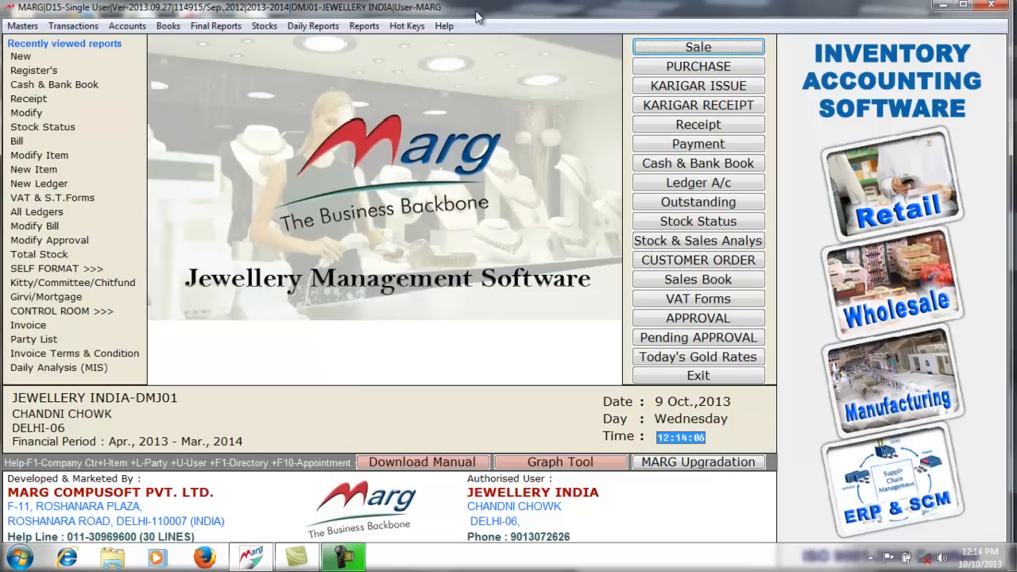
click(260, 28)
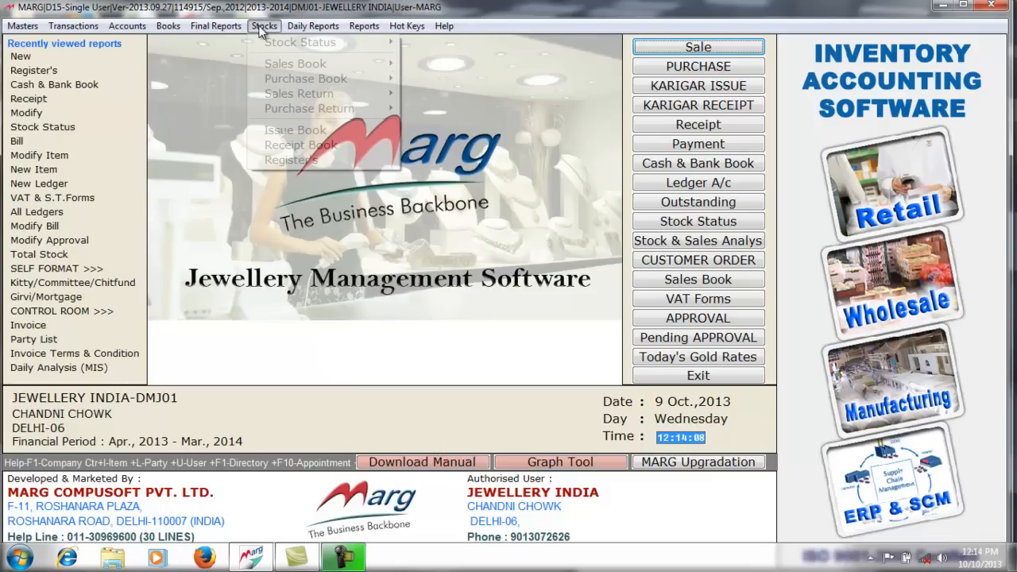
click(311, 162)
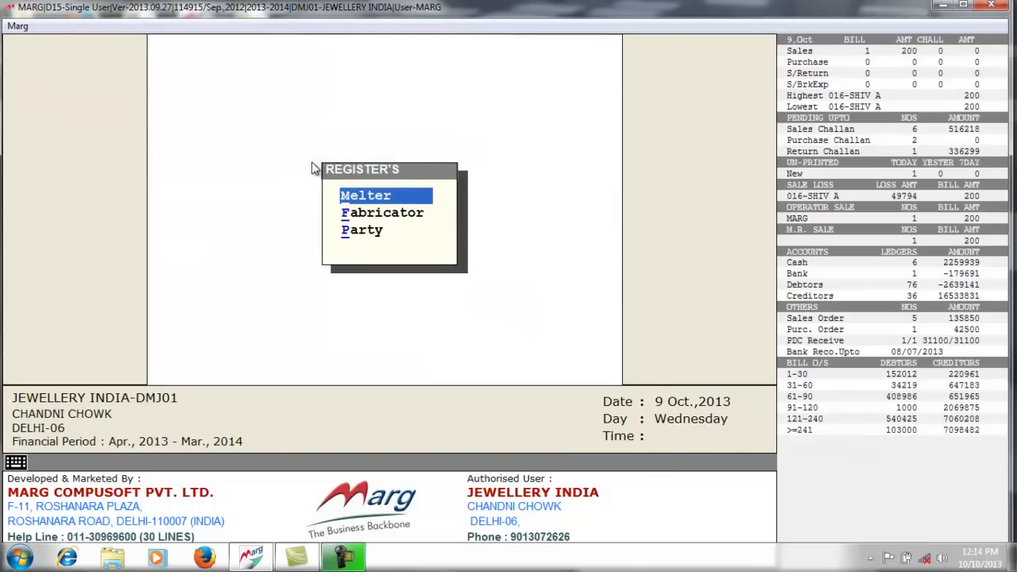
key(Return)
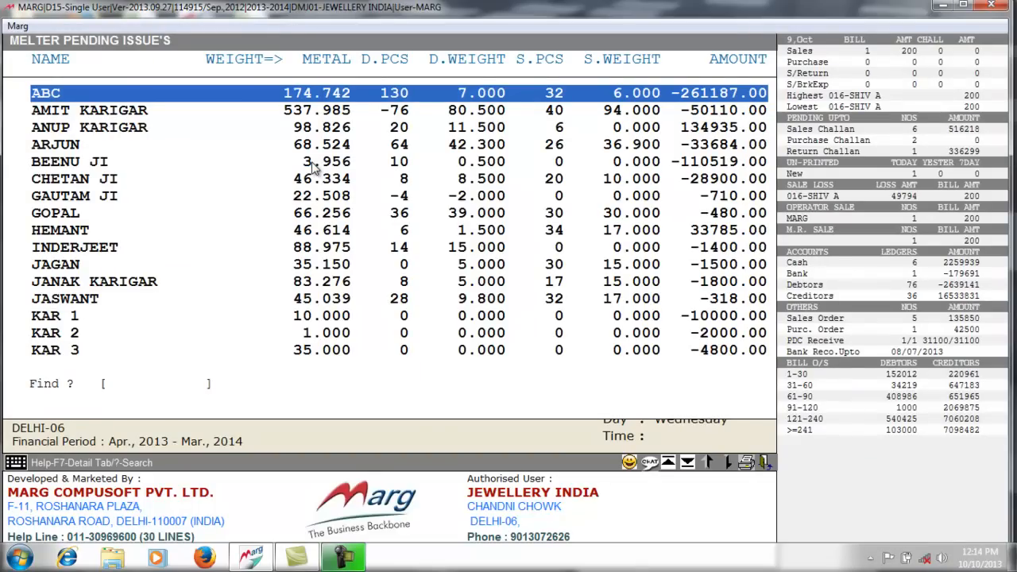
text(TA)
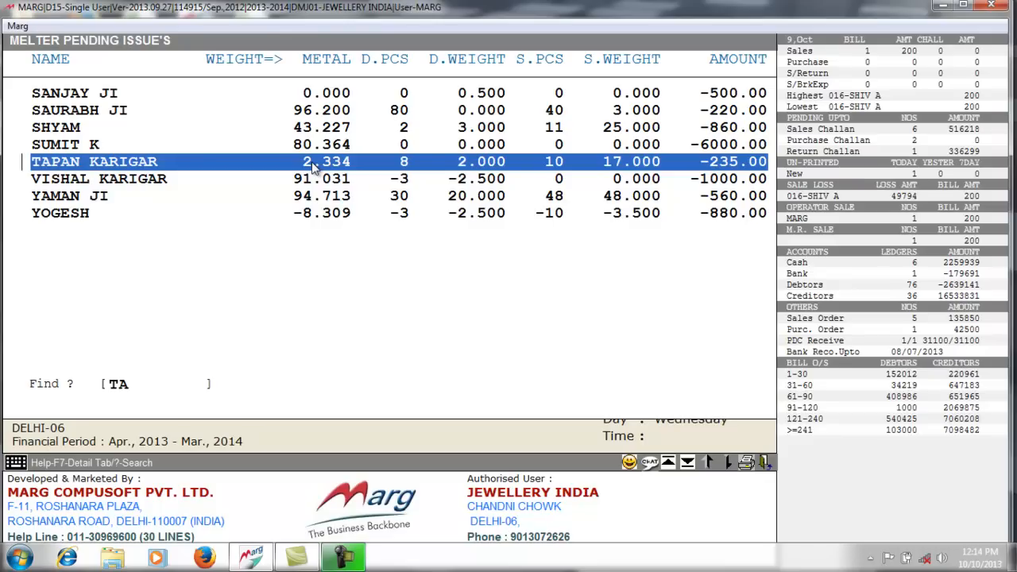
key(Return)
text(0104)
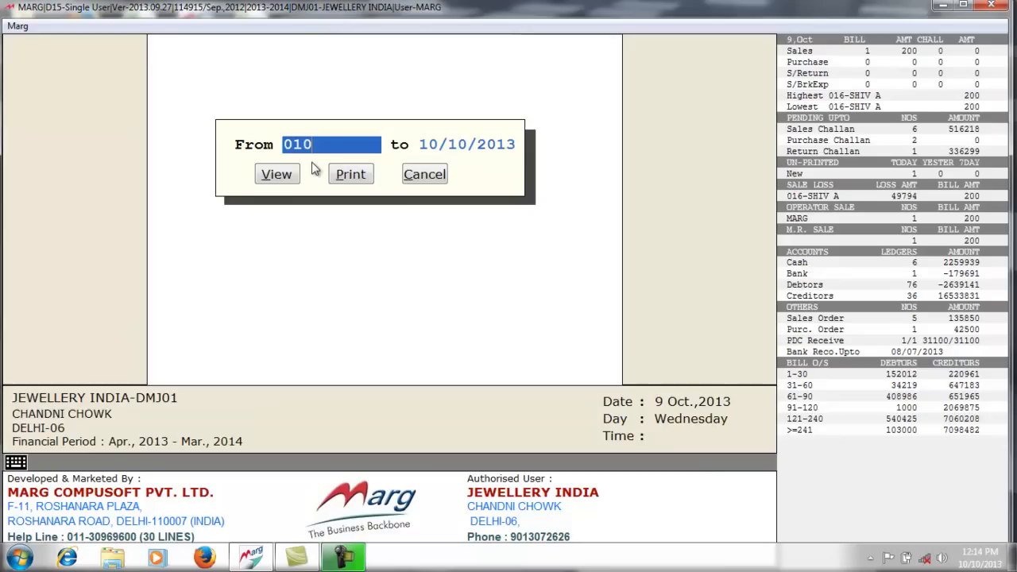
key(Return)
key(Return)
key(Return)
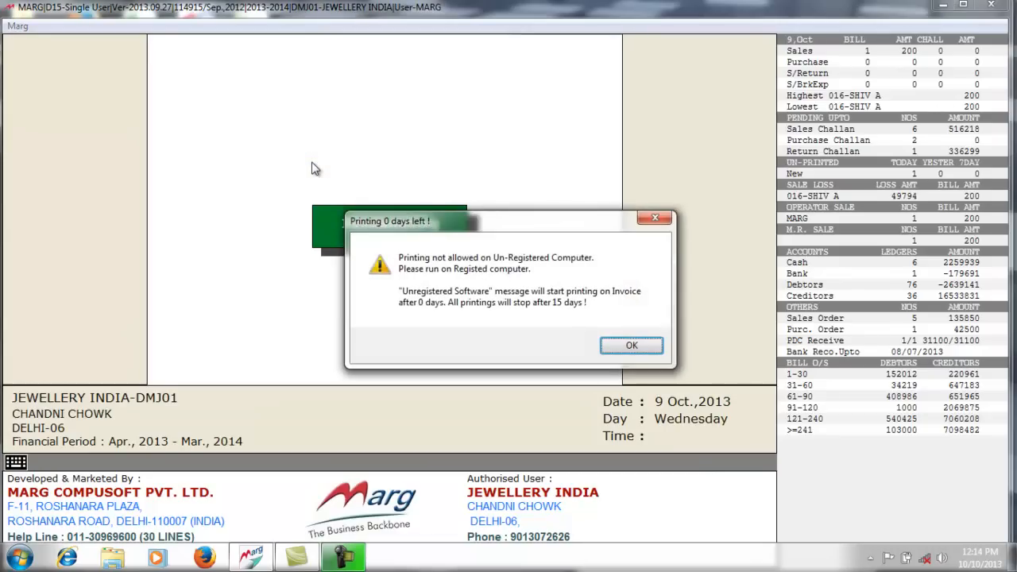
key(Return)
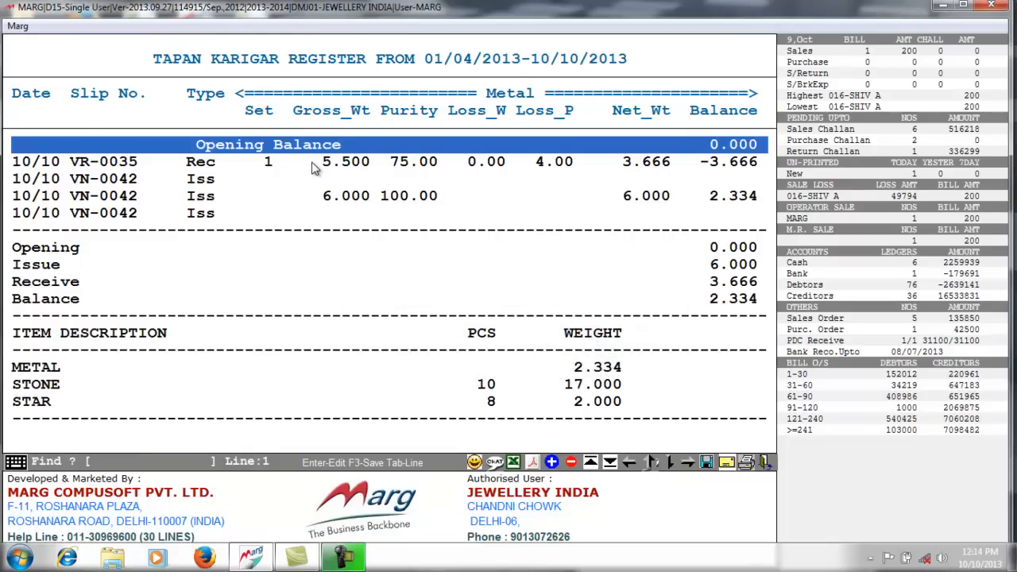
key(Down)
key(Down)
key(Down)
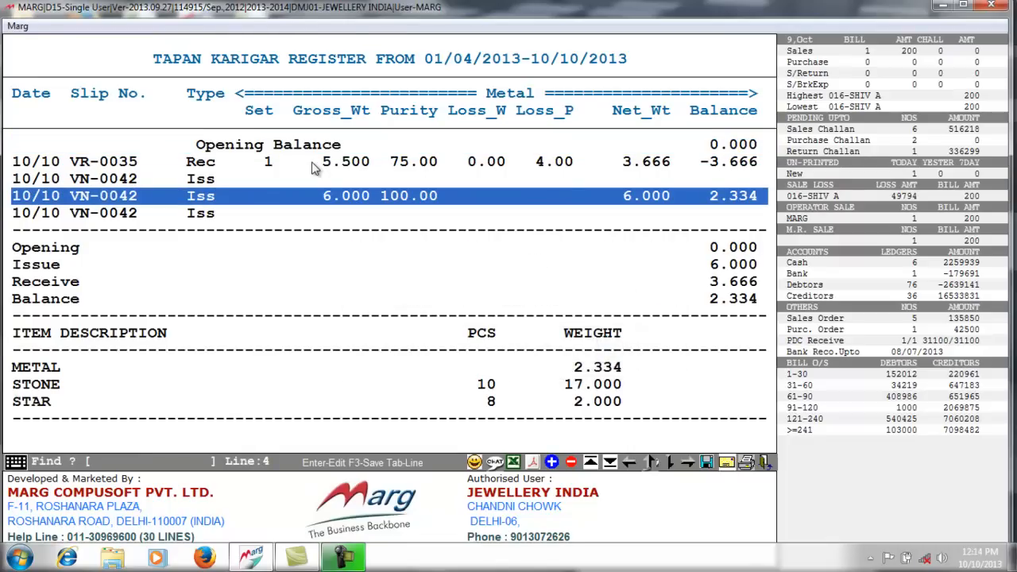
key(Right)
key(Right)
key(Right)
key(Right)
key(Right)
key(Right)
key(Right)
key(Right)
key(Right)
key(Right)
key(Right)
key(Right)
key(Right)
key(Right)
key(Right)
key(Right)
key(Right)
key(Right)
key(Right)
key(Right)
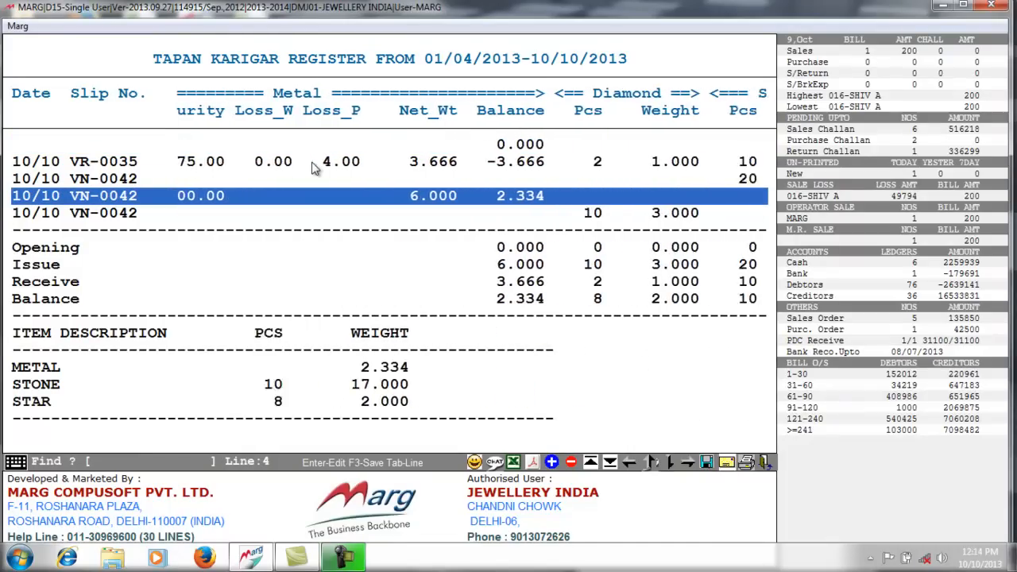
key(Right)
key(Right)
key(Right)
key(Right)
key(Right)
key(Right)
key(Right)
key(Right)
key(Right)
key(Right)
key(Right)
key(Right)
key(Right)
key(Right)
key(Right)
key(Right)
key(Right)
key(Right)
key(Right)
key(Right)
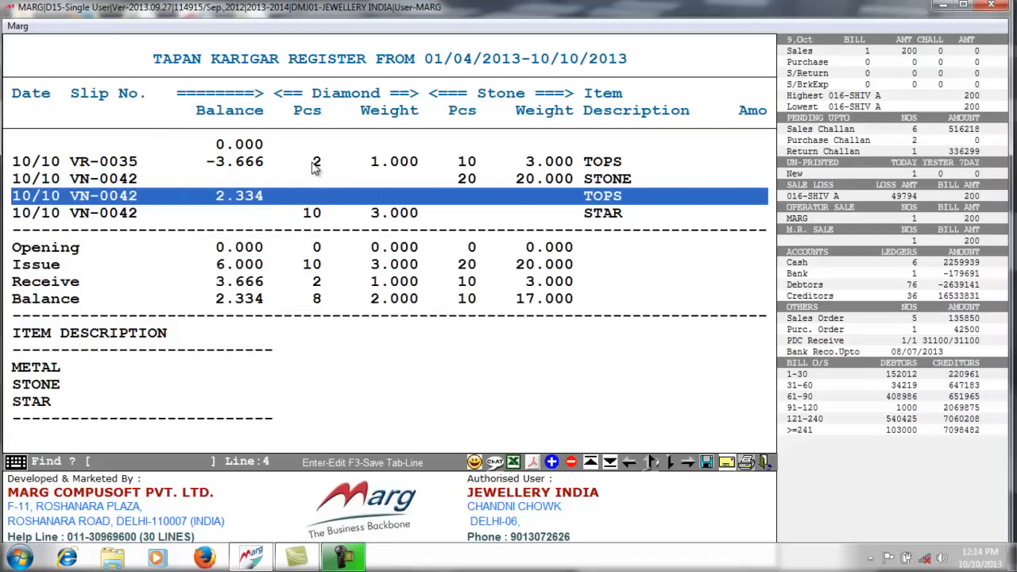
click(533, 463)
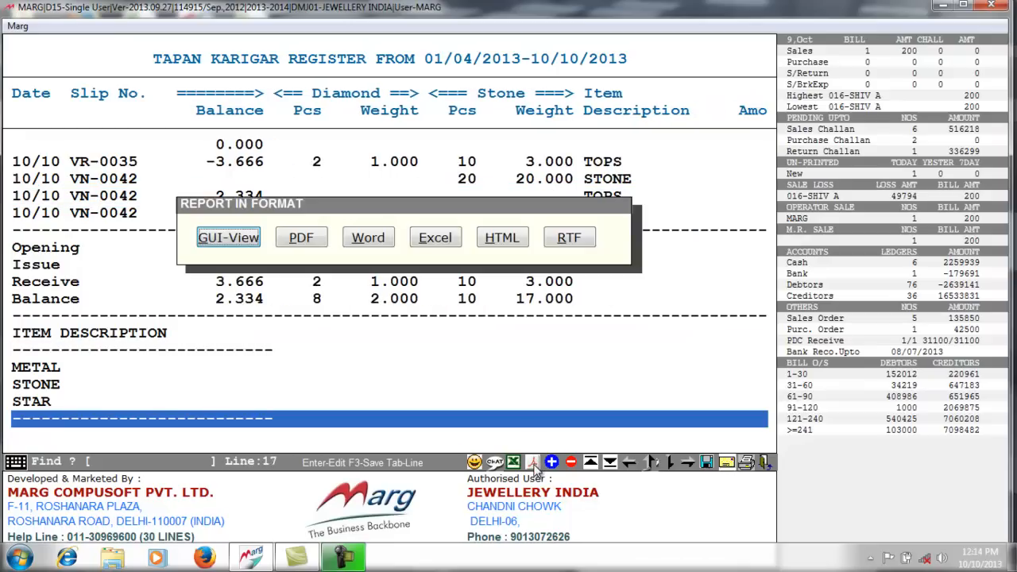
click(231, 239)
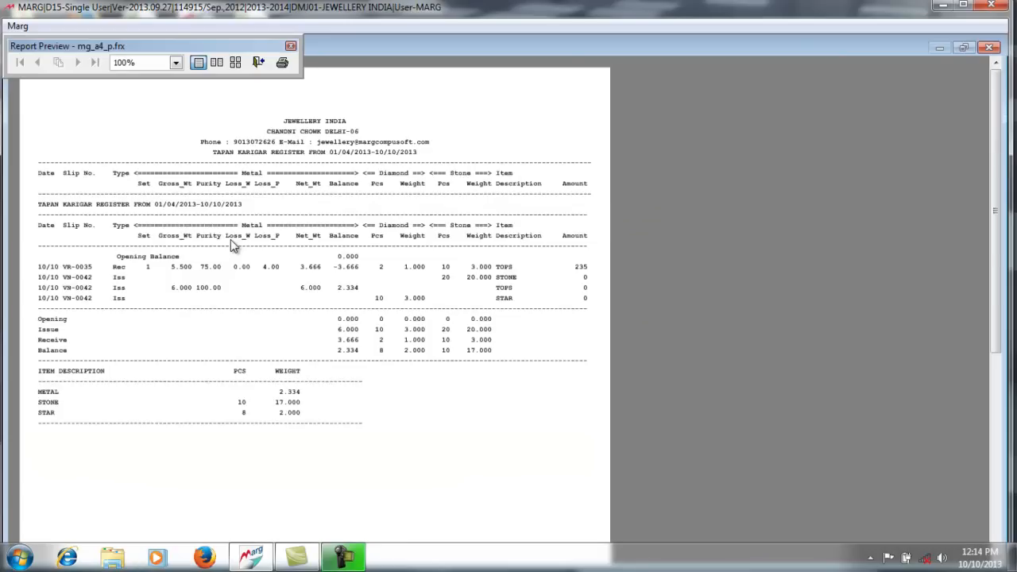
key(Escape)
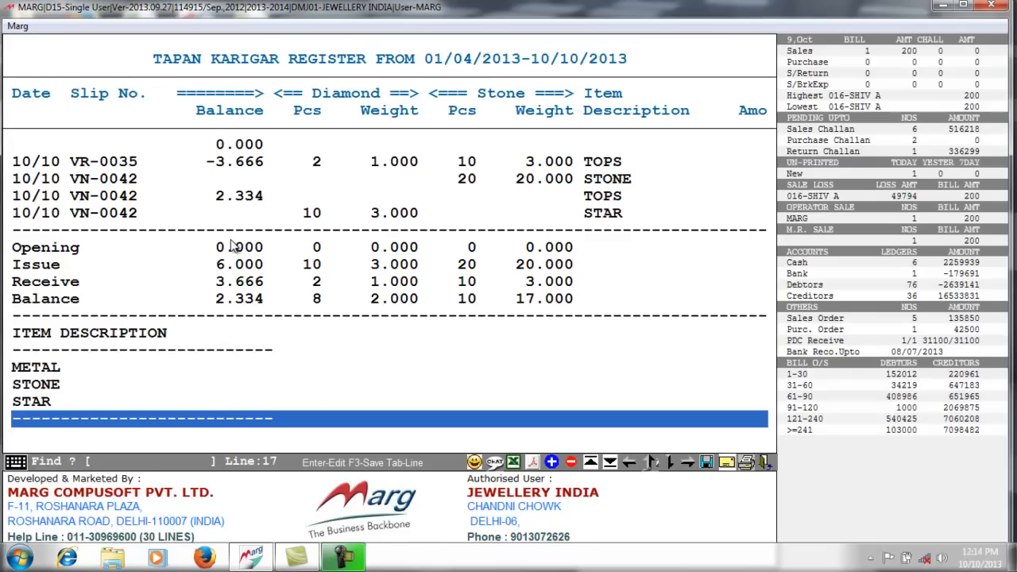
key(Escape)
key(Escape)
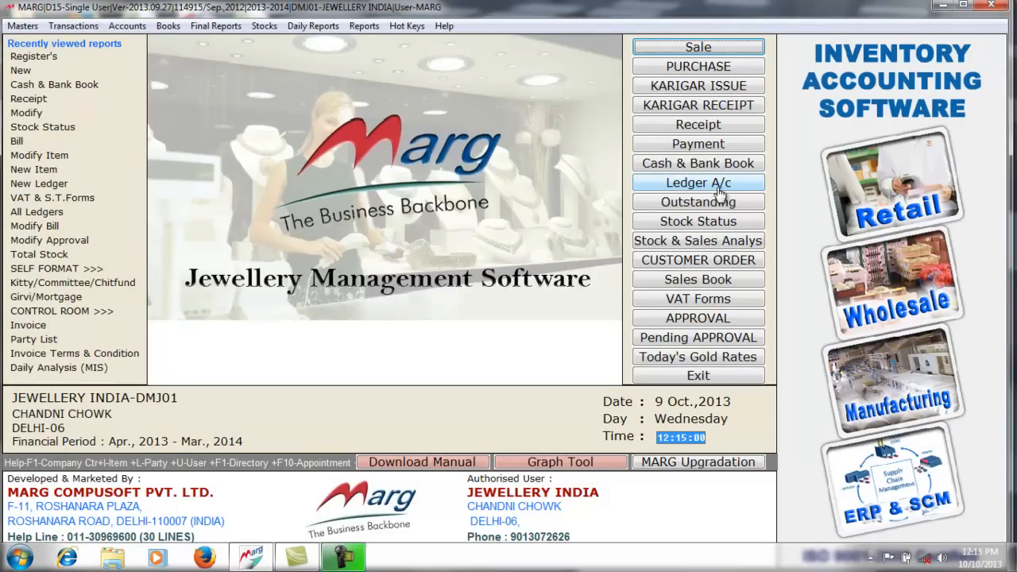
click(689, 225)
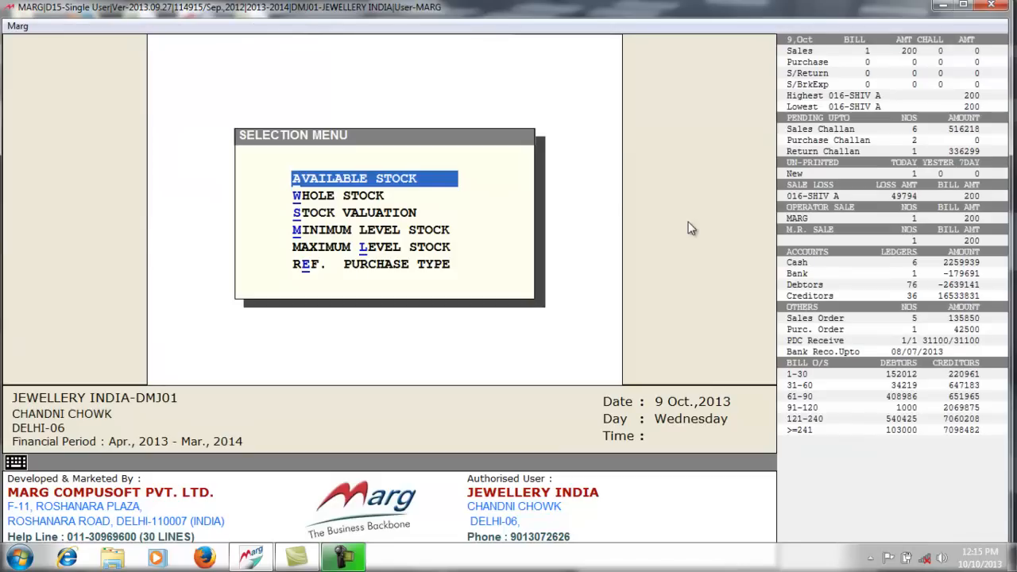
key(Return)
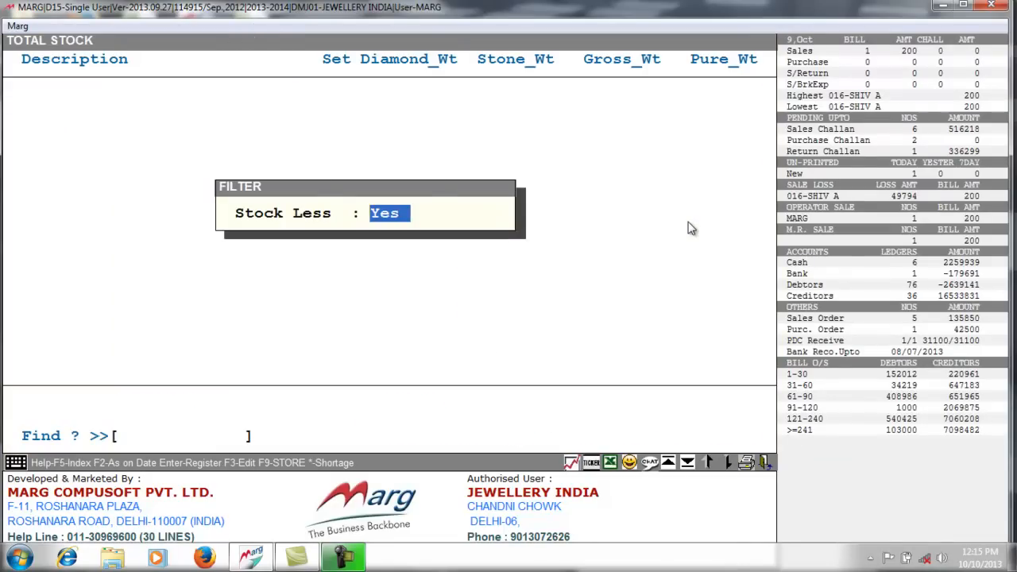
key(Return)
text(TOP)
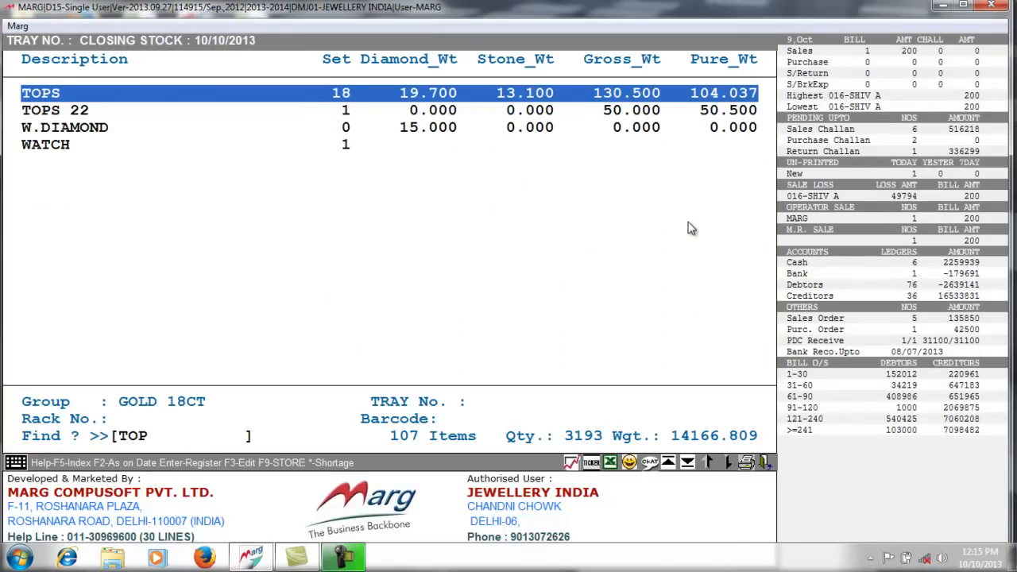
key(Return)
key(Right)
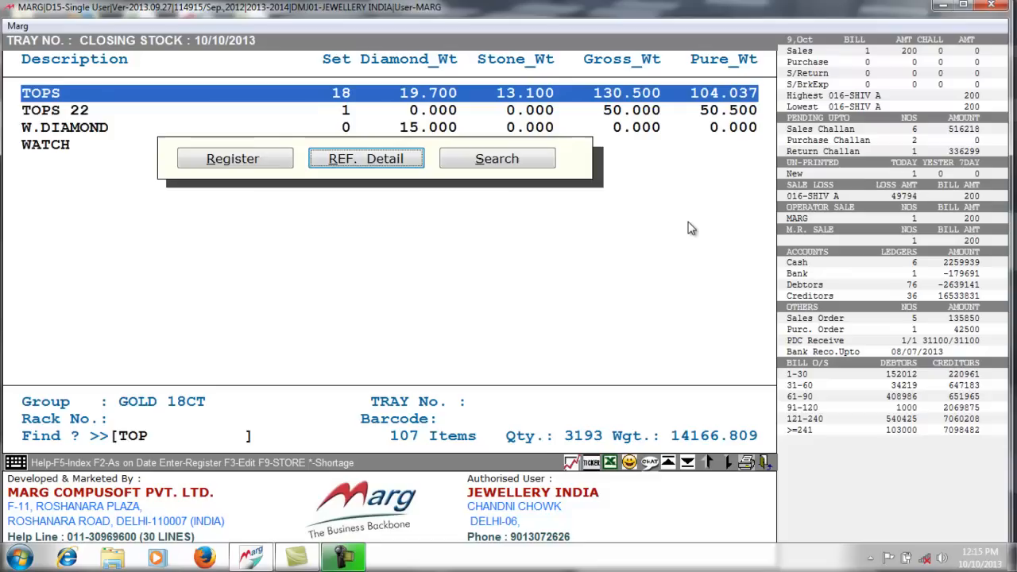
key(Return)
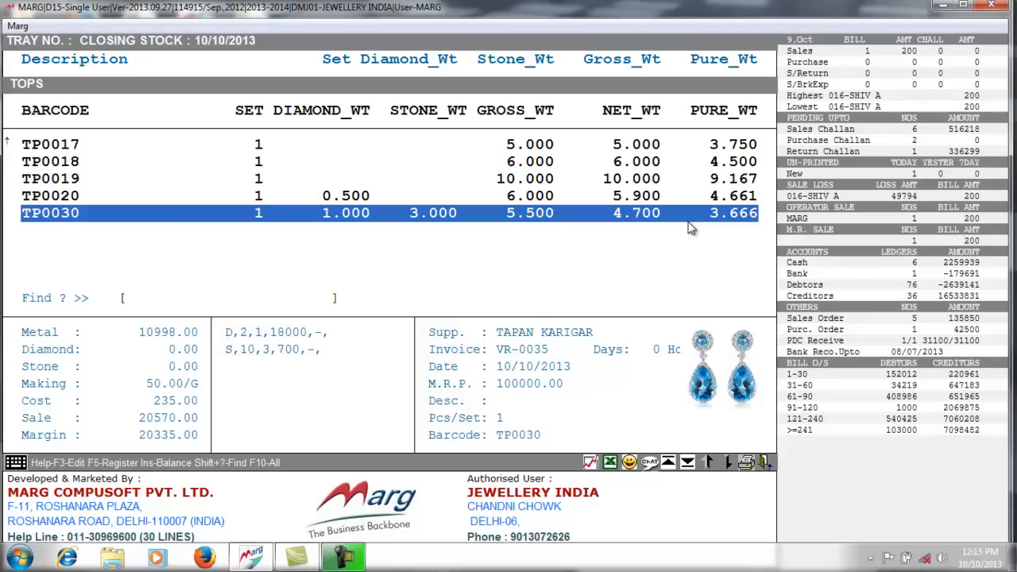
key(Escape)
key(Escape)
key(Escape)
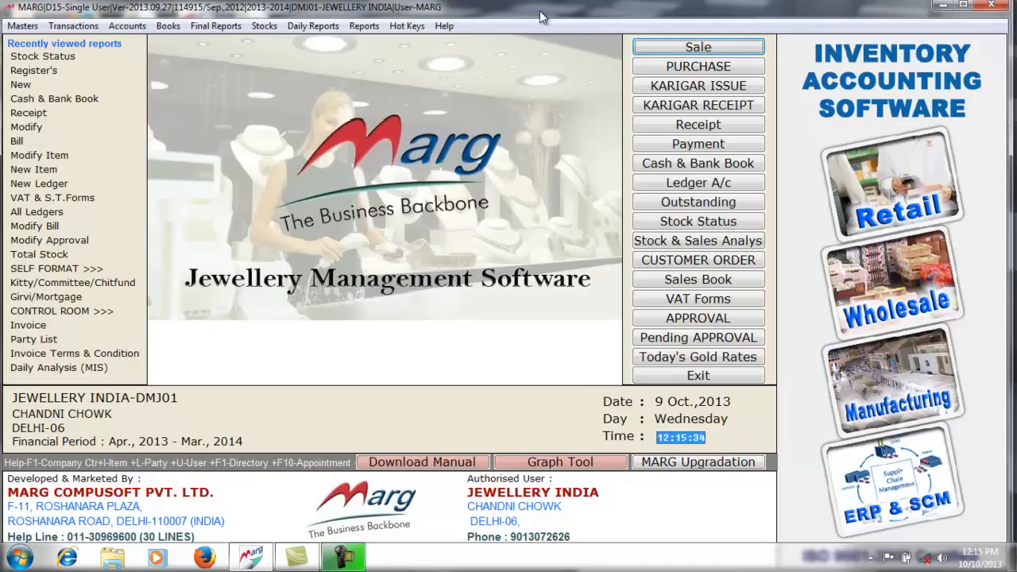
- Start sale bill 017 for the customer with the second M.R. agent and VAT 1% sales type
click(666, 46)
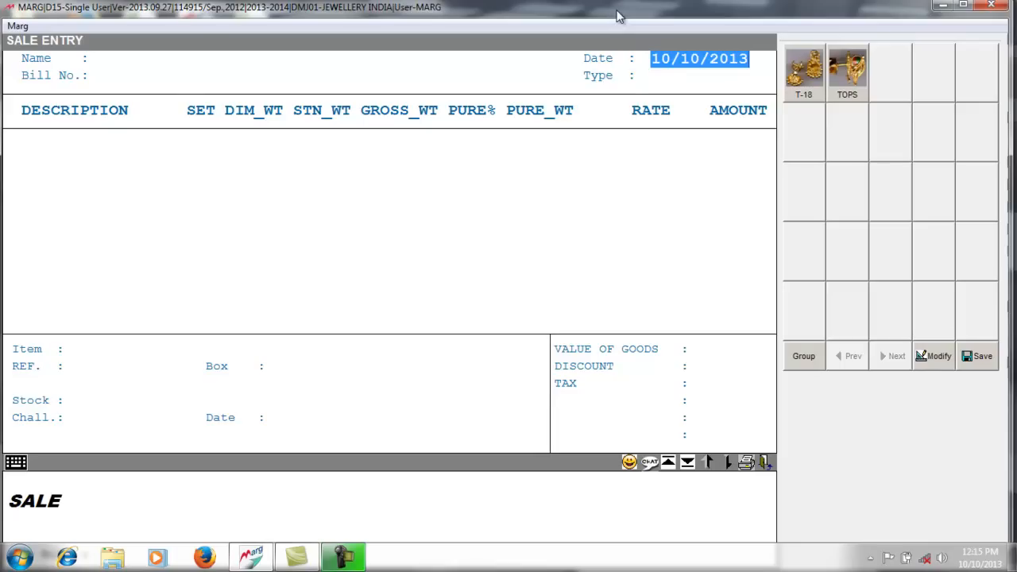
key(Return)
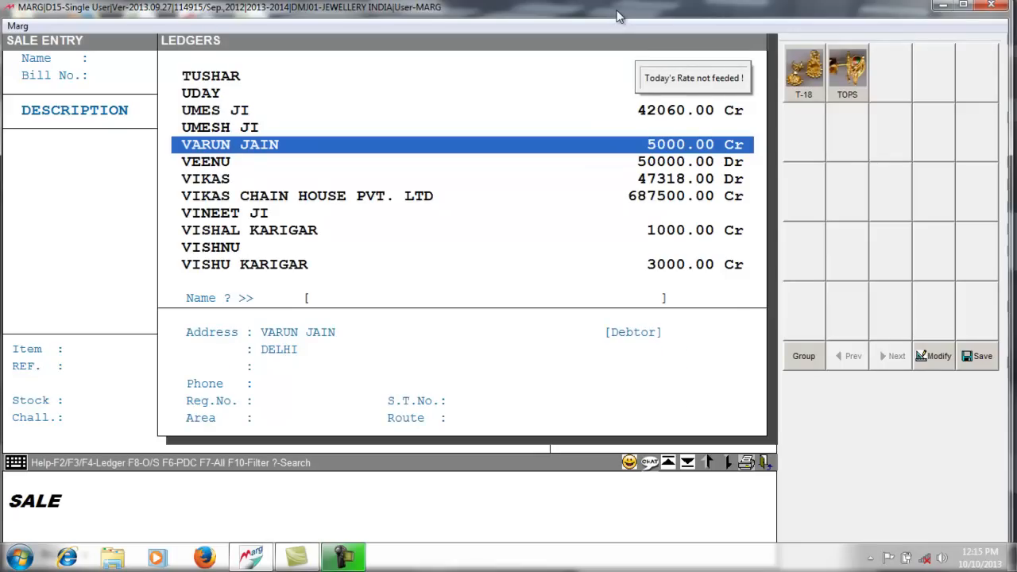
key(Return)
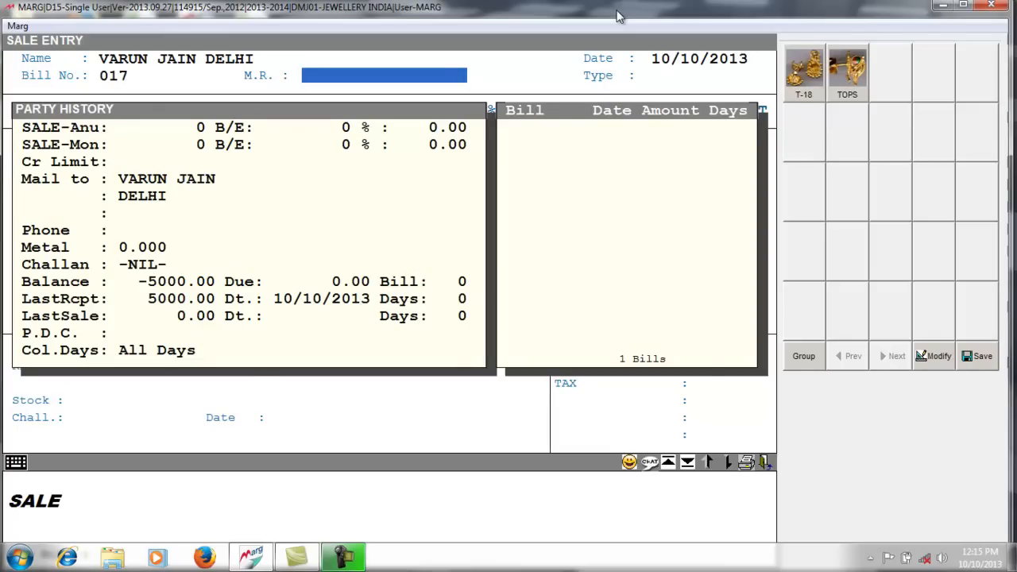
key(Return)
key(Down)
key(Down)
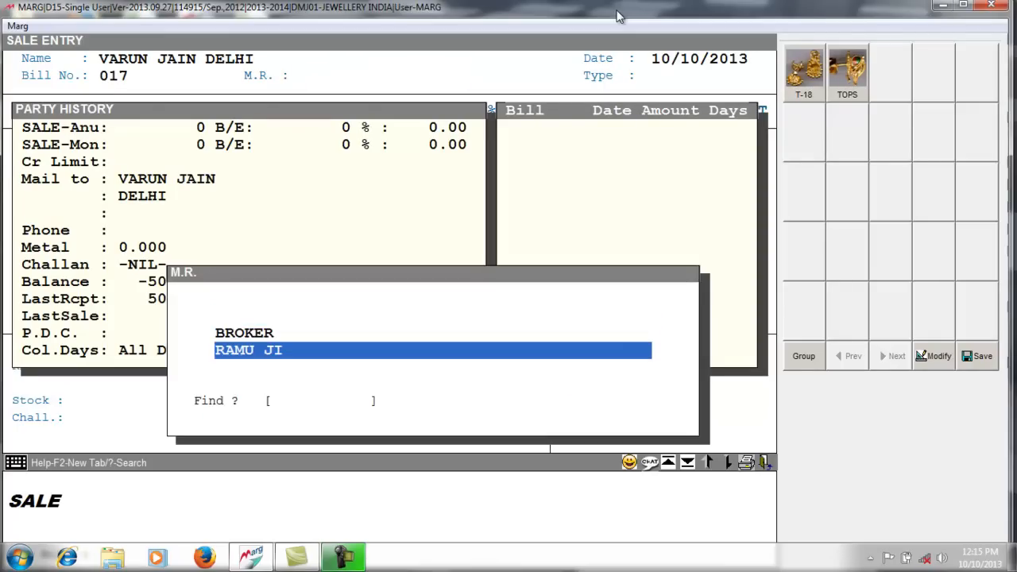
key(Return)
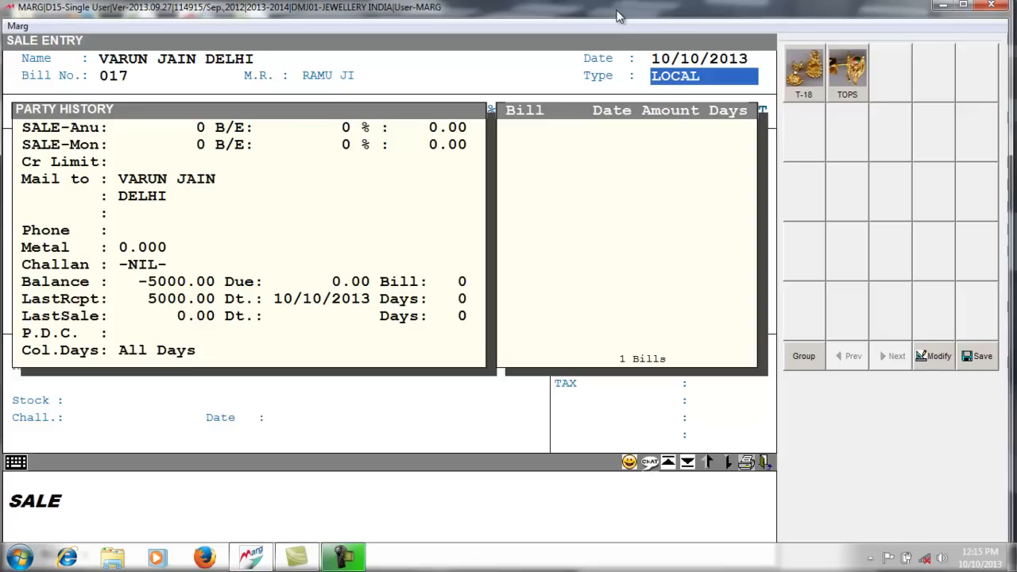
key(Return)
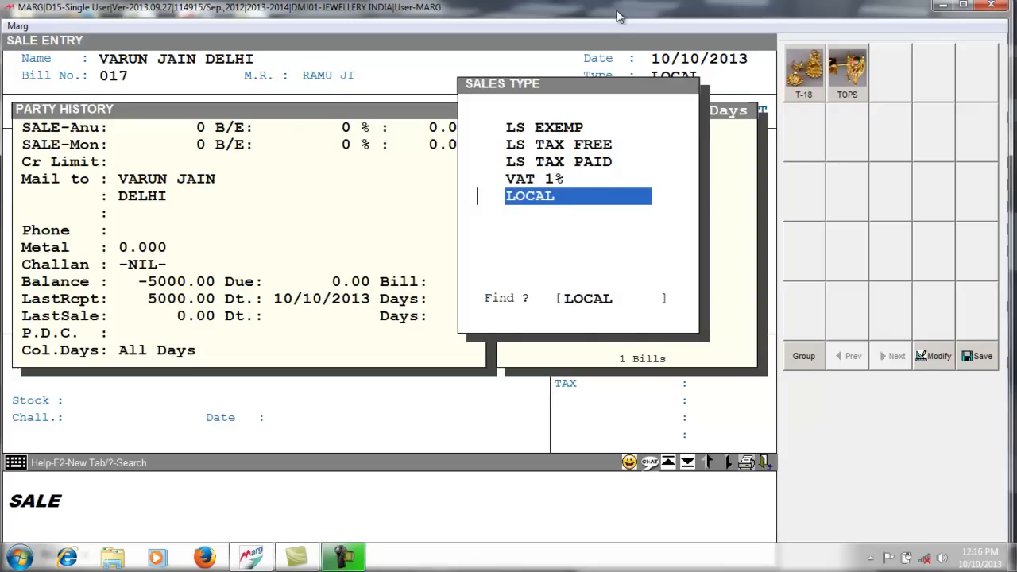
key(Up)
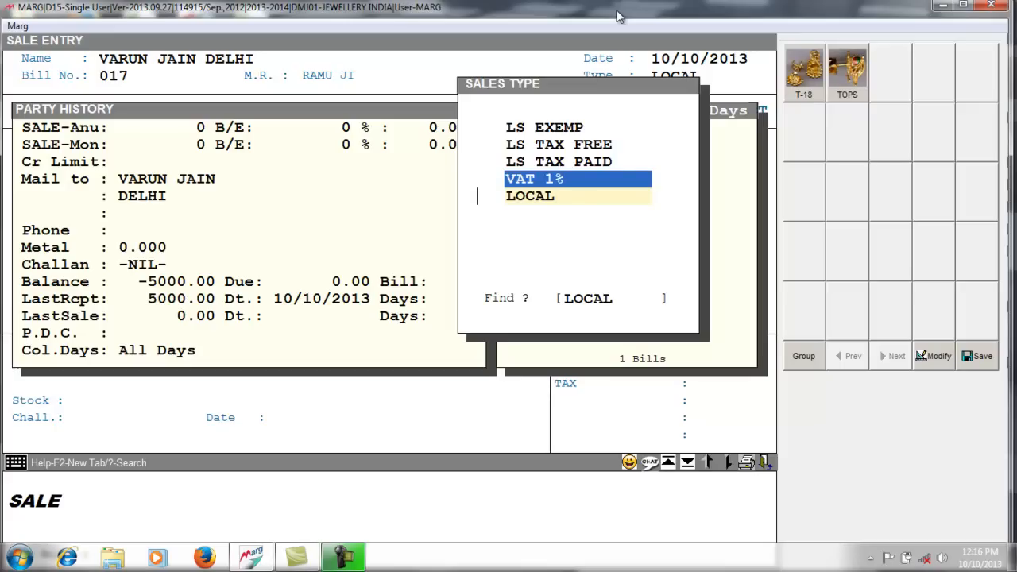
key(Return)
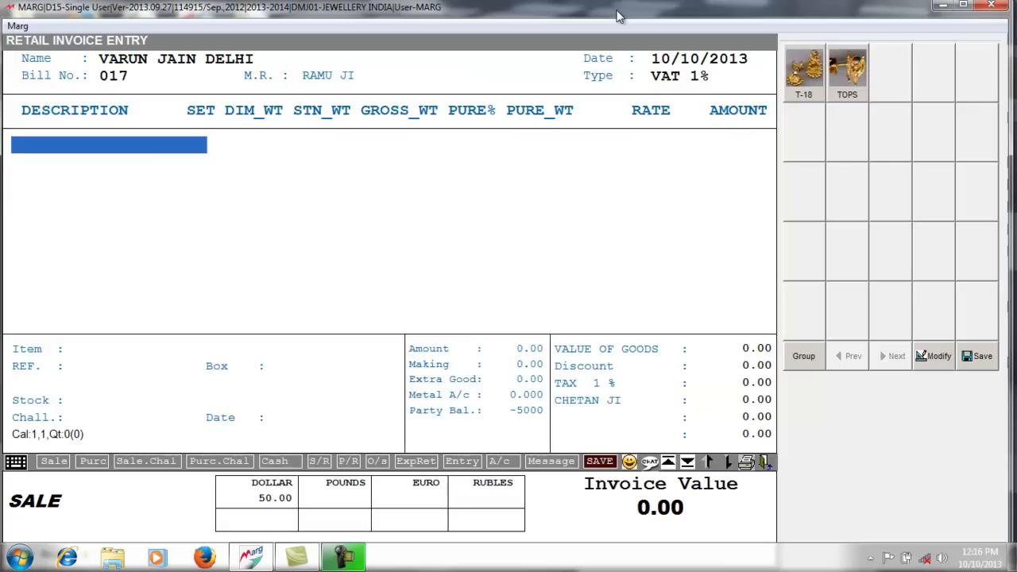
- Pick TOPS piece TP0030 and link it to order OS-0031
key(Return)
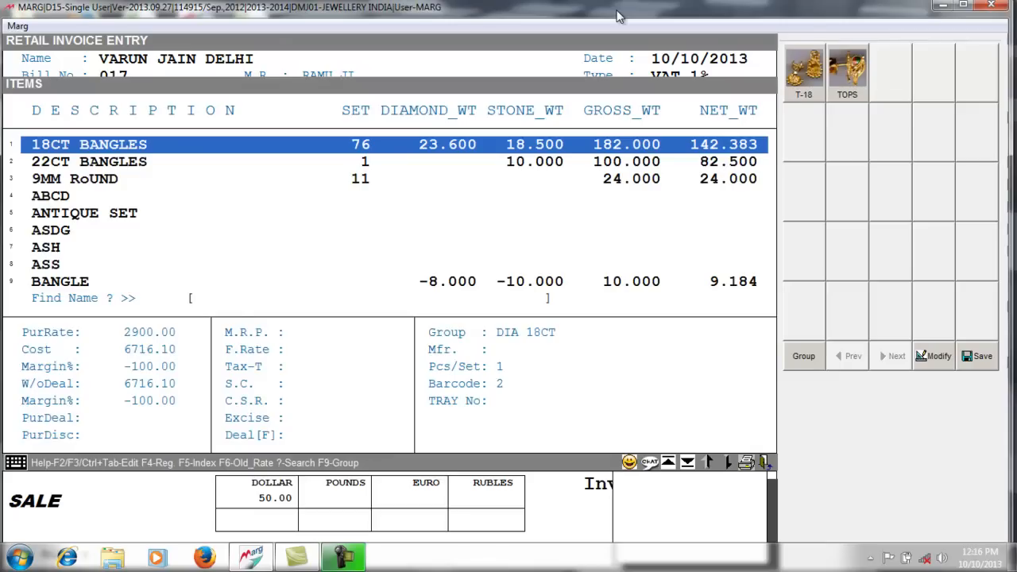
text(TOP)
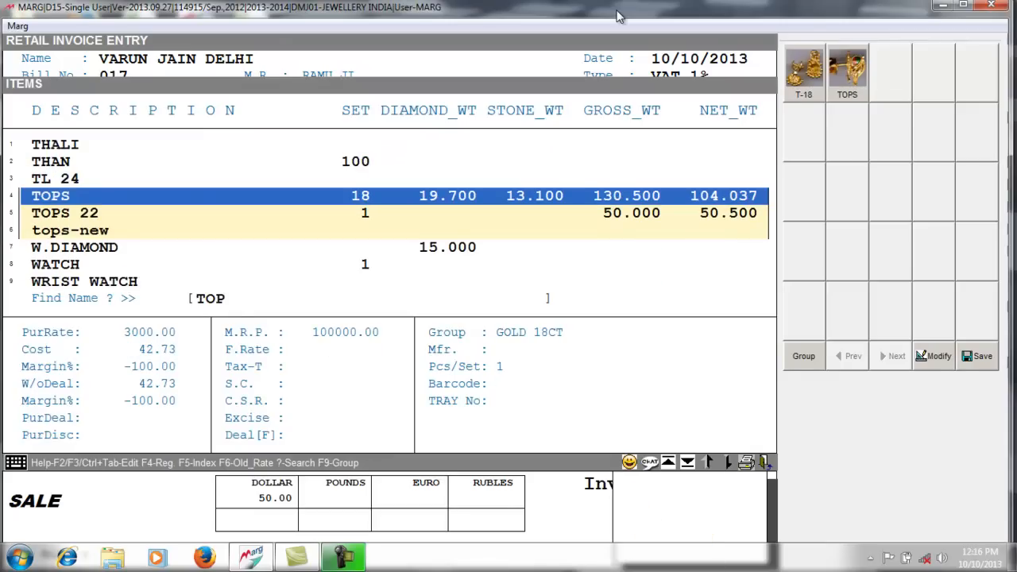
key(Return)
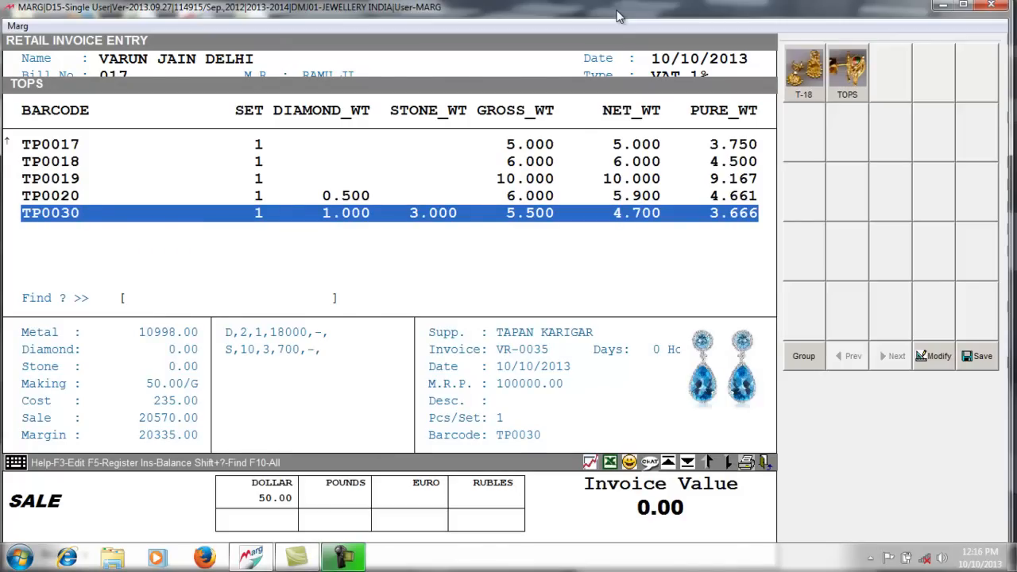
key(Return)
key(Return)
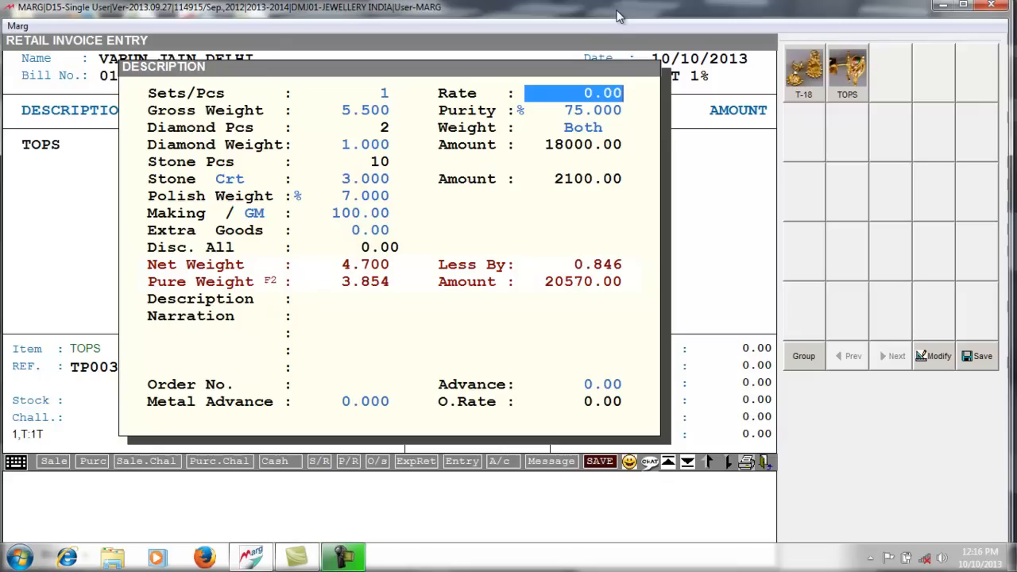
key(Return)
key(Return)
key(Return)
key(Return)
key(Return)
key(Return)
key(Return)
key(Return)
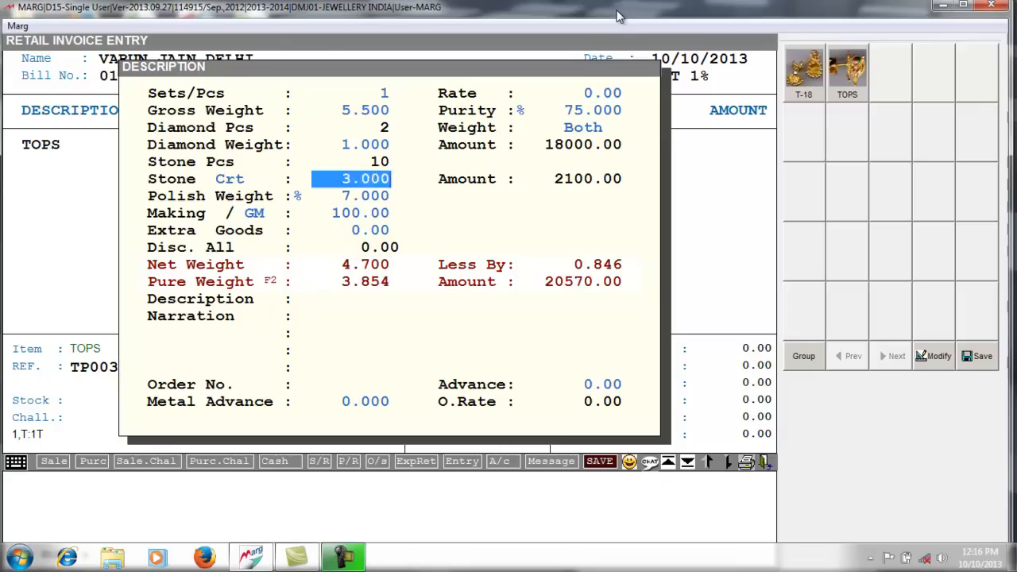
key(Return)
key(Return)
key(Return)
key(Return)
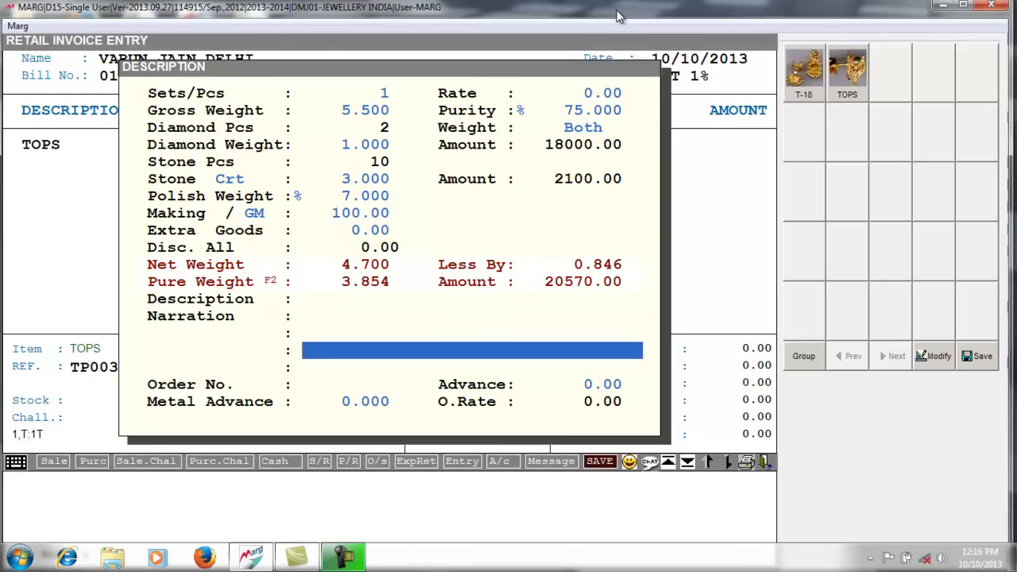
text(OS)
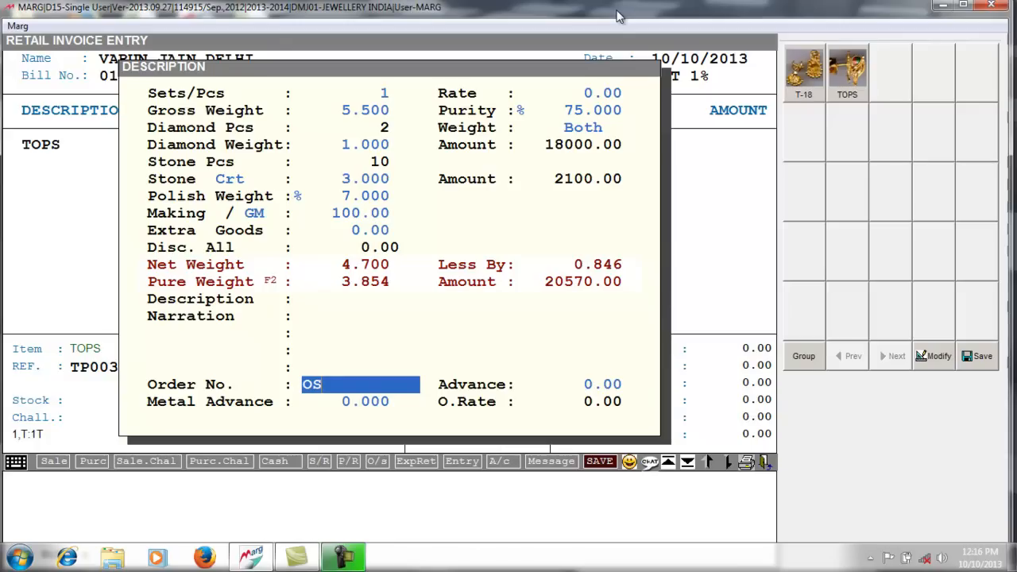
text(-)
text(0031)
key(Return)
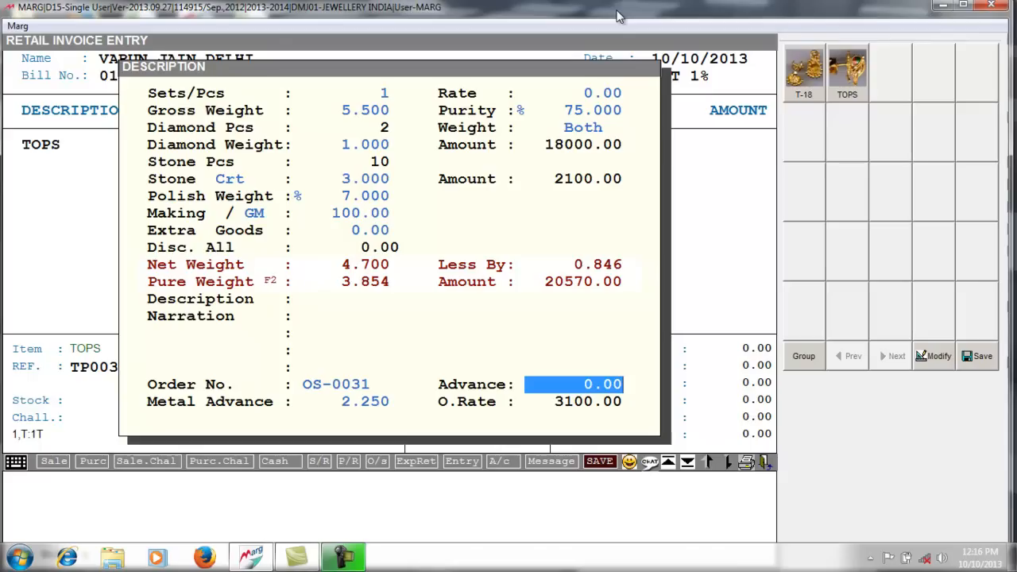
- Set the gold rate to 3100 and add the TOPS line to the invoice
key(Up)
key(Up)
key(Up)
key(Up)
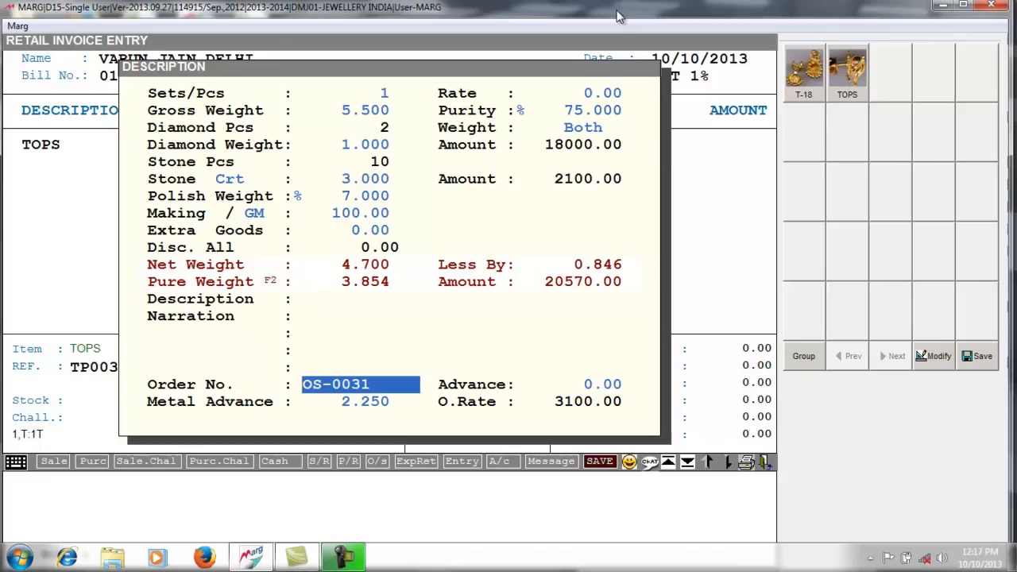
key(Up)
key(Up)
key(Up)
key(Up)
key(Up)
key(Up)
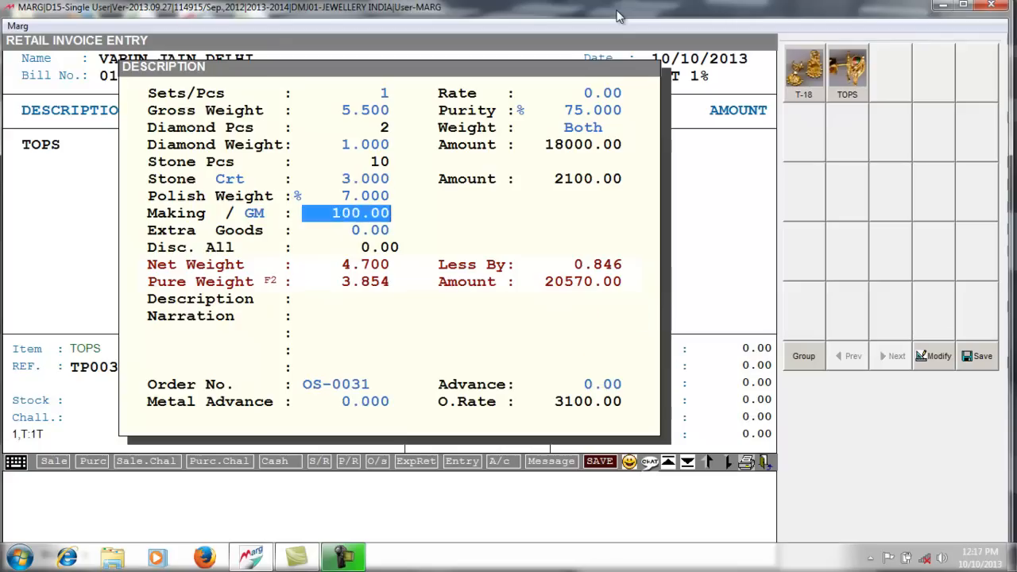
key(Up)
key(Up)
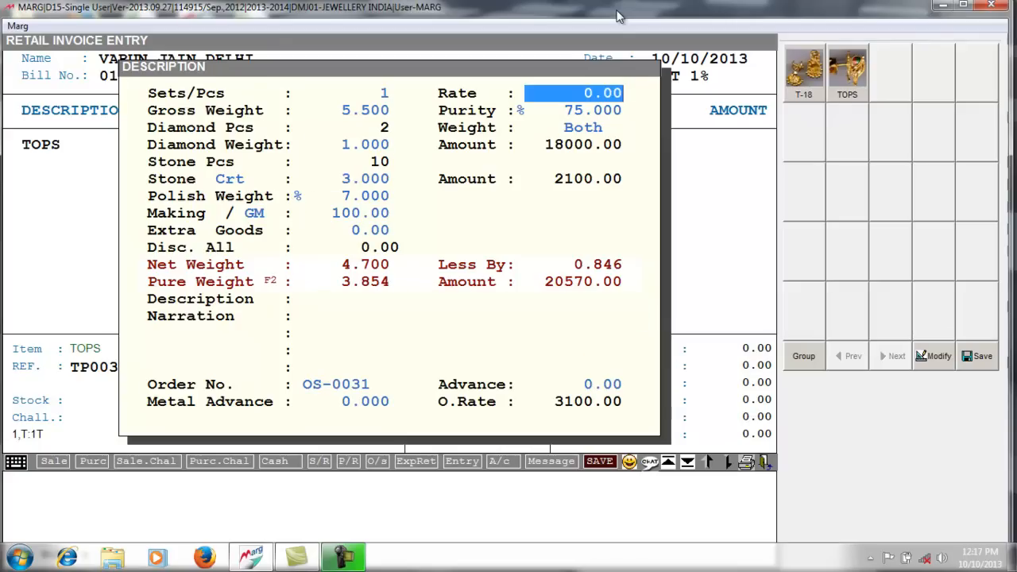
text(3100 .)
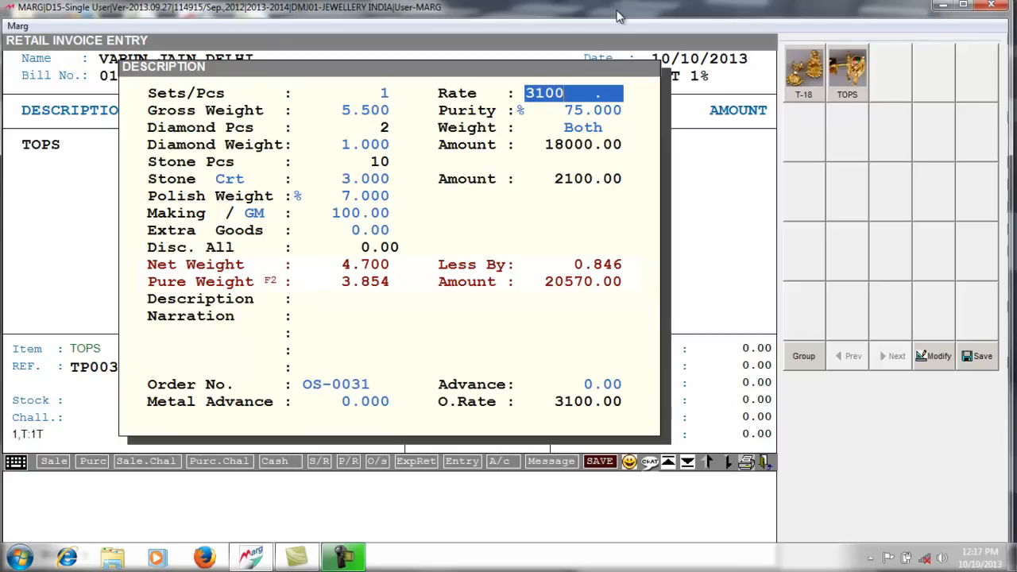
key(Return)
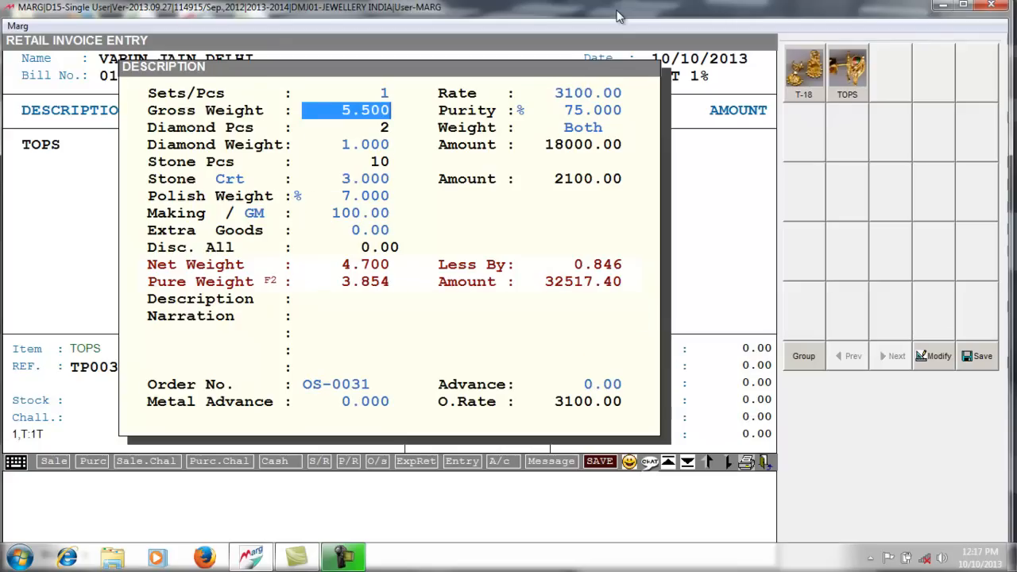
key(Return)
key(Return)
key(Return)
key(Return)
key(Return)
key(Return)
key(Return)
key(Return)
key(Return)
key(Return)
key(Return)
key(Return)
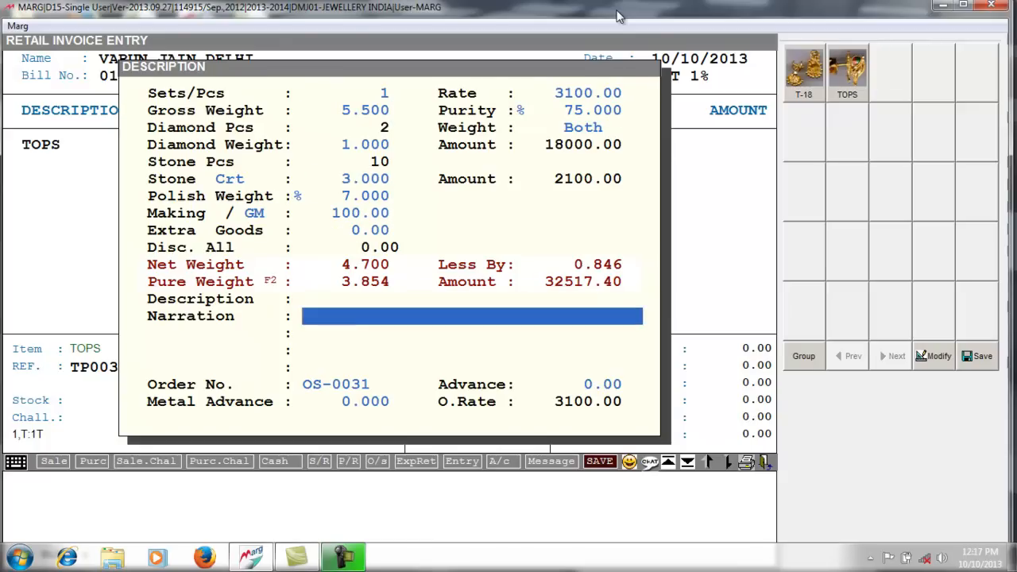
key(Return)
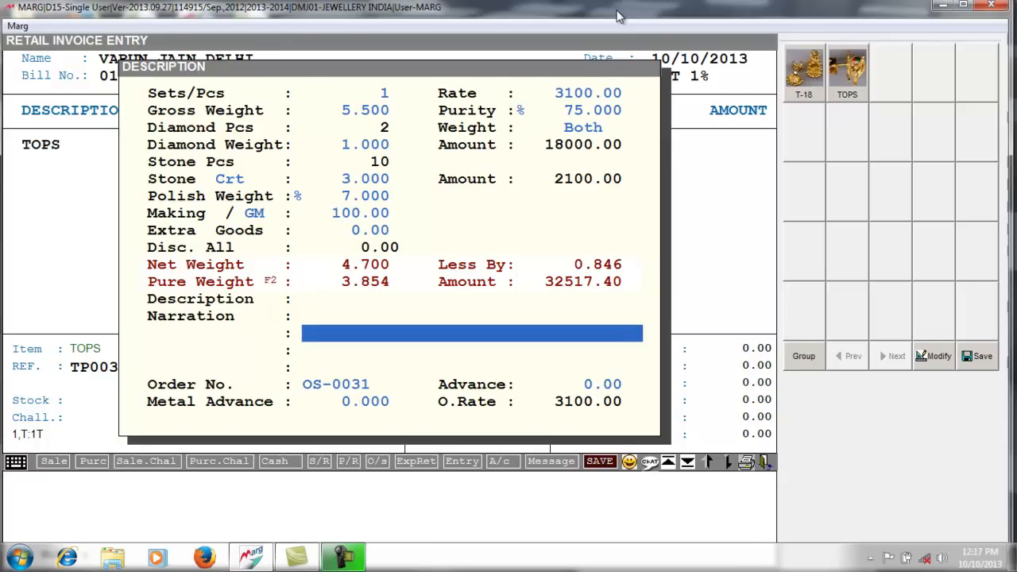
key(Return)
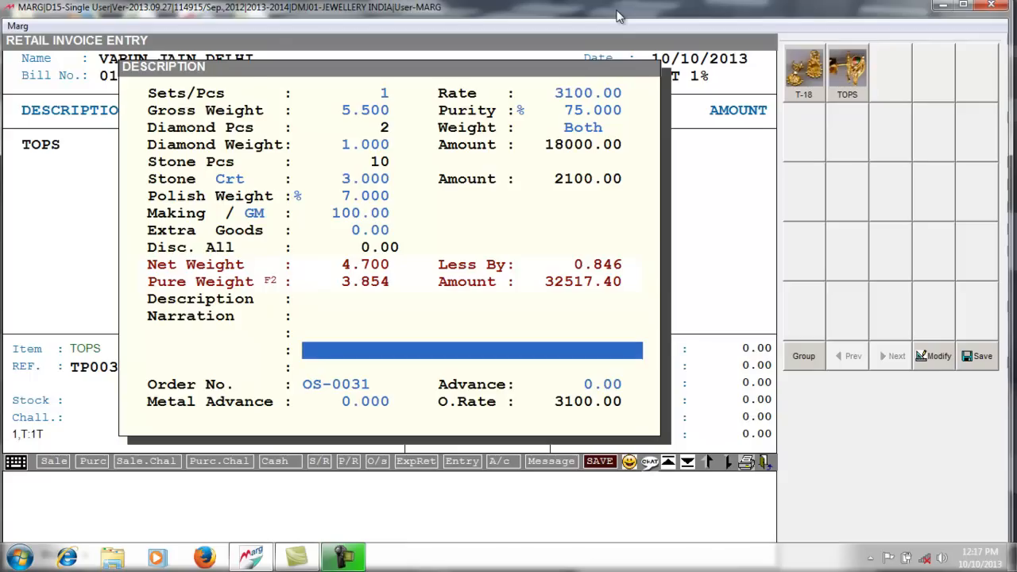
key(Return)
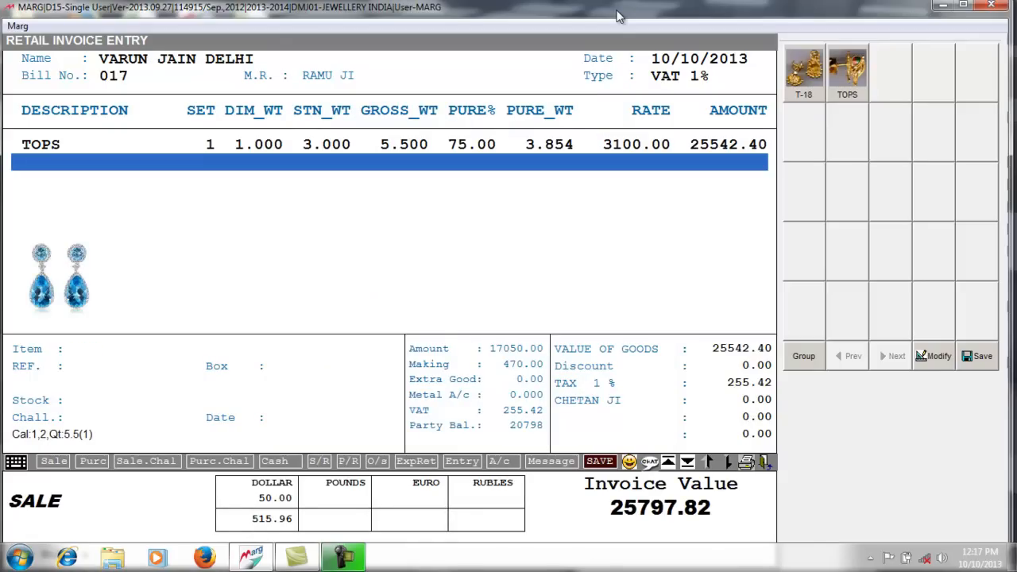
- Review the TOPS line, then apply the customer's -5000.00 balance, bringing the invoice to 20797.82
key(Up)
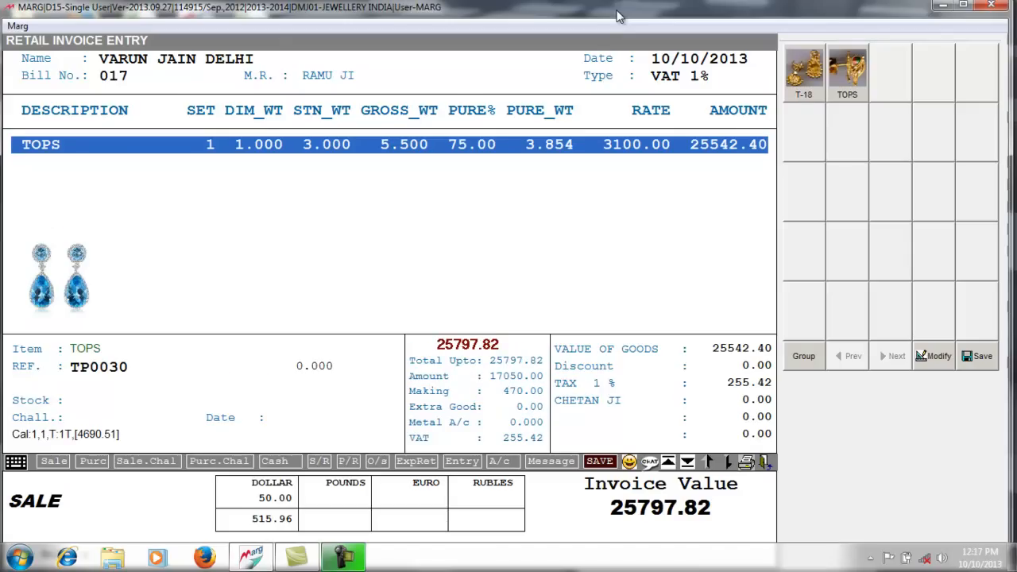
key(Return)
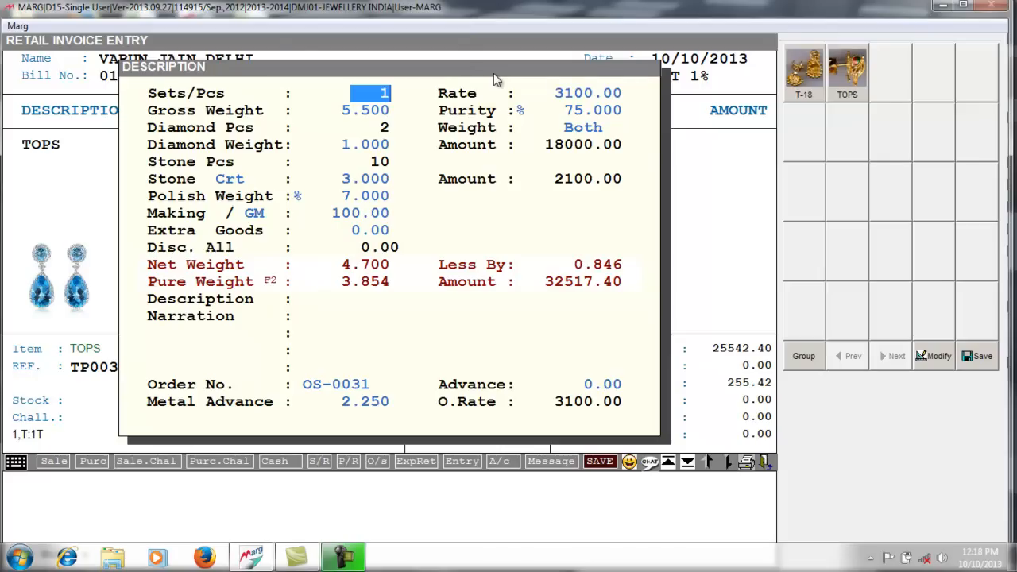
key(Return)
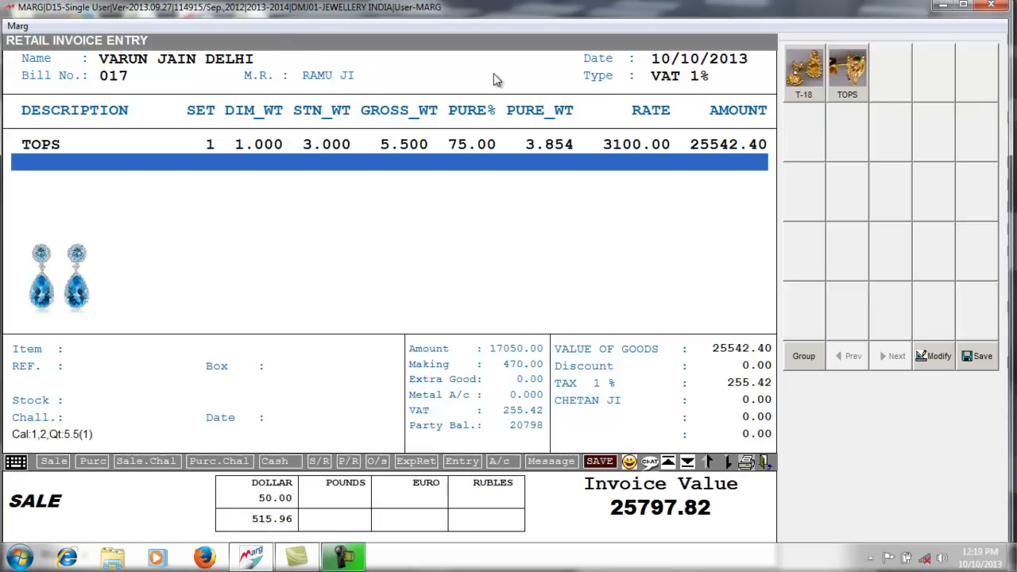
key(Return)
key(Return)
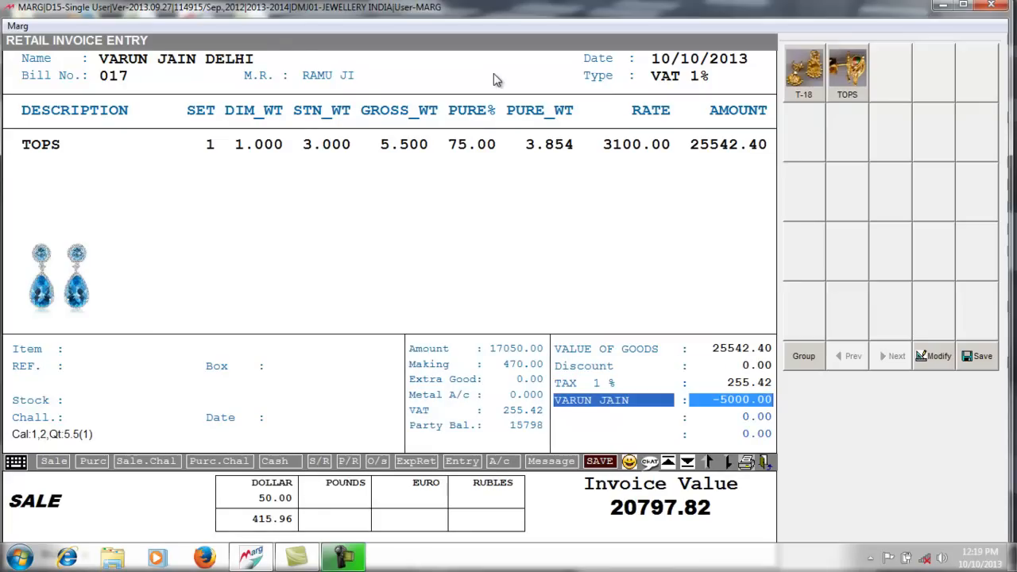
key(Return)
key(Return)
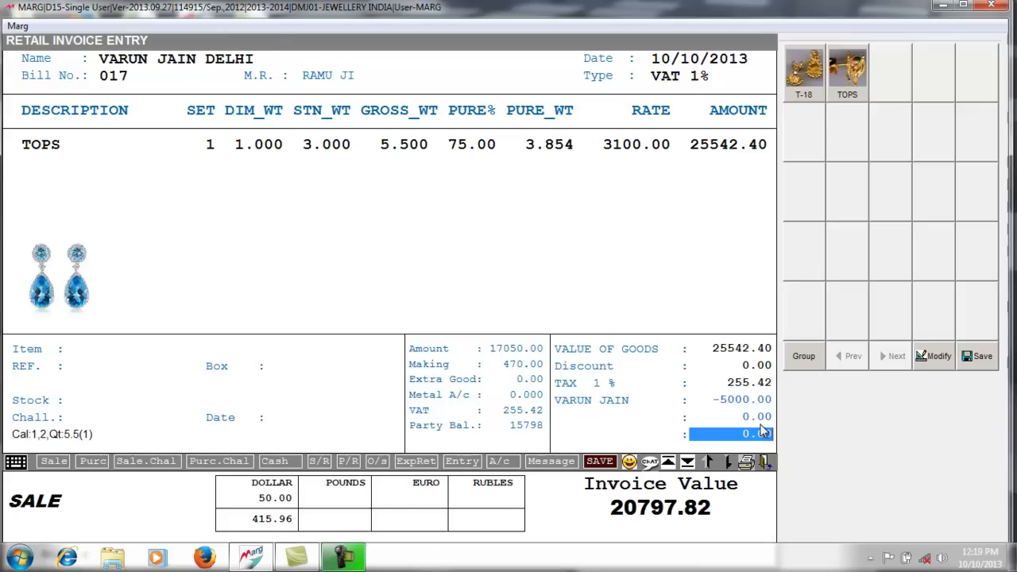
- Record 4000 as cash and 10000 by credit card, entering the card number
key(Return)
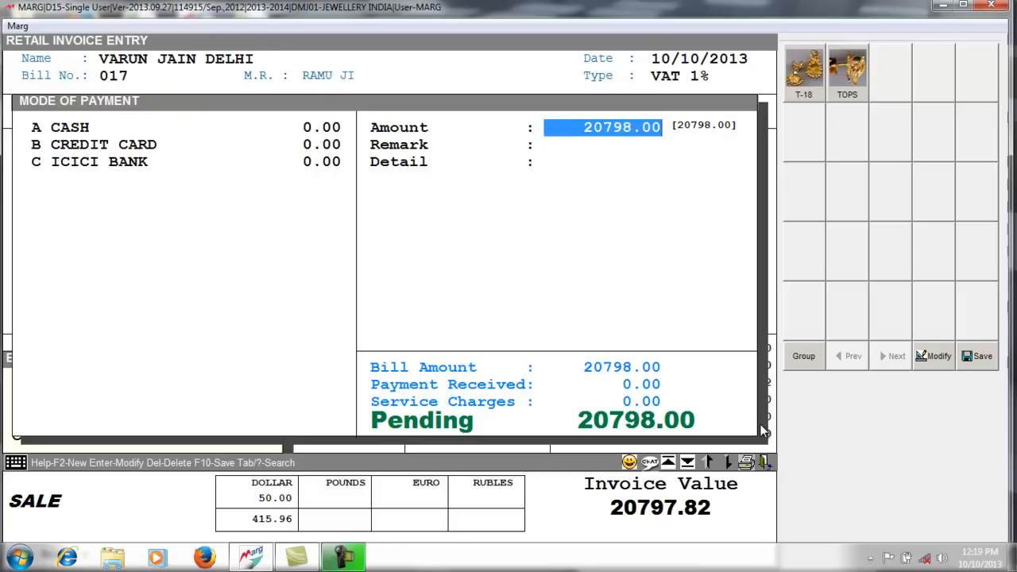
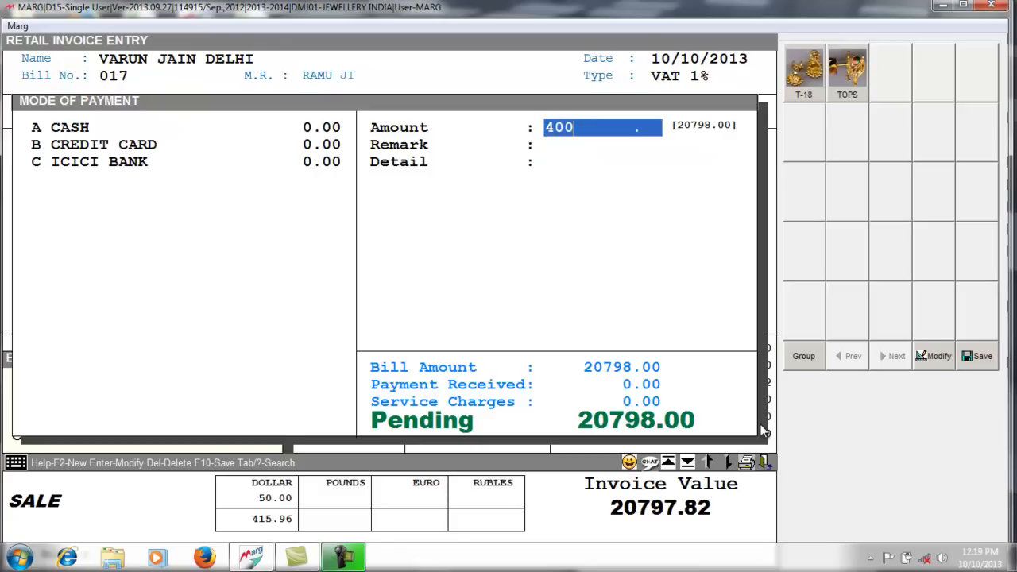
key(Return)
key(Return)
key(Return)
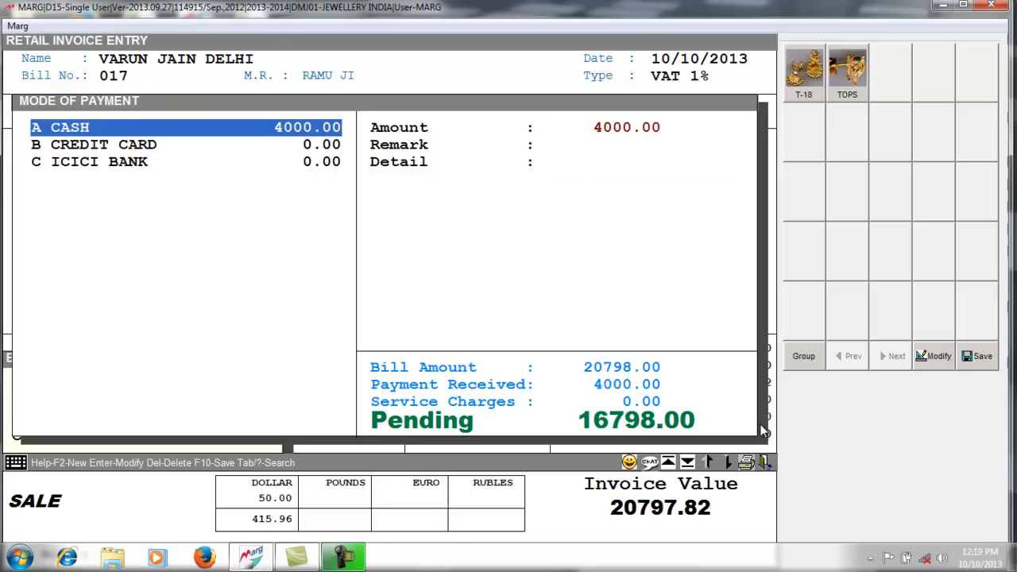
key(Down)
key(Return)
key(Return)
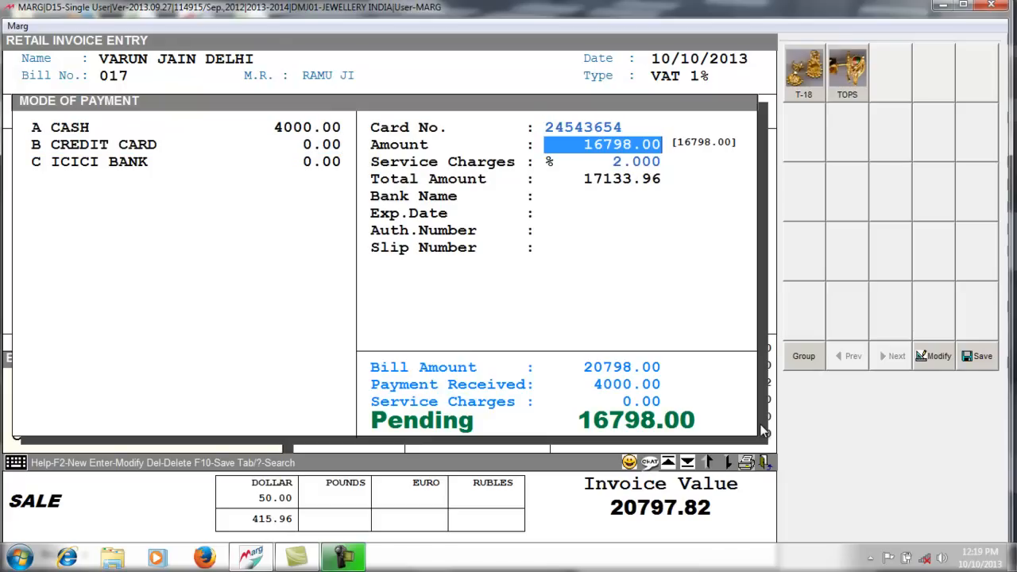
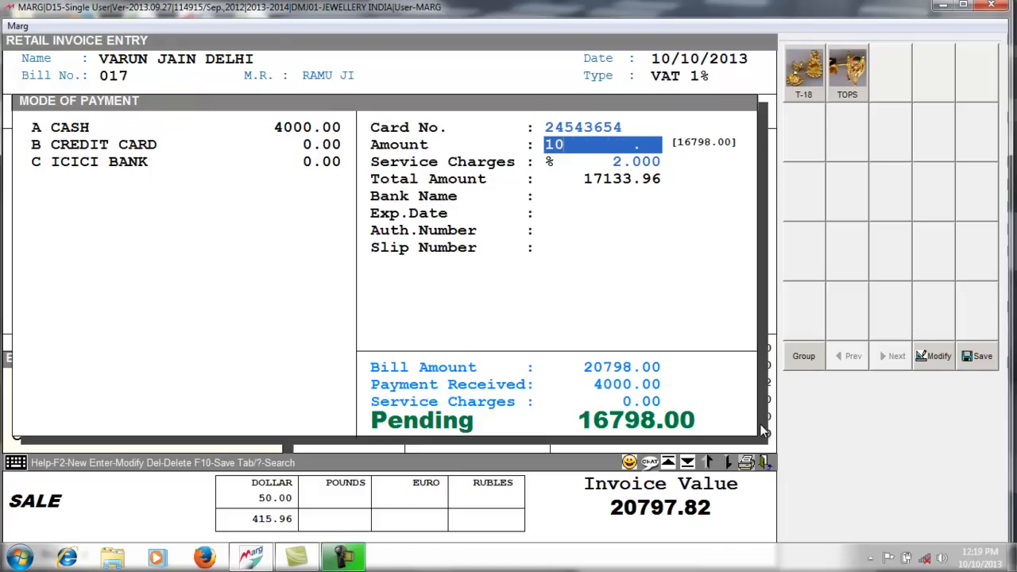
key(Return)
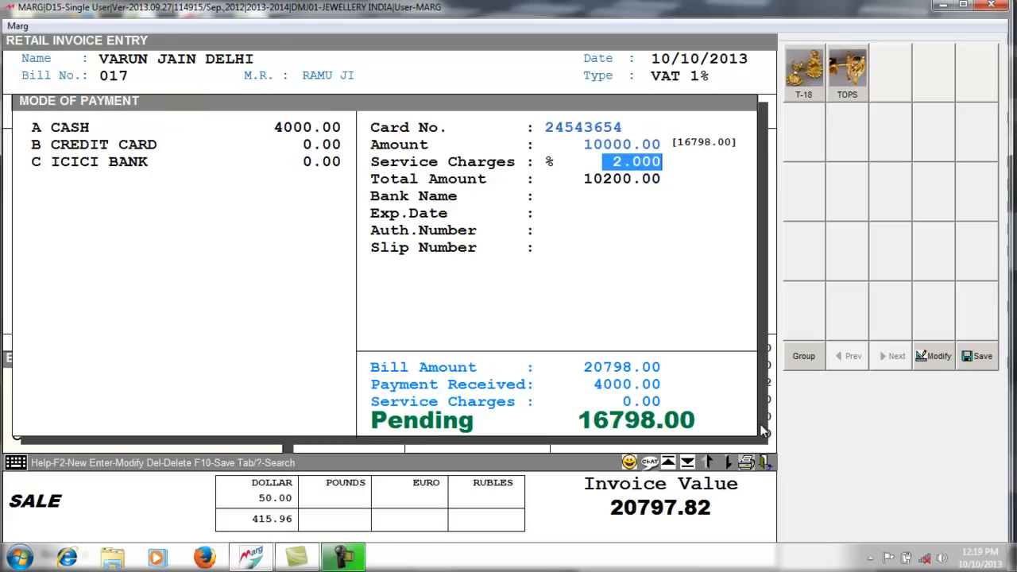
key(Return)
key(Return)
key(Return)
key(Return)
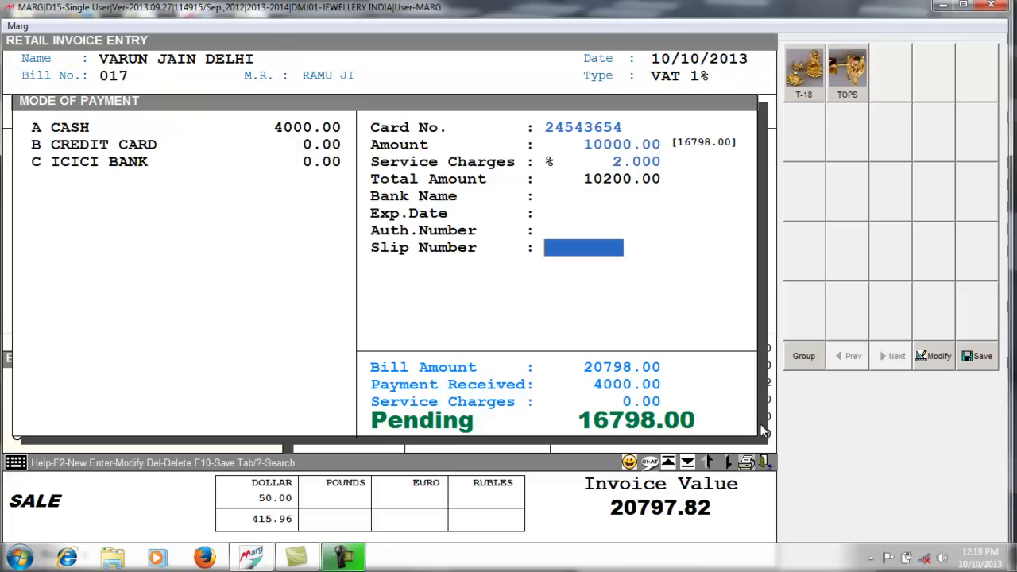
key(Return)
- Pay the remaining 6798.00 by ICICI Bank cheque number 34545 and settle the bill
key(Down)
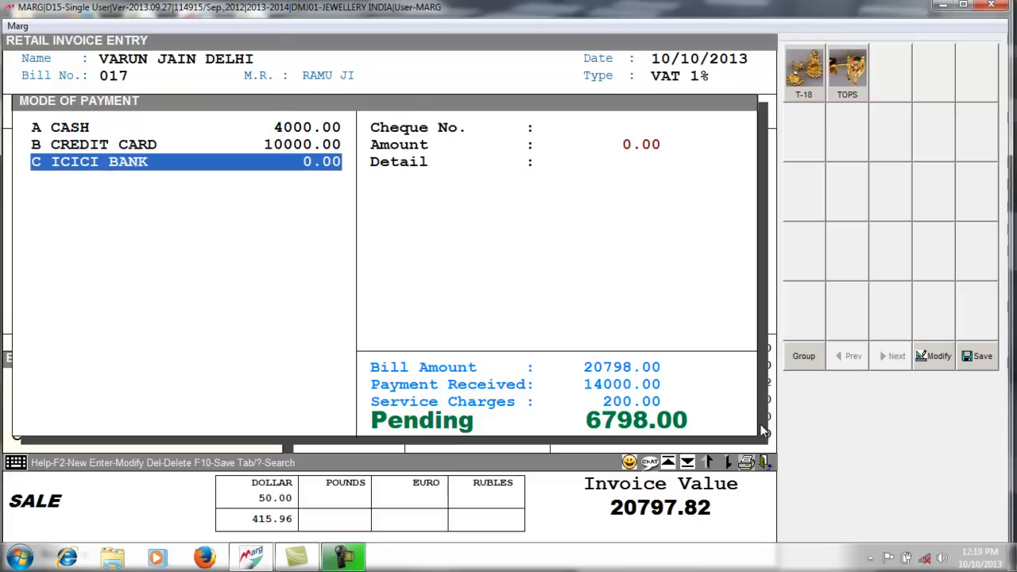
key(Return)
text(34545)
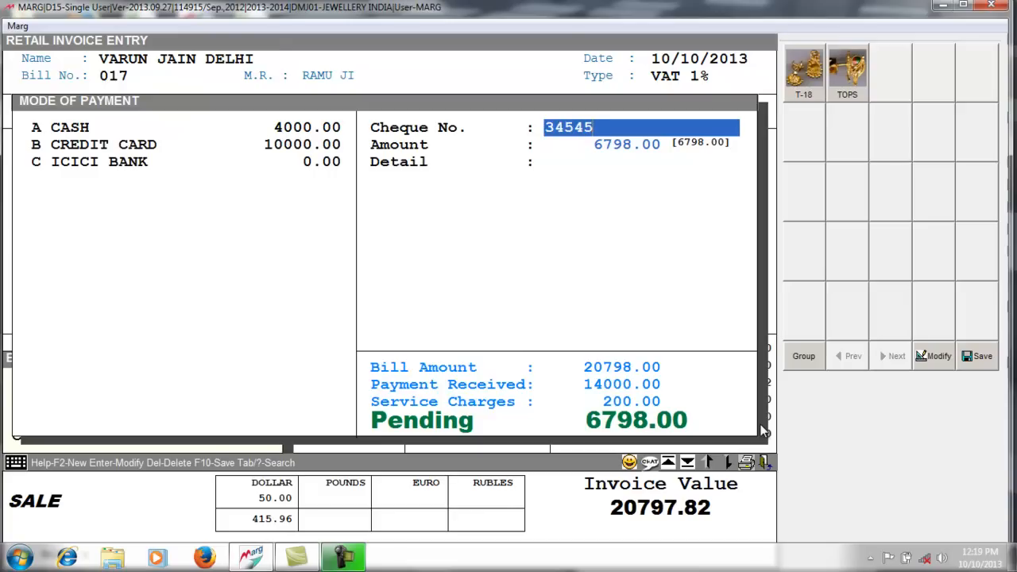
key(Return)
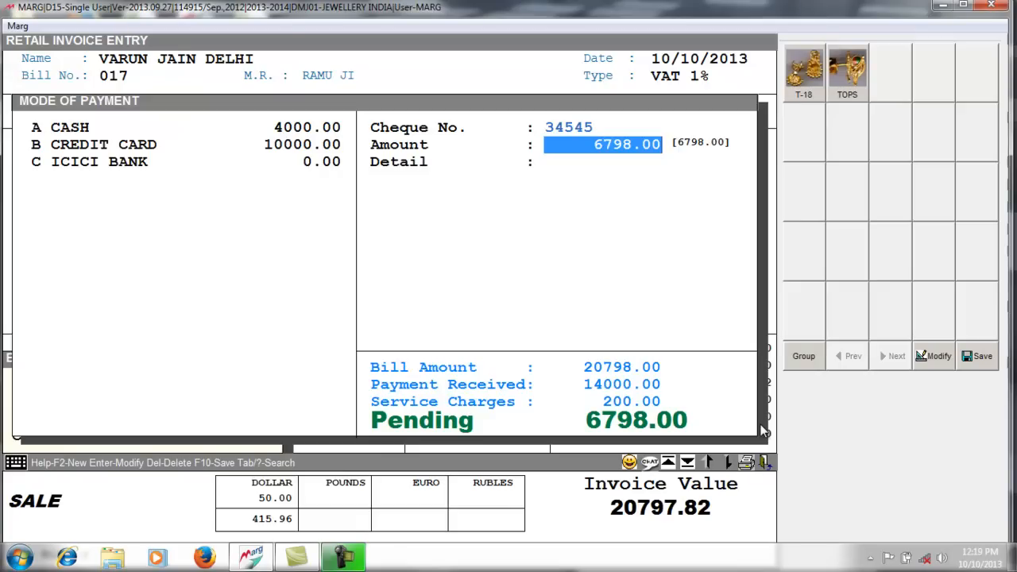
key(Return)
key(Return)
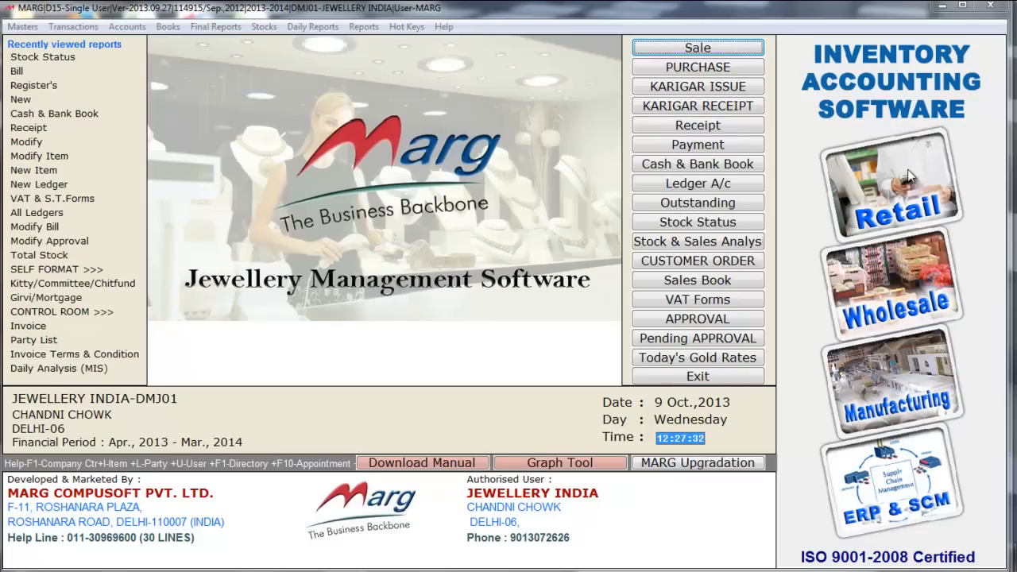
- Start a Sale Approval challan, accept the date, and open a blank New Ledger form
click(80, 26)
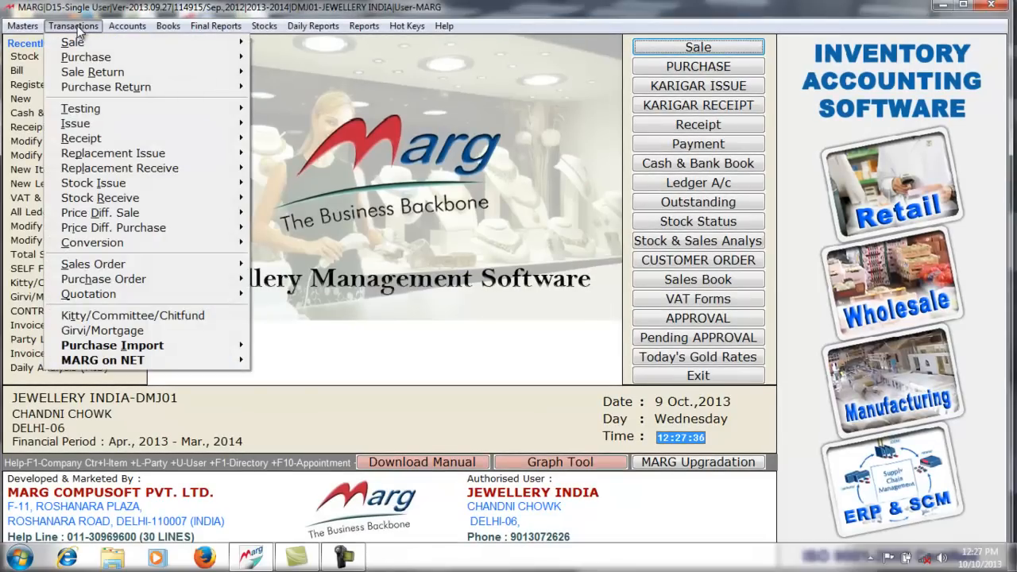
mouse_move(109, 51)
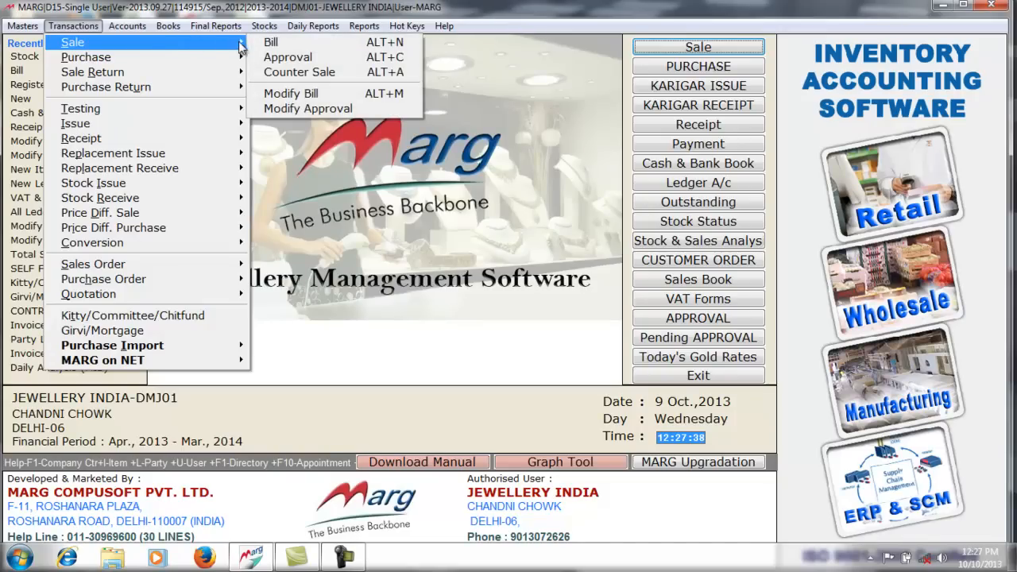
click(282, 59)
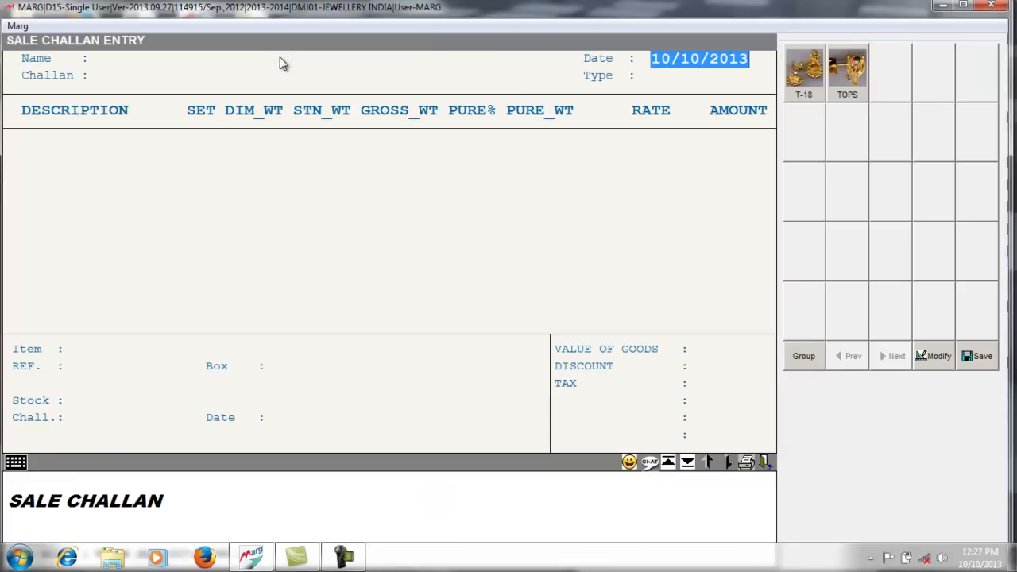
key(Return)
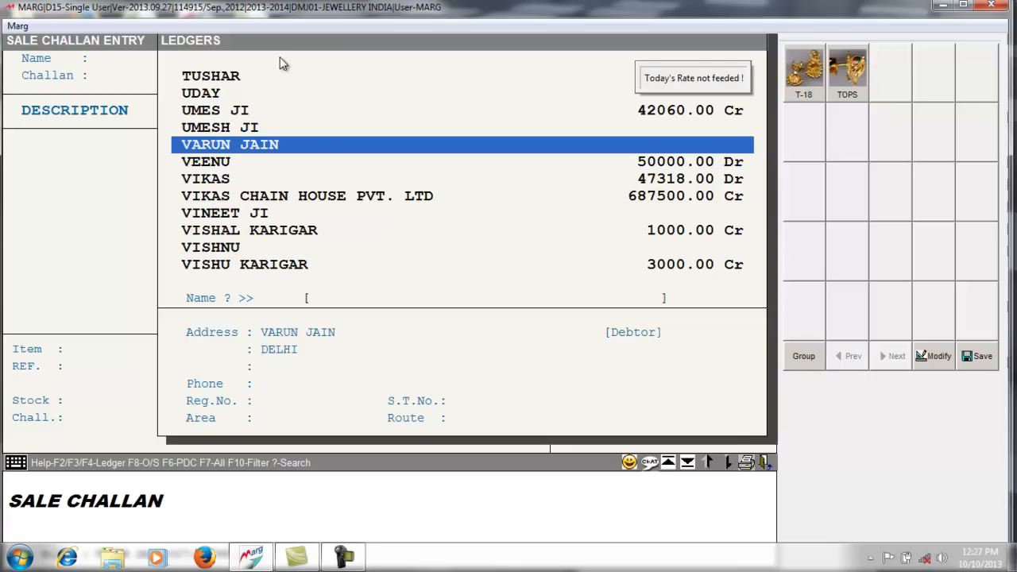
key(F2)
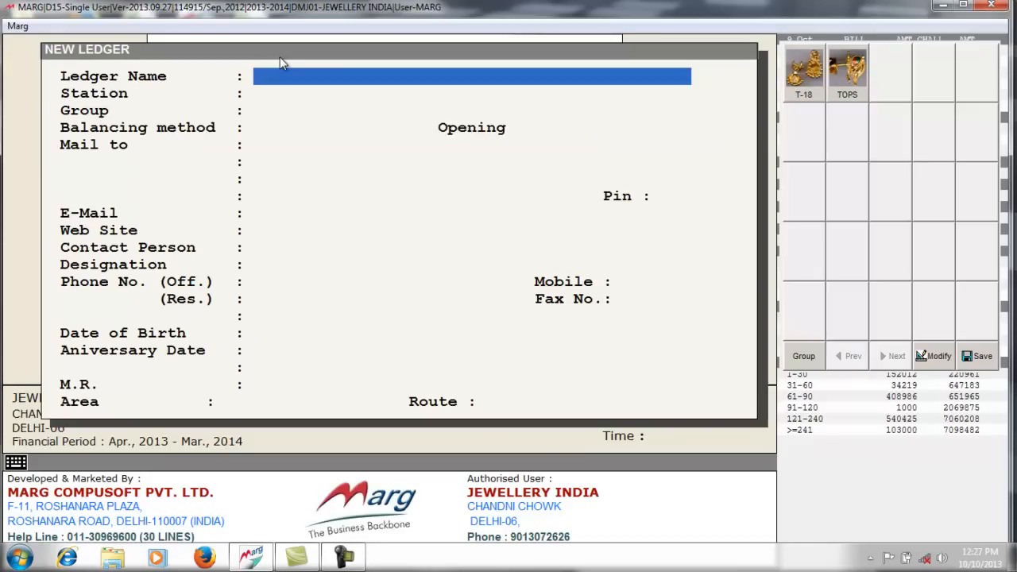
- Save a ledger with the customer's name, station DELHI, SUNDRY DEBTORS group, Bill by Bill balancing
key(Return)
text(DELHI)
key(Return)
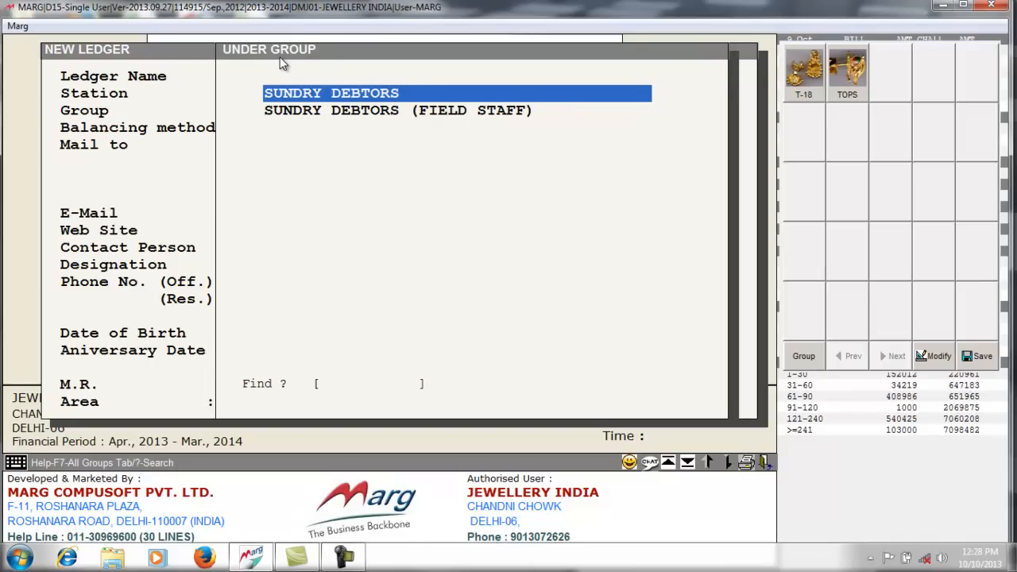
key(Return)
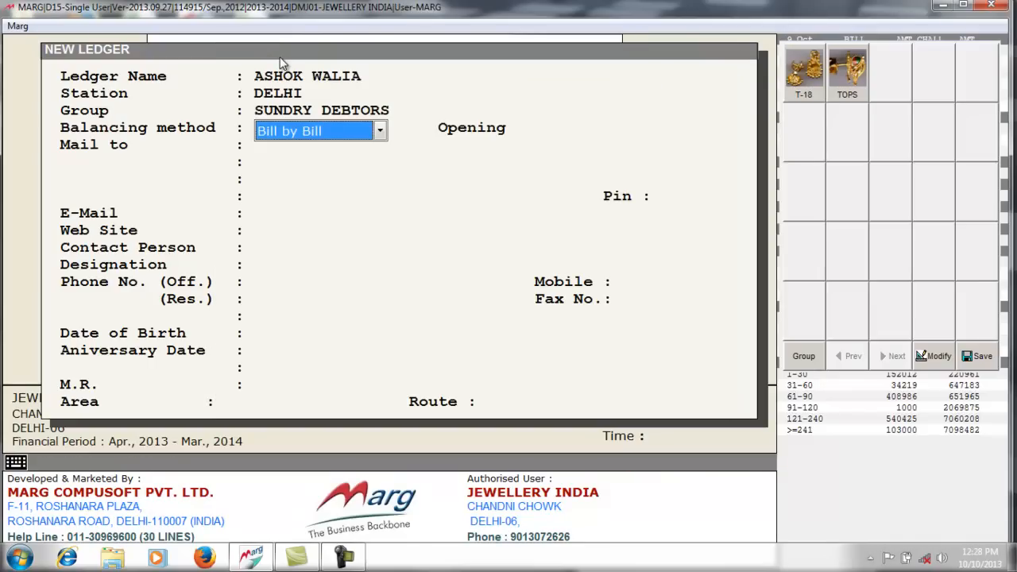
key(Return)
key(Return)
key(Return)
key(Return)
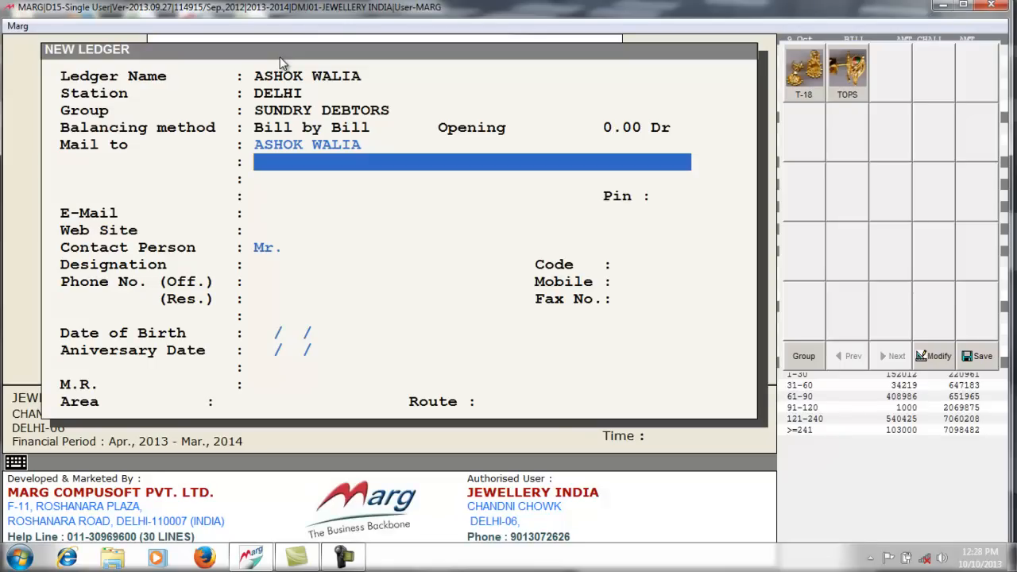
key(Page_Down)
key(Return)
key(Return)
key(Return)
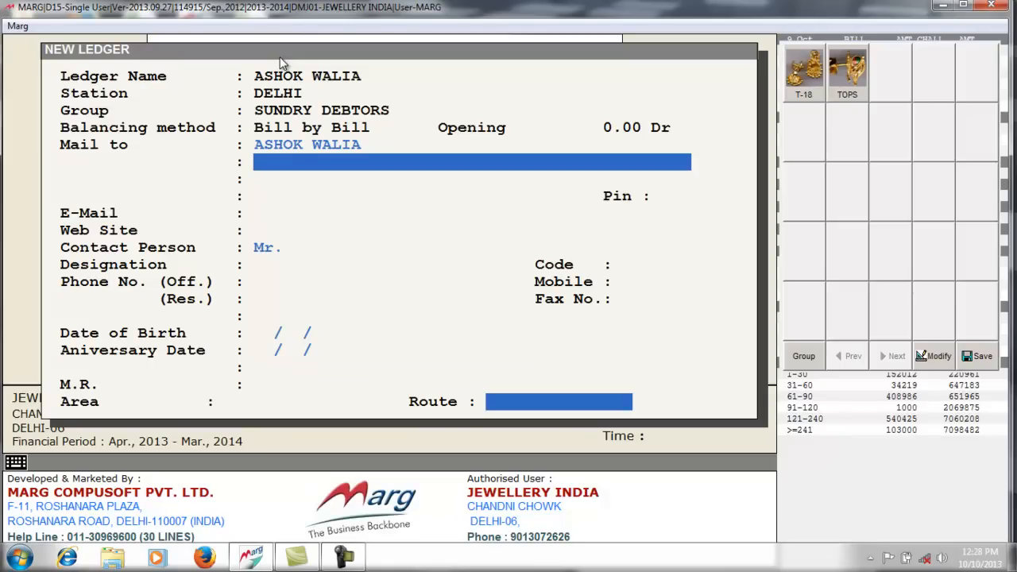
key(Return)
key(Escape)
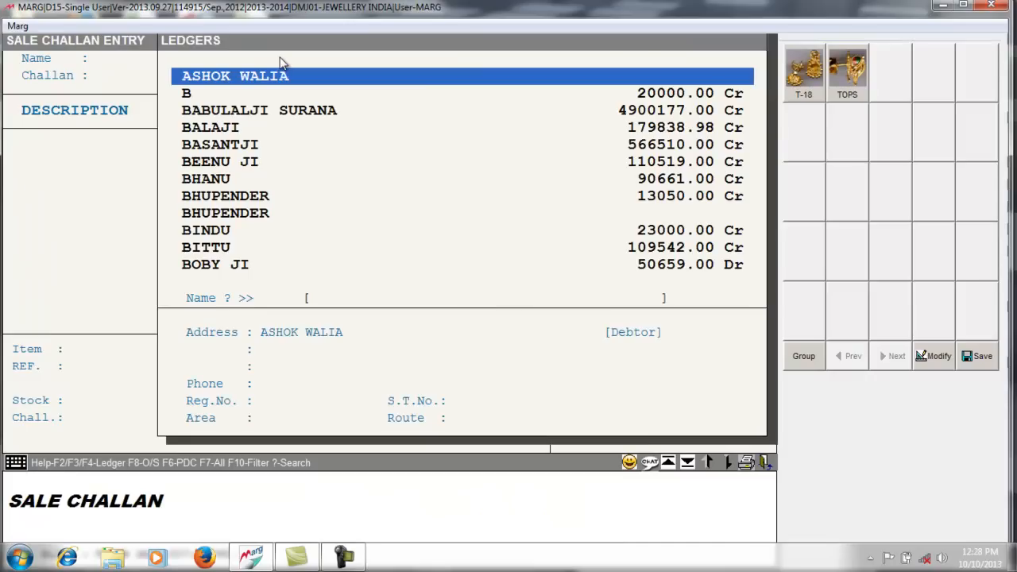
- Choose the new customer as party and add barcodes BNG0007 (18CT BANGLES) and BR0007 (BR 18)
key(Return)
key(Return)
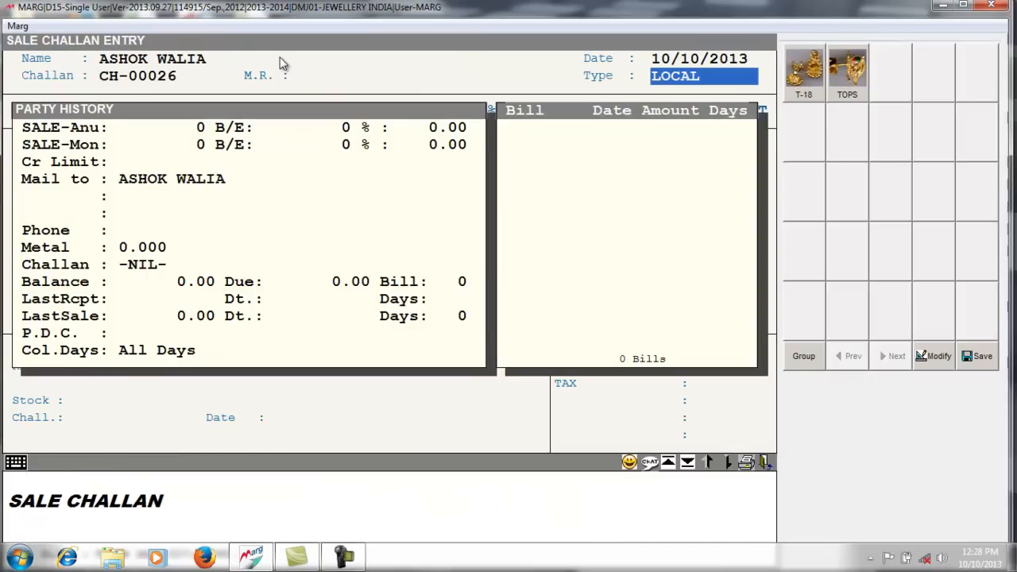
key(Return)
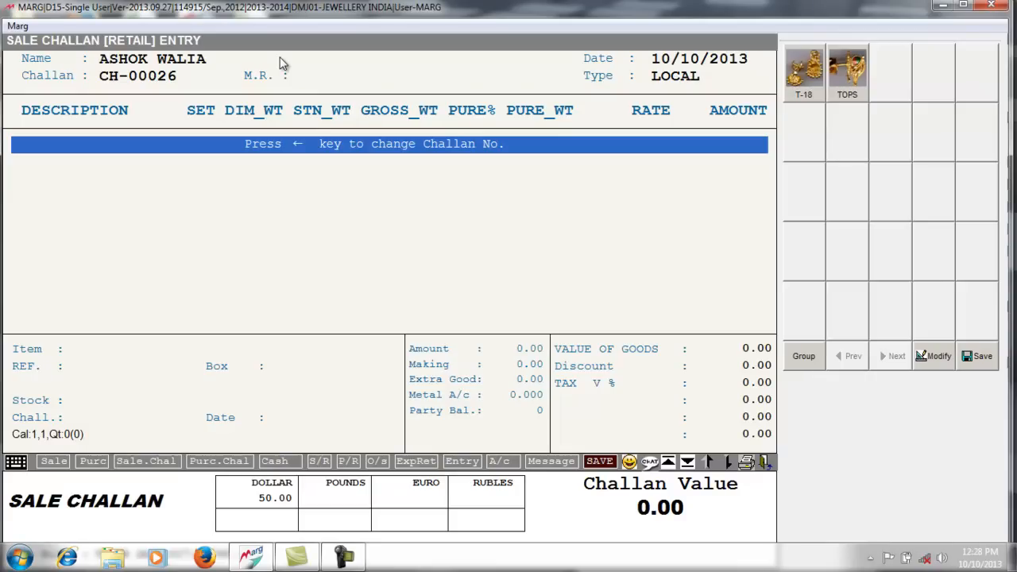
key(Return)
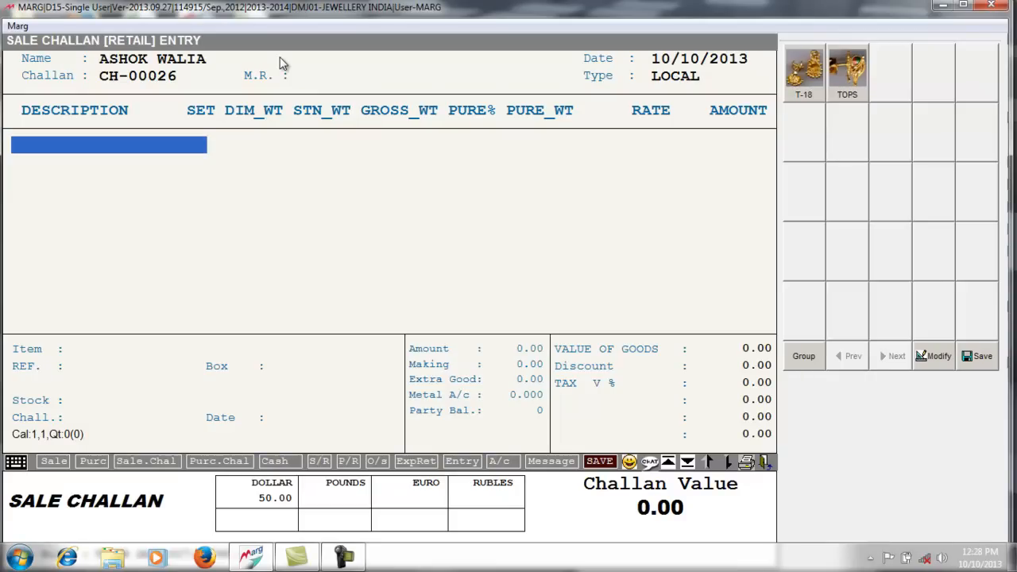
text(BNG0007)
key(Return)
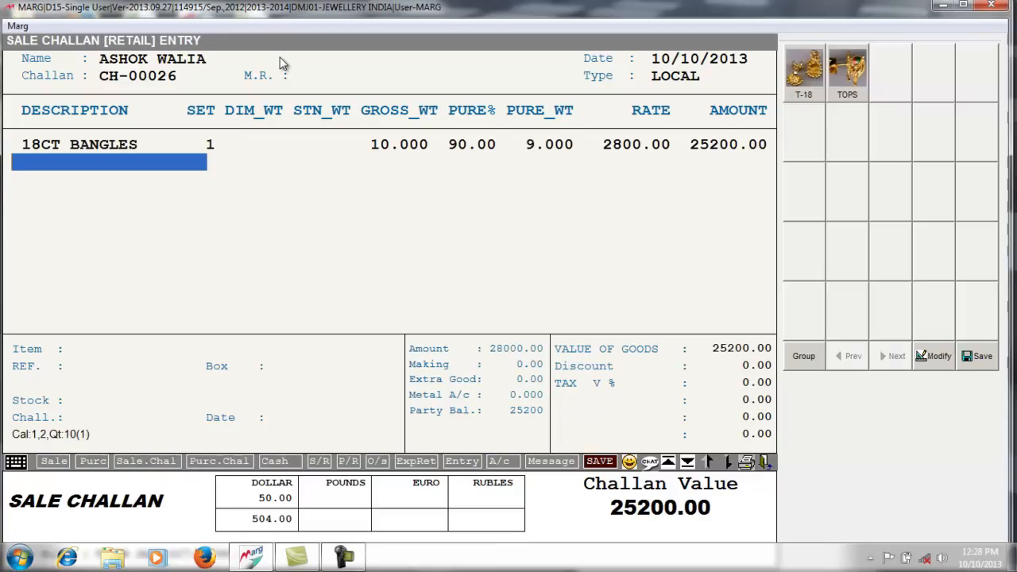
text(BR0007)
key(Return)
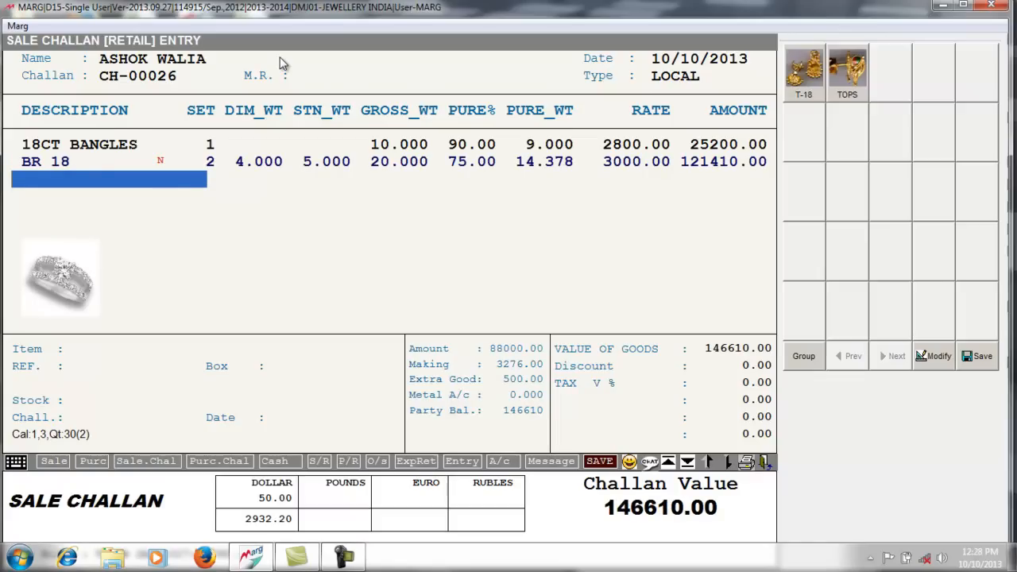
- Add TOPS earring piece TP0020 from the stock item list
key(Return)
text(TOP)
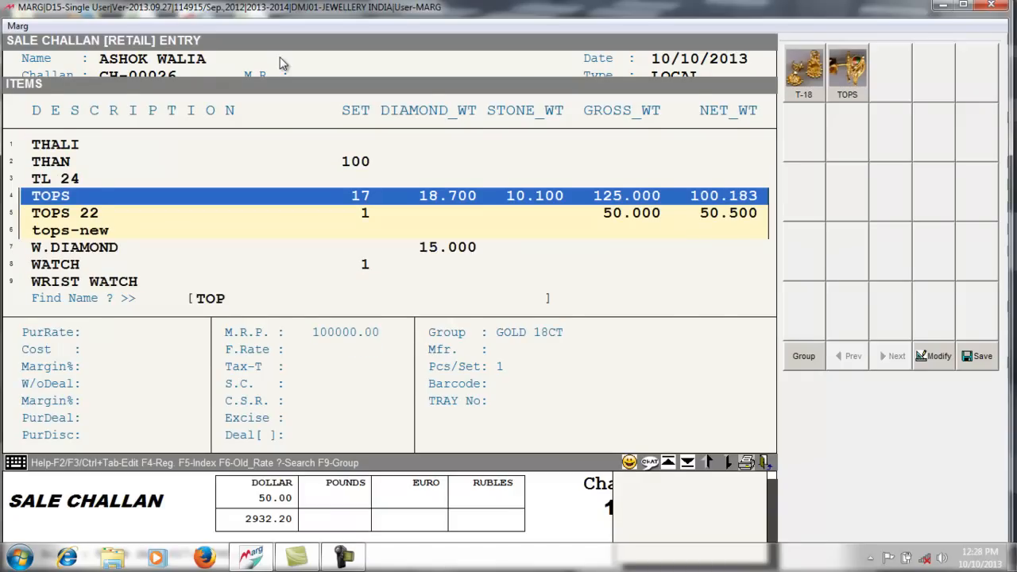
key(Return)
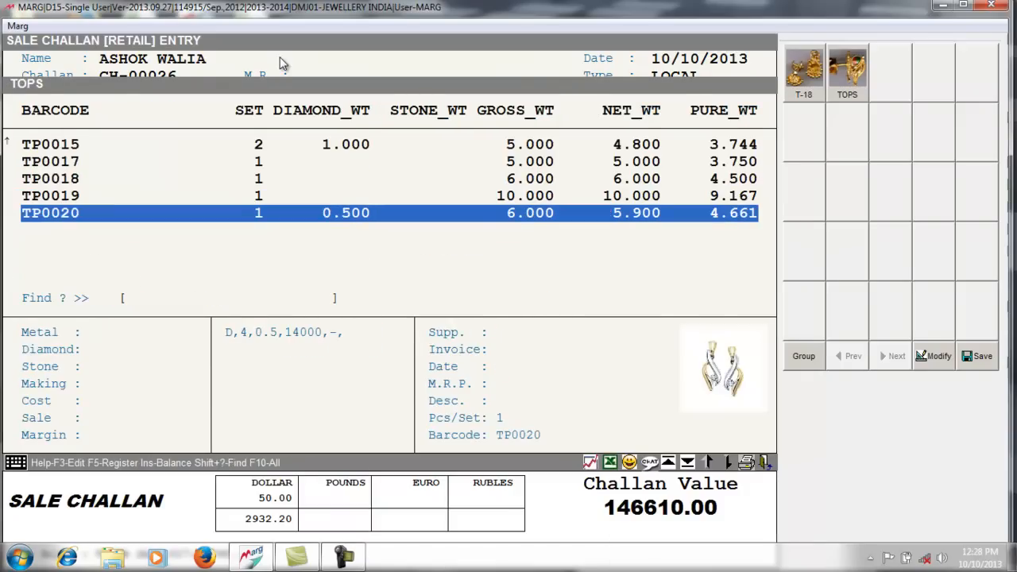
key(Return)
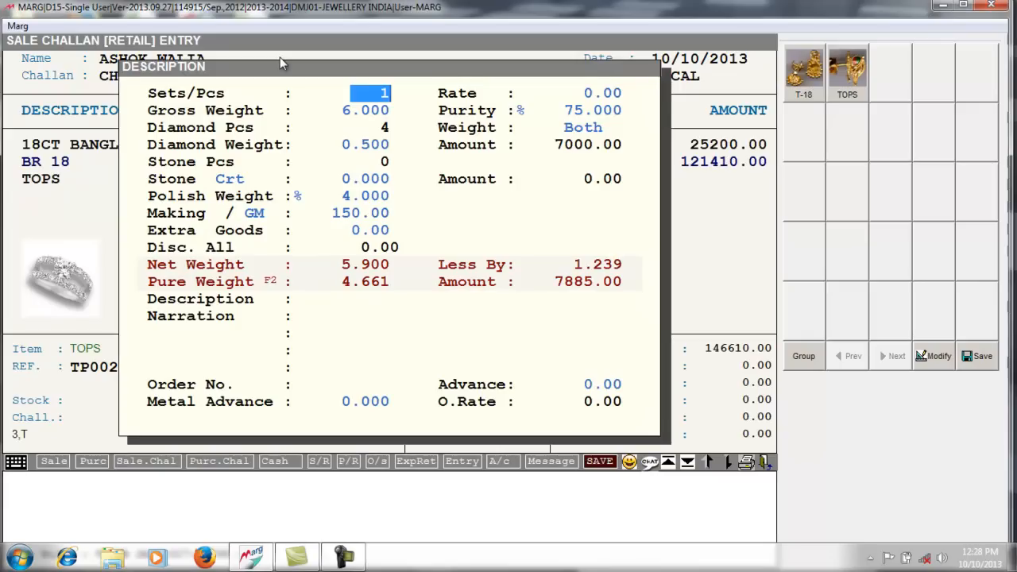
key(Page_Down)
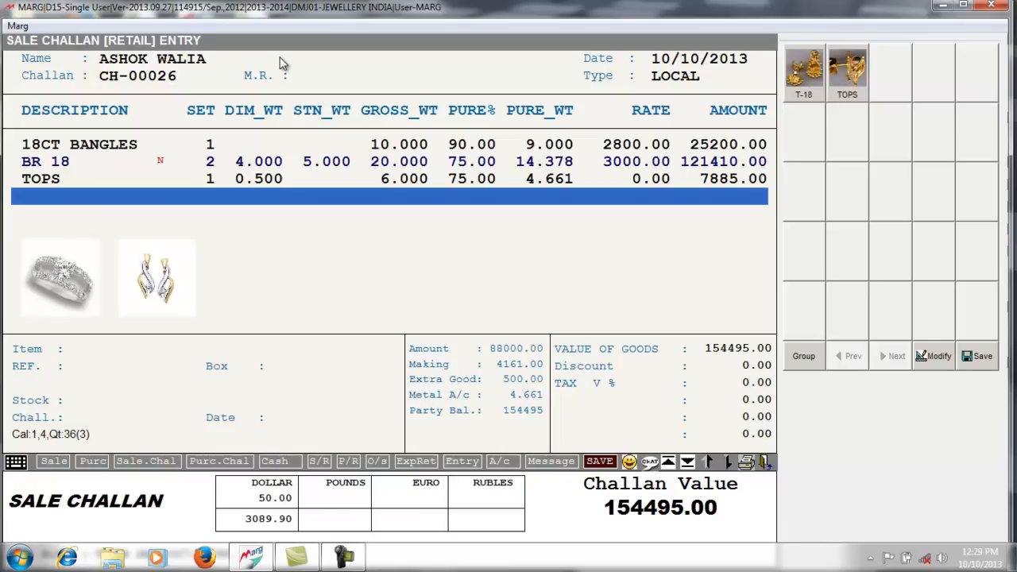
- Save challan CH-00026 with no discount
key(Escape)
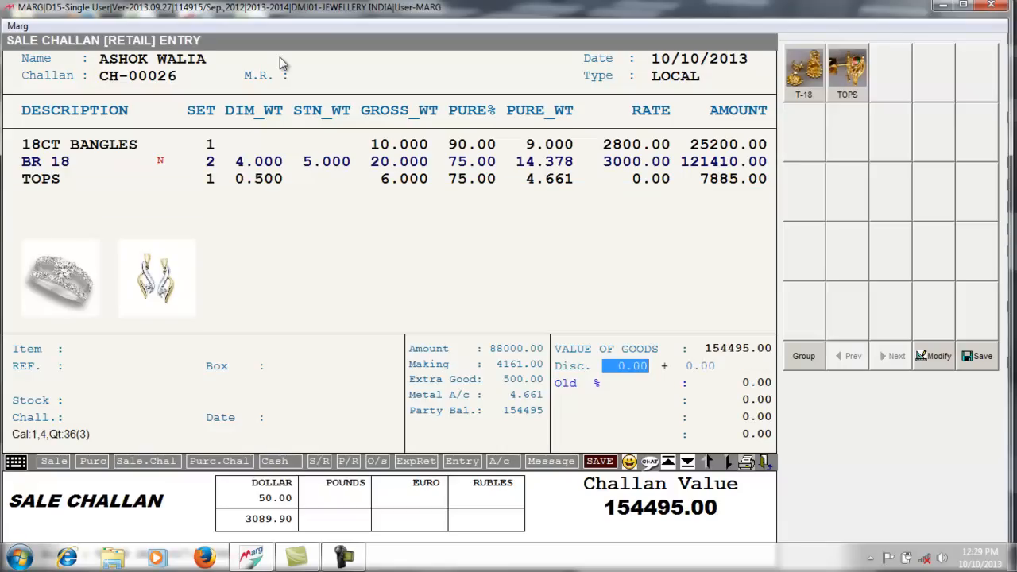
key(Escape)
key(Return)
- Print one copy in the default format, review the preview, and return to the main menu
key(Escape)
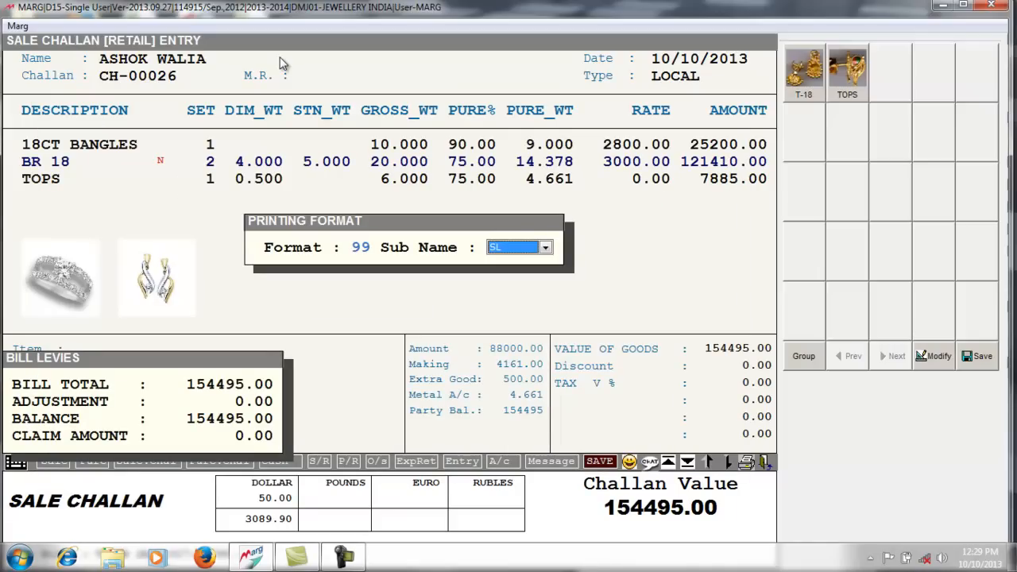
key(Return)
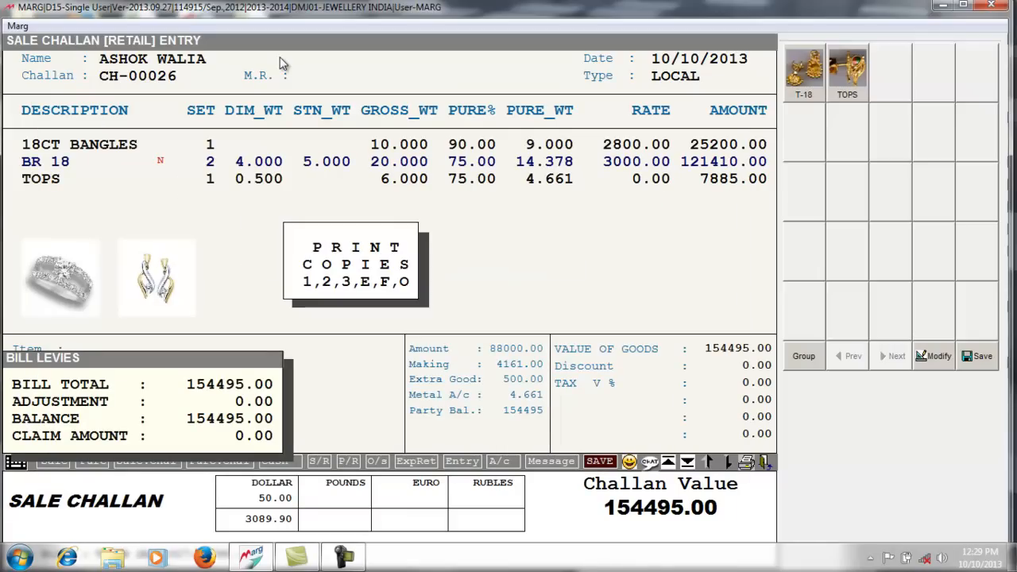
key(Return)
key(Return)
key(Return)
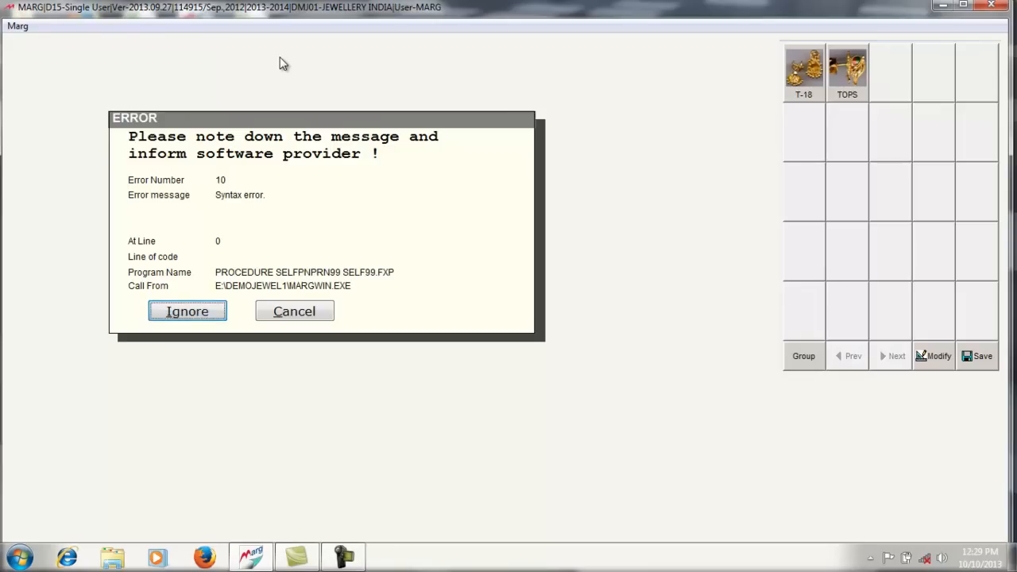
key(Return)
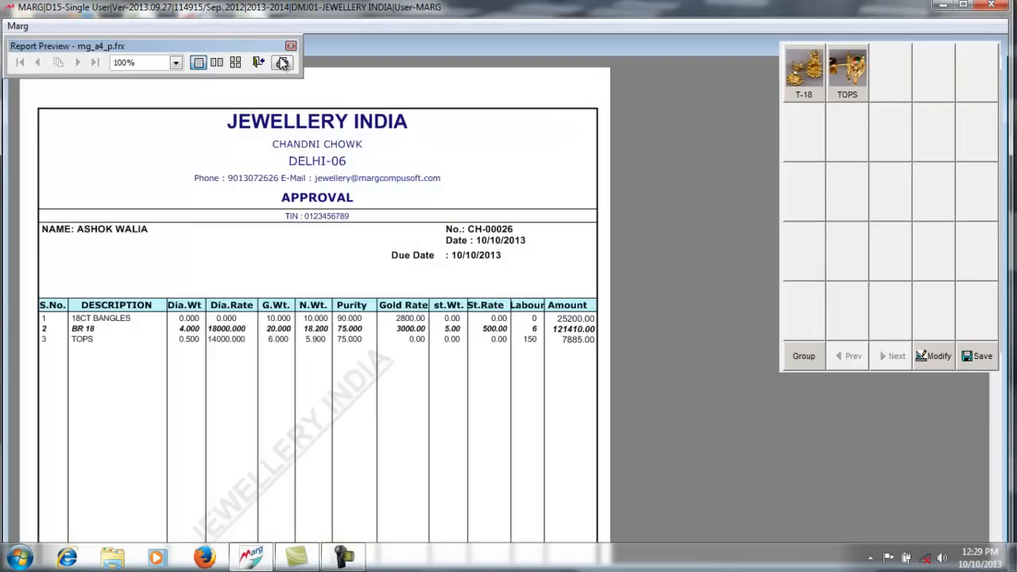
scroll(282, 63, down, 6)
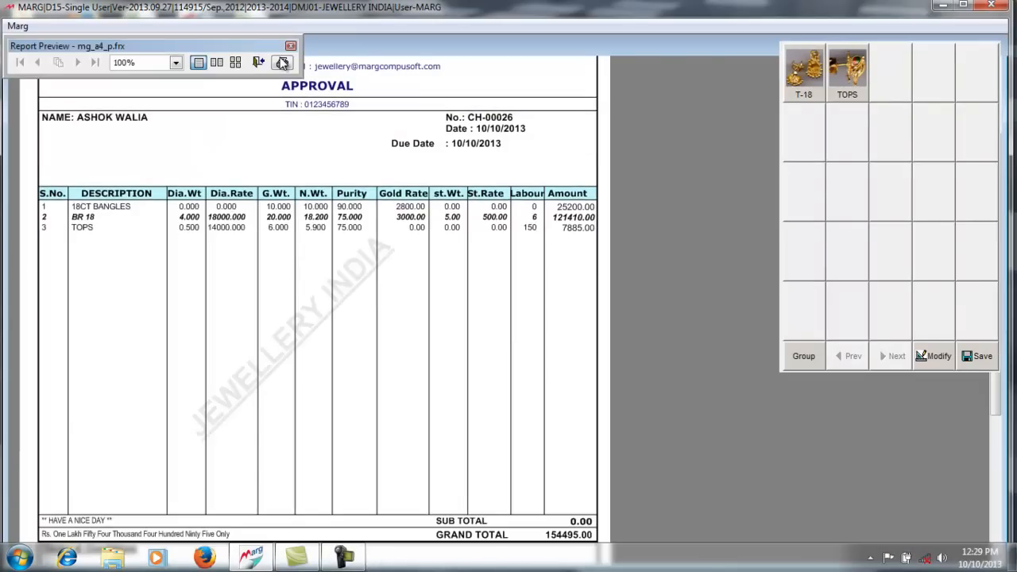
scroll(282, 63, up, 6)
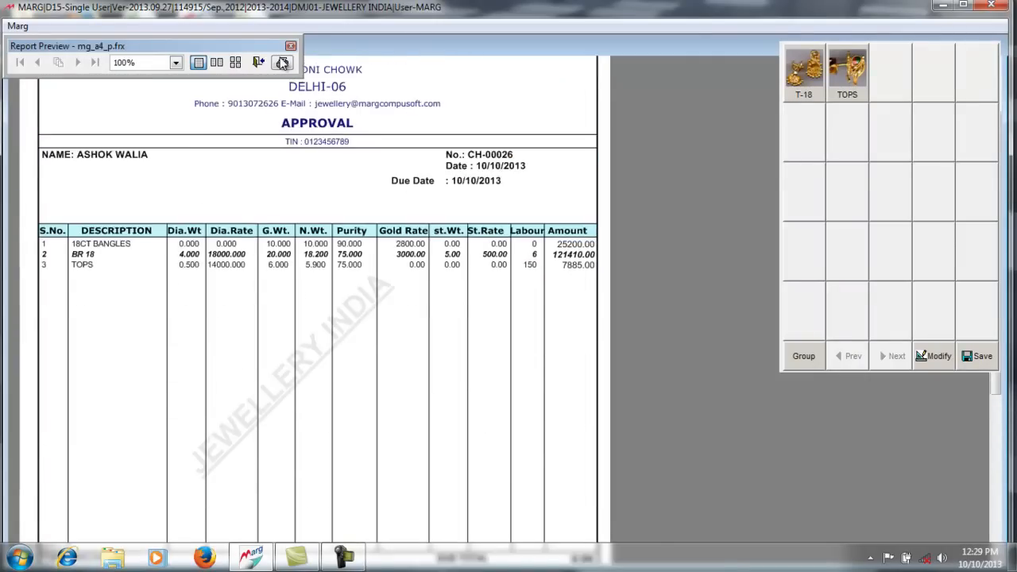
click(282, 64)
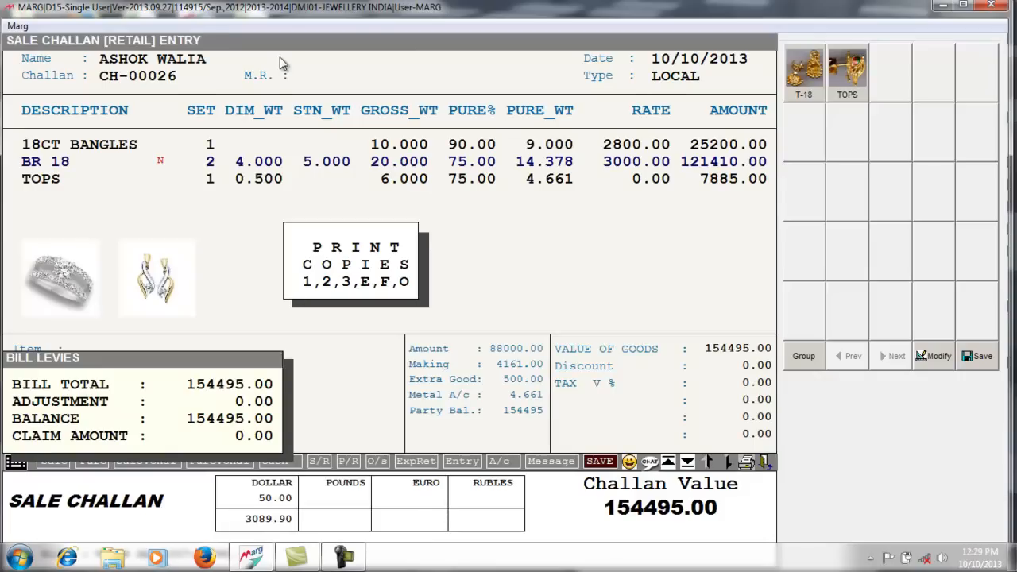
key(Escape)
key(Escape)
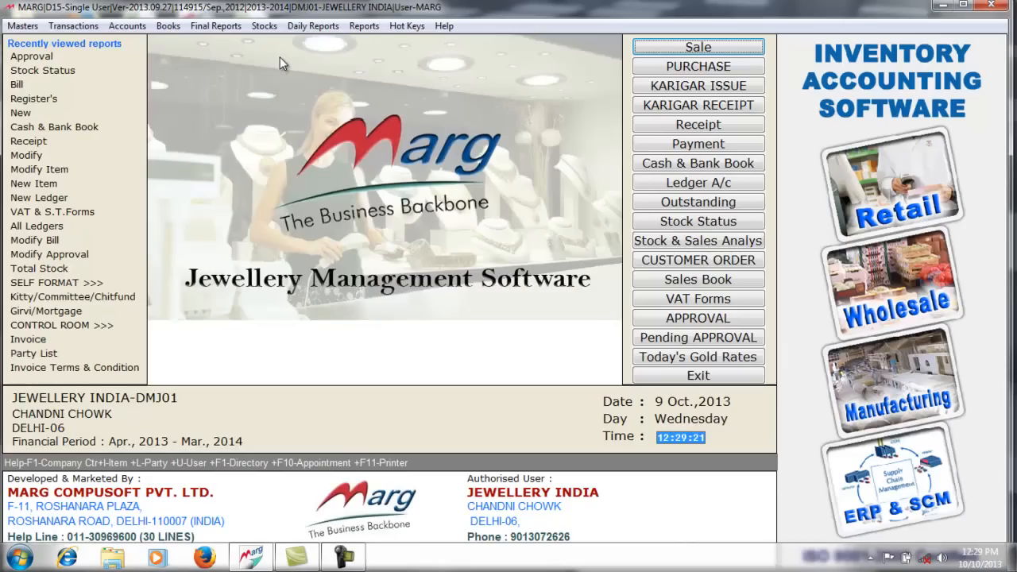
- Run the Pending Challan's report for sale challans up to 10/10/2013 with default filters
click(363, 29)
mouse_move(434, 95)
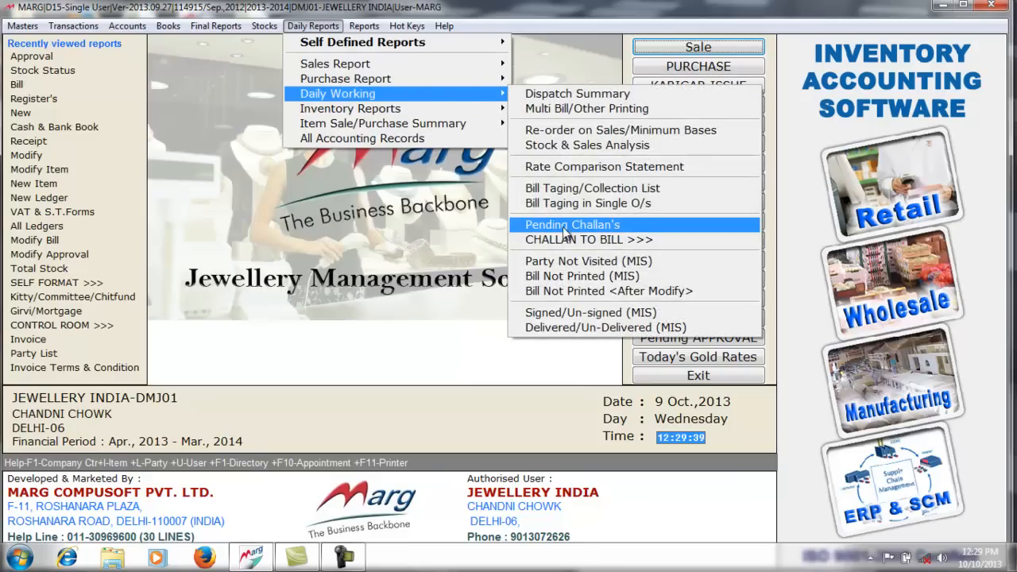
click(570, 230)
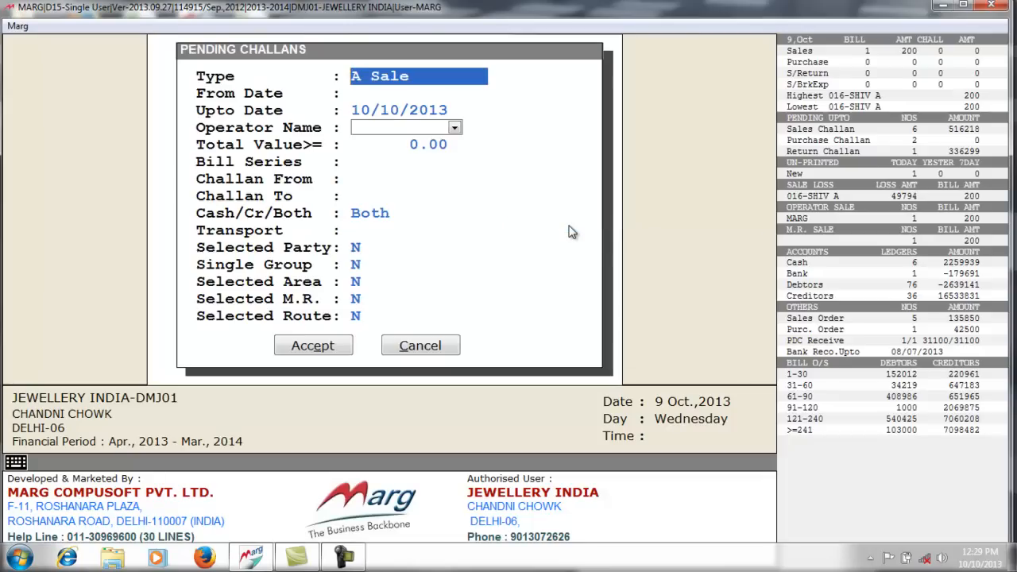
key(Return)
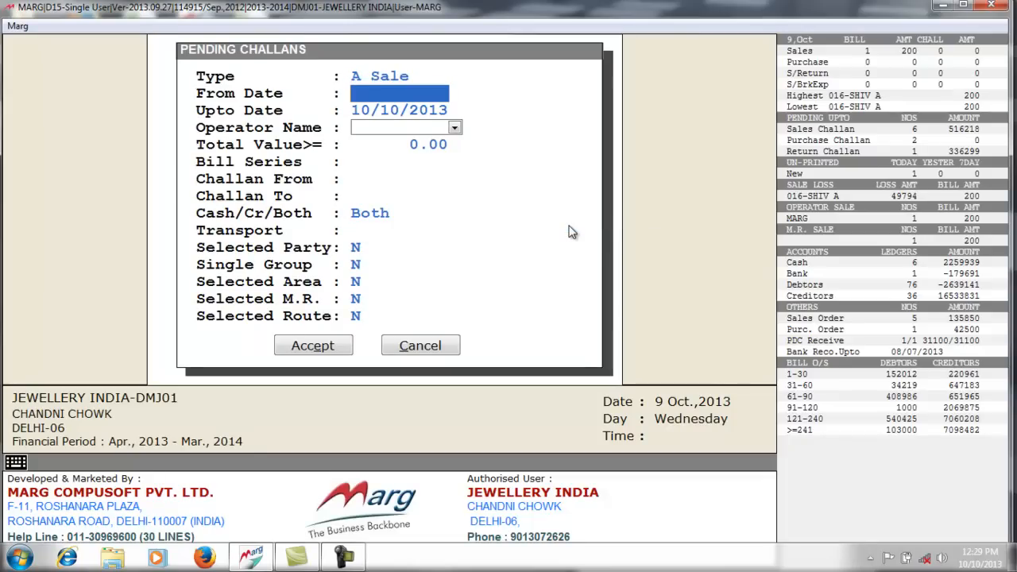
key(Return)
key(Return)
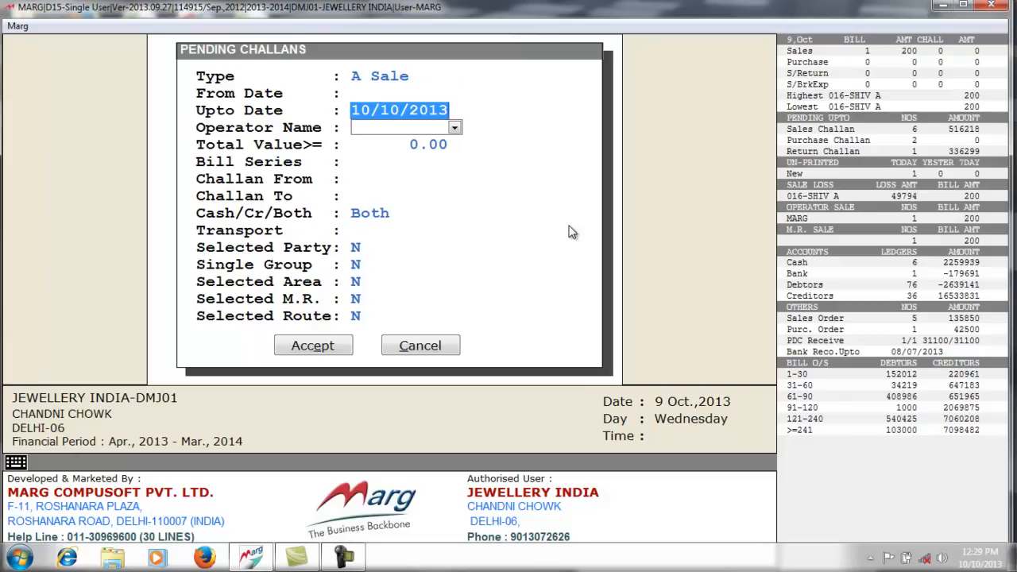
key(Return)
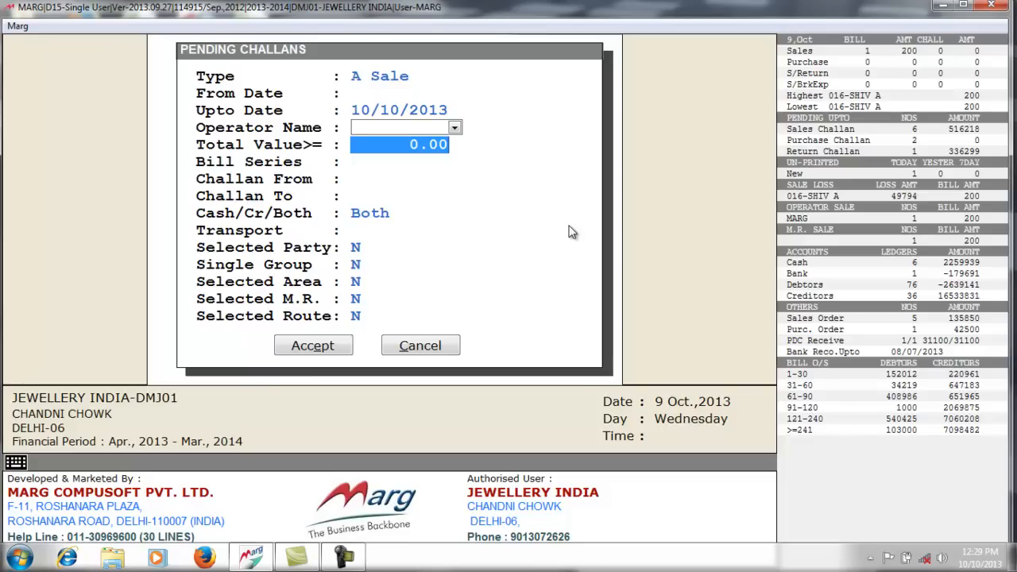
key(Return)
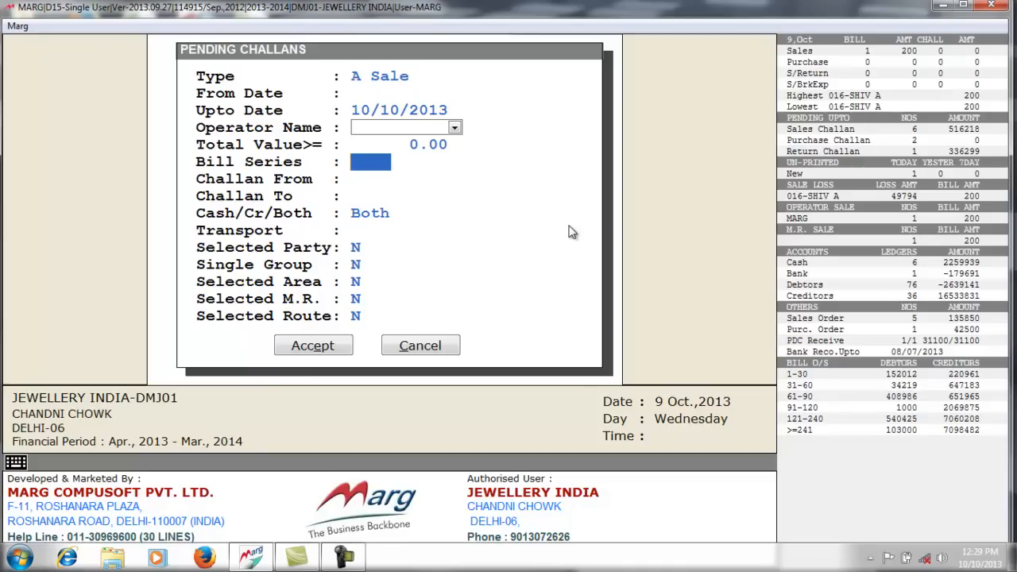
key(Return)
key(Return)
key(Return)
key(Return)
key(Return)
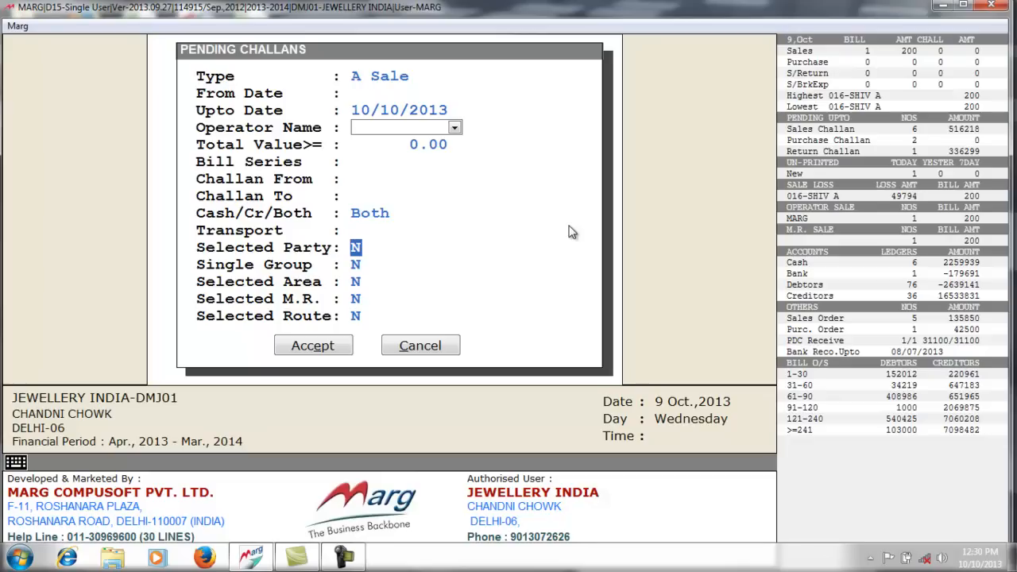
key(Return)
key(Return)
key(Return)
key(Return)
key(Return)
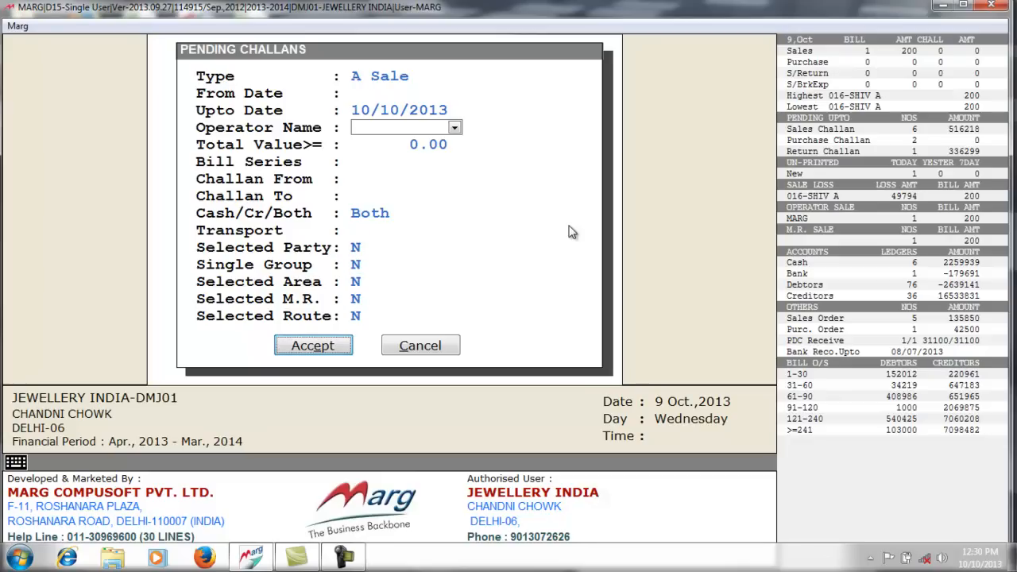
key(Return)
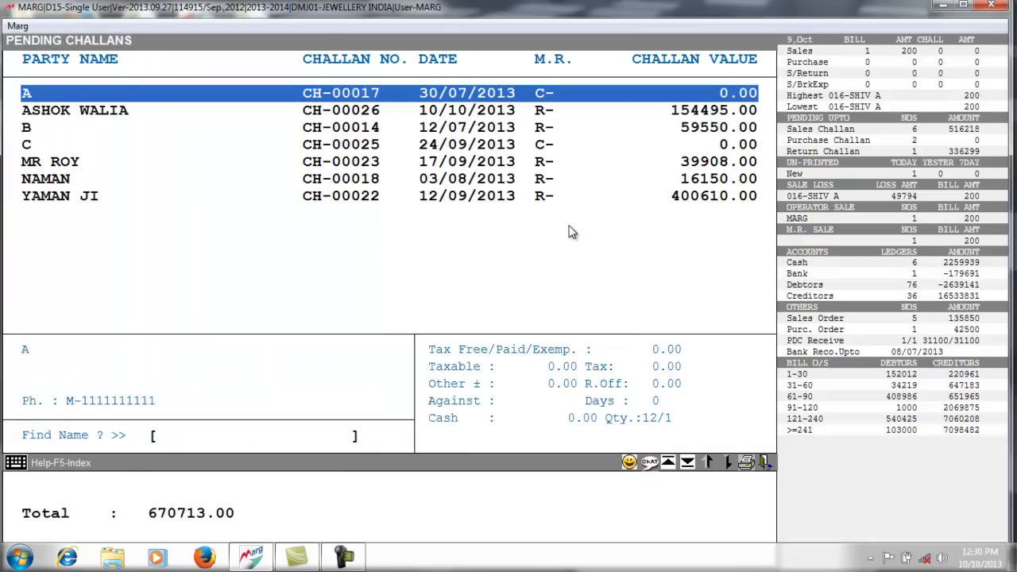
- Open the 154495.00 challan CH-00026 to view its items, then go back to the main menu
key(Down)
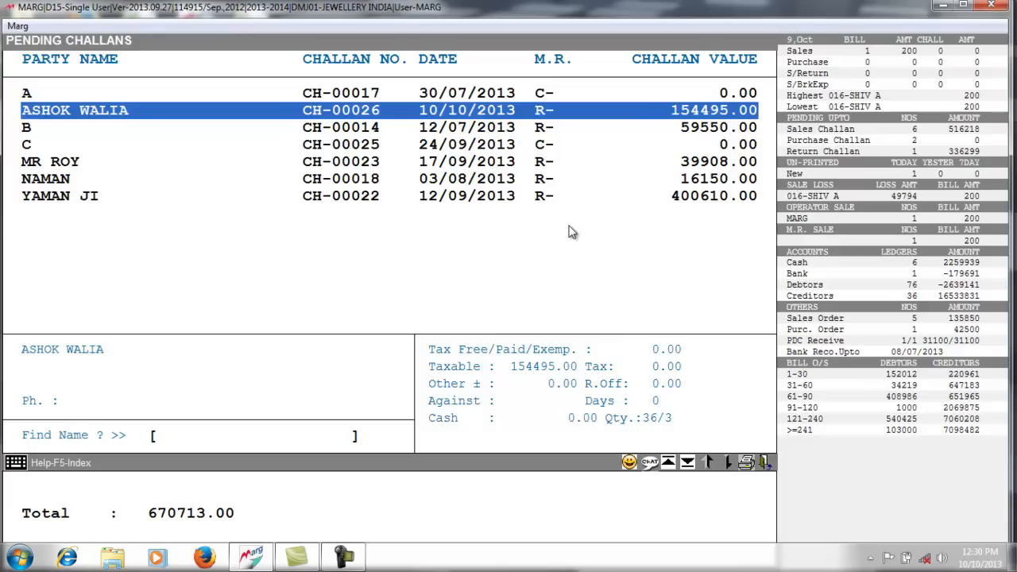
key(Return)
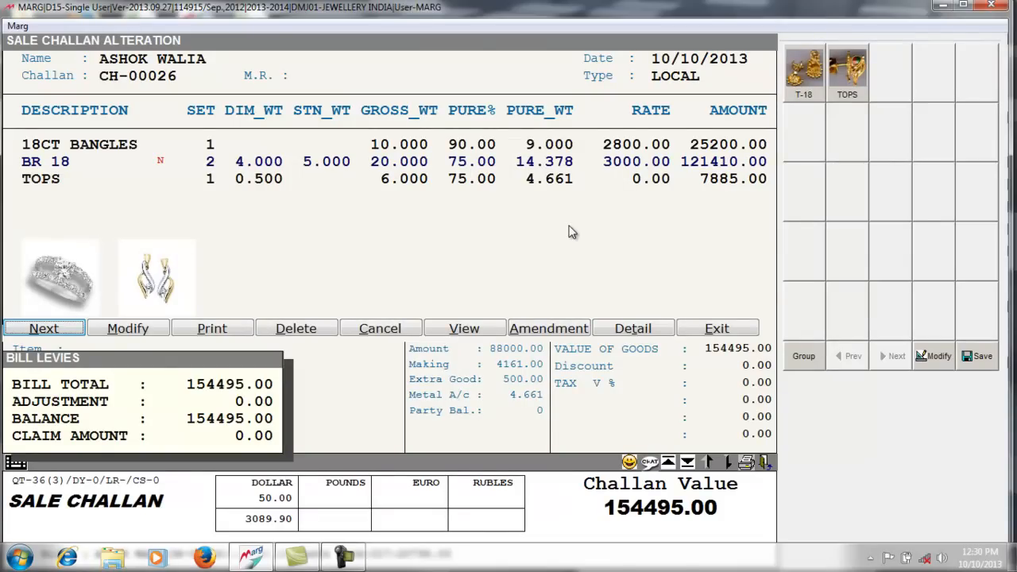
key(Escape)
key(Escape)
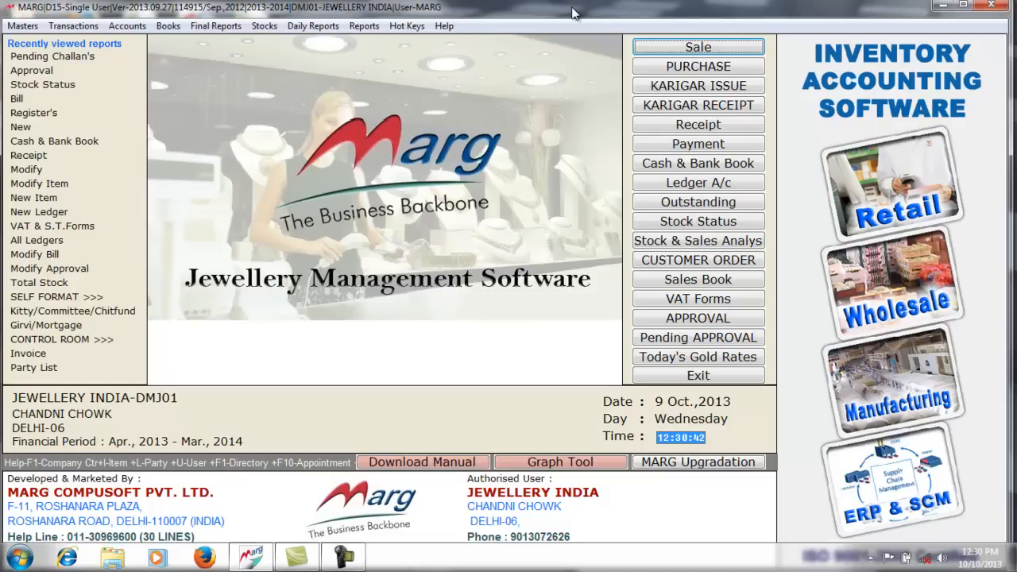
- Start a sale bill for the challan's customer with sale type changed from LOCAL to VAT 1%
click(664, 52)
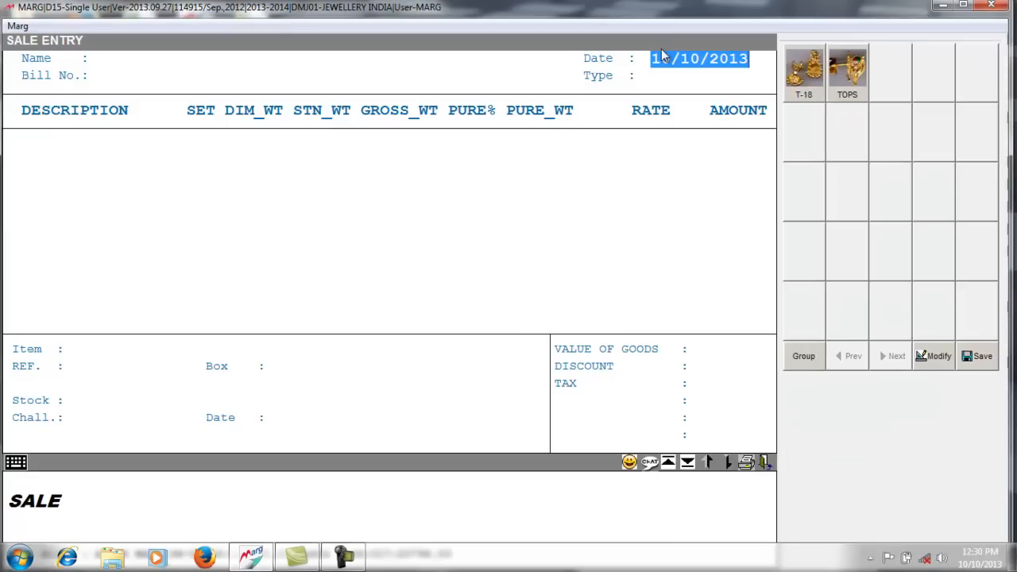
key(Return)
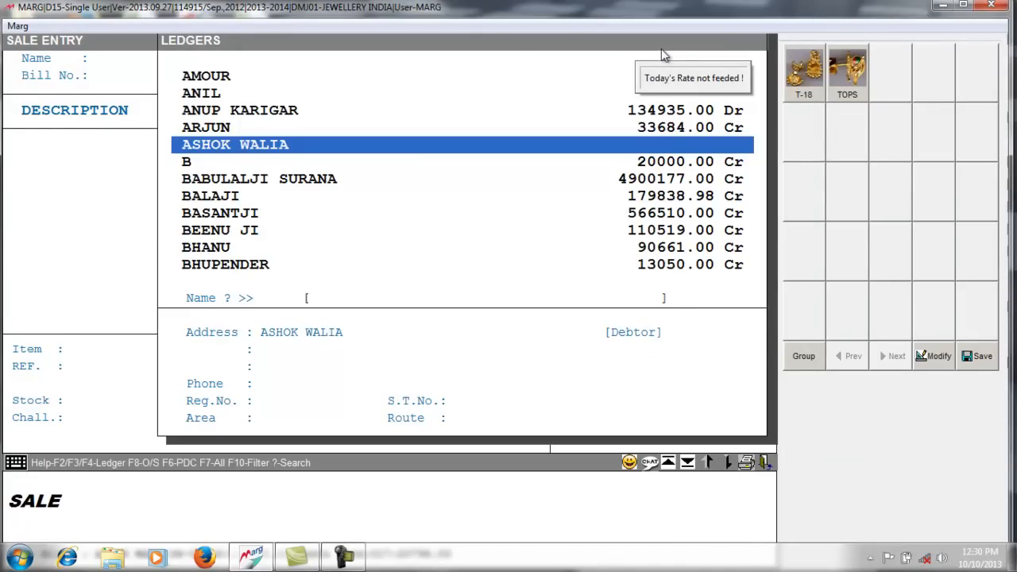
key(Return)
key(Return)
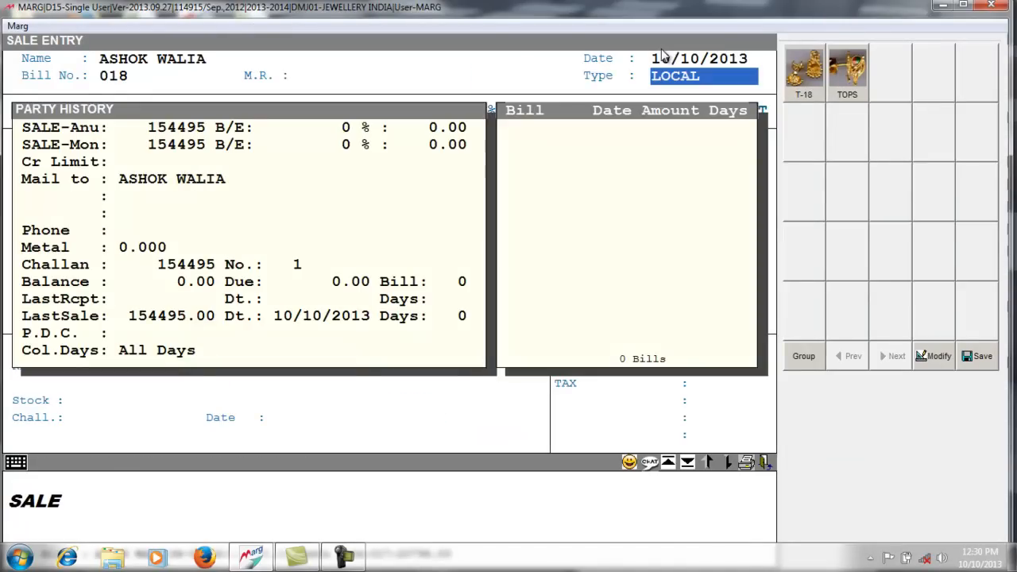
key(Return)
key(Up)
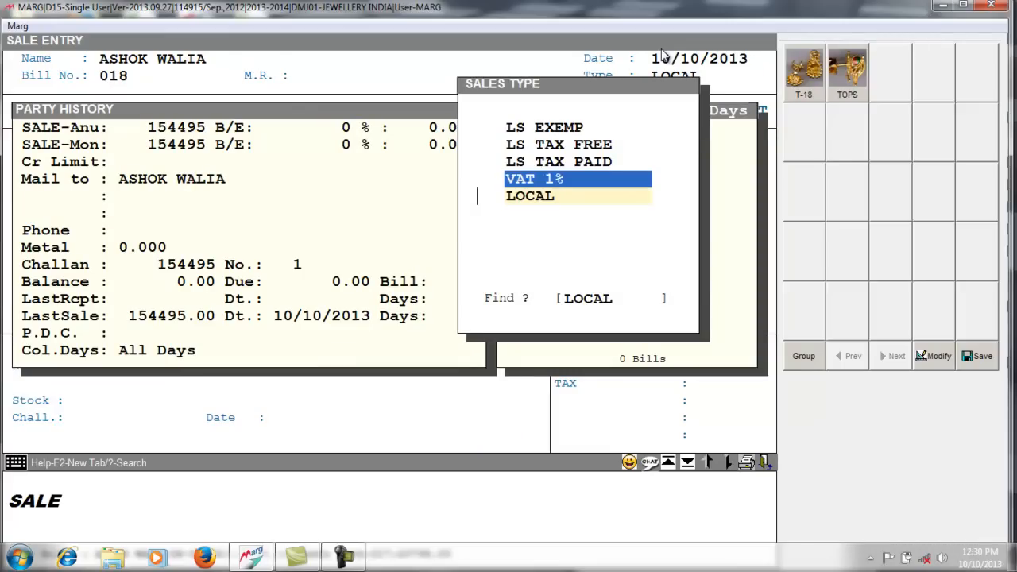
key(Return)
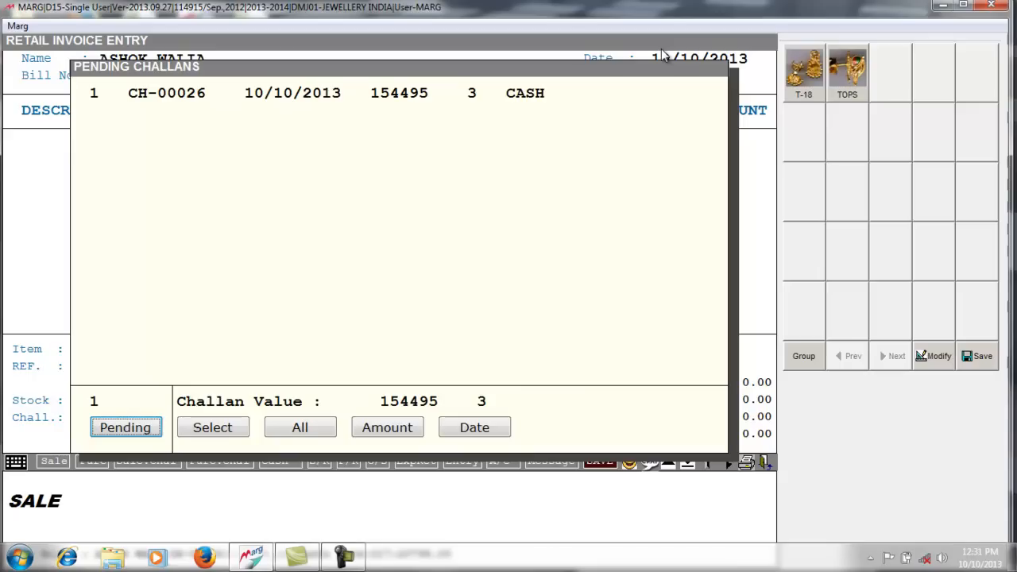
- Select challan CH-00026 for billing and agree to change the tax
key(Right)
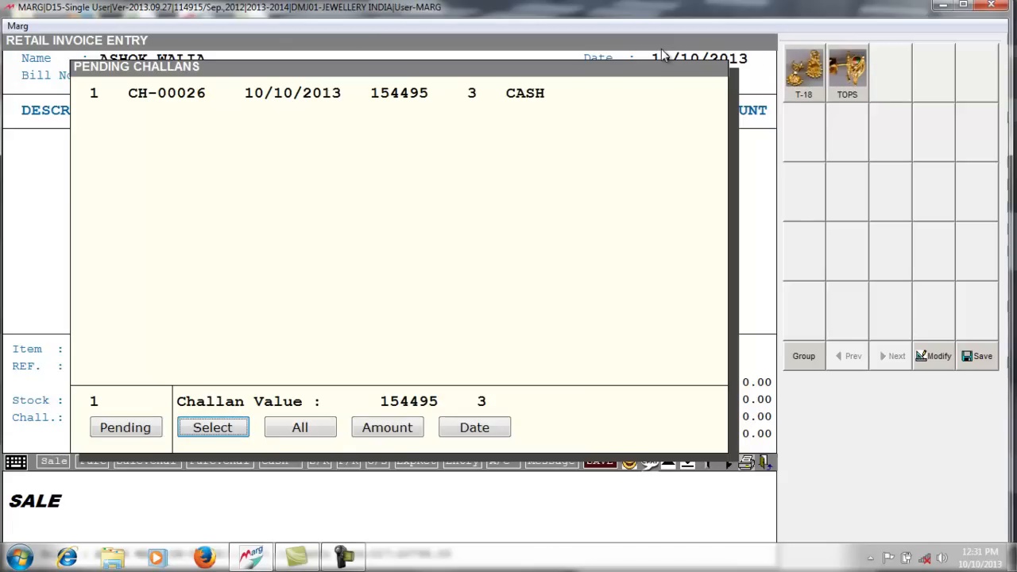
key(Return)
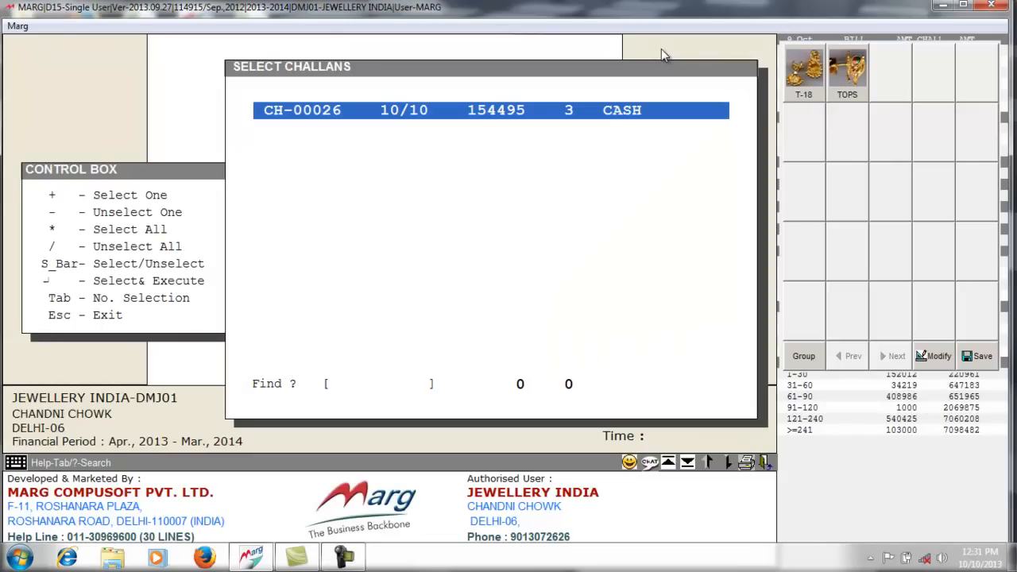
key(space)
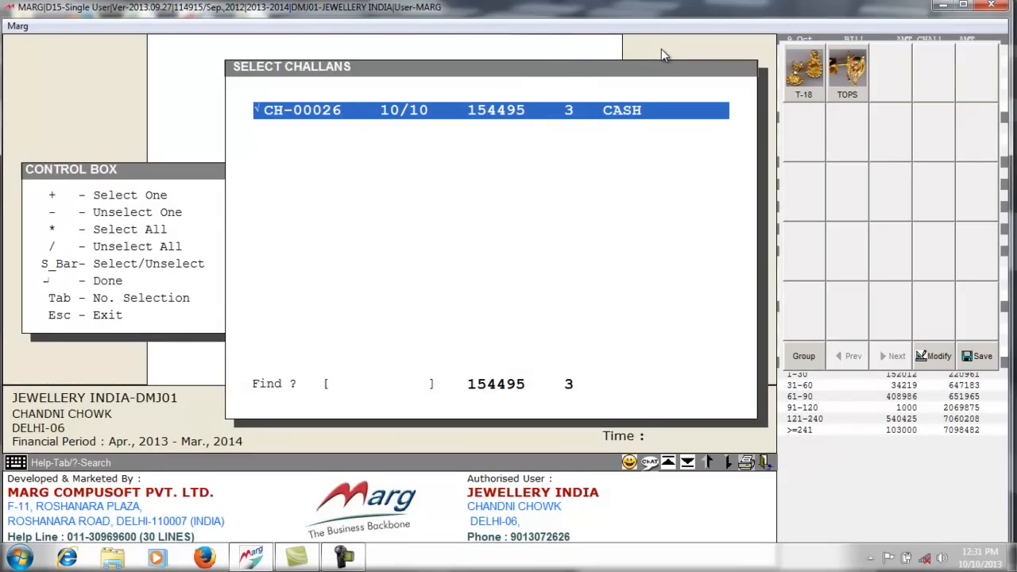
key(Return)
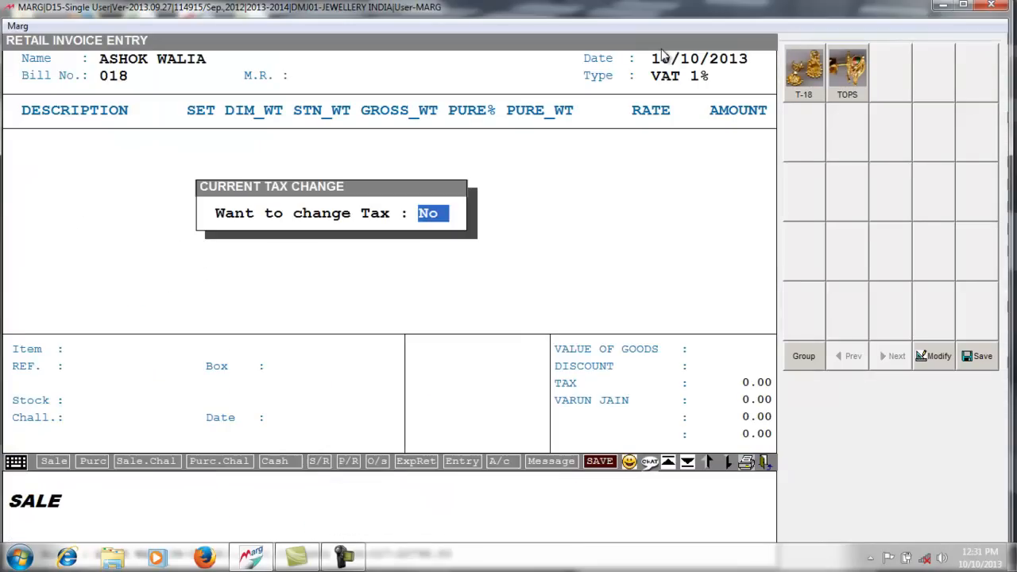
key(y)
key(Return)
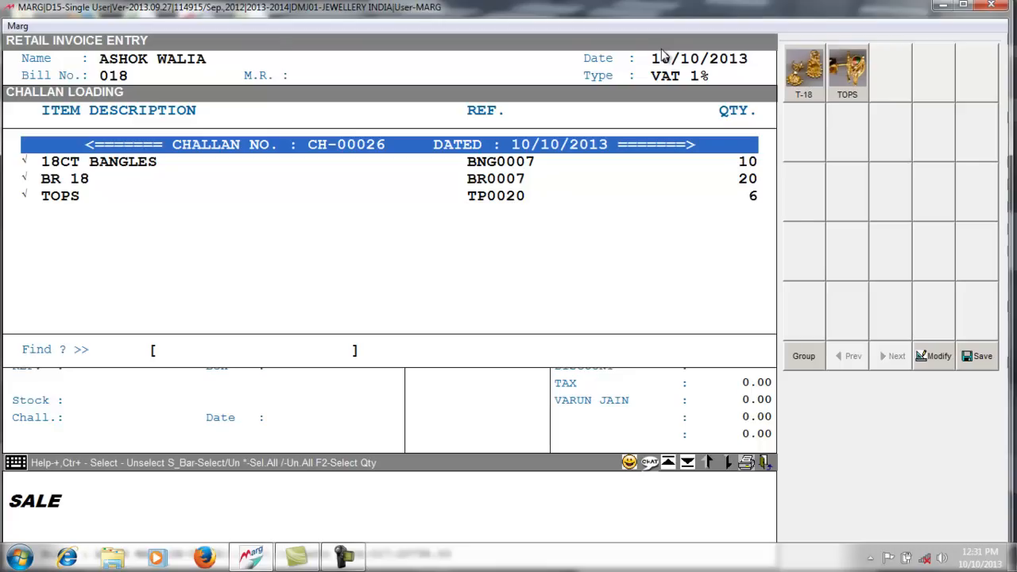
- Uncheck BR 18 and load 18CT BANGLES and TOPS into the bill
key(Down)
key(Down)
key(Down)
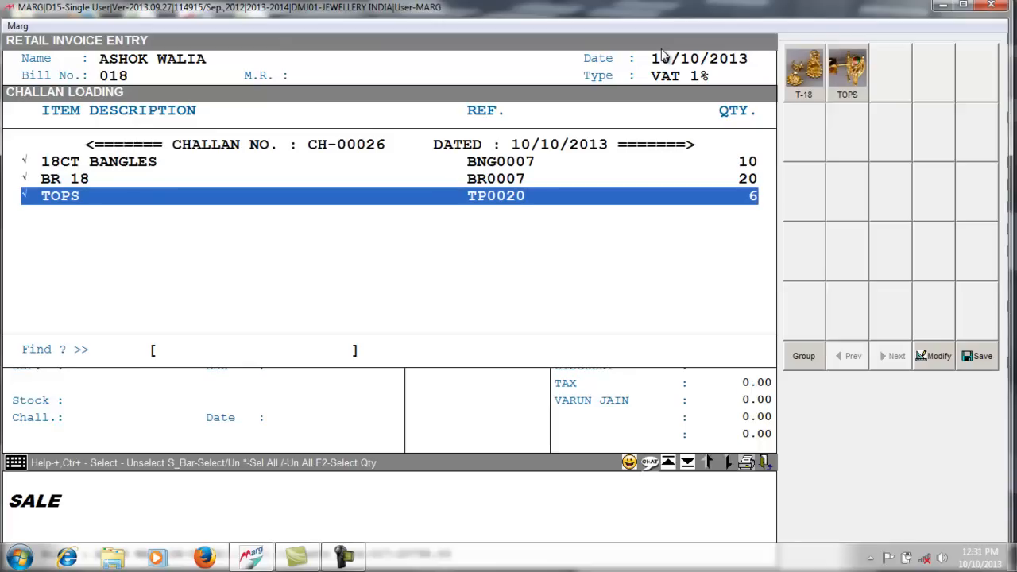
key(Up)
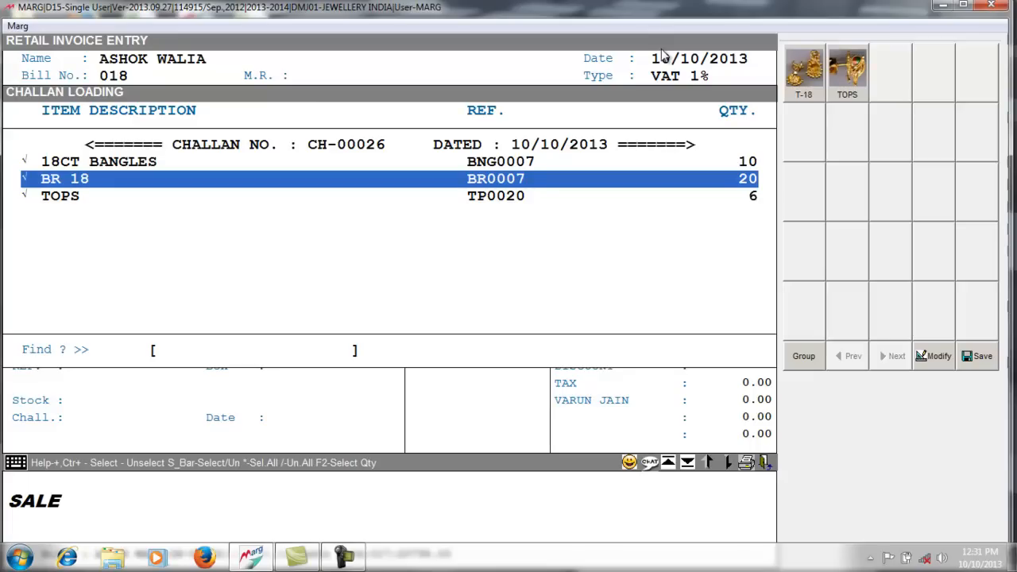
key(space)
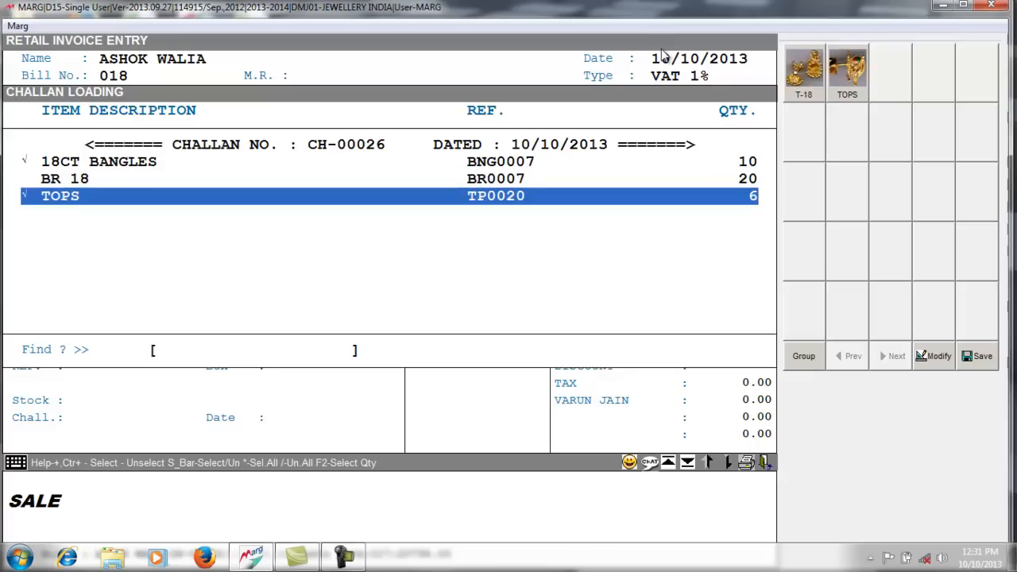
key(Up)
key(Up)
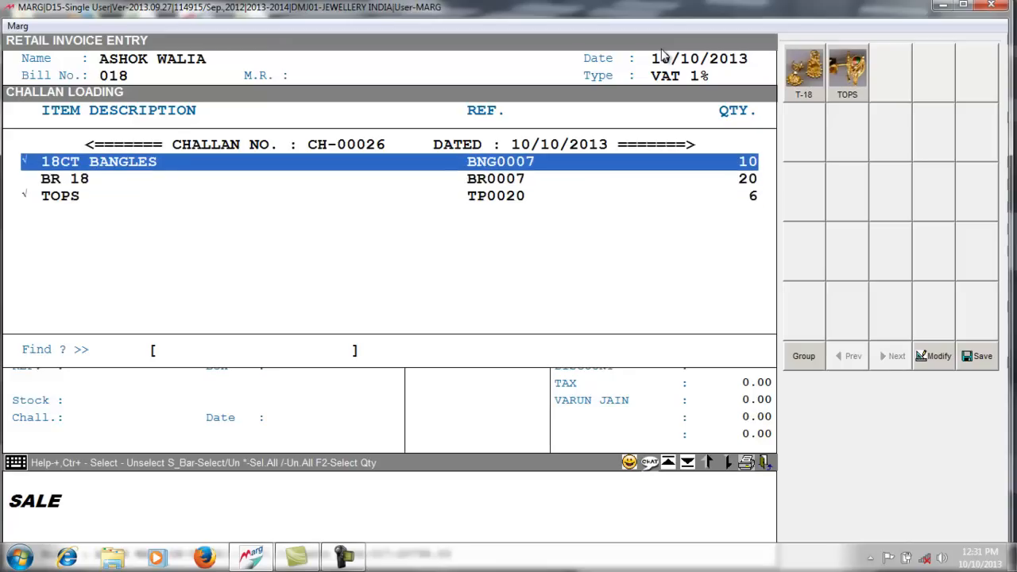
key(Down)
key(Down)
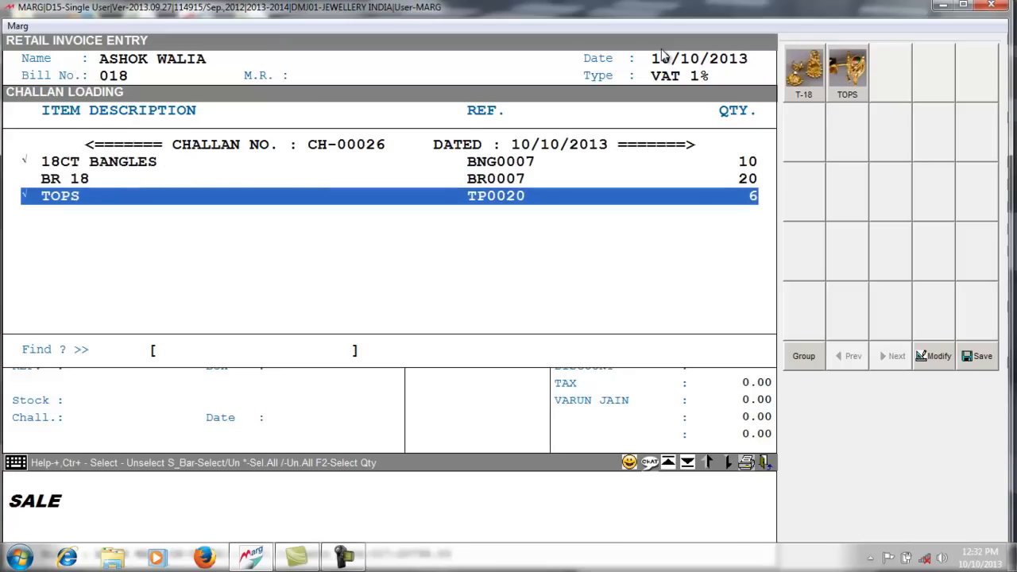
key(Return)
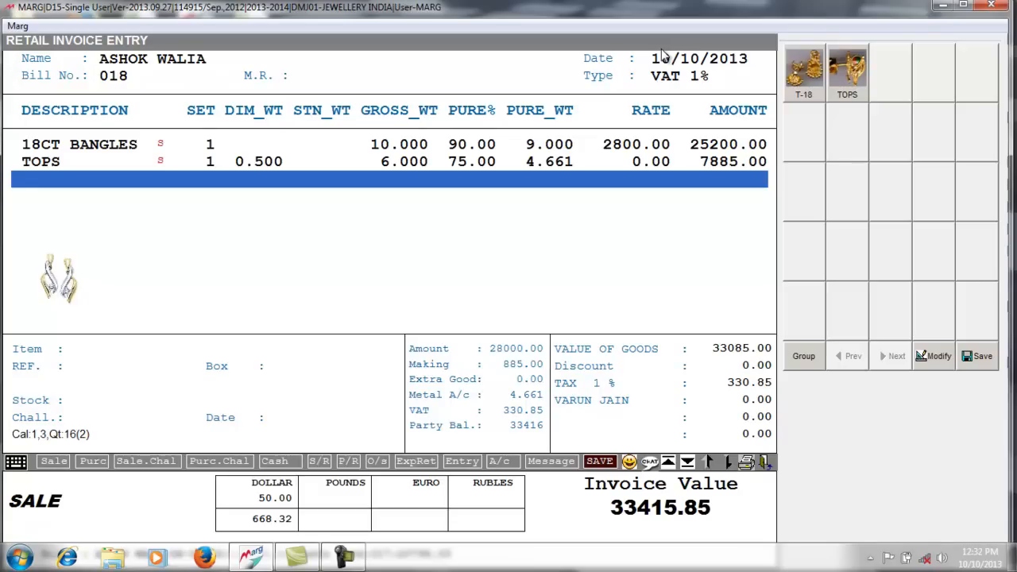
- Delete the TOPS line from the bill
key(Up)
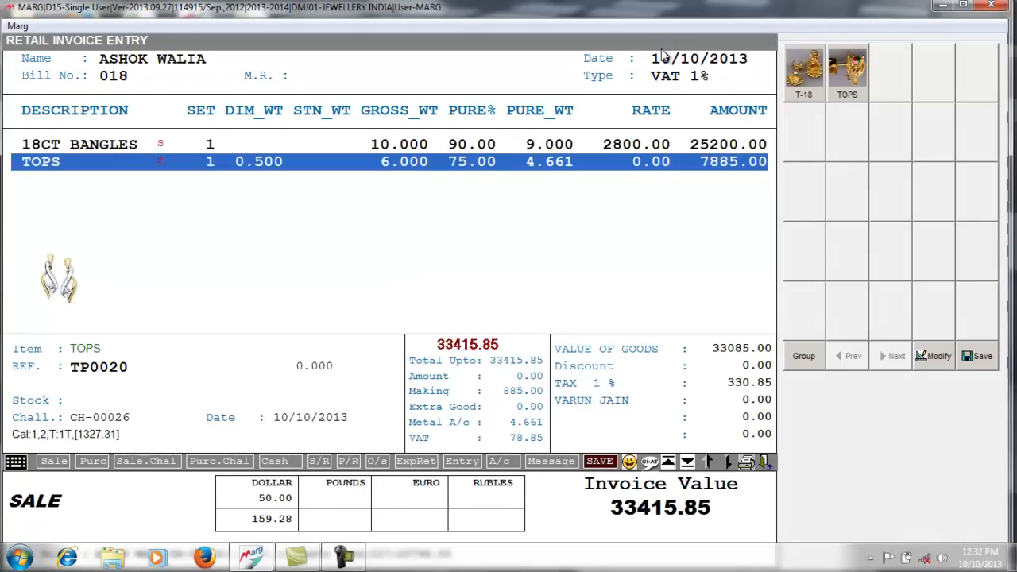
key(Delete)
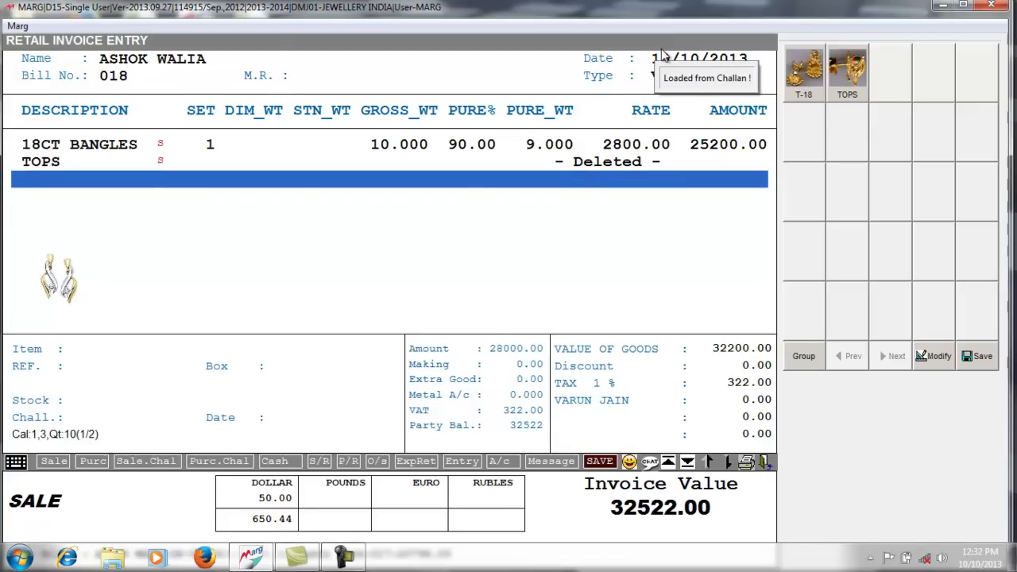
key(Up)
key(Up)
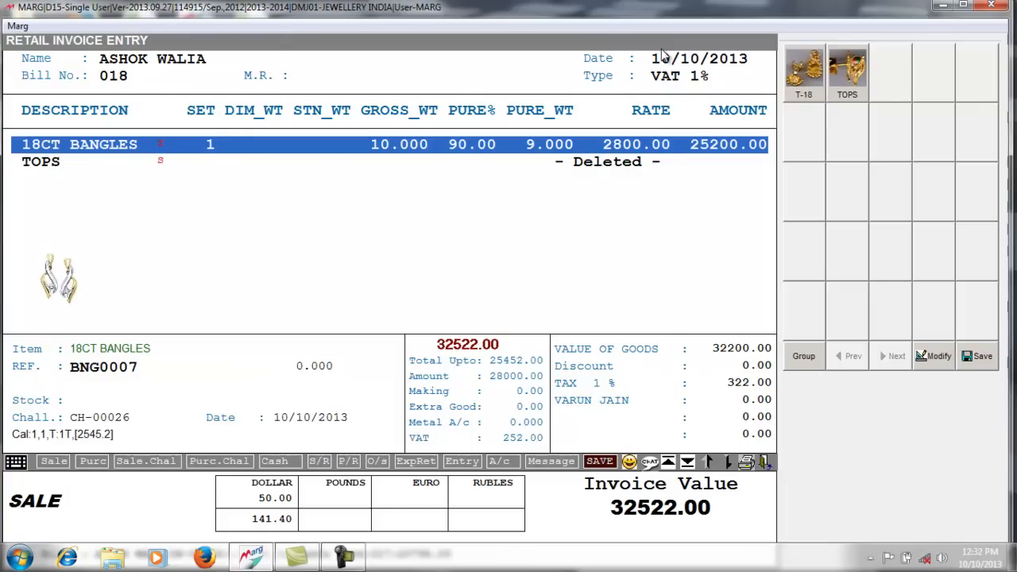
- Set the 18CT BANGLES rate to 3000 with a 200 per gram making charge
key(Return)
key(Return)
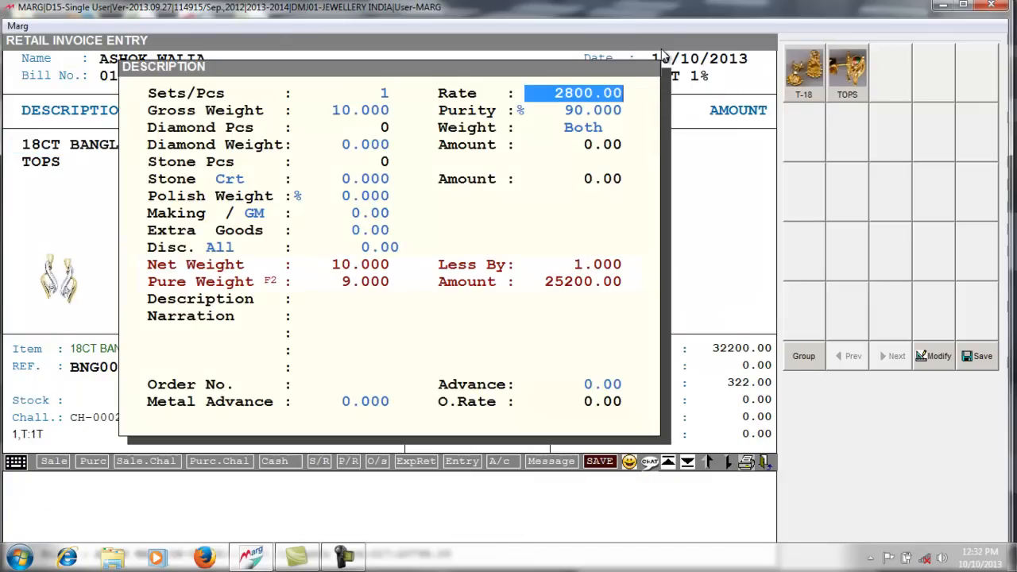
text(3000 .)
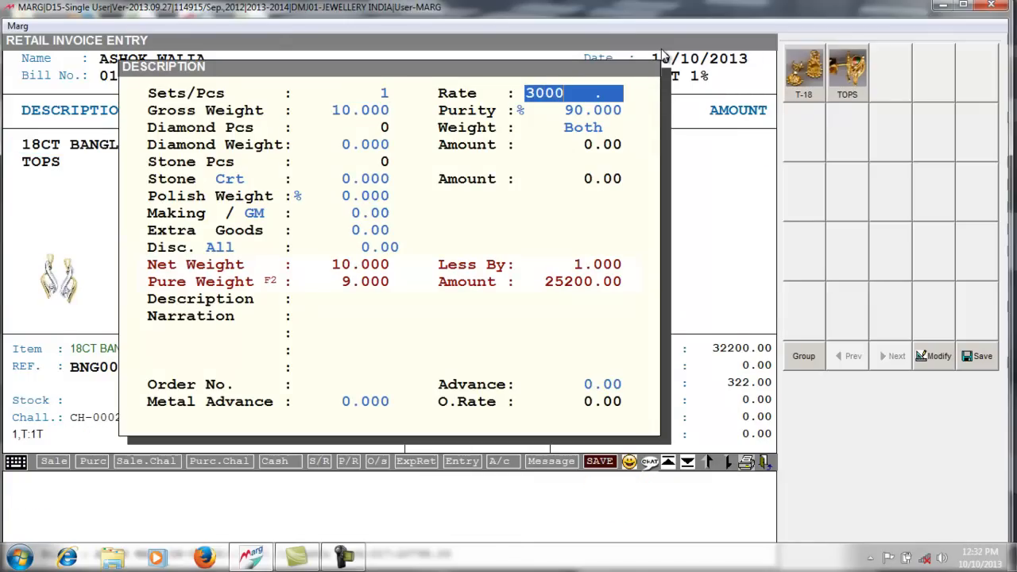
key(Return)
key(Return)
key(Return)
key(Return)
key(Return)
key(Return)
key(Return)
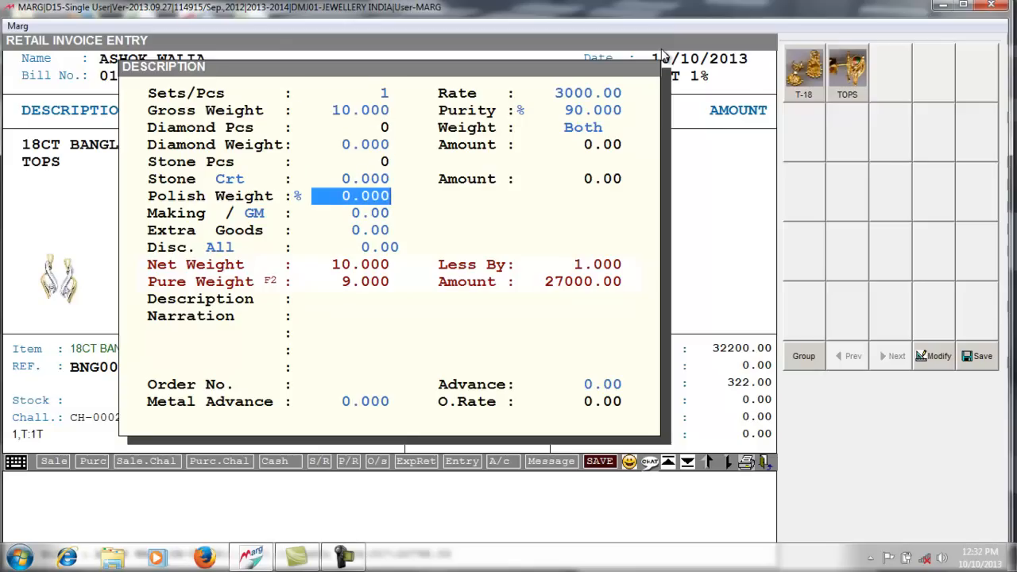
key(Return)
key(Return)
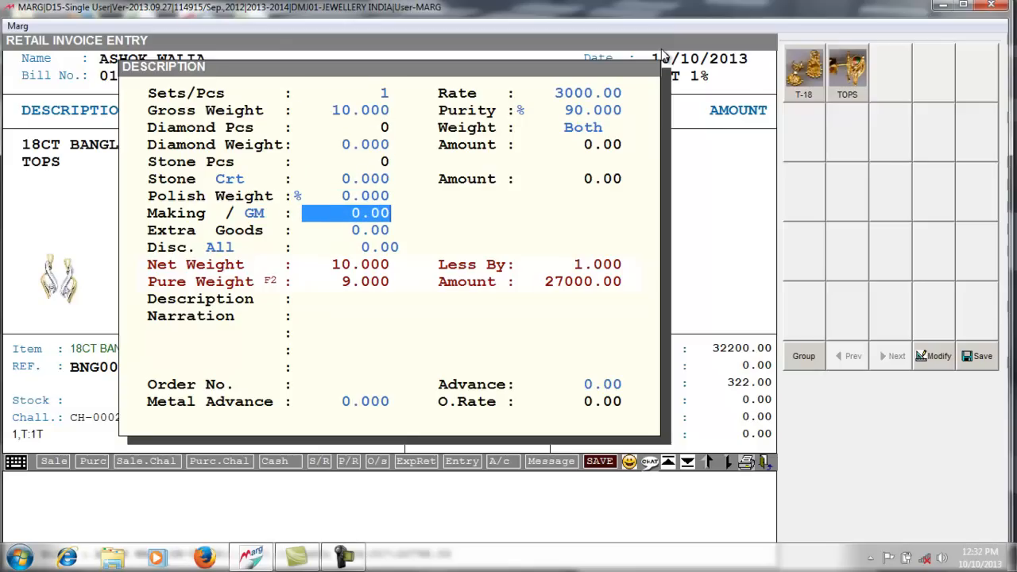
text(200 .)
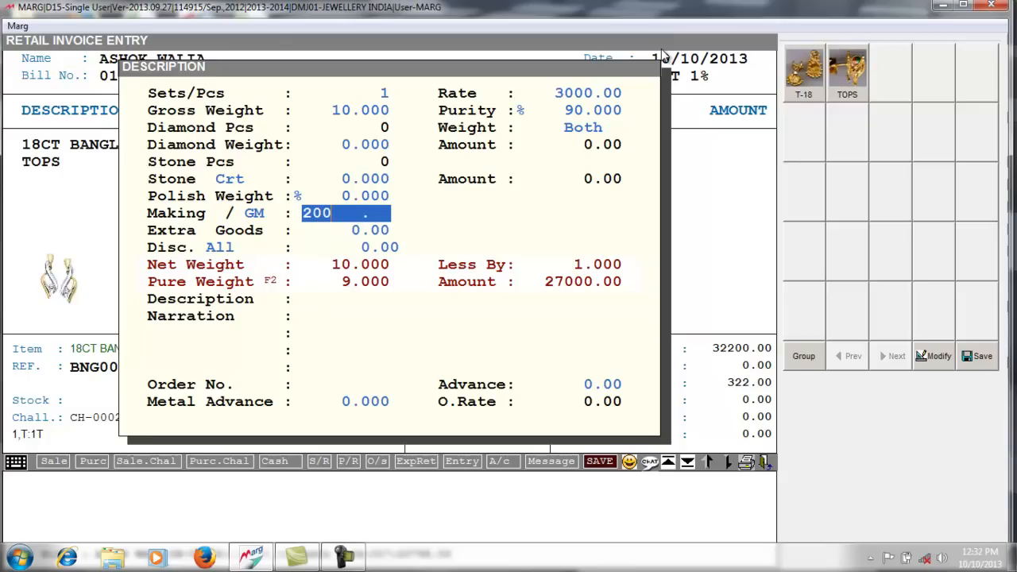
key(Return)
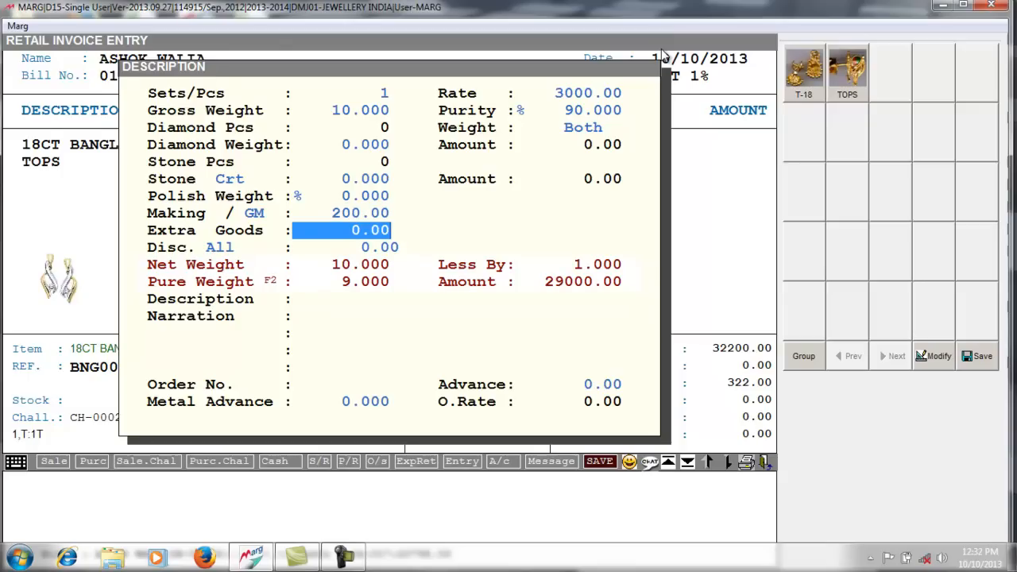
key(Escape)
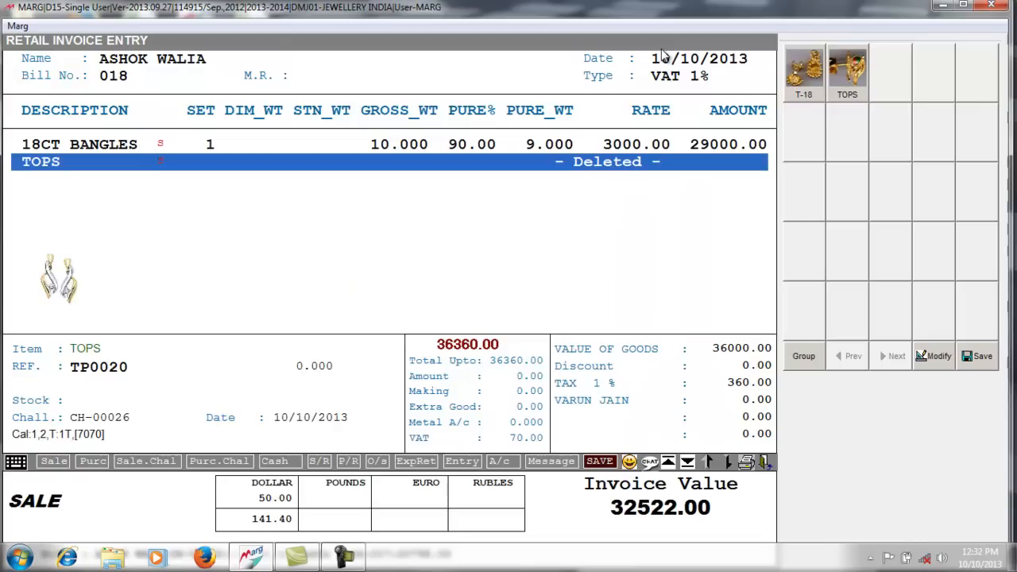
- Skip the discount to reach payment details showing 36360.00 pending
key(Down)
key(Return)
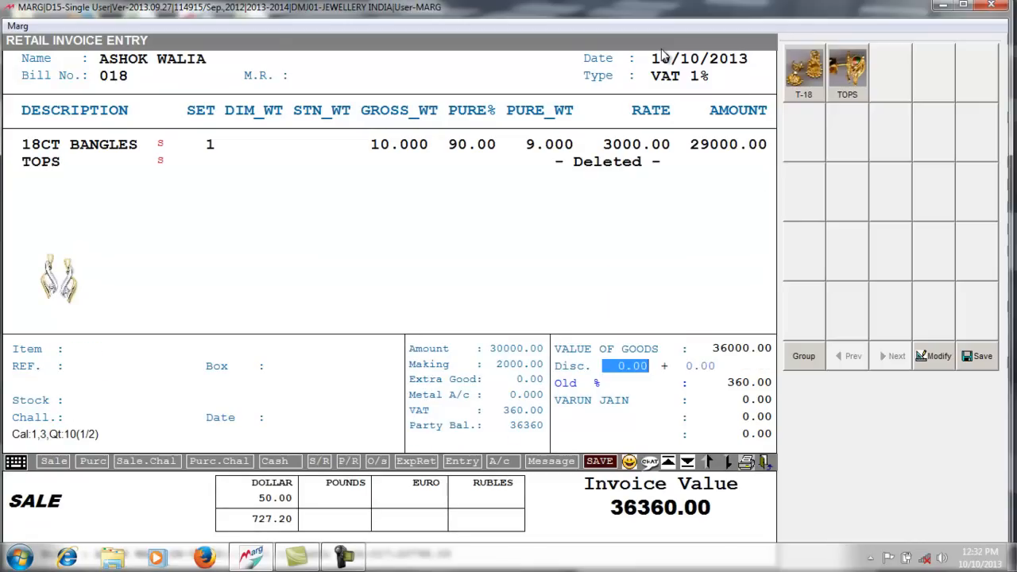
key(Return)
key(Return)
key(Return)
key(Return)
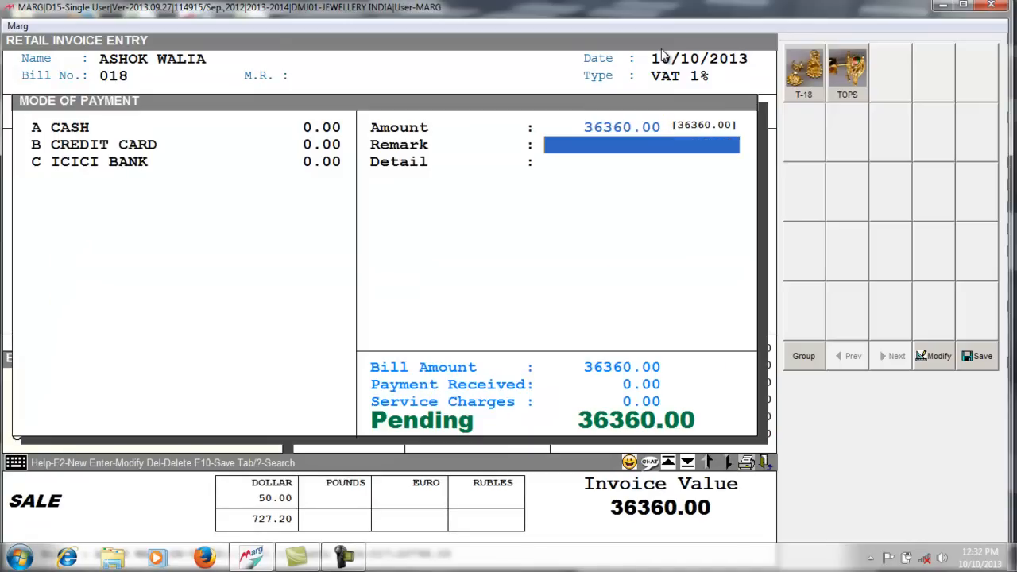
key(Return)
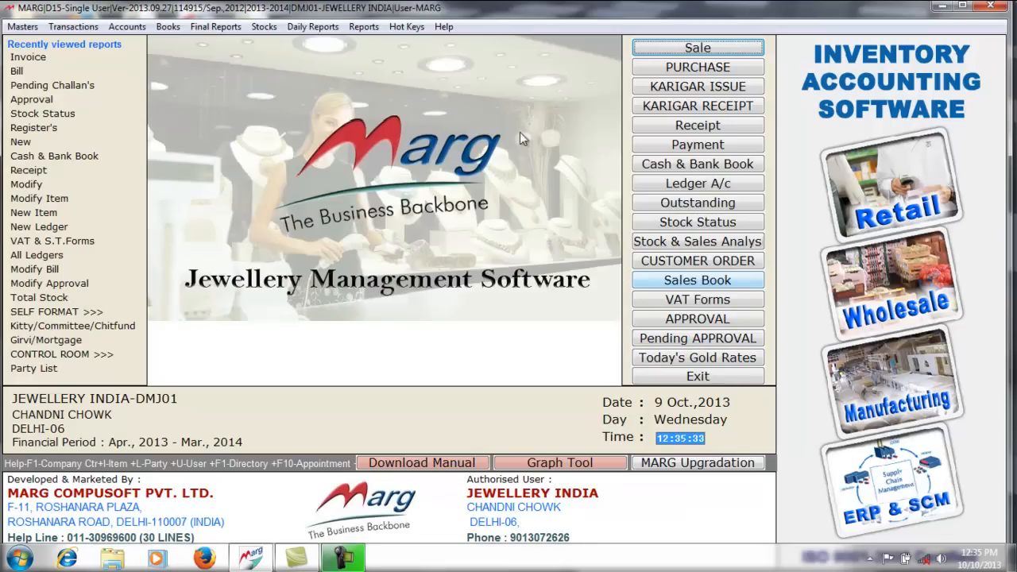
click(709, 342)
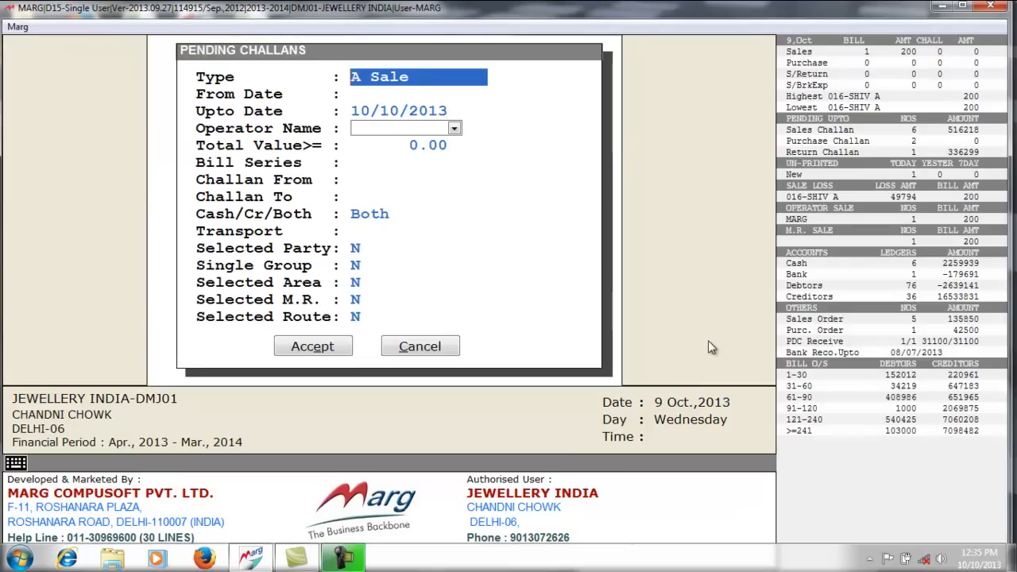
key(Return)
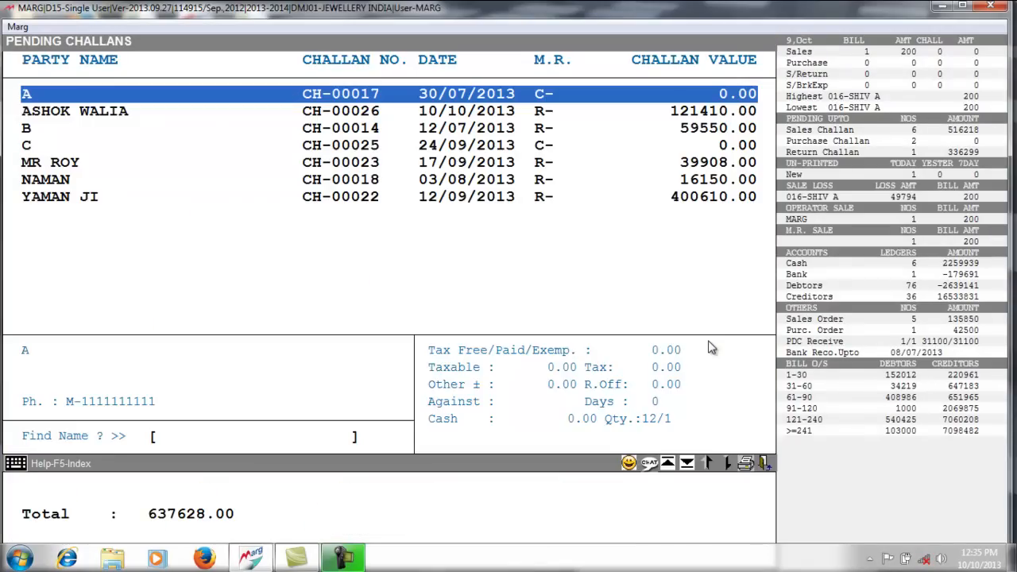
key(Down)
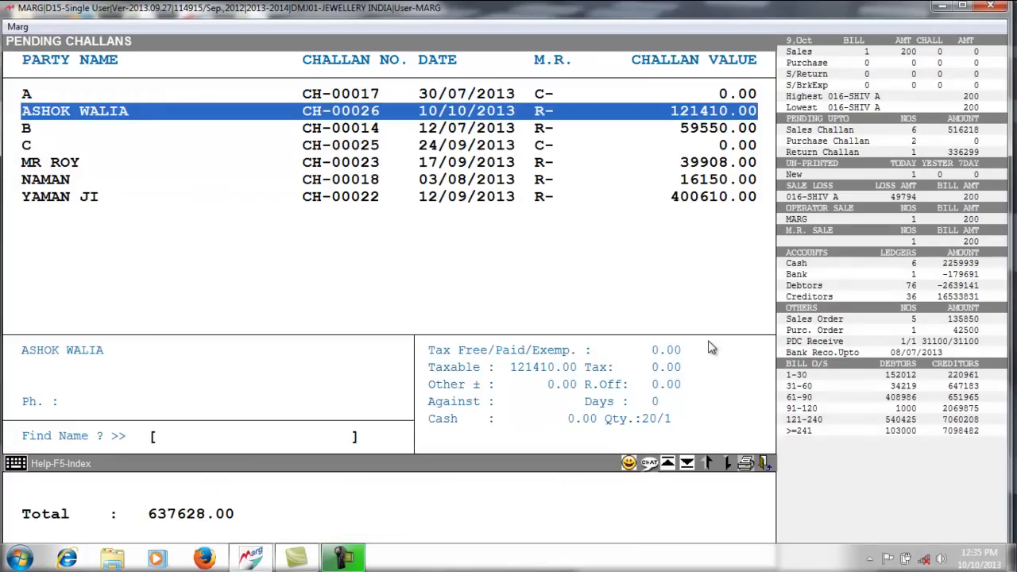
key(Return)
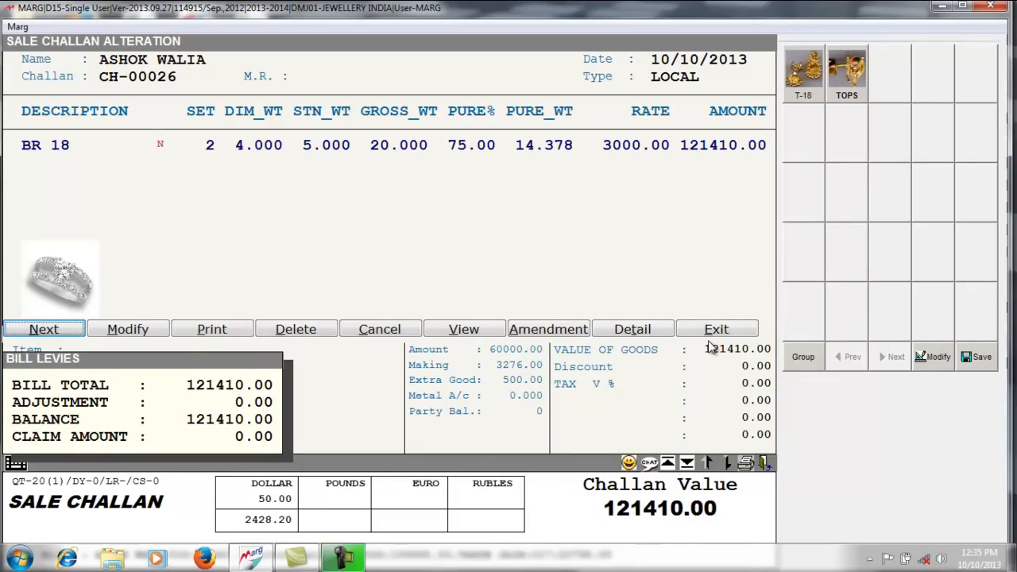
key(Escape)
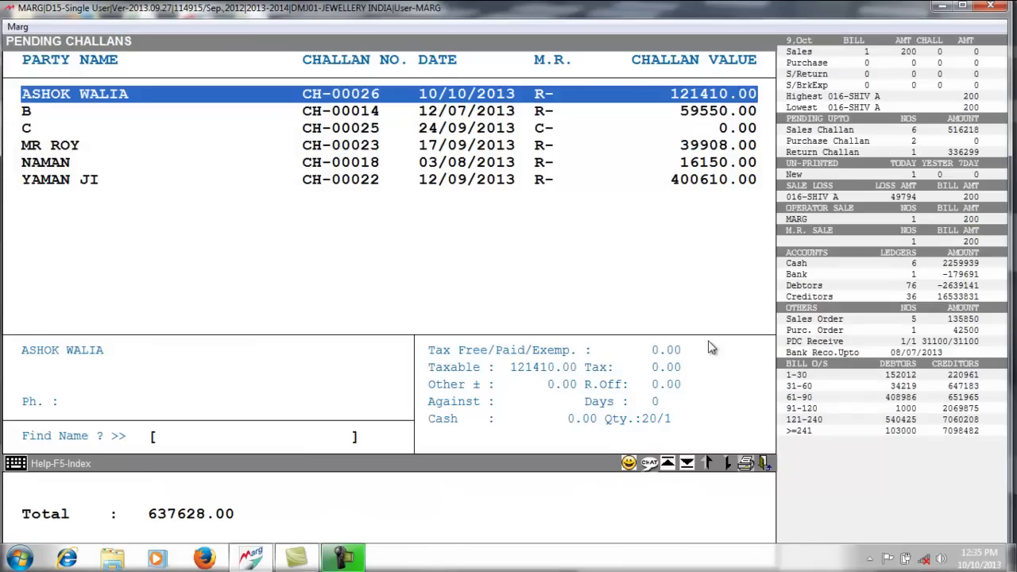
key(Escape)
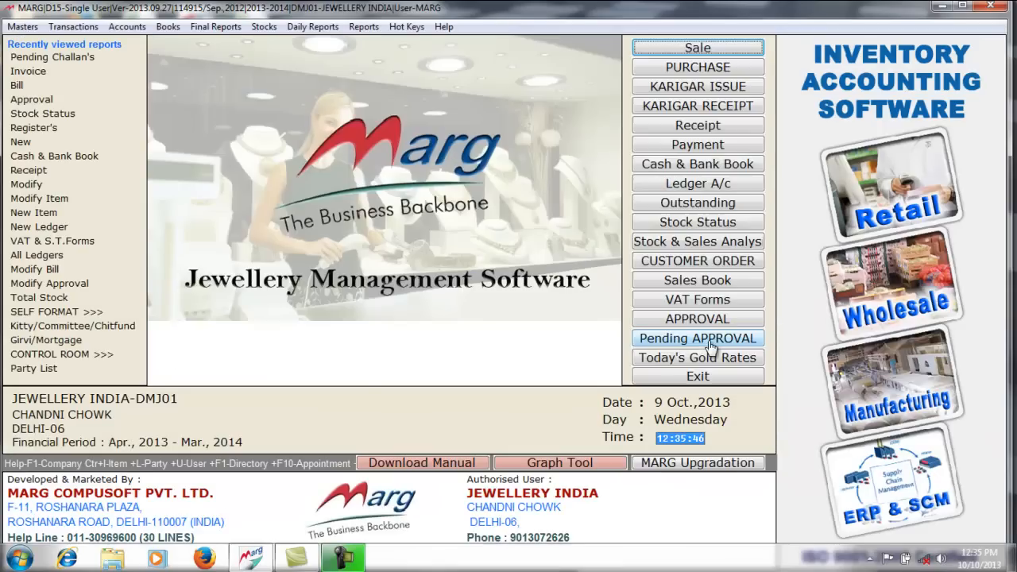
click(691, 283)
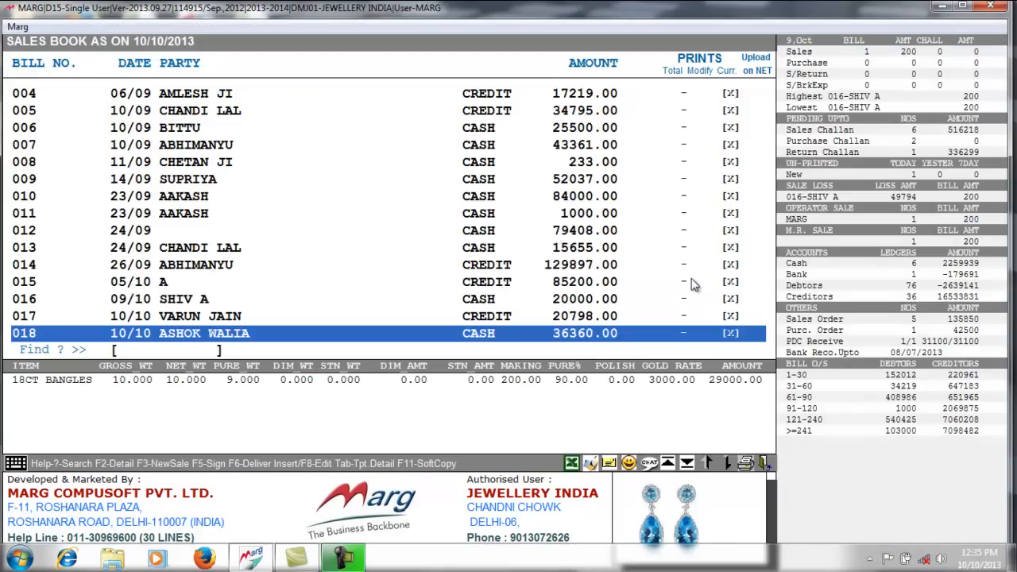
key(Return)
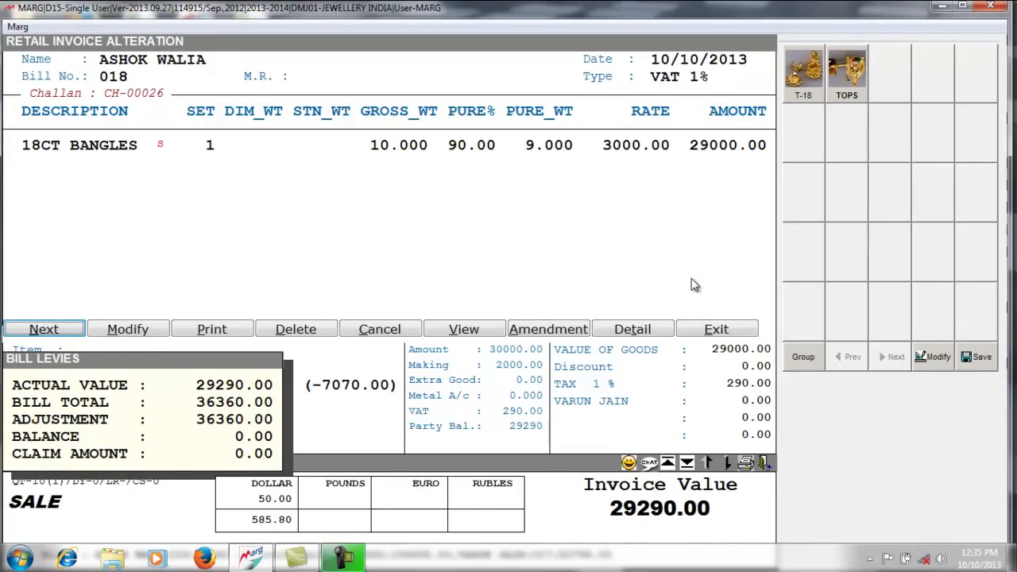
key(Escape)
key(Escape)
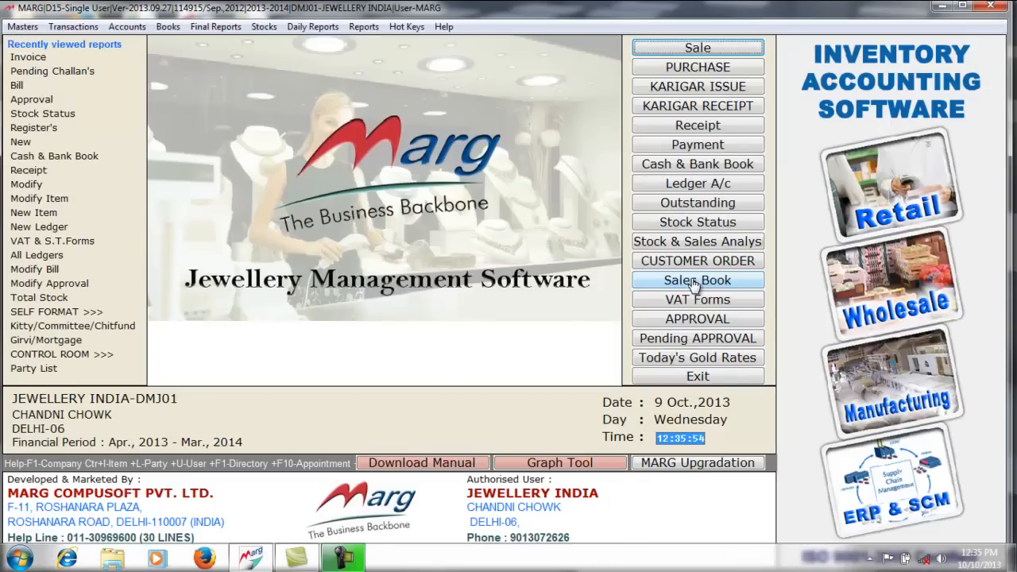
click(699, 223)
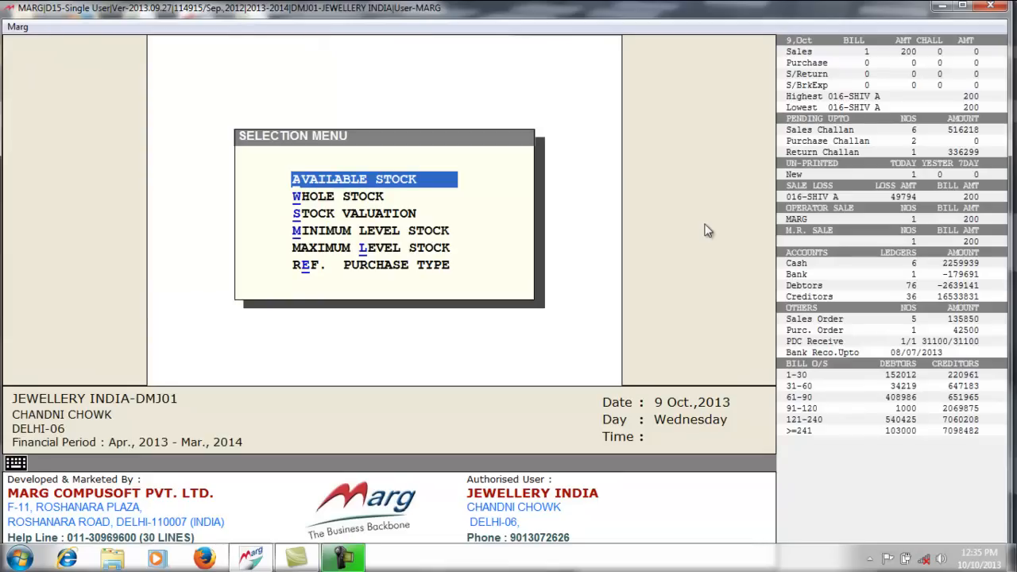
key(Return)
key(Return)
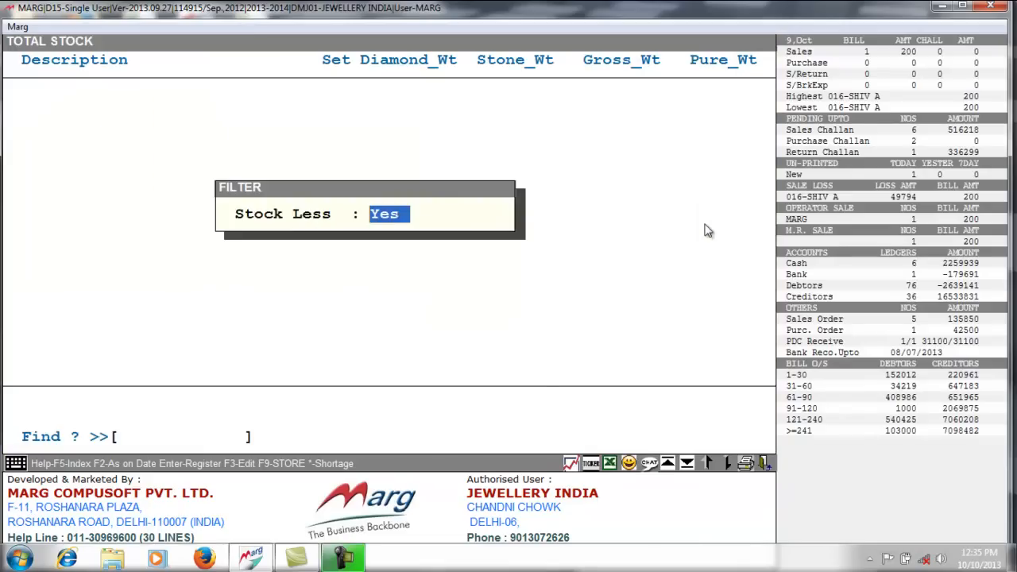
key(Return)
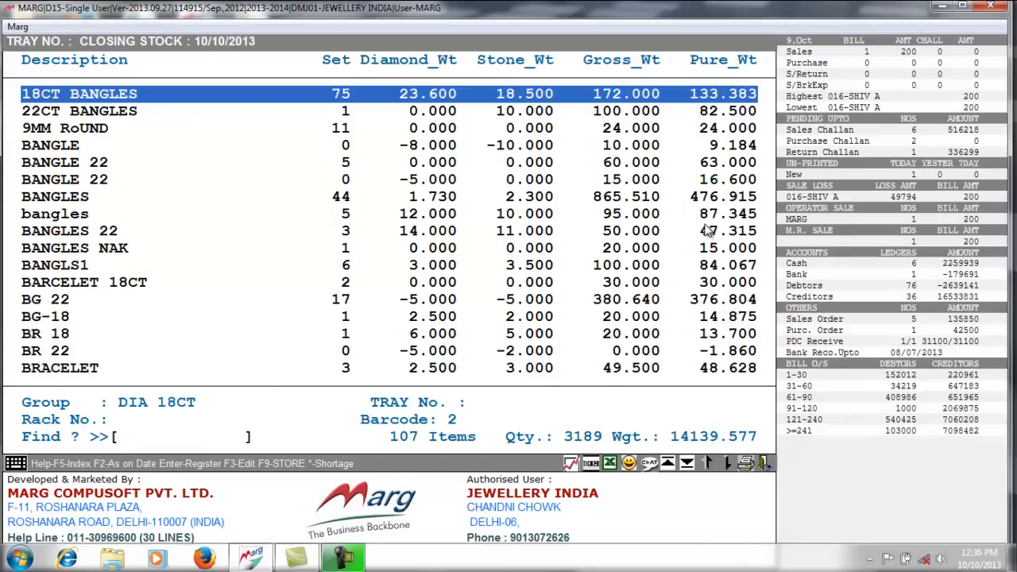
text(TOP)
key(Return)
key(Right)
key(Return)
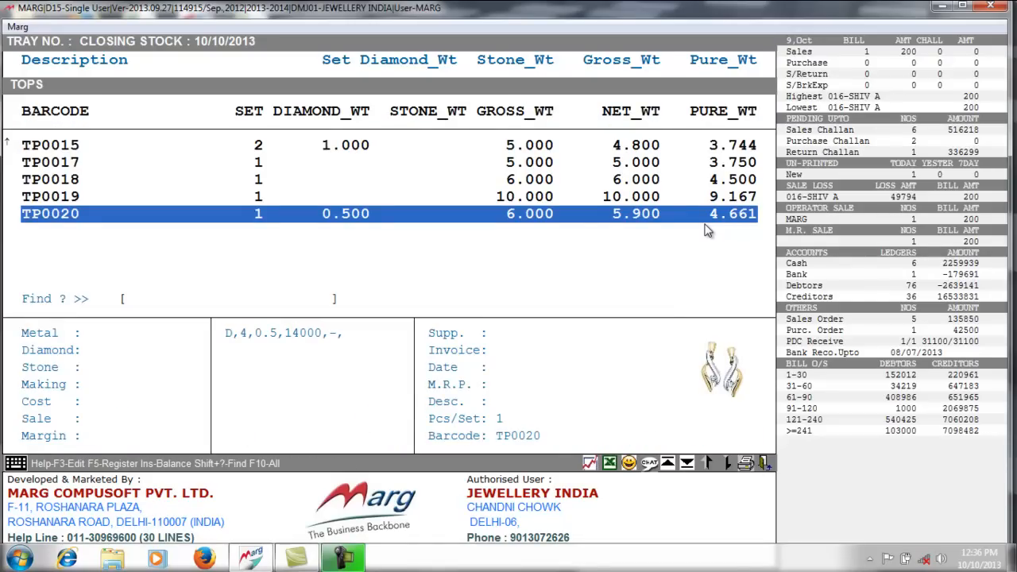
key(Escape)
key(Escape)
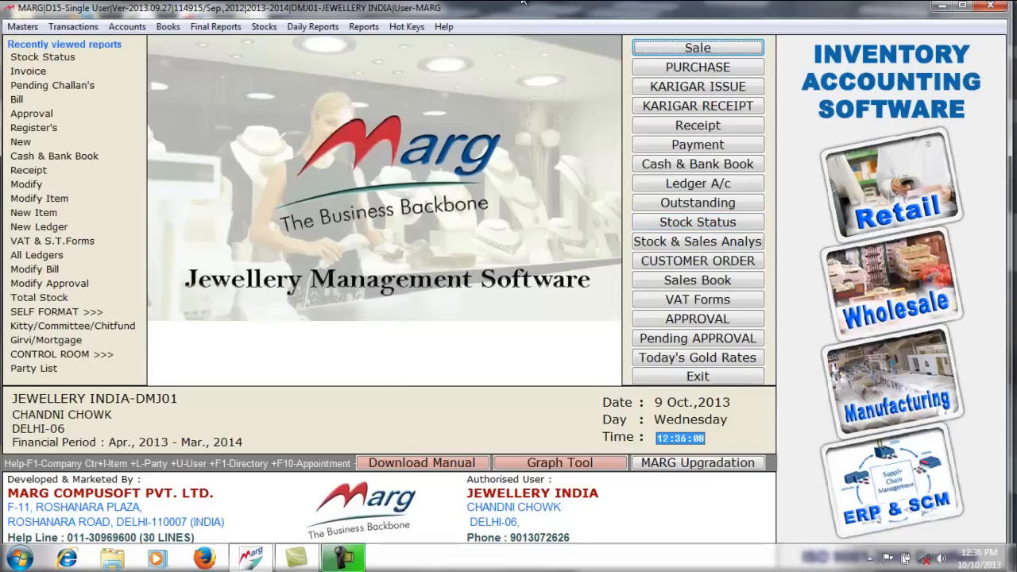
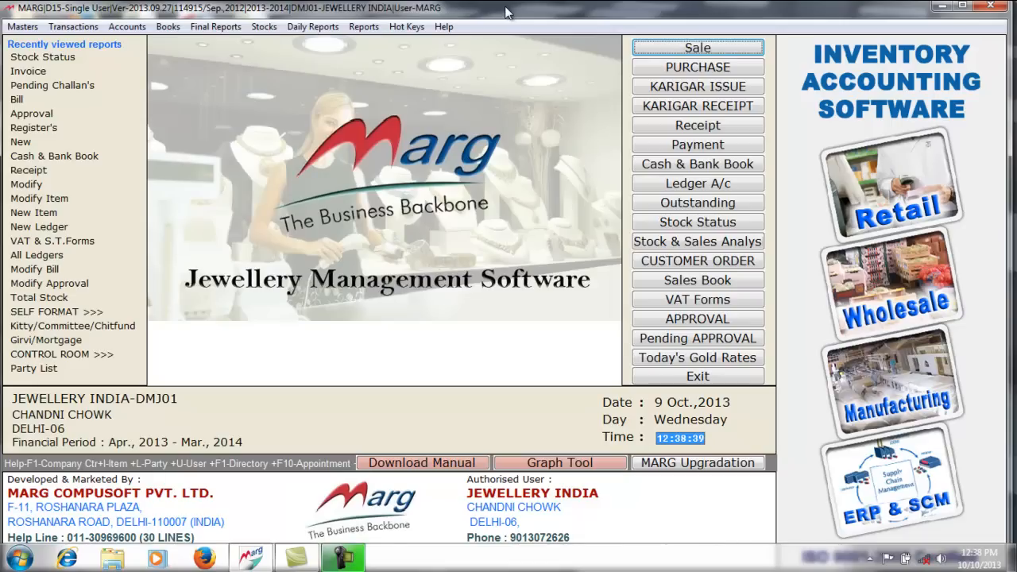
- Start a purchase entry from VIKAS CHAIN HOUSE PVT. LTD with bill number 1243
click(645, 69)
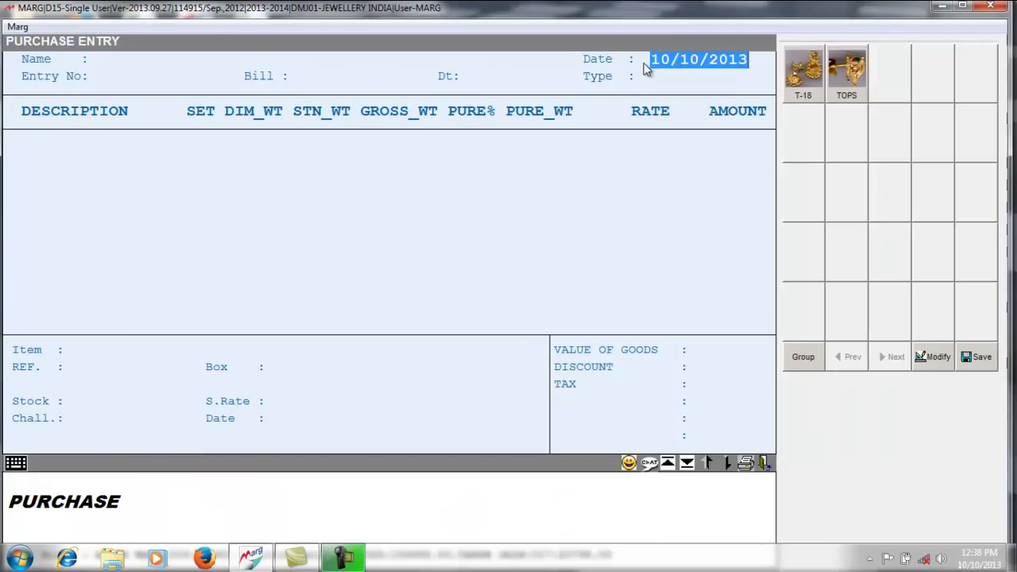
key(Return)
key(Down)
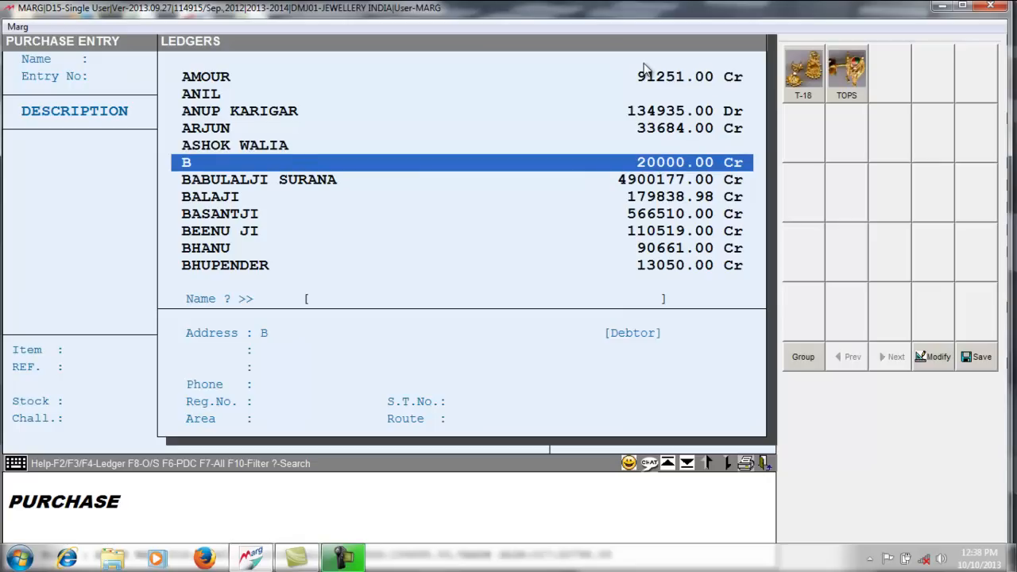
text(VI)
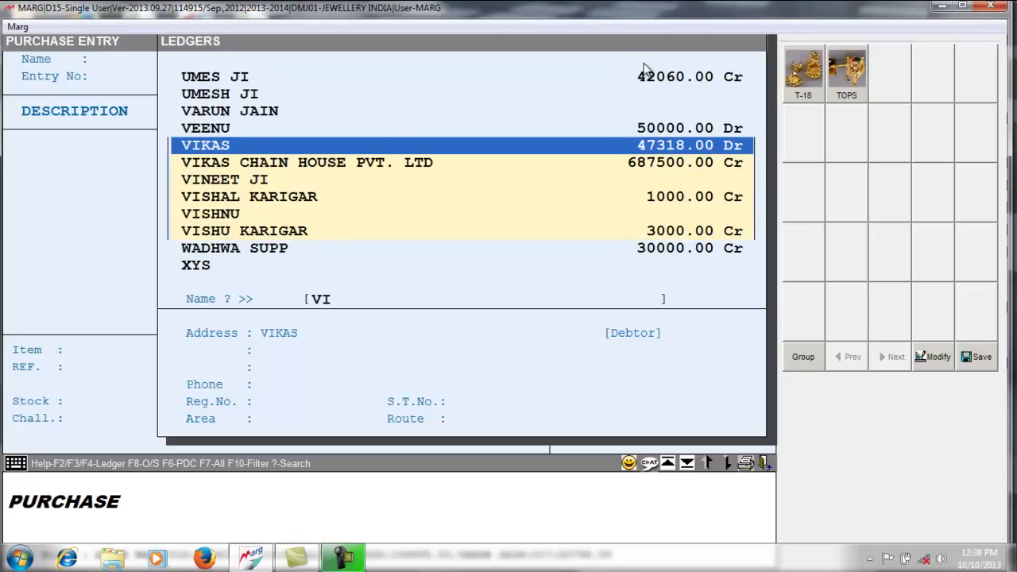
key(Down)
key(Return)
text(1243)
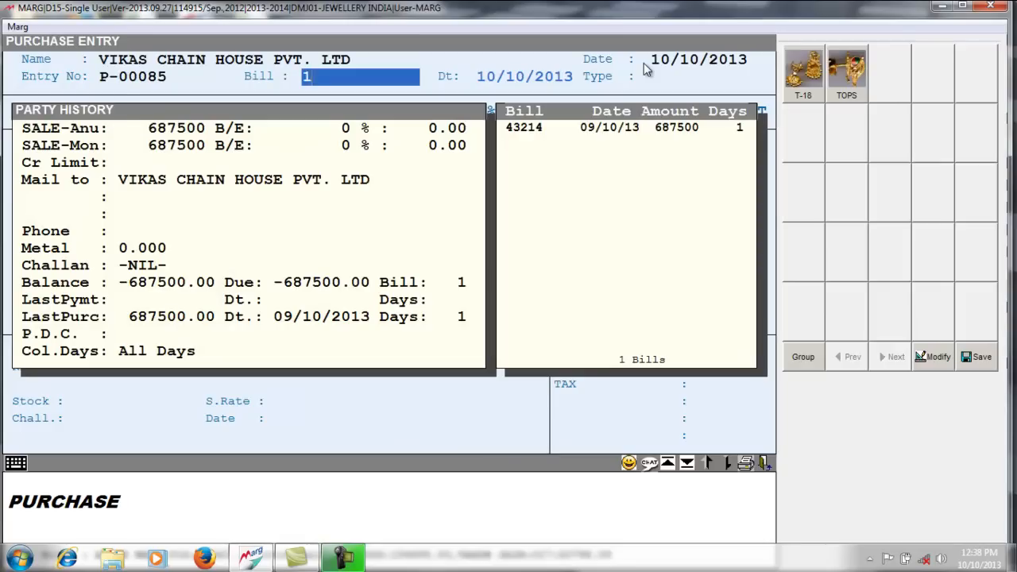
key(Return)
key(Return)
key(Return)
key(Return)
key(Return)
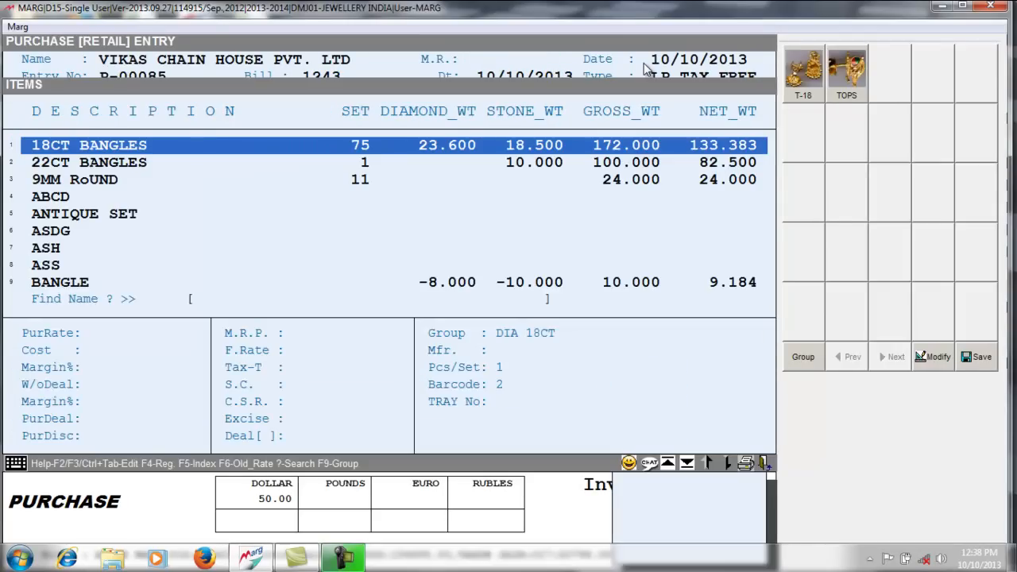
- Search the purchase item list for GOLD items
text(OL)
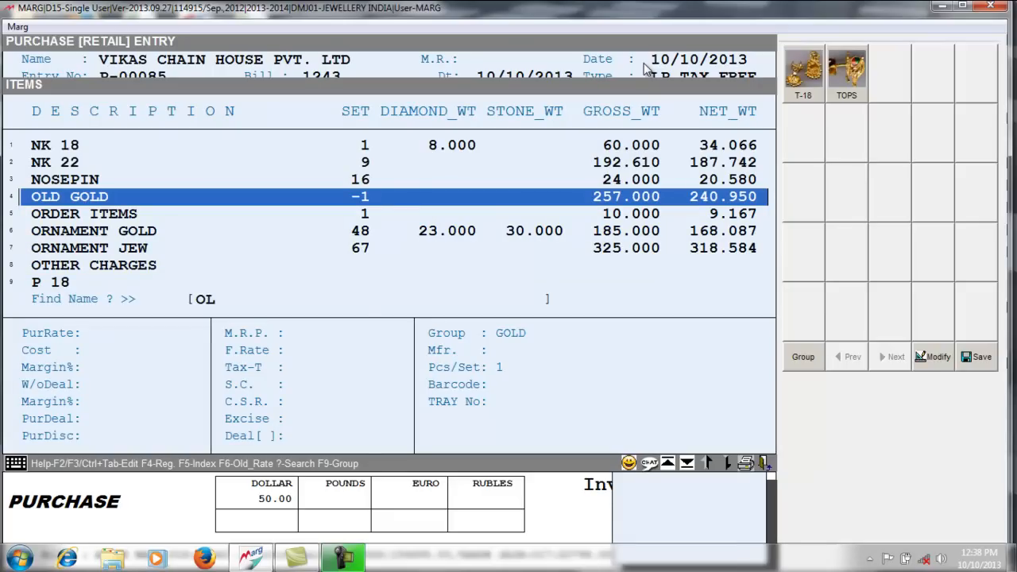
key(Down)
key(Down)
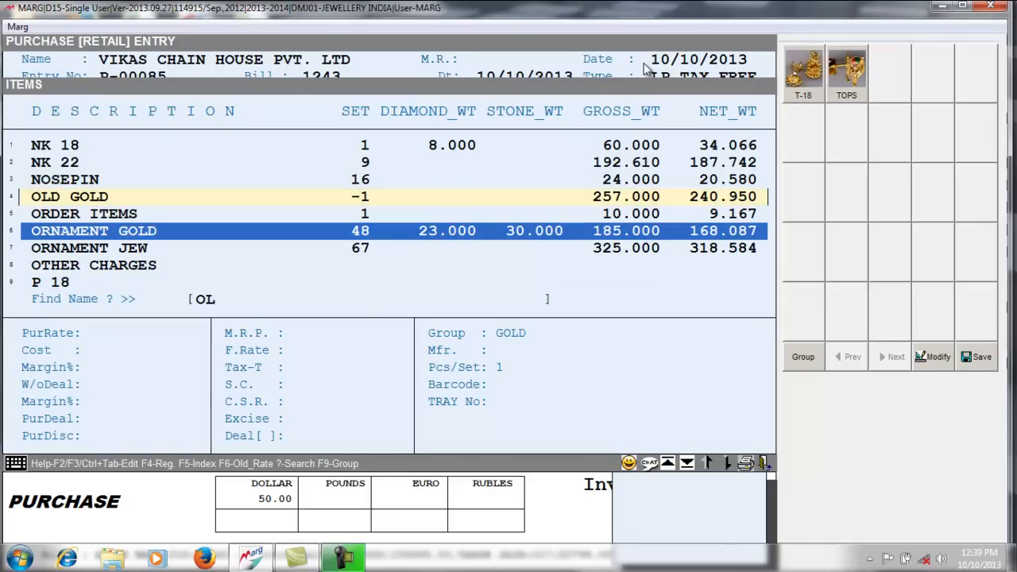
key(Down)
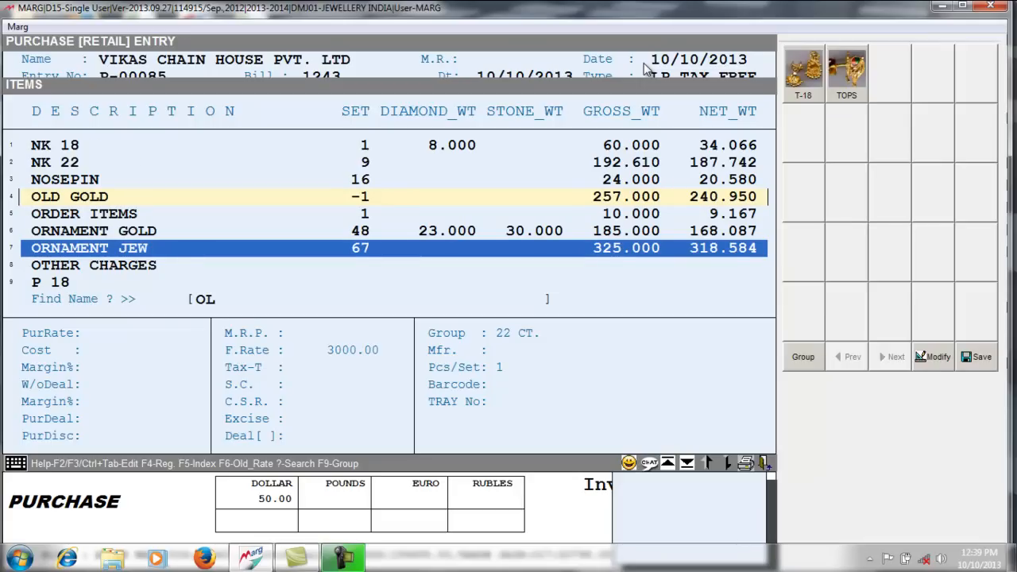
key(BackSpace)
key(BackSpace)
text(GOLD)
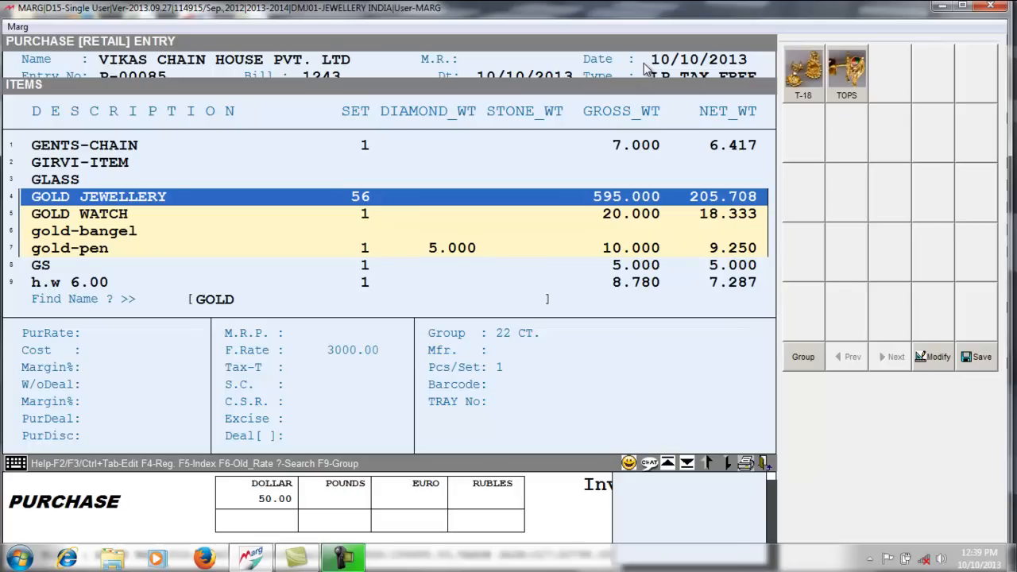
- Create and save a new item GOLD JEW 18CT in the GOLD 18CT group
key(F2)
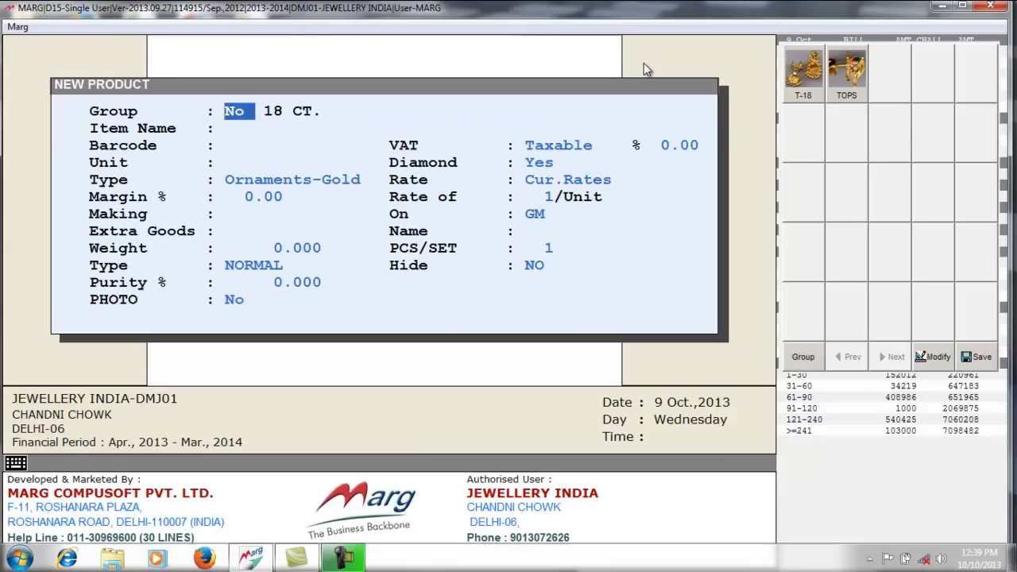
key(Return)
key(Down)
key(Down)
key(Down)
key(Down)
key(Down)
key(Down)
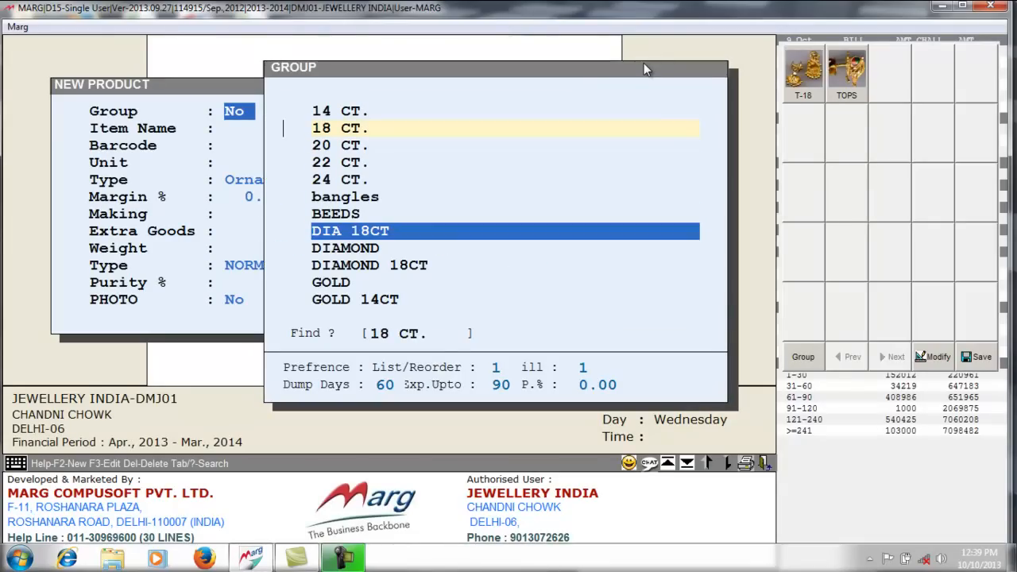
key(Down)
key(Down)
key(Down)
key(Down)
key(Down)
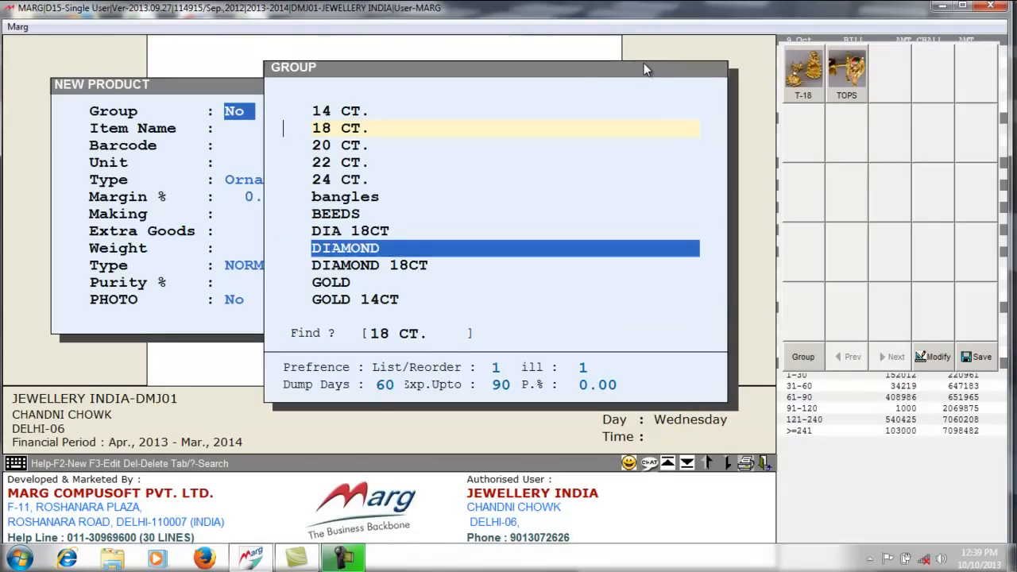
key(Return)
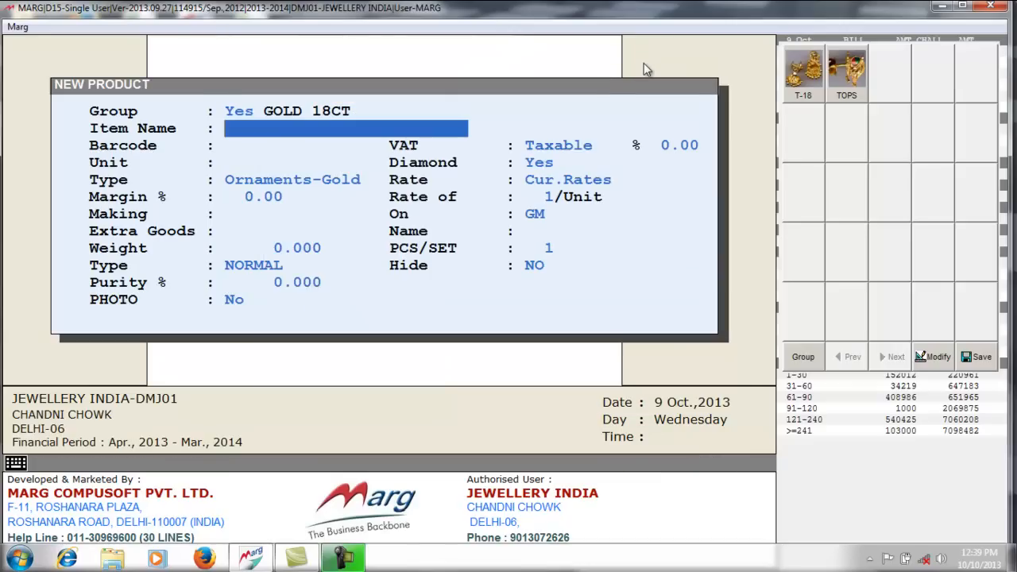
text(GOLD JEW 18CT)
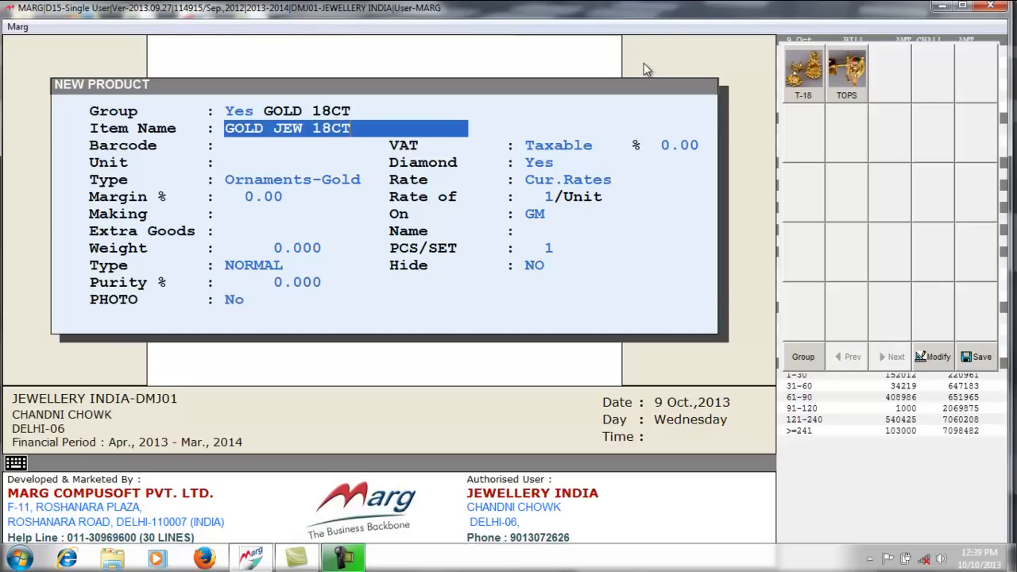
key(Return)
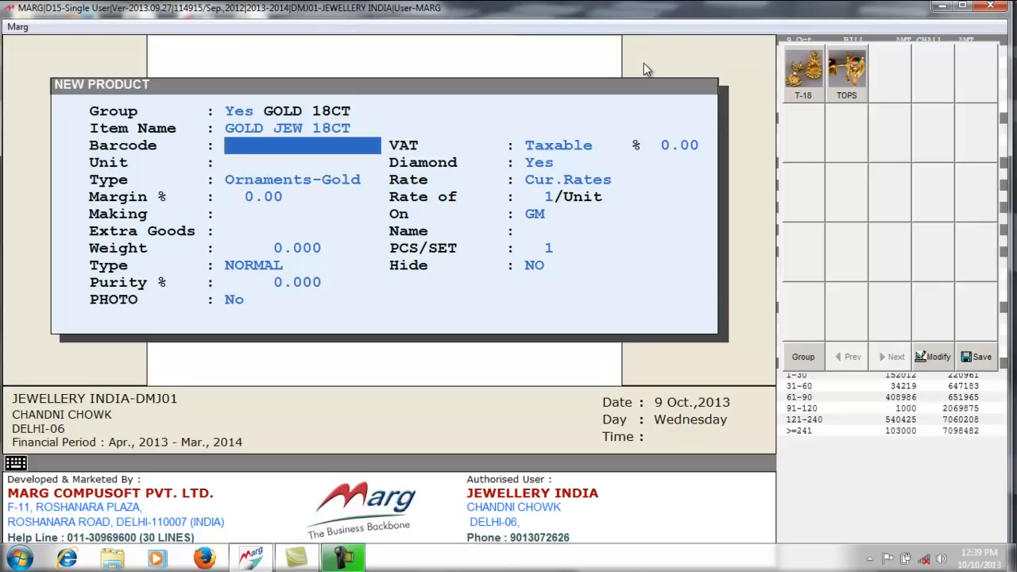
key(Escape)
key(y)
key(Escape)
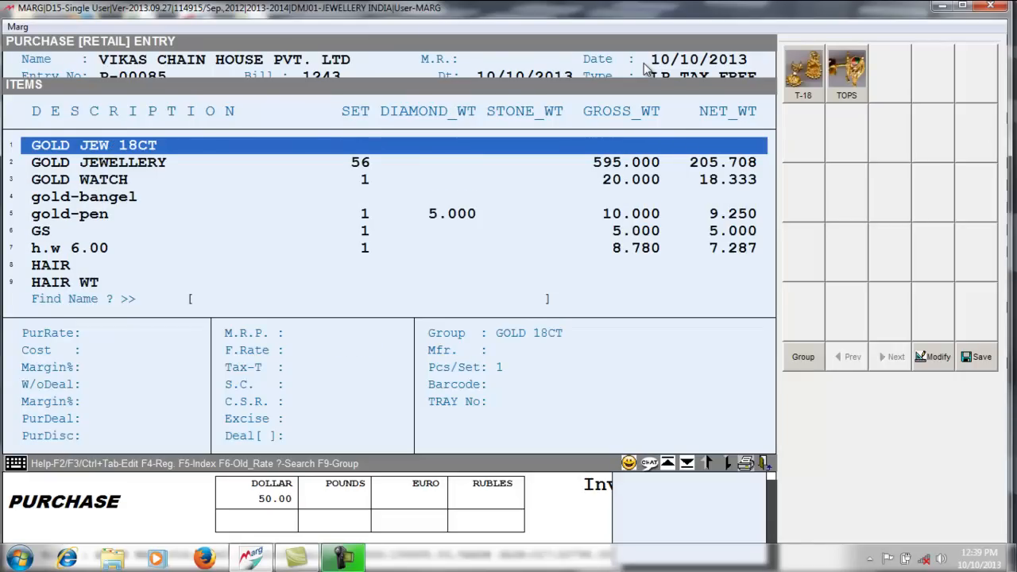
- Edit GOLD JEW 18CT to set its purity to 75% and save
key(F3)
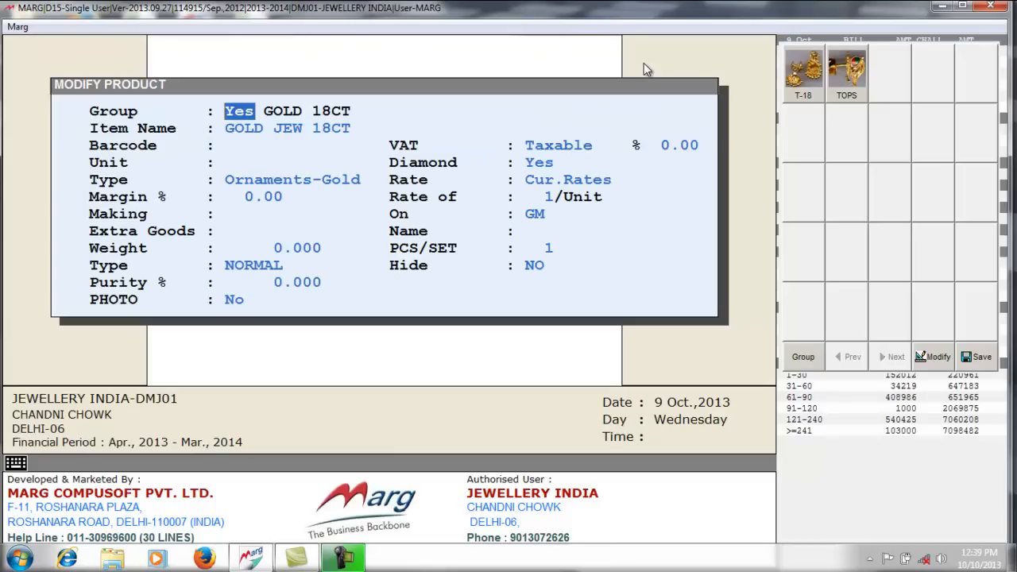
key(Return)
key(Return)
key(Return)
key(Return)
key(Return)
key(Return)
key(Return)
key(Return)
key(Return)
key(Return)
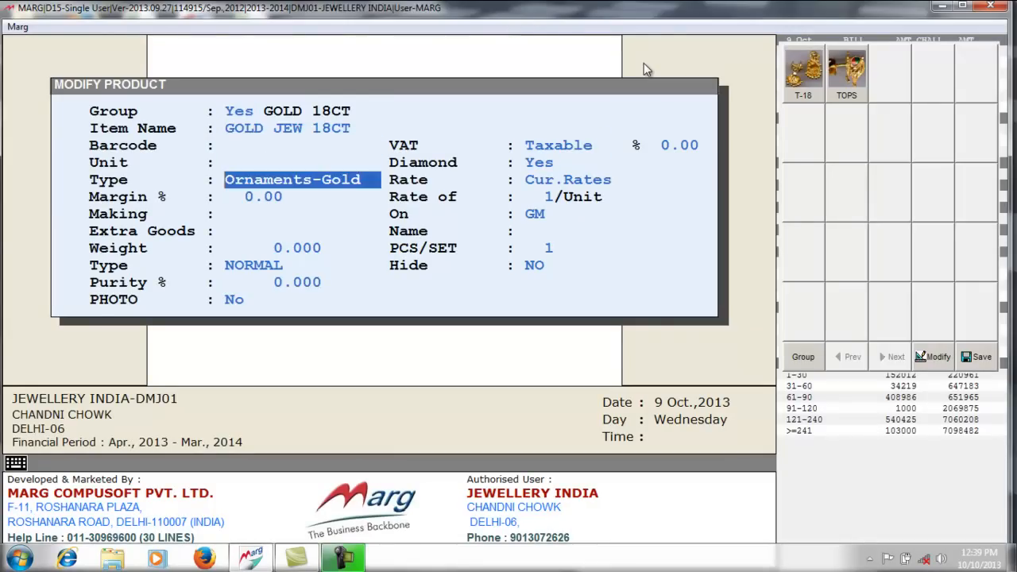
key(Return)
key(Return)
key(Return)
key(Return)
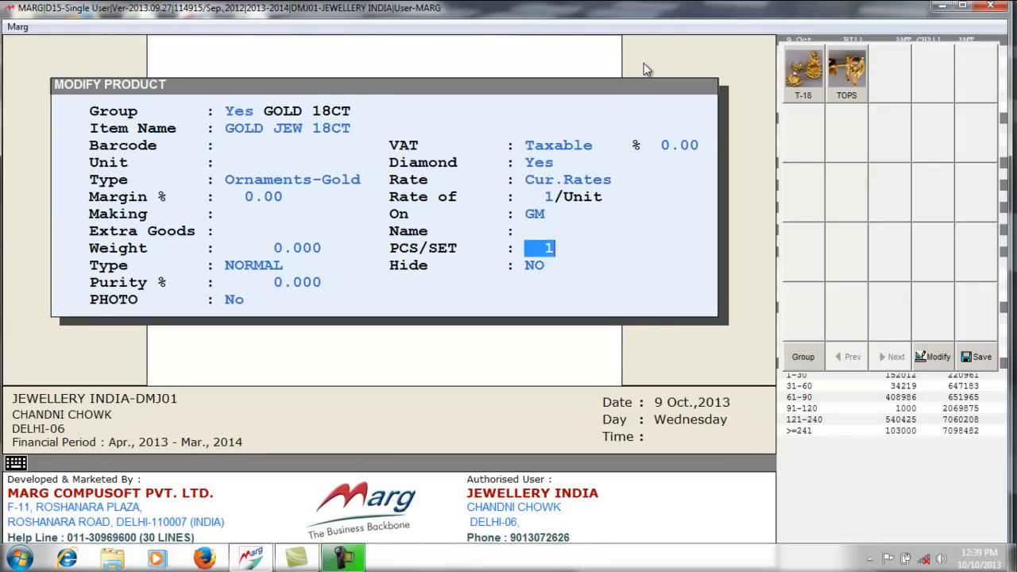
text(75)
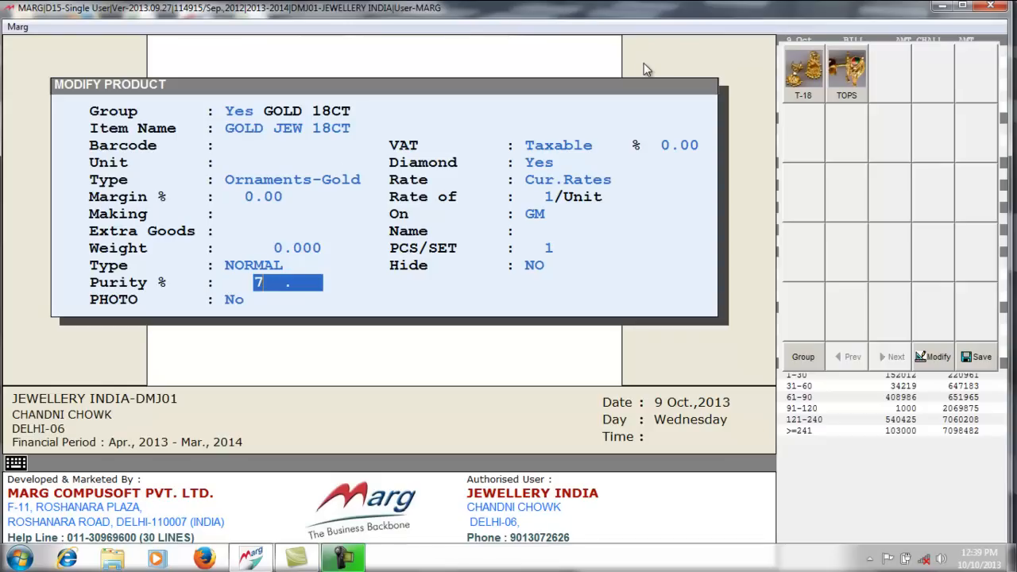
key(Return)
key(Return)
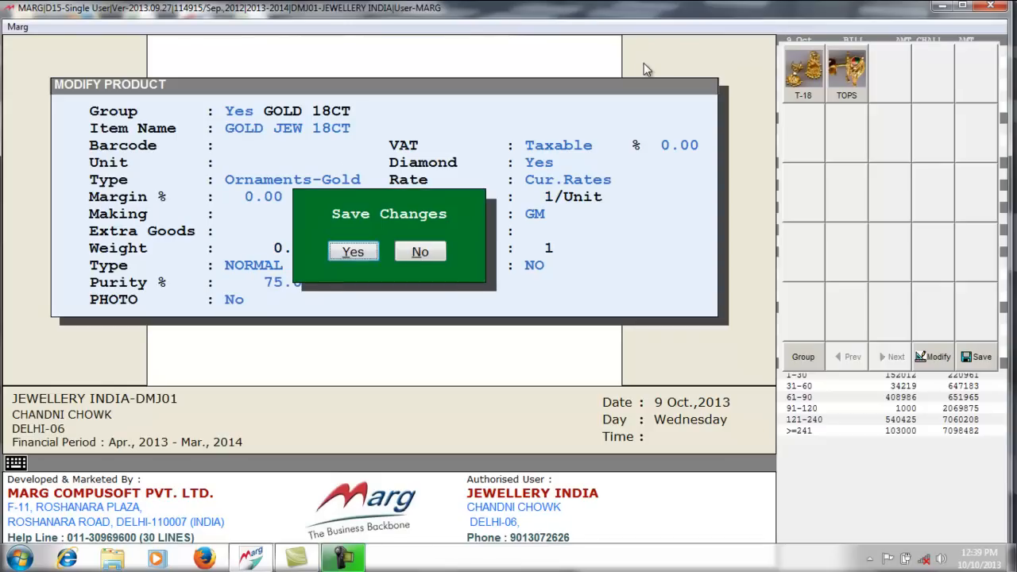
key(Return)
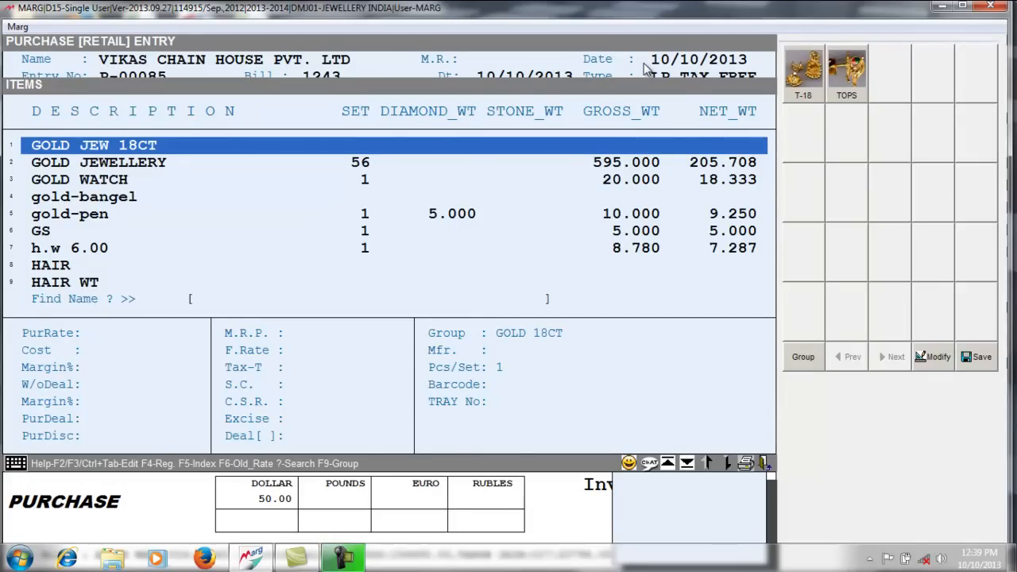
- Add 200 g of GOLD JEW 18CT at rate 3100 and 75% purity to the bill
key(Return)
key(Return)
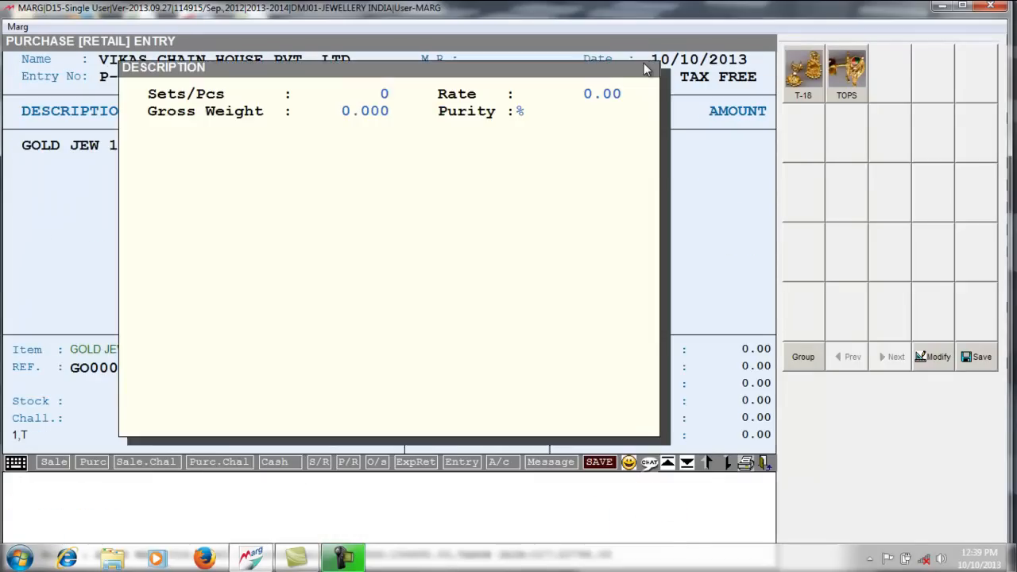
key(Return)
text(31)
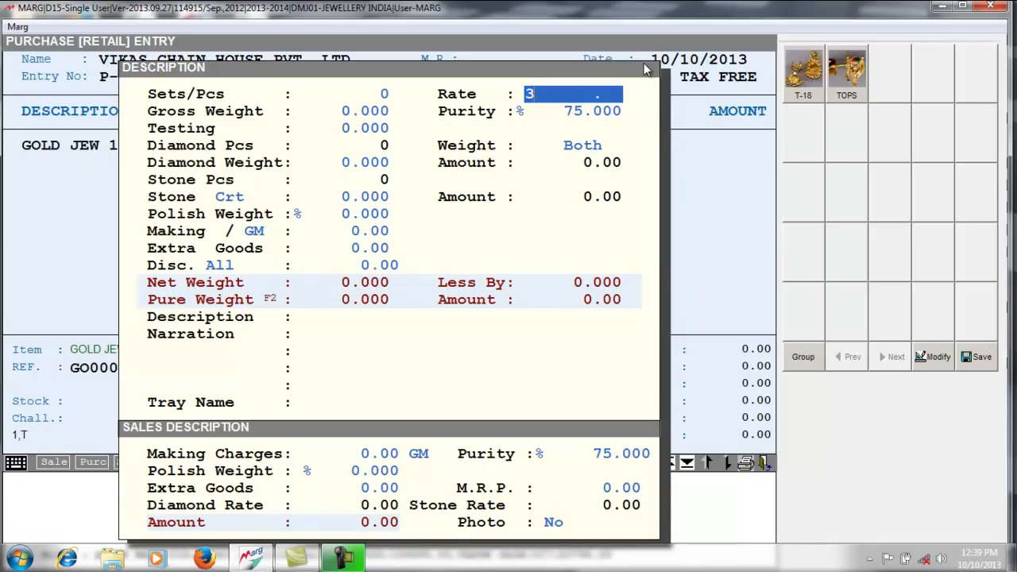
text(00)
key(Return)
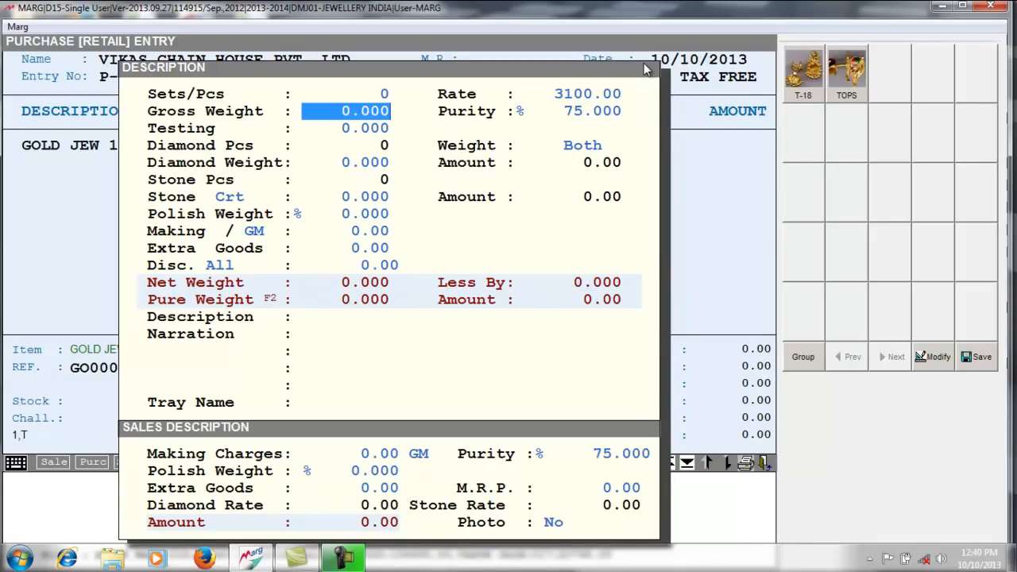
text(200 .)
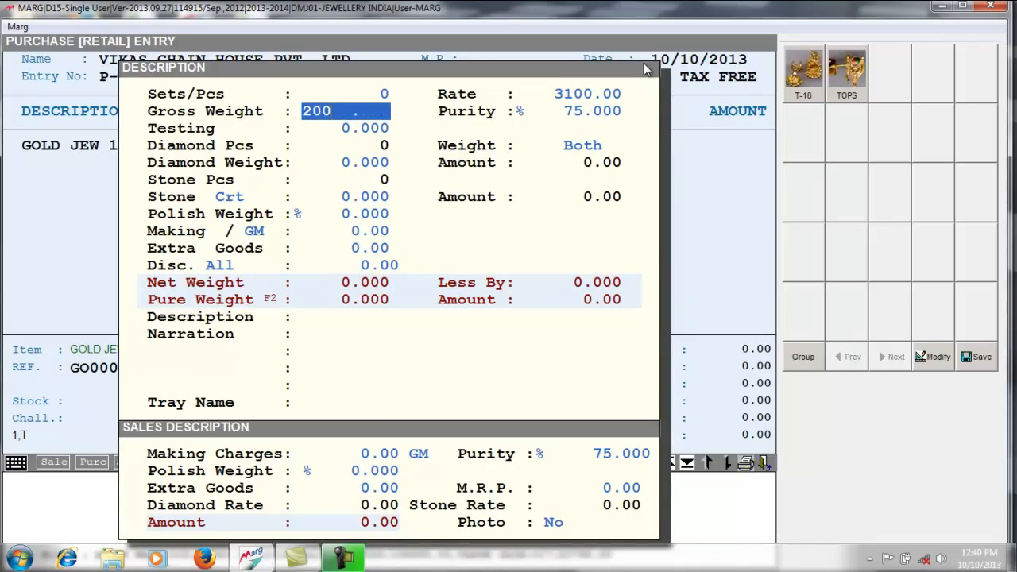
key(Return)
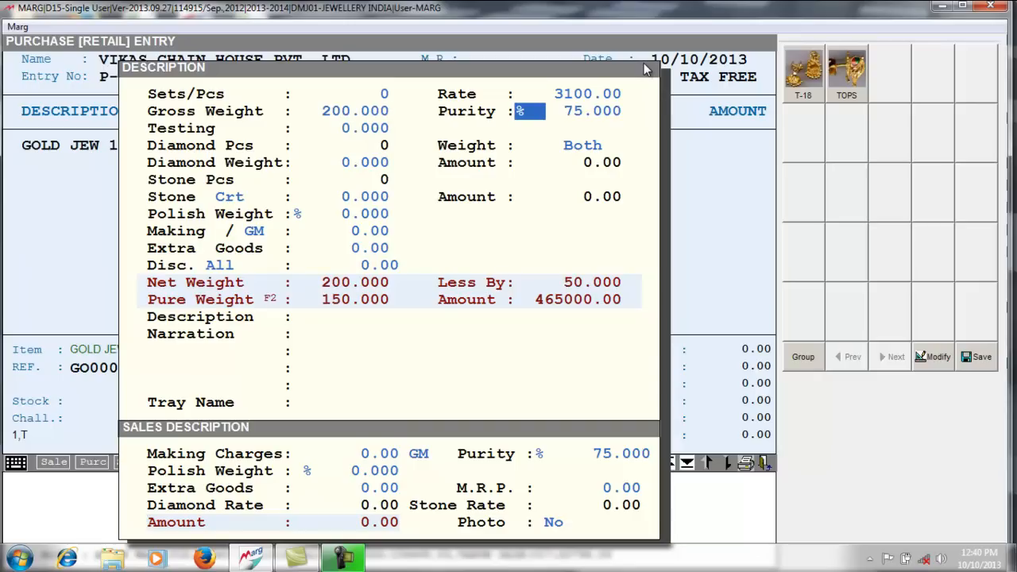
key(Return)
key(Return)
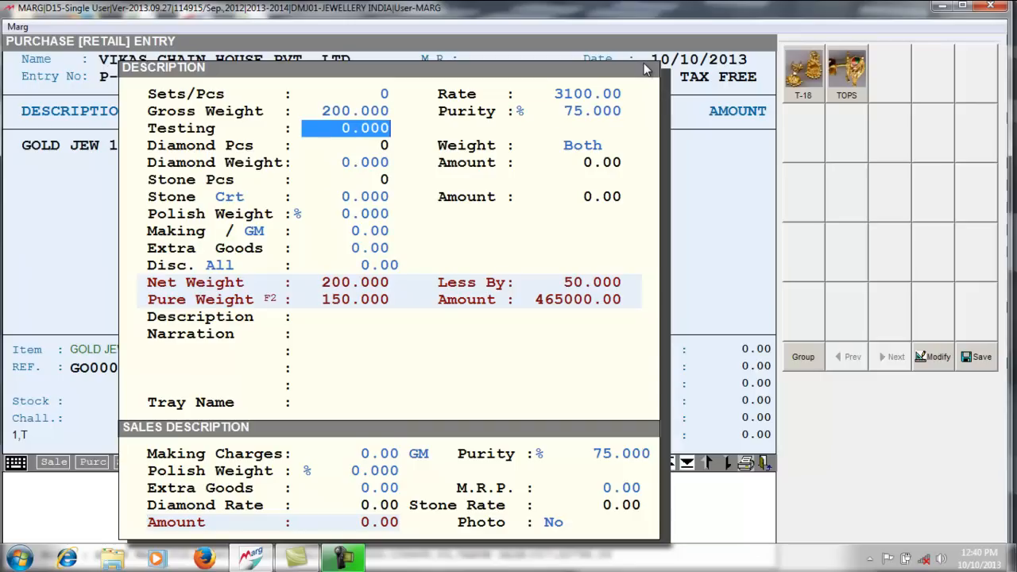
key(Return)
key(Return)
key(Return)
key(Return)
key(Return)
key(Return)
key(Return)
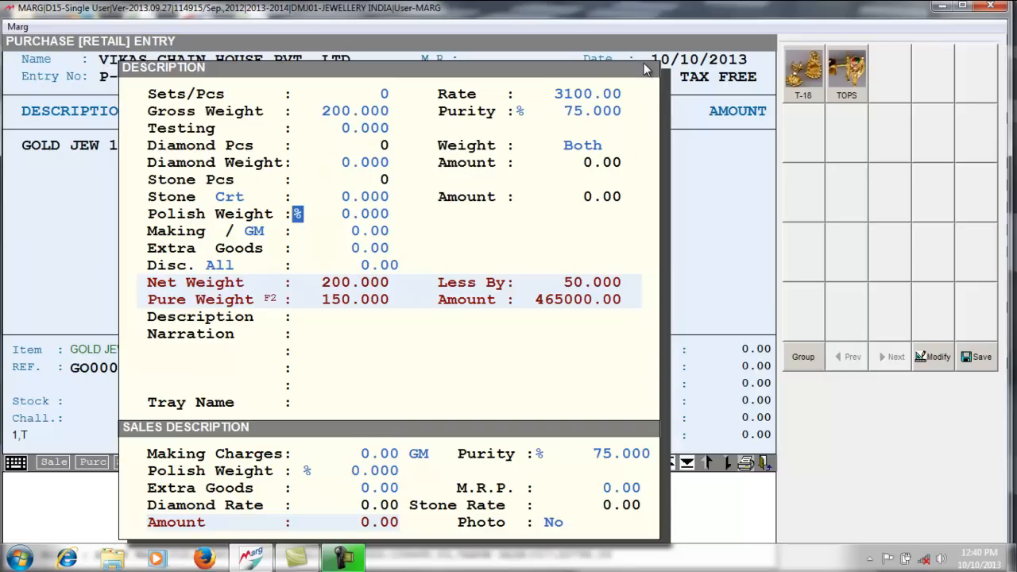
key(Return)
key(Return)
key(Return)
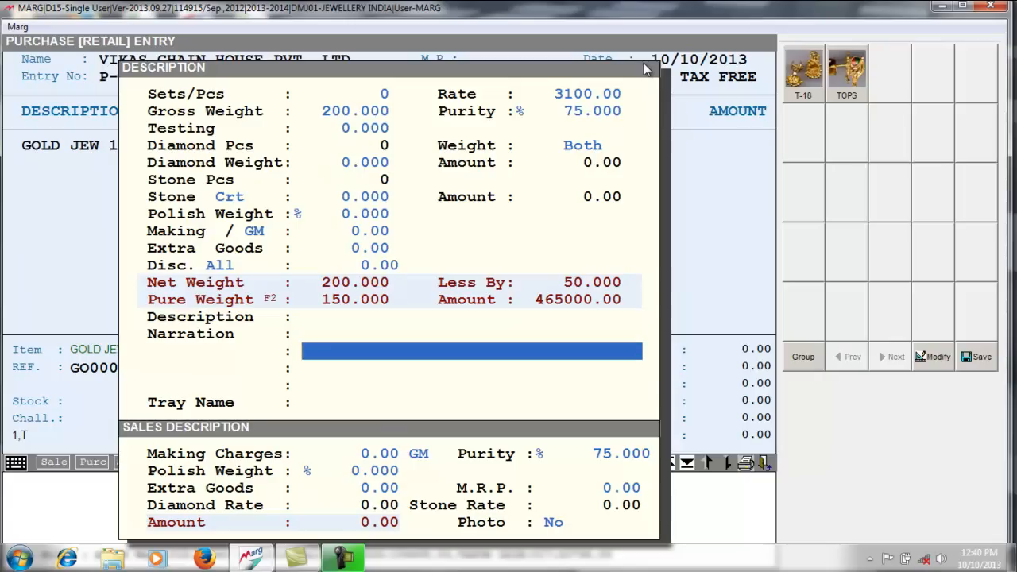
key(Return)
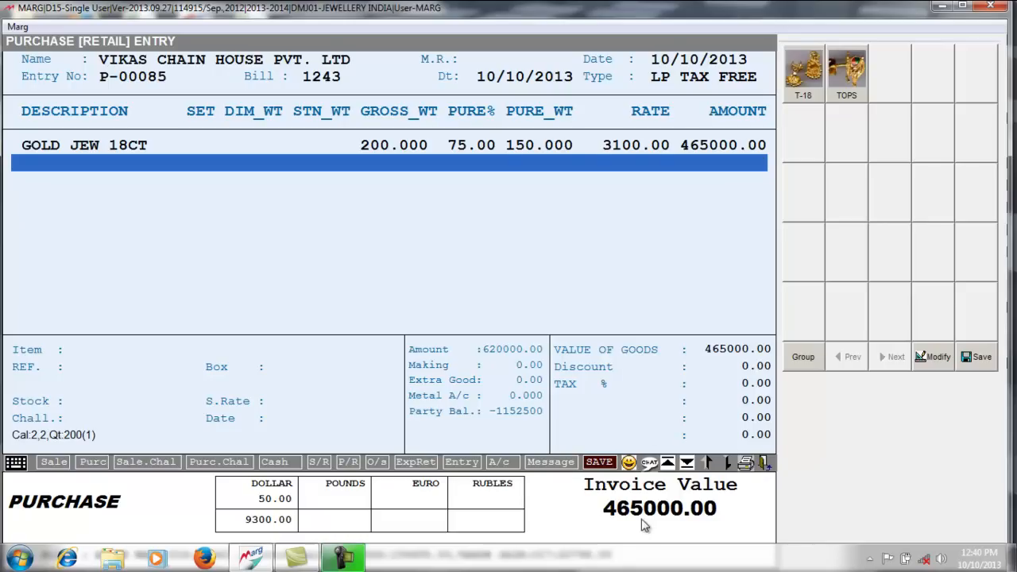
- Save the 465000.00 purchase bill and close its bill details
key(Return)
key(Return)
key(Return)
key(Return)
key(Return)
key(Return)
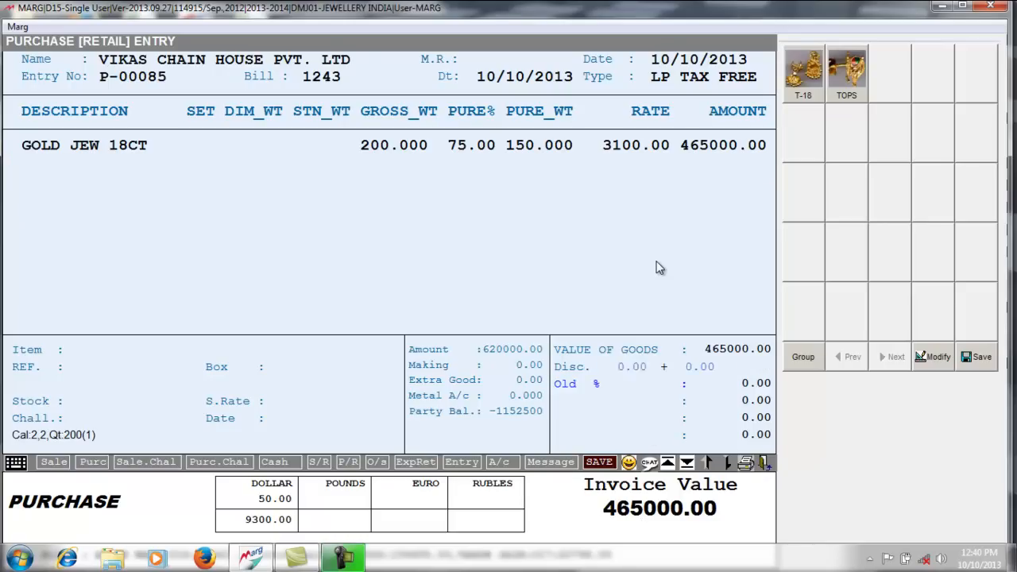
key(Return)
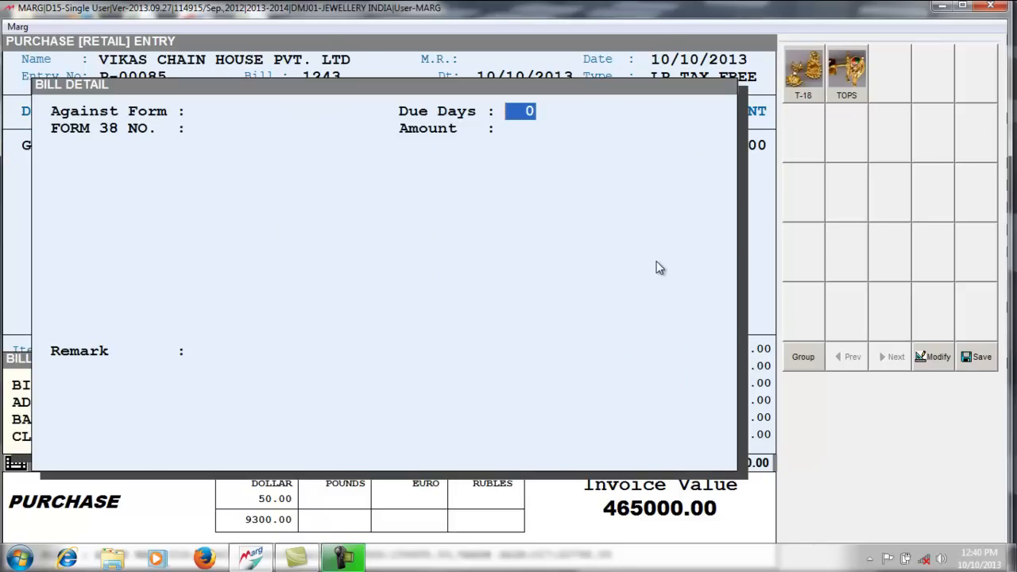
key(Escape)
key(Escape)
key(Escape)
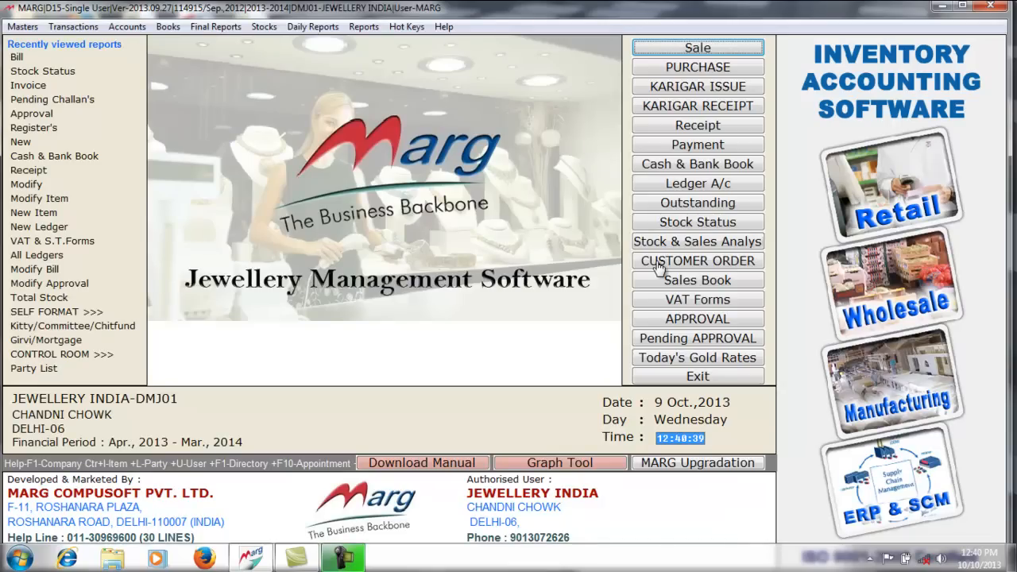
click(697, 222)
key(Return)
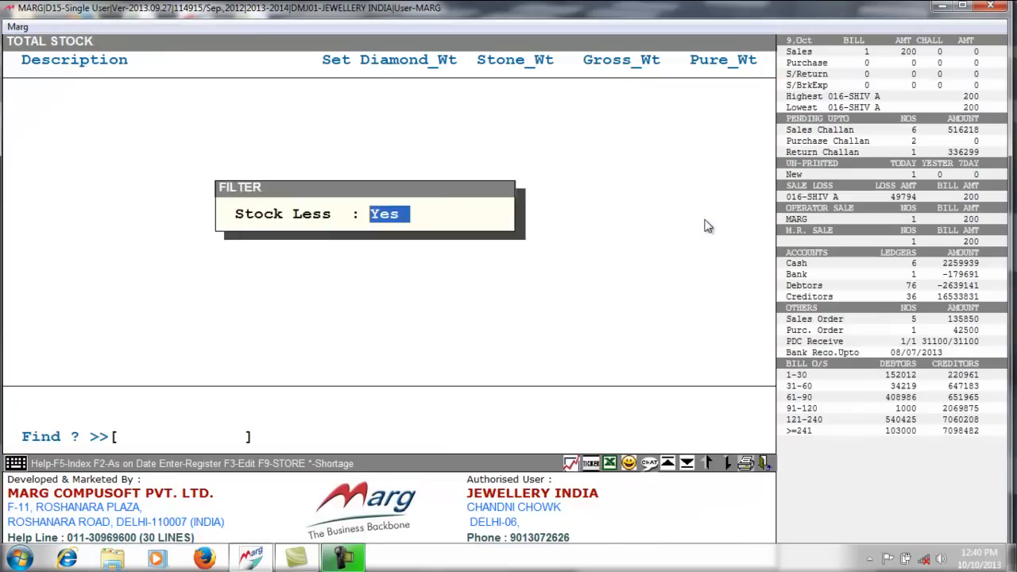
key(Return)
text(GOLD)
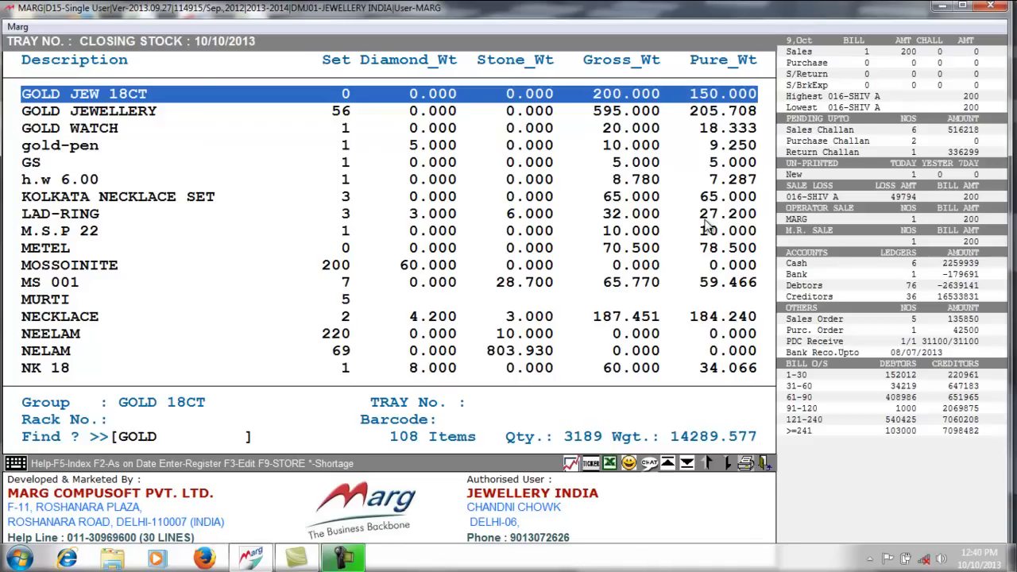
key(Escape)
key(Escape)
key(Escape)
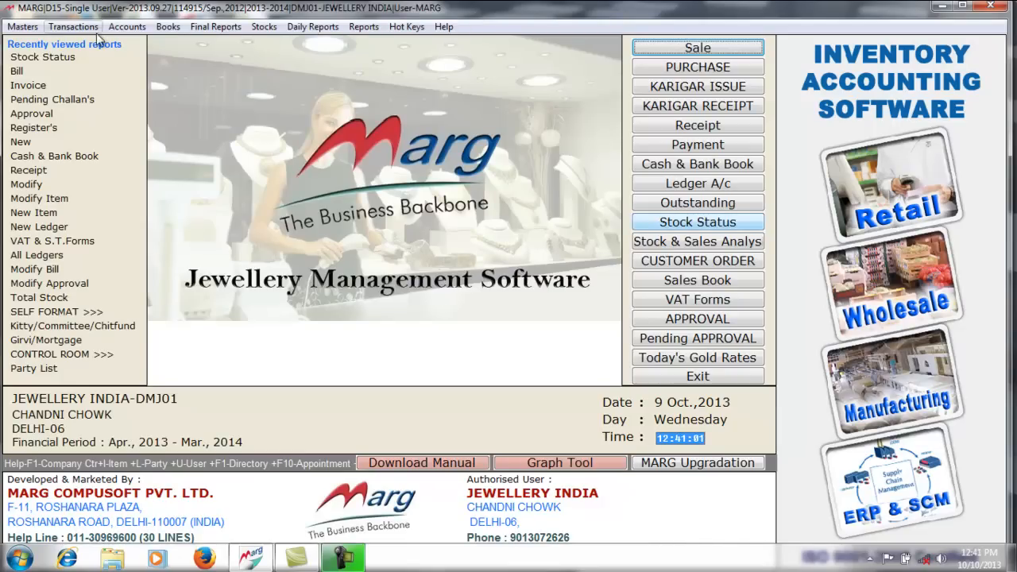
- Start a new one-to-many conversion entry for the CONVERSION party
click(73, 26)
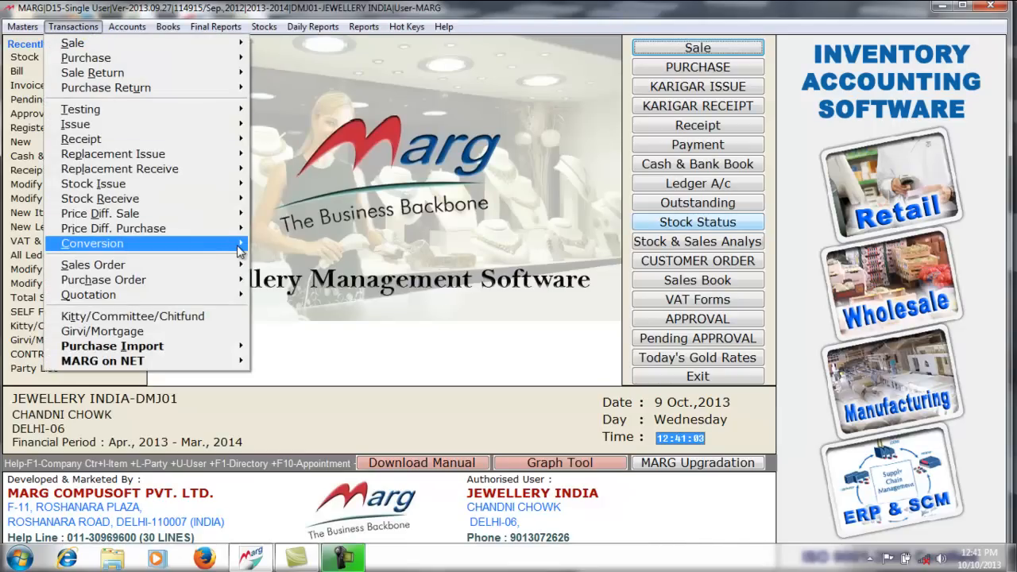
mouse_move(241, 251)
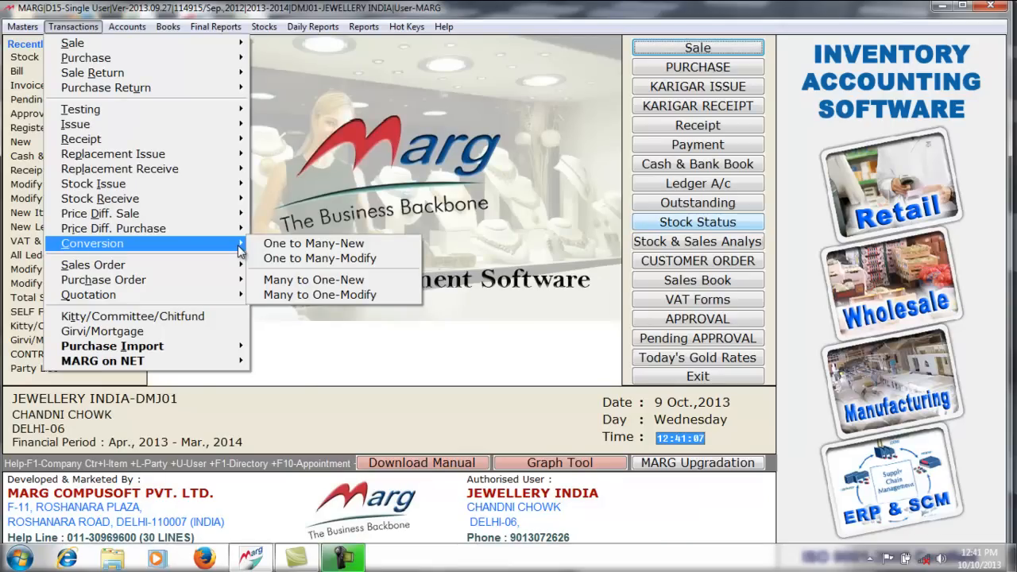
click(318, 243)
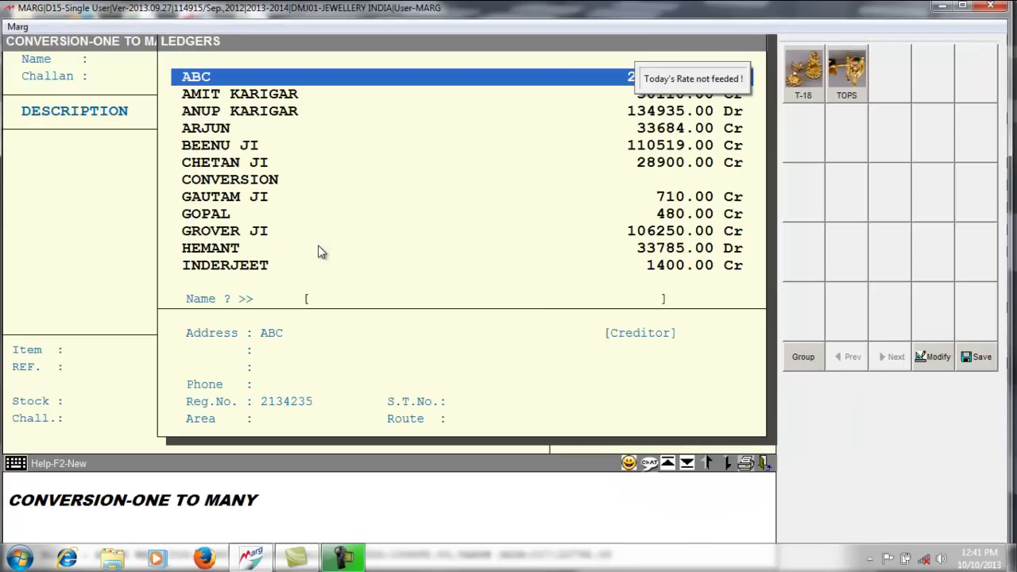
text(CON)
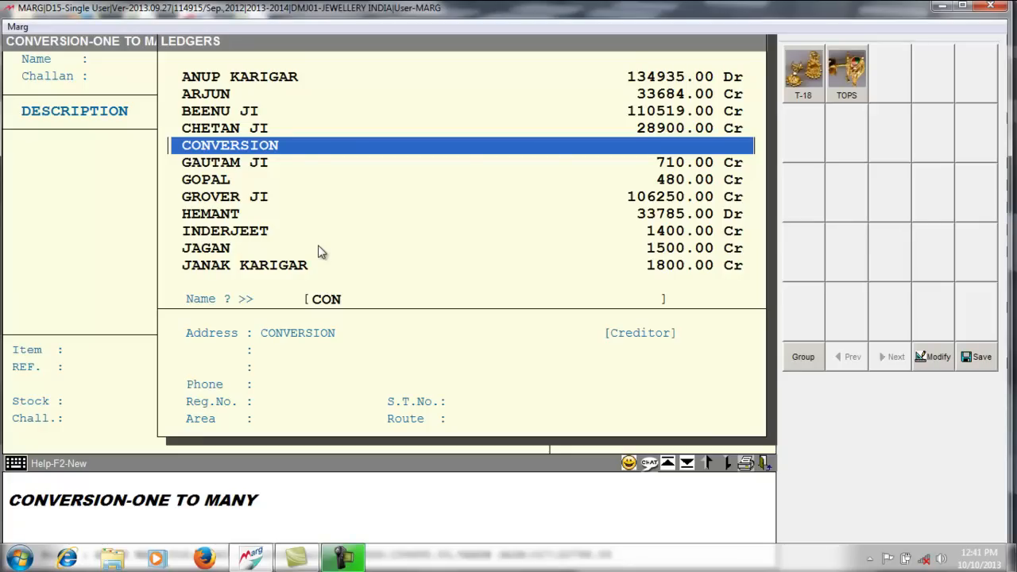
key(Return)
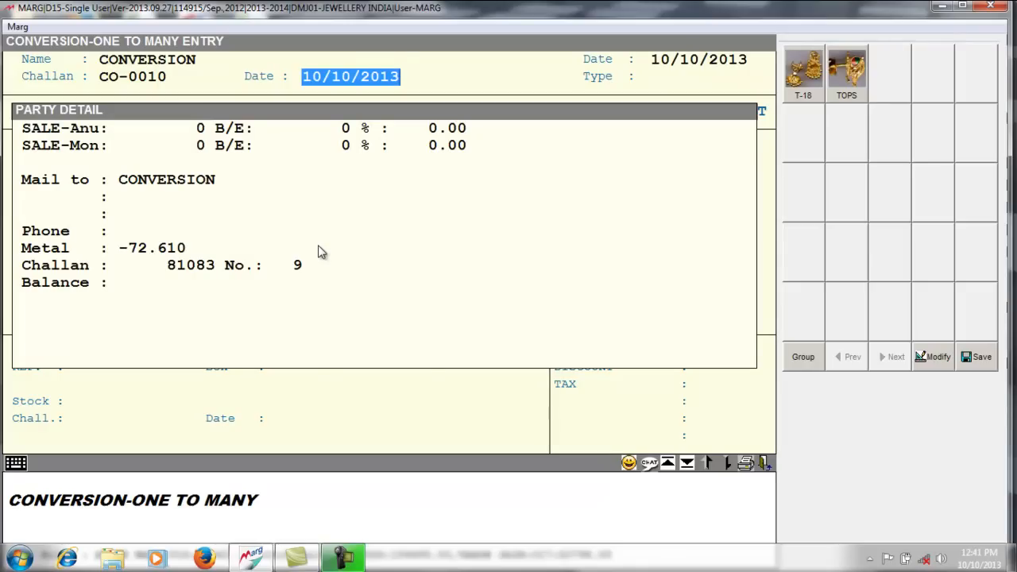
key(Return)
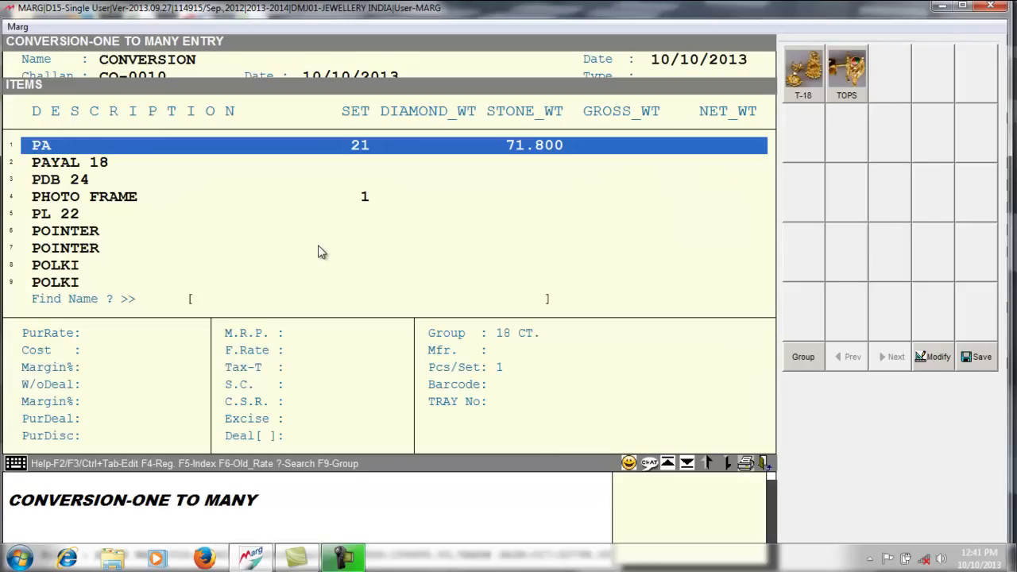
- Choose GOLD JEW 18CT barcode GO0006 as the source item, with type JOB WORK
text(GOLD)
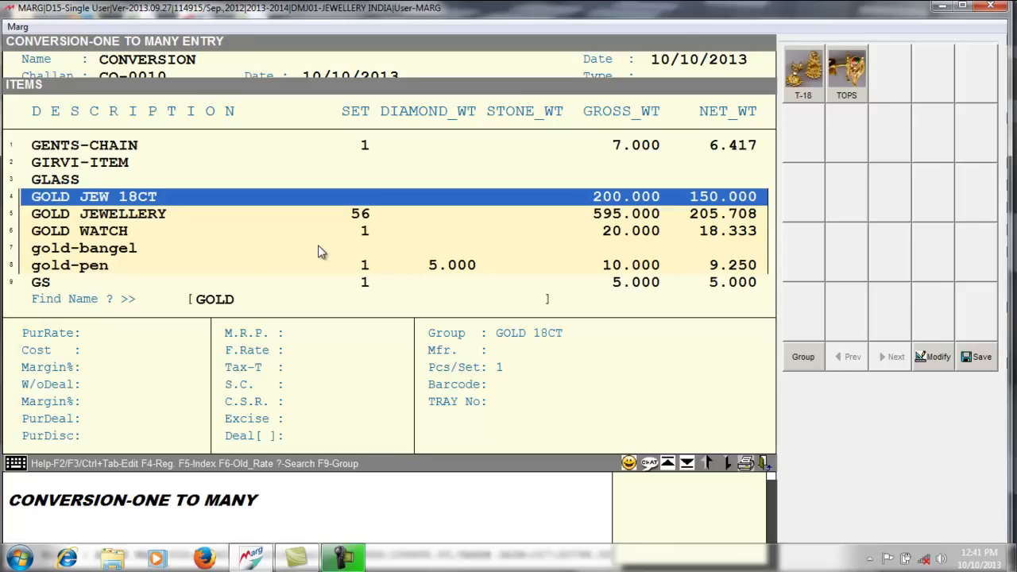
key(Return)
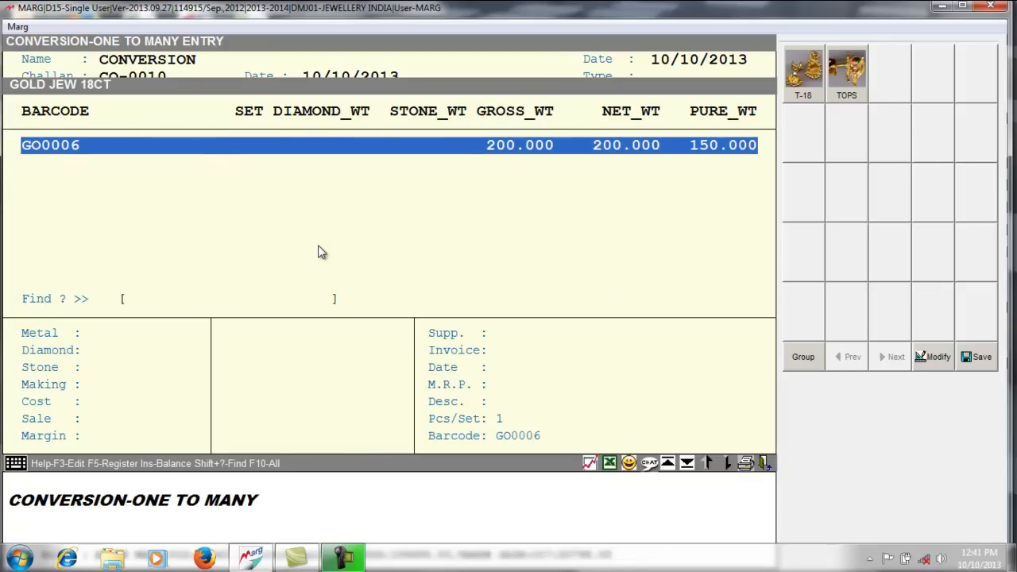
key(Return)
key(Return)
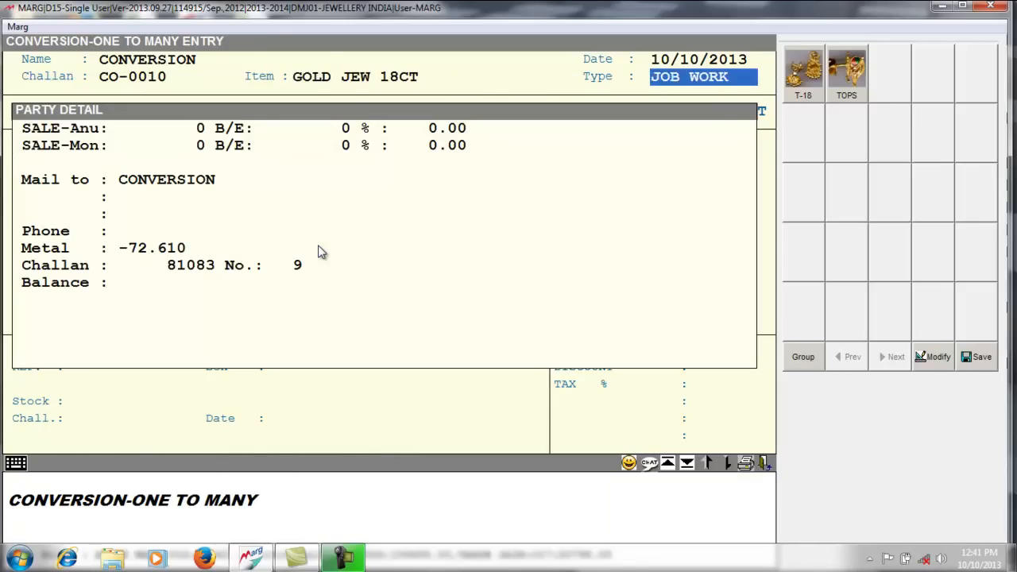
key(Return)
key(Return)
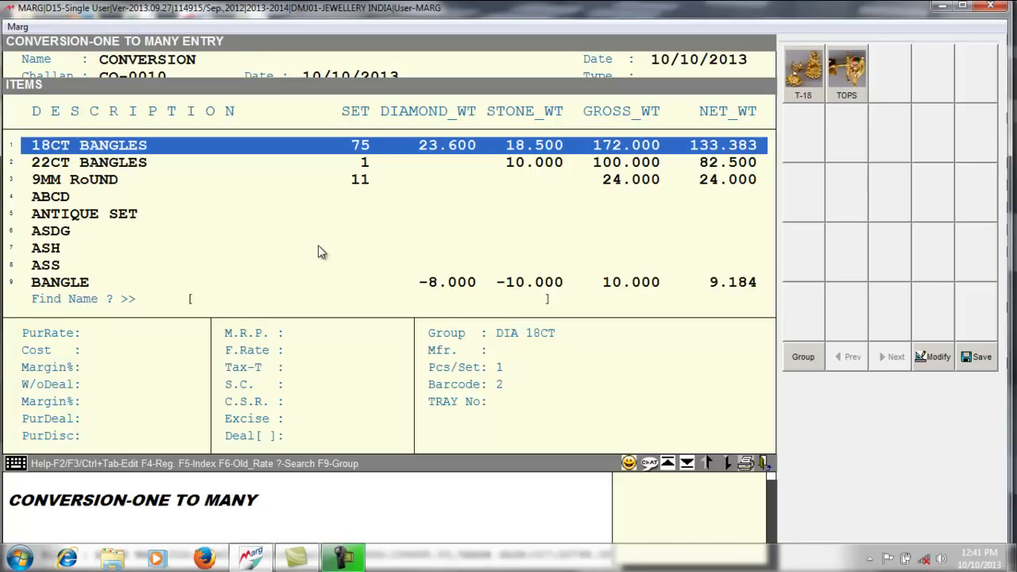
- Add TOPS as the first output item: 1 piece, 5.000 gross weight, 75% purity
text(TO)
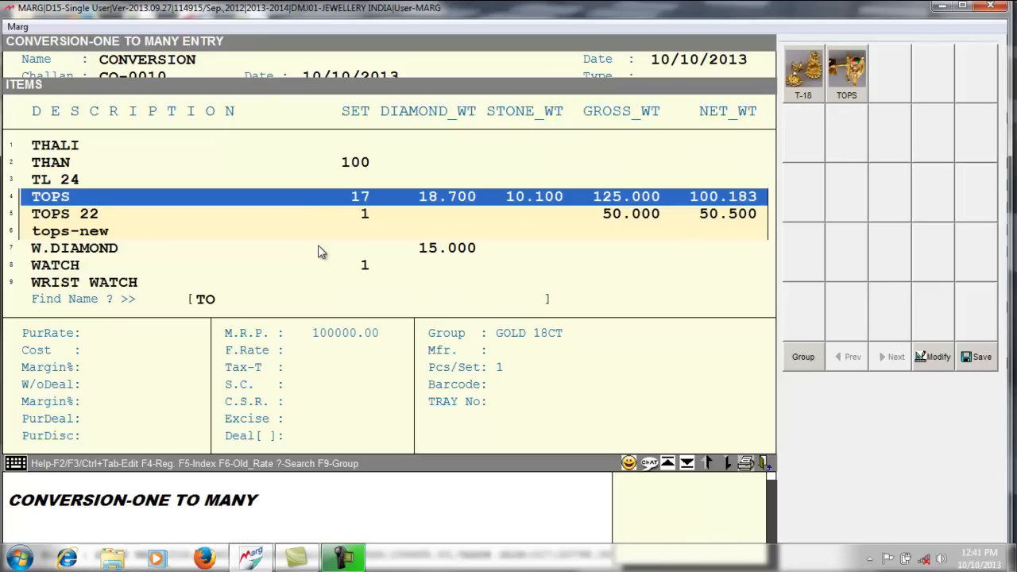
key(Return)
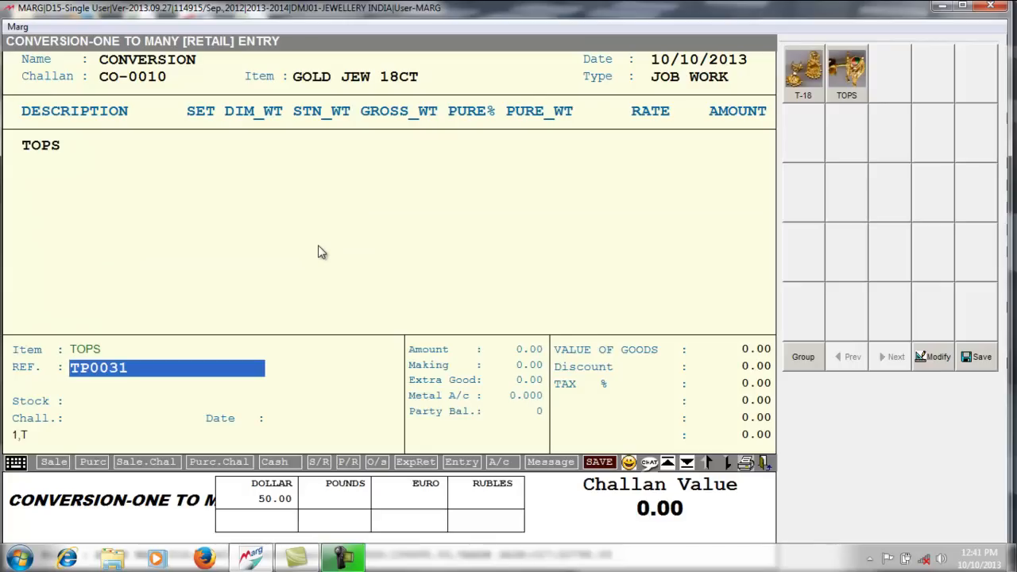
key(Return)
text(1)
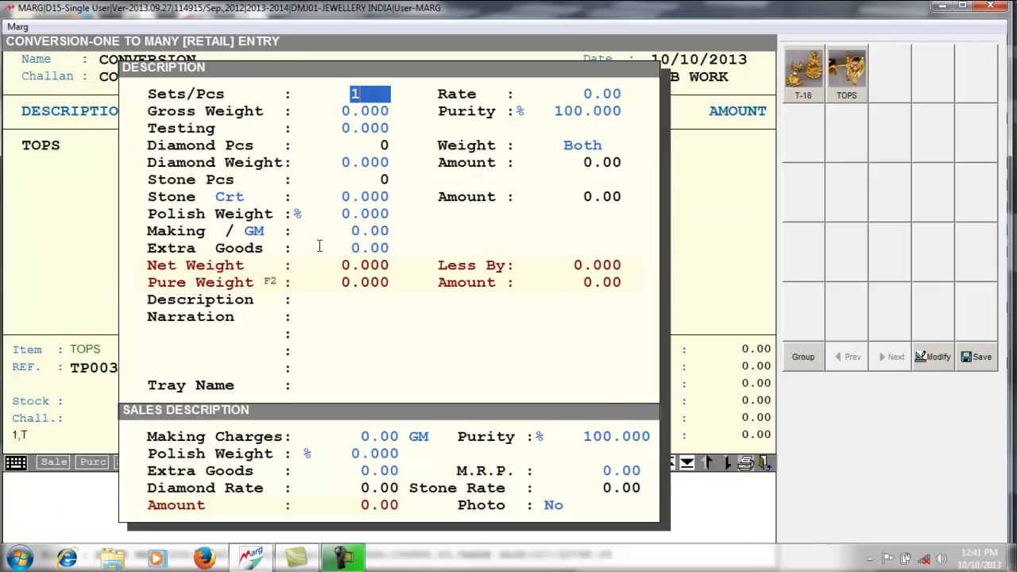
key(Return)
key(Return)
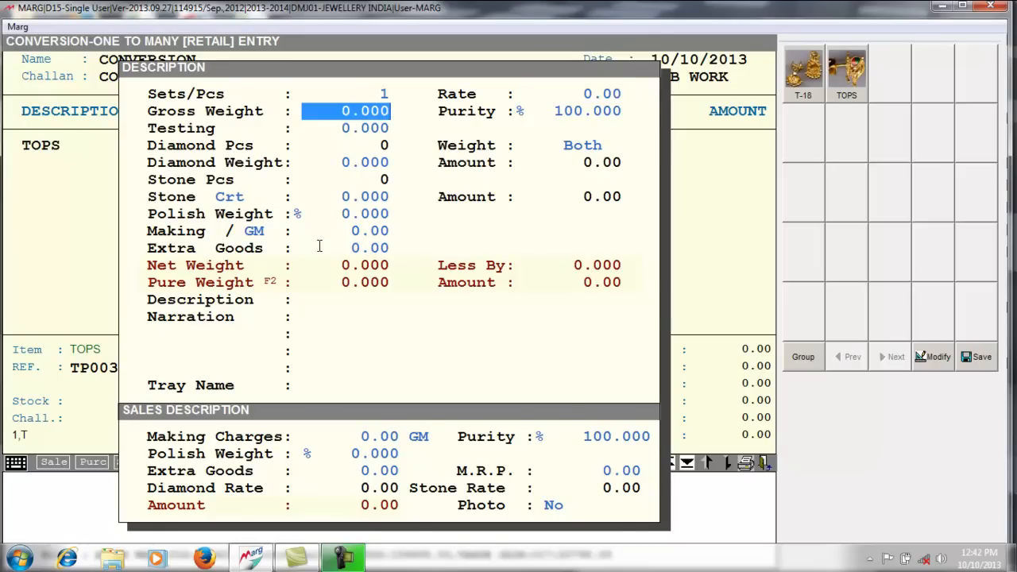
text(5)
key(Return)
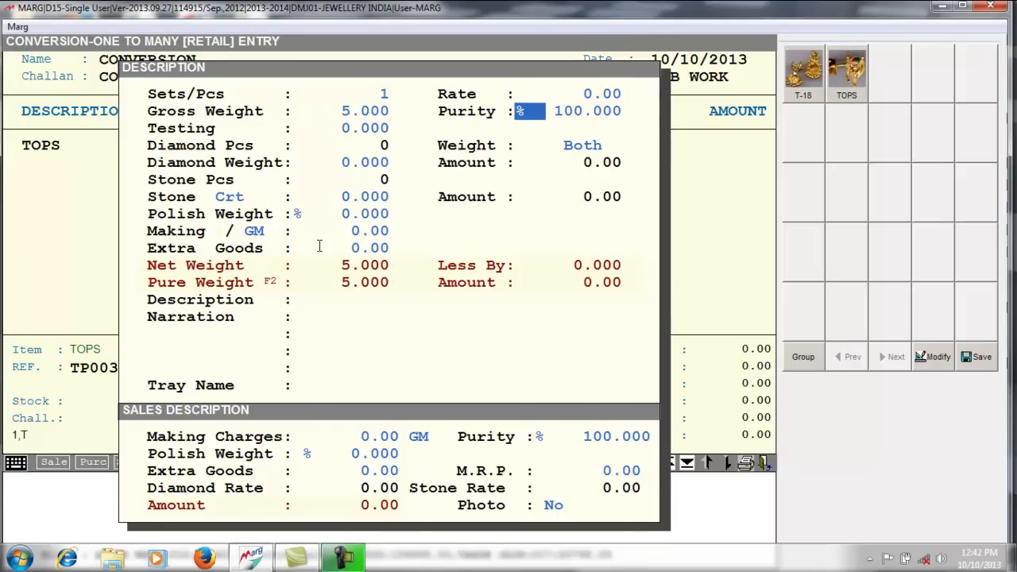
key(Return)
text(75)
key(Return)
key(Return)
key(Return)
key(Return)
key(Return)
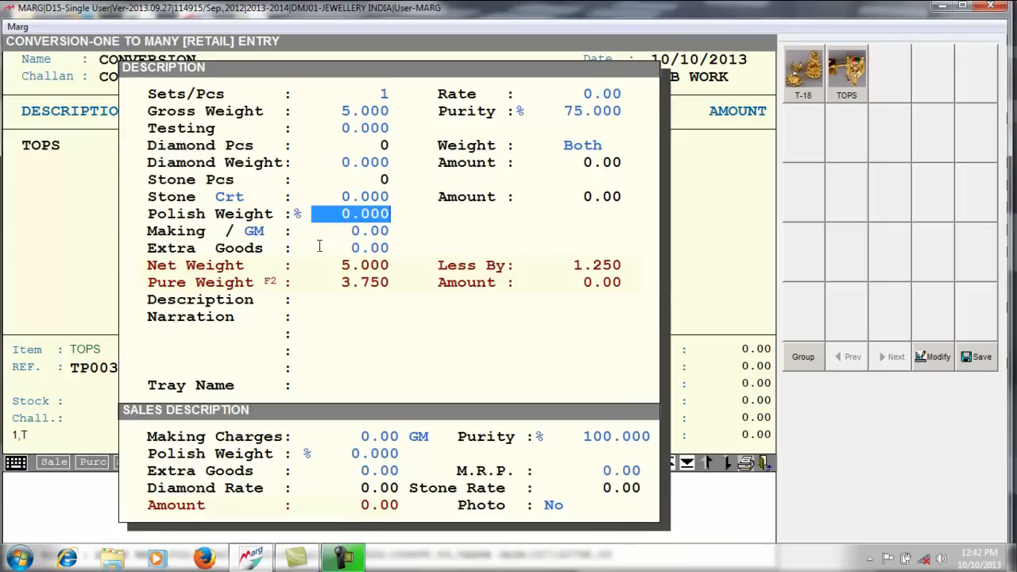
key(Page_Down)
key(Return)
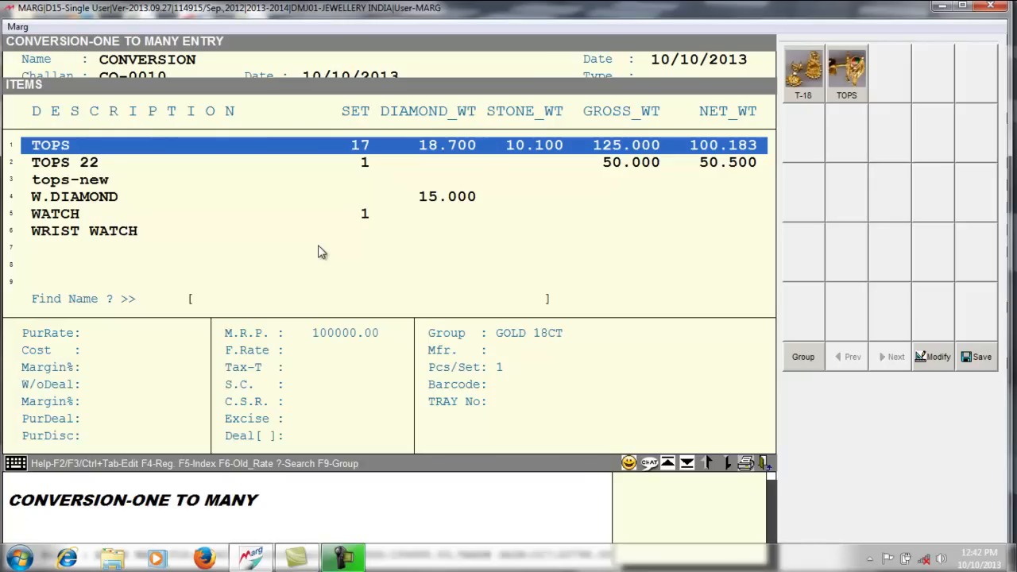
- Add BANGLES: 1 piece, 20.000 gross weight, 75% purity
text(BAN)
key(Down)
key(Down)
key(Down)
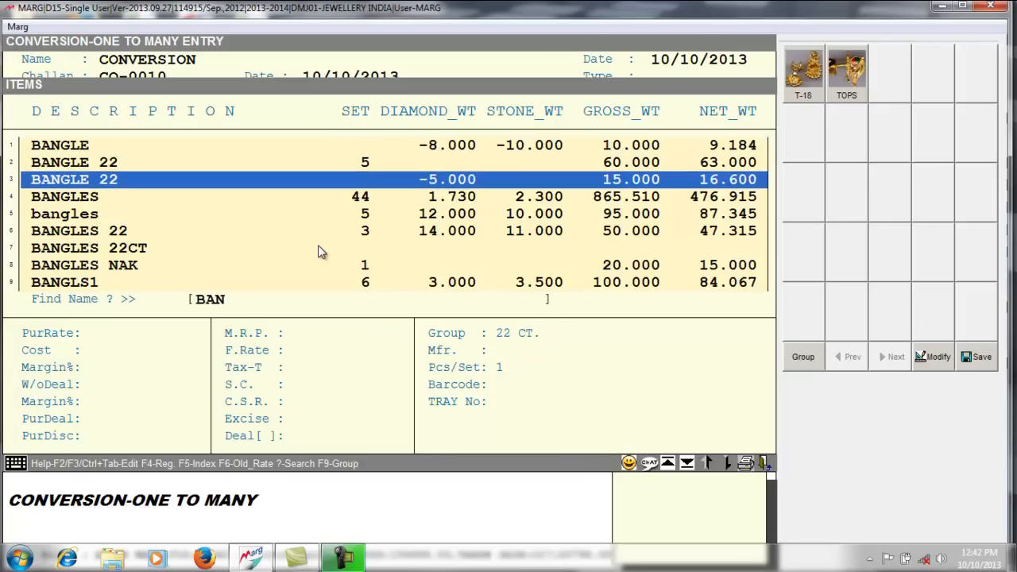
key(Return)
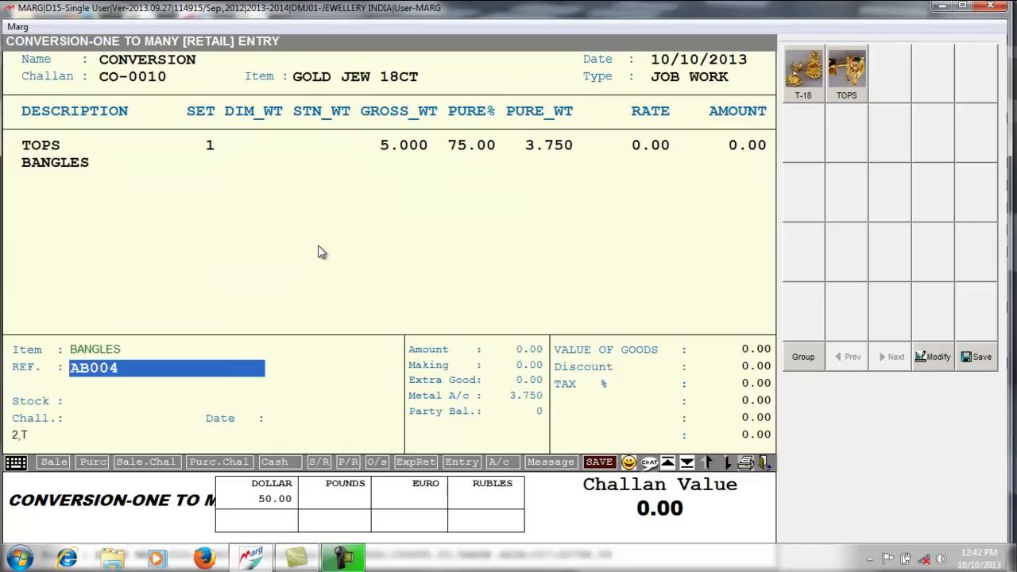
key(Return)
text(1)
key(Return)
key(Return)
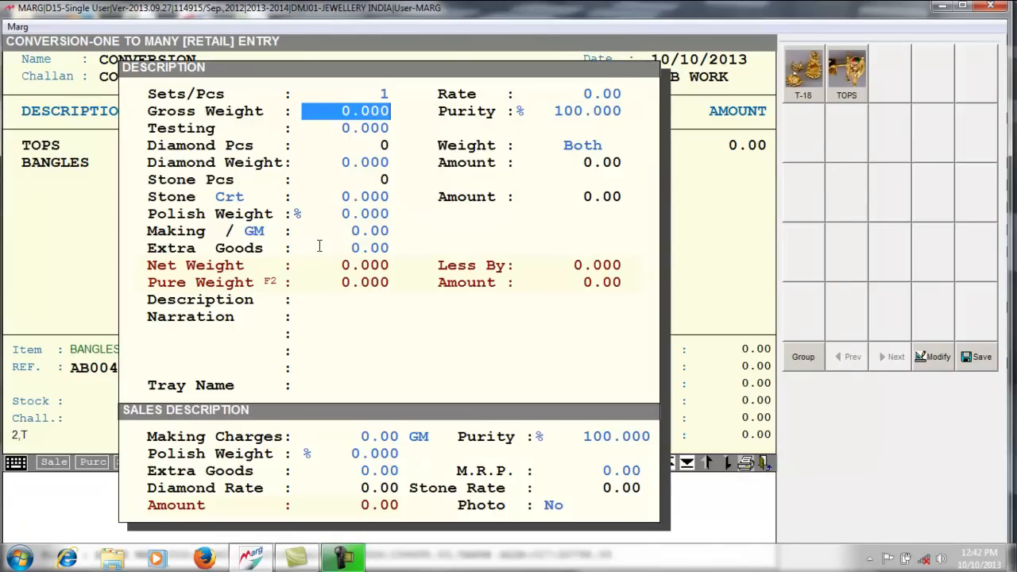
text(20 .)
key(Return)
key(Return)
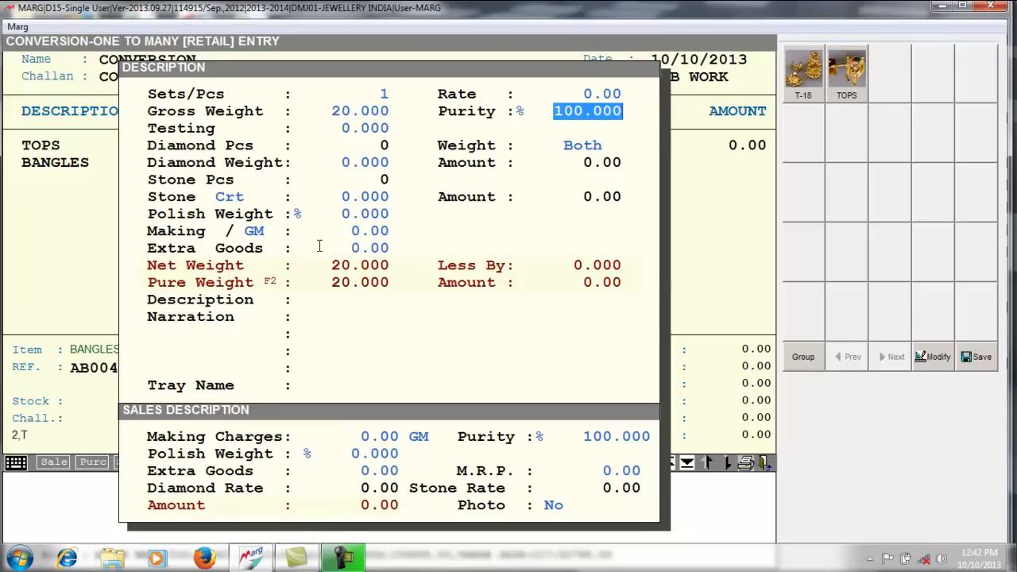
text(75)
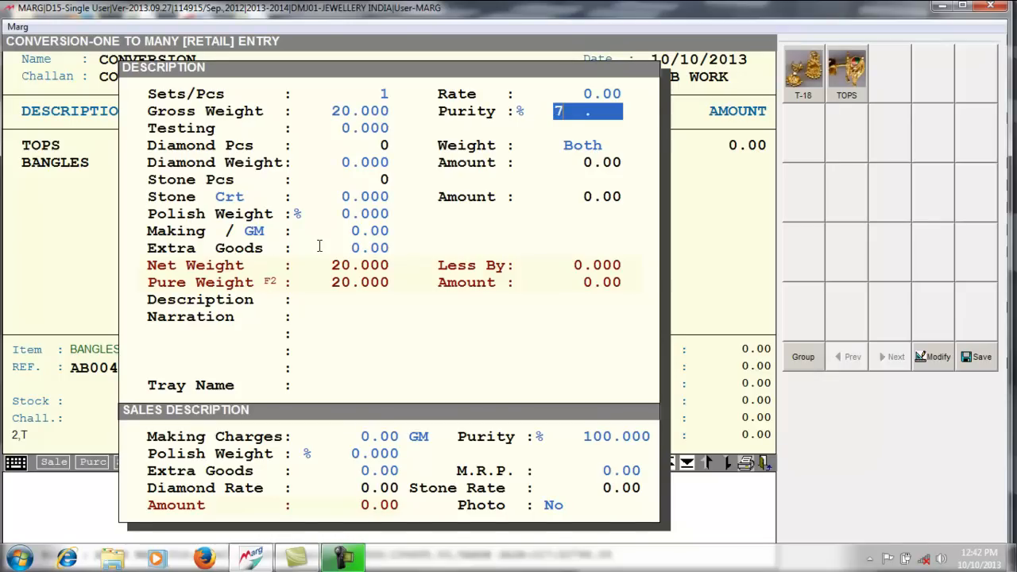
key(Return)
key(Return)
key(Return)
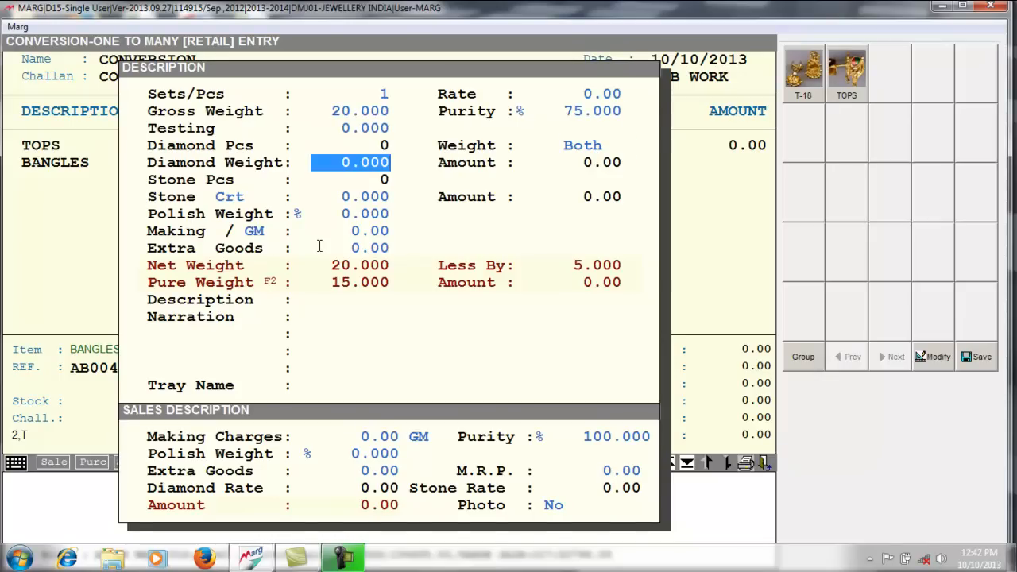
key(Escape)
key(Escape)
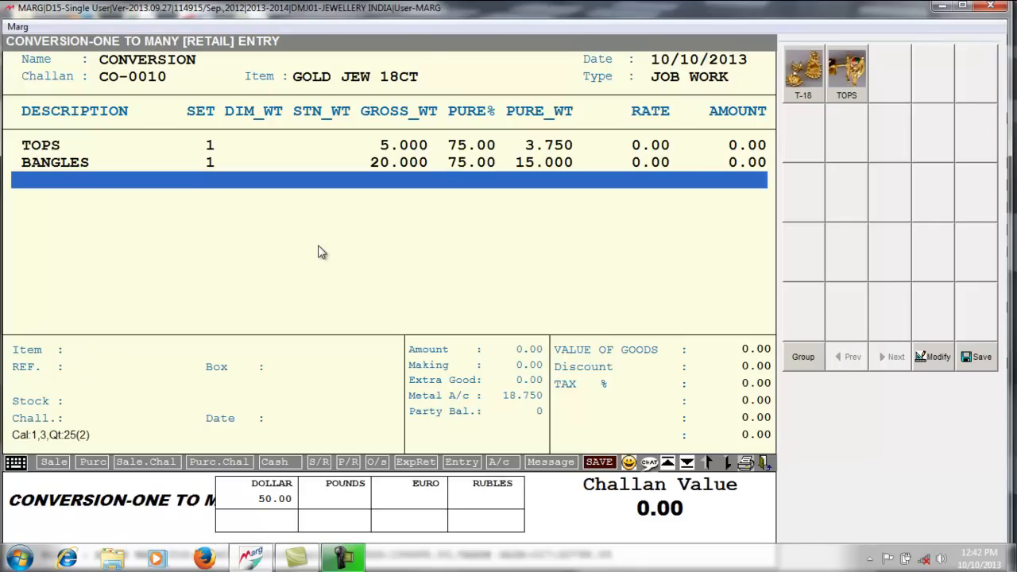
key(Return)
- Select the ring item from the RIN search results
text(RIN)
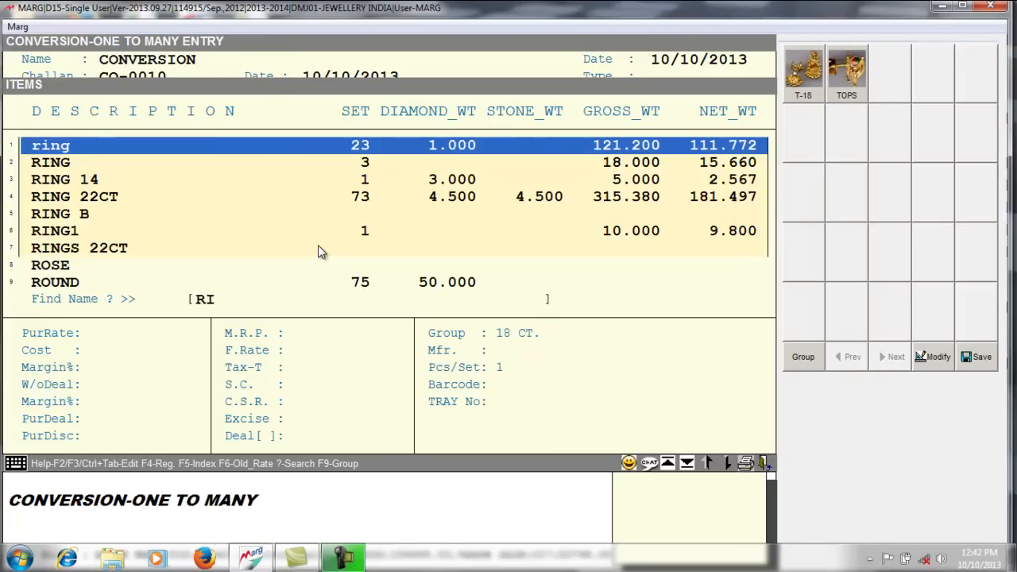
key(Down)
key(Down)
key(Down)
key(Down)
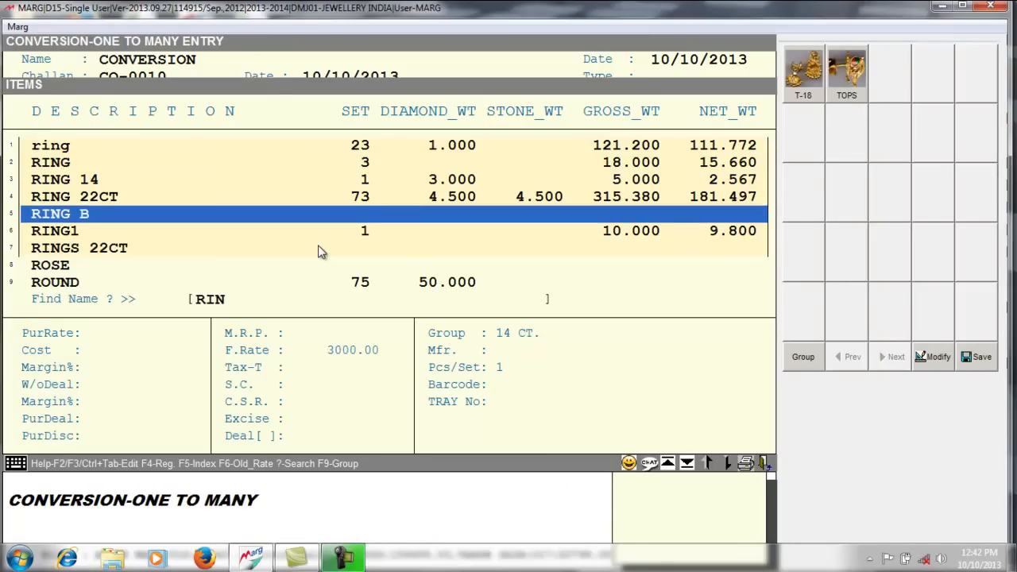
key(Down)
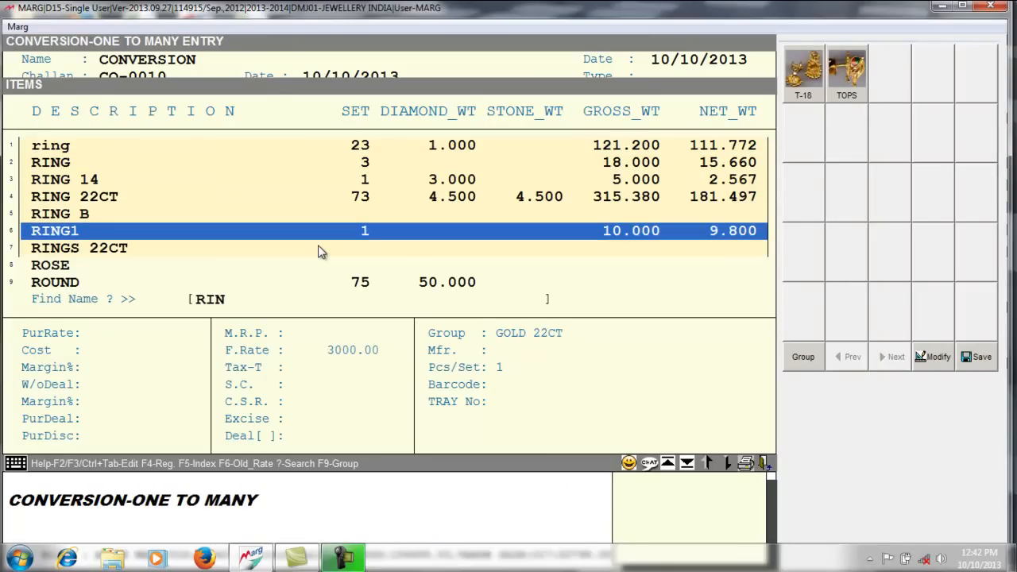
key(Down)
key(Up)
key(Up)
key(Up)
key(Up)
key(Up)
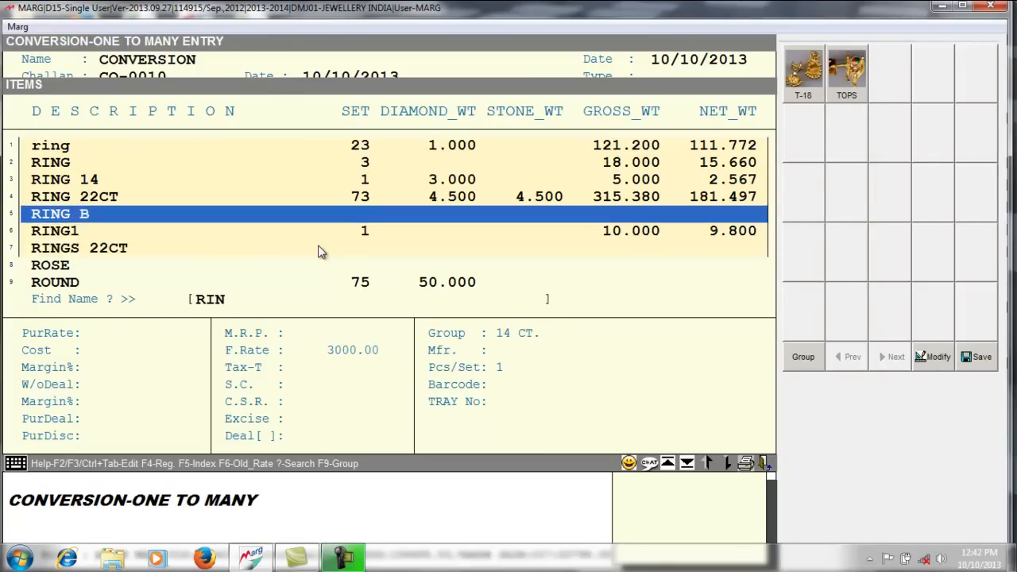
key(Up)
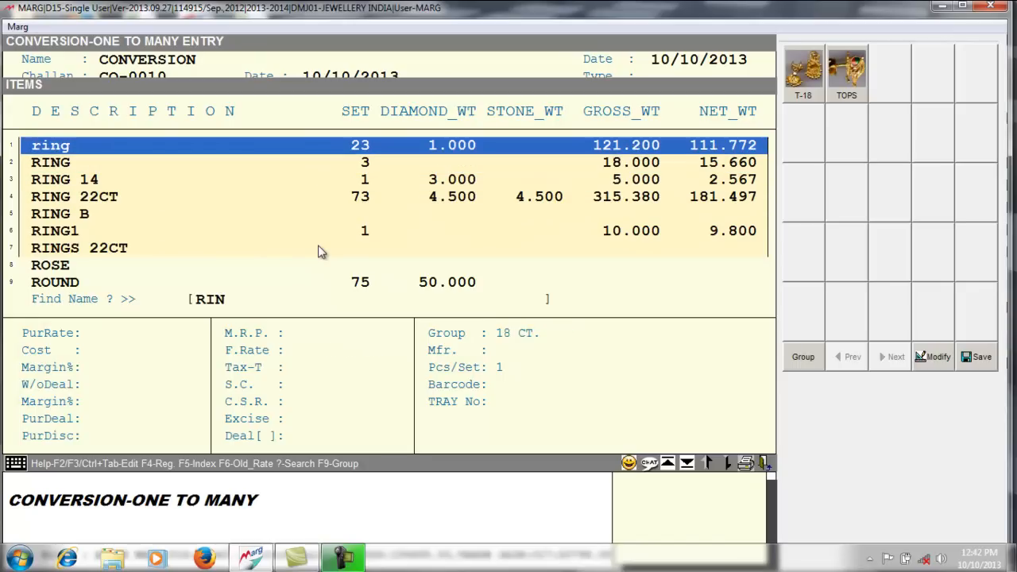
key(Return)
- Enter 1 set, rate 0, 10.000 gross weight and 75% purity for the ring
key(Return)
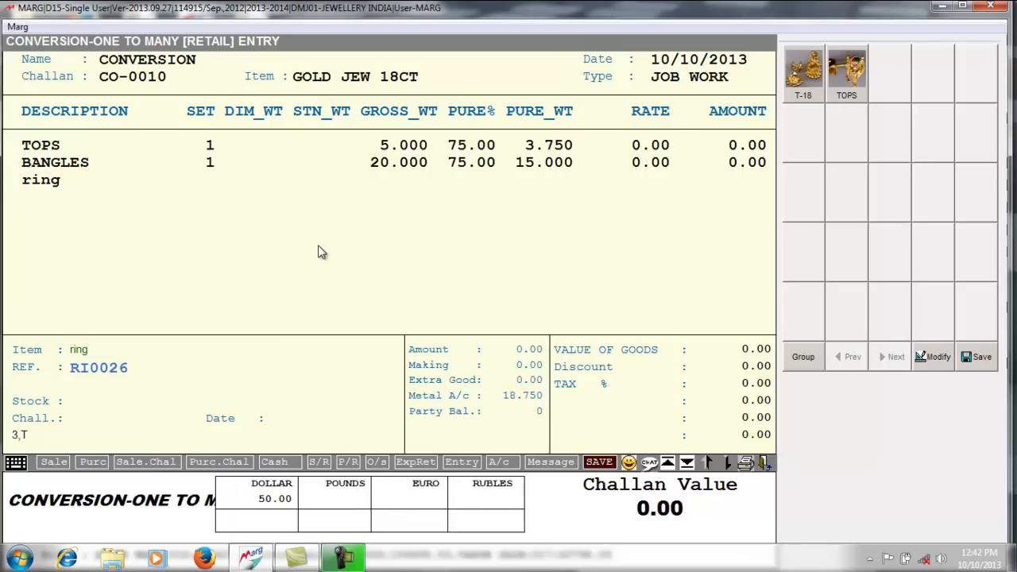
text(1)
key(Return)
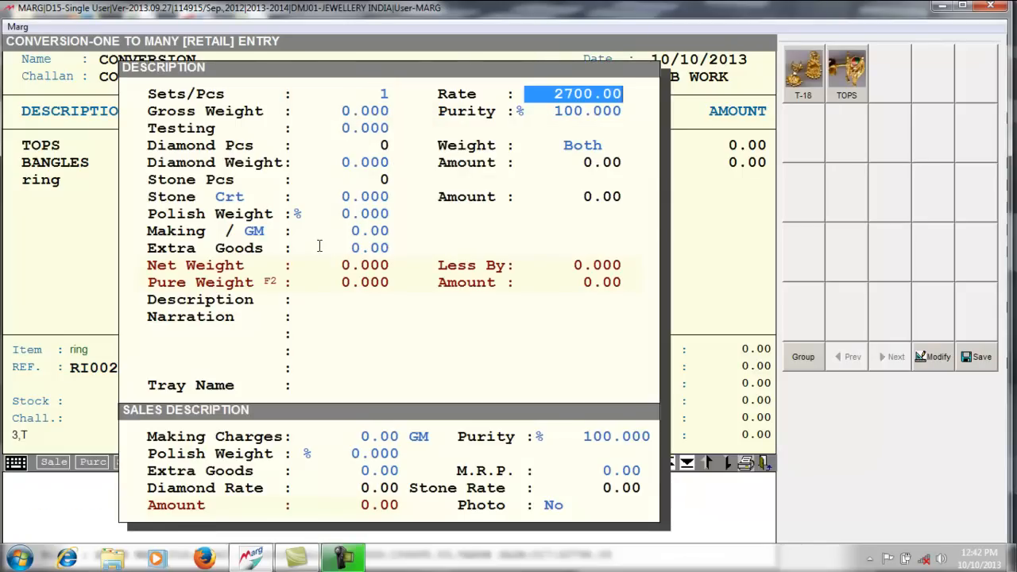
text(0)
key(Return)
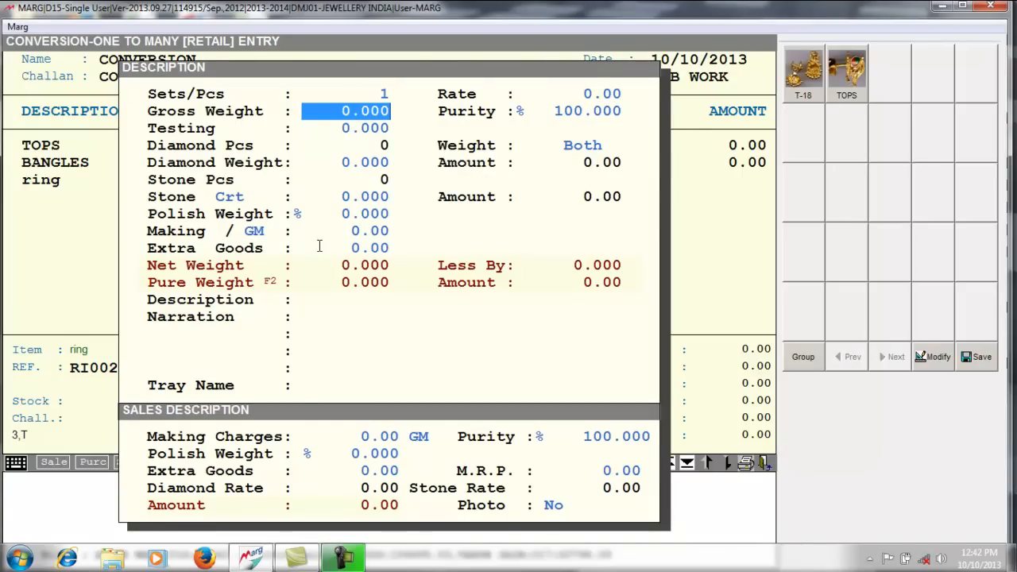
text(10 .)
key(Return)
key(Return)
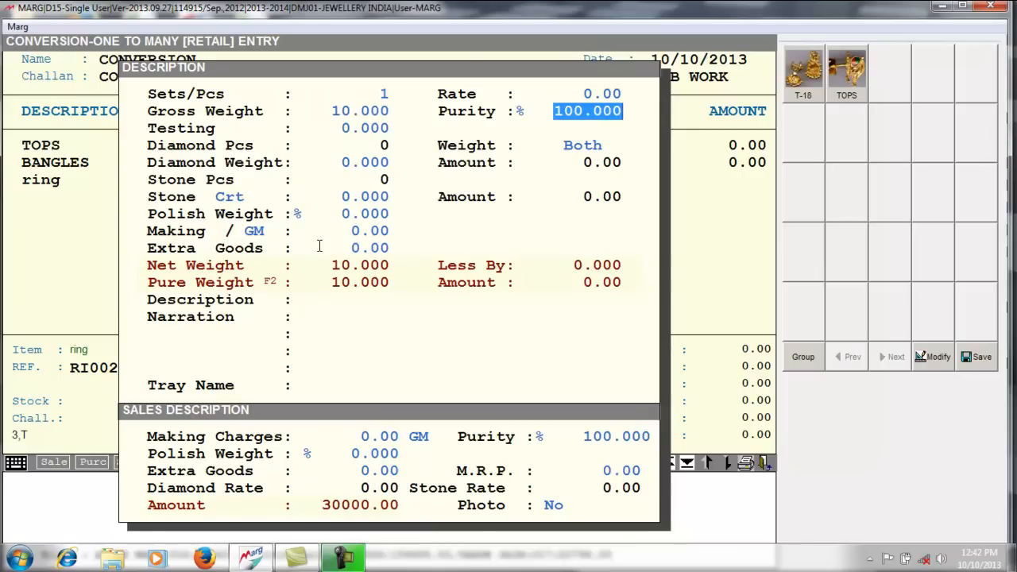
text(75)
key(Return)
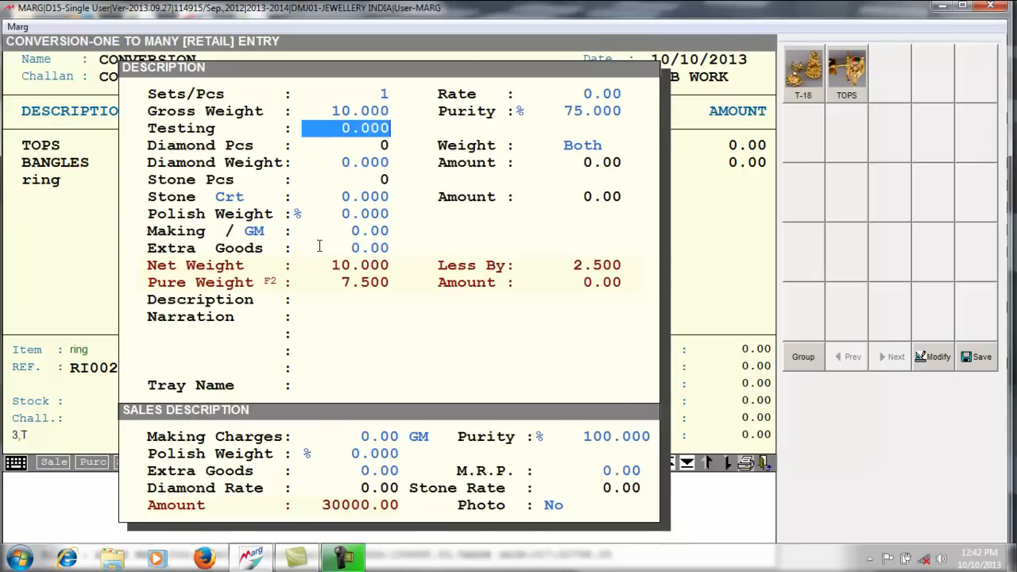
key(Escape)
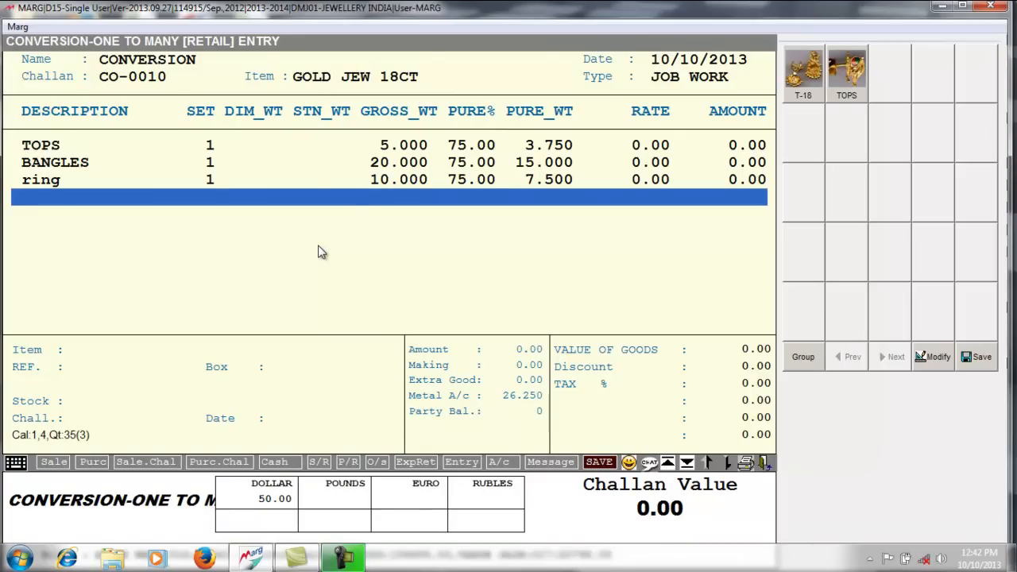
- Save challan CO-0010 deducting 35.000 of GOLD JEW 18CT, skipping printing
key(Return)
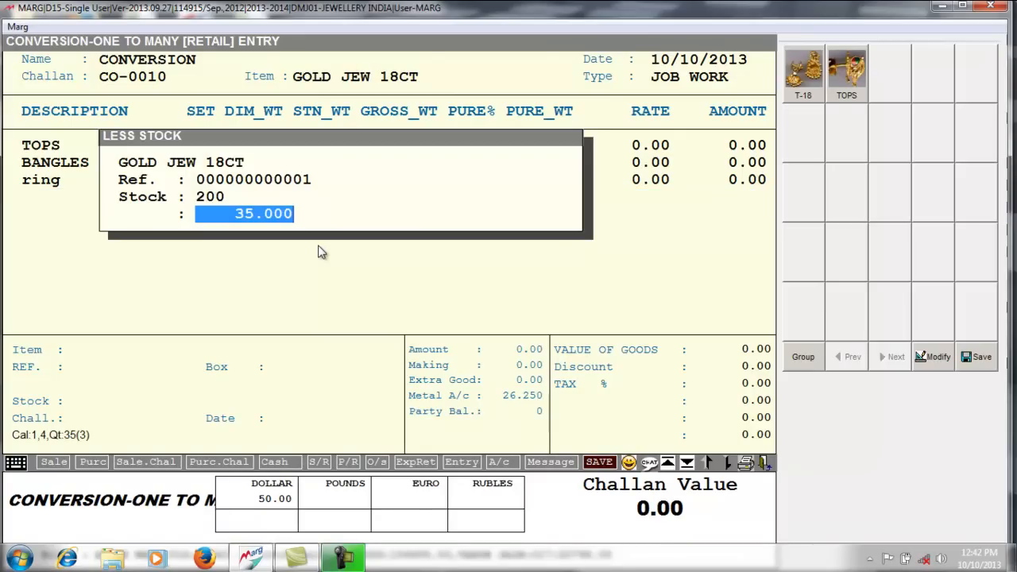
key(Return)
key(Return)
key(Return)
key(Return)
key(Escape)
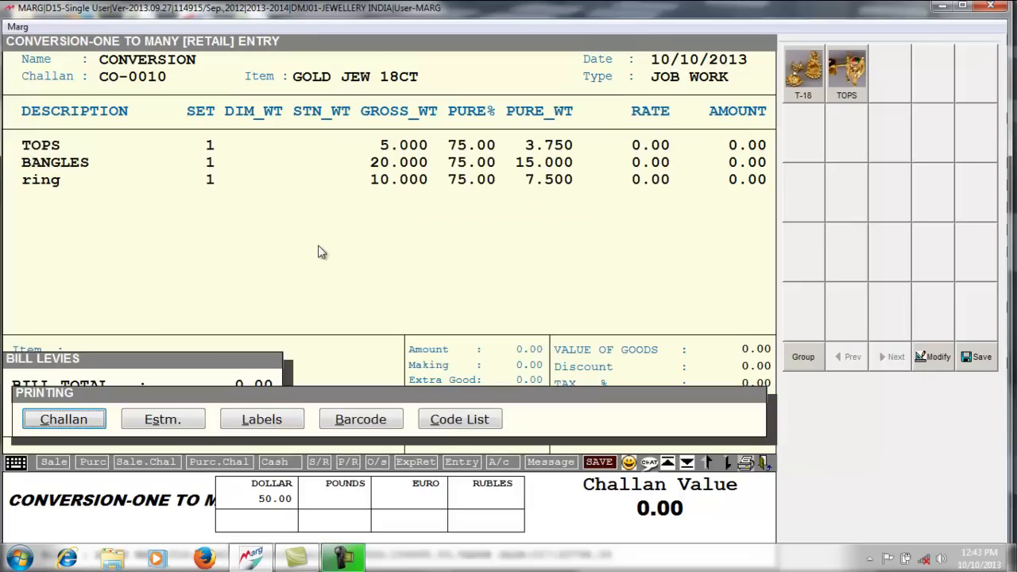
key(Right)
key(Right)
key(Right)
key(Left)
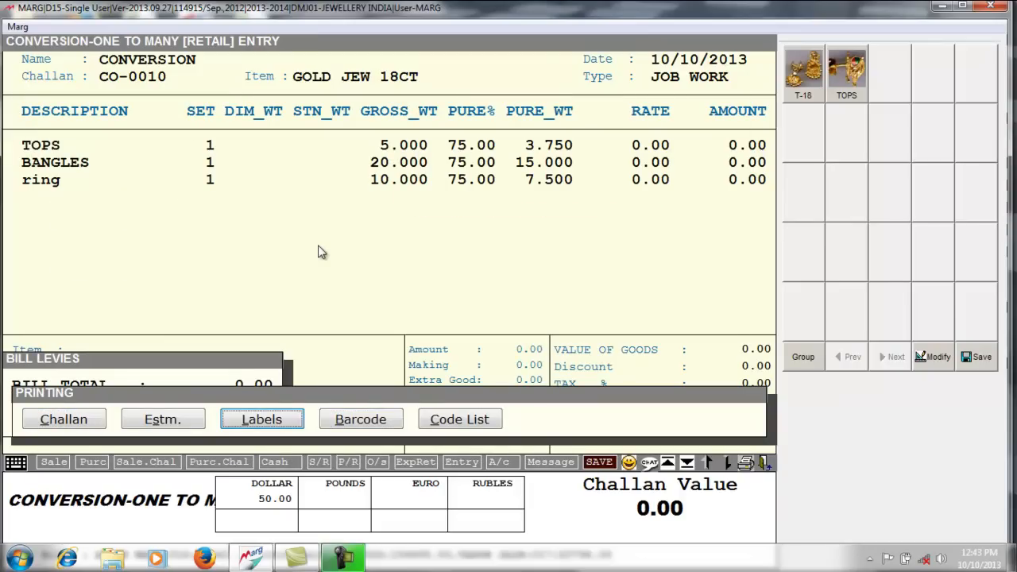
key(Escape)
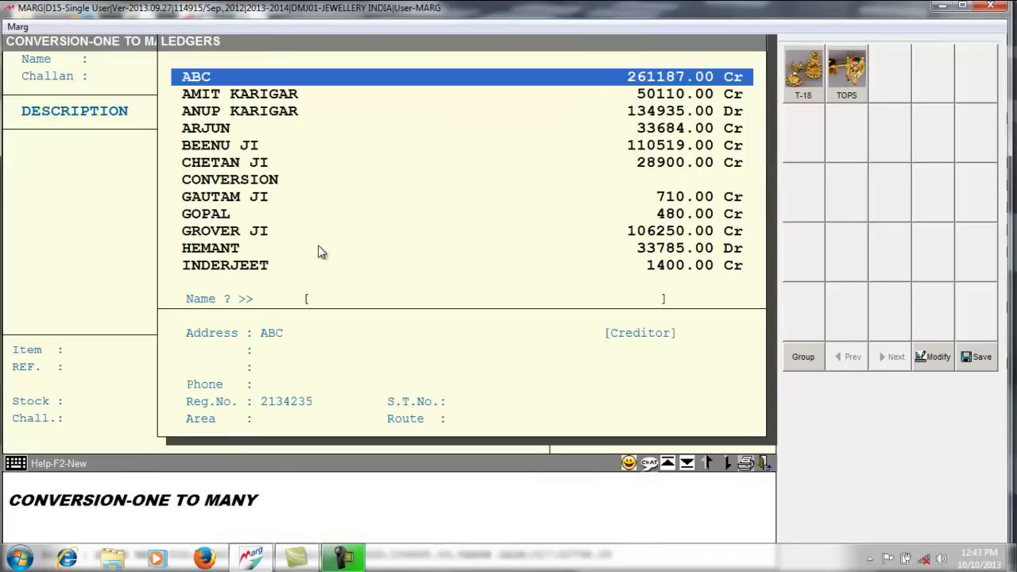
key(Escape)
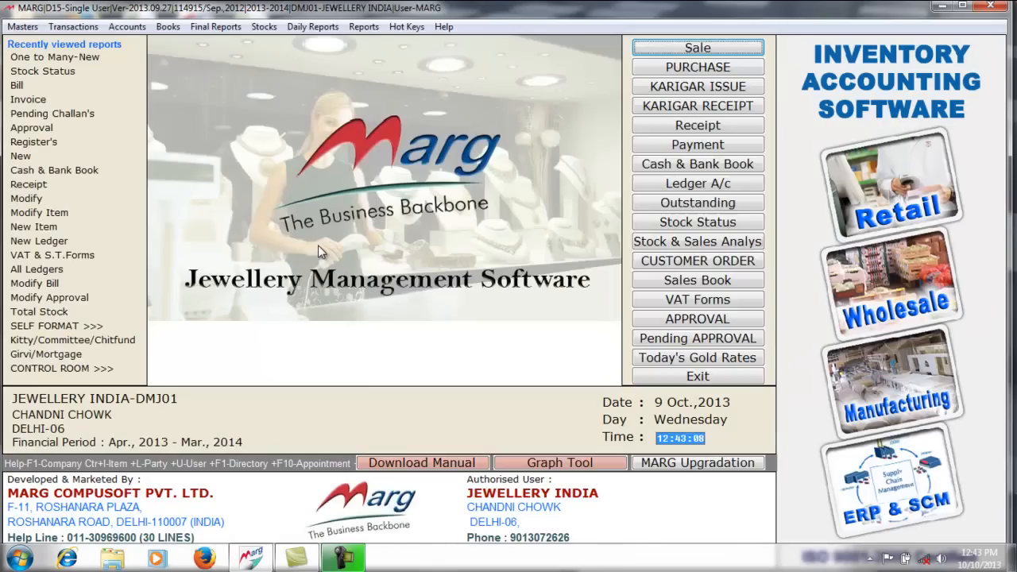
- Check available stock for GOLD JEW 18CT: 165.000 gross, 123.750 pure weight
click(673, 228)
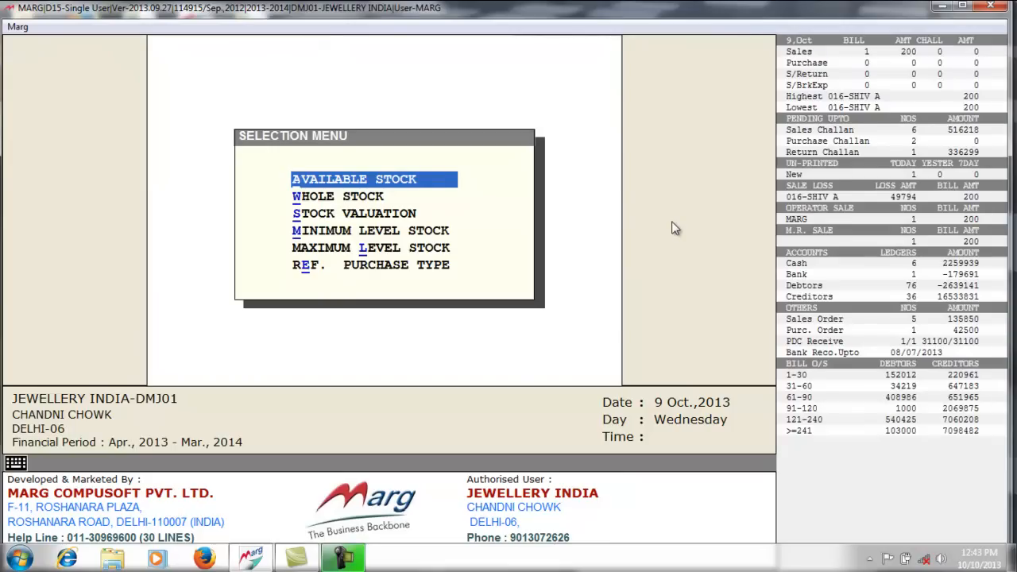
key(Return)
key(Return)
key(Return)
text(G)
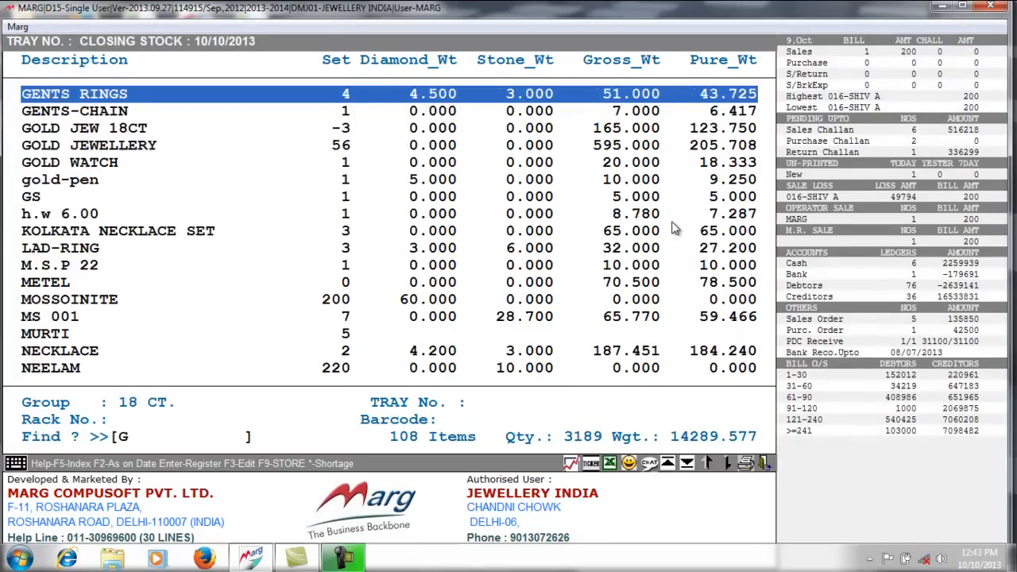
click(674, 223)
key(Escape)
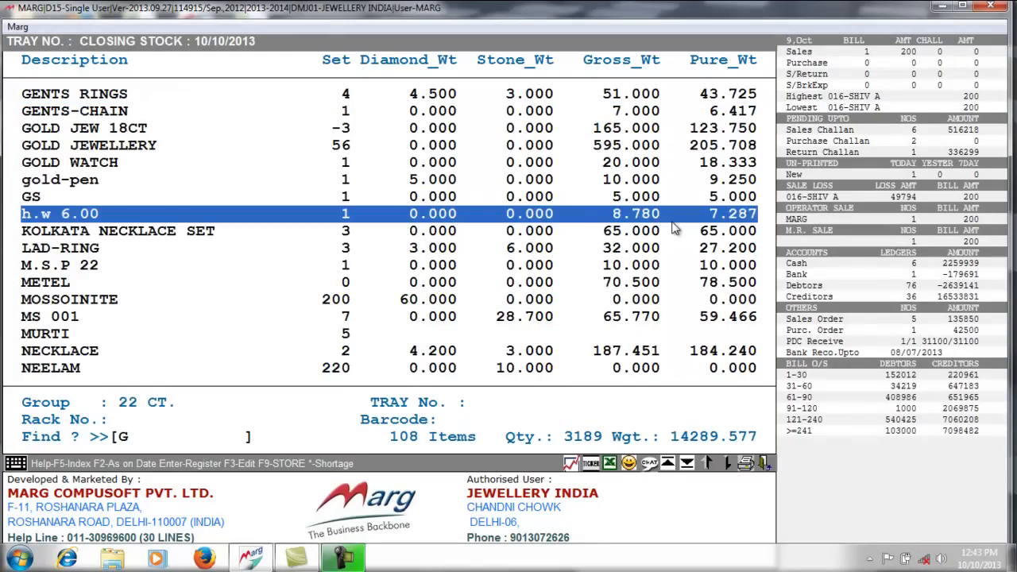
text(OLD)
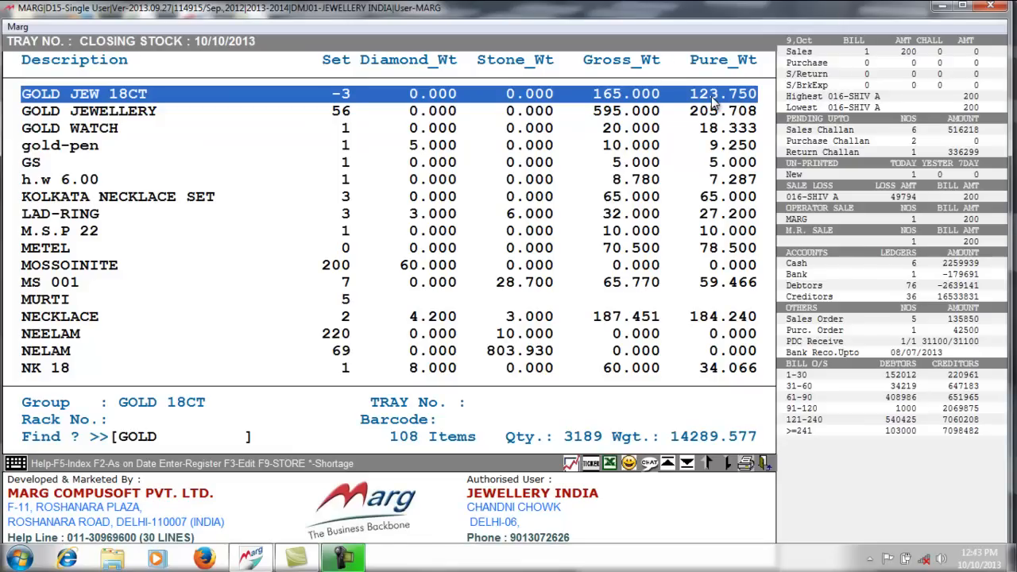
key(Escape)
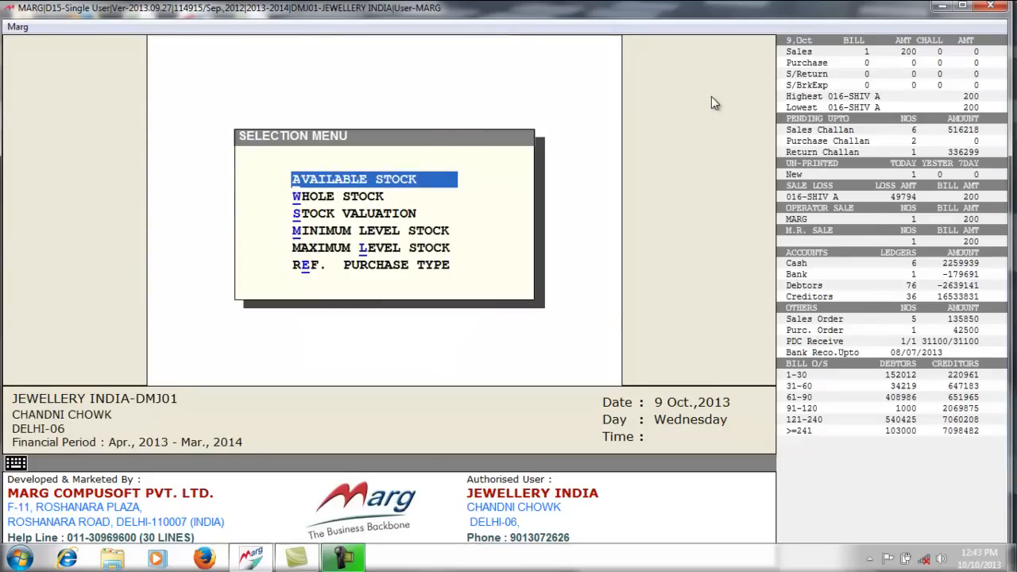
key(Escape)
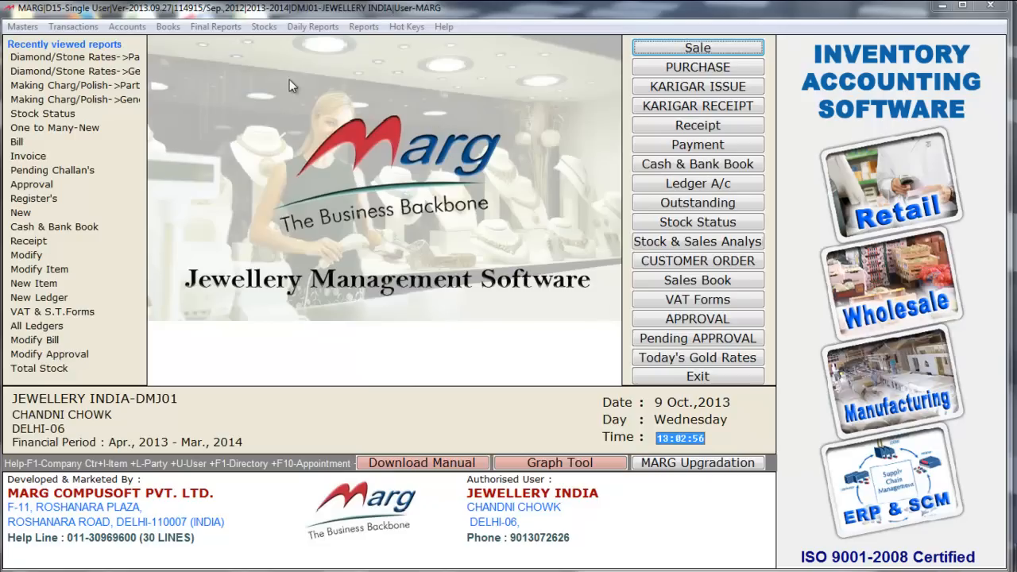
- Open the general making charges for the DIA 18CT group
click(210, 12)
click(22, 25)
mouse_move(151, 88)
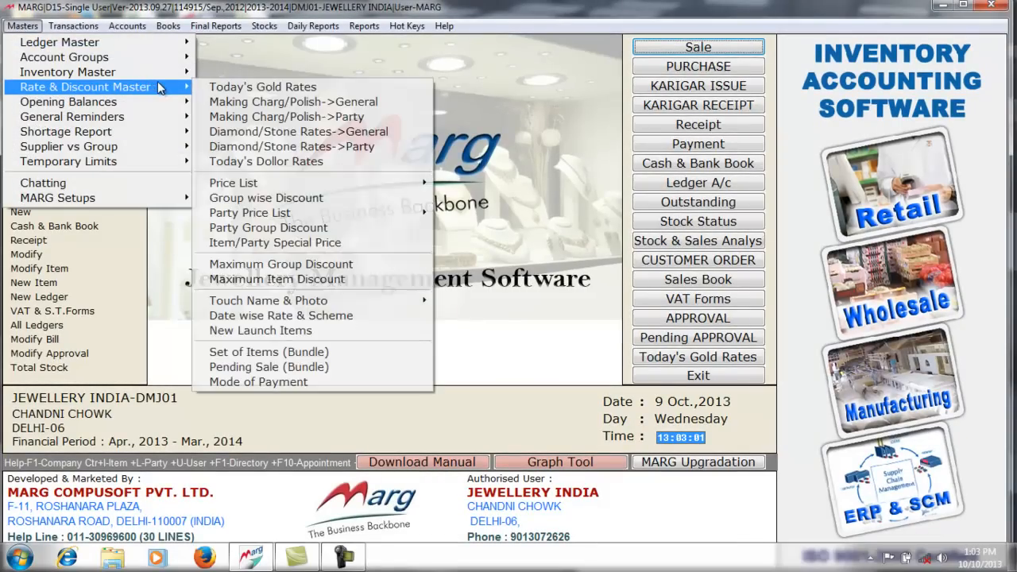
click(346, 103)
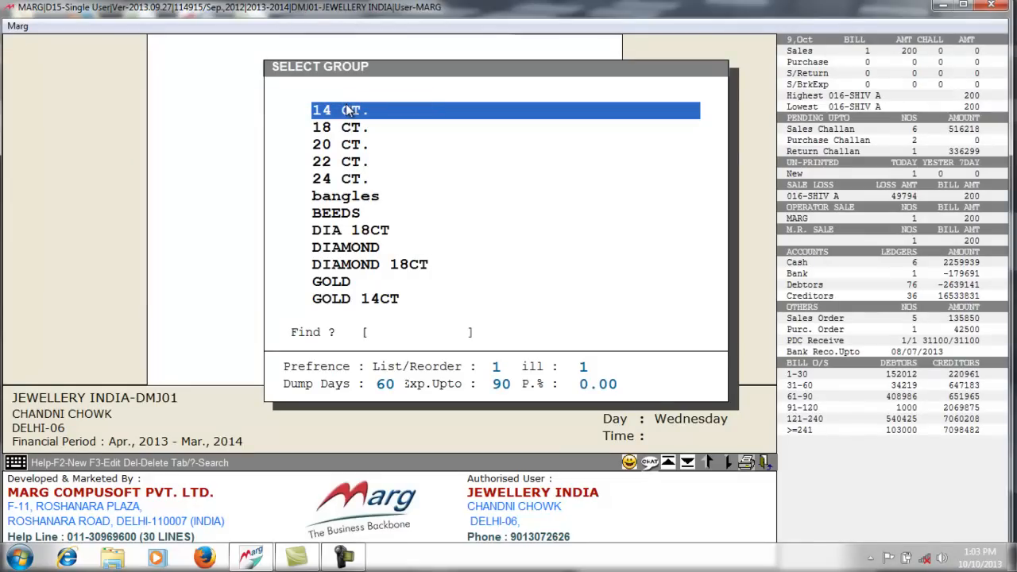
key(Down)
key(Down)
key(Down)
key(Down)
key(Down)
key(Down)
key(Down)
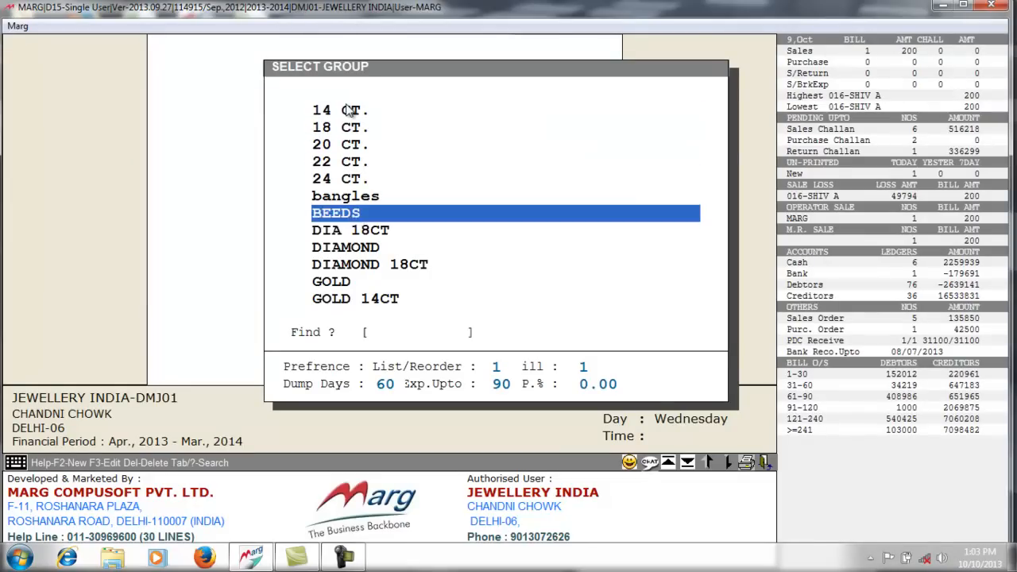
key(Return)
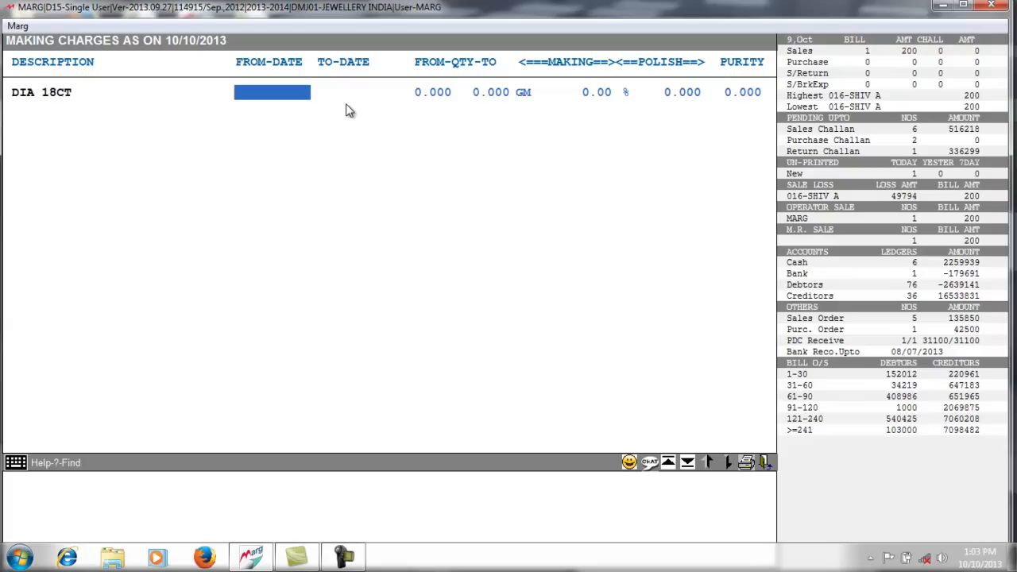
- Set the making-charge period from 01/04/2013 to 10/10/2013
text(01040)
key(BackSpace)
text(2013)
key(Return)
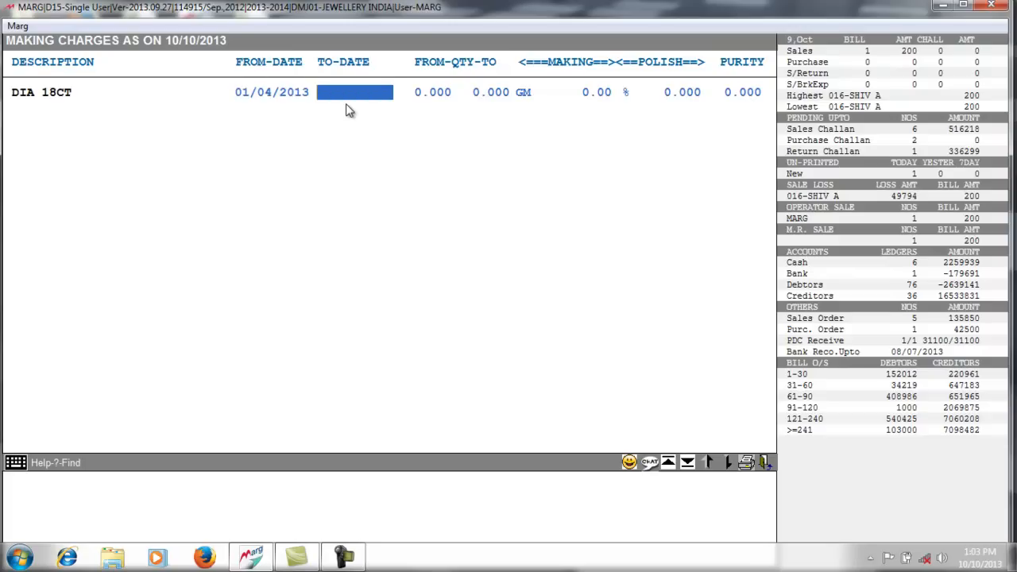
text(10/1)
text(0/)
text(201)
text(3)
key(Return)
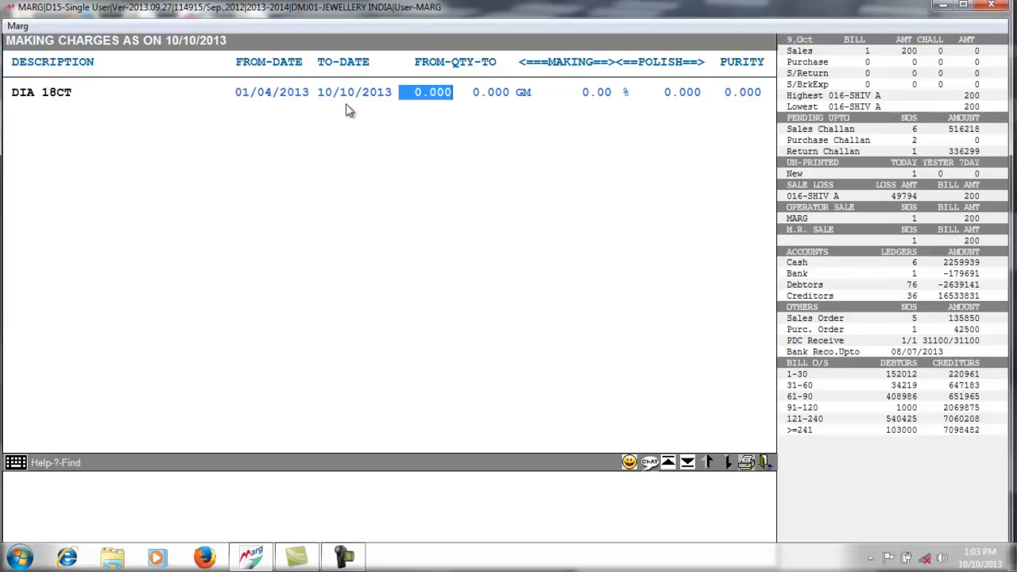
- Enter the 0–10 GM range with making 200, polish 4 and purity 75
key(Return)
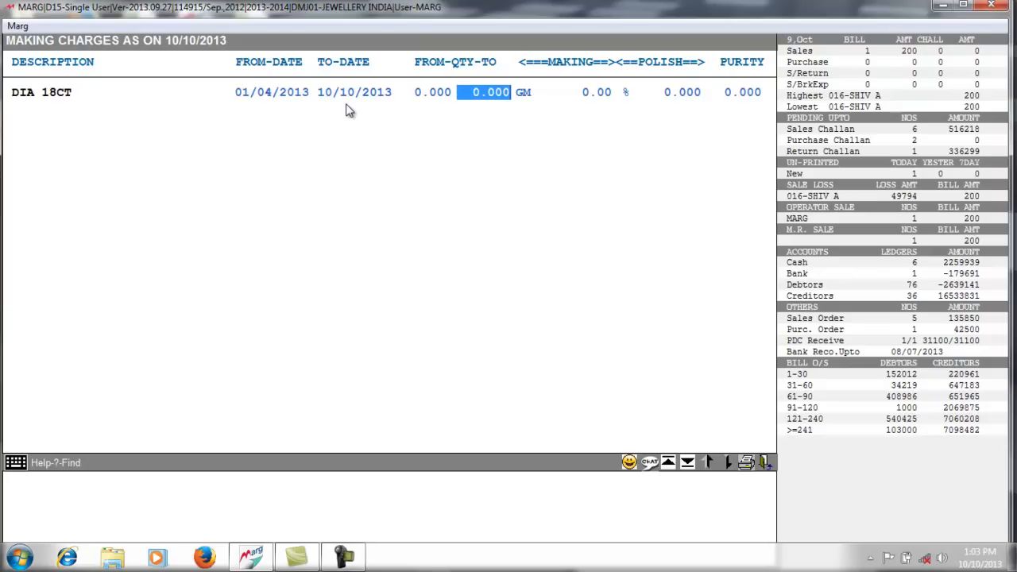
text(10 .)
key(Return)
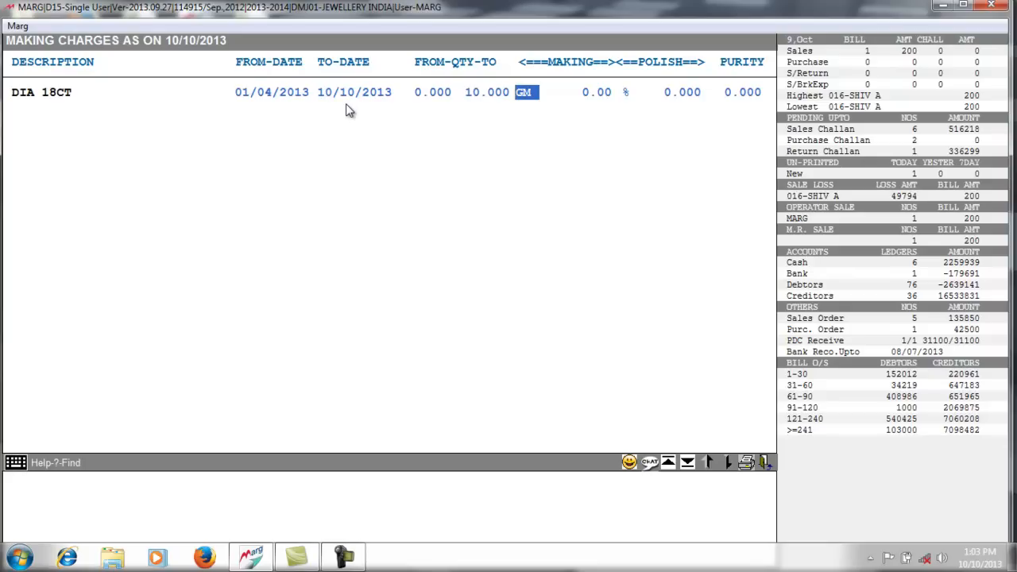
key(space)
key(space)
key(space)
key(space)
key(Return)
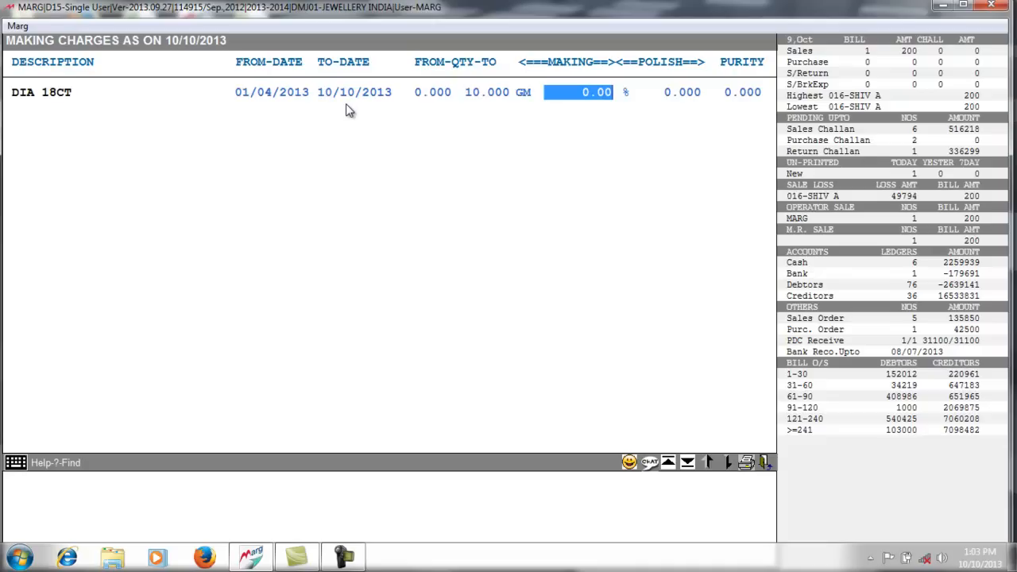
text(200 .)
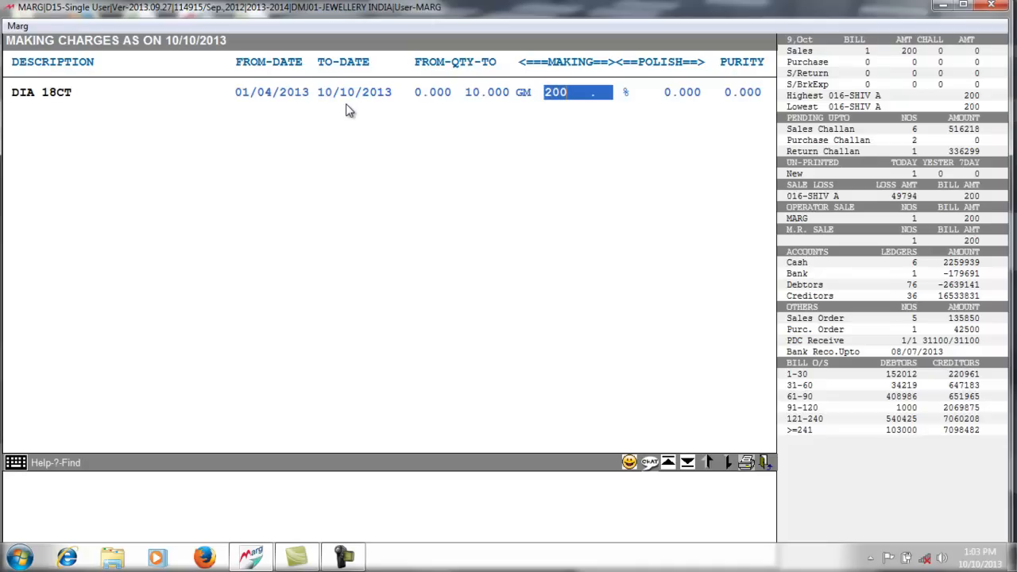
key(Return)
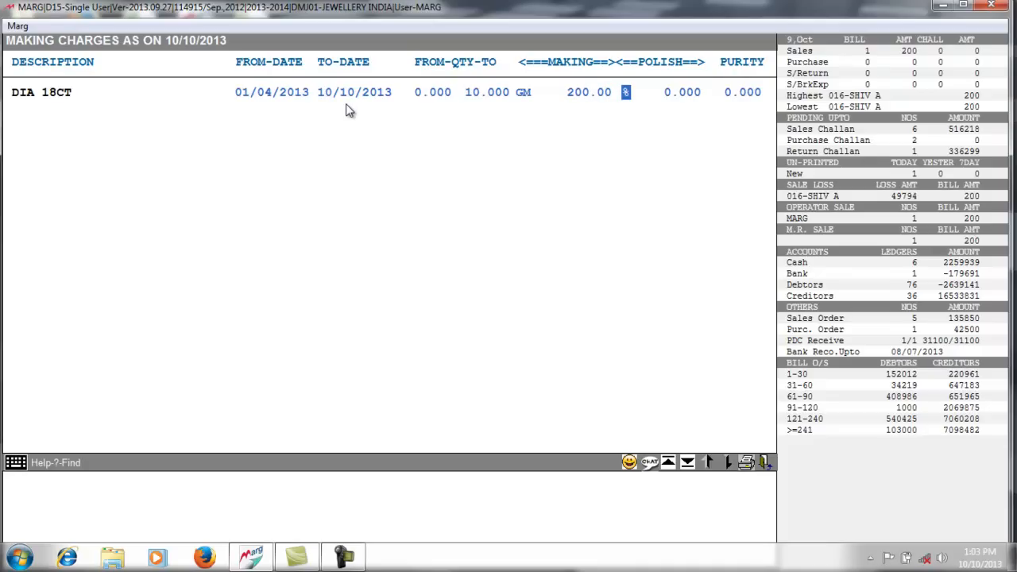
key(Return)
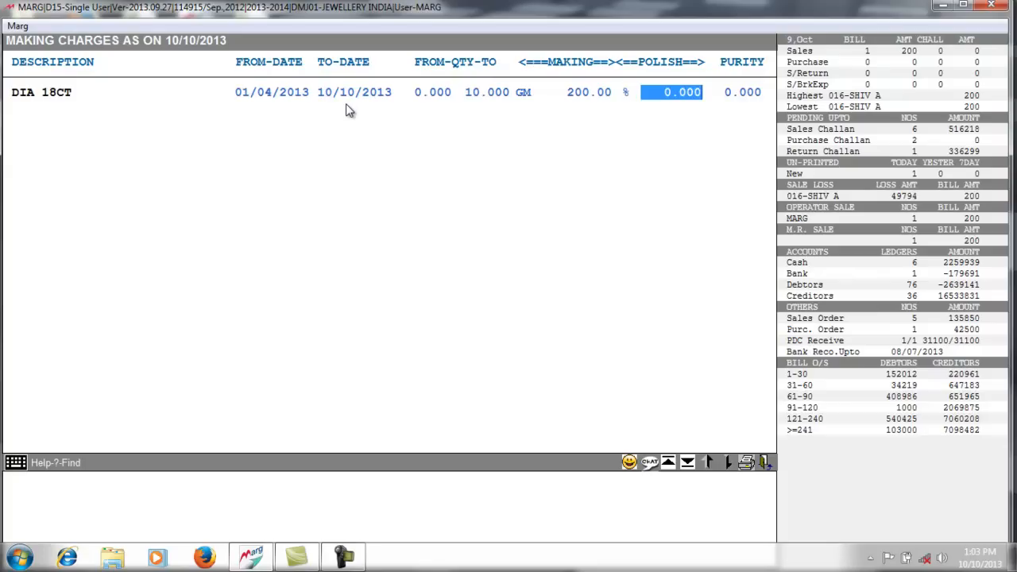
text(4 .)
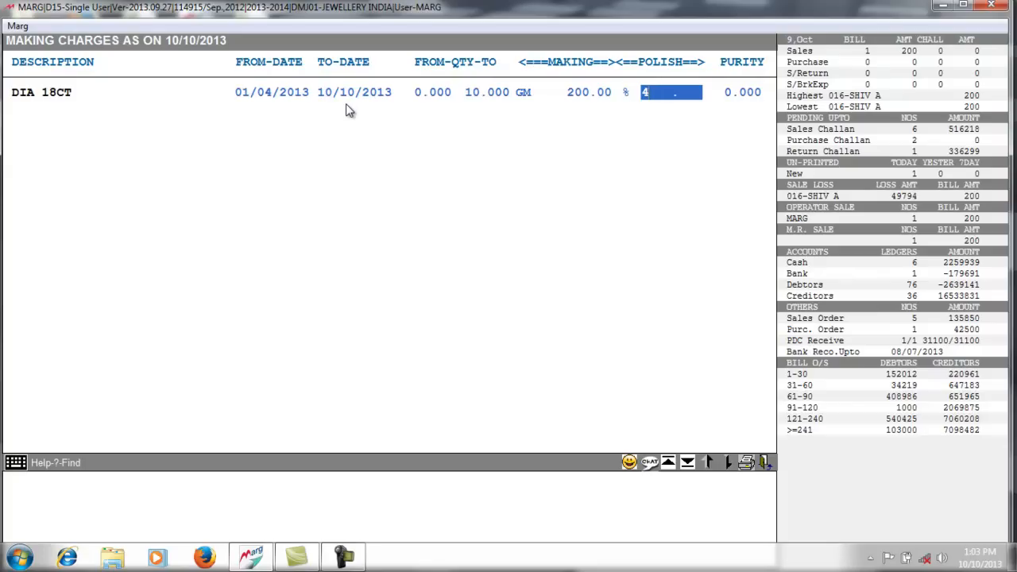
key(Return)
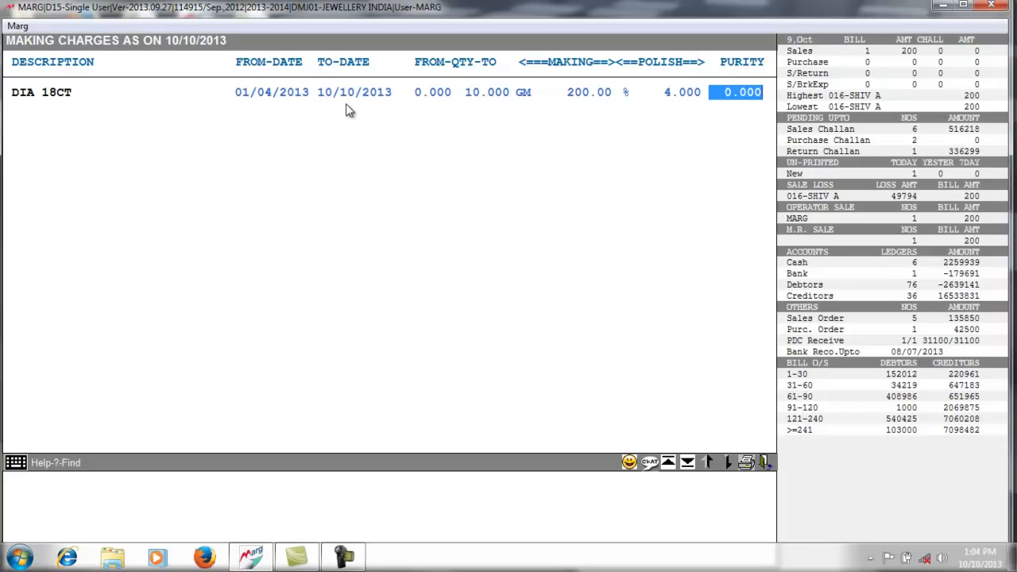
text(75 .)
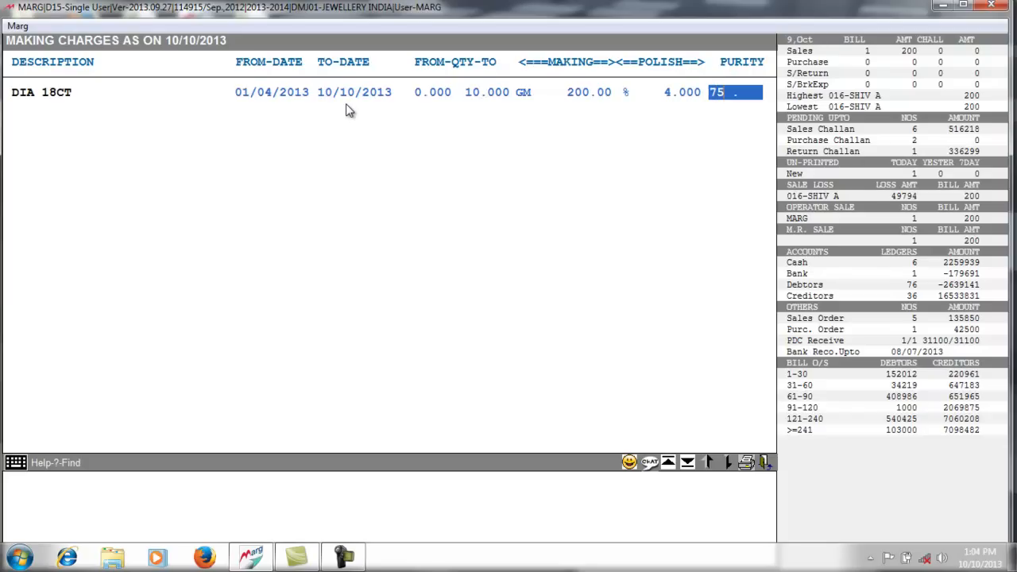
key(Return)
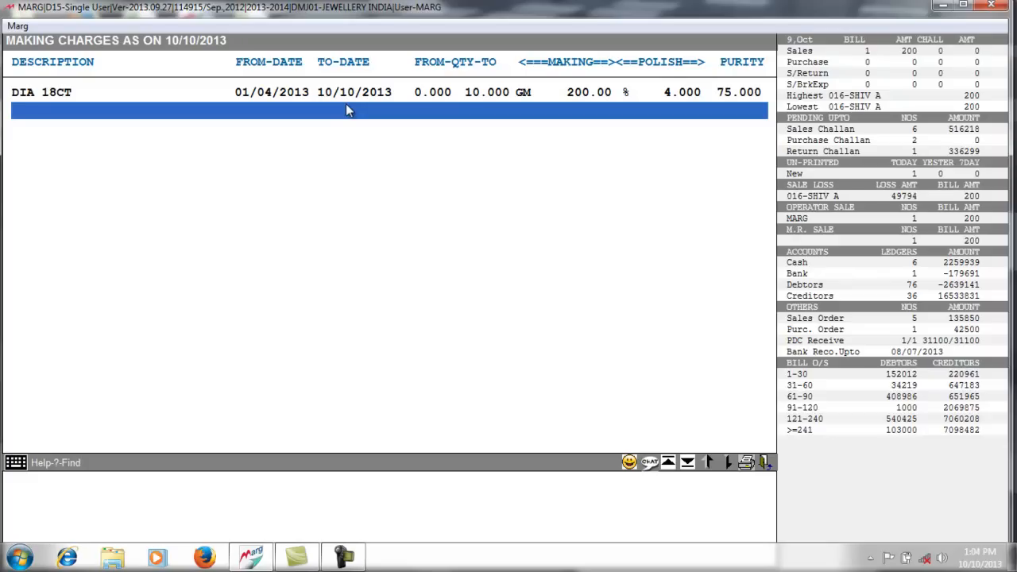
- Quit the making charges setup back to the main screen
key(Escape)
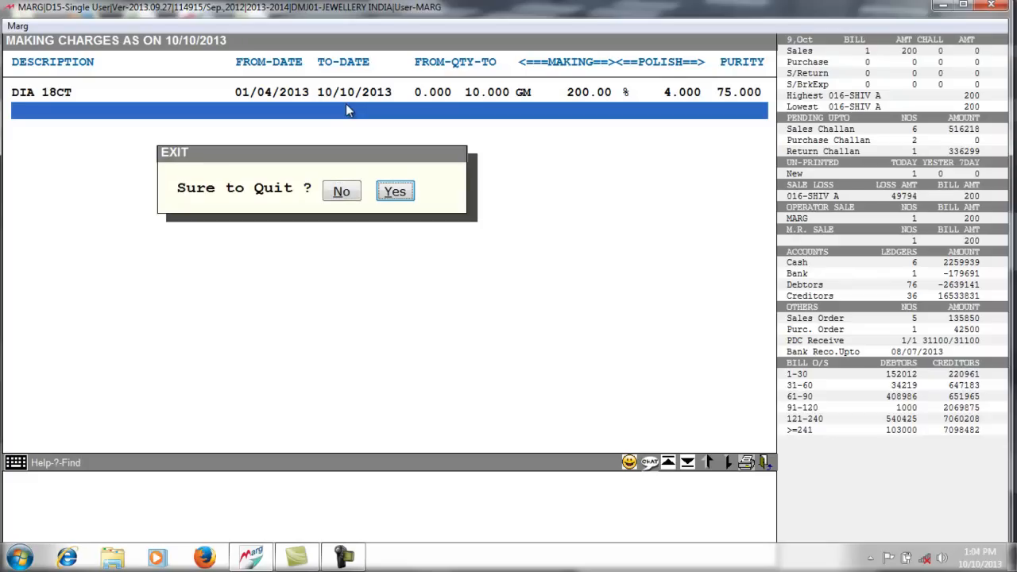
key(Return)
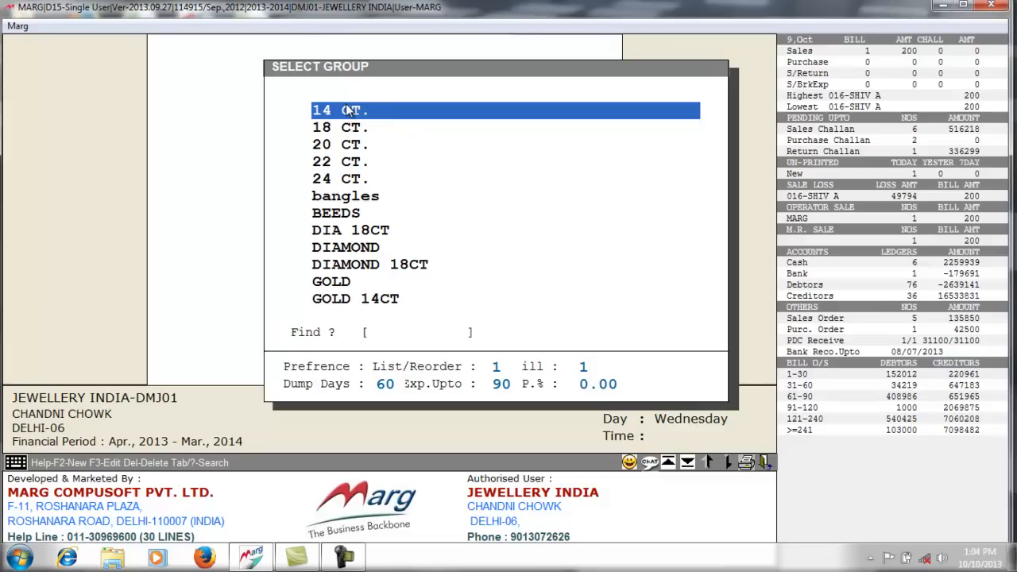
key(Return)
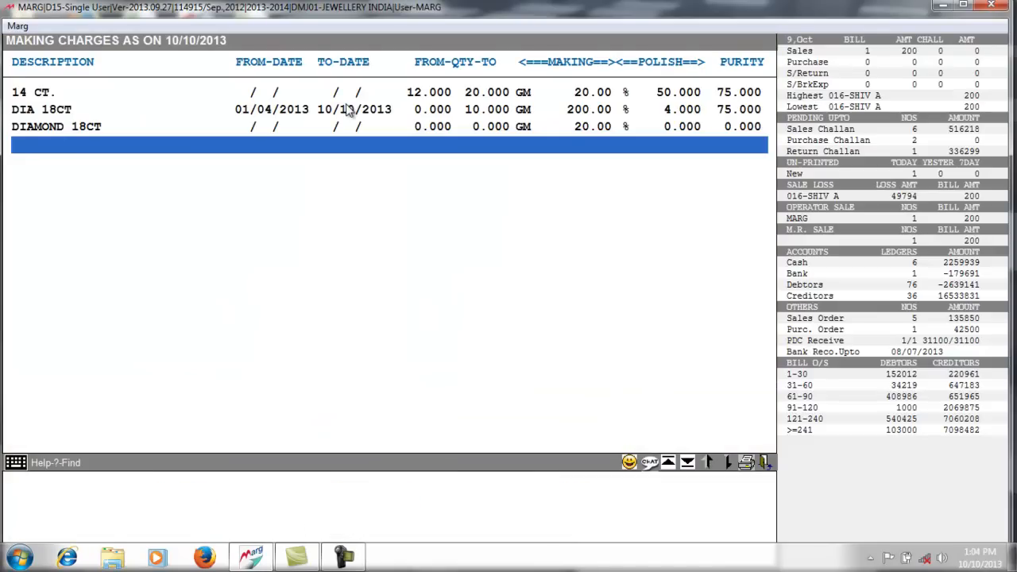
key(Escape)
key(Return)
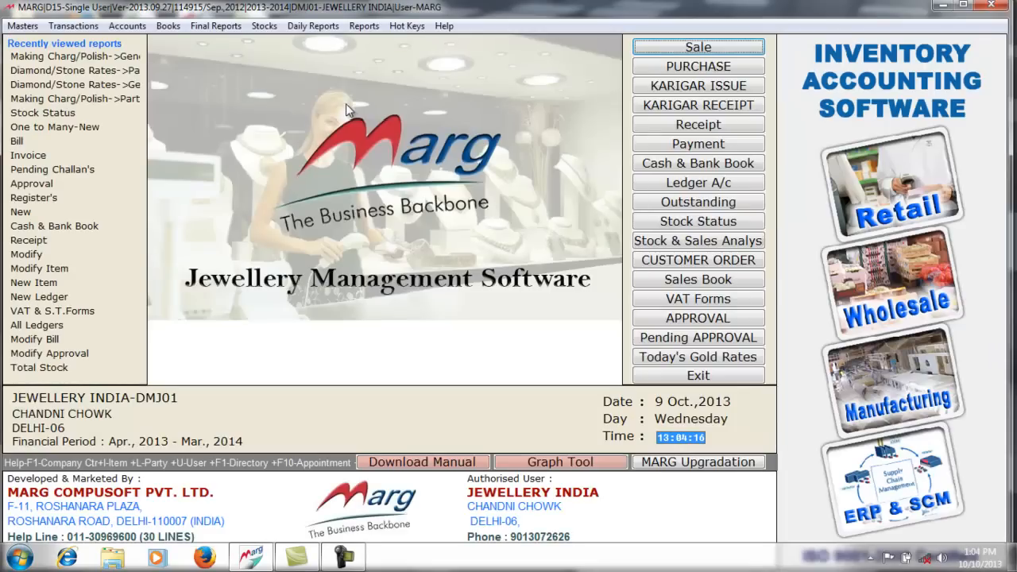
click(22, 26)
mouse_move(186, 89)
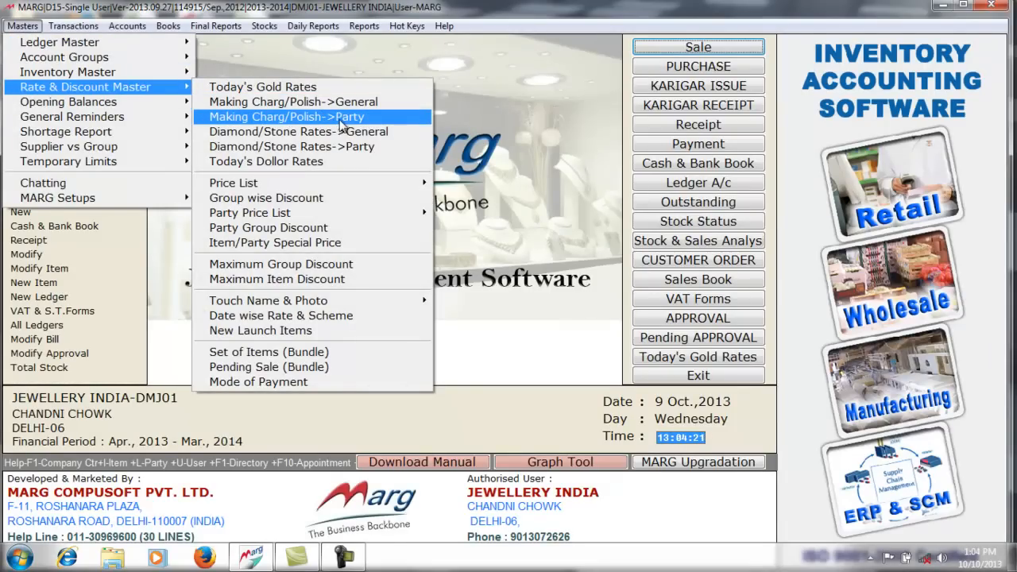
click(355, 119)
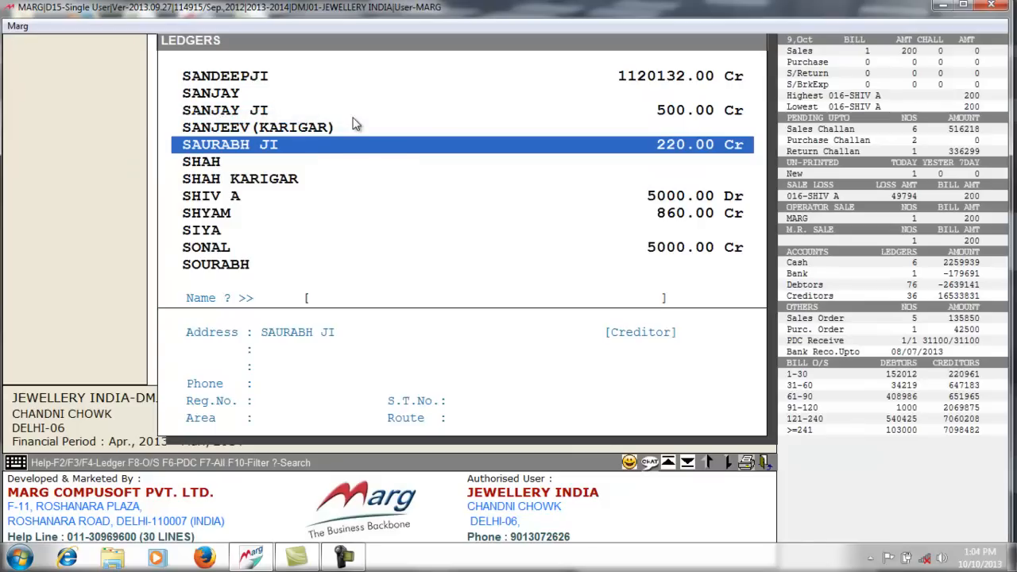
key(Return)
key(Down)
key(Down)
key(Down)
key(Down)
key(Down)
key(Down)
key(Down)
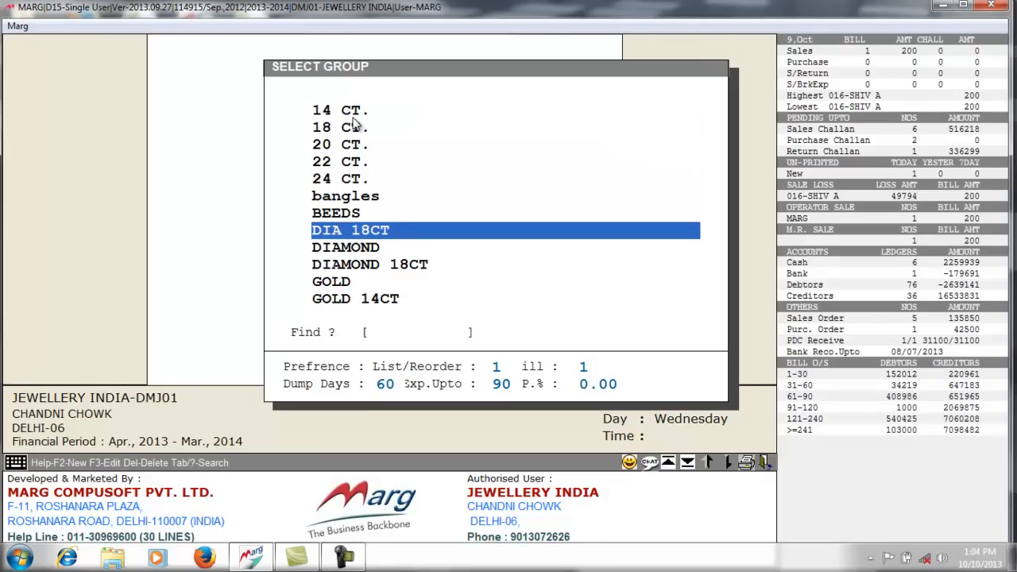
key(Return)
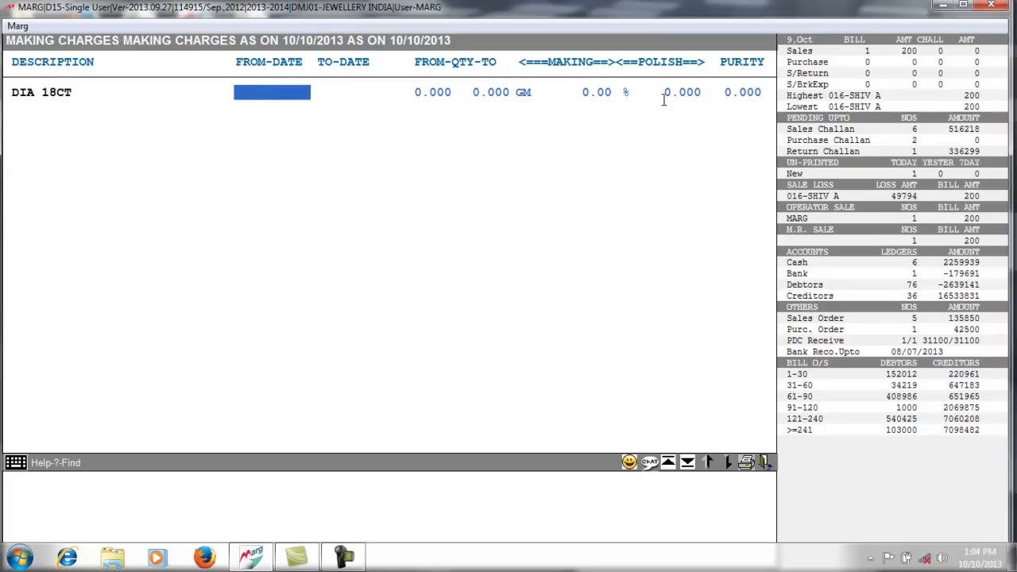
key(Escape)
key(Escape)
key(y)
key(Return)
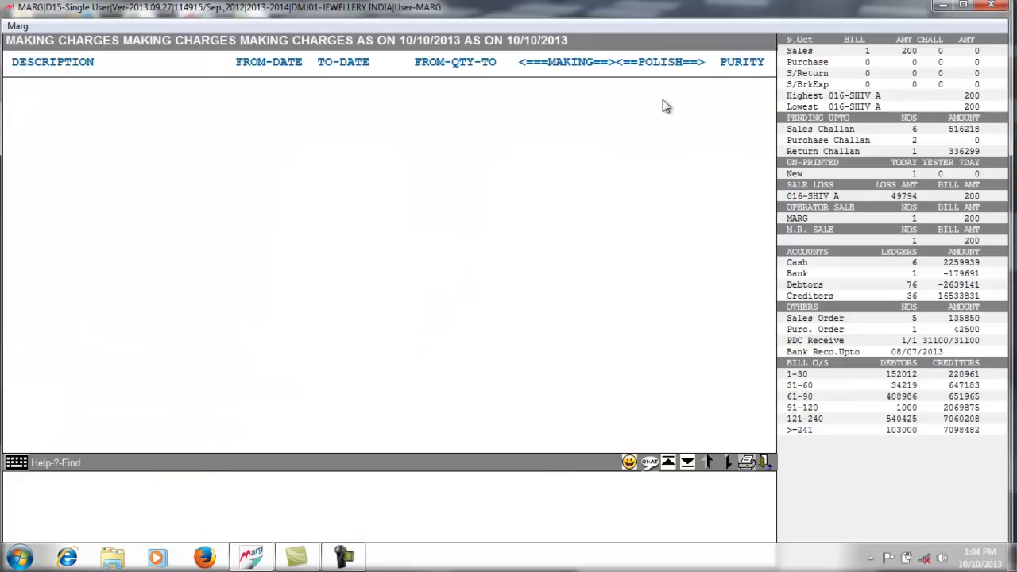
key(Escape)
key(y)
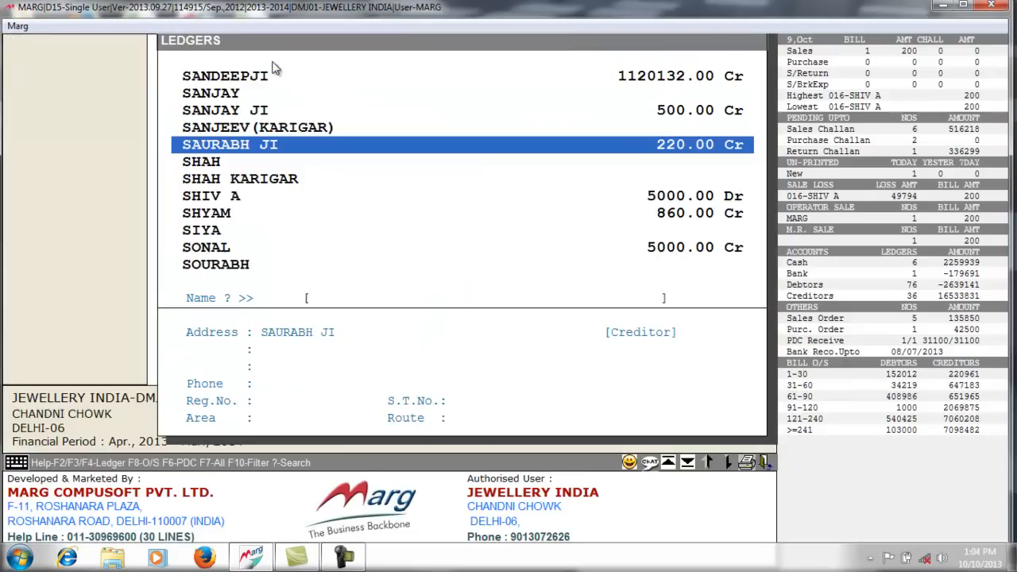
key(Escape)
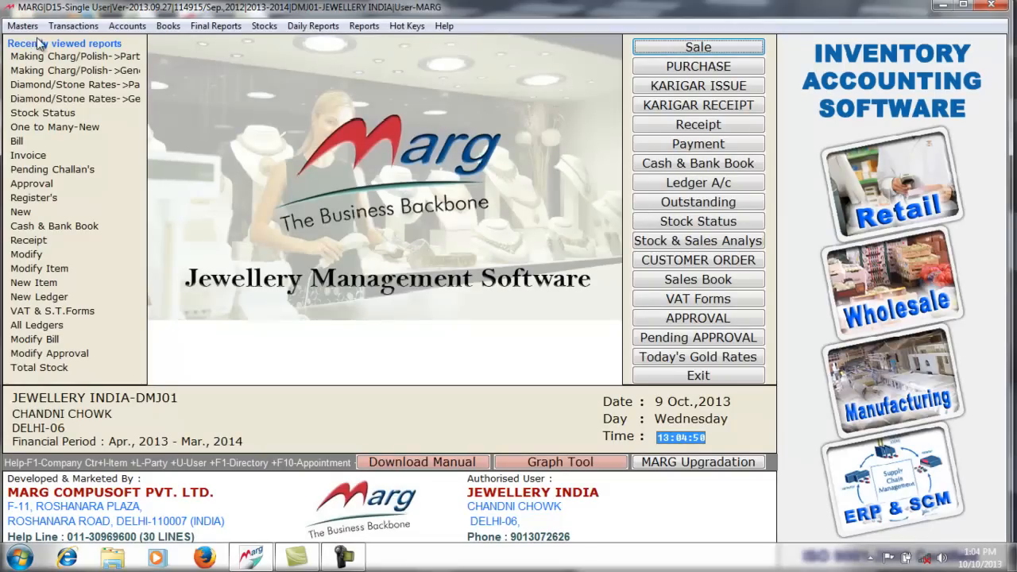
- Open the general Diamond/Stone rates list, search 'S' and open the STAR item's rate entry
click(28, 26)
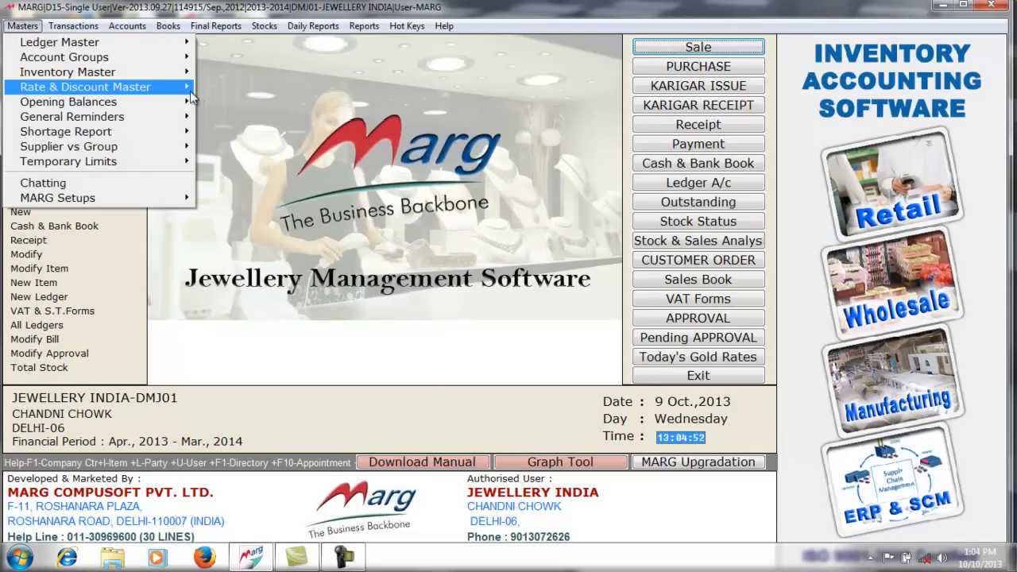
mouse_move(187, 87)
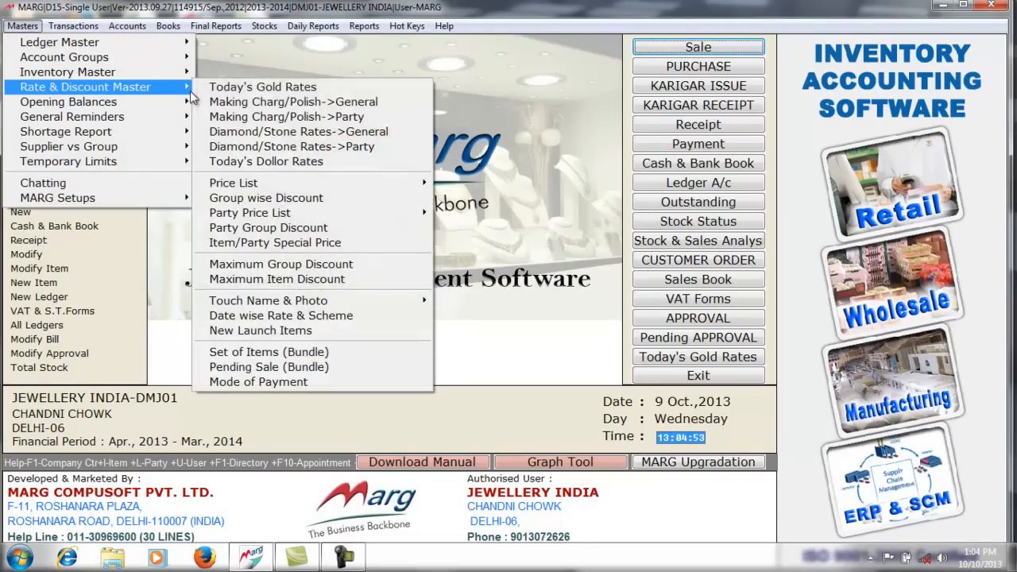
click(329, 137)
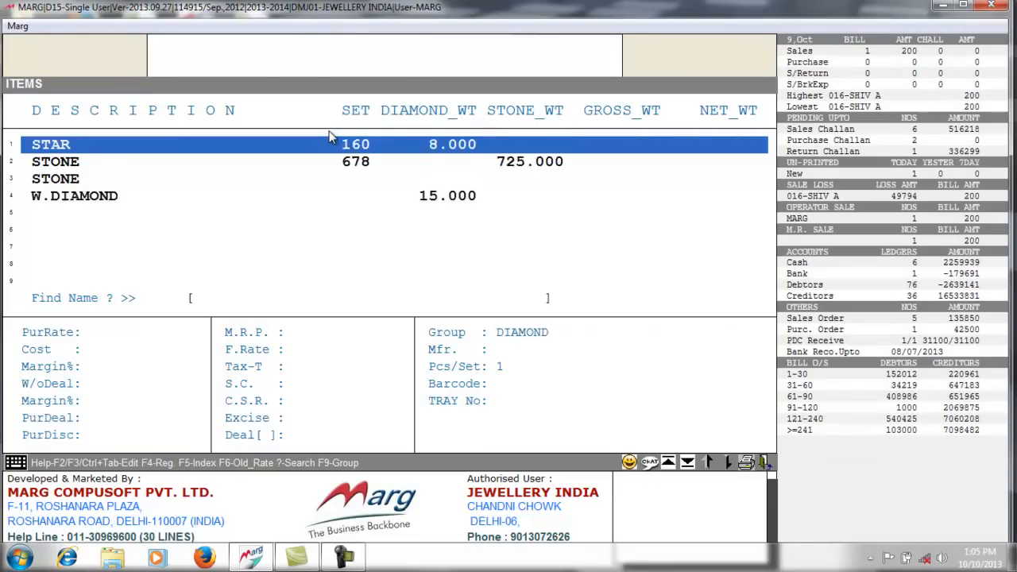
key(Up)
key(Up)
key(Up)
key(Up)
key(Up)
key(Up)
key(Up)
key(Up)
key(Up)
key(Up)
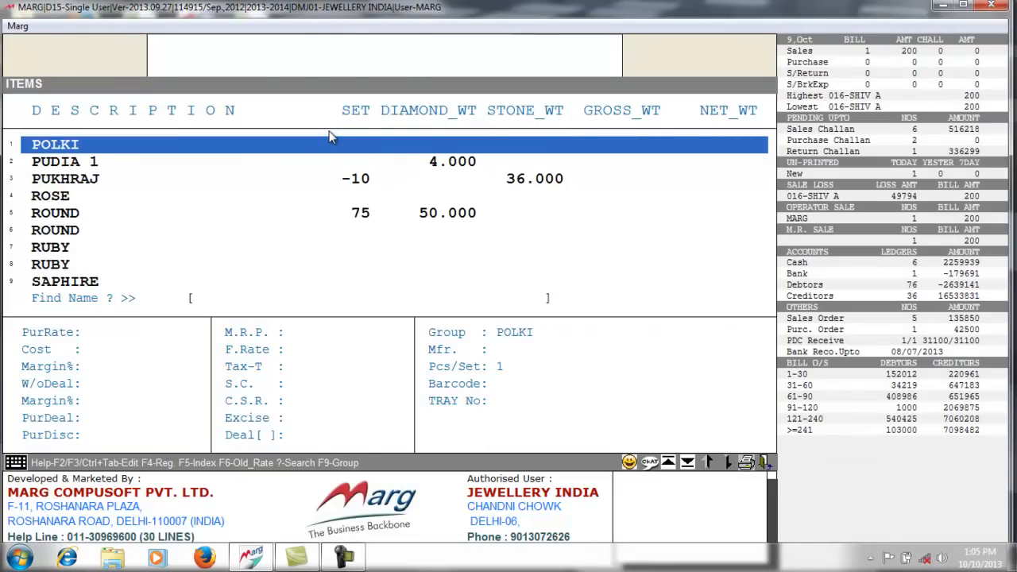
key(Up)
key(Up)
key(Up)
key(Up)
key(Up)
key(Up)
key(Up)
key(Up)
key(Up)
key(Up)
key(Up)
key(Up)
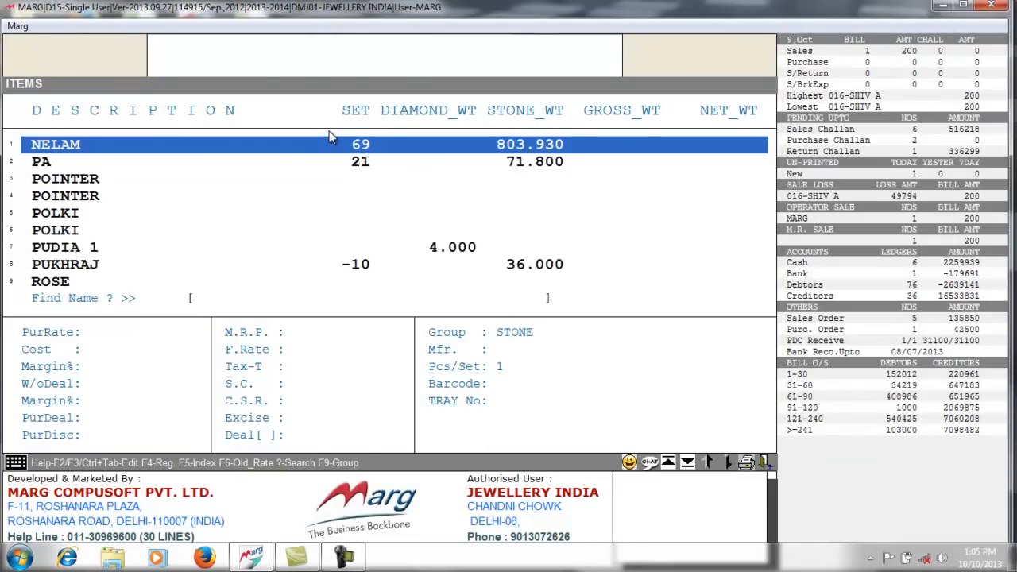
key(Up)
key(Up)
key(Up)
key(Up)
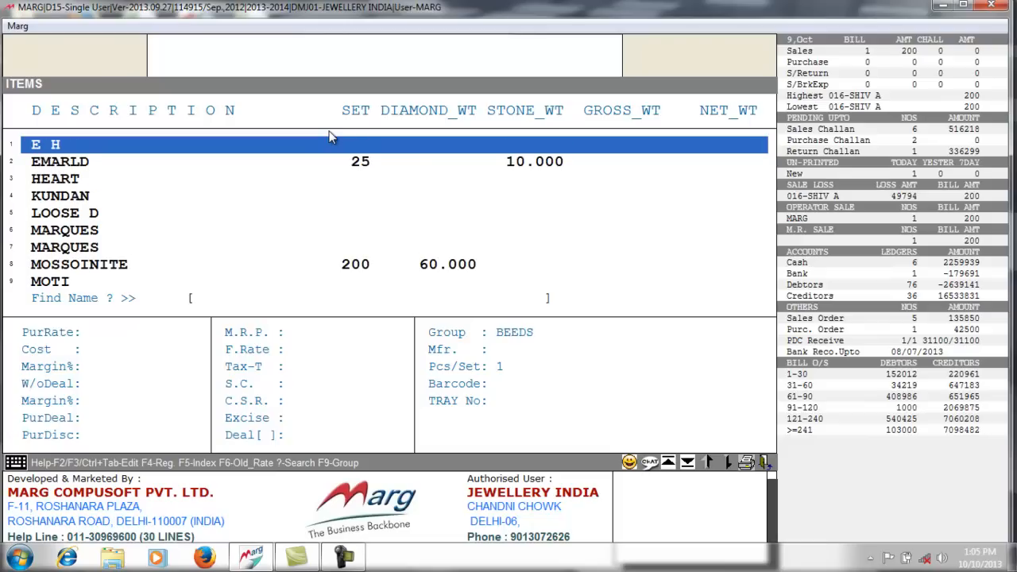
key(Down)
key(Down)
key(Down)
key(Down)
key(Down)
key(Down)
key(Down)
key(Down)
key(Down)
key(Down)
key(Down)
key(Down)
key(Down)
key(Down)
key(Down)
key(Down)
key(Down)
key(Down)
key(Down)
key(Down)
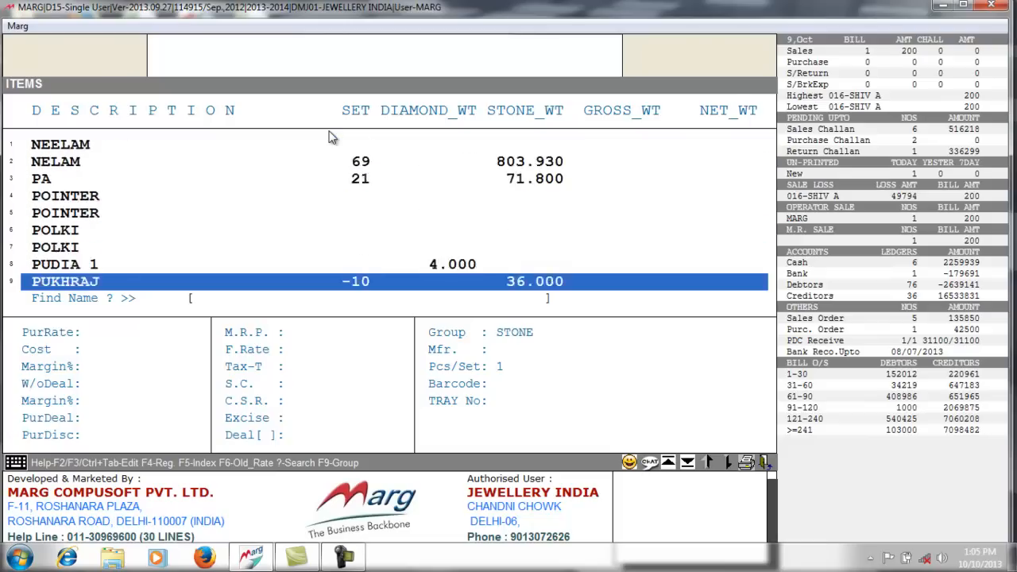
text(S)
key(Down)
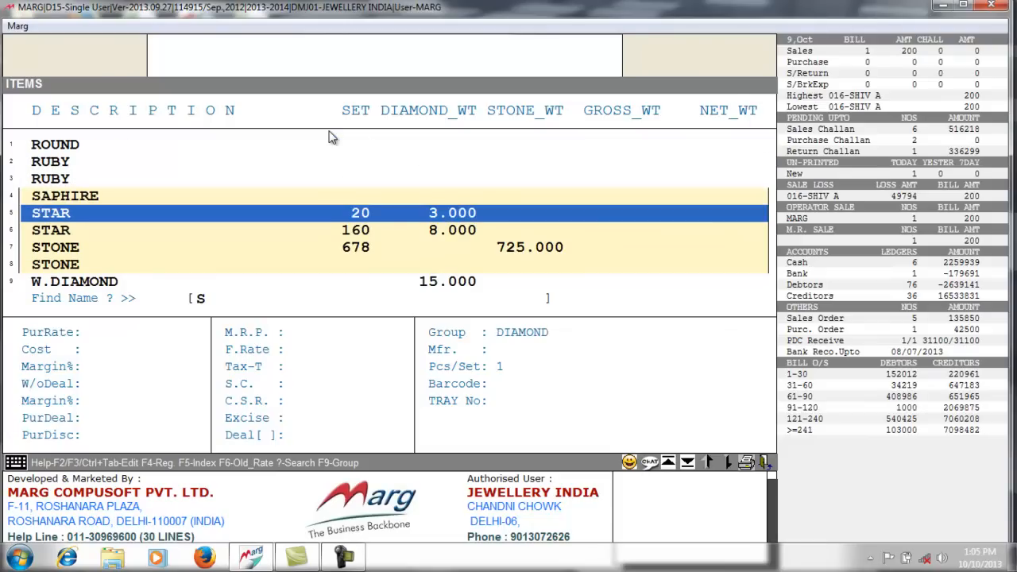
key(Return)
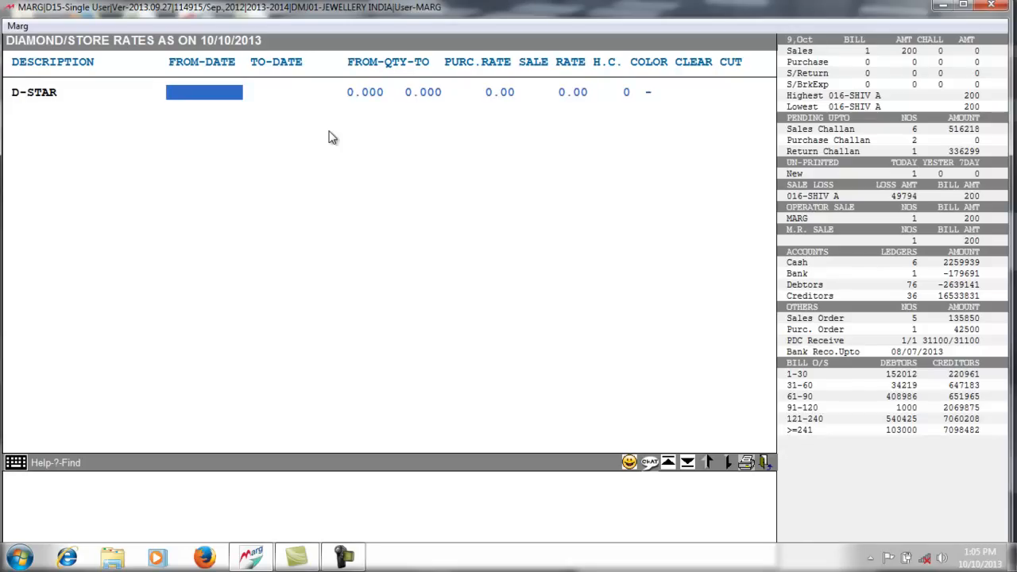
- Enter the rate period from 01/10/2013 to 15/10/2021 with an upper quantity of 10
text(01102013)
key(Return)
text(15)
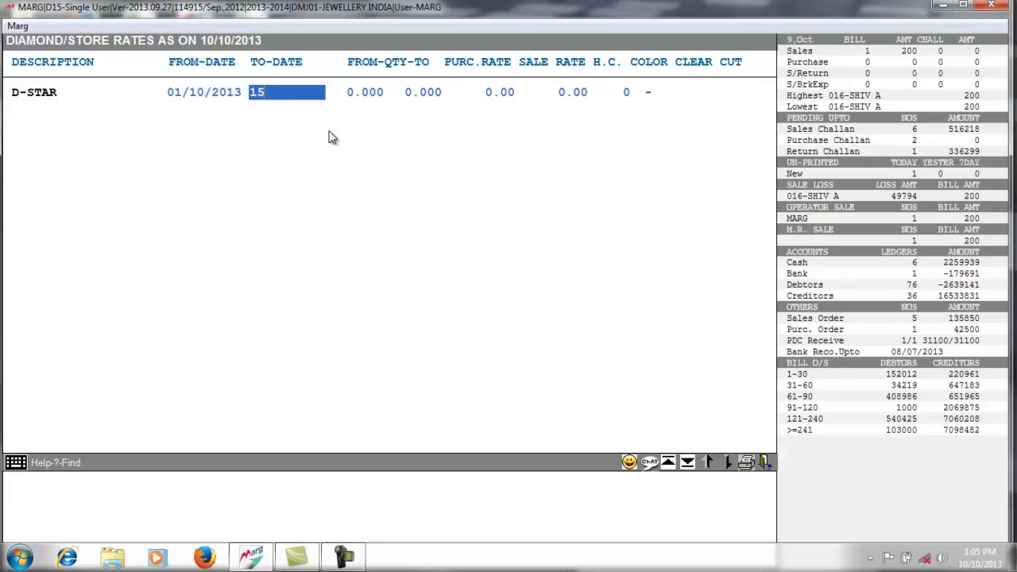
text(1012013)
key(Return)
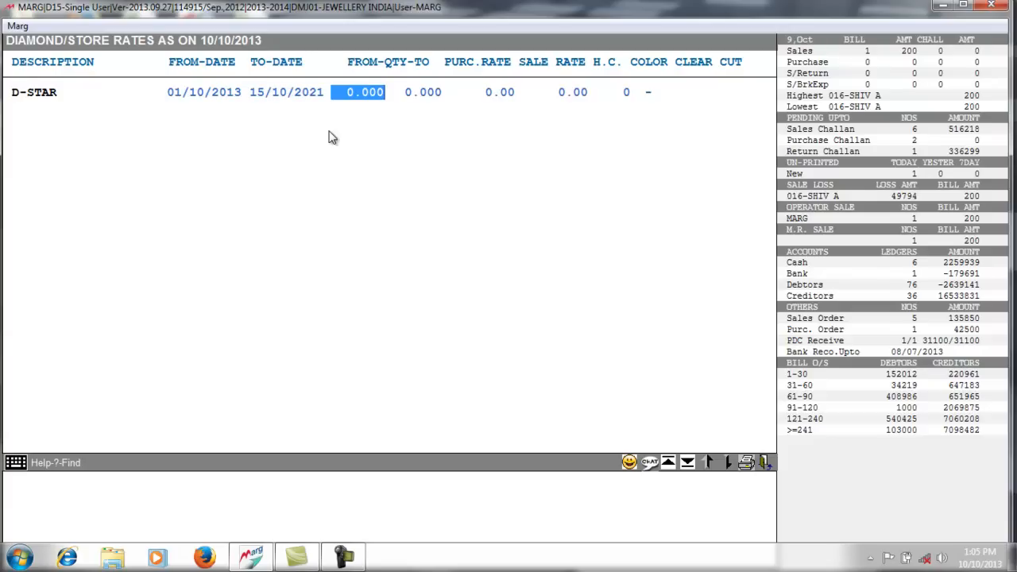
key(Return)
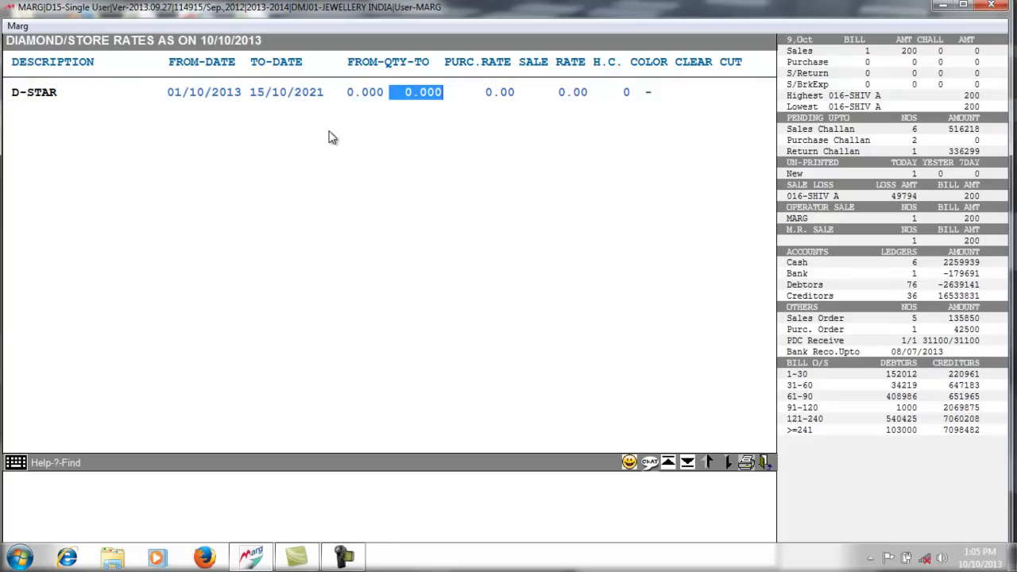
text(10 .)
key(Return)
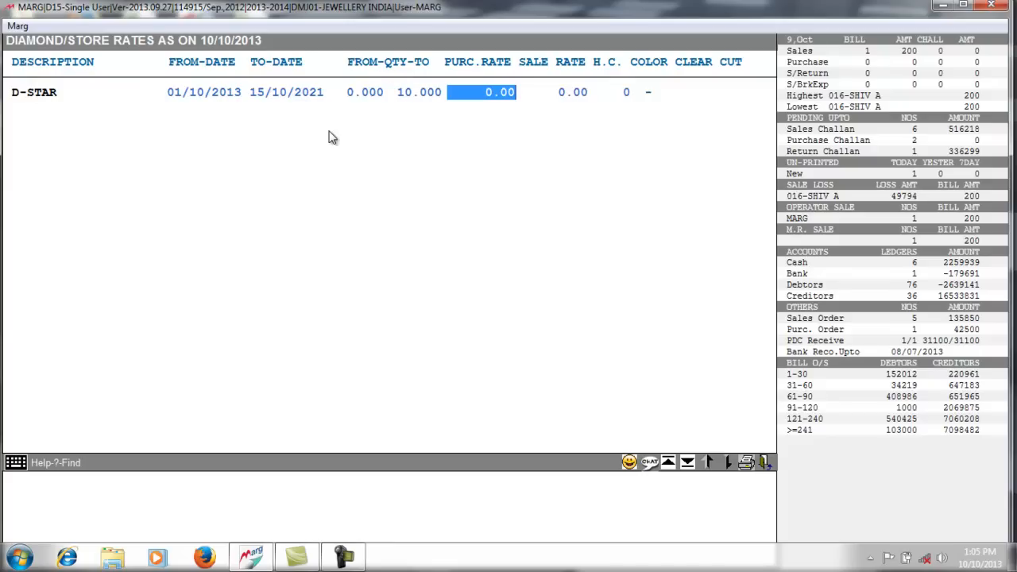
- Set purchase rate 12000 and sale rate 18000, leaving H.C. at 0
text(12)
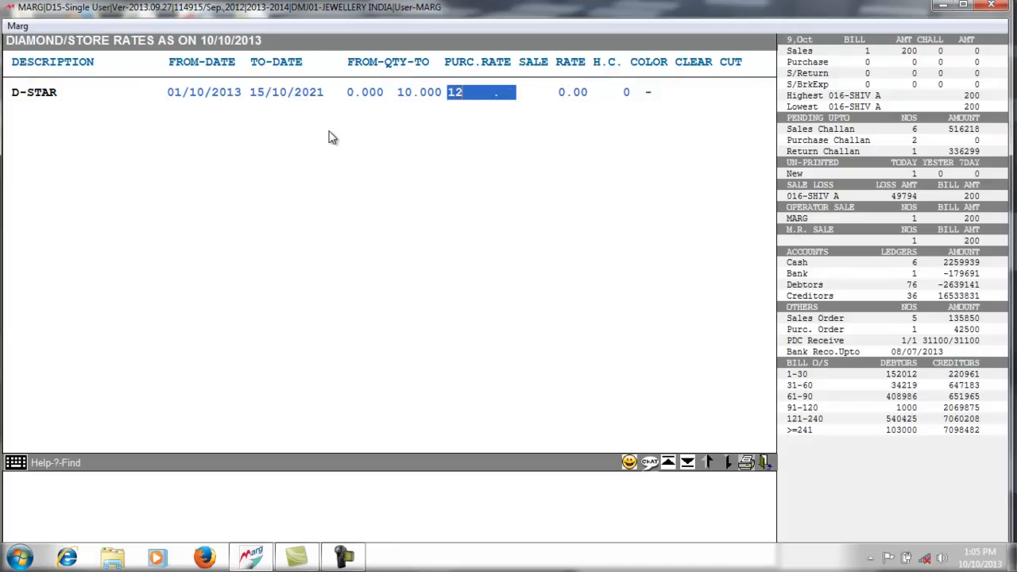
text(000)
key(Return)
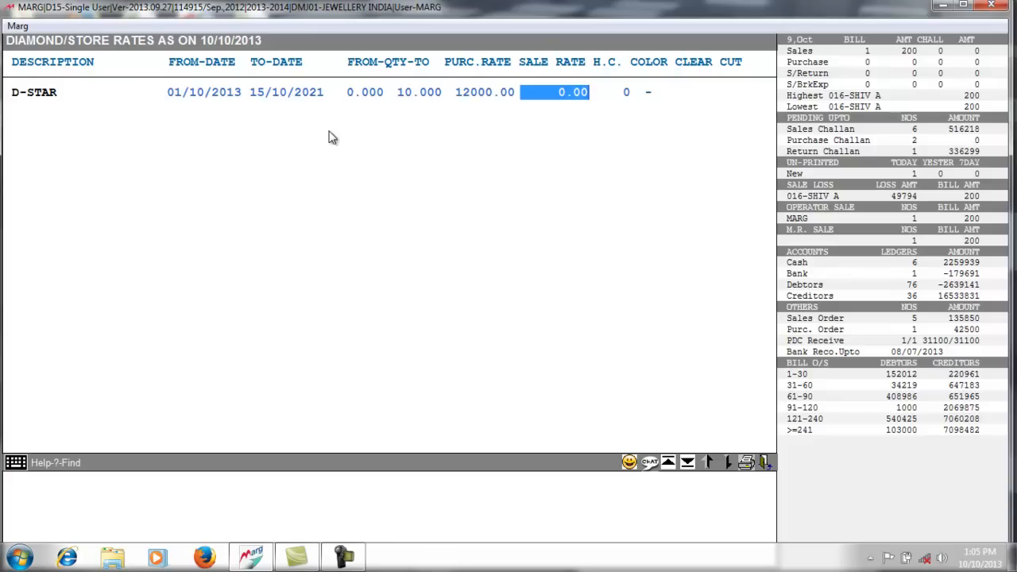
text(18000 .)
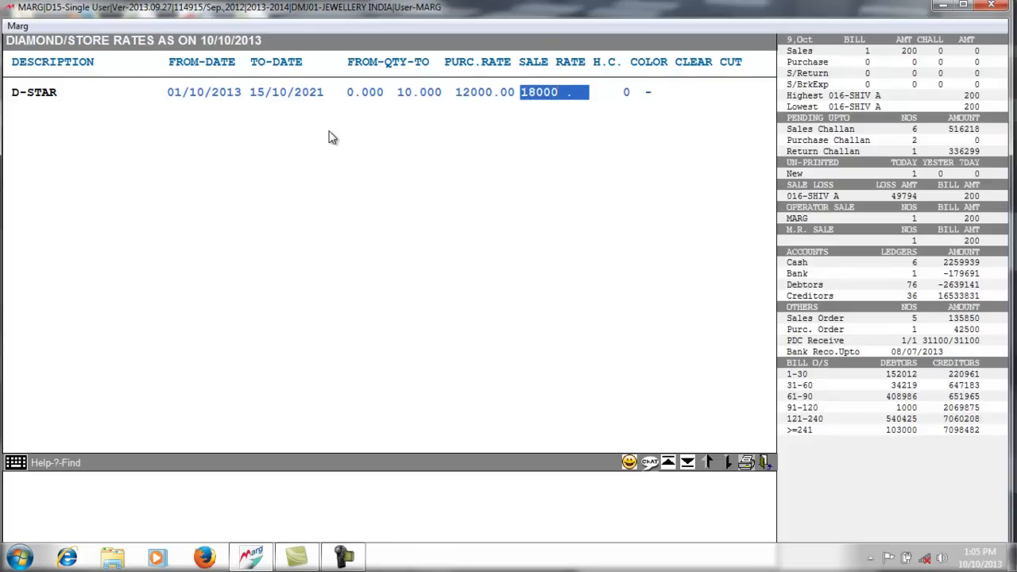
key(Return)
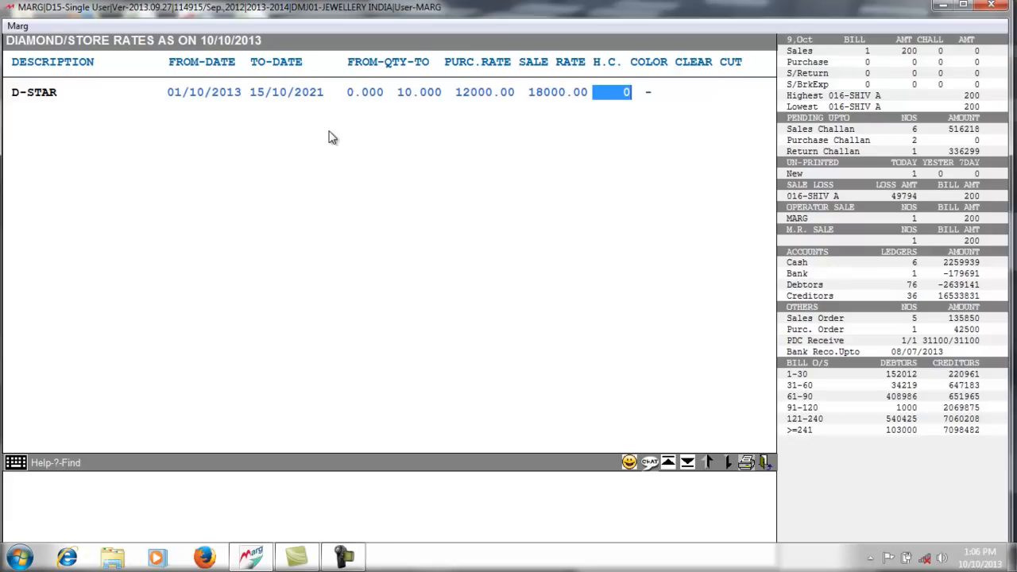
key(Return)
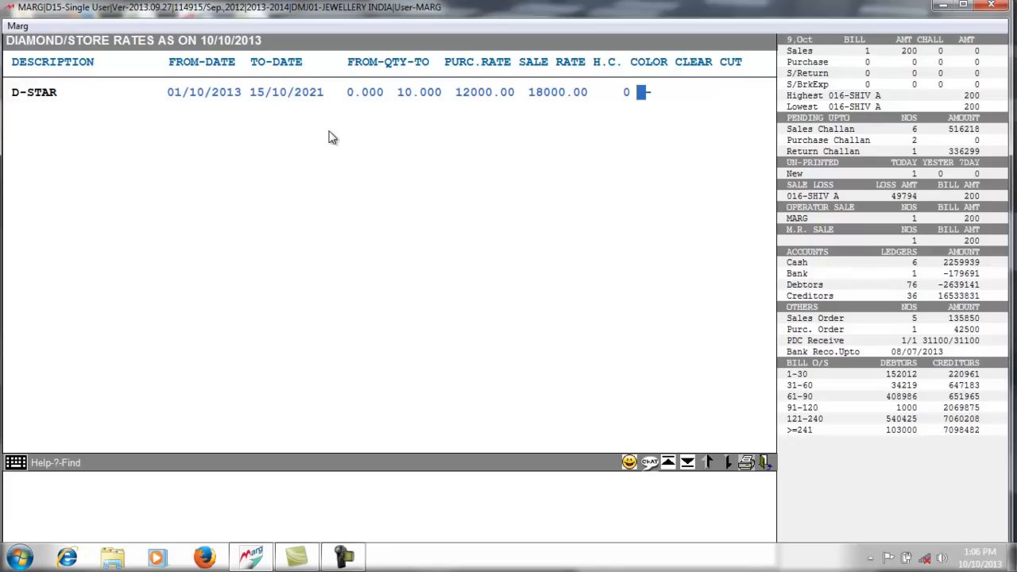
- Set colour range D-E and clarity VSI, then save the D-STAR rate row
text(D)
key(Return)
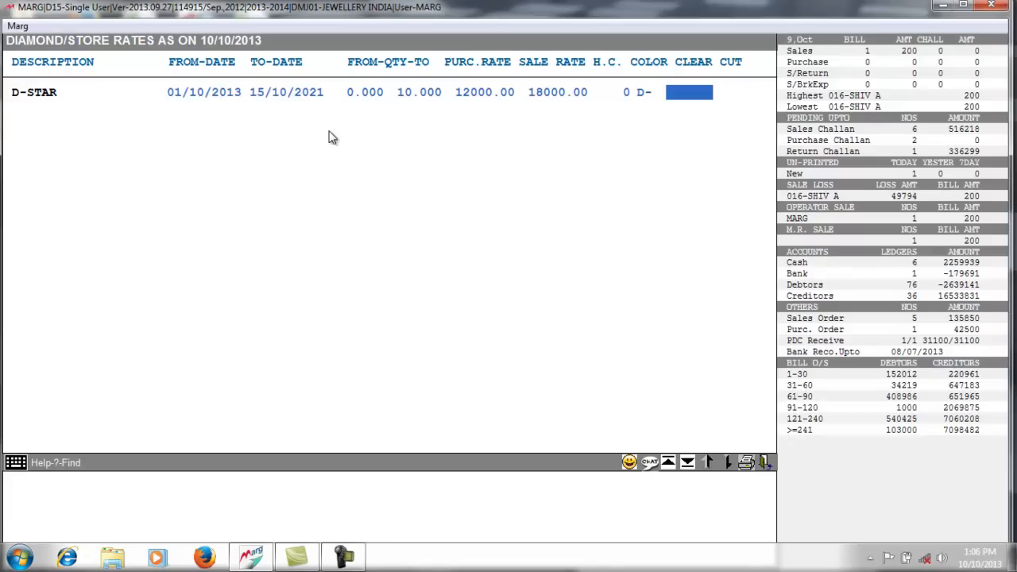
key(Up)
text(E)
key(Return)
text(VSI)
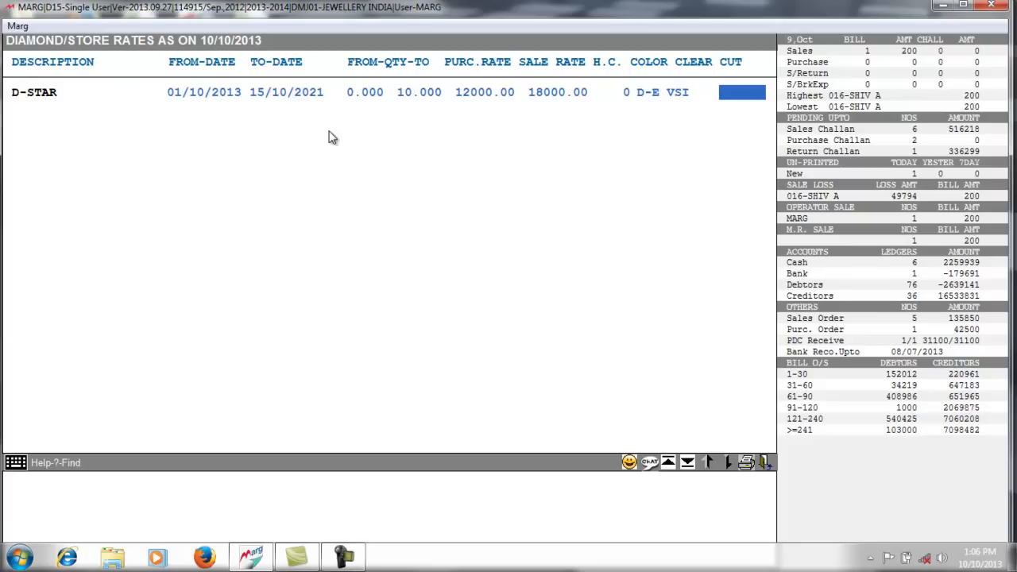
key(Return)
- Quit the rates screen and close the items list to the main screen
key(Escape)
key(Right)
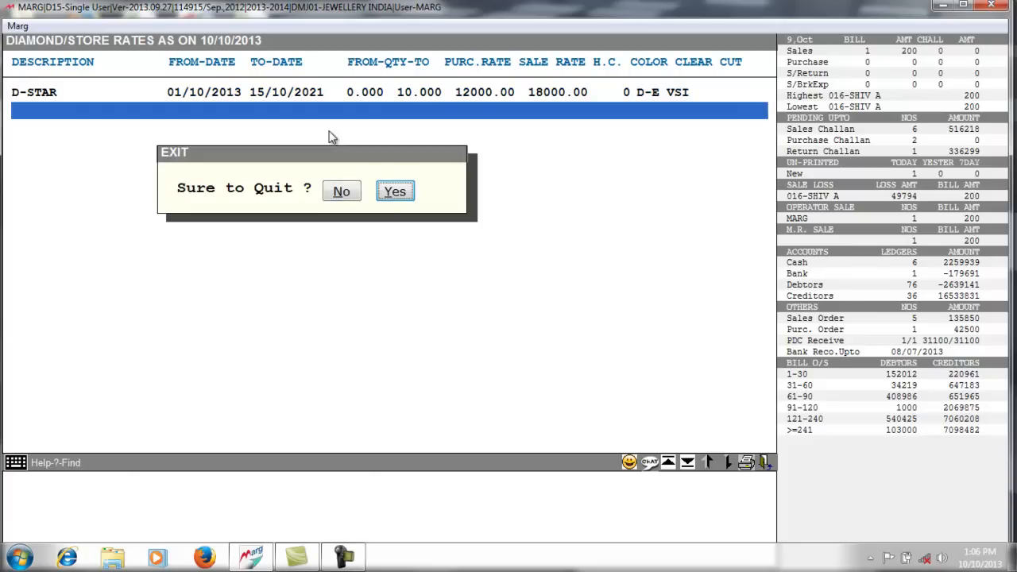
key(Return)
key(Escape)
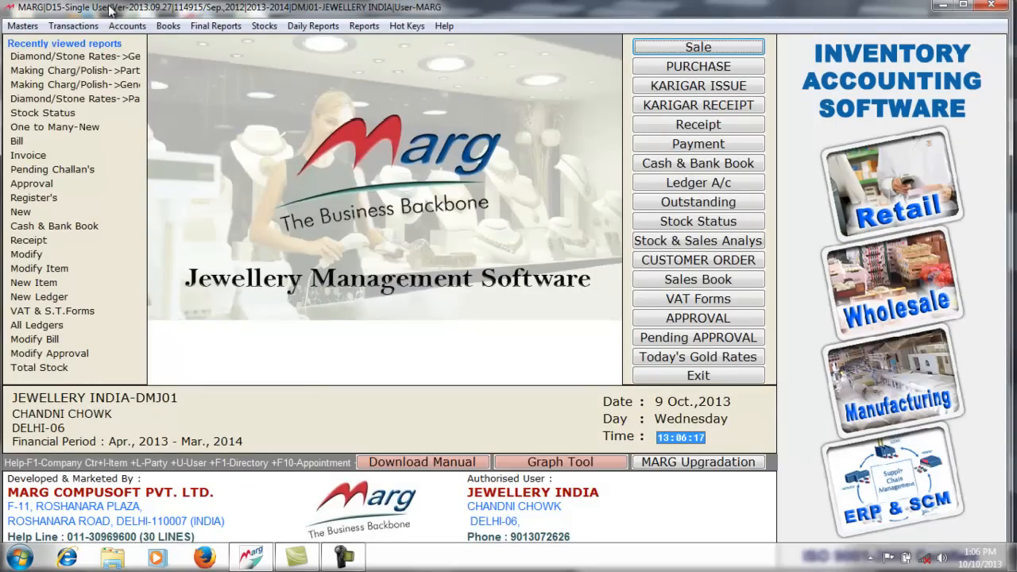
- Open party-wise Diamond/Stone rates, choose the party, and open POINTER by searching 'PO'
click(32, 31)
mouse_move(155, 95)
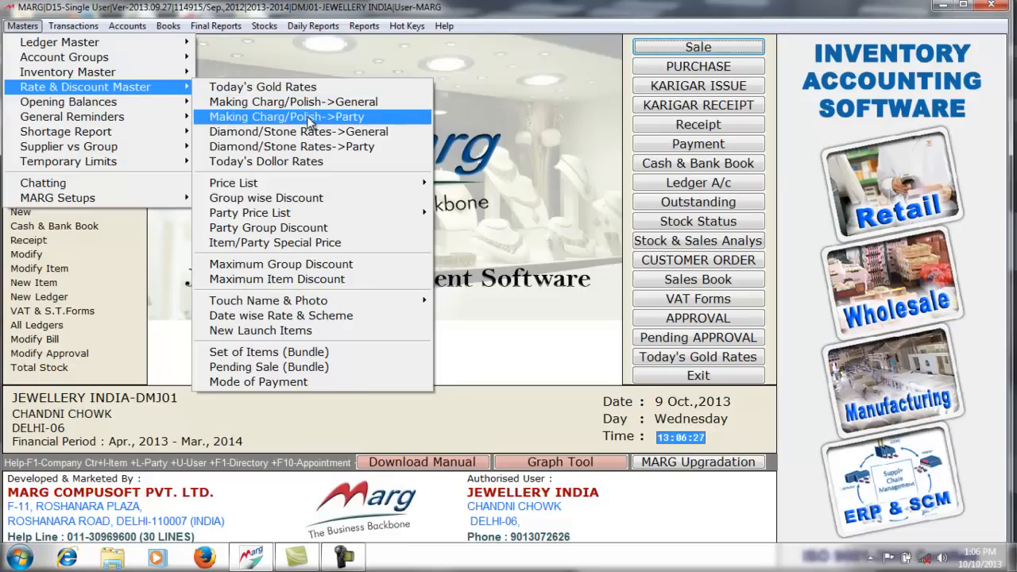
click(337, 154)
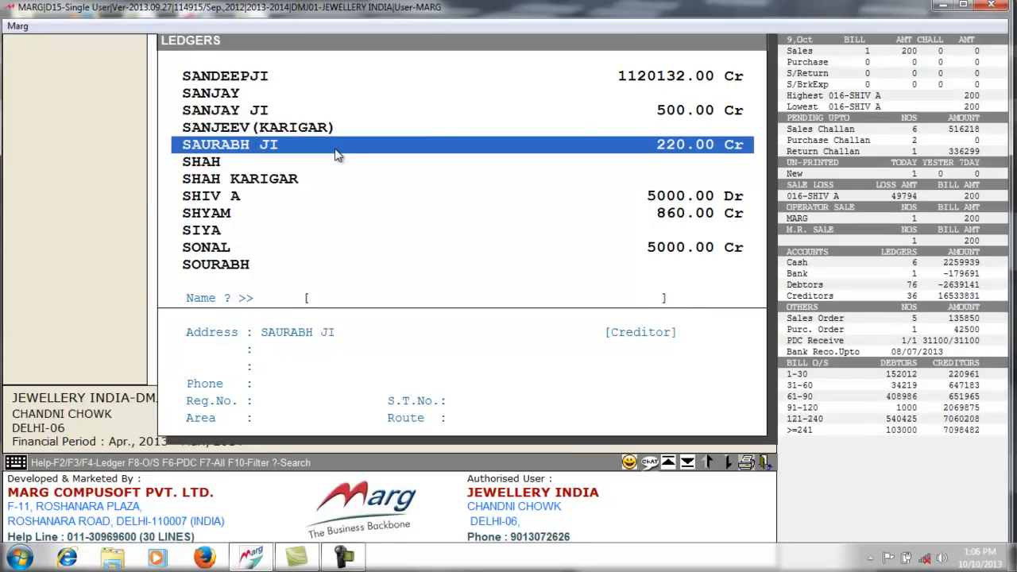
click(337, 145)
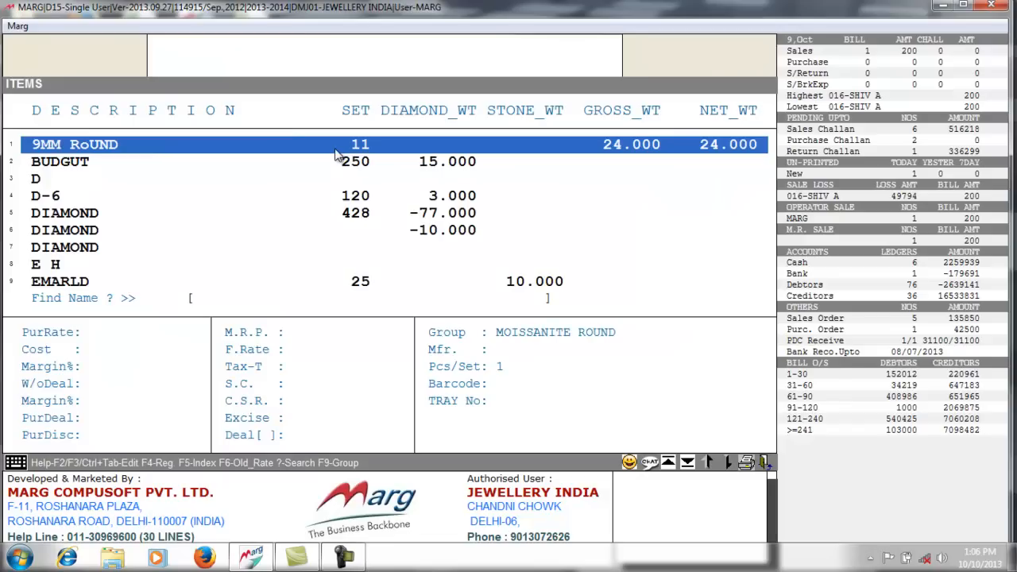
key(Down)
key(Down)
key(Down)
key(Down)
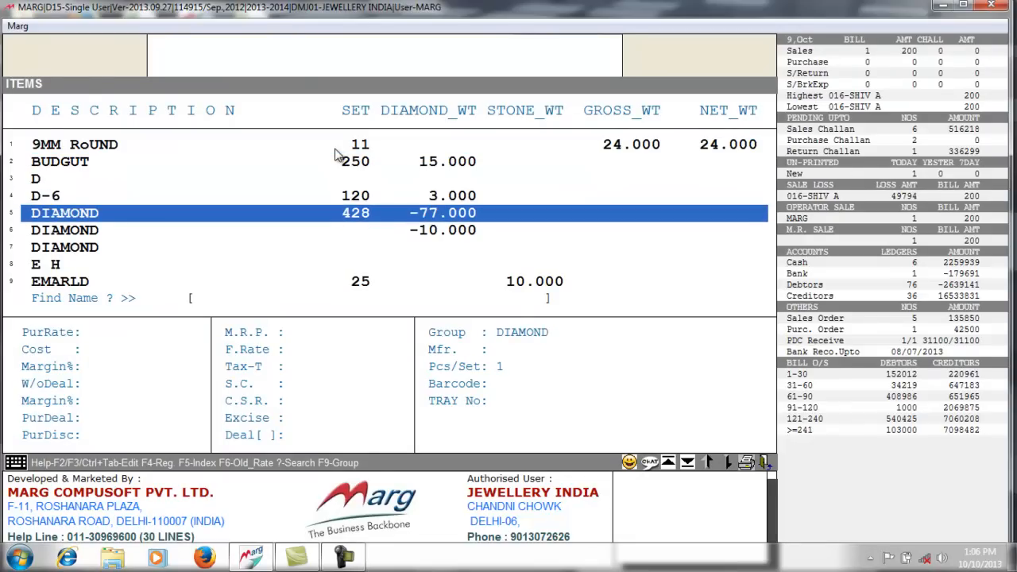
text(M)
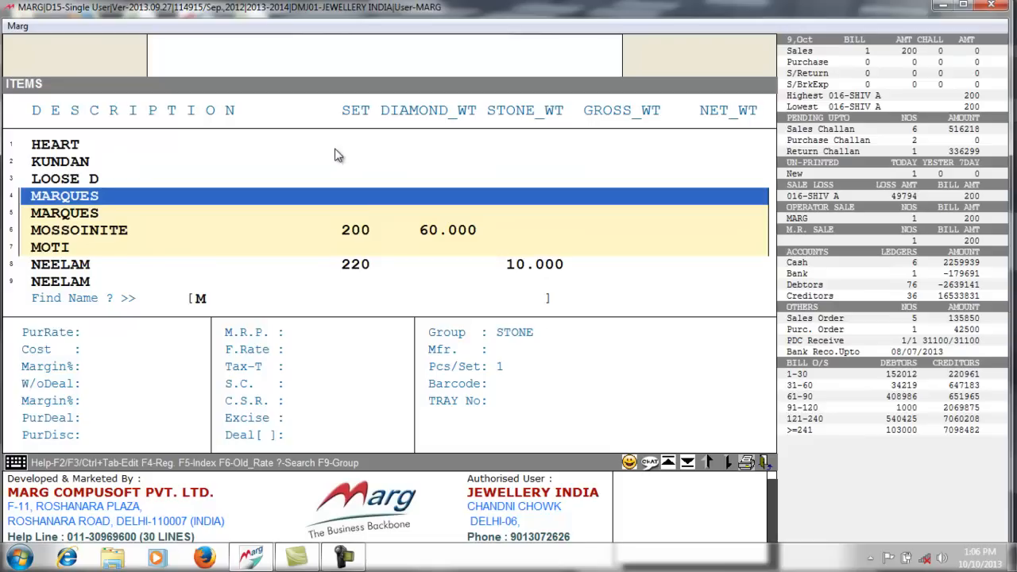
text(P)
key(BackSpace)
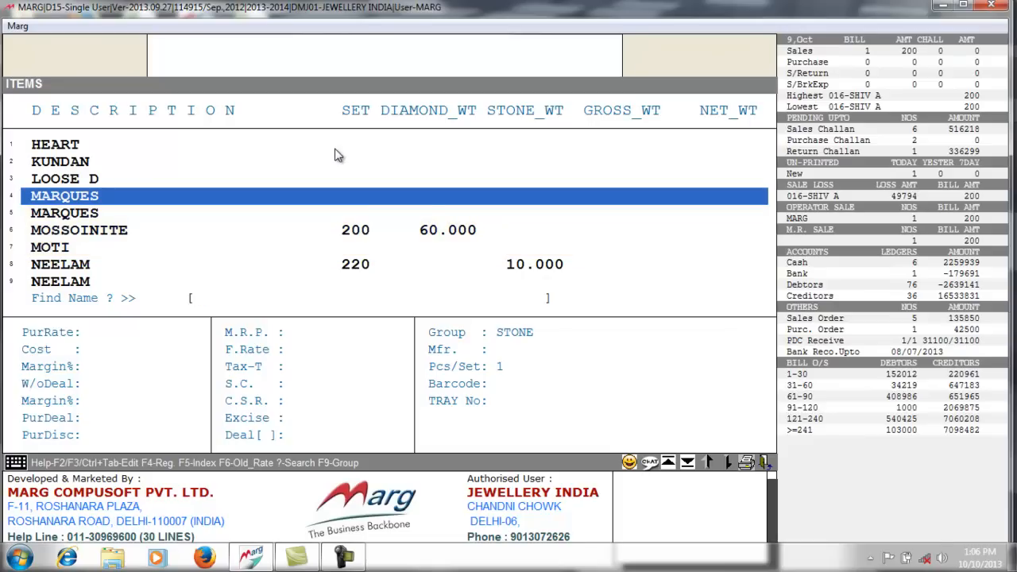
text(PO)
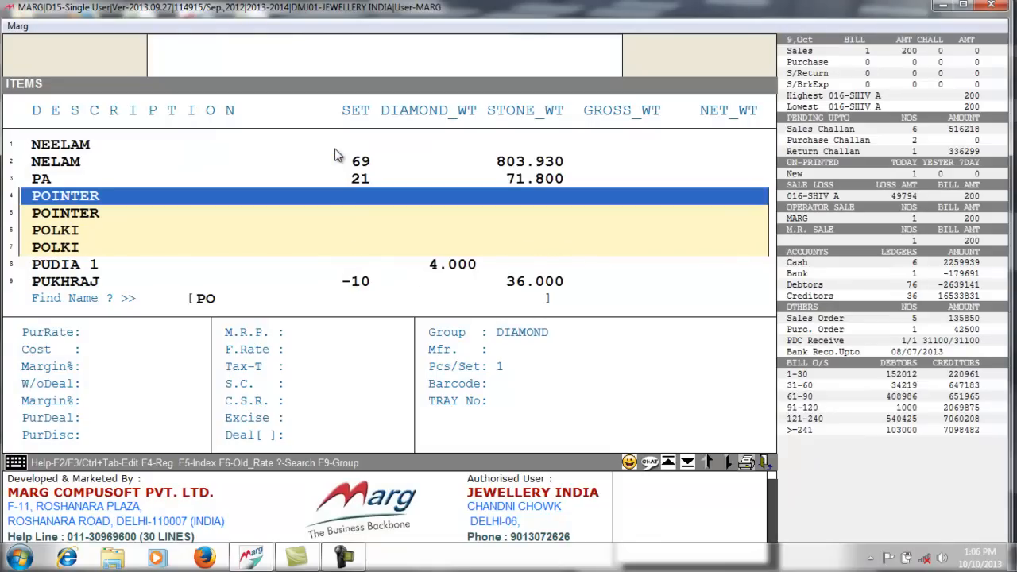
key(Return)
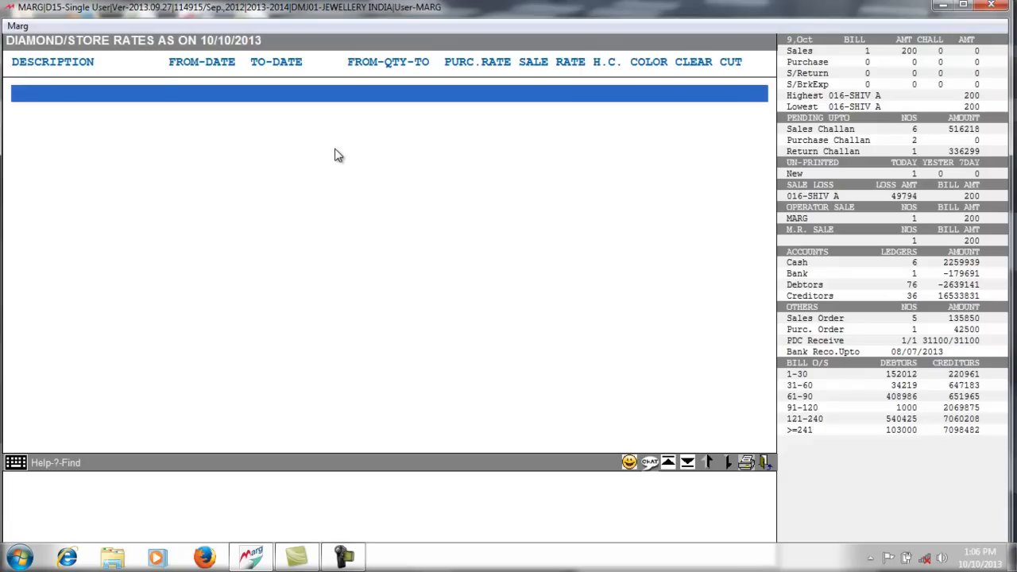
- Enter purchase rate 10000 and sale rate 16000 and save the D-POINTER row
key(Return)
key(Return)
key(Return)
key(Return)
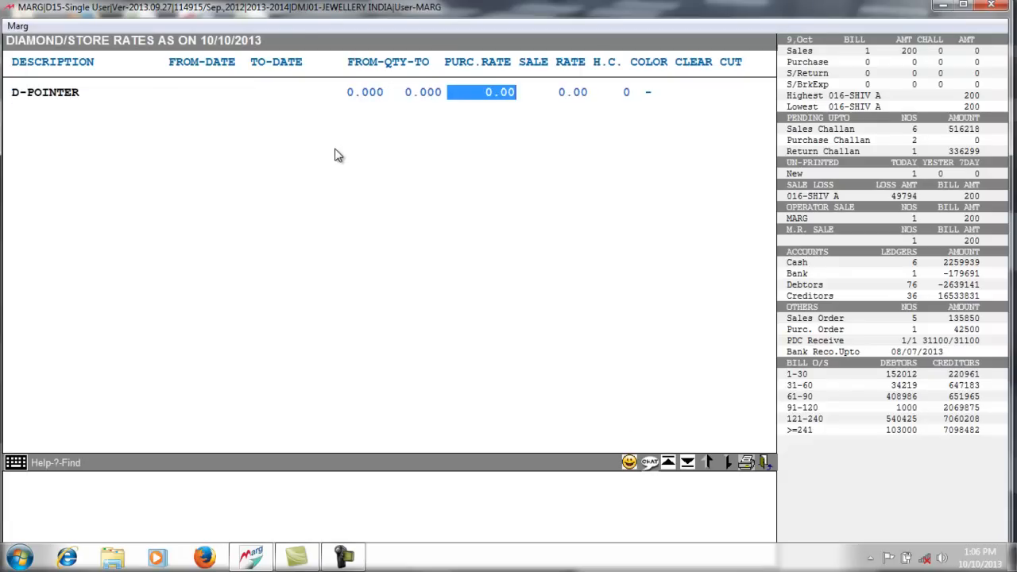
text(10000 .)
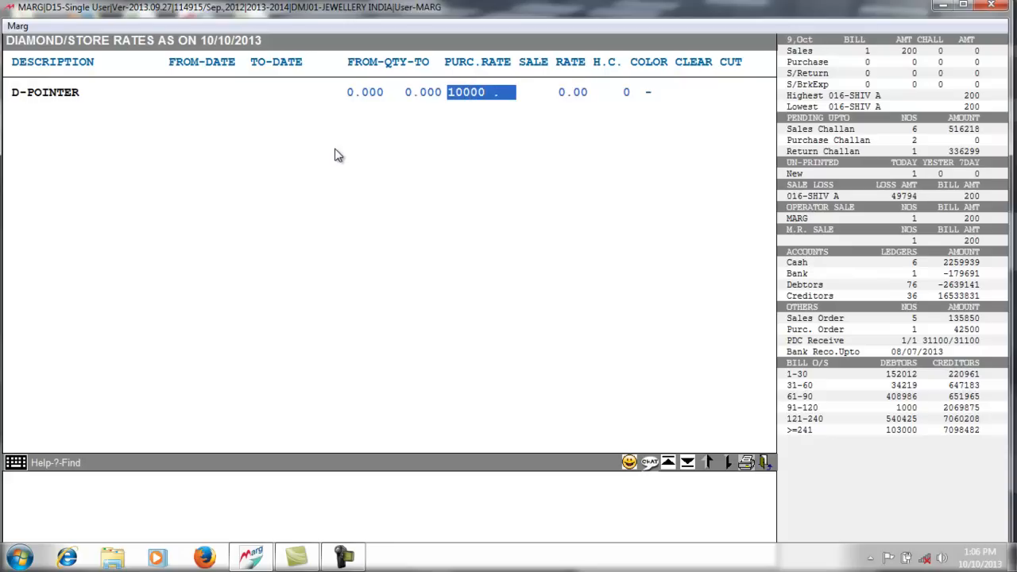
key(Return)
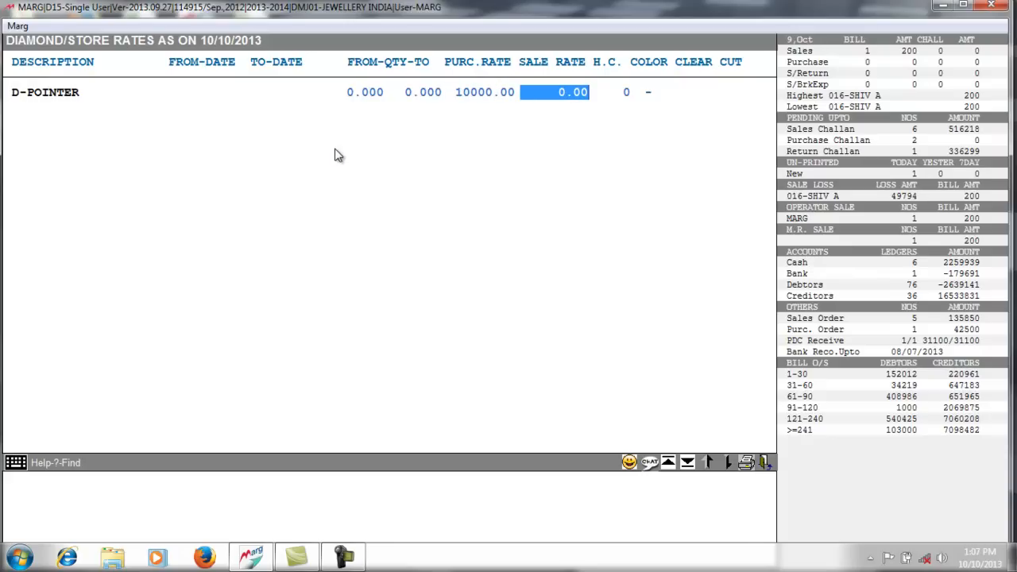
text(1600 .)
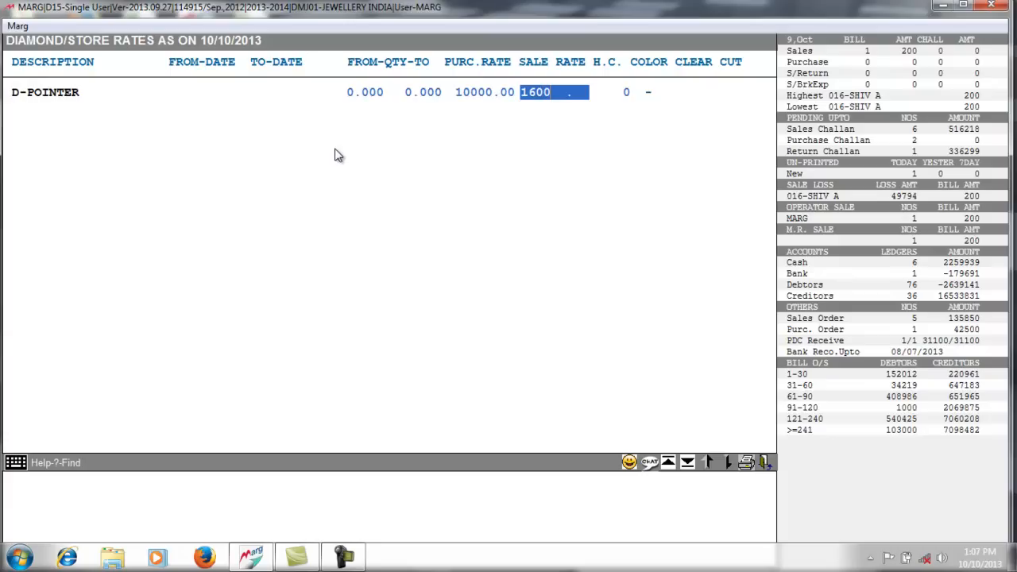
text(0)
key(Return)
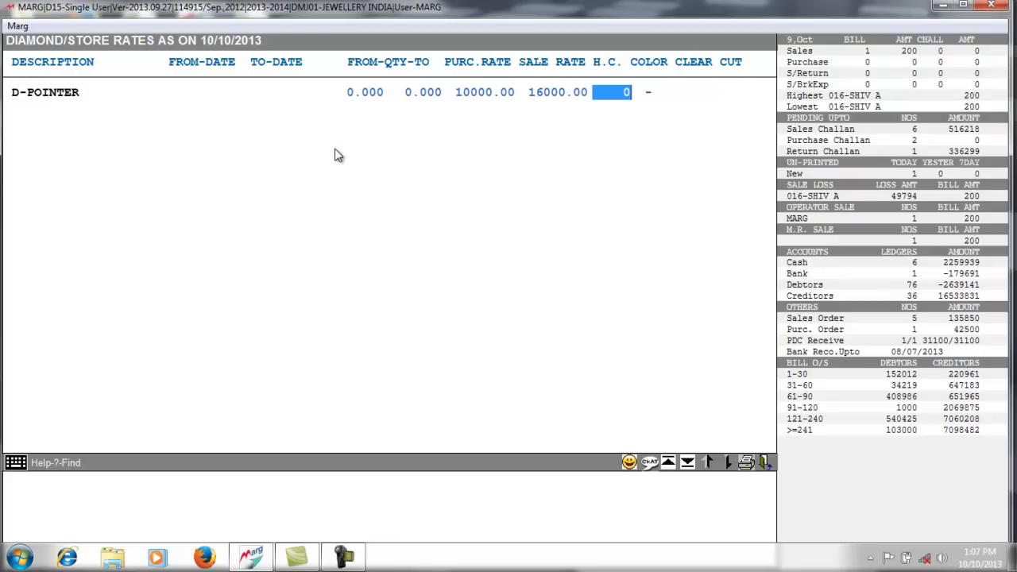
key(Return)
key(Return)
key(Return)
key(Return)
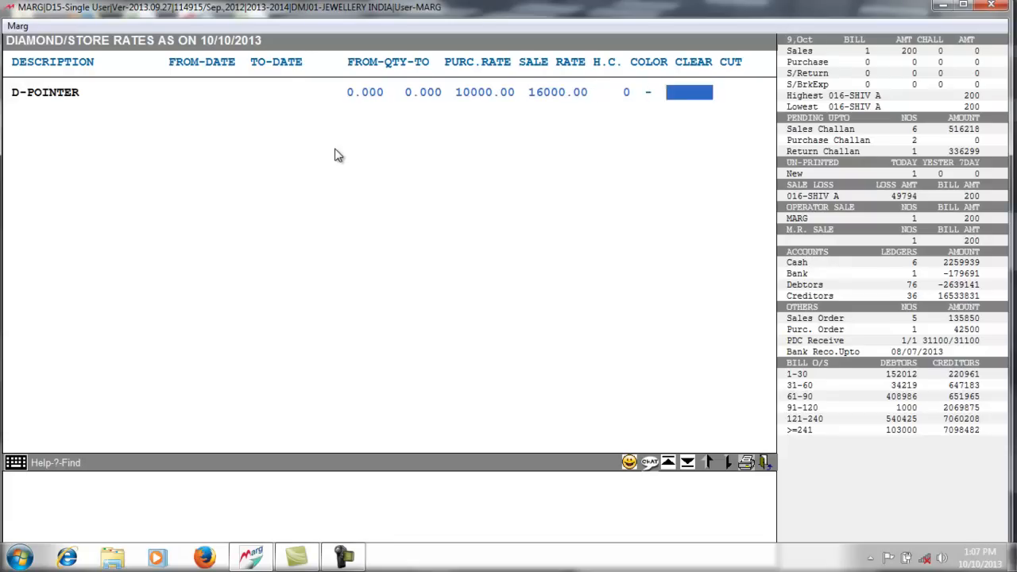
- Confirm quitting the rates screen and back out to the main screen
key(Escape)
key(Right)
key(Return)
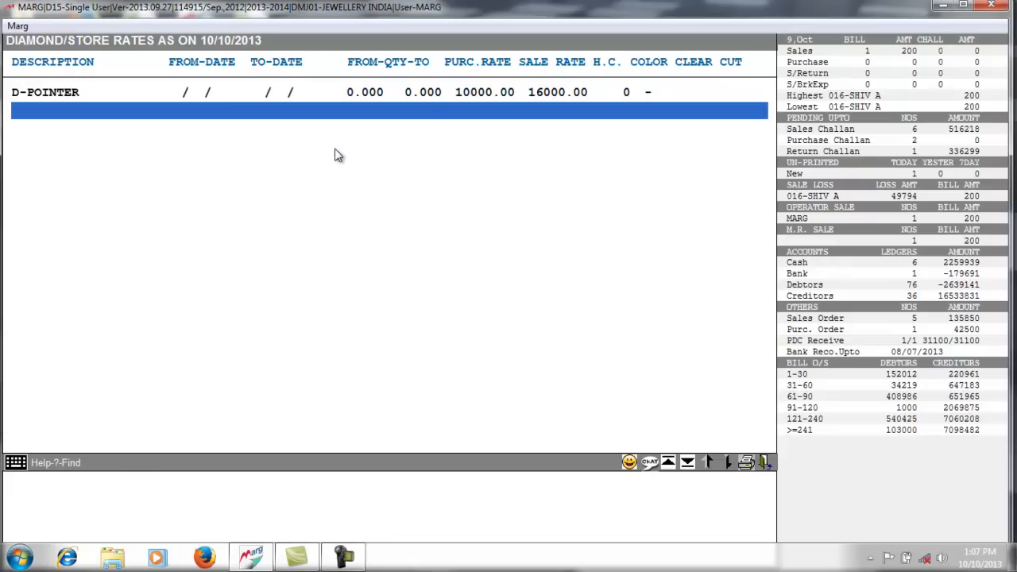
key(Escape)
key(Escape)
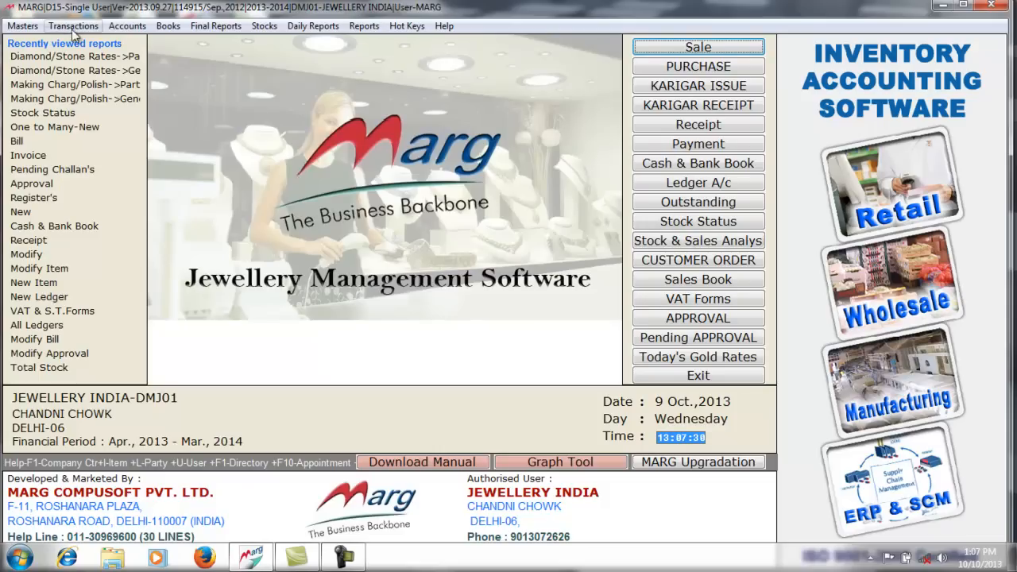
- Open the Masters menu to show the Rate & Discount Master submenu
click(34, 30)
mouse_move(175, 94)
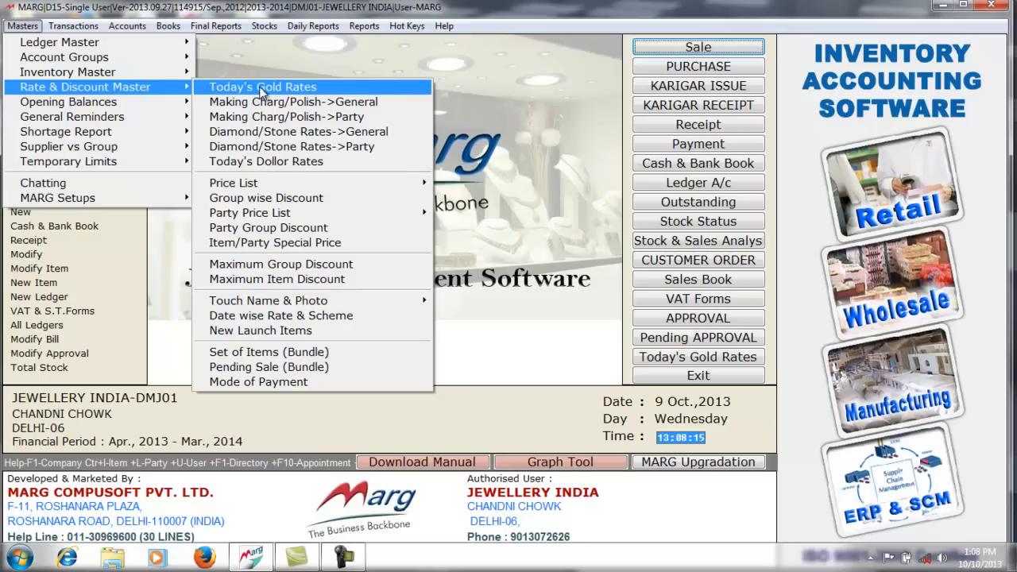
- Open today's gold rates and set the 22 CT. sales gold rate to 3100
click(264, 93)
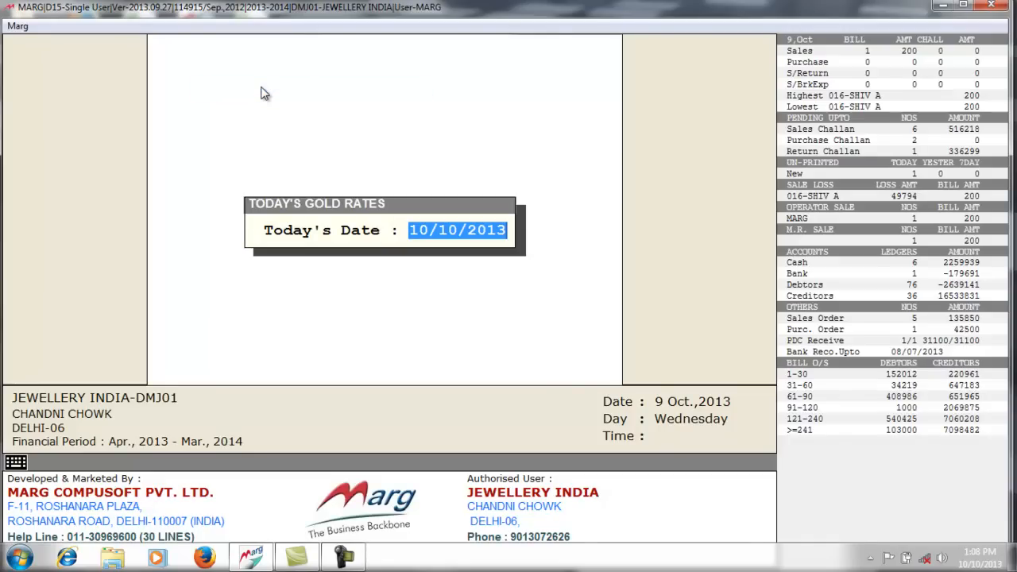
key(Return)
key(Down)
key(Down)
key(Down)
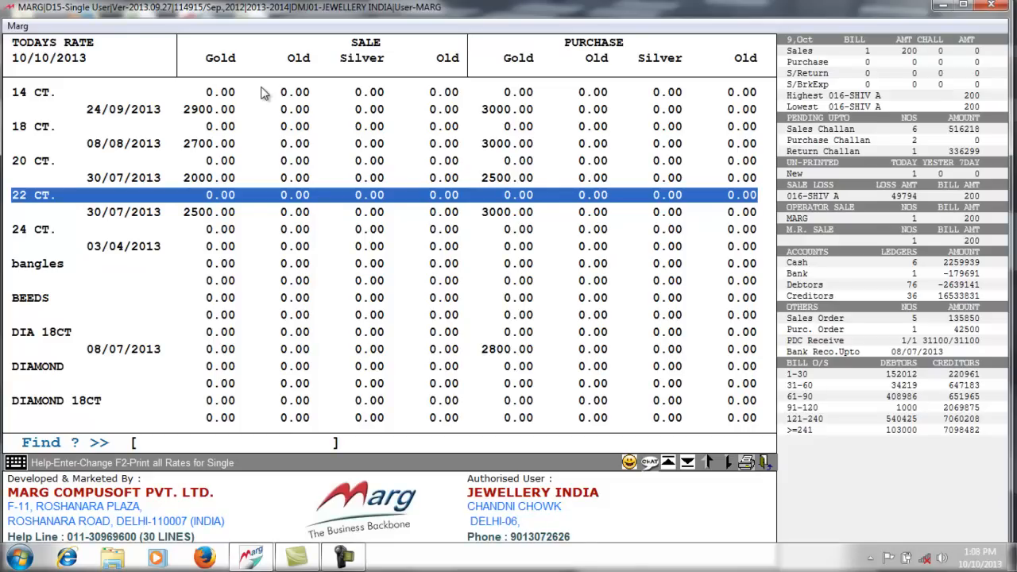
key(Return)
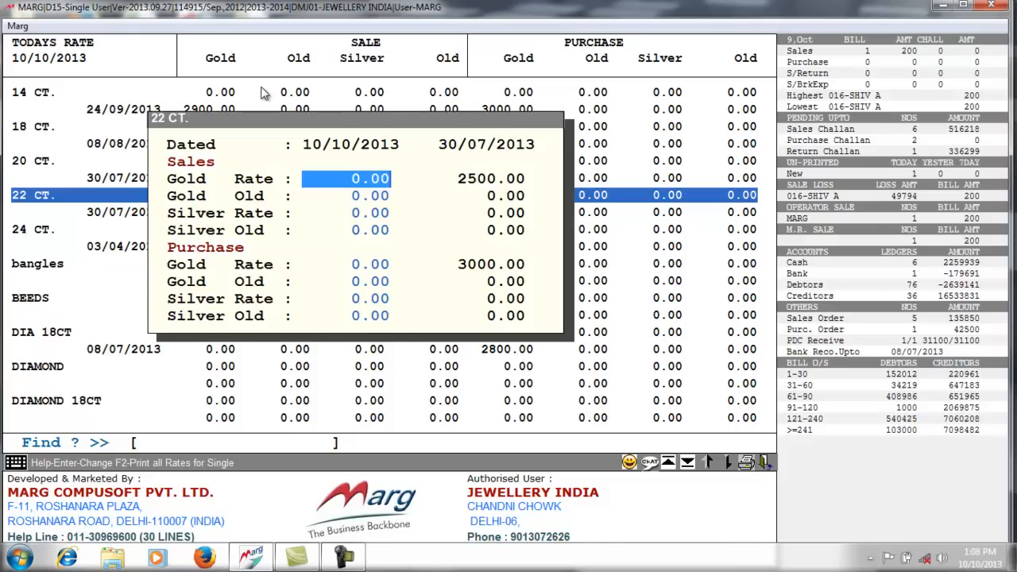
text(3100 .)
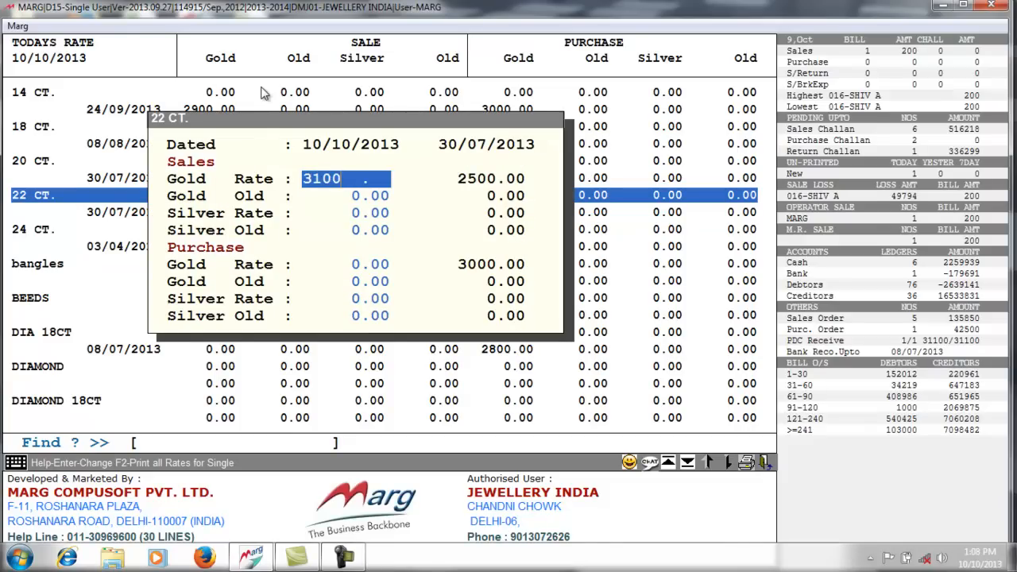
key(Return)
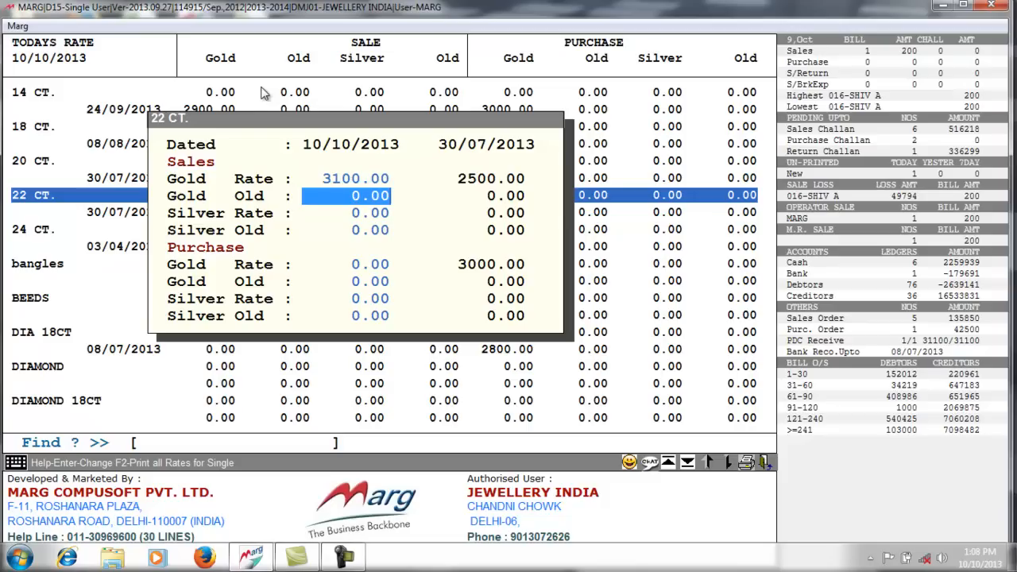
- Step through the remaining silver and purchase rate fields, save, and exit to the main screen
key(Return)
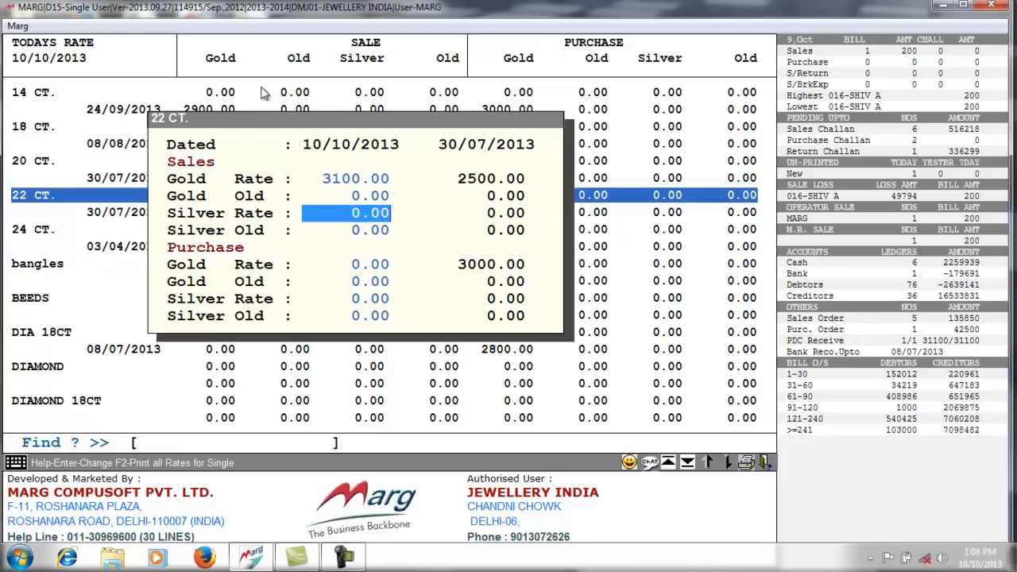
key(Return)
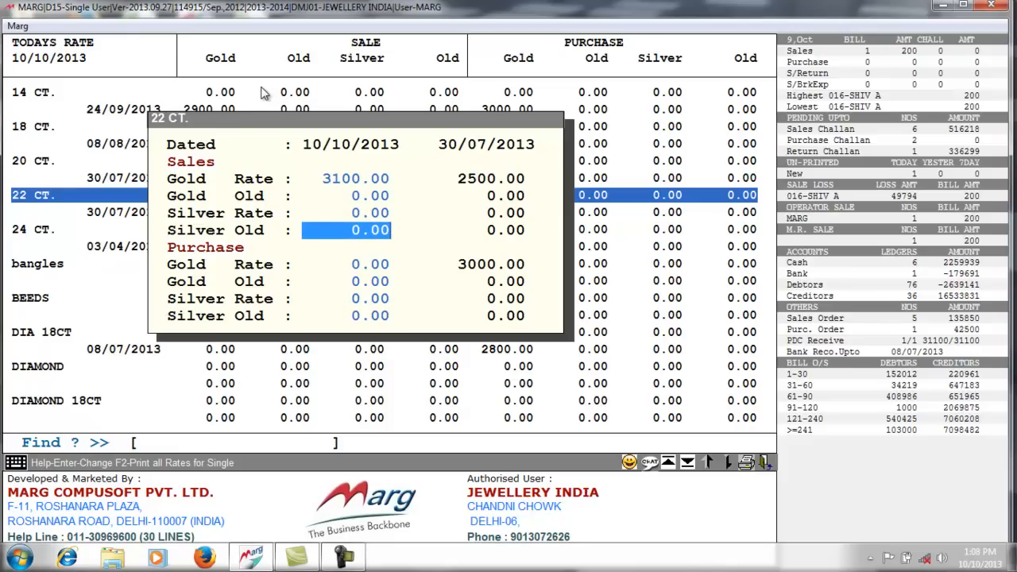
key(Up)
key(Up)
key(Up)
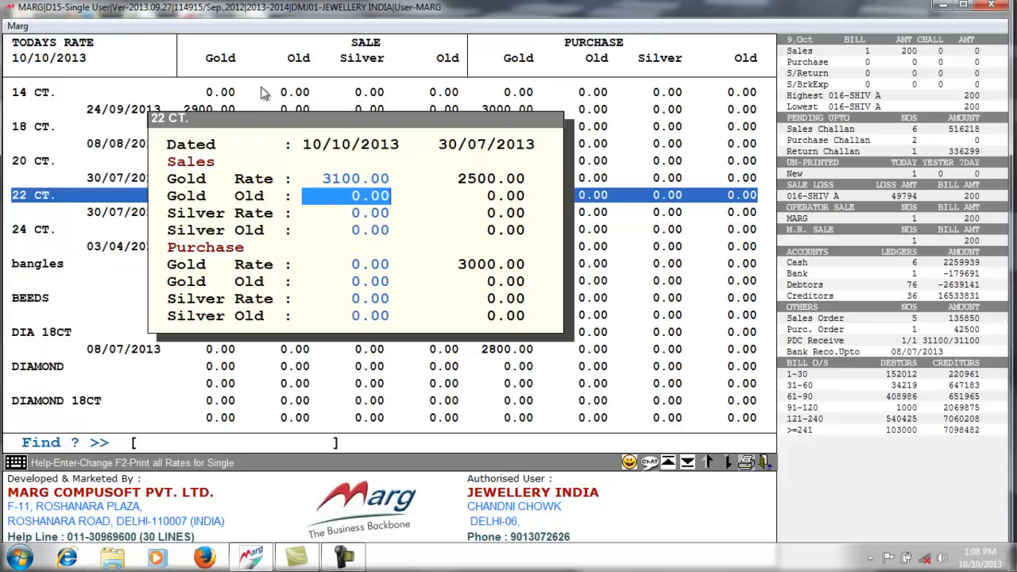
key(Return)
key(Return)
key(Return)
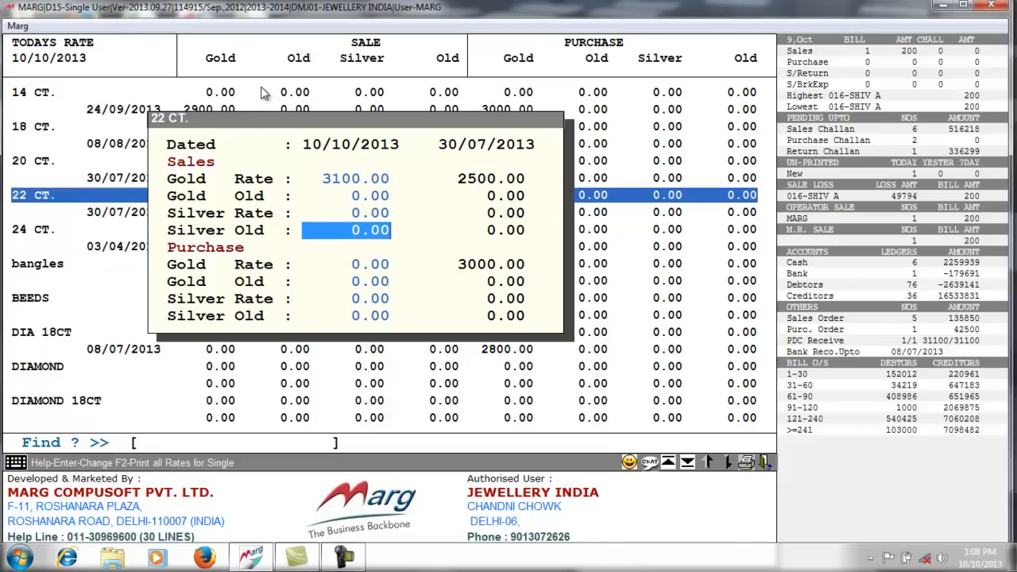
key(Return)
key(Return)
key(Up)
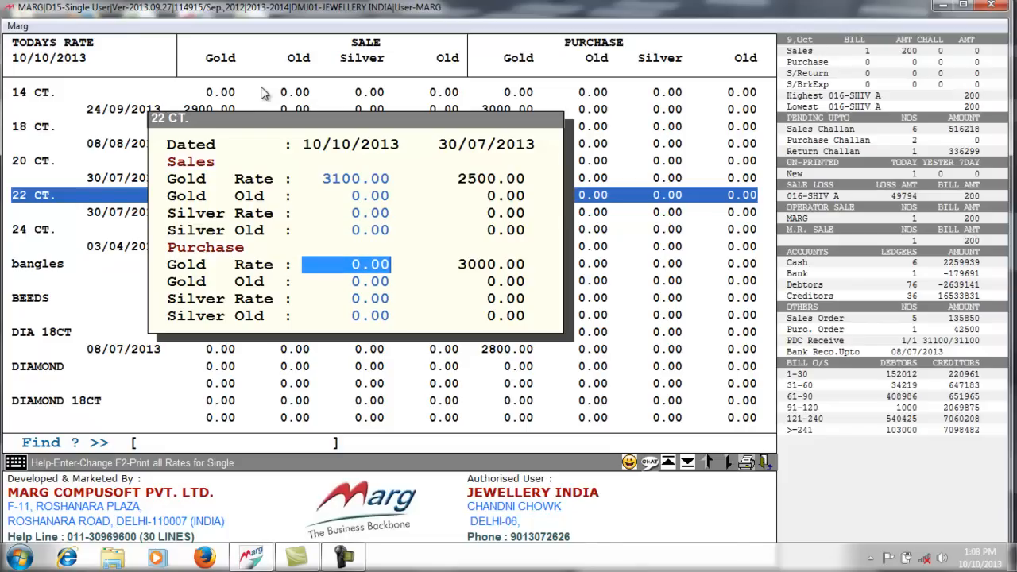
key(Return)
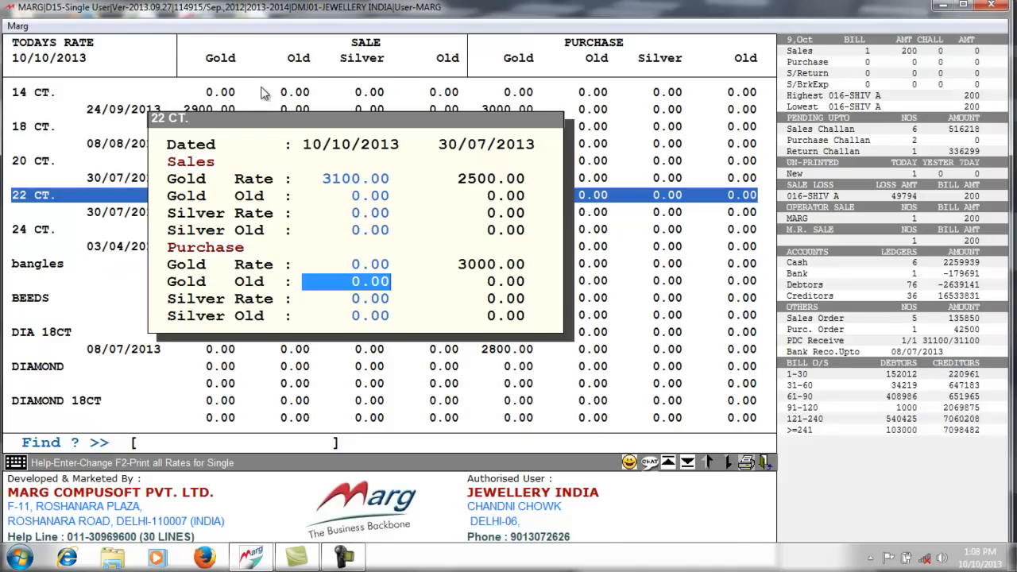
key(Return)
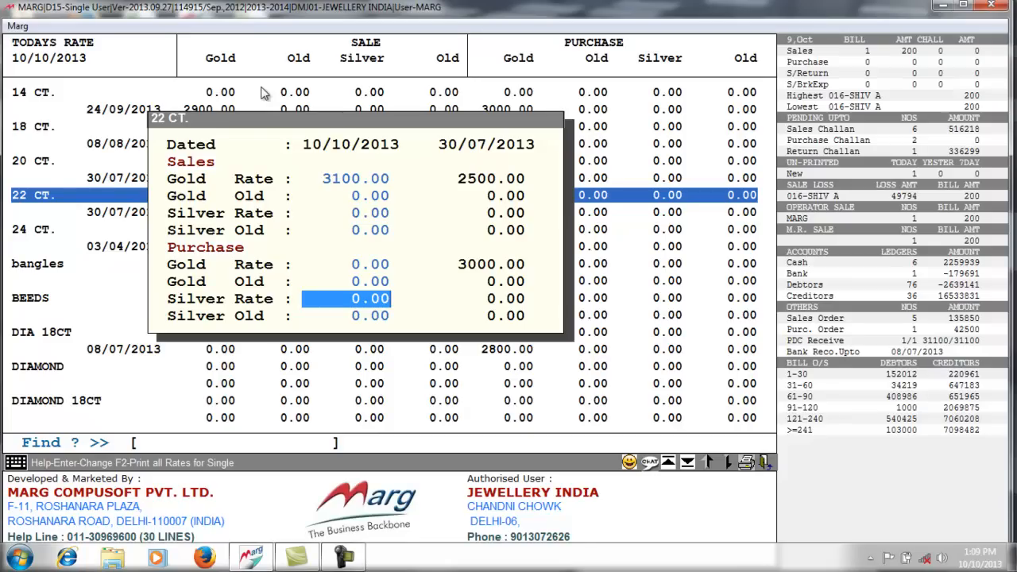
key(Return)
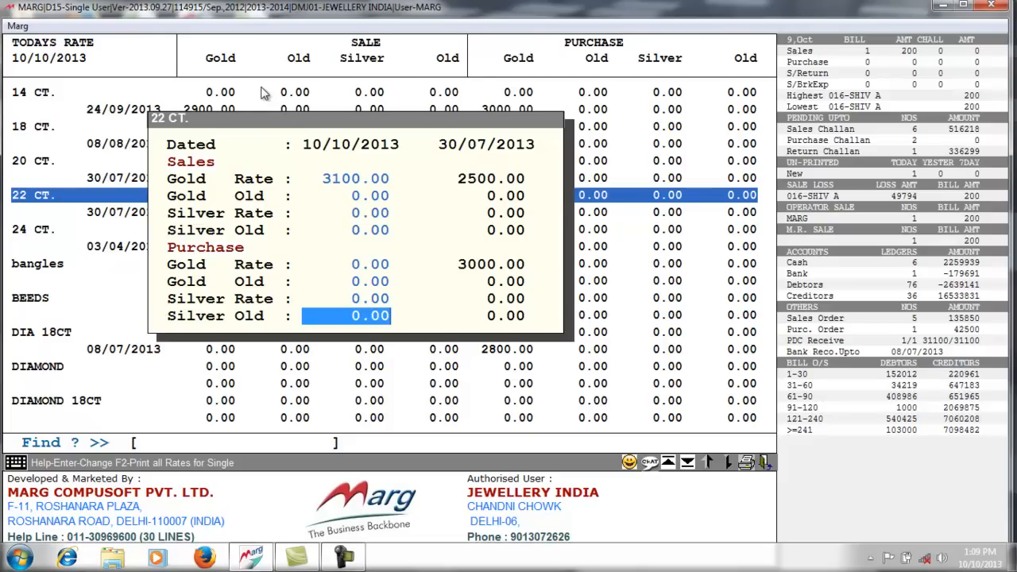
key(Return)
key(Escape)
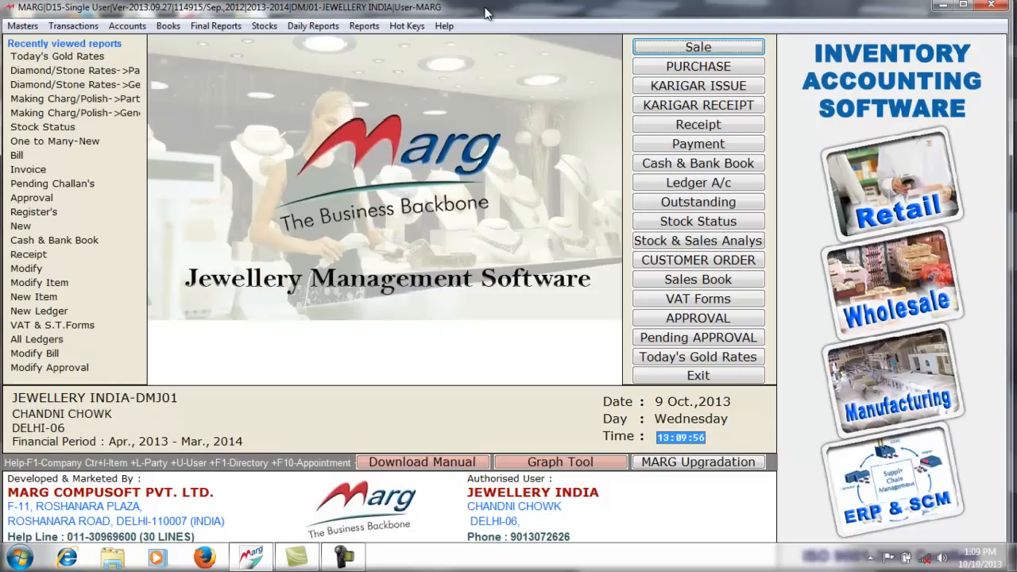
- Open the Hot Keys menu of quick-access utilities
click(402, 29)
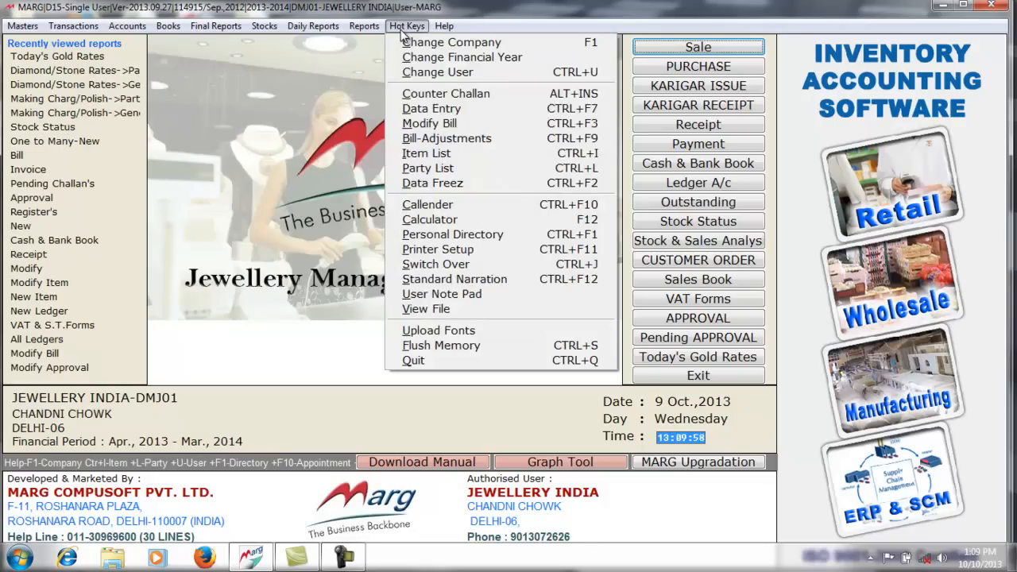
- Open the Marg Calendar and review the existing 19 October appointment
click(479, 208)
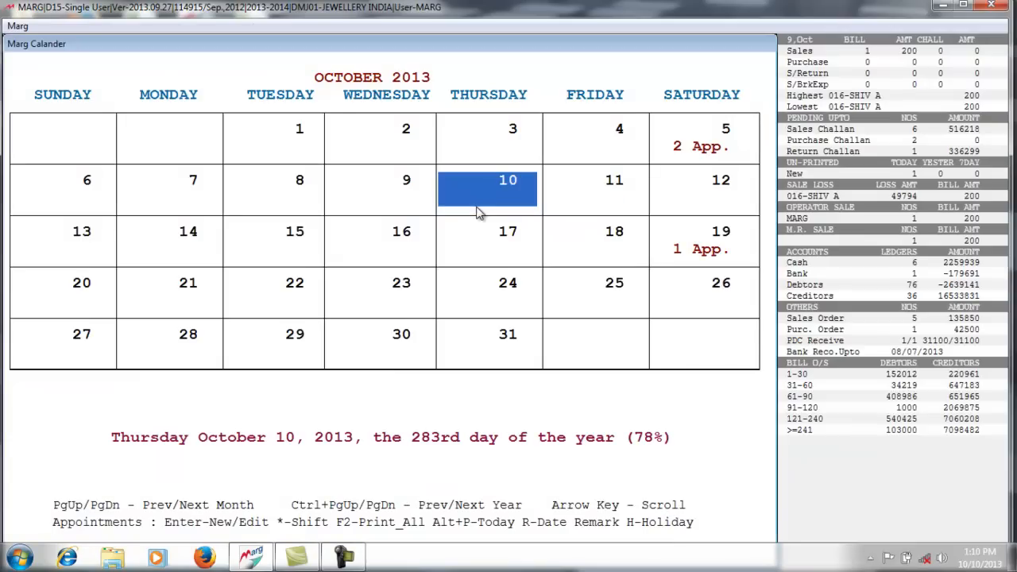
key(Down)
key(Down)
key(Up)
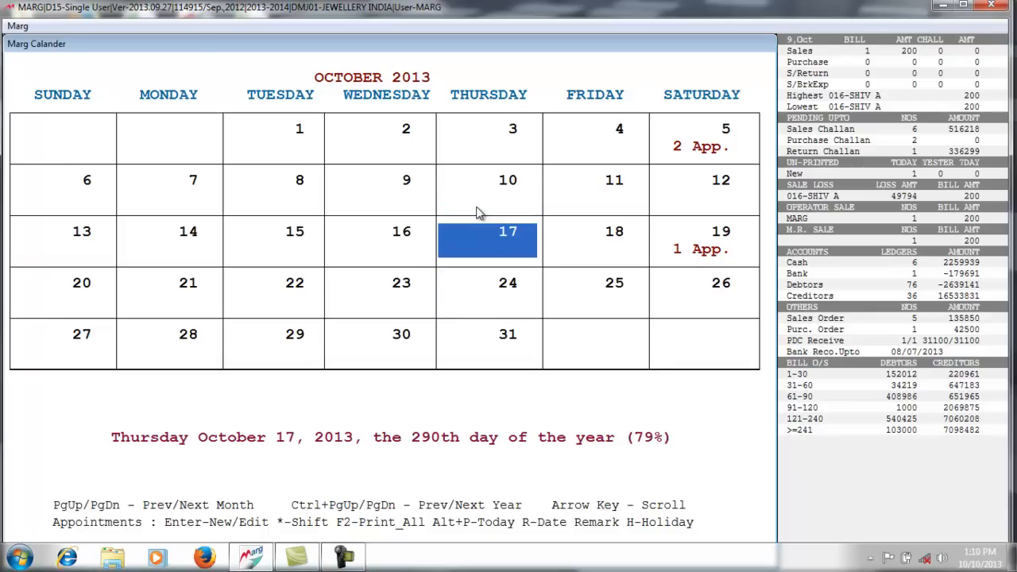
key(Up)
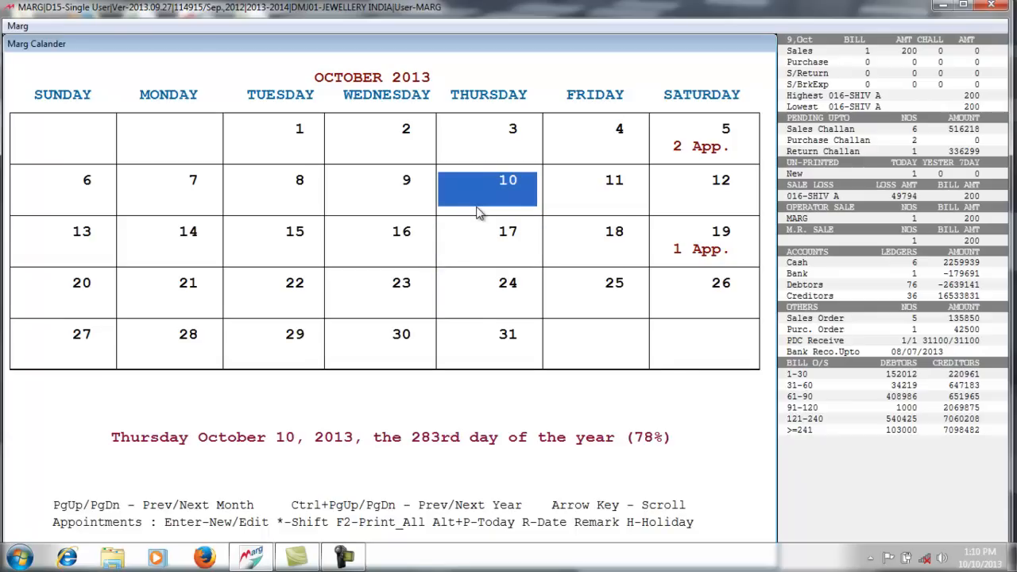
key(Right)
key(Right)
key(Down)
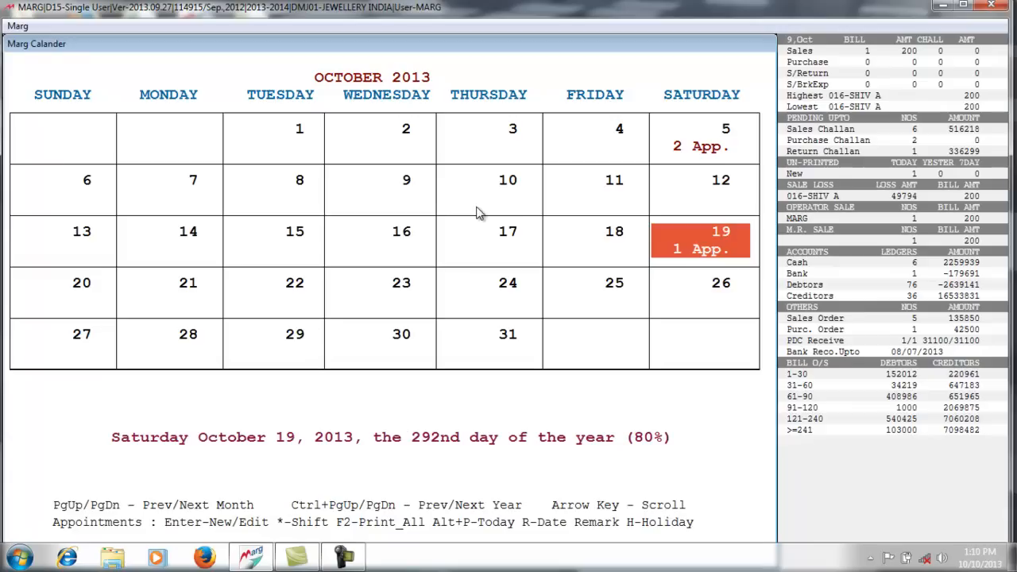
key(Return)
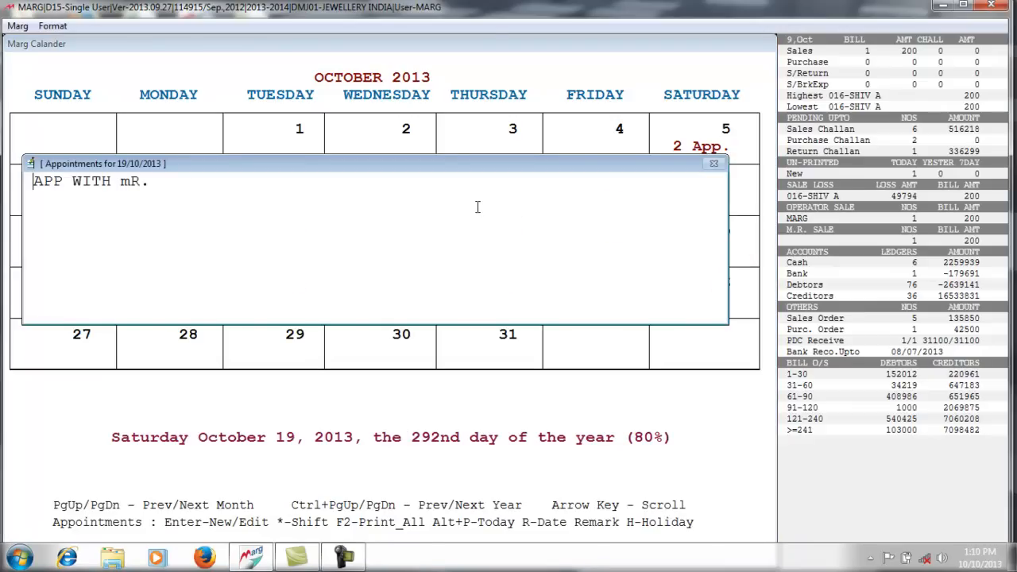
key(Right)
key(Right)
key(Right)
key(Right)
key(Right)
key(Right)
key(Right)
key(Right)
key(Right)
key(Right)
key(Right)
key(Right)
key(Escape)
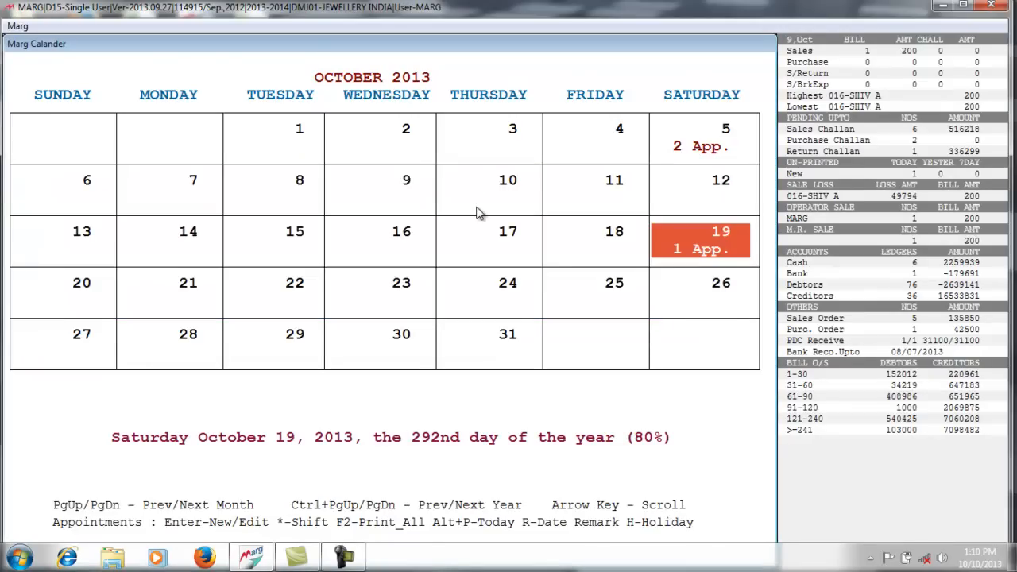
- Add an 18 October appointment noting a Rs 30000 payment receipt
key(Left)
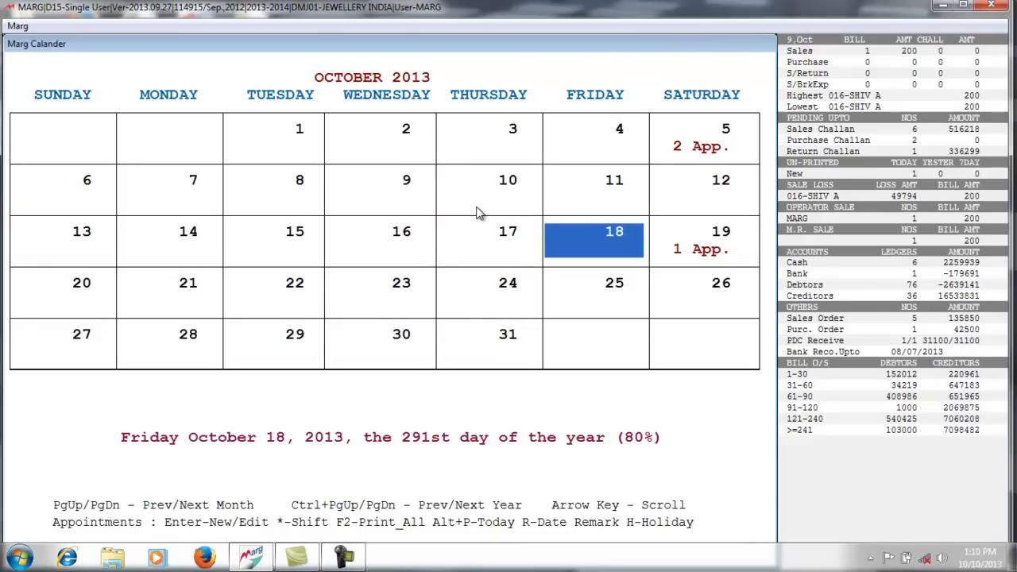
key(Return)
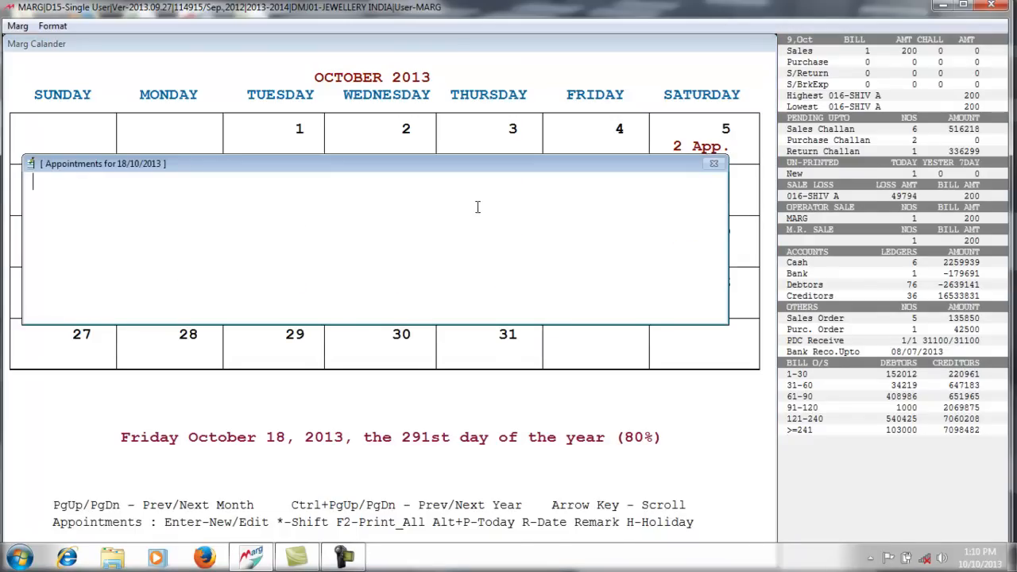
text(PAYMENT RECE)
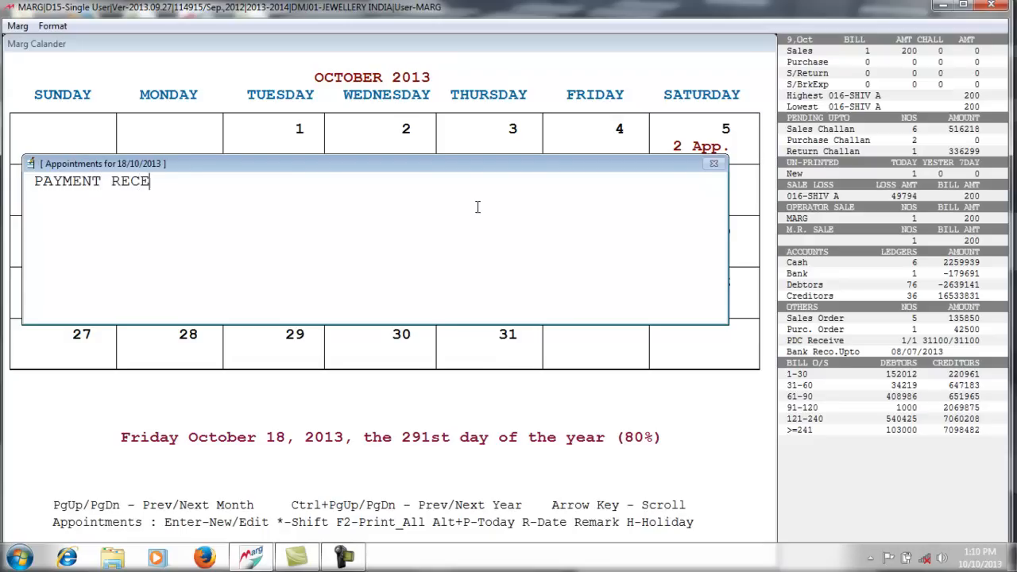
text(VING BY MA)
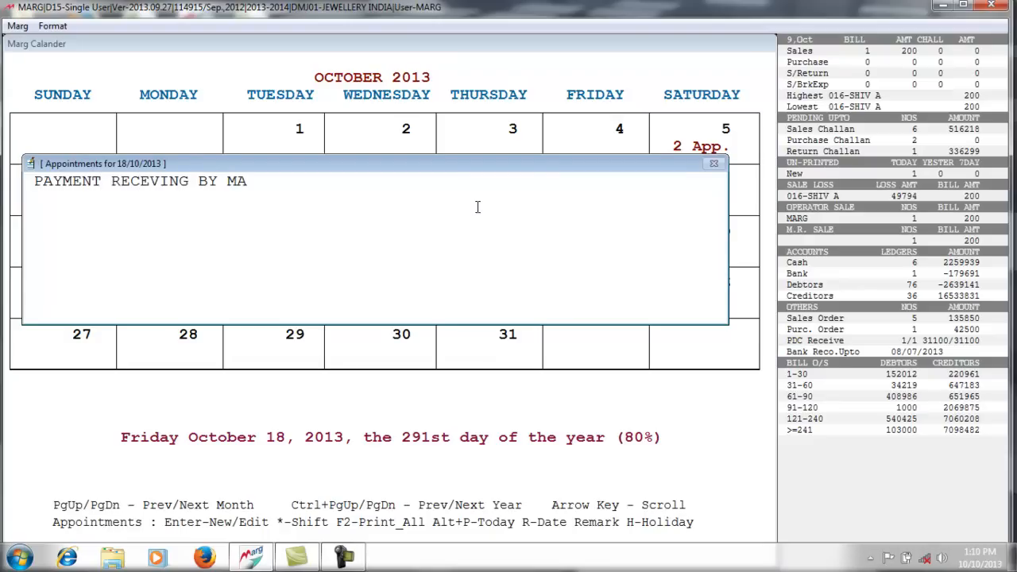
text(NOJ JI RS 30000)
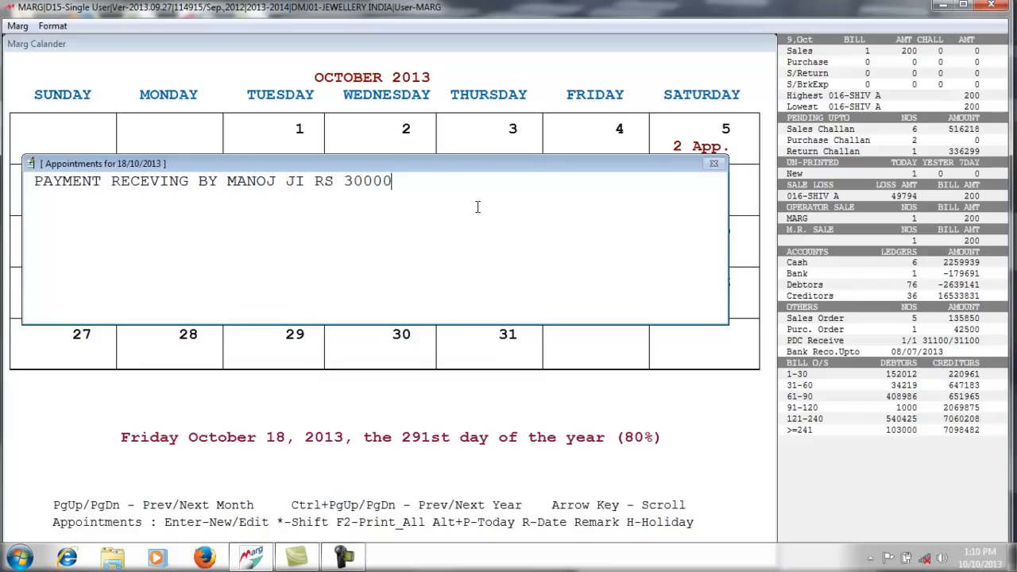
key(Escape)
key(Escape)
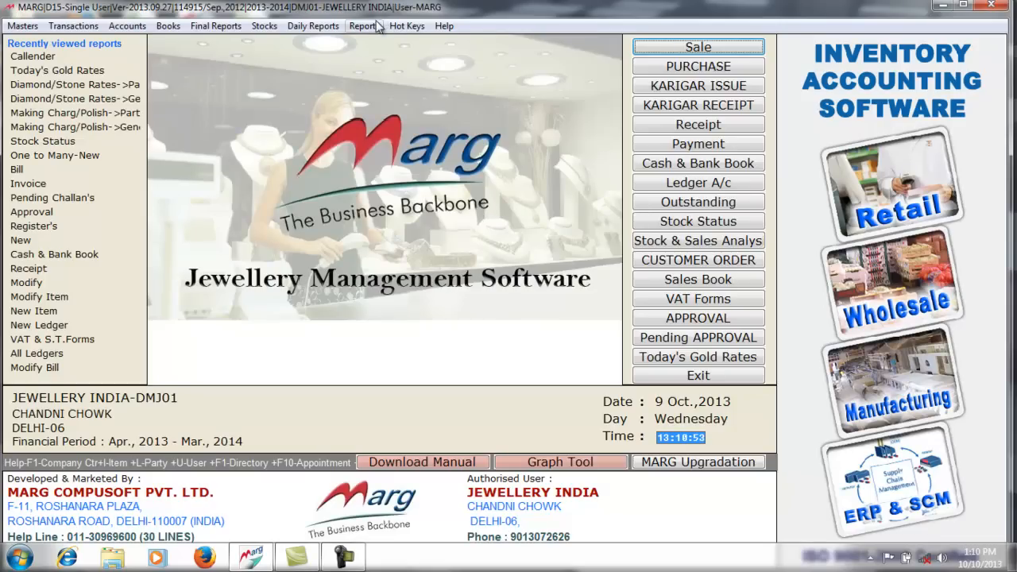
- Reopen the calendar, check the saved 18 October appointment, and close back to the main menu
click(400, 26)
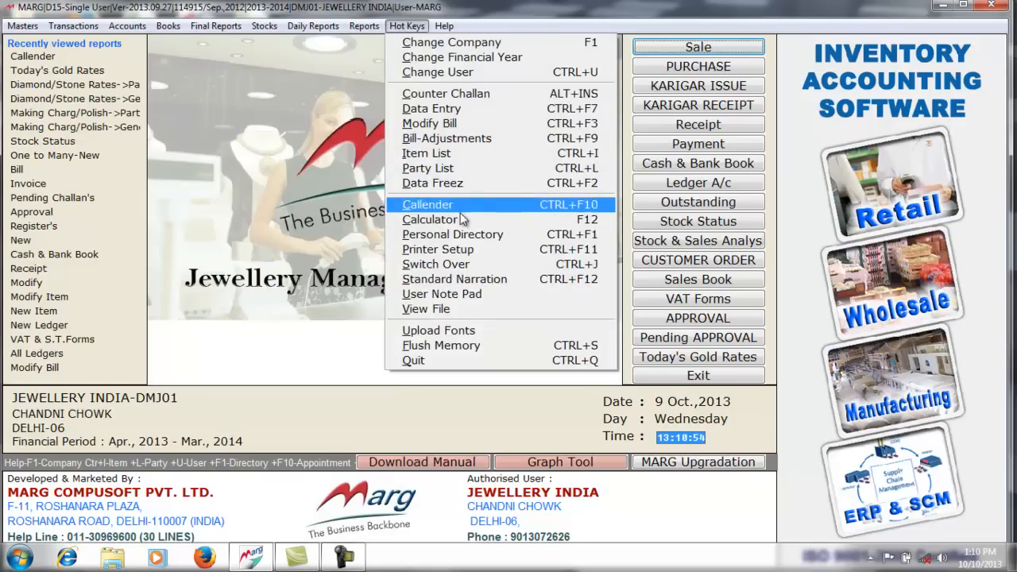
click(490, 209)
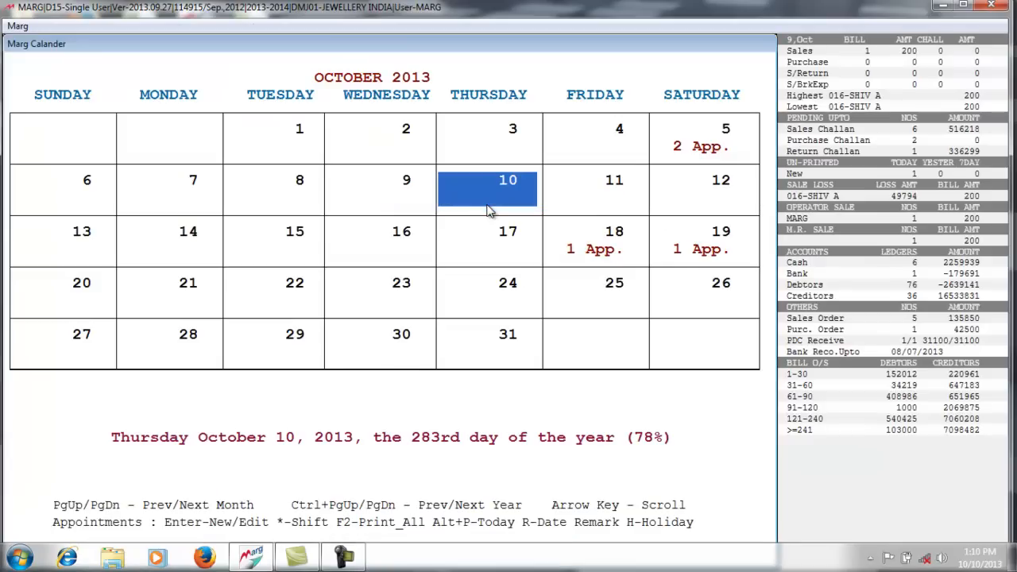
key(Down)
key(Right)
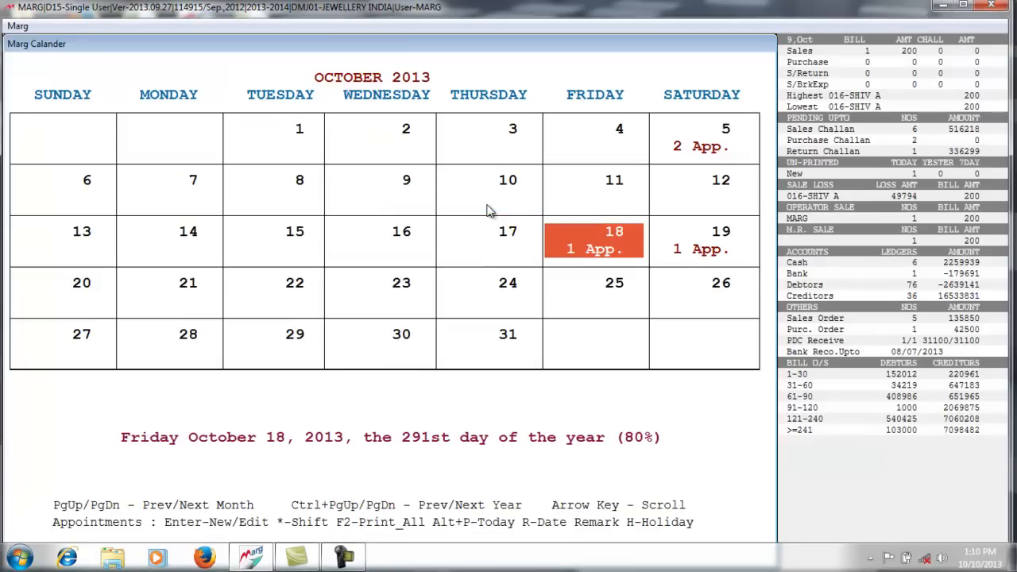
key(Return)
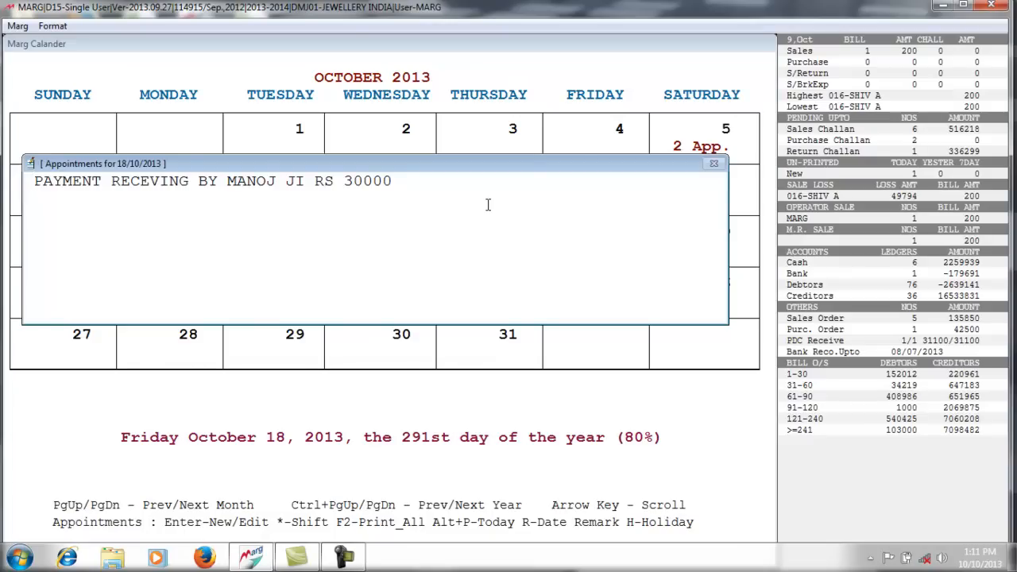
key(Escape)
key(Escape)
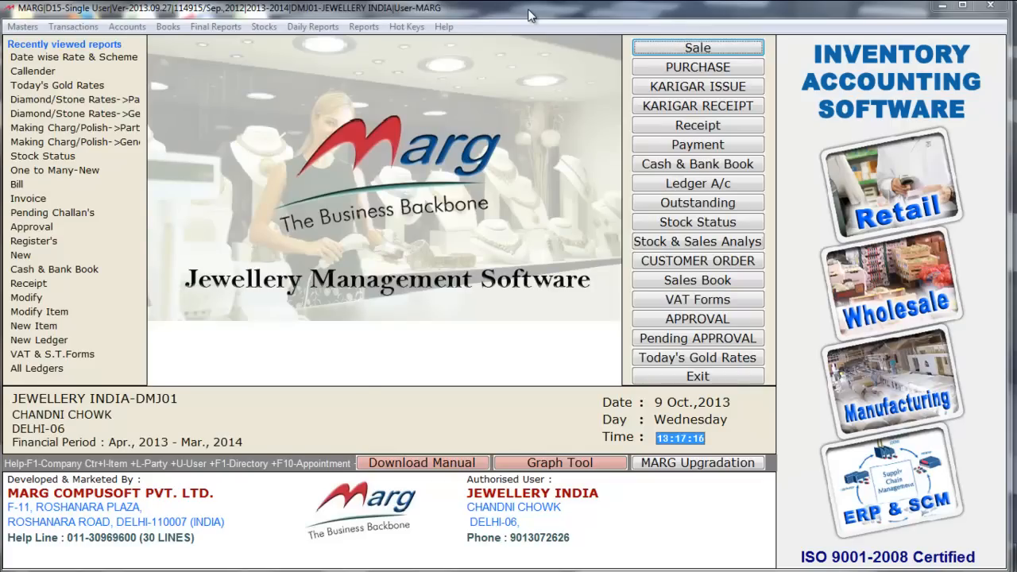
- Open Ledger Openings and start editing the AAKASH ledger's opening balance
click(503, 18)
click(22, 25)
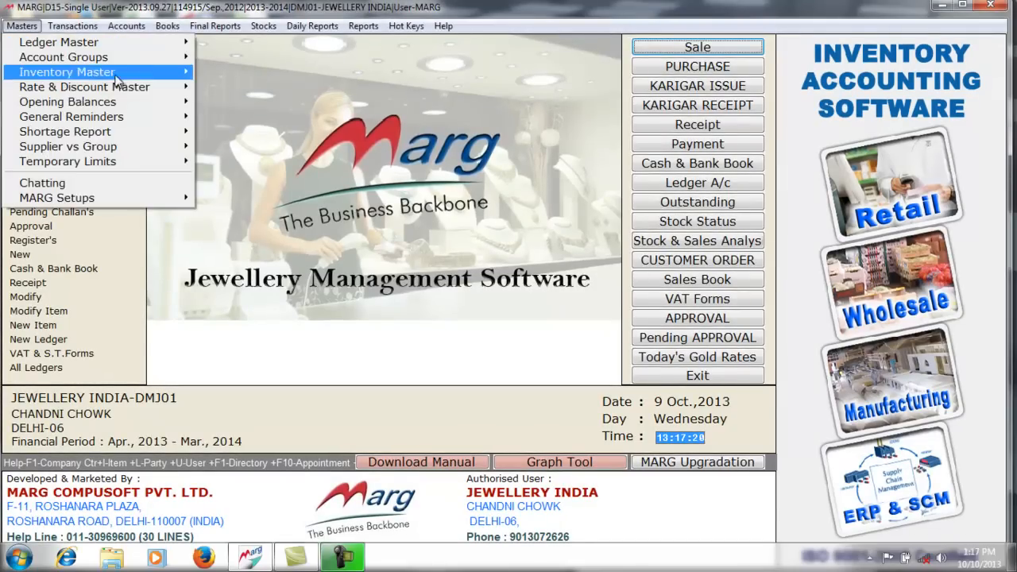
mouse_move(172, 104)
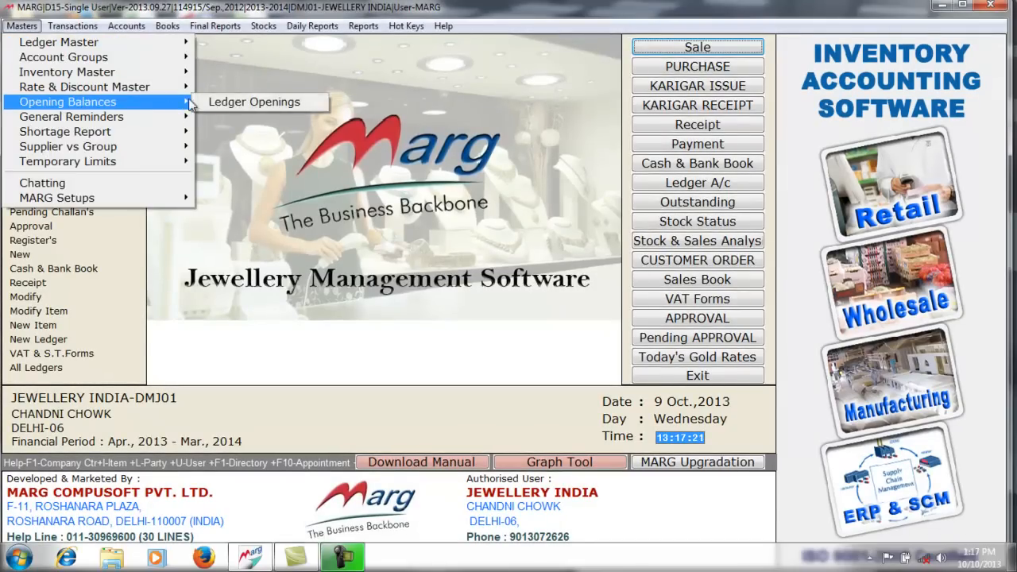
click(270, 103)
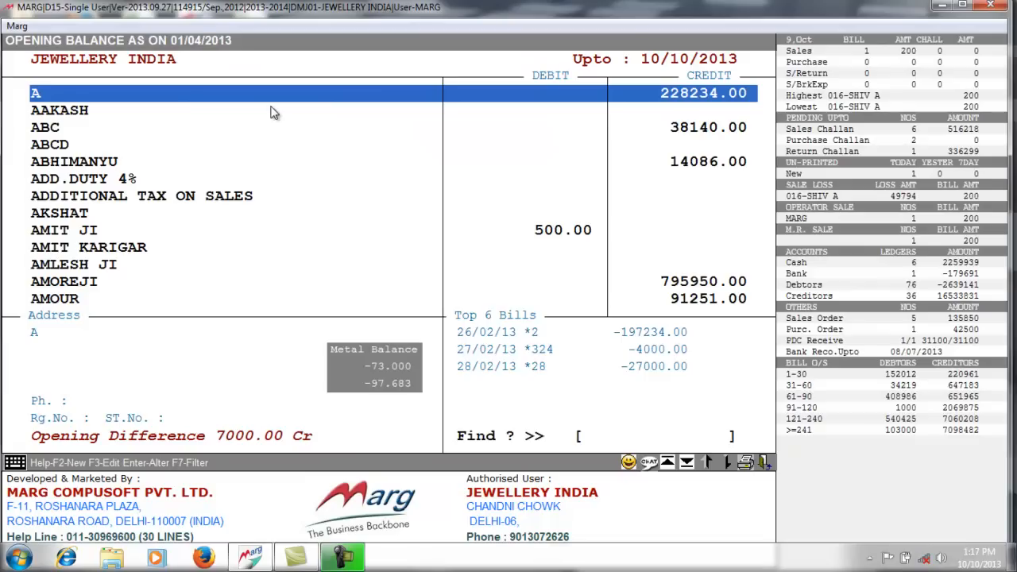
click(272, 111)
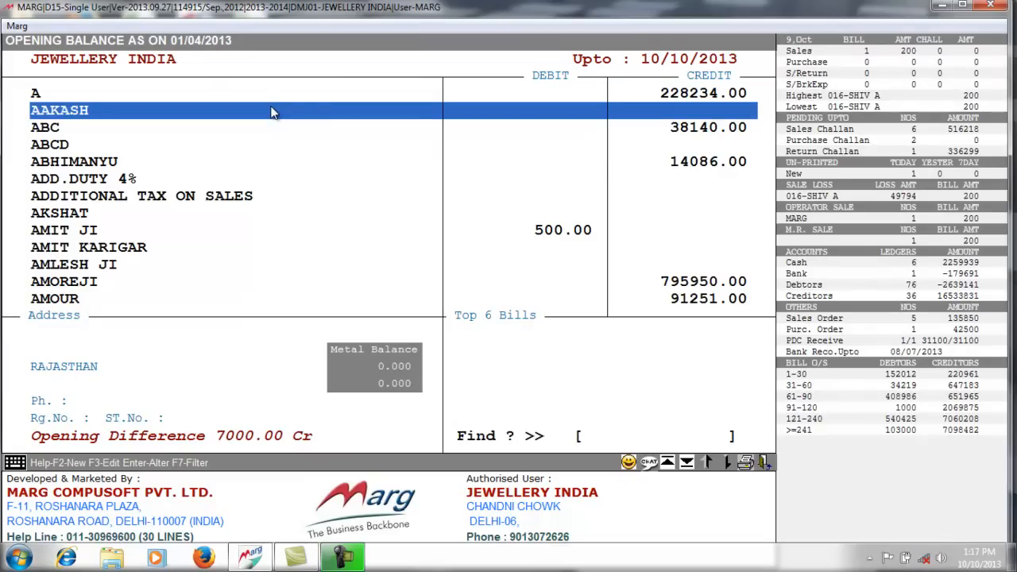
key(Return)
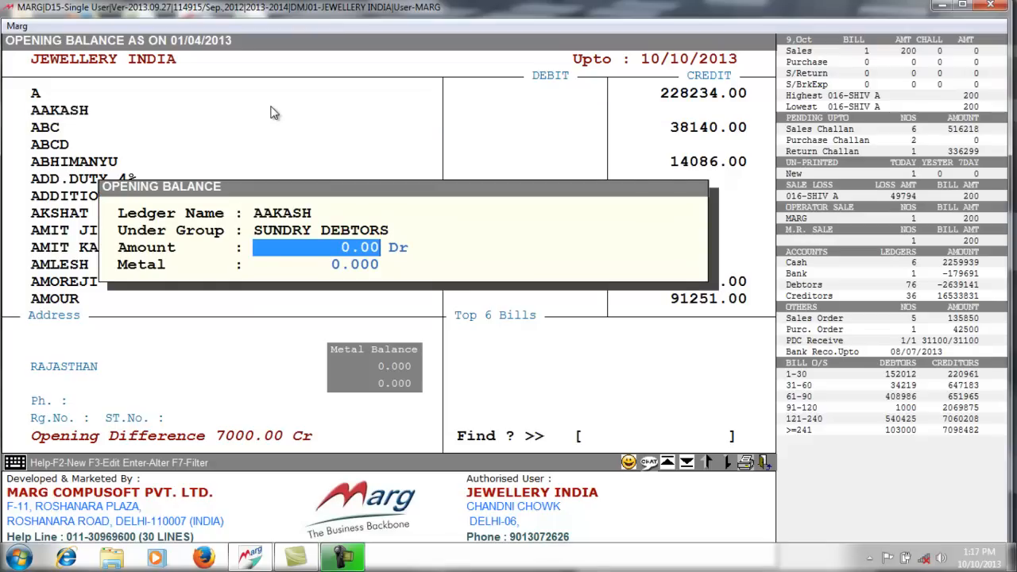
- Enter a 30000 Dr opening balance with metal balance -10, save, and close the list
text(30000 .)
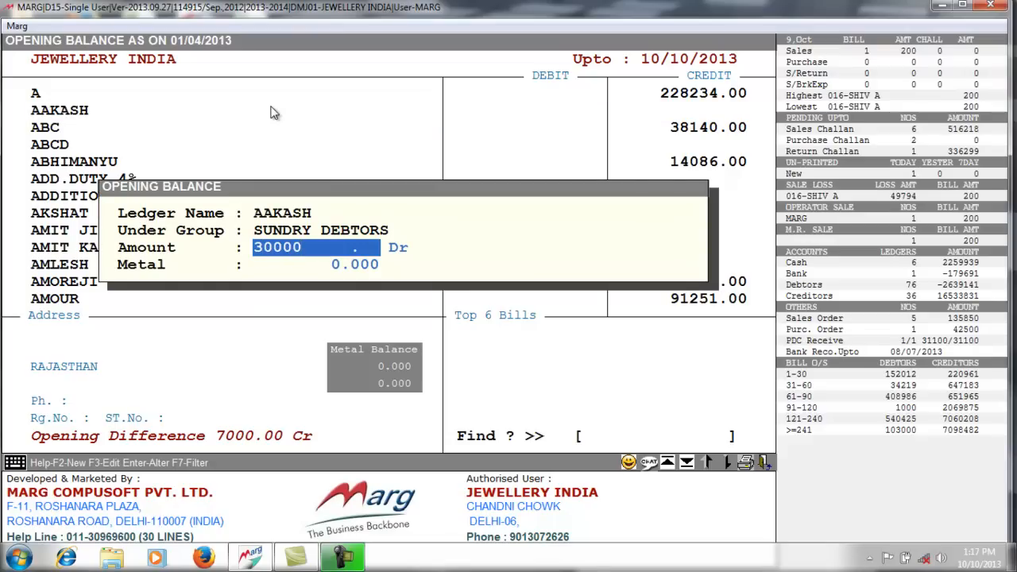
key(Return)
key(c)
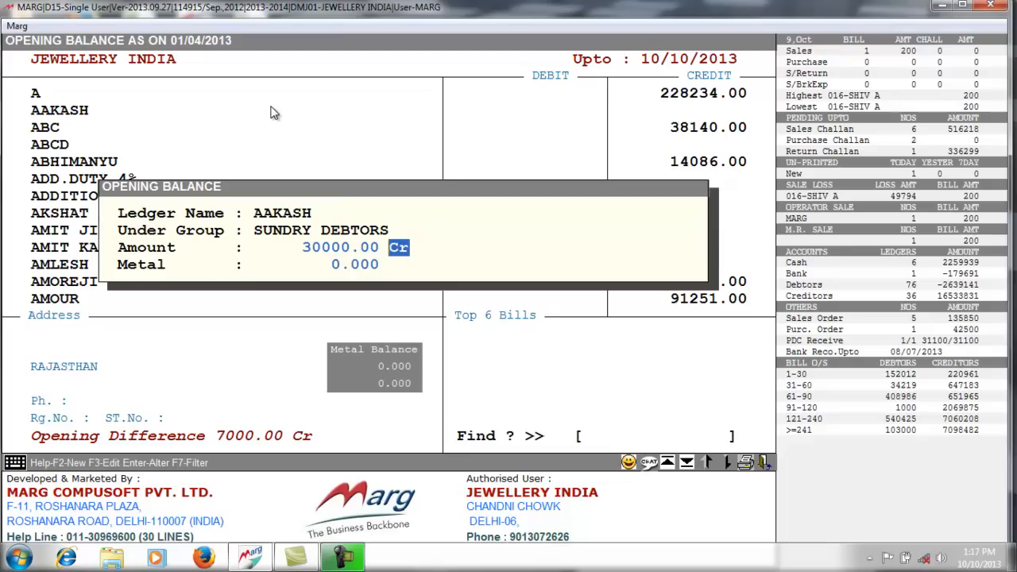
key(d)
key(Return)
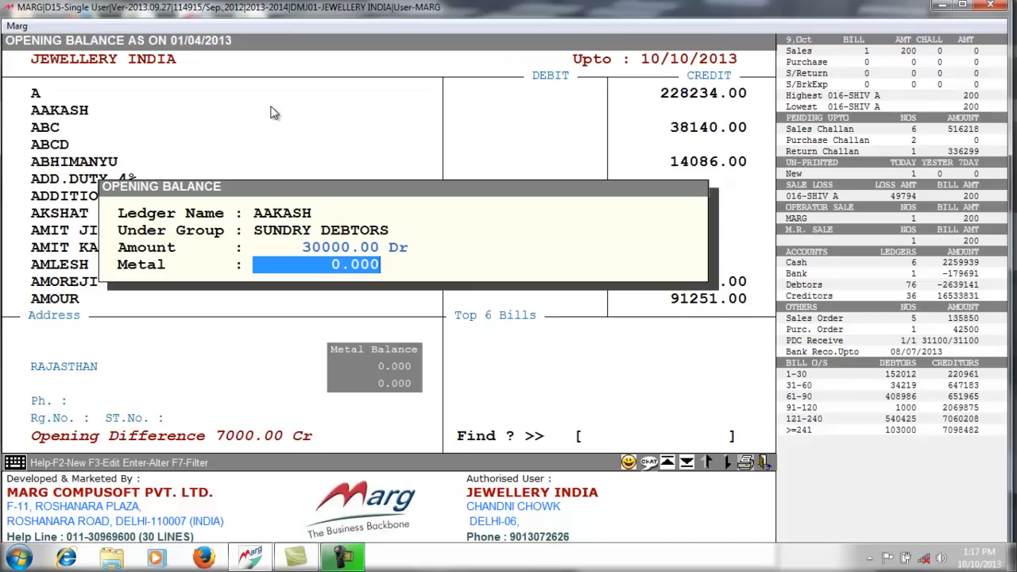
text(10)
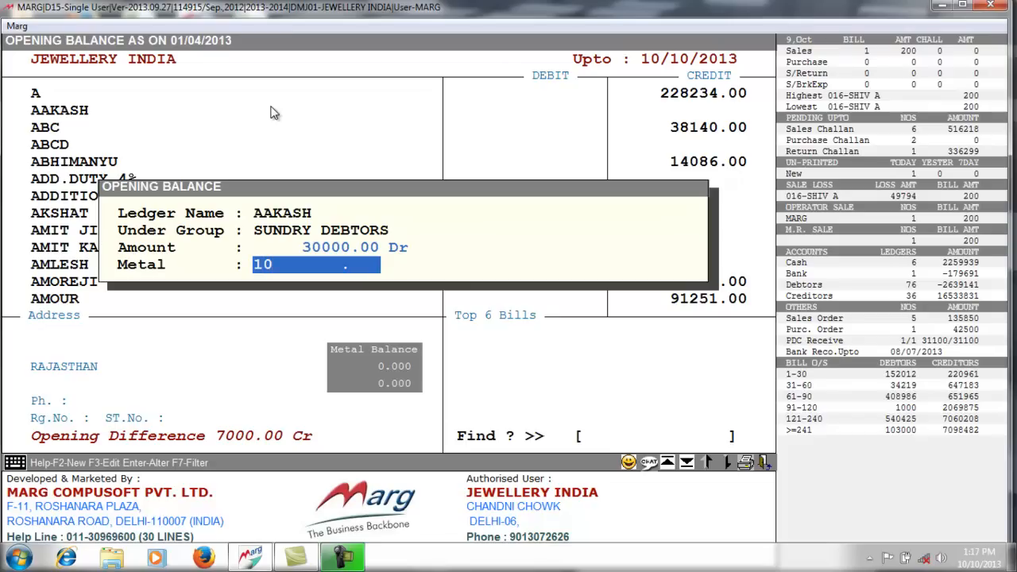
key(BackSpace)
key(BackSpace)
text(-10)
key(Return)
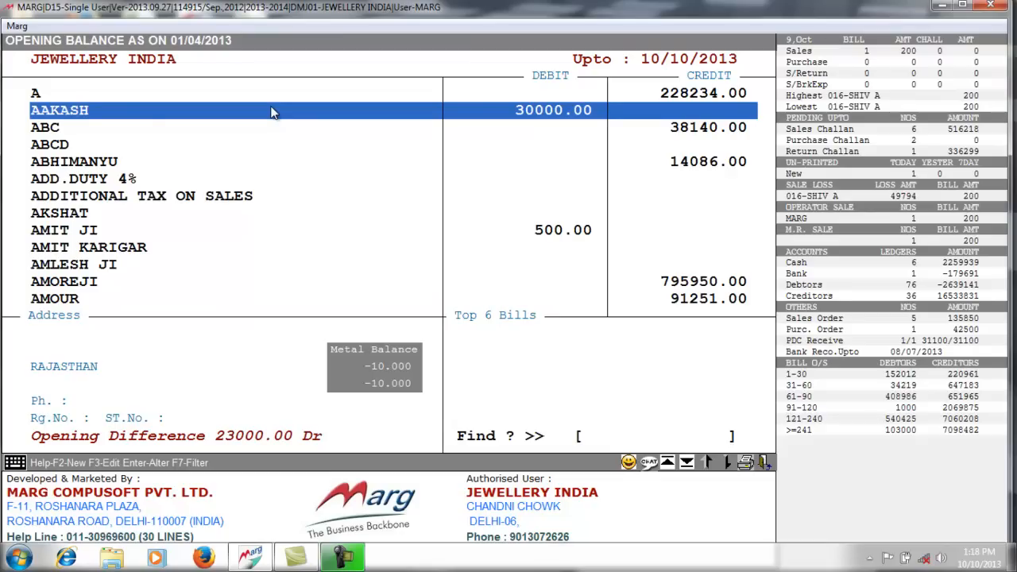
key(Escape)
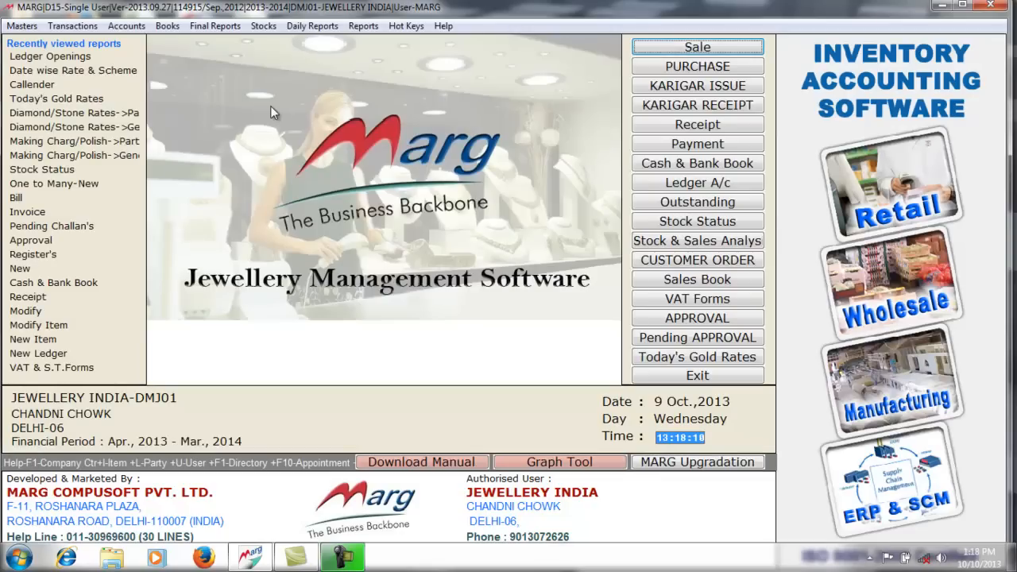
click(701, 186)
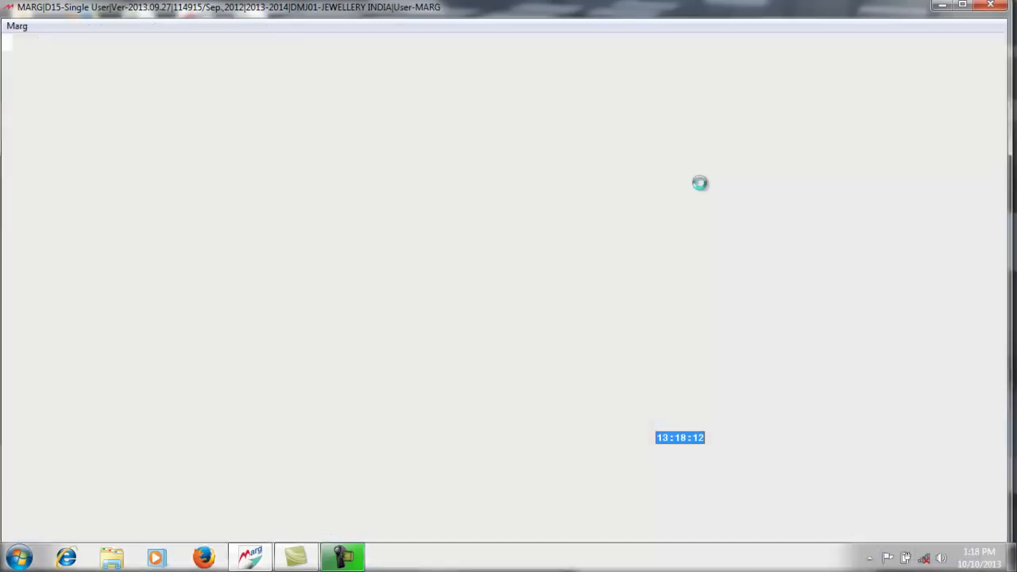
key(Down)
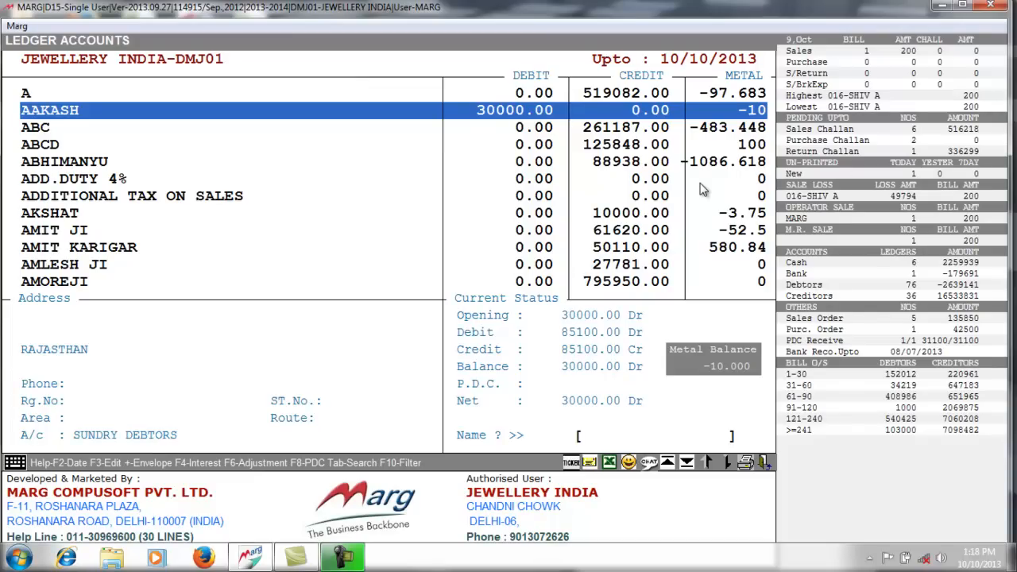
key(Escape)
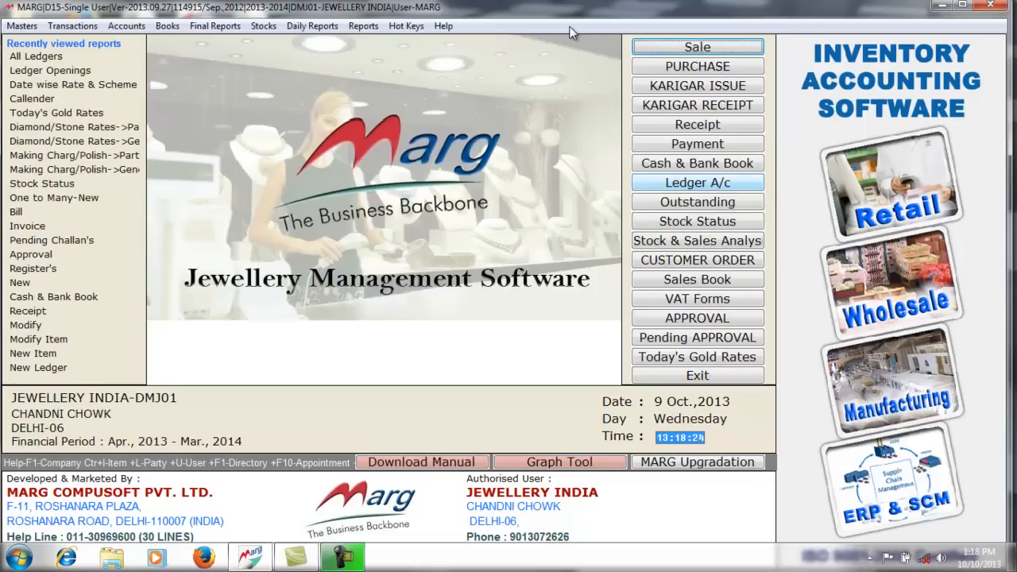
click(679, 229)
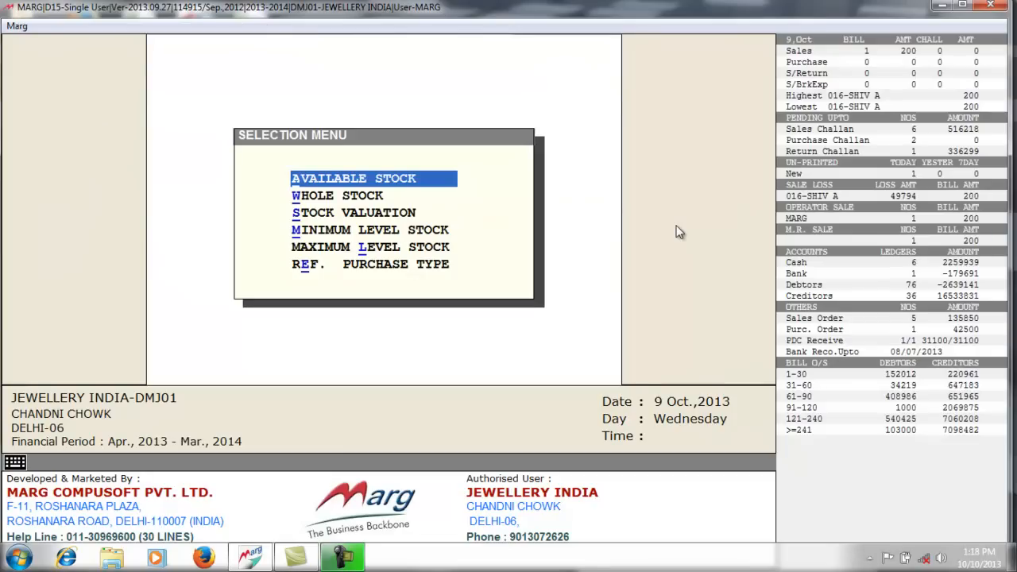
- Choose Available Stock and open the barcode list for the BG 22 item
key(Return)
key(Return)
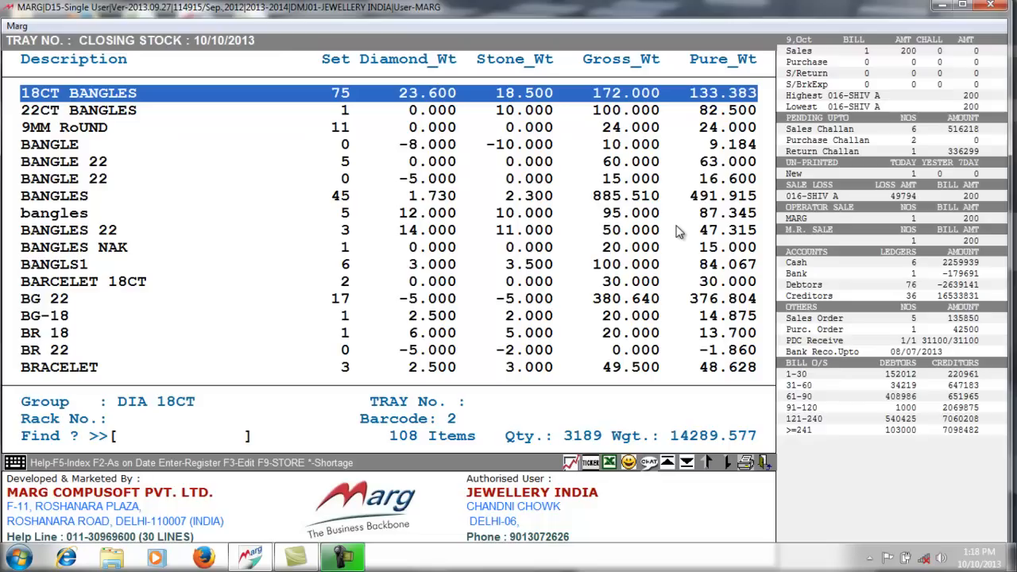
click(609, 335)
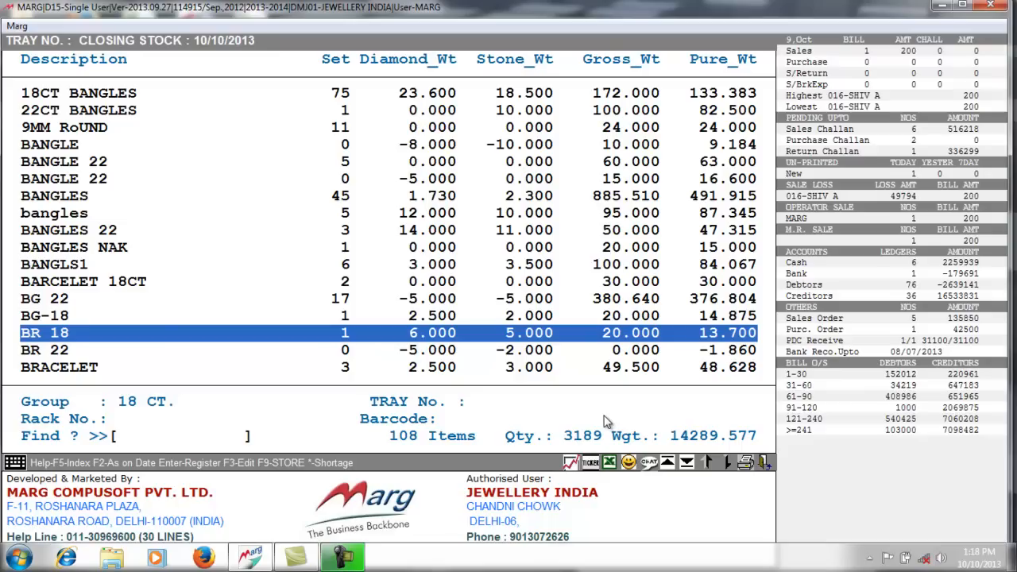
key(Up)
key(Up)
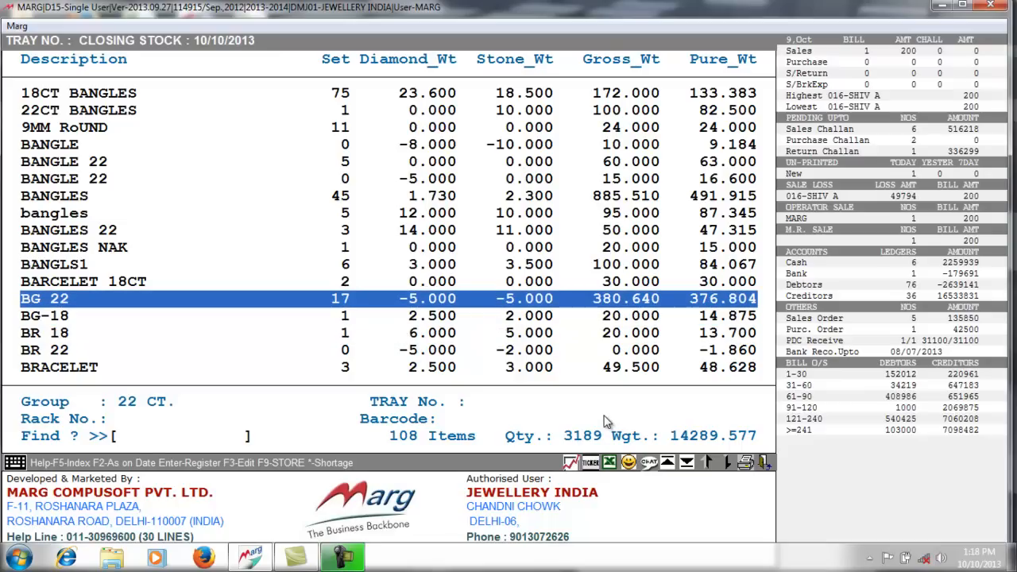
key(Return)
key(Return)
key(Up)
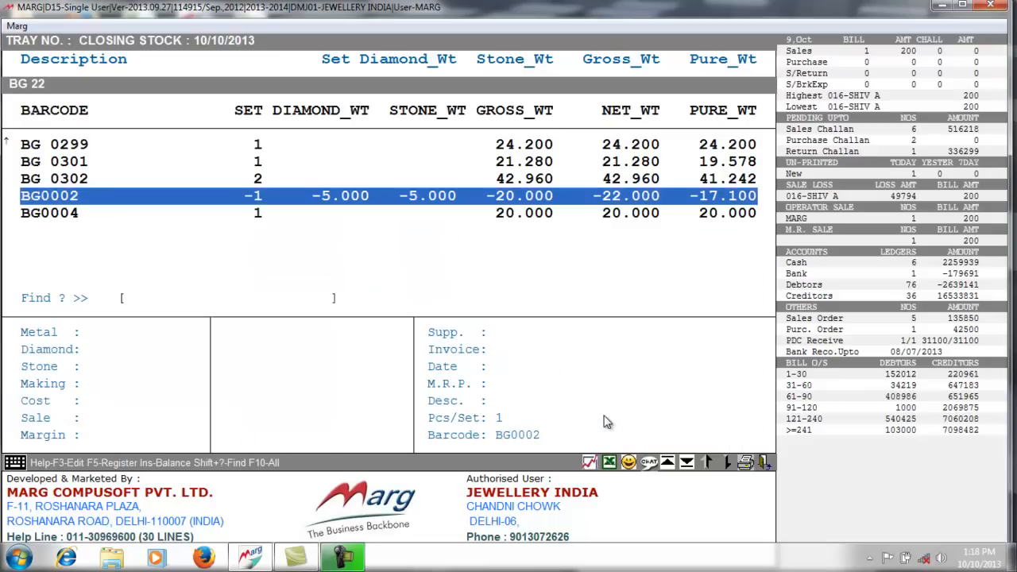
key(Page_Up)
key(Page_Up)
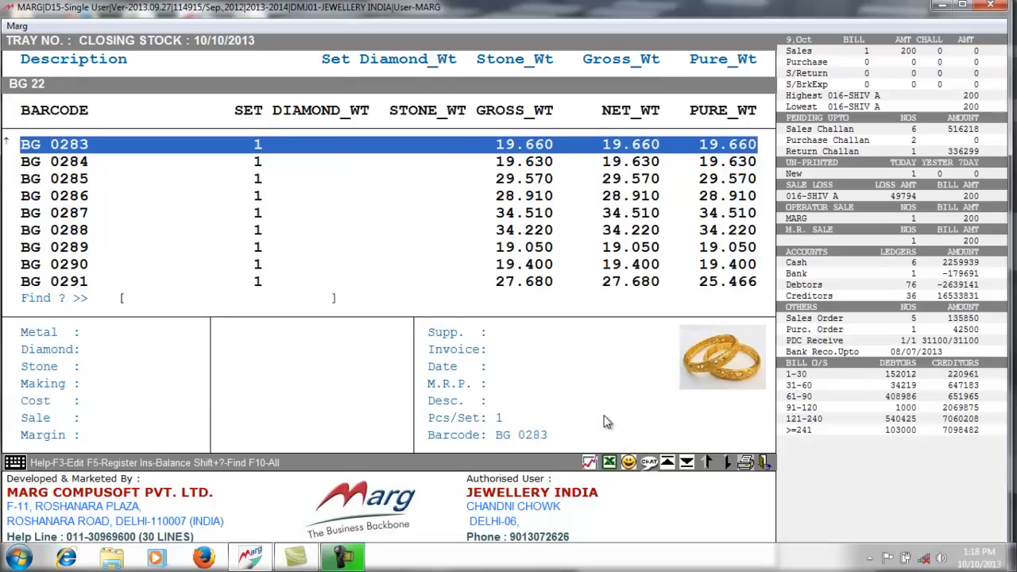
key(Down)
key(Down)
key(Down)
key(Down)
key(Down)
key(Up)
key(Up)
key(Up)
key(Up)
key(Up)
- Export the BG 22 barcode list to Excel and open the StockReport.xls workbook
click(588, 462)
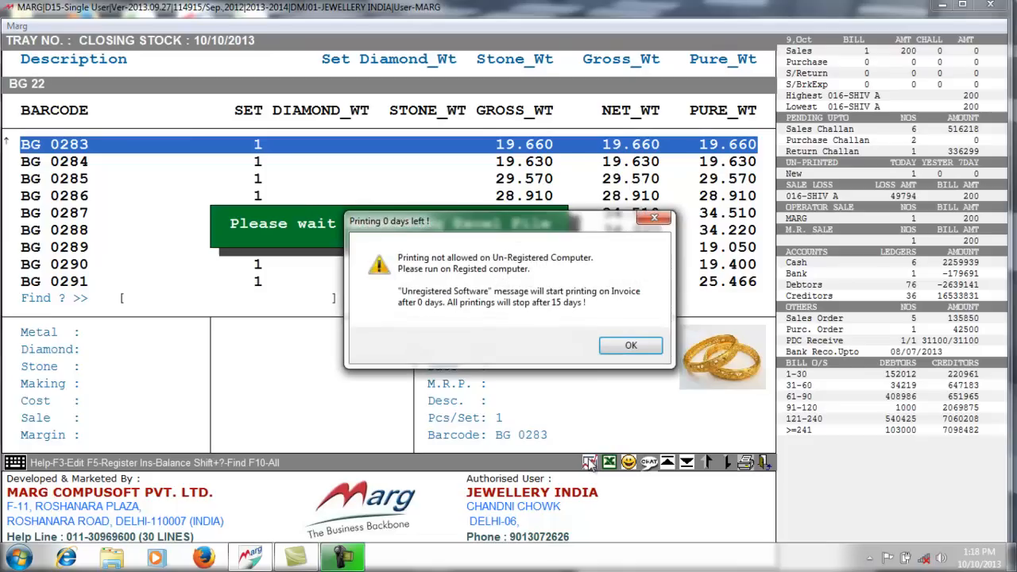
click(633, 344)
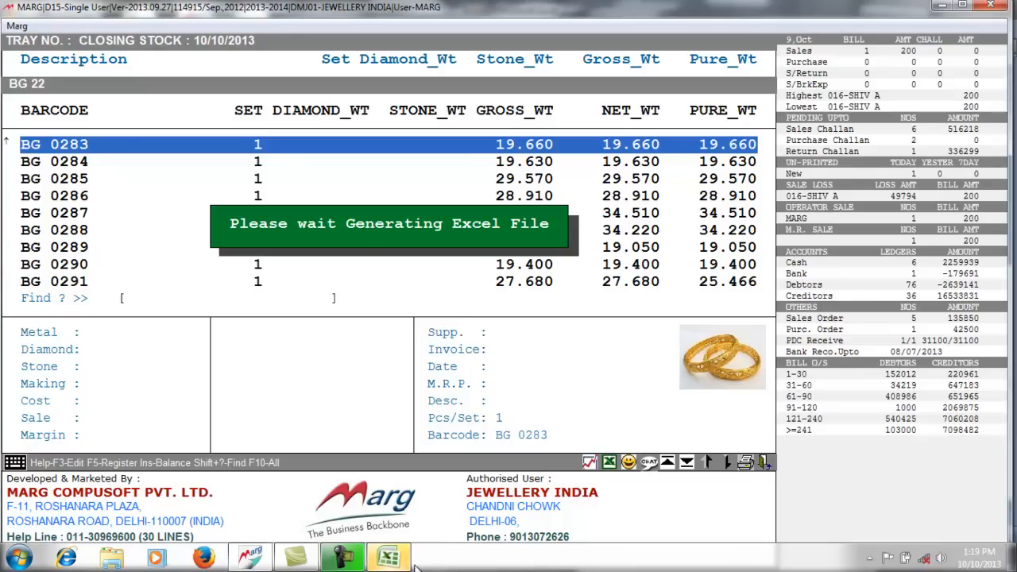
mouse_move(390, 561)
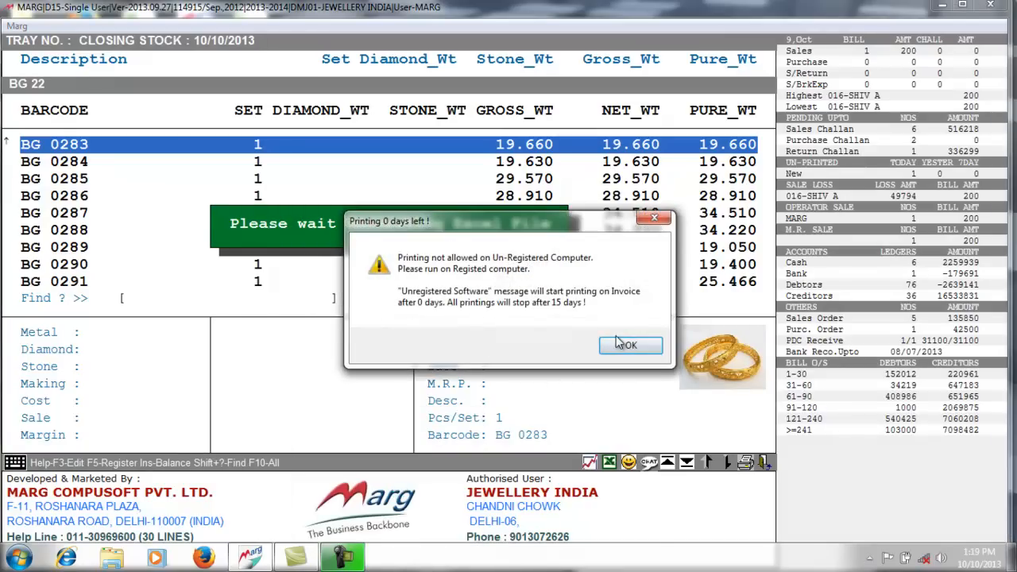
click(626, 345)
mouse_move(390, 560)
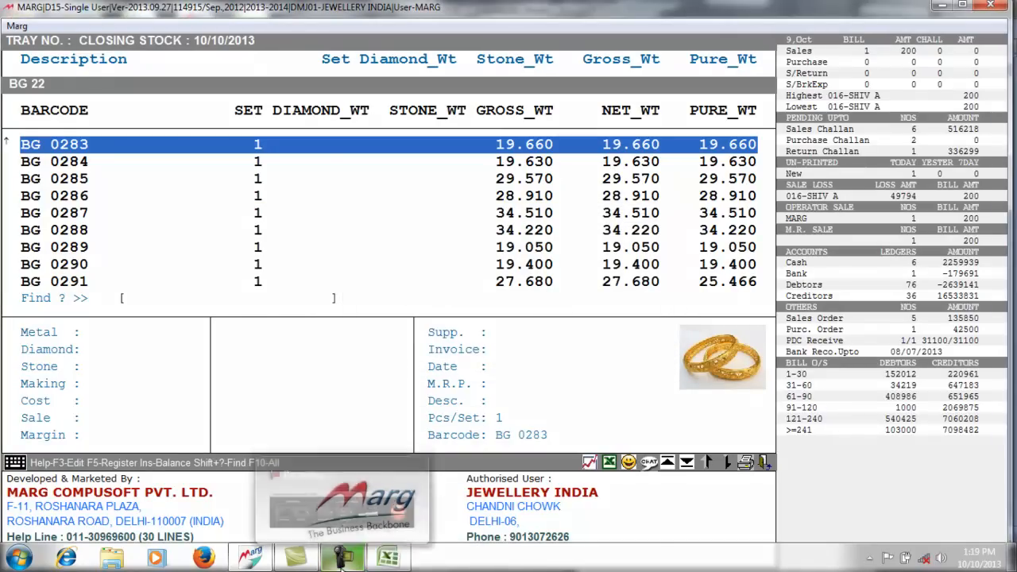
click(390, 560)
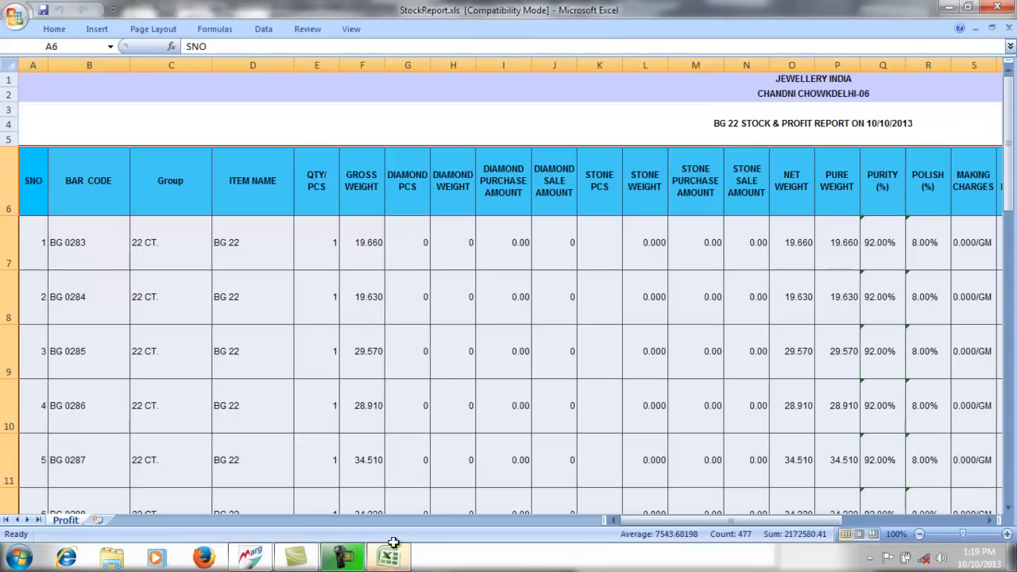
- Review the first item's bar code, group, name, QTY/PCS, diamond and stone values in row 7
click(46, 246)
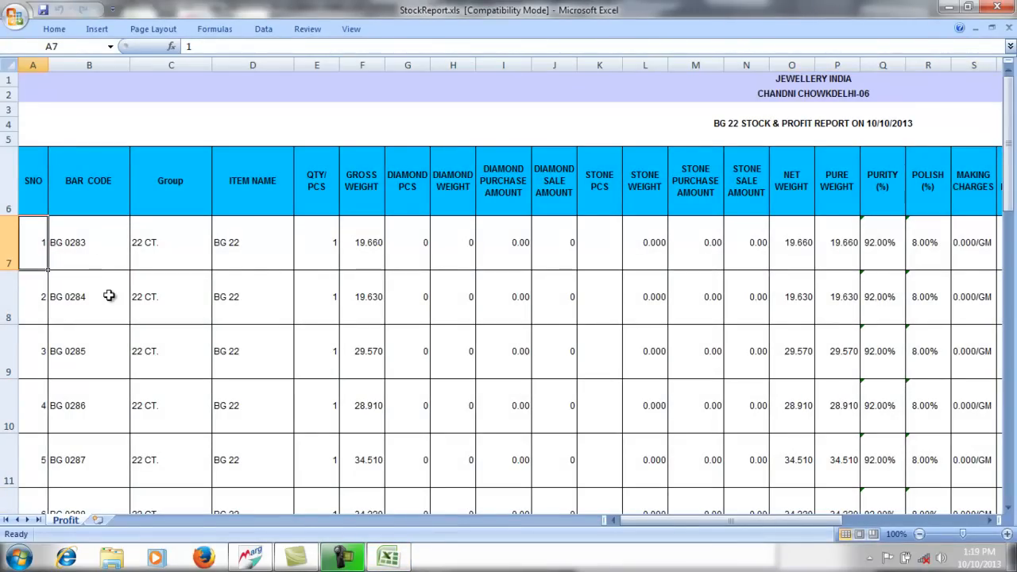
key(Right)
key(Right)
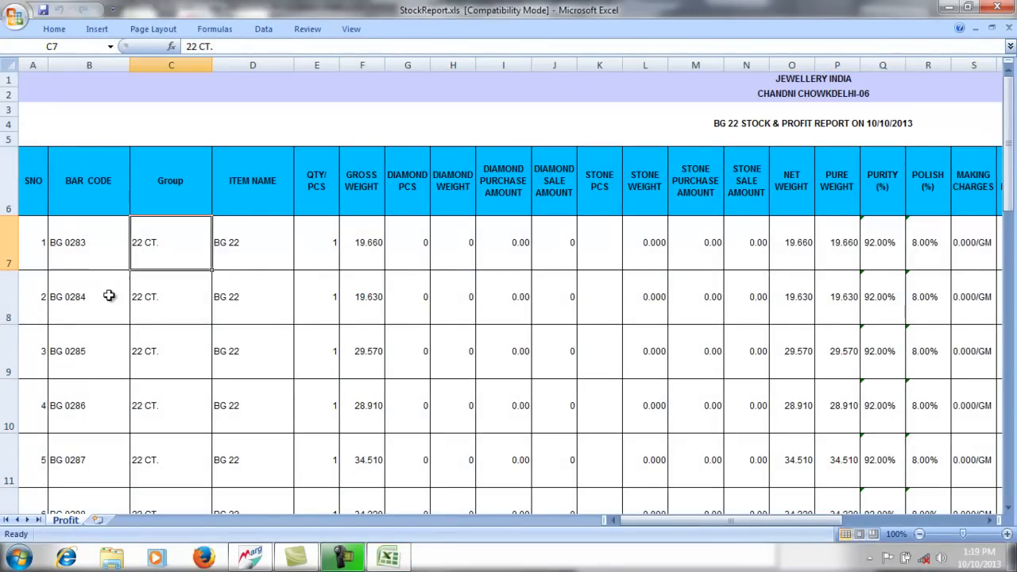
key(Right)
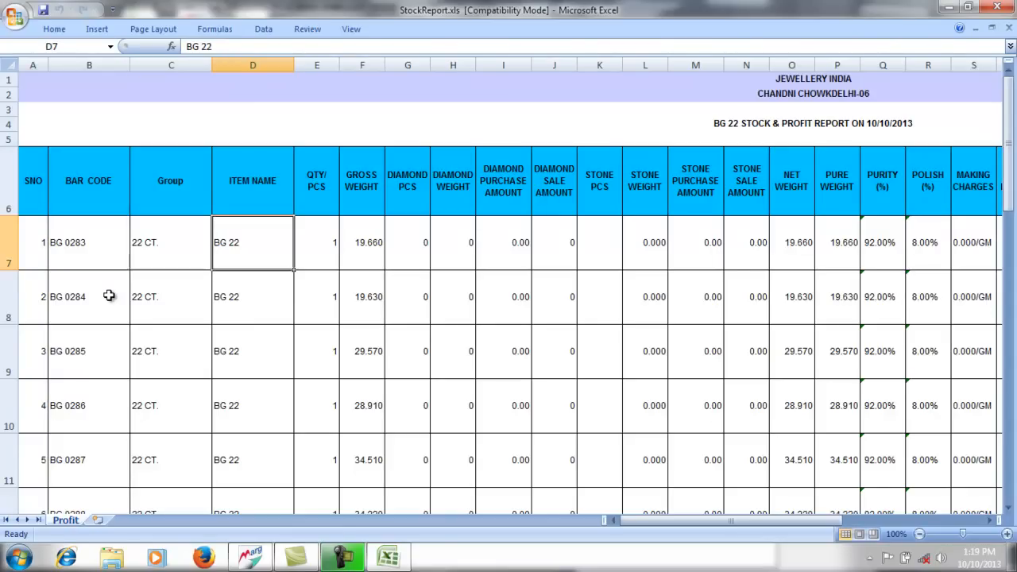
key(Right)
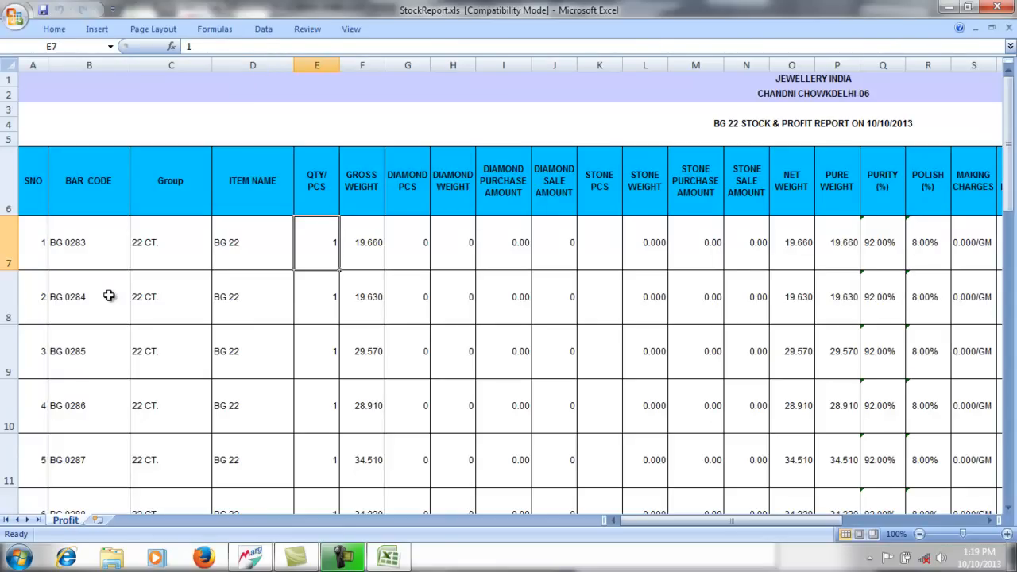
key(Right)
key(Right)
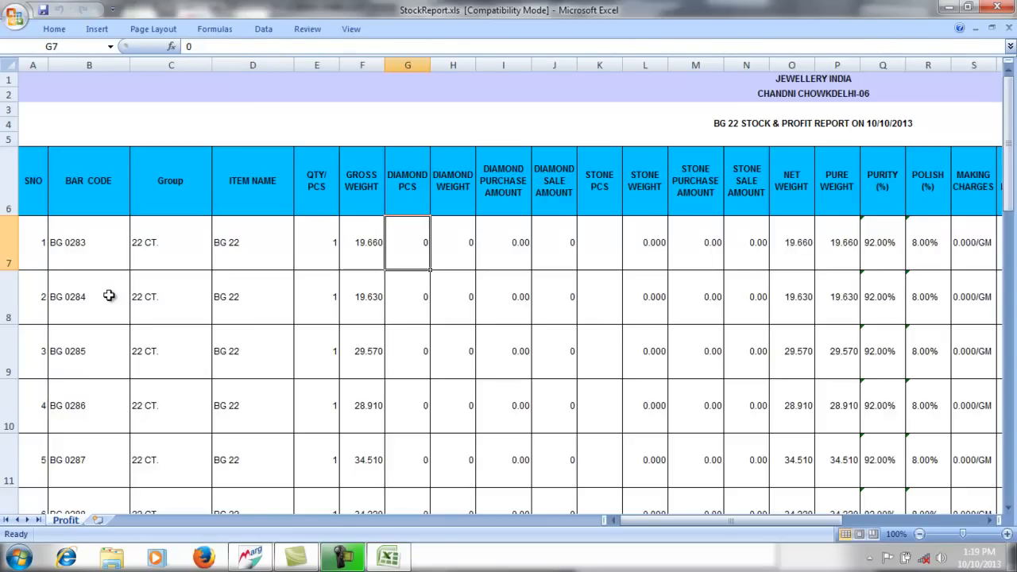
key(Right)
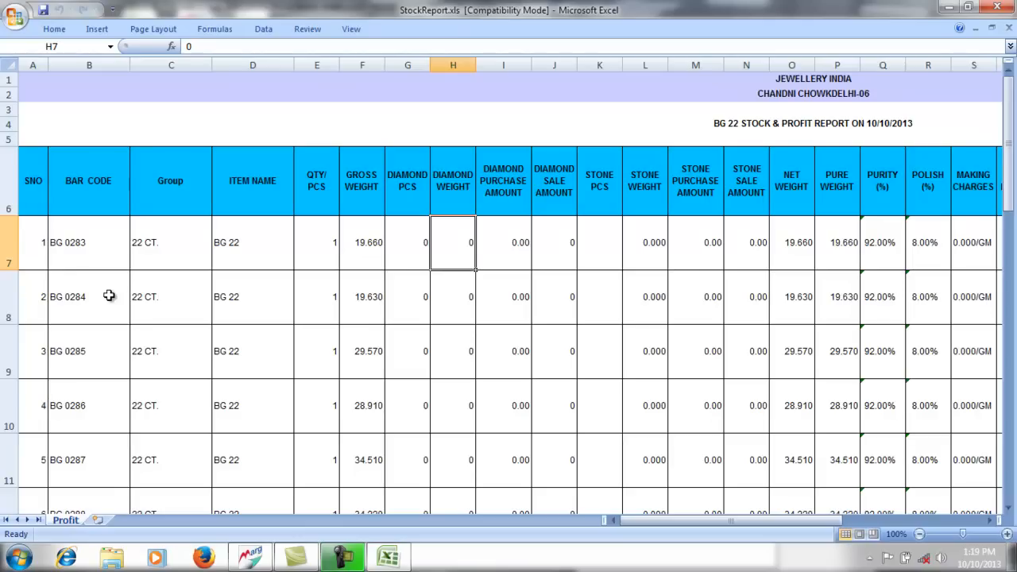
key(Right)
key(Right)
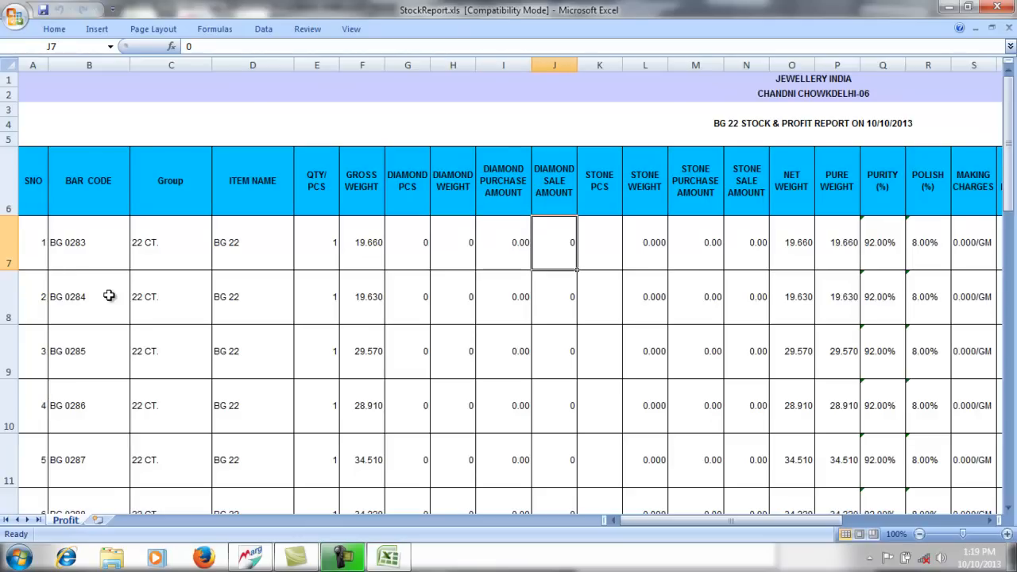
key(Right)
key(Right)
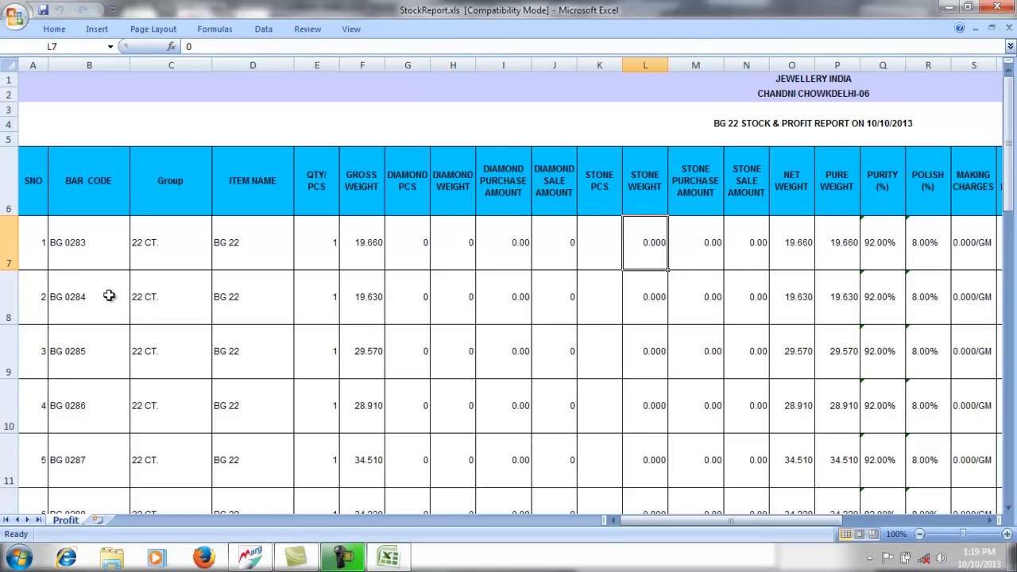
key(Left)
key(Right)
key(Right)
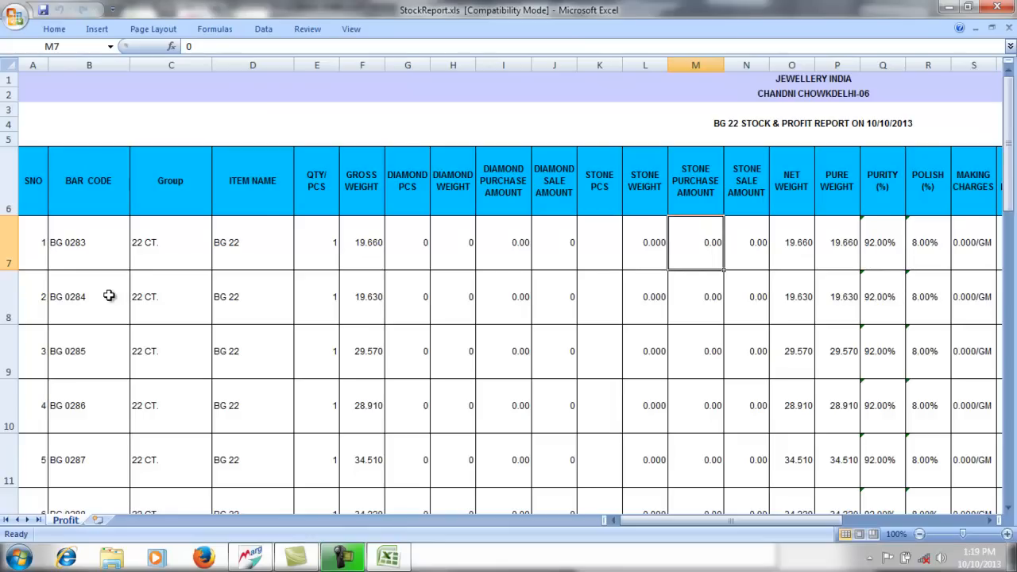
- Review the second item's pure weight, purity, polish, making charges, tray, costing, sale amount, profit and status
key(Down)
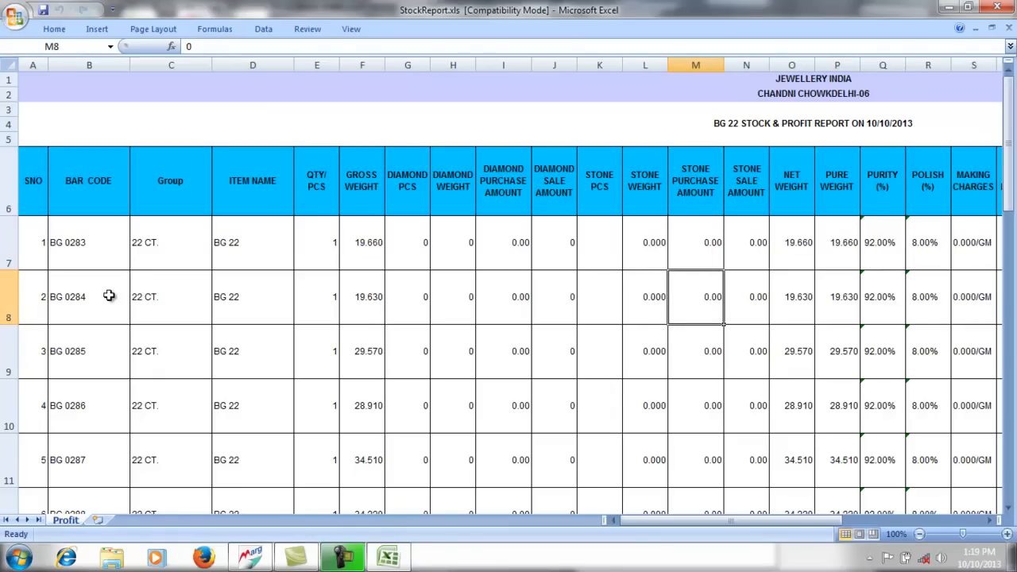
key(Right)
key(Right)
key(Right)
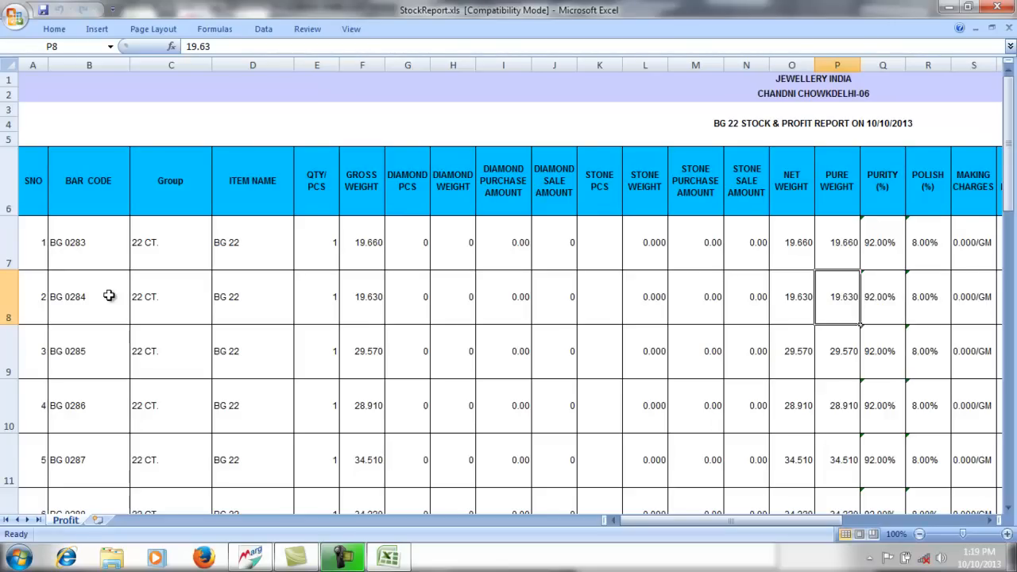
key(Right)
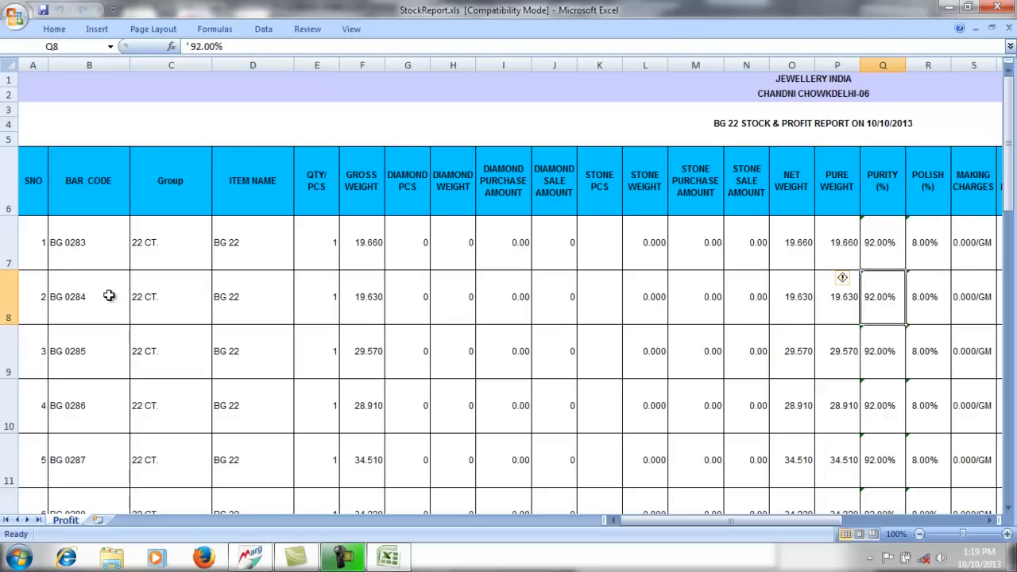
key(Right)
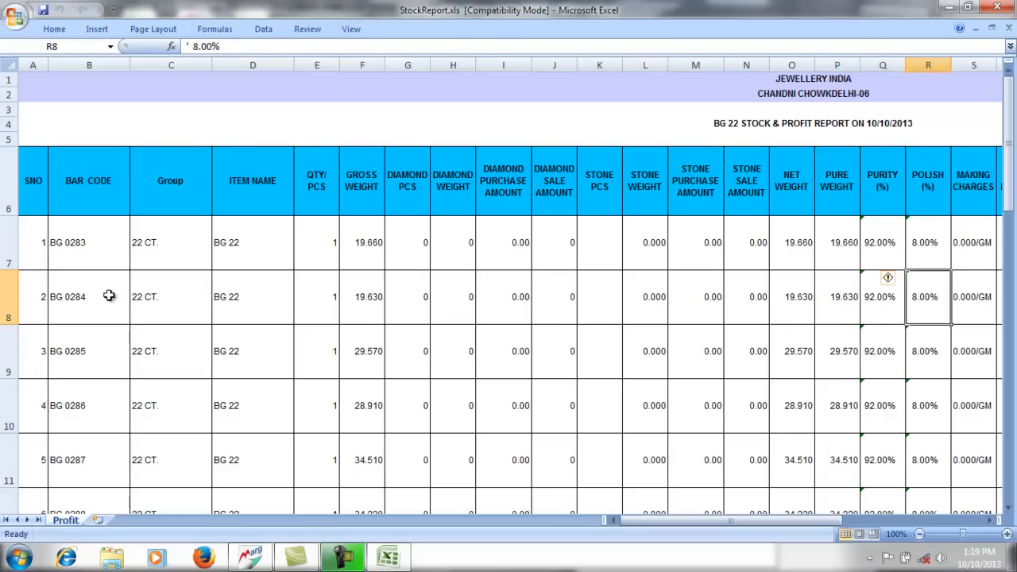
key(Right)
key(Right)
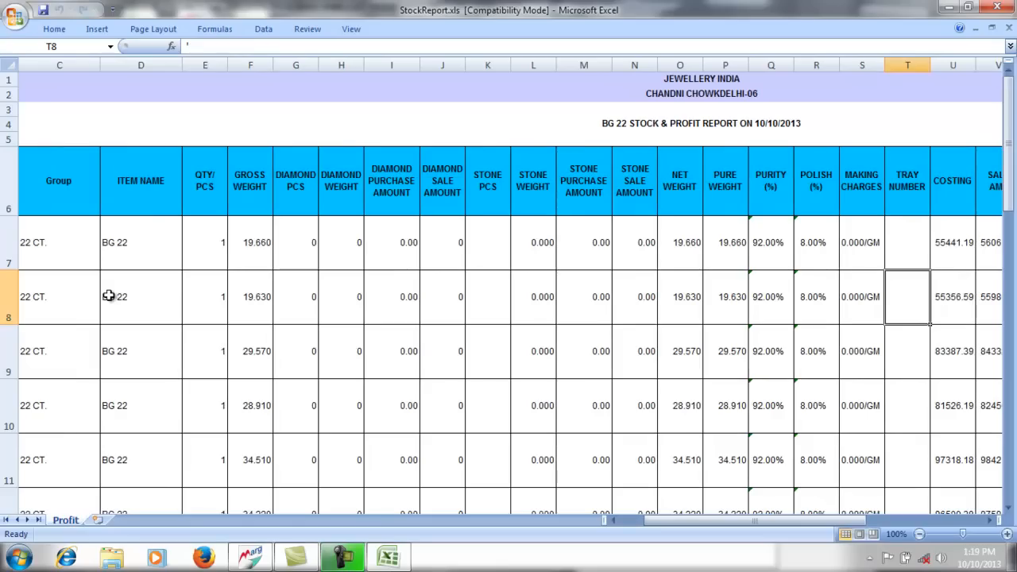
key(Left)
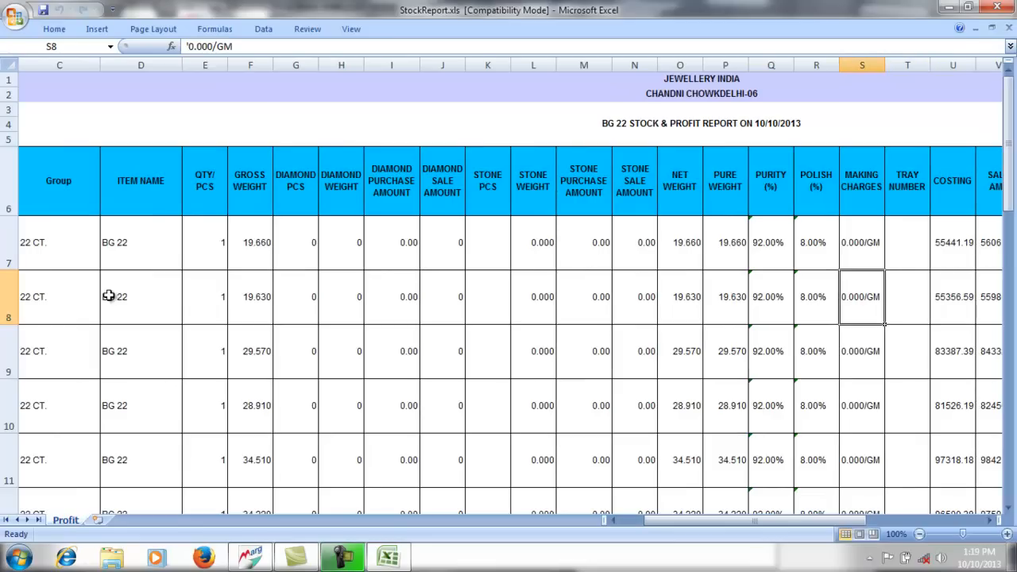
key(Right)
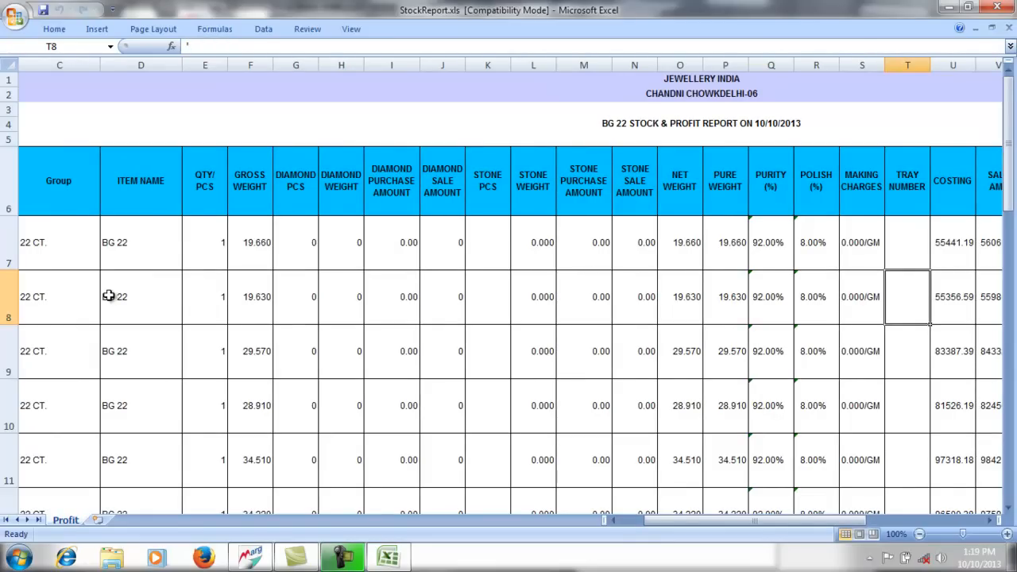
key(Right)
key(Right)
key(Left)
key(Right)
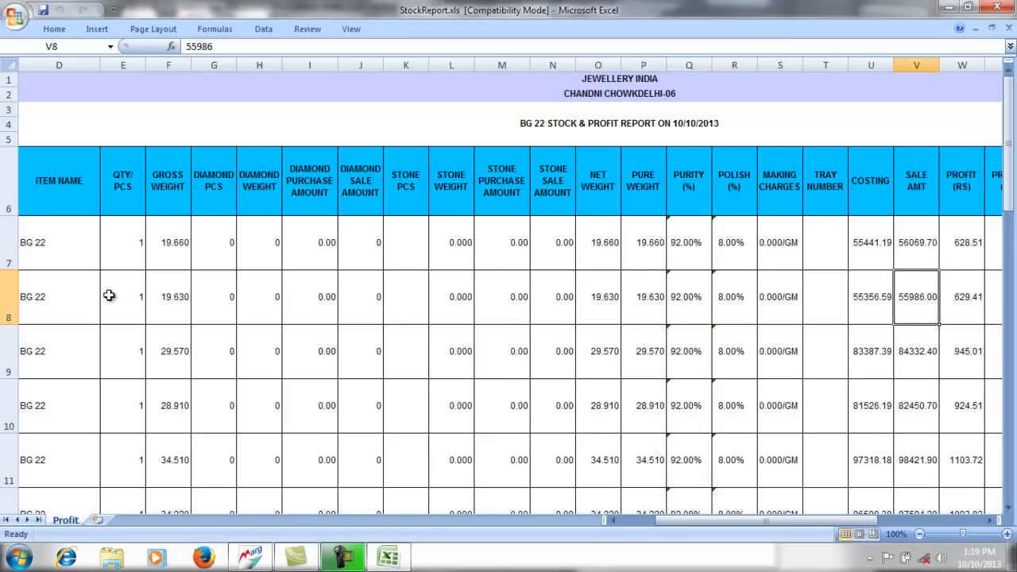
key(Right)
key(Right)
key(Left)
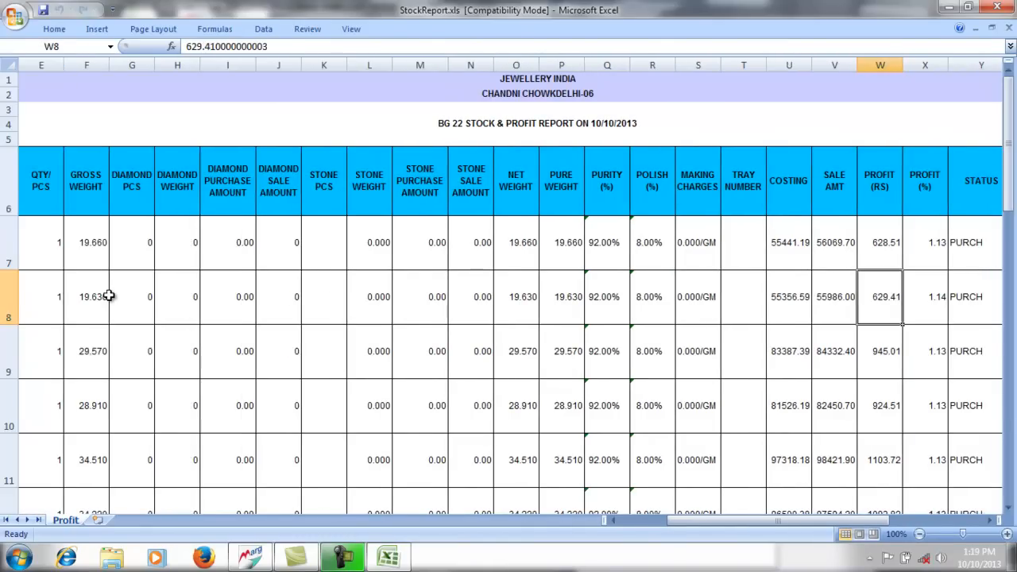
key(Right)
key(Right)
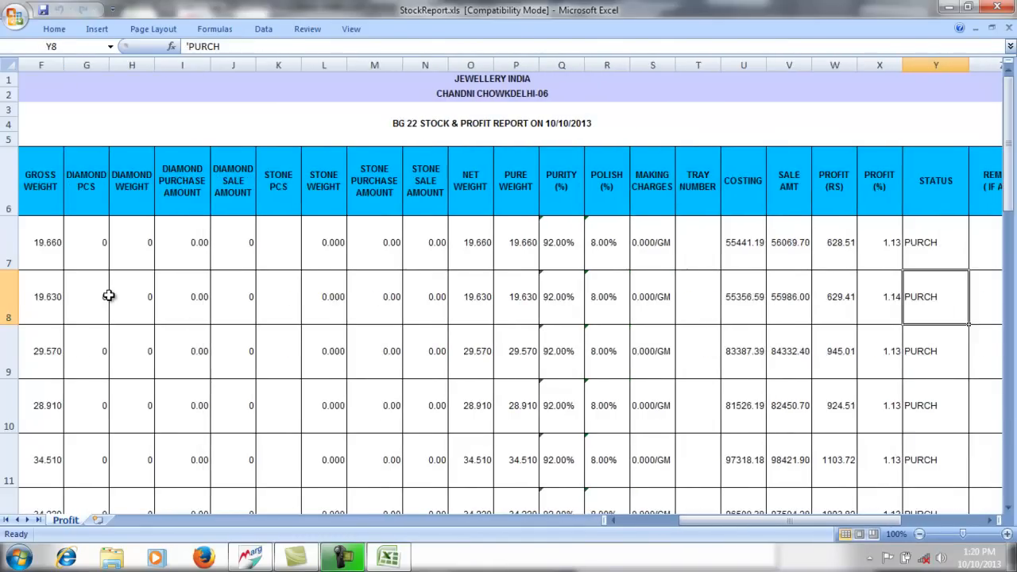
key(Right)
key(Left)
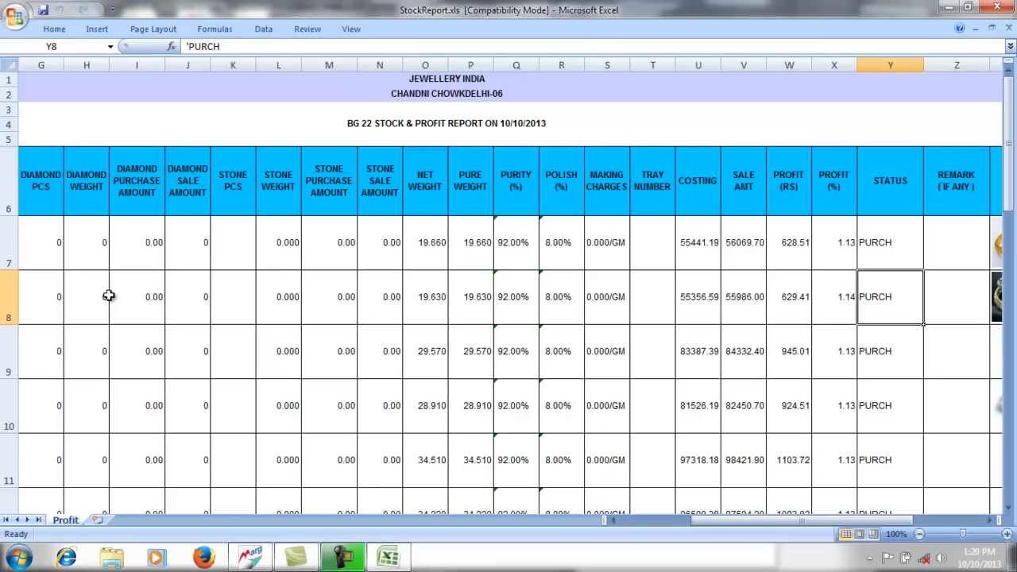
- Browse the PHOTO column down to the last rows, return to the top, and close Excel
key(Right)
key(Right)
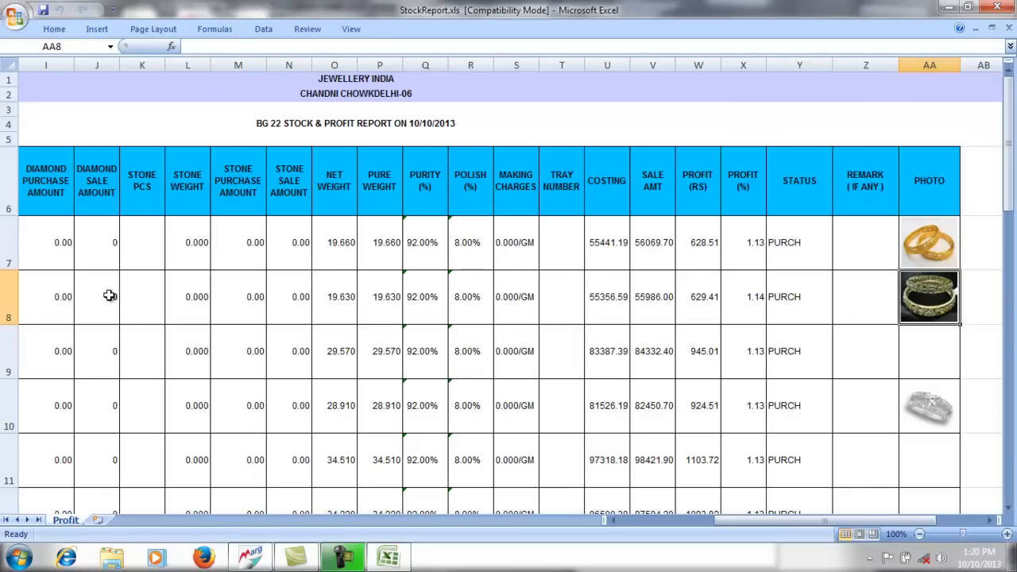
key(Up)
key(Up)
key(Down)
key(Down)
key(Down)
key(Down)
key(Down)
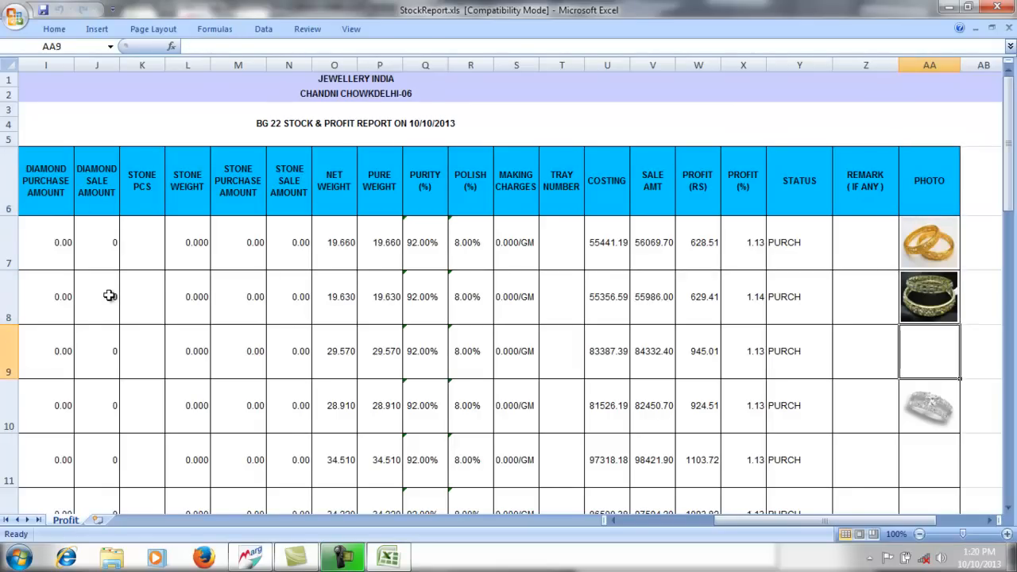
key(Down)
key(Down)
key(Down)
key(Down)
key(Down)
key(Down)
key(Down)
key(Down)
key(Down)
key(Down)
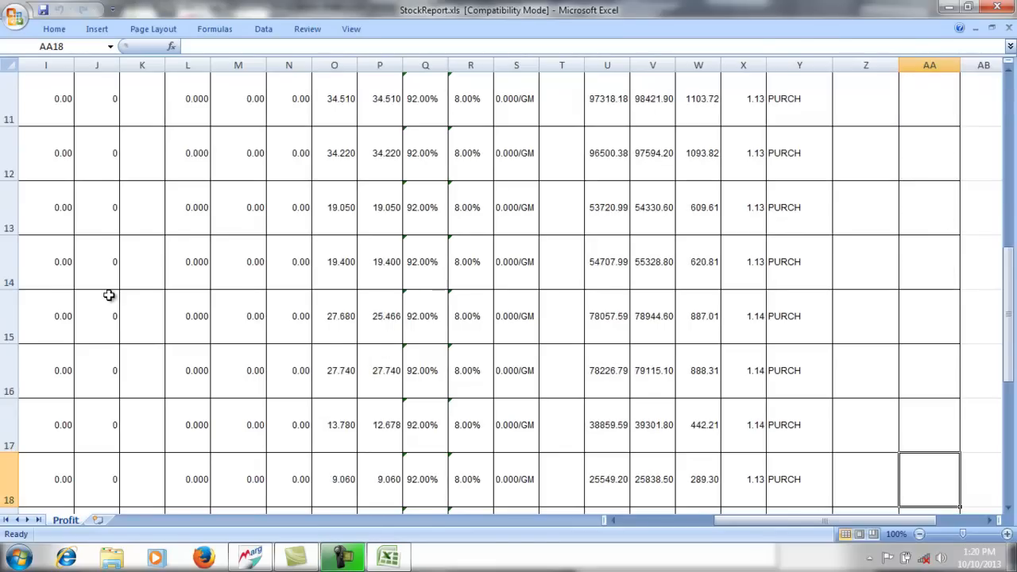
key(Down)
key(Down)
key(Down)
key(Down)
key(Down)
key(Up)
key(Up)
key(Up)
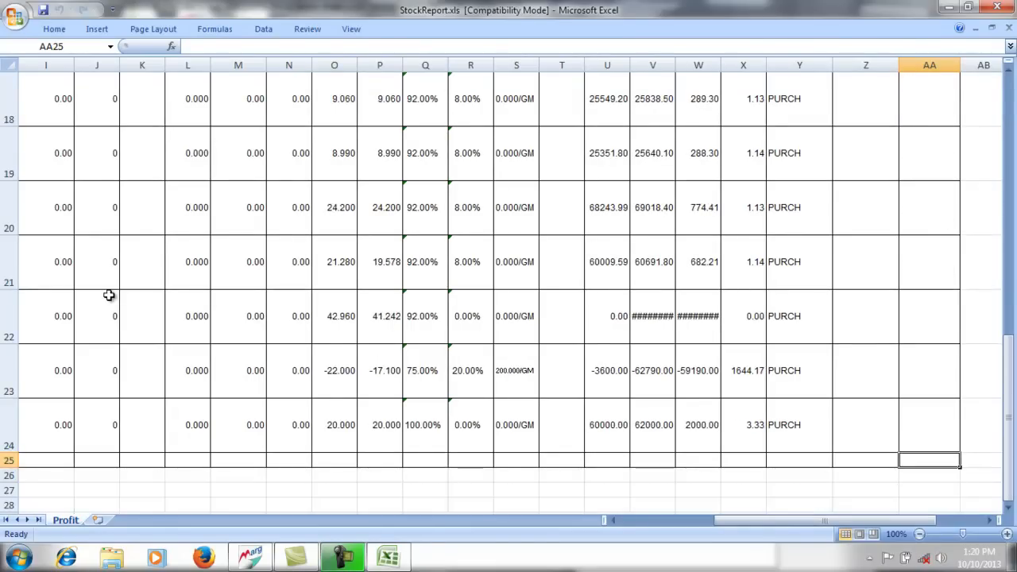
key(Up)
key(Up)
key(Up)
key(Up)
key(Up)
key(Up)
key(Up)
key(Up)
key(Up)
key(Up)
key(Up)
key(Up)
key(Up)
key(ctrl+Home)
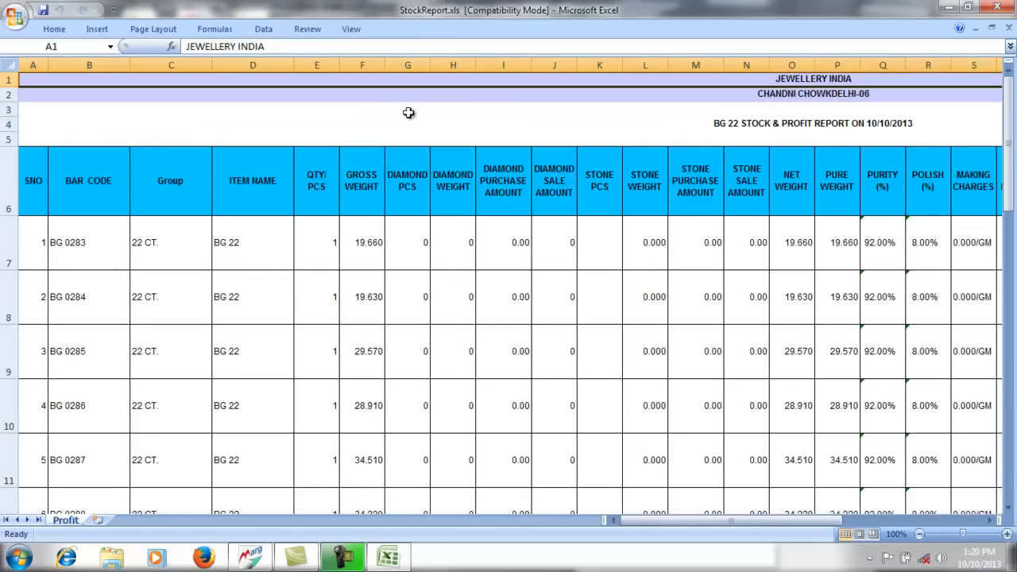
click(999, 7)
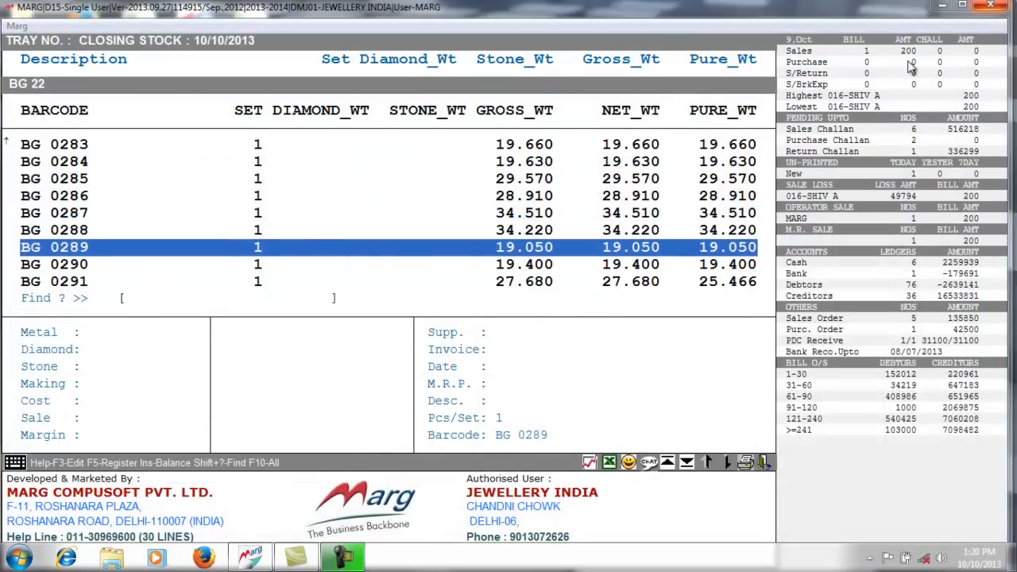
- Leave the closing-stock list and search the Control Room setup for 'JEEWELLERY' settings
click(557, 203)
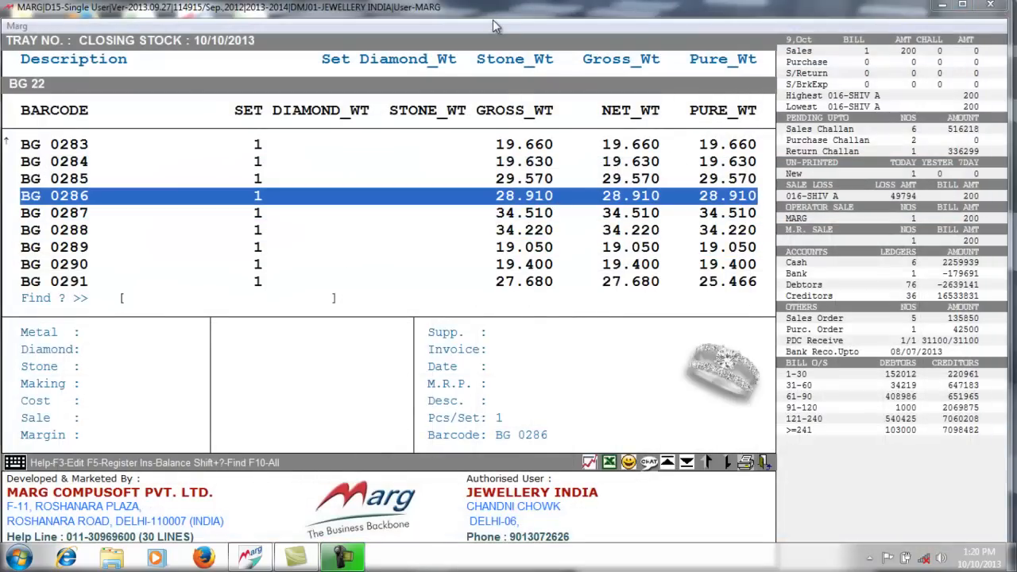
key(Escape)
key(Escape)
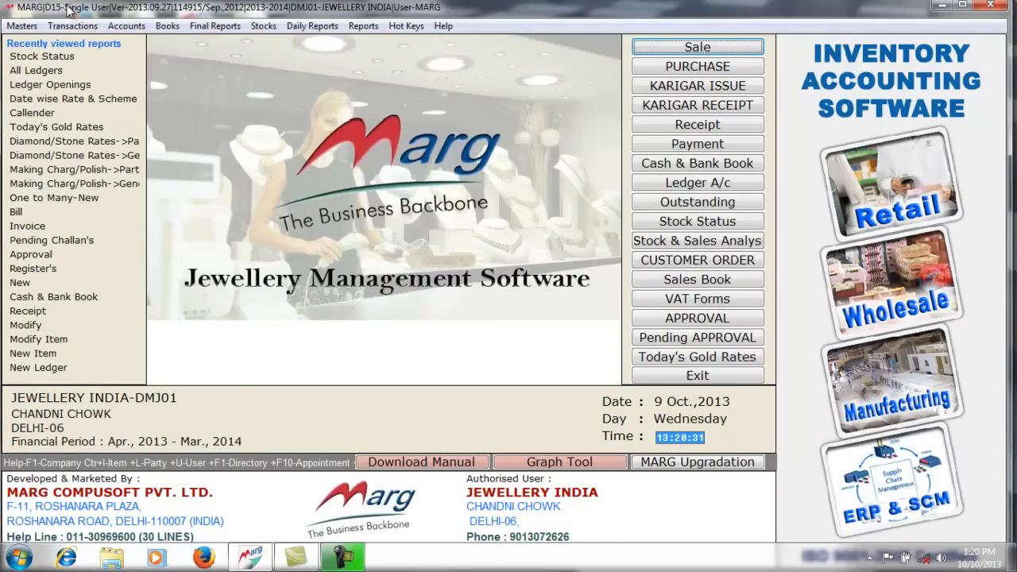
click(26, 28)
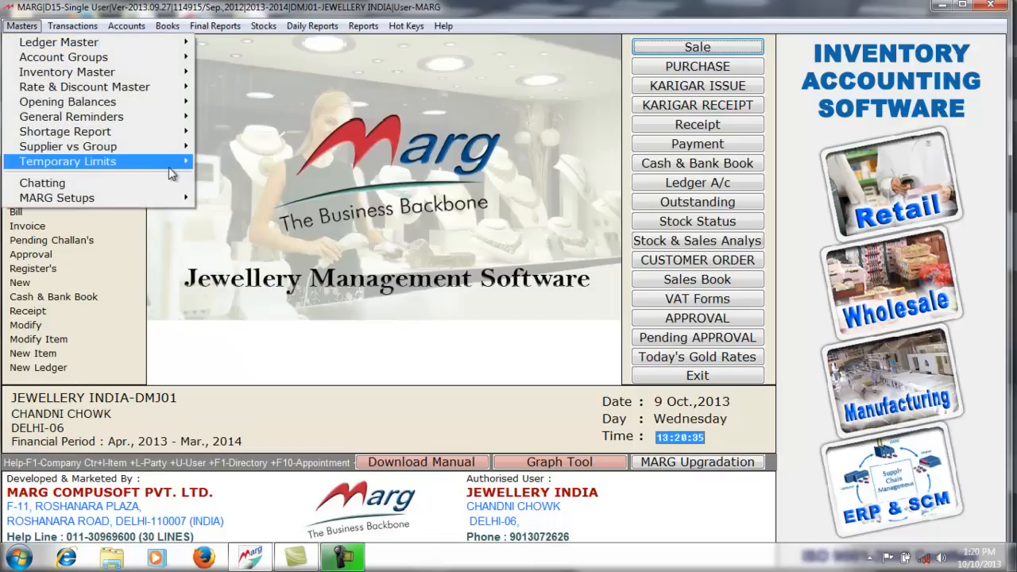
mouse_move(174, 204)
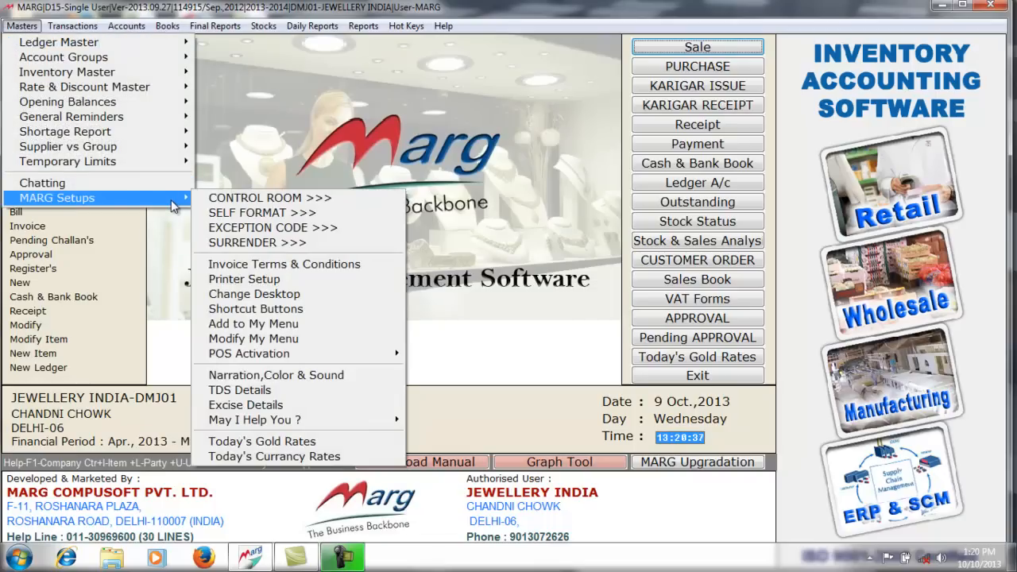
click(262, 199)
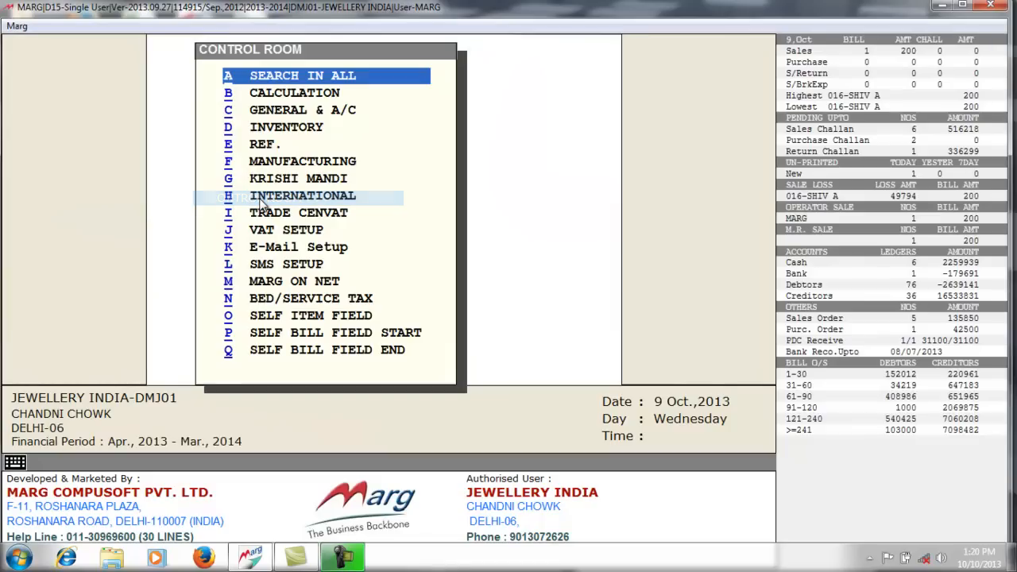
key(Return)
text(JEEWELLERY)
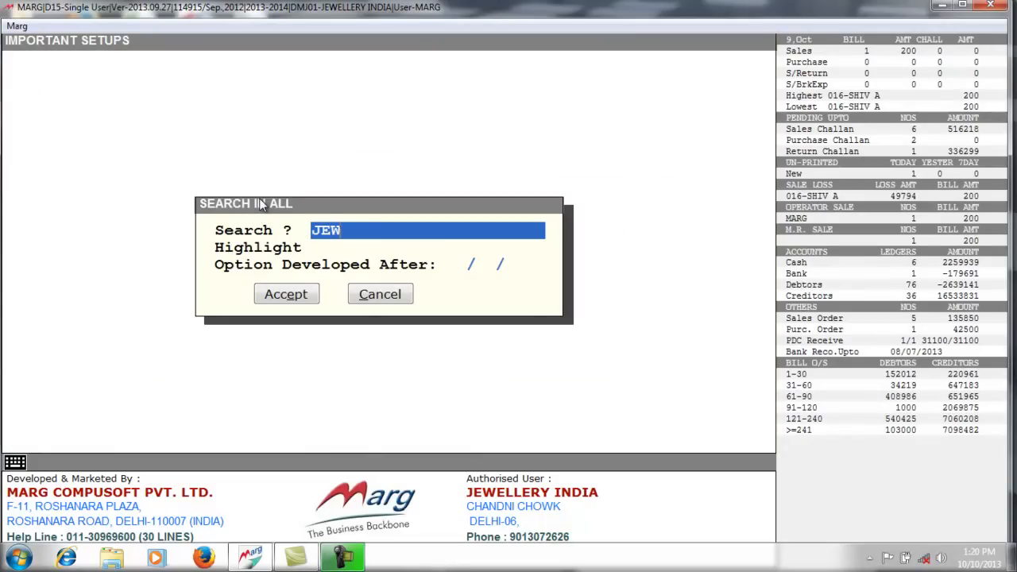
key(Return)
key(Return)
key(Return)
key(Return)
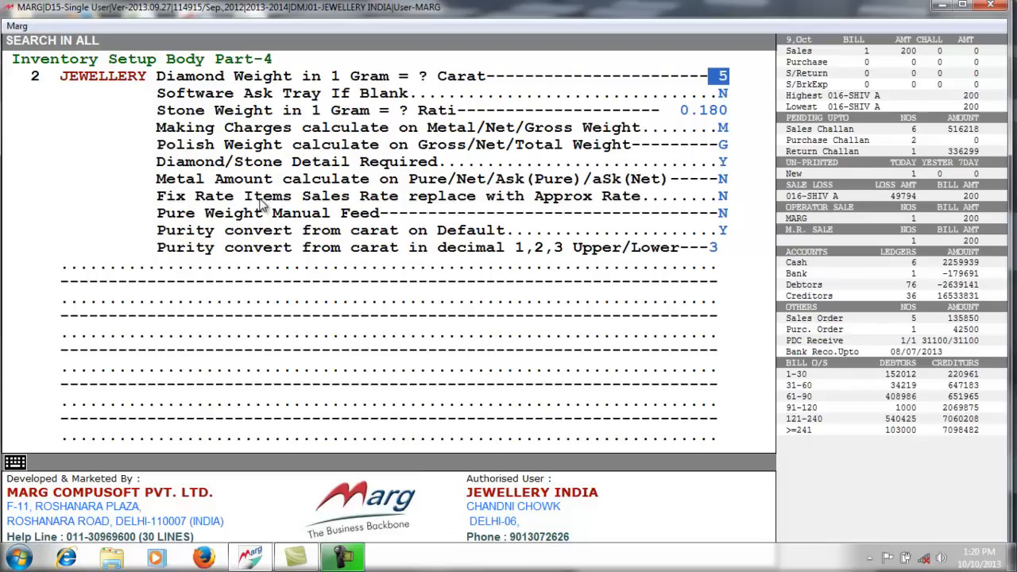
- Review the tray prompt, stone weight, making charges, polish weight and carat purity settings, then save changes
key(Return)
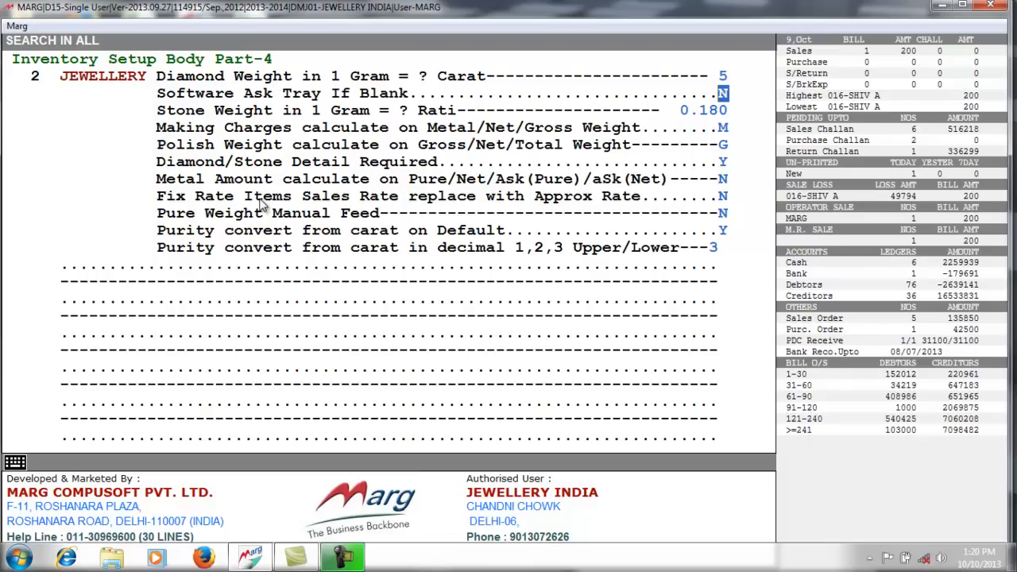
key(Return)
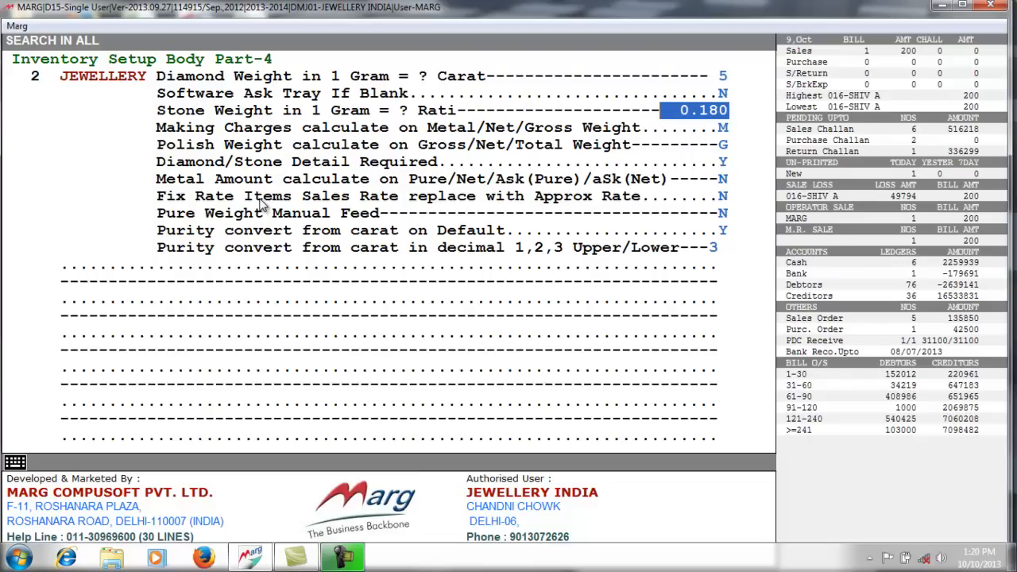
key(Return)
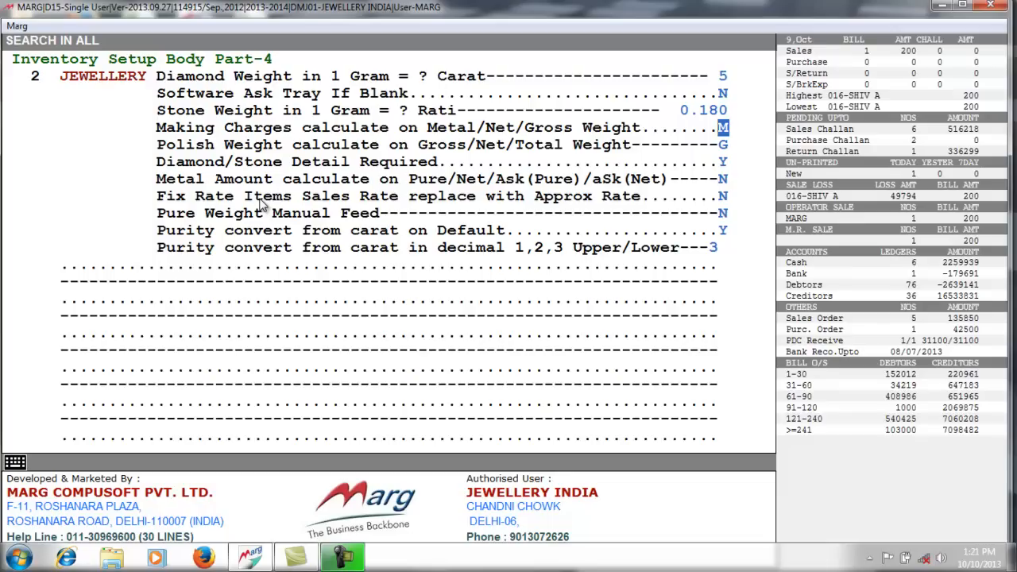
key(Return)
key(Return)
key(Return)
key(Return)
key(Return)
key(Return)
key(Return)
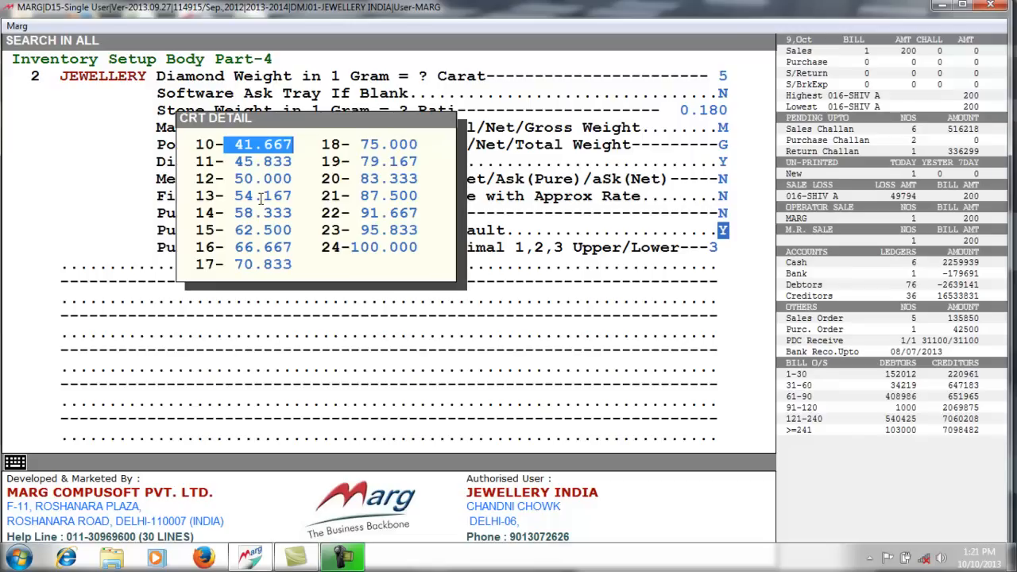
key(Down)
key(Down)
key(Down)
key(Down)
key(Down)
key(Down)
key(Down)
key(Down)
key(Down)
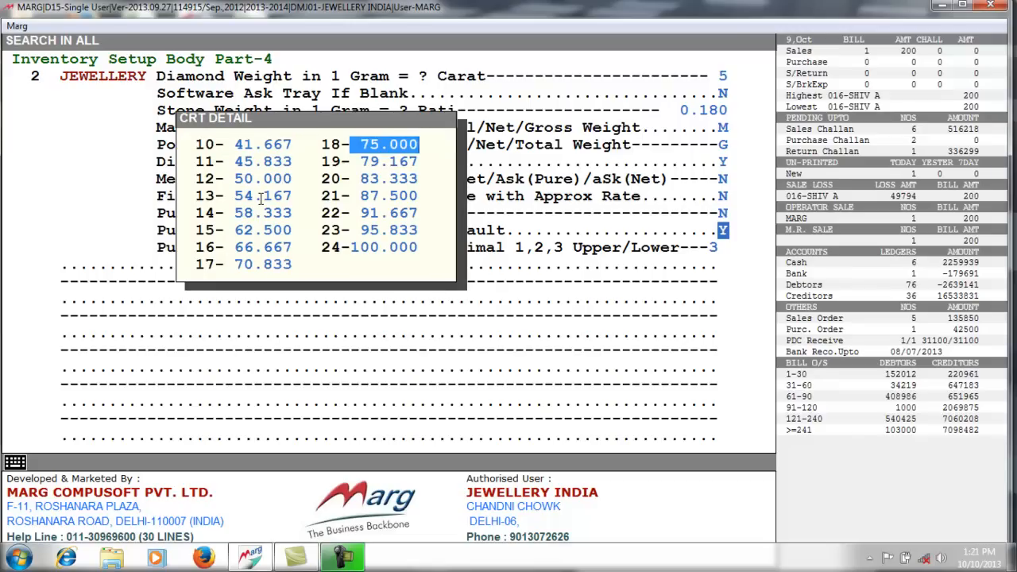
key(Down)
key(Down)
key(Down)
key(Down)
key(Down)
key(Return)
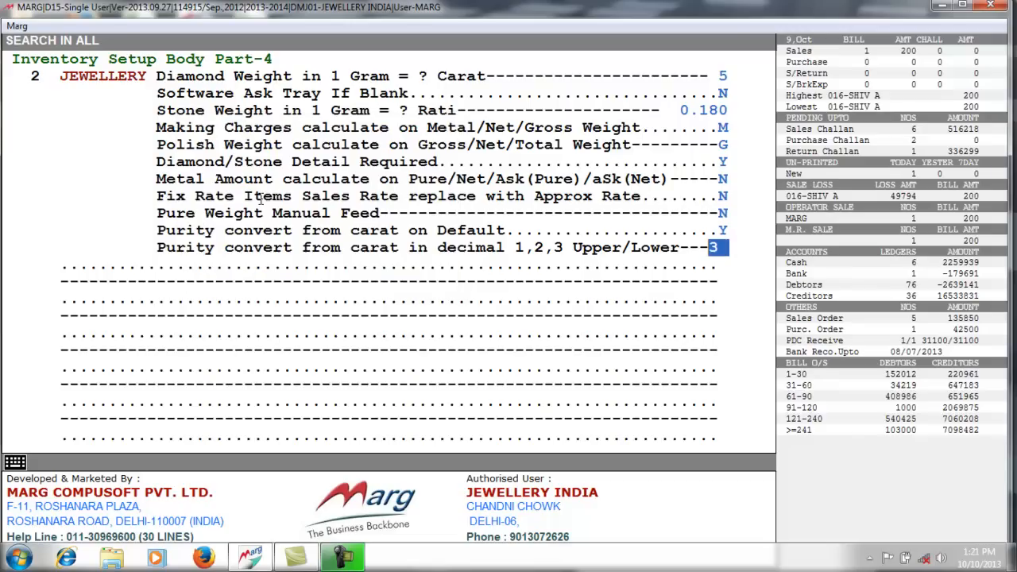
key(Escape)
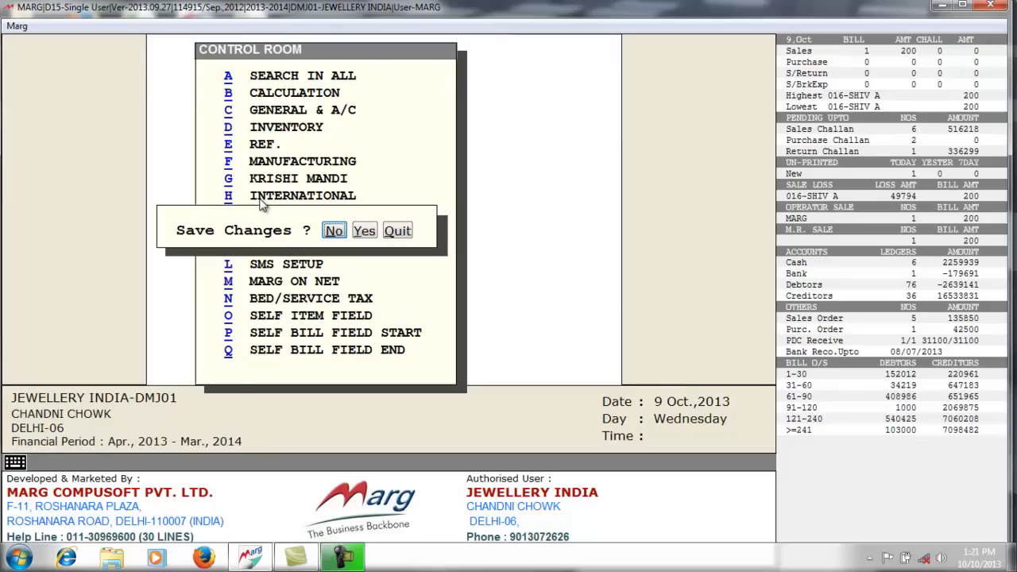
key(y)
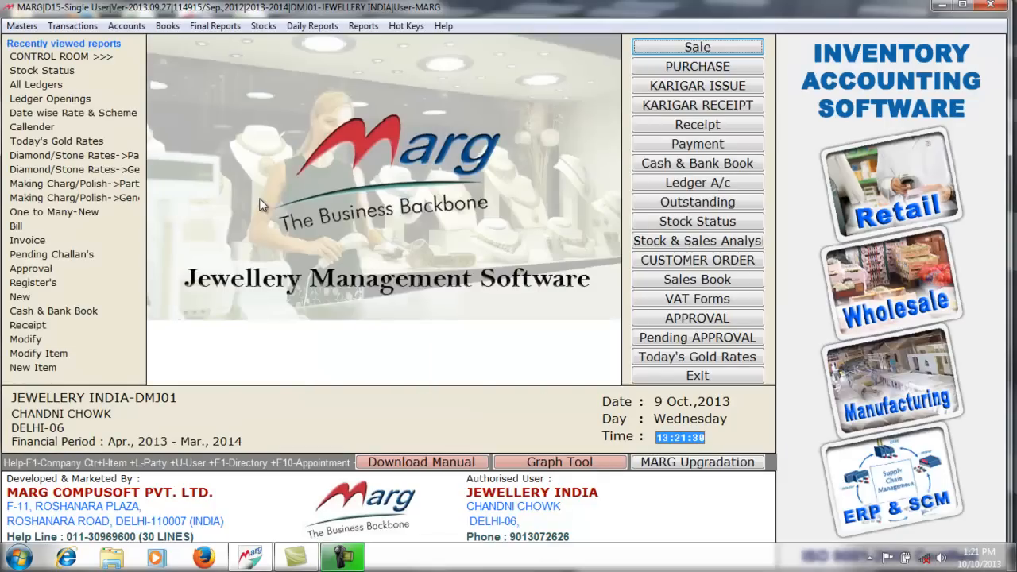
- Open the Sale Summary report from Daily Reports > Item Sale/Purchase Summary
click(308, 26)
mouse_move(446, 127)
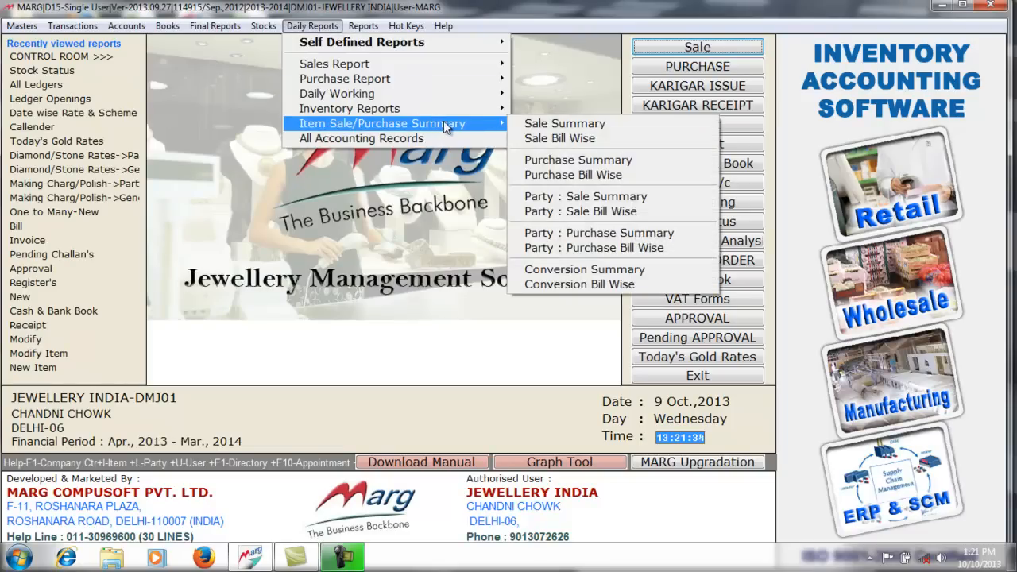
click(579, 125)
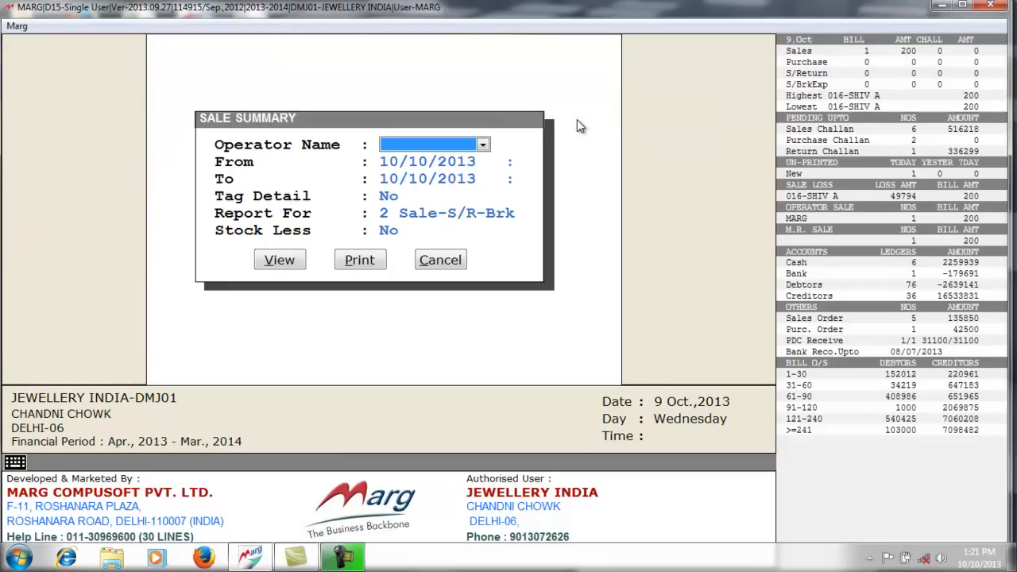
- Set From date 01/04/2013, tag detail Yes and Sale-S/R-Brk type, then view the report
key(Return)
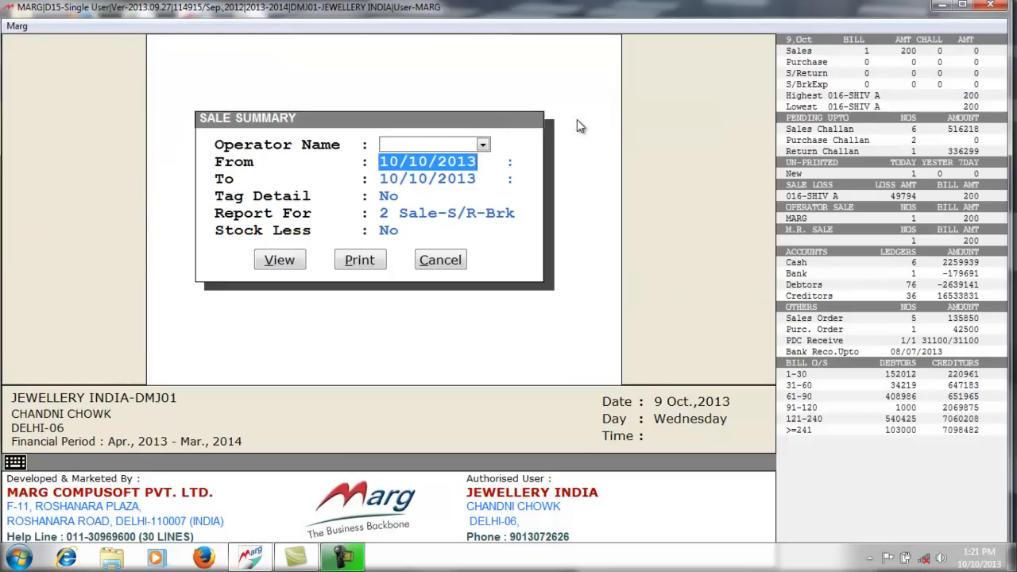
text(01/04)
key(Return)
key(Return)
key(Return)
key(Return)
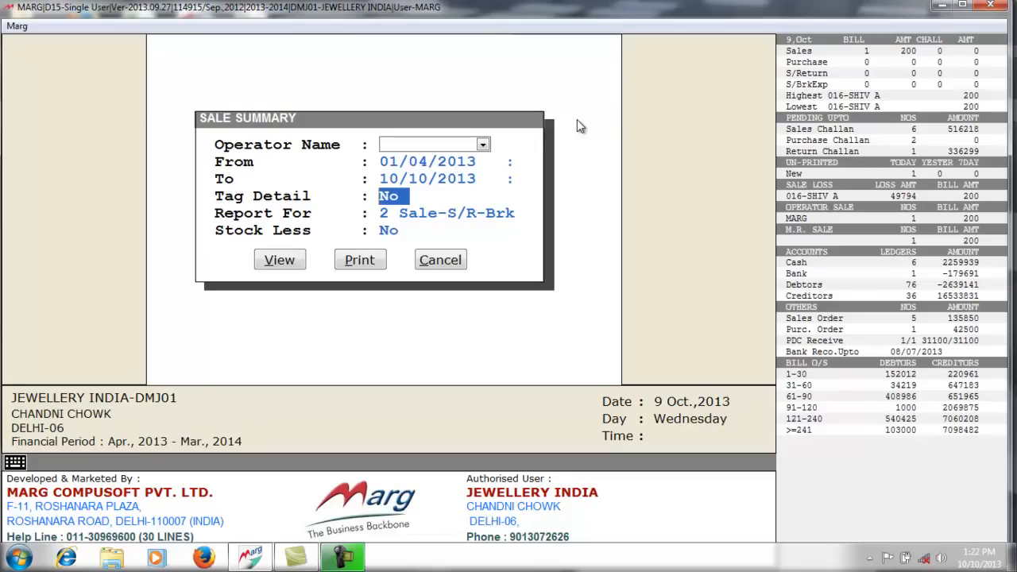
key(y)
key(n)
key(y)
key(Return)
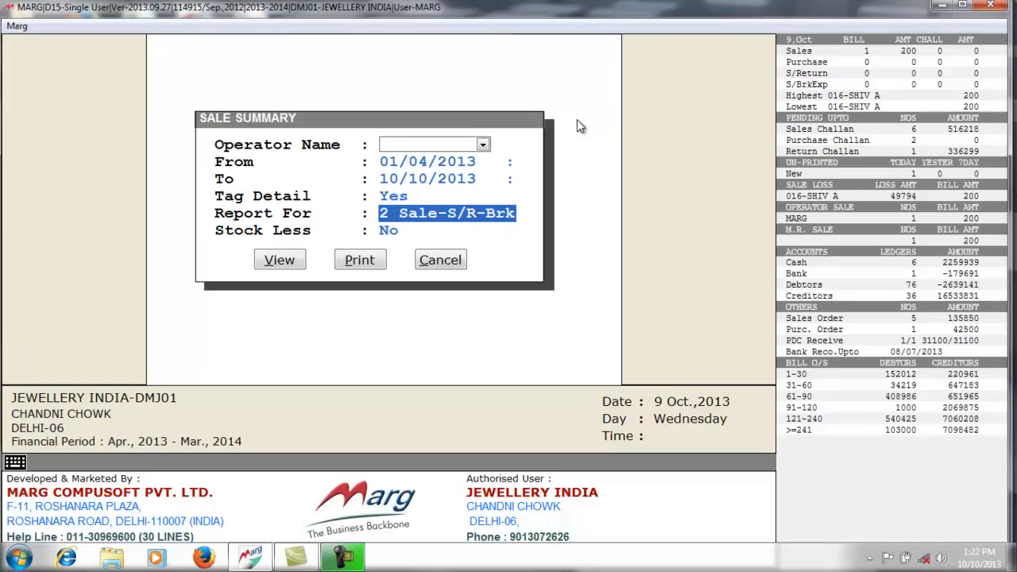
key(Return)
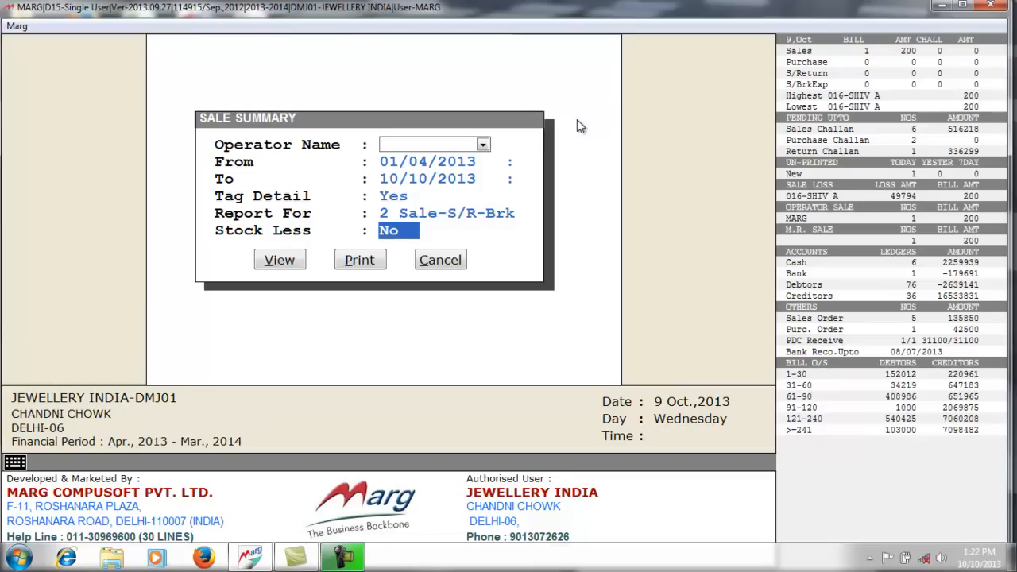
key(space)
key(space)
key(space)
key(Return)
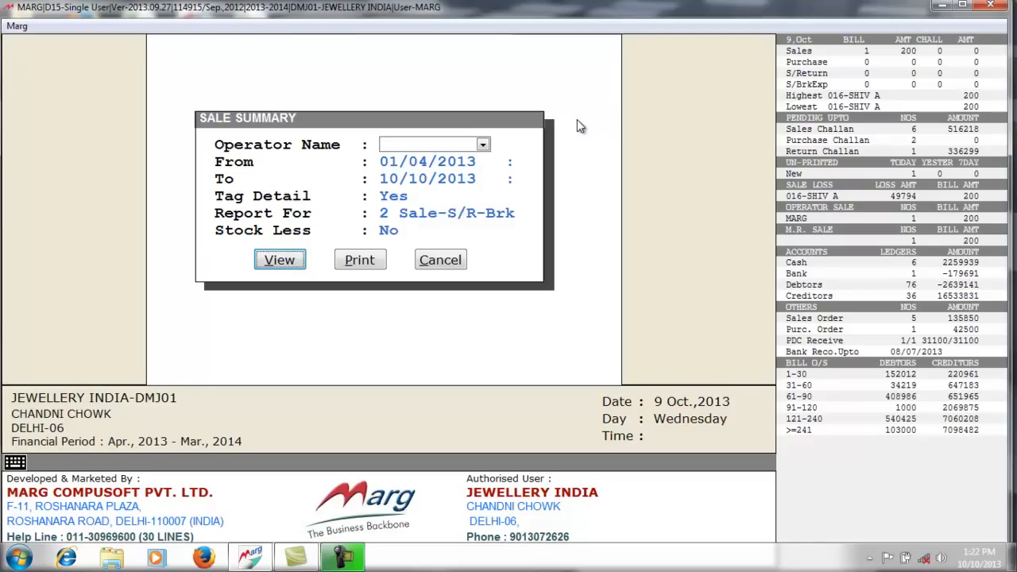
key(Return)
key(Return)
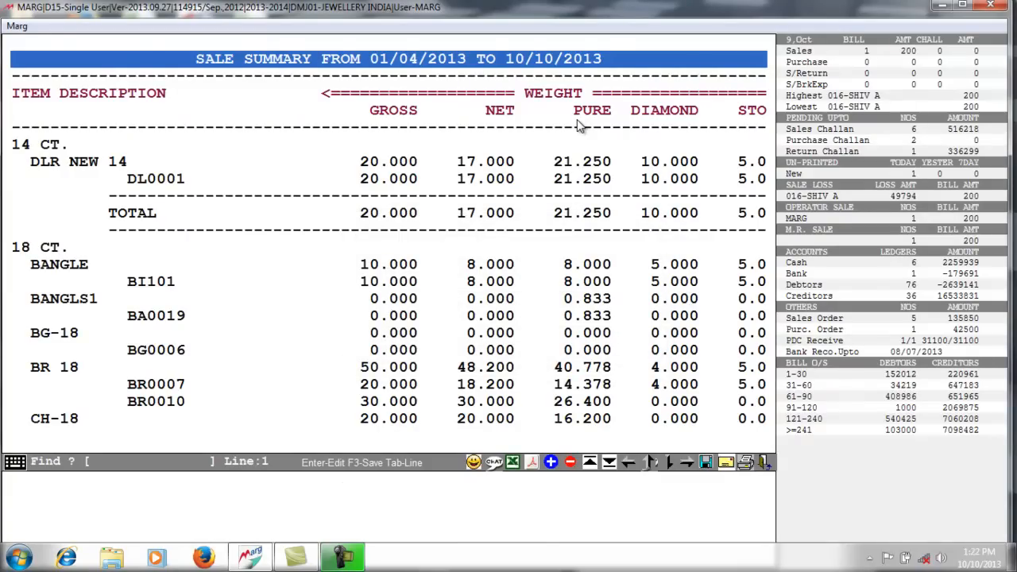
- Scroll the sale summary across its stone, making, polish, diamond and total amount columns and down its item rows
key(Right)
key(Down)
key(Down)
key(Down)
key(Down)
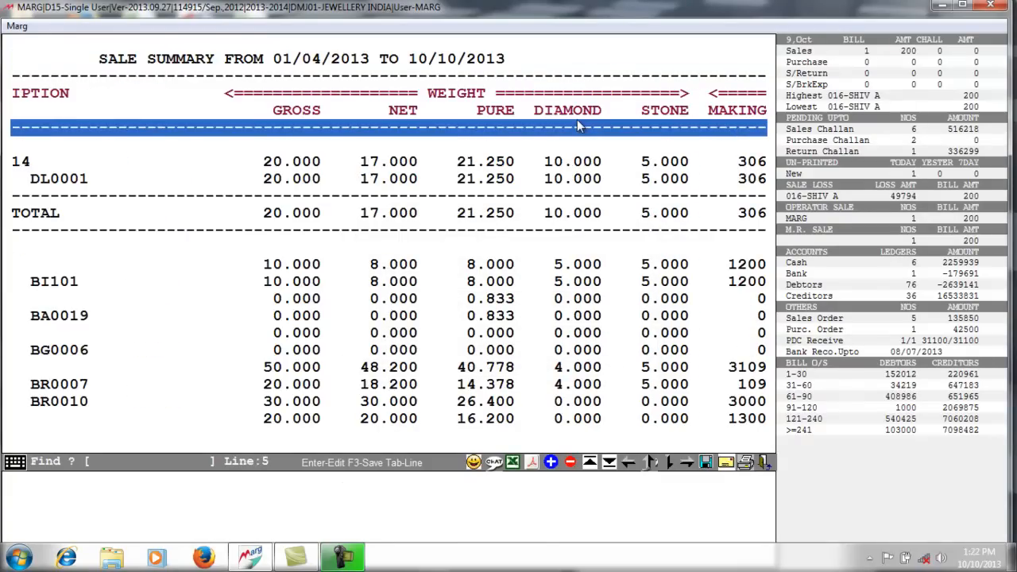
key(Left)
key(Right)
key(Right)
key(Right)
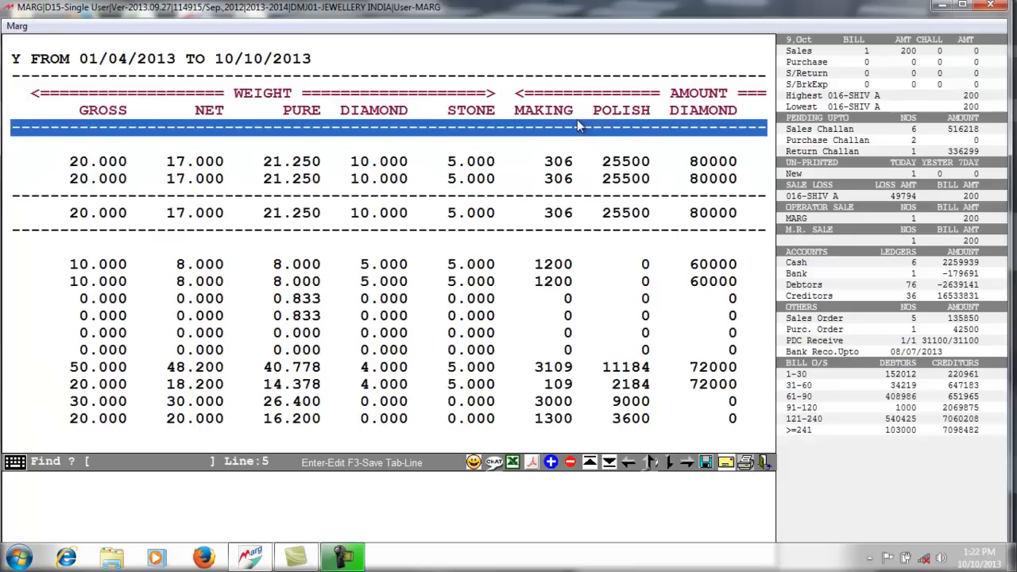
key(Right)
key(Right)
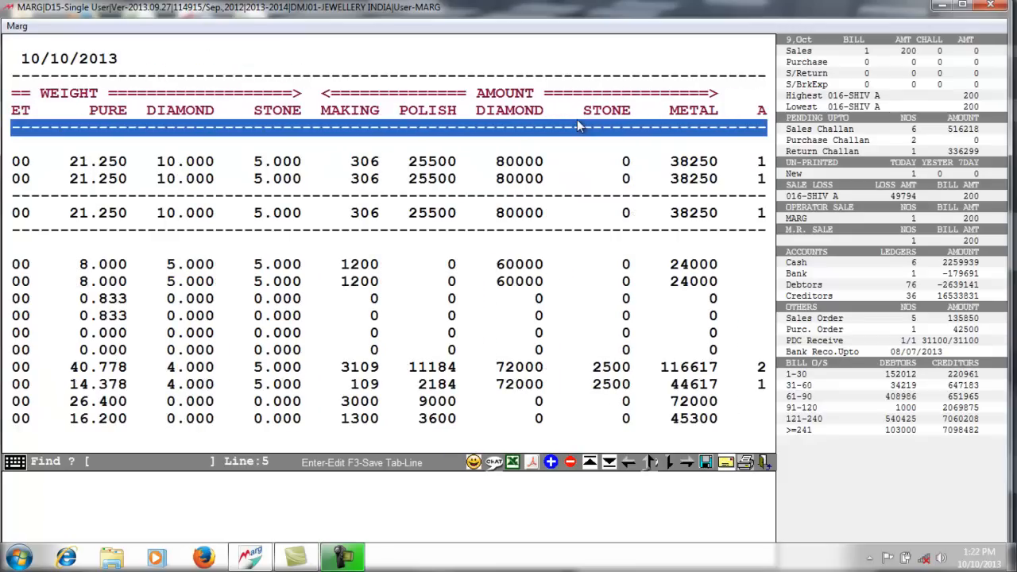
key(Down)
key(Down)
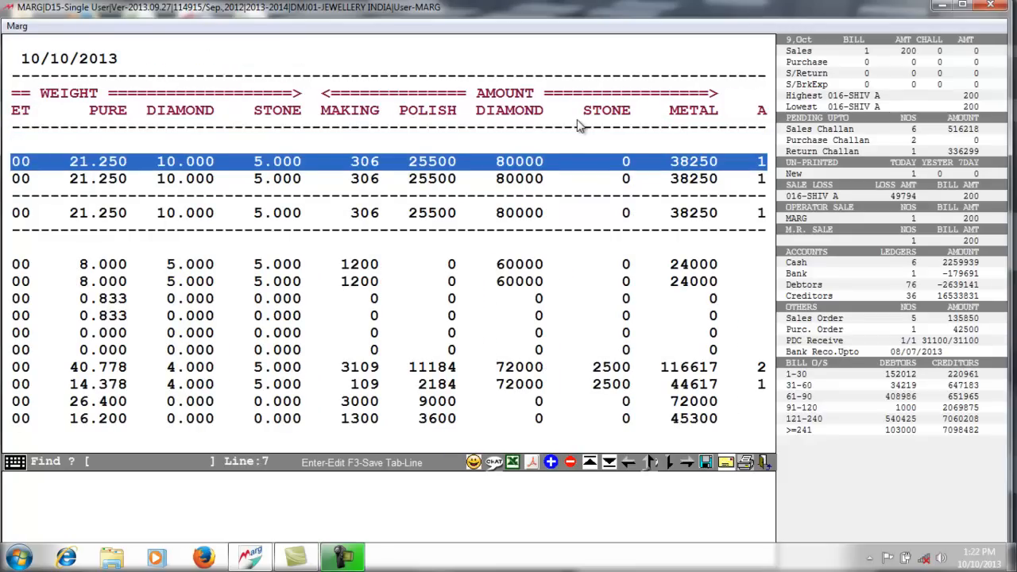
key(Right)
key(Right)
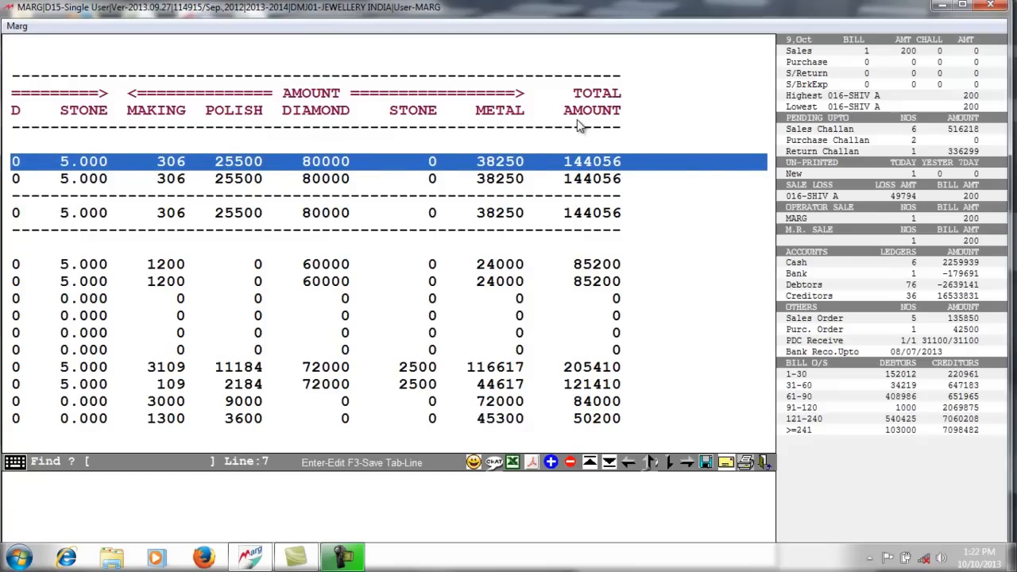
key(Left)
key(Left)
key(Left)
key(Left)
key(Down)
key(Down)
key(Down)
key(Down)
key(Down)
key(Down)
key(Down)
key(Down)
key(Down)
key(Down)
key(Down)
key(Down)
key(Down)
key(Left)
key(Left)
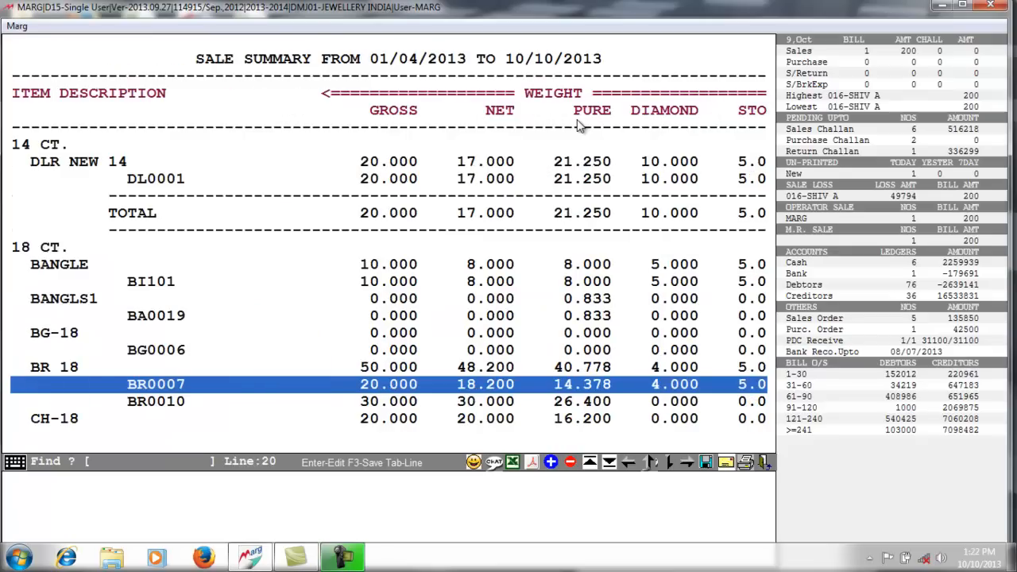
key(Down)
key(Down)
key(Down)
key(Down)
key(Down)
key(Down)
key(Down)
key(Down)
key(Down)
key(Down)
key(Up)
key(Up)
key(Up)
key(Up)
key(Up)
key(Up)
key(Up)
key(Up)
key(Up)
key(Up)
key(Up)
key(Up)
key(Up)
key(Up)
key(Up)
key(Up)
key(Up)
key(Up)
key(Up)
key(Up)
key(Up)
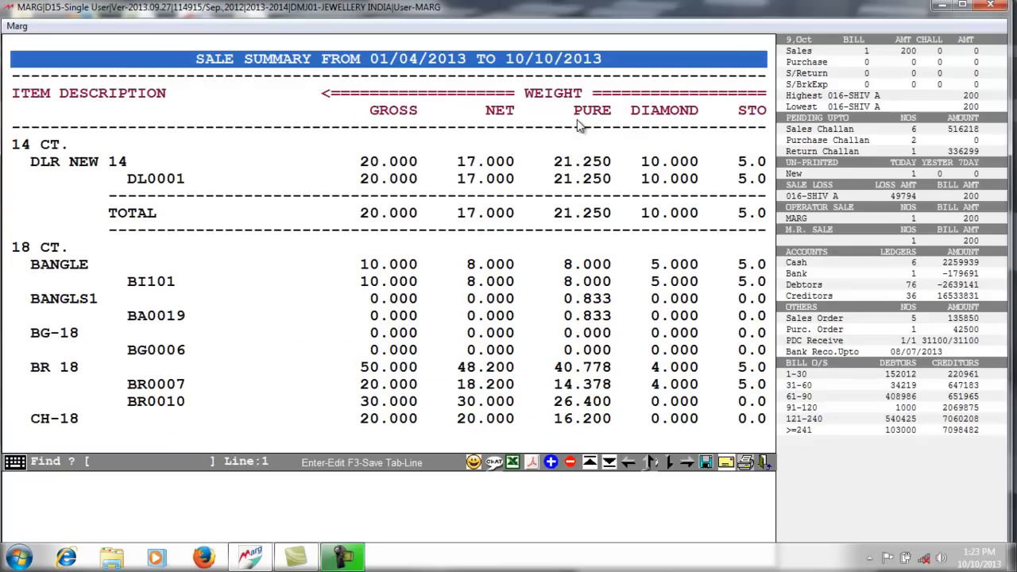
- Close the sale summary report and bring up the Transactions menu
key(Escape)
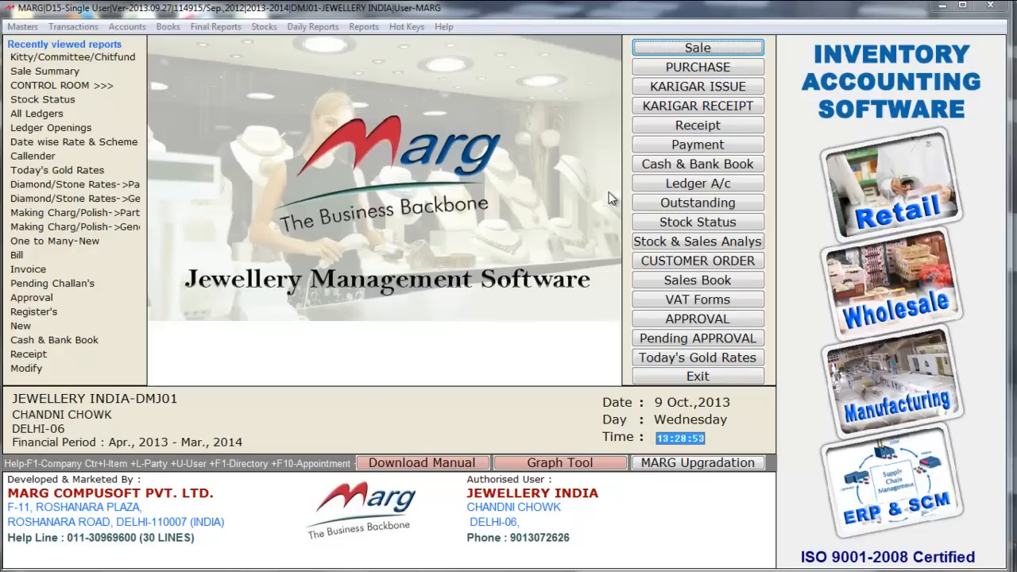
click(112, 10)
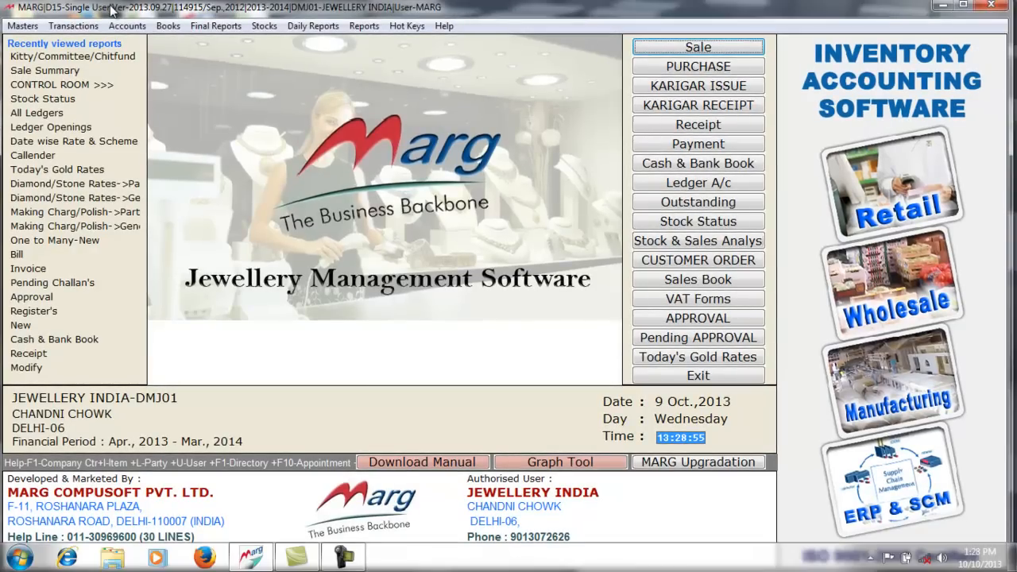
click(78, 26)
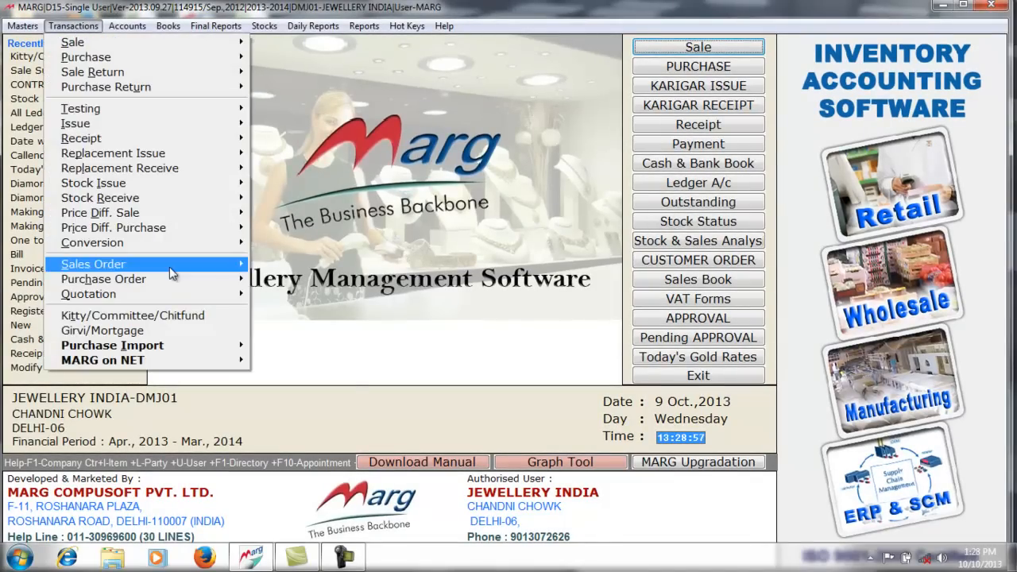
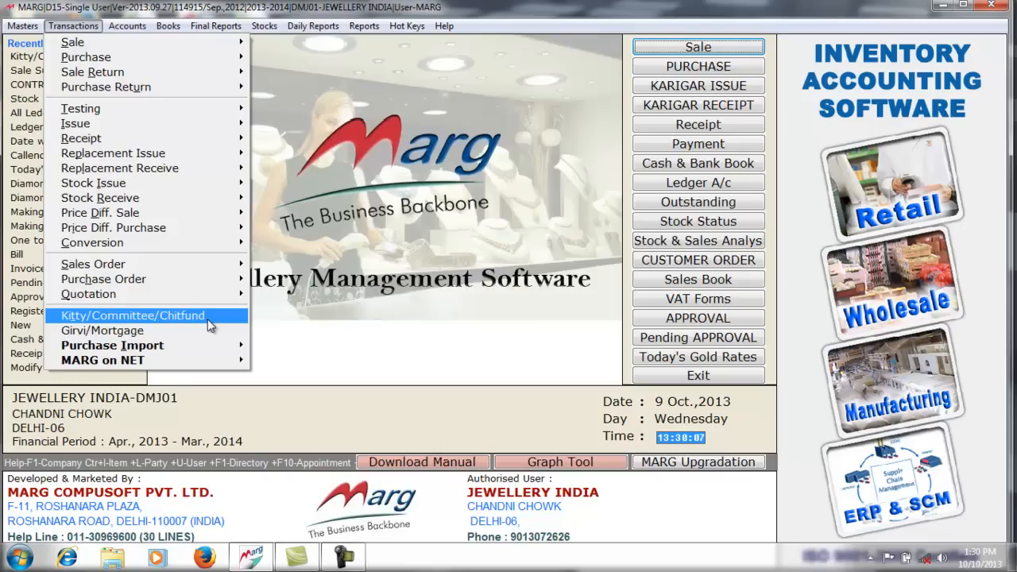
- Open Kitty Group records in the Kitty/Committee/Chitfund module and add a new group
click(209, 324)
click(498, 146)
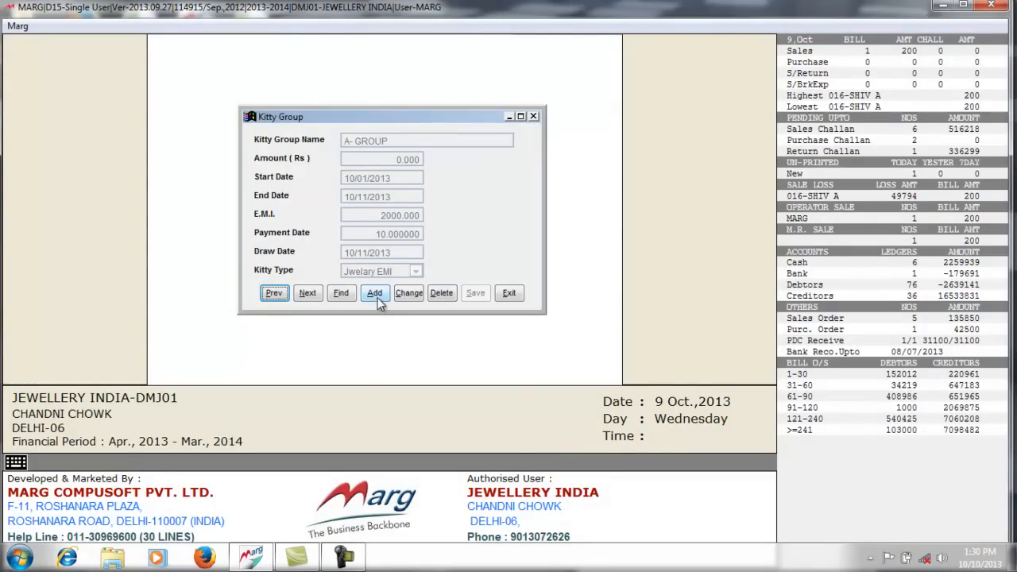
click(375, 296)
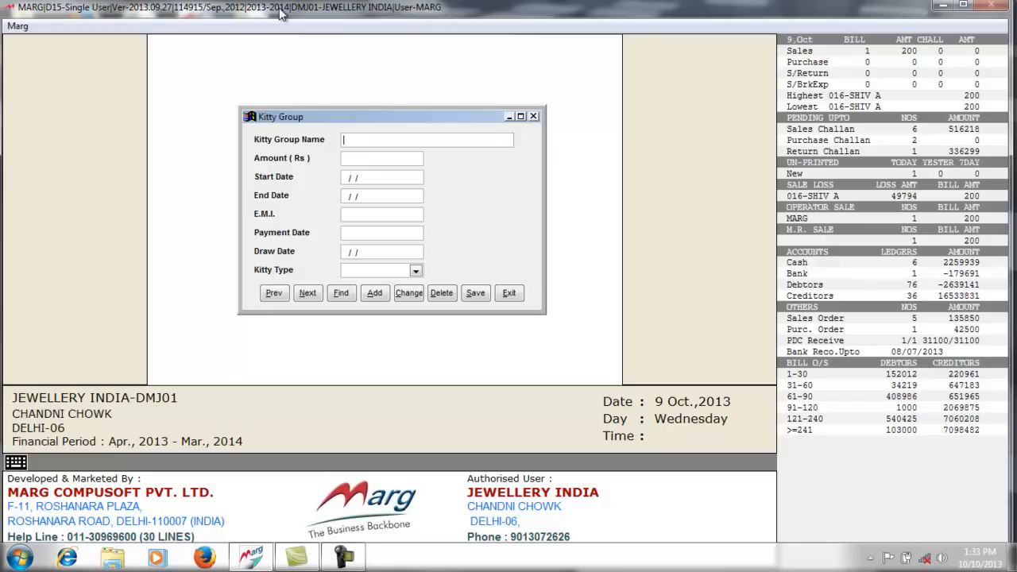
- Name the group LAXMI CHITFUND SCHEME with amount 15000 and start date 01/10/2013
text(LAXMI CHITFUND SCHEME)
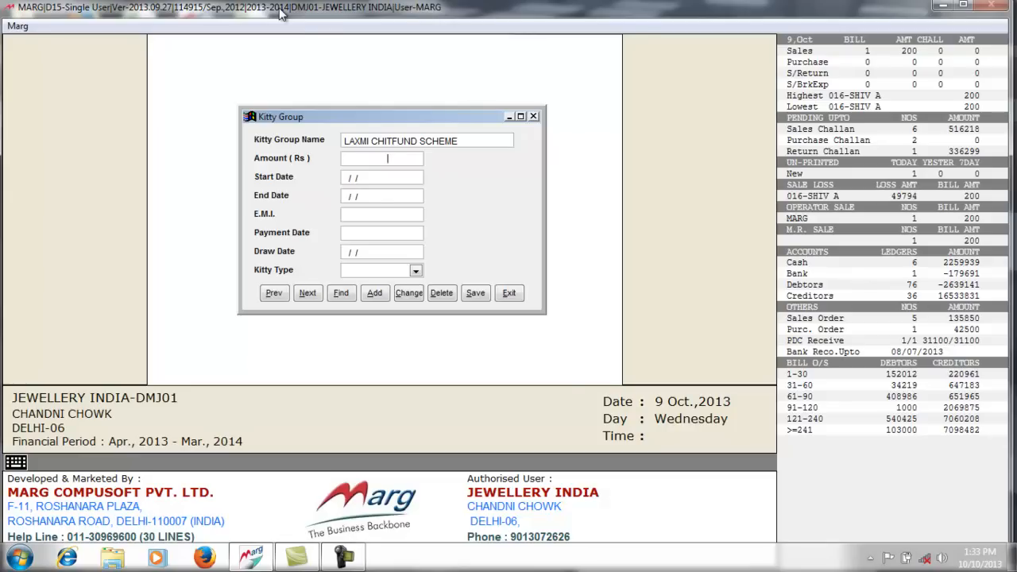
text(159)
key(BackSpace)
text(000 .000)
key(Return)
text(010)
key(BackSpace)
text(102013)
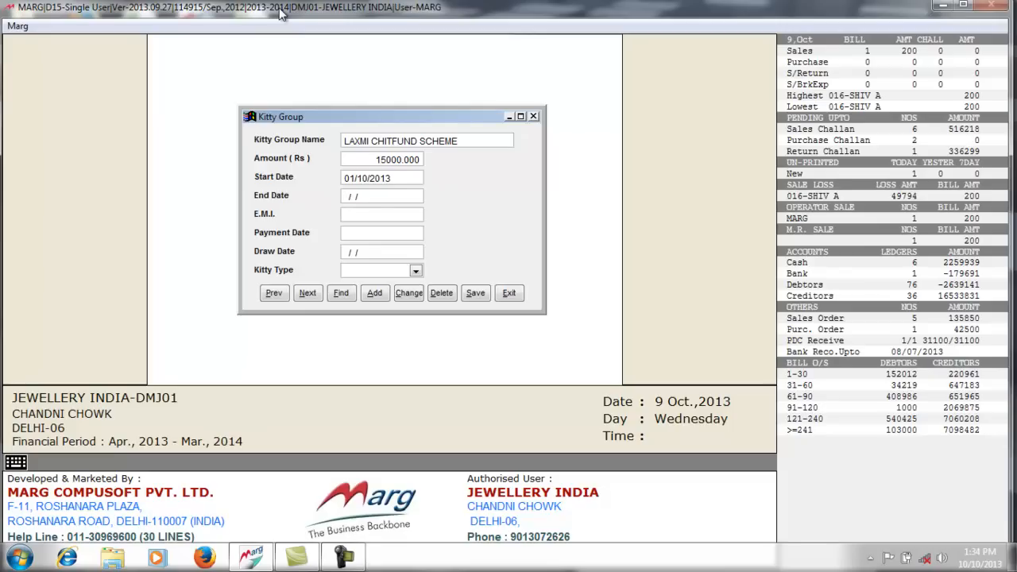
- Enter end date 01/12/2014, EMI 1000 and draw date 01/10/2013
text(01/12/2014)
key(Return)
text(1000    .000)
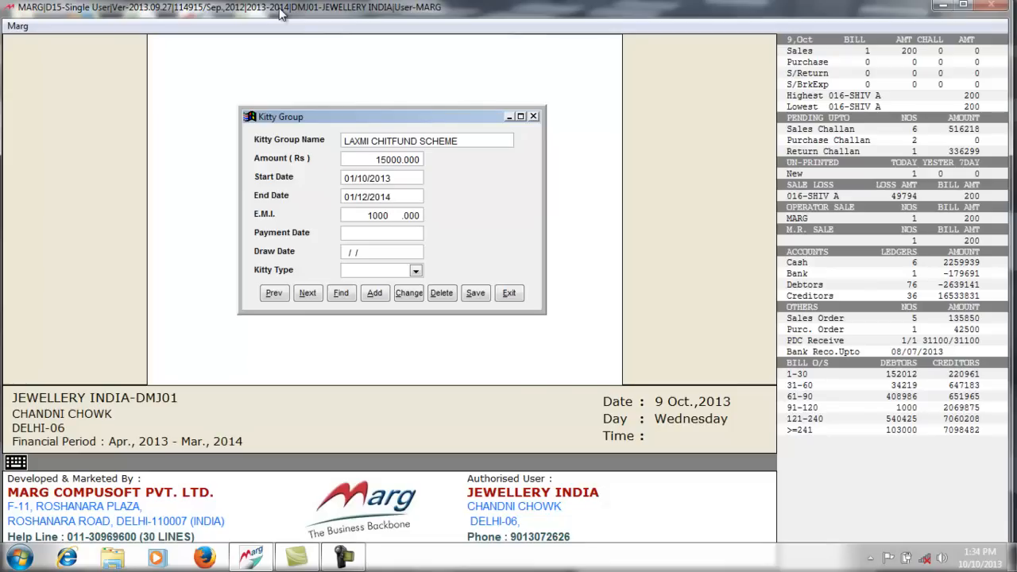
key(Return)
text(01)
text(10/2013)
key(Return)
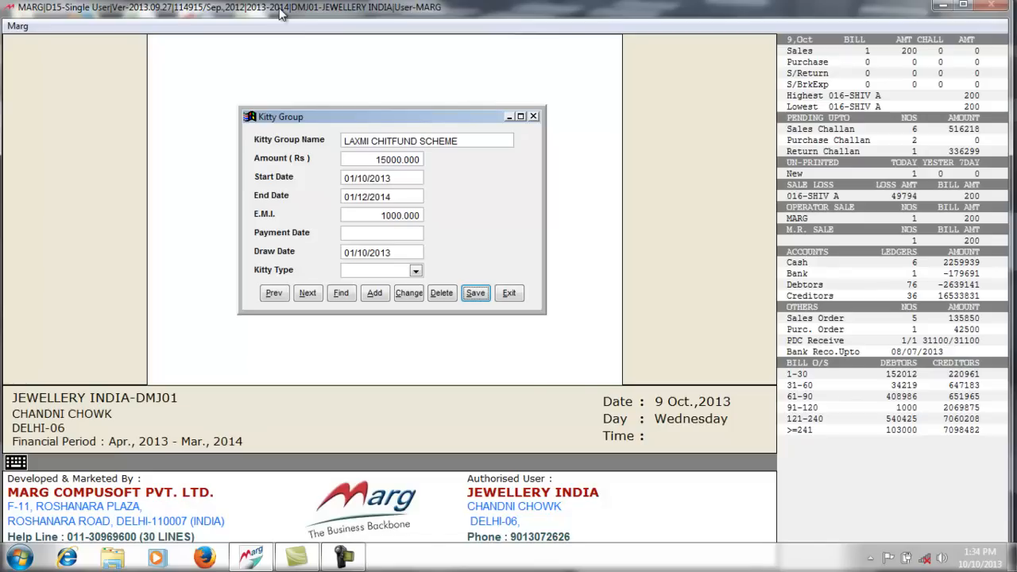
- Set the kitty type to Regular, save the LAXMI CHITFUND SCHEME group and exit the form
click(414, 271)
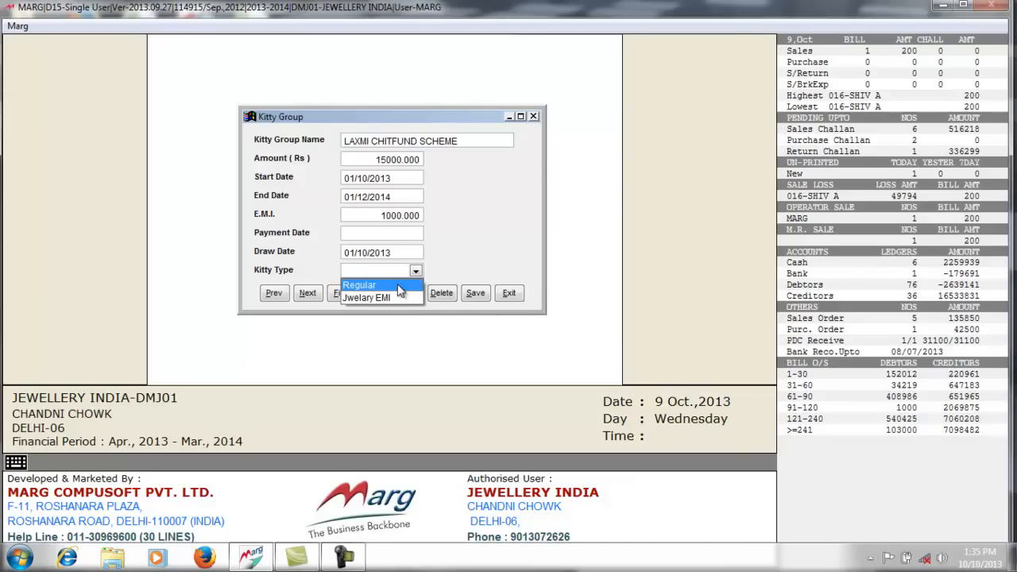
click(400, 291)
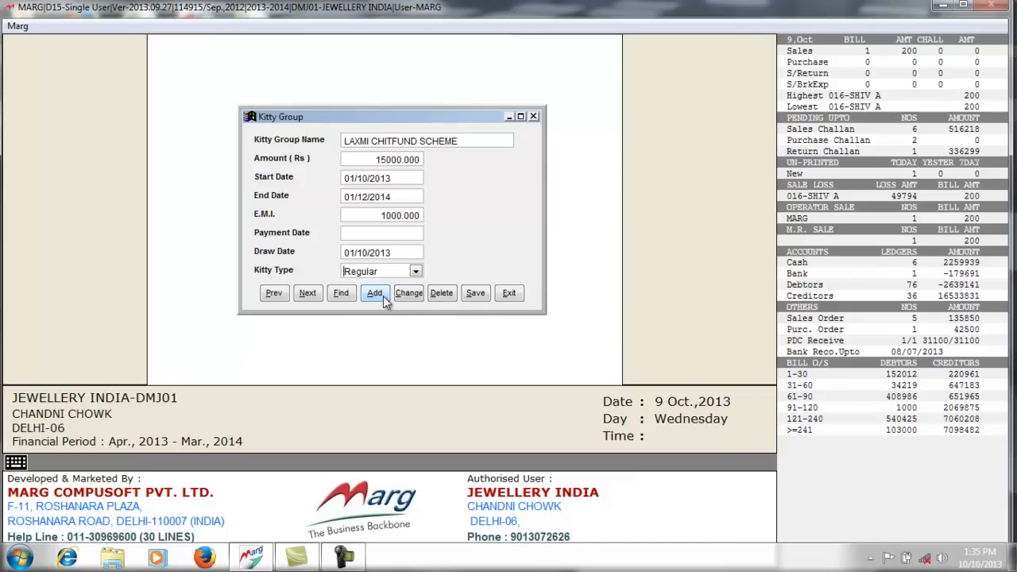
click(474, 294)
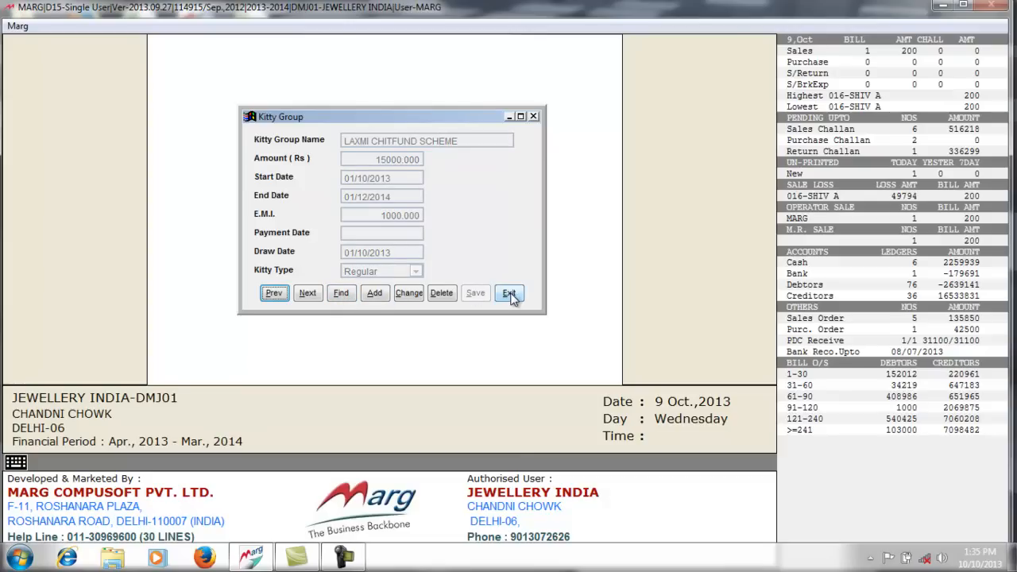
click(509, 293)
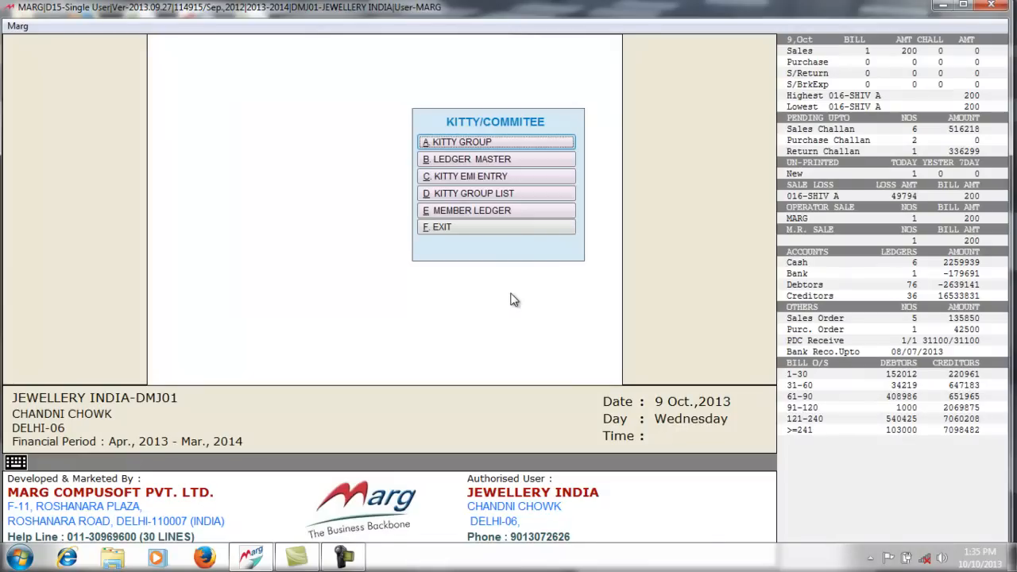
- Add a Ledger Master member with their name, LAXMI CHITFUND SCHEME group, address and referring member
click(502, 160)
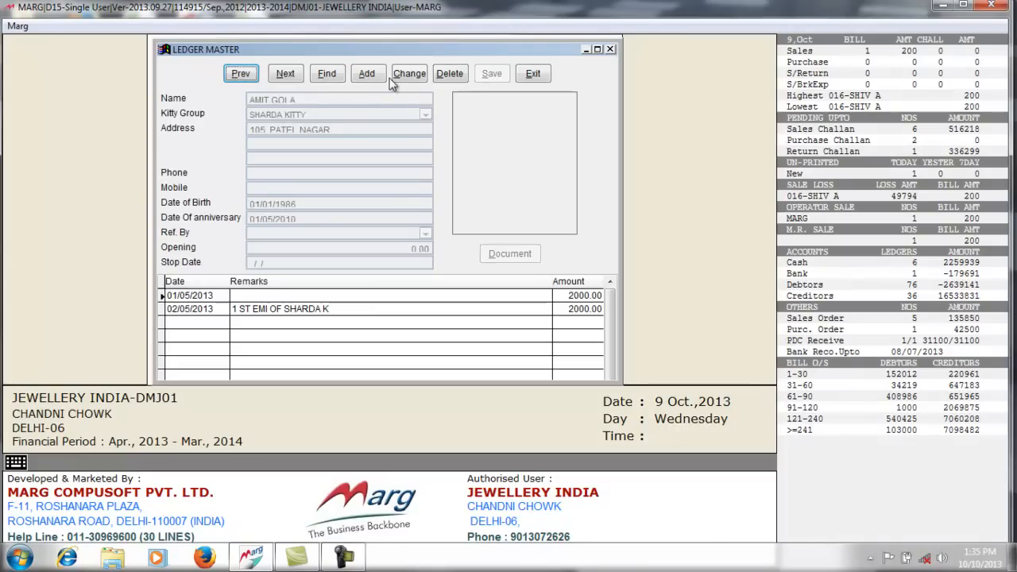
click(367, 74)
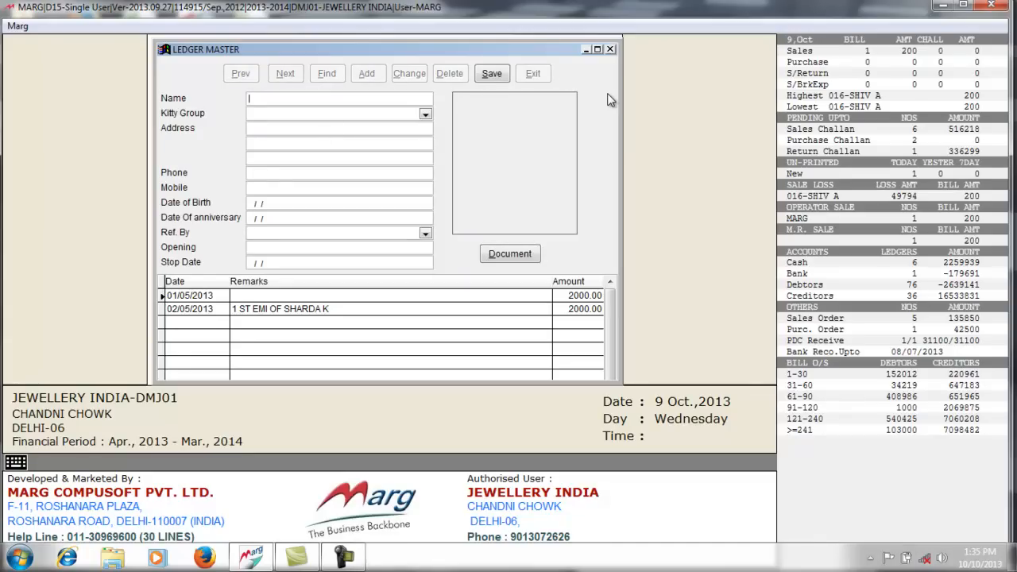
text(RAMI JI)
click(425, 113)
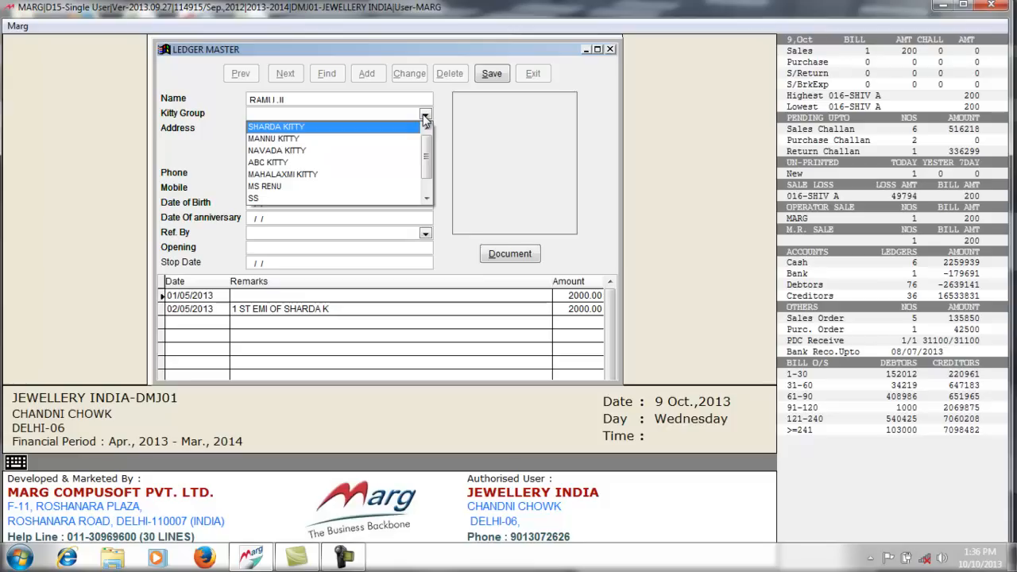
scroll(425, 120, down, 3)
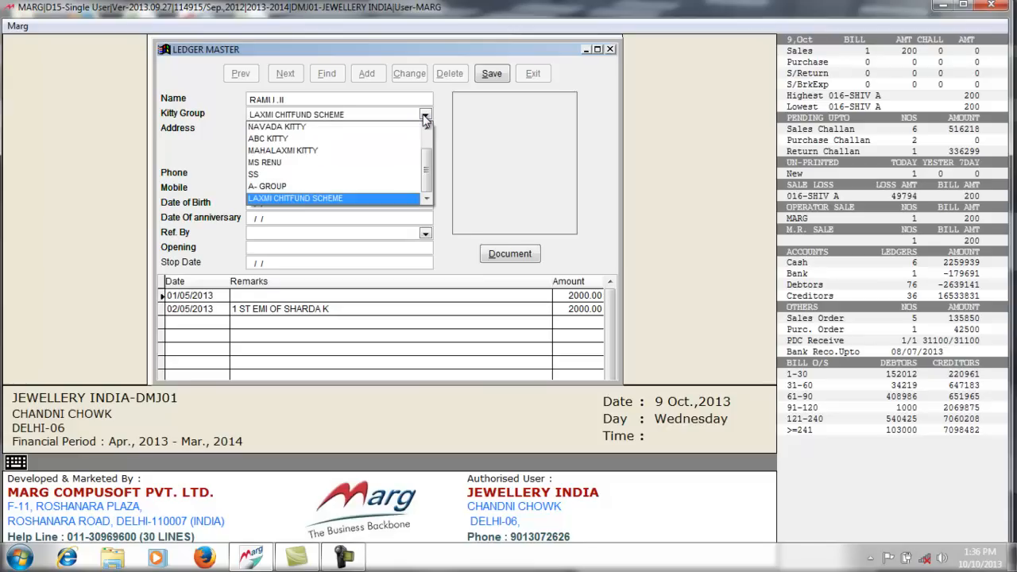
click(368, 199)
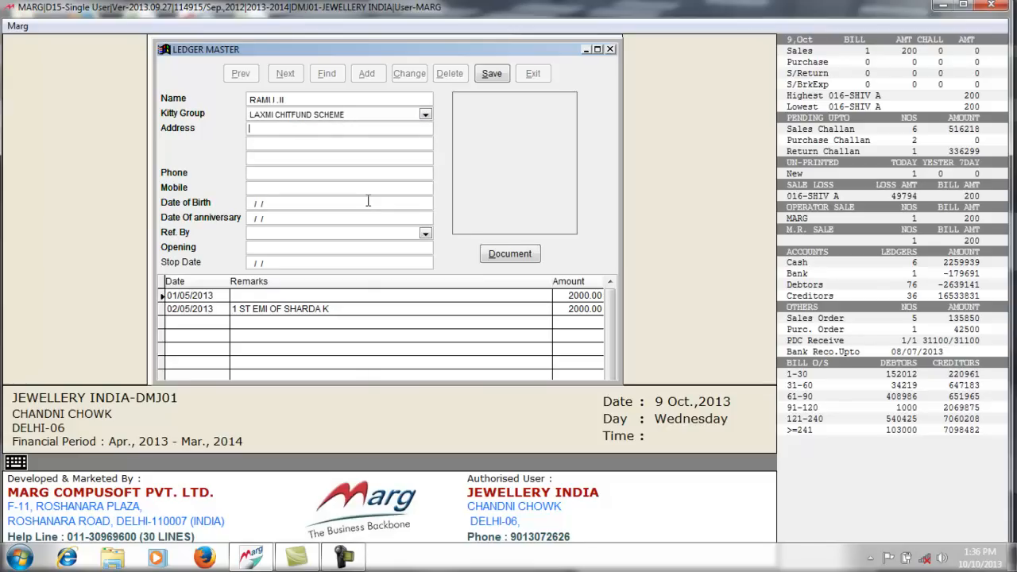
text(DELHI)
click(425, 234)
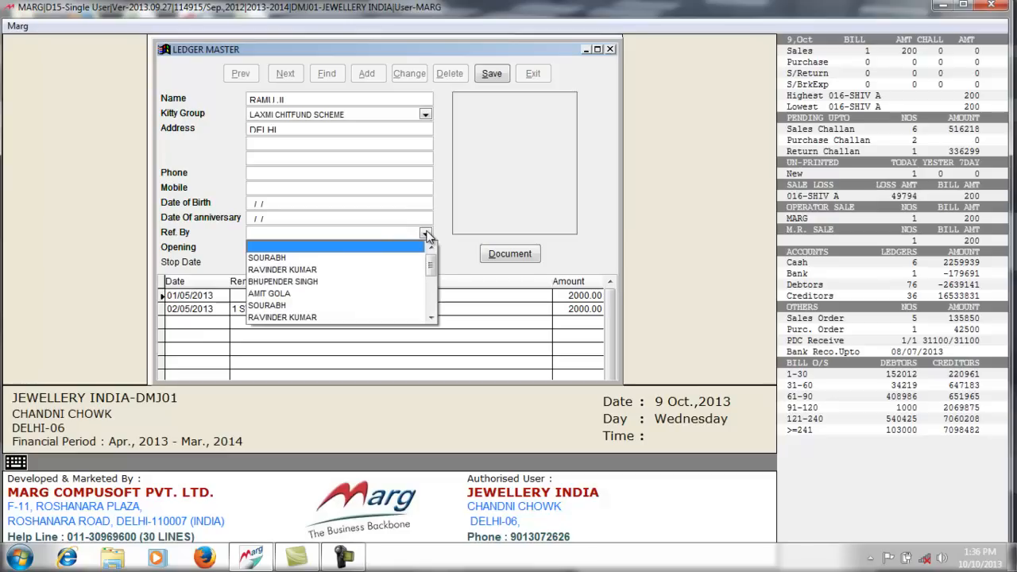
click(390, 293)
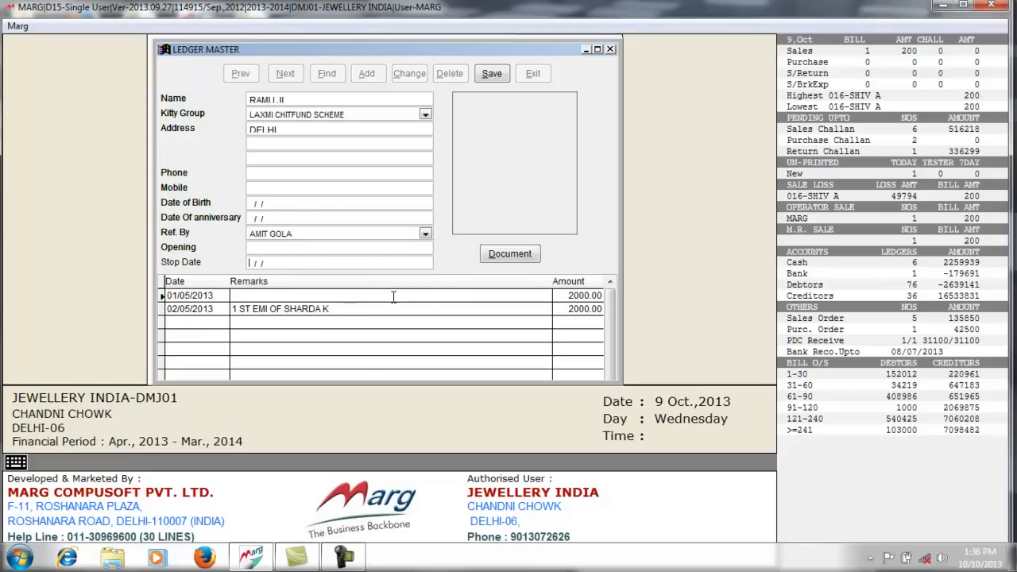
- Attach abc.JPG to the member ledger, save it, exit and dismiss the error message
click(521, 255)
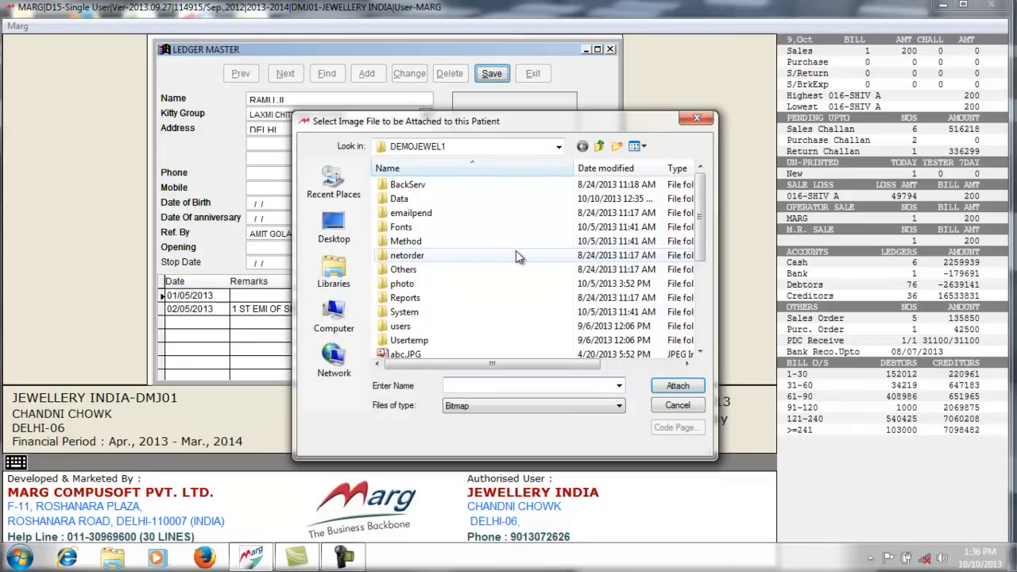
click(409, 355)
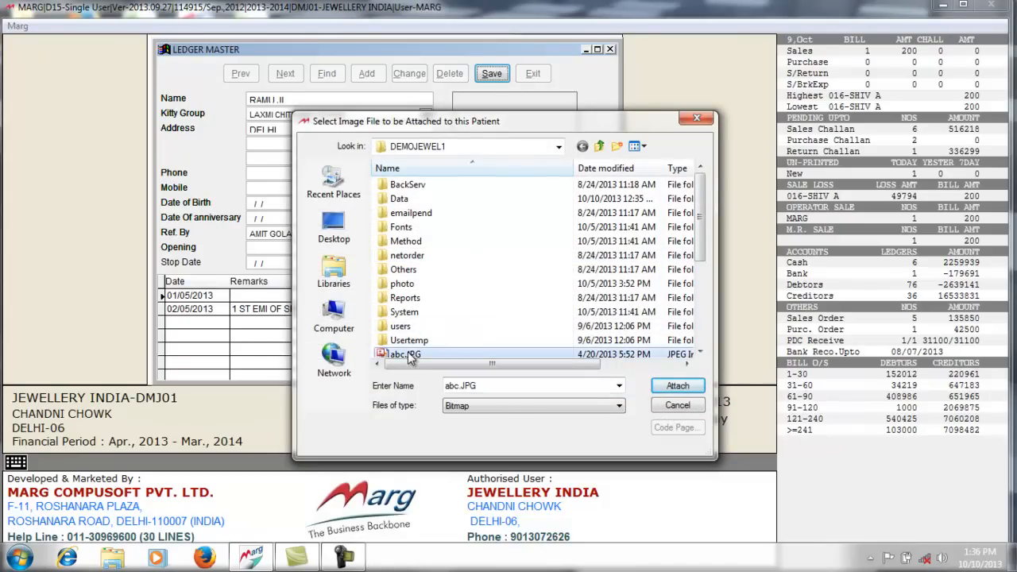
click(676, 387)
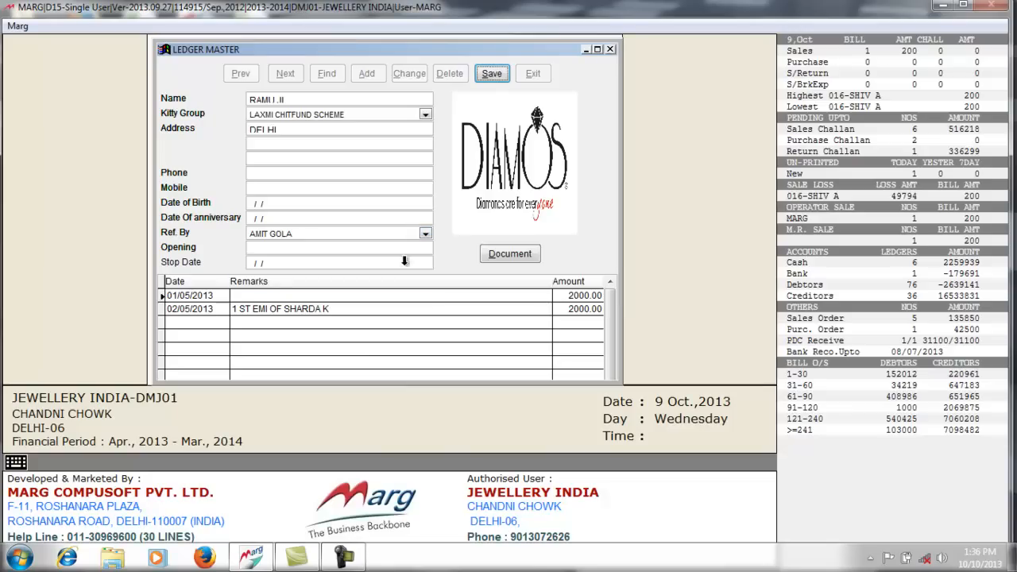
click(491, 72)
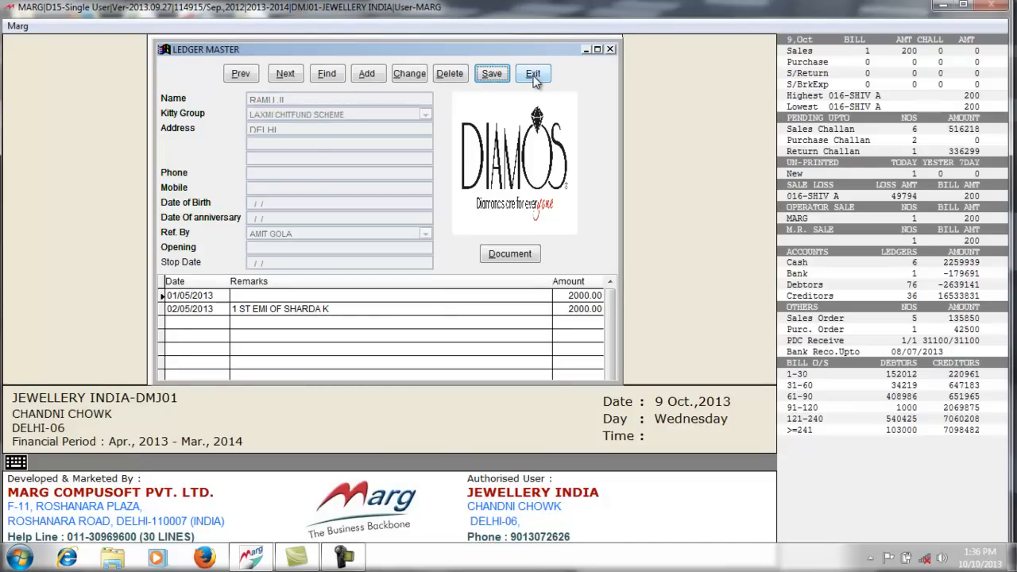
click(534, 75)
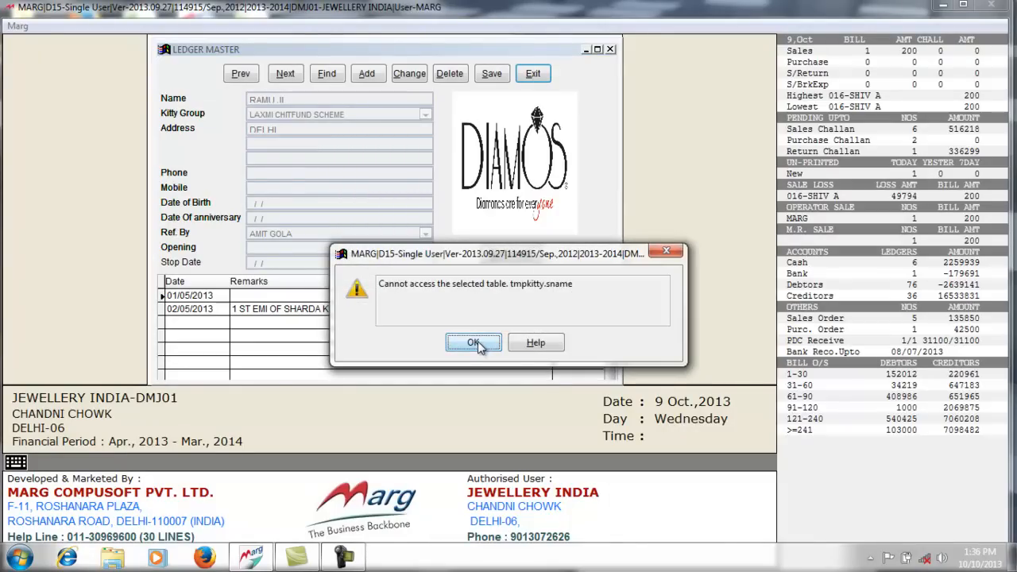
click(474, 343)
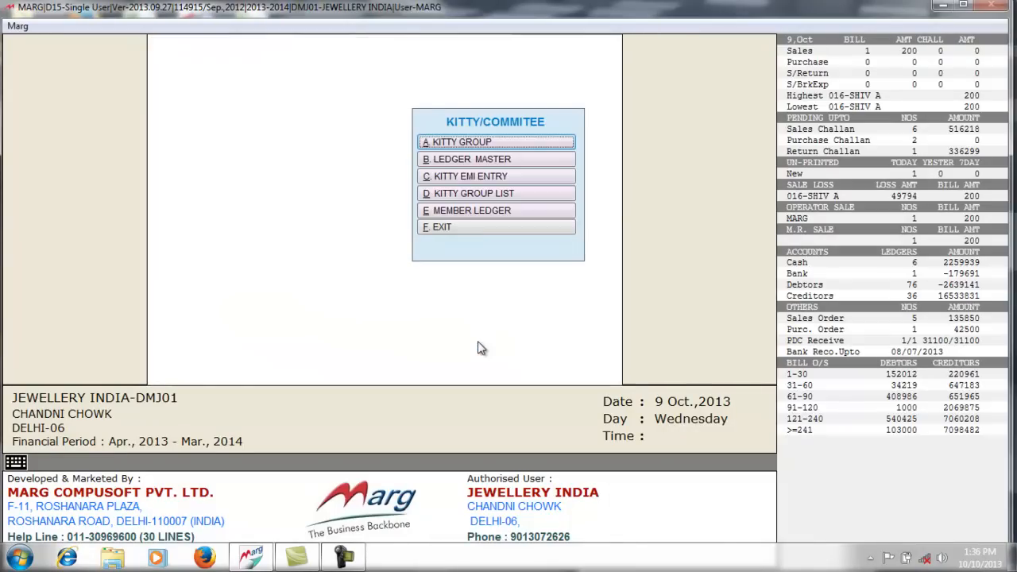
- In Kitty EMI Entry, select the LAXMI CHITFUND SCHEME kitty and its newly added member
click(488, 182)
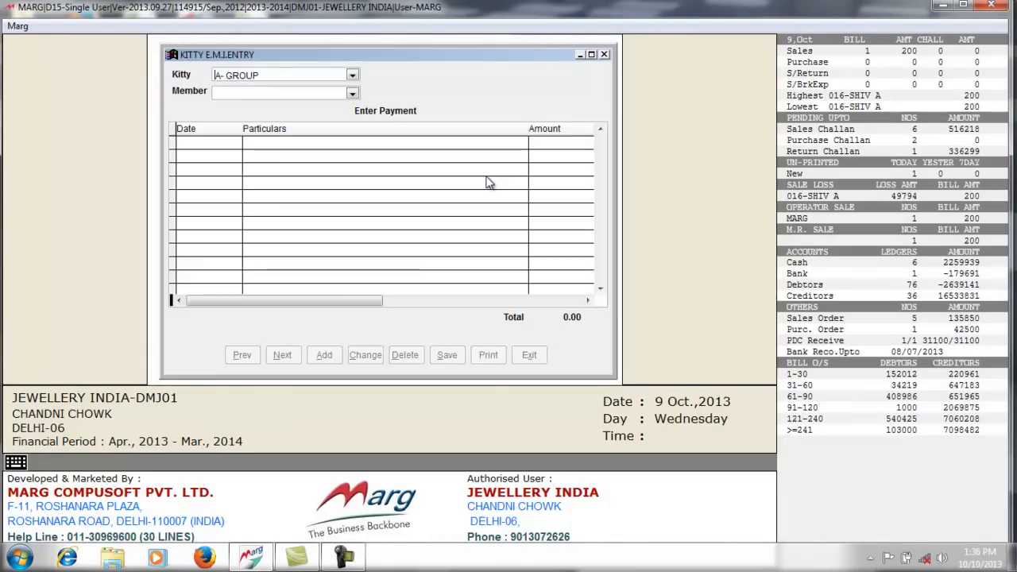
click(352, 76)
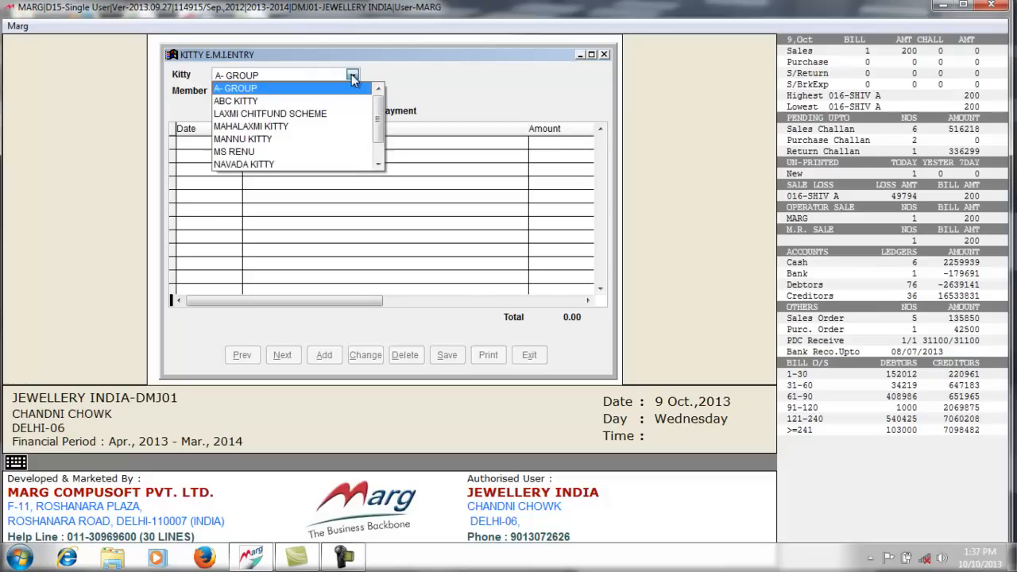
click(338, 113)
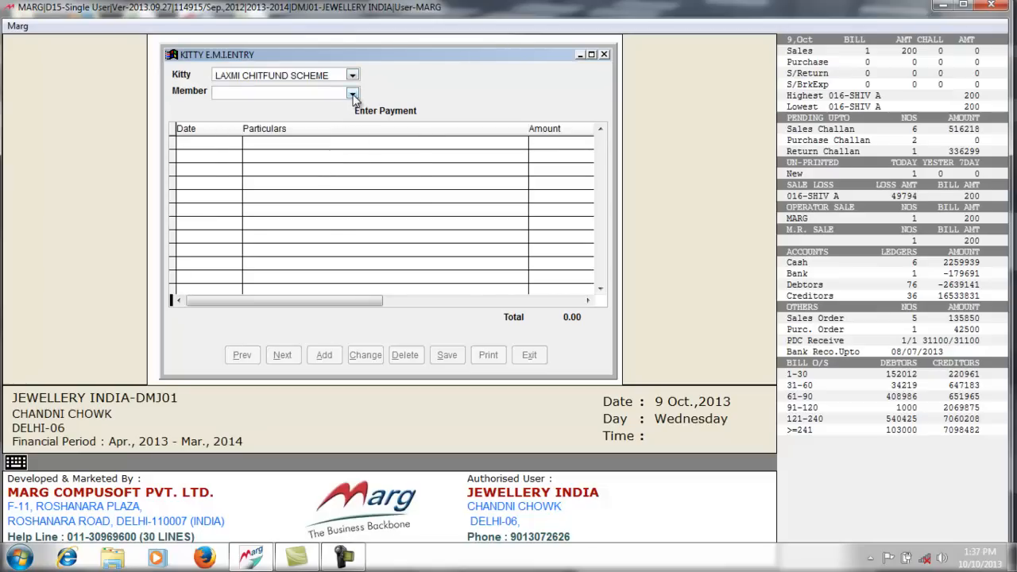
click(352, 93)
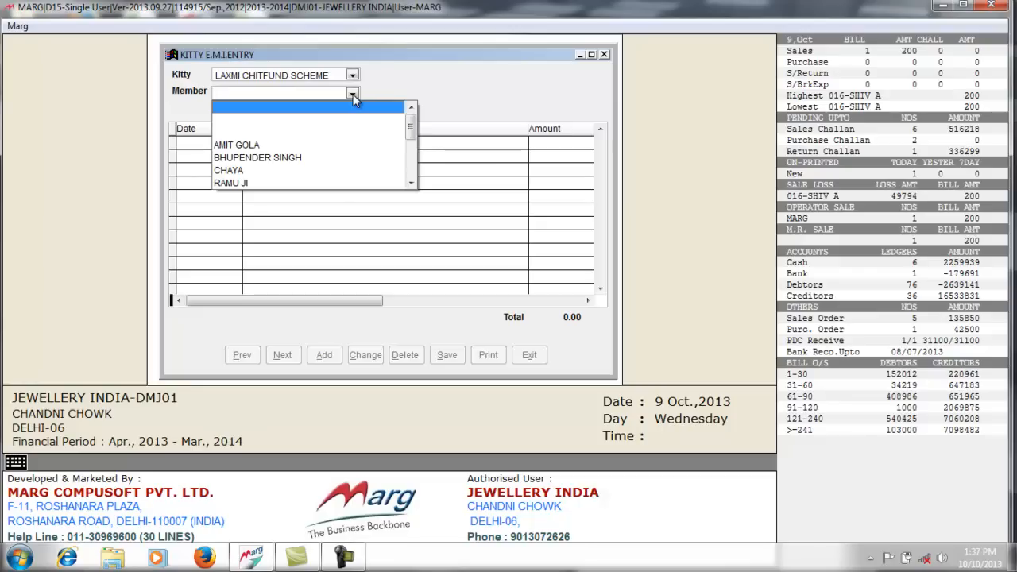
click(331, 185)
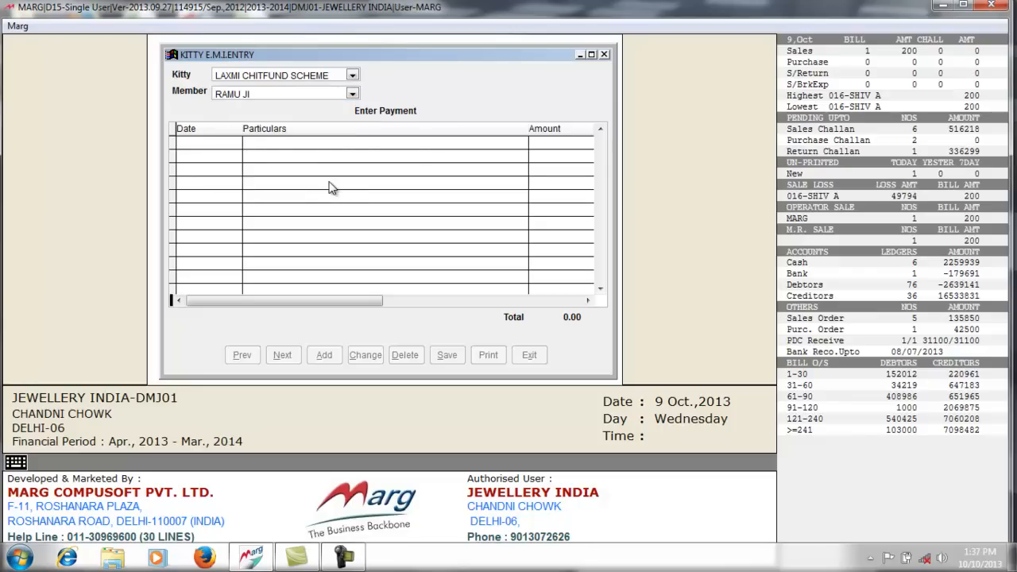
key(Return)
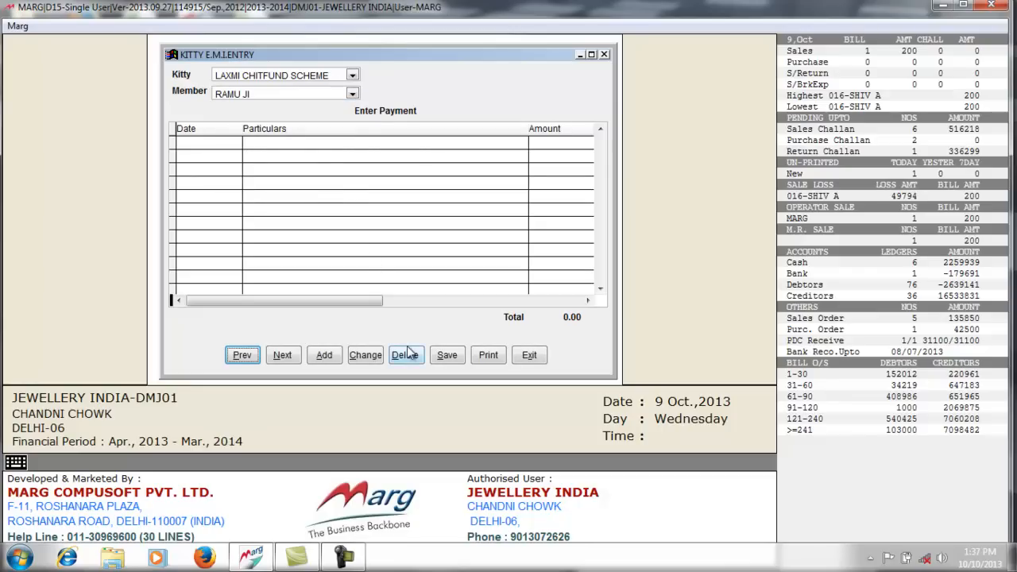
- Record a 1000 '1st installment' payment dated 01/10/2013, save it and close the window
click(330, 357)
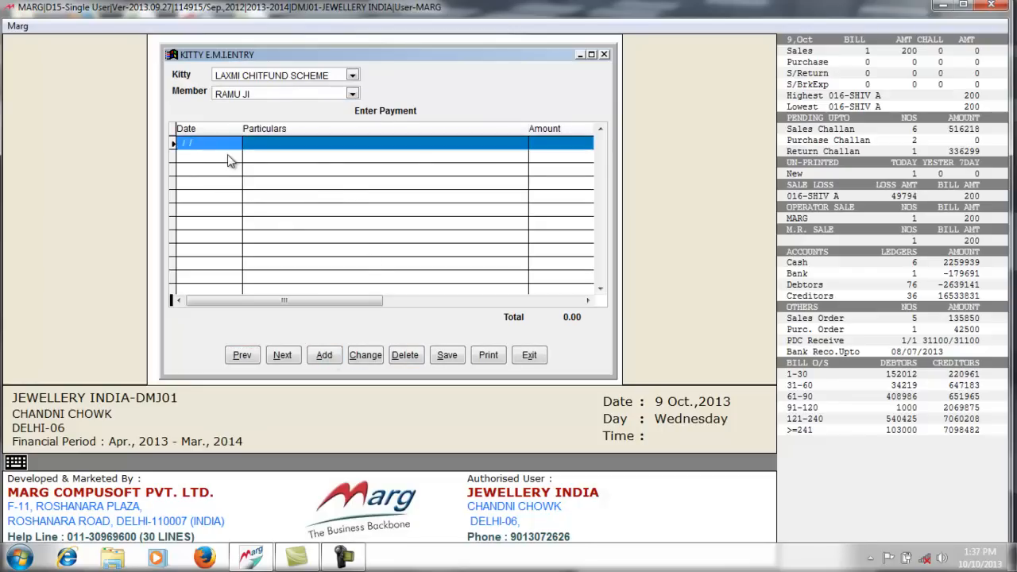
click(177, 141)
text(01/10/)
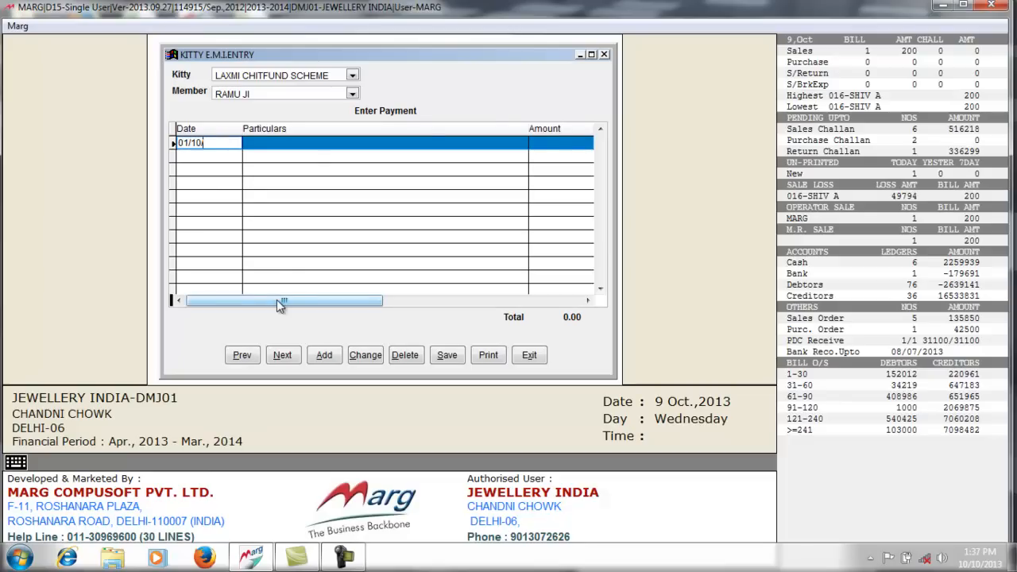
text(2013)
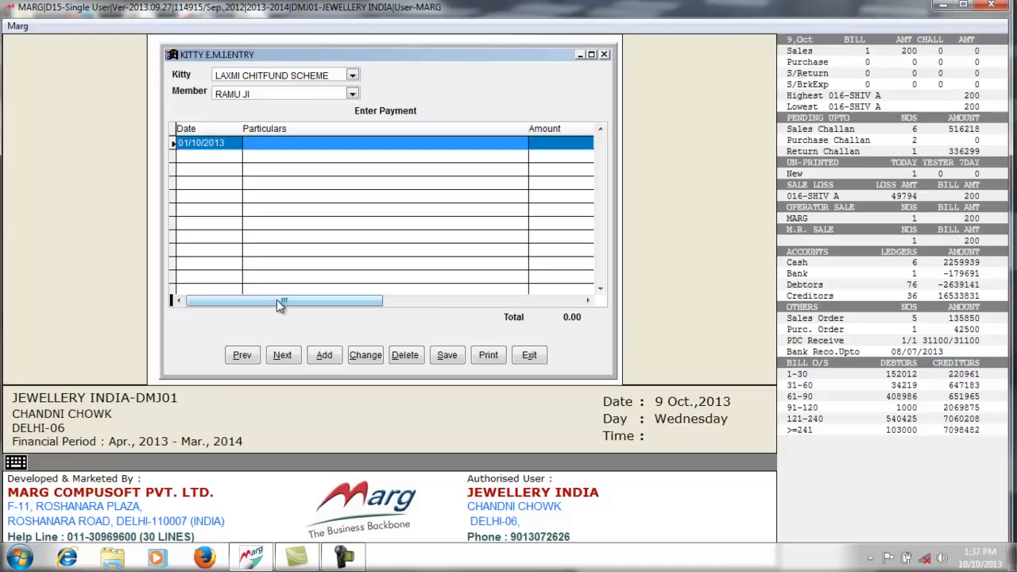
click(251, 144)
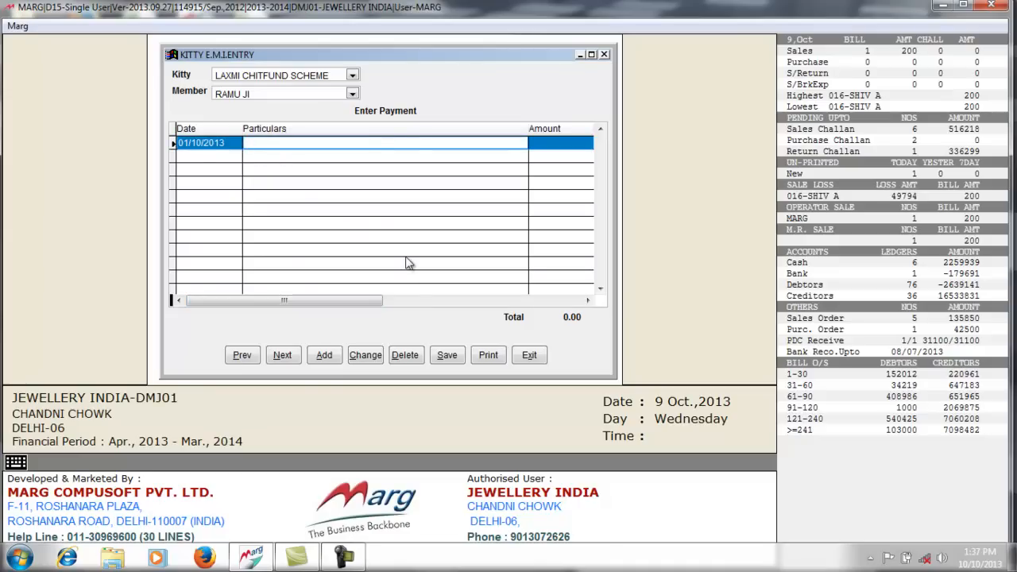
text(1st installment)
key(Return)
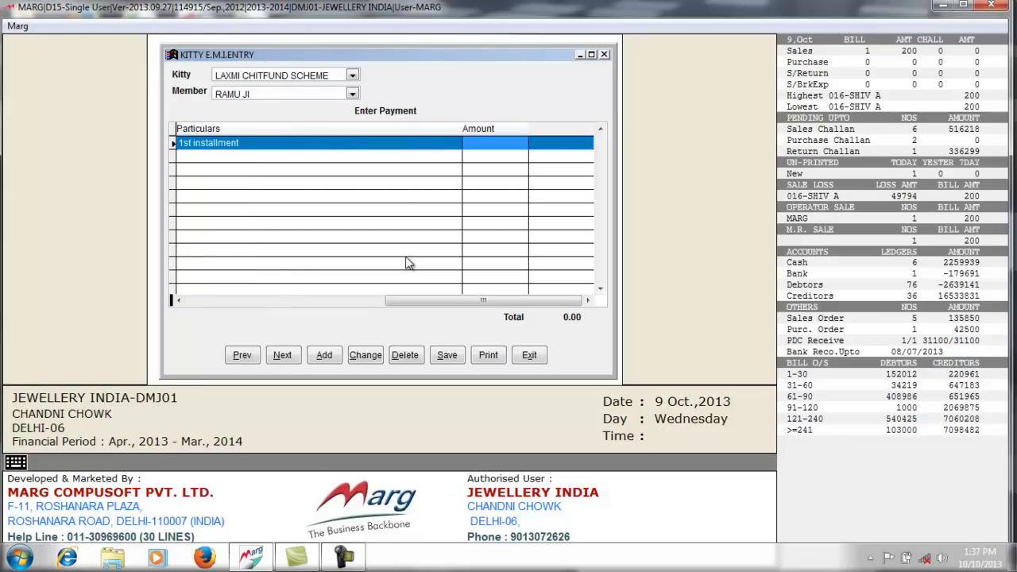
click(475, 141)
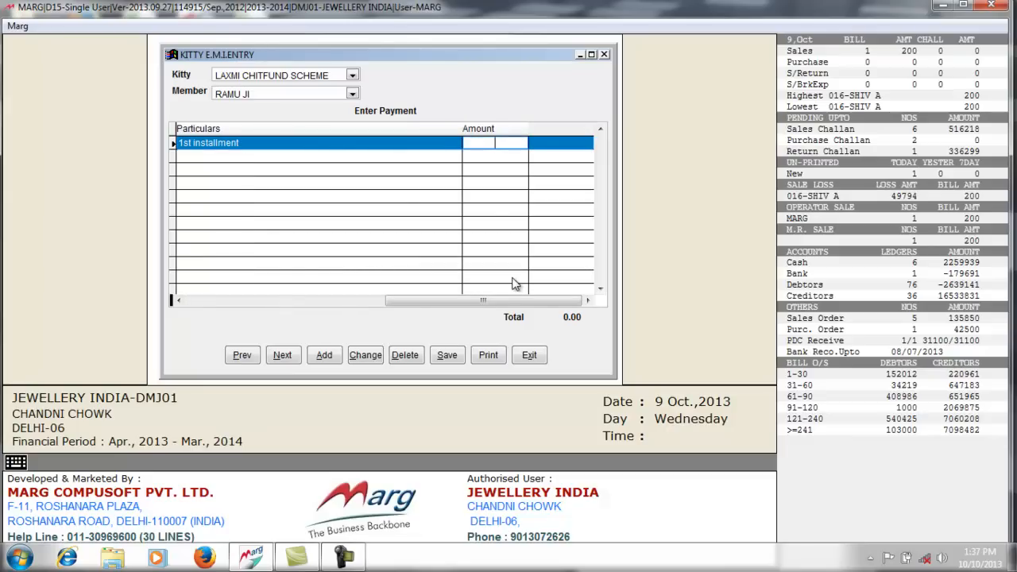
text(1000)
key(Return)
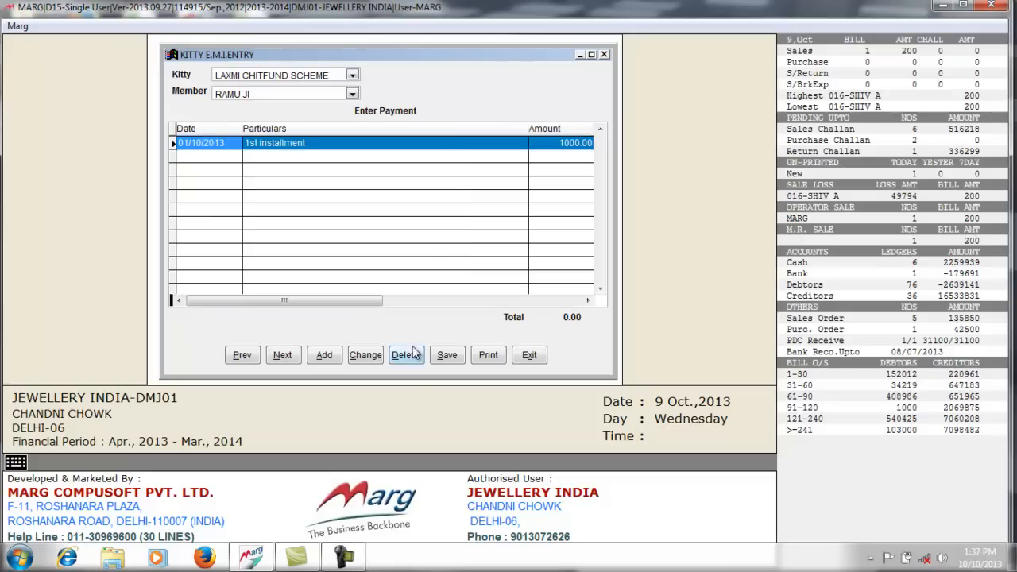
click(443, 360)
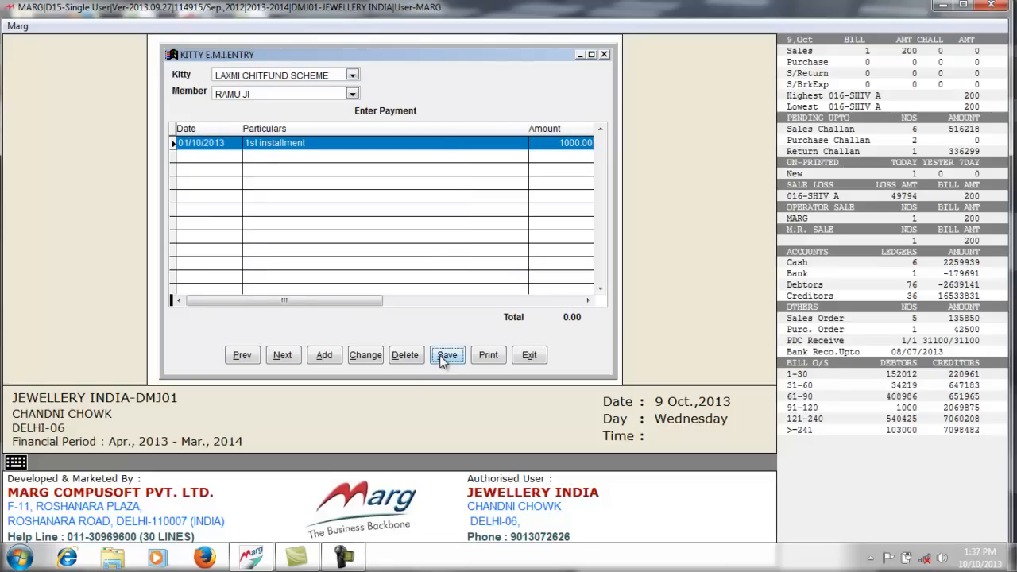
click(524, 359)
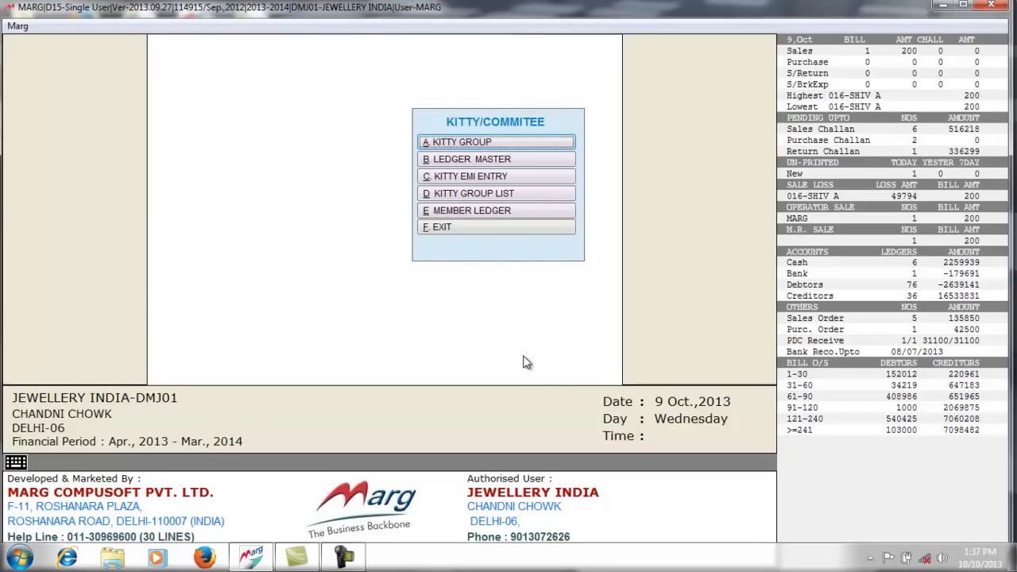
click(490, 196)
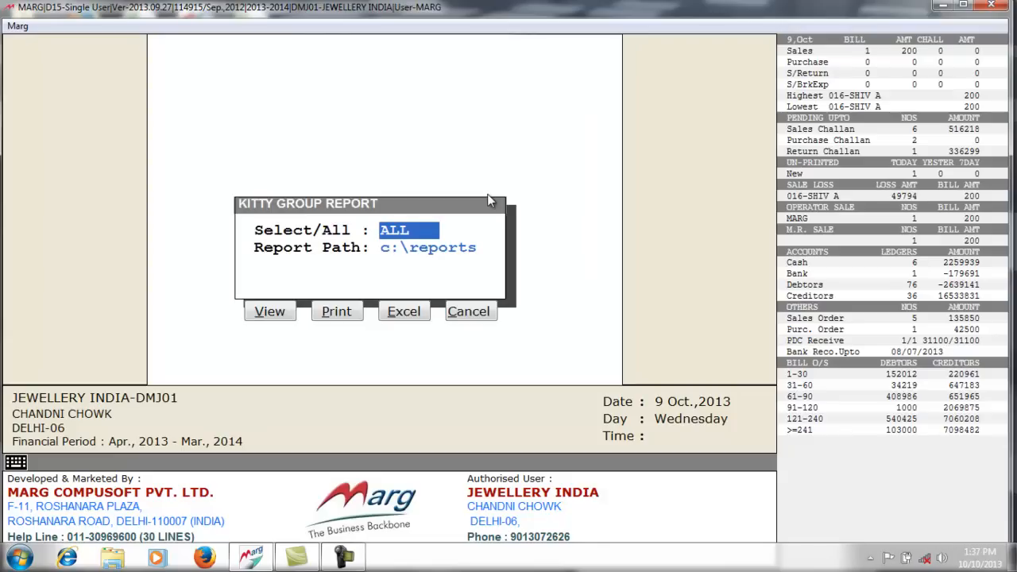
key(space)
key(Return)
key(Return)
key(Return)
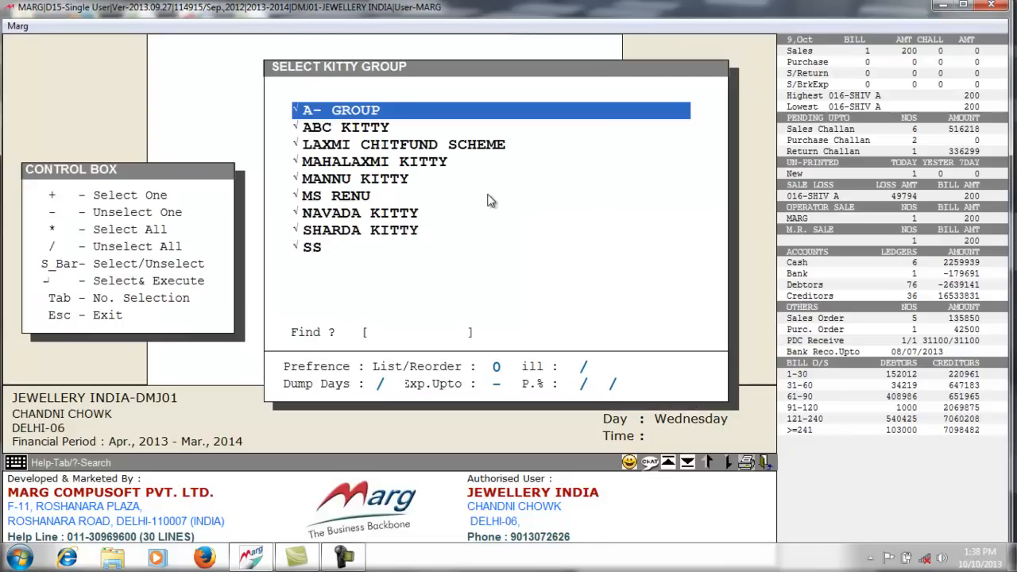
key(space)
key(space)
key(space)
key(space)
key(space)
key(space)
key(space)
key(space)
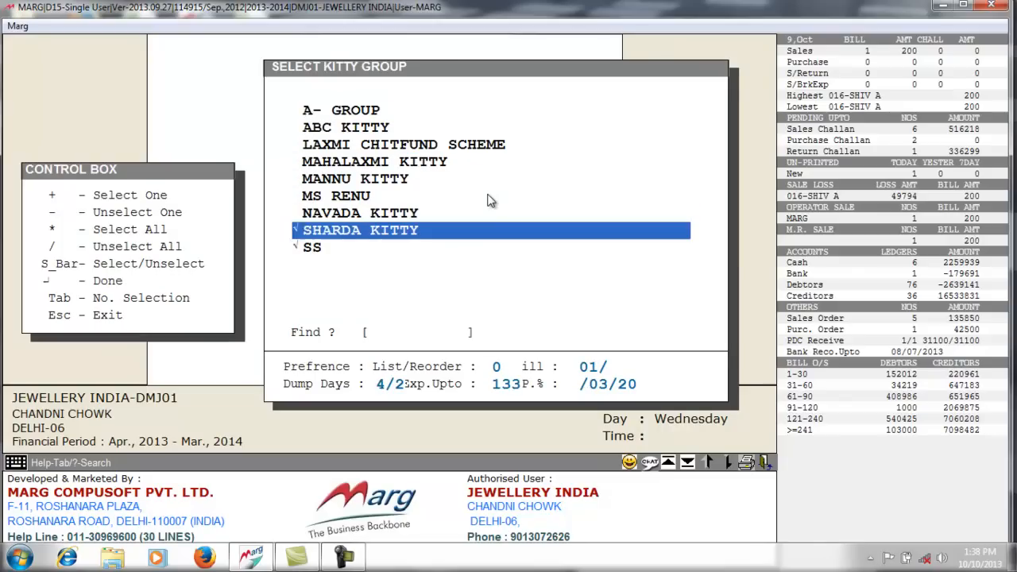
key(space)
key(Up)
key(Up)
key(Up)
key(Up)
key(Up)
key(Up)
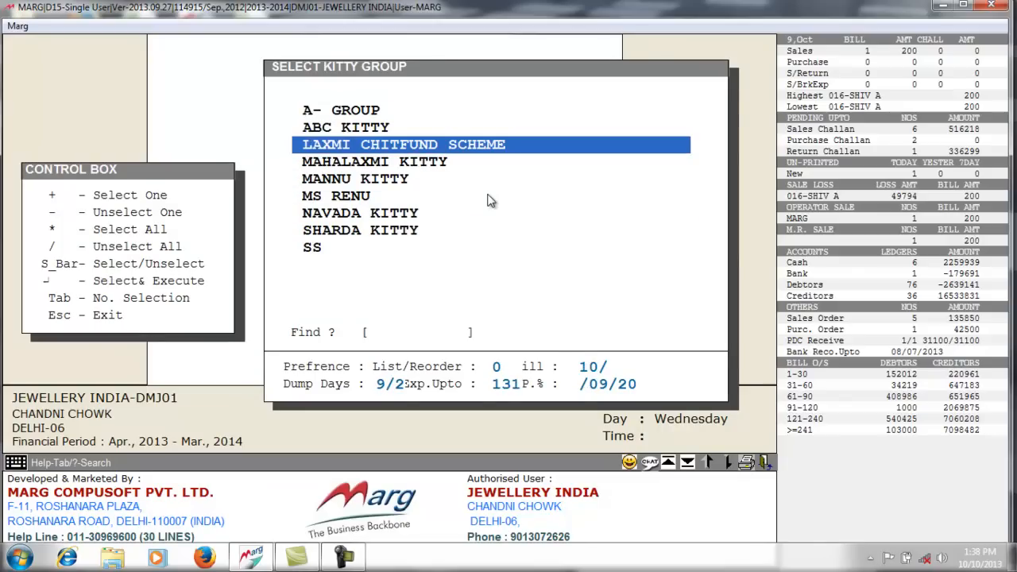
key(space)
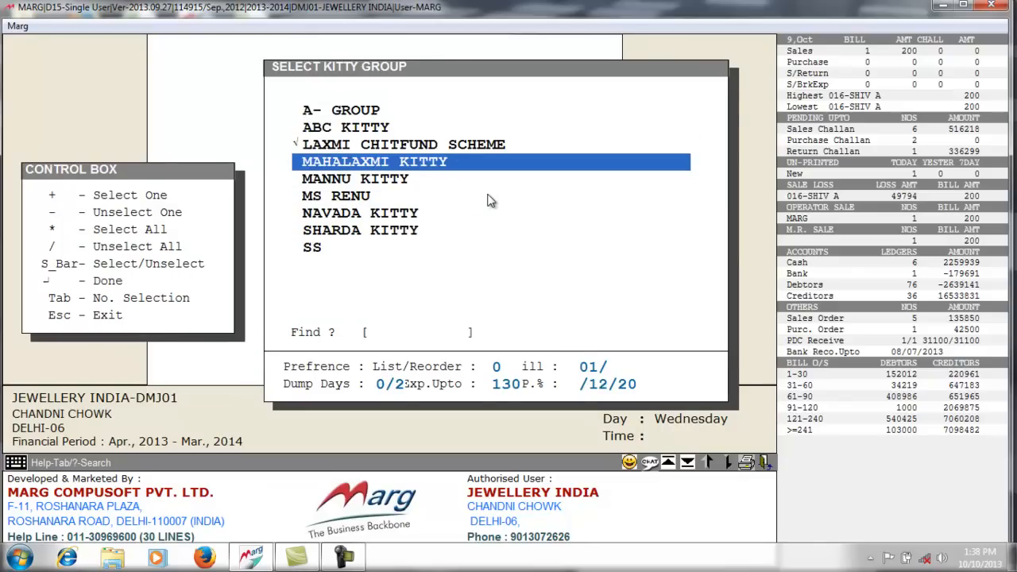
key(Return)
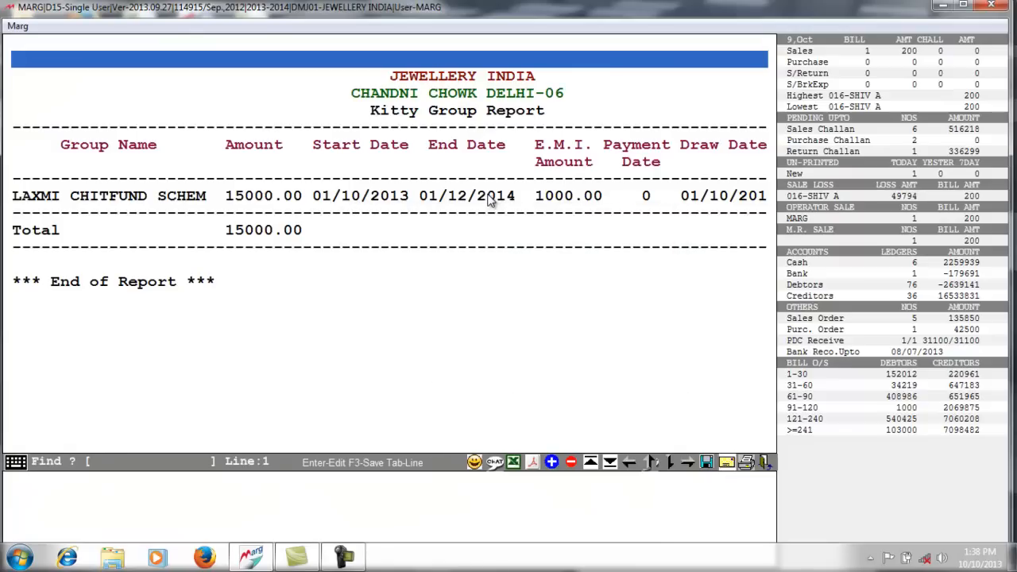
click(342, 214)
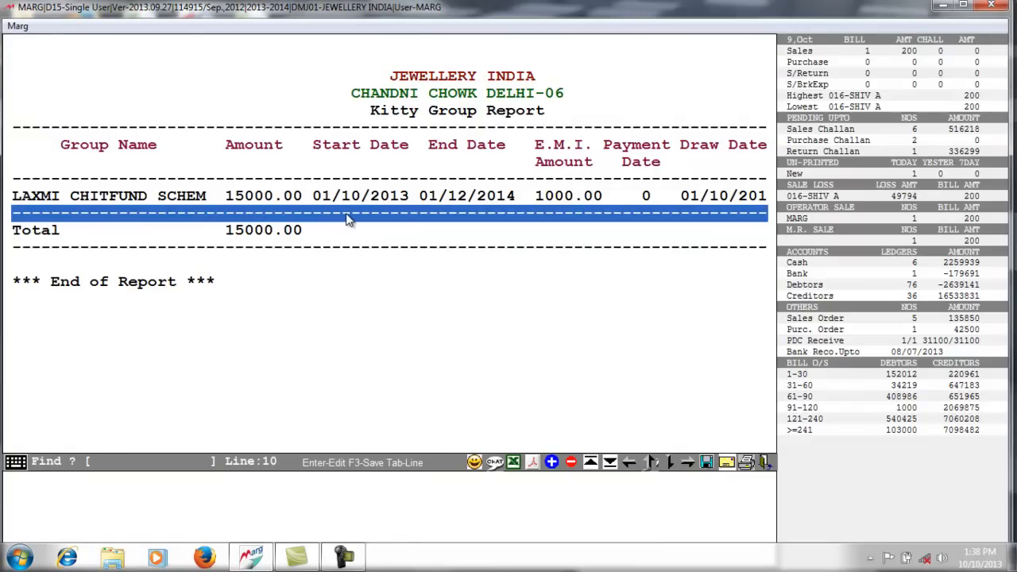
key(Right)
key(Right)
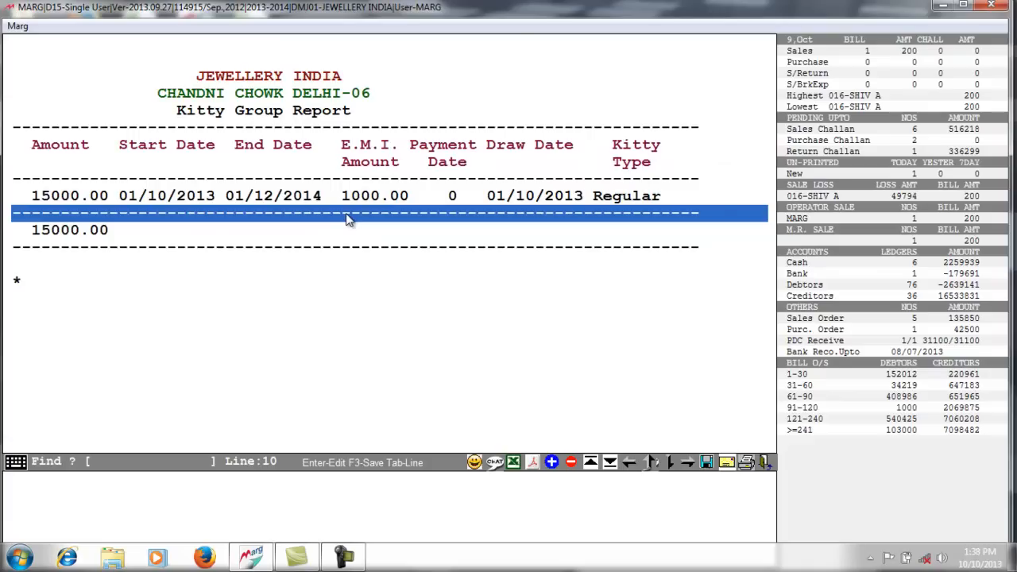
key(Right)
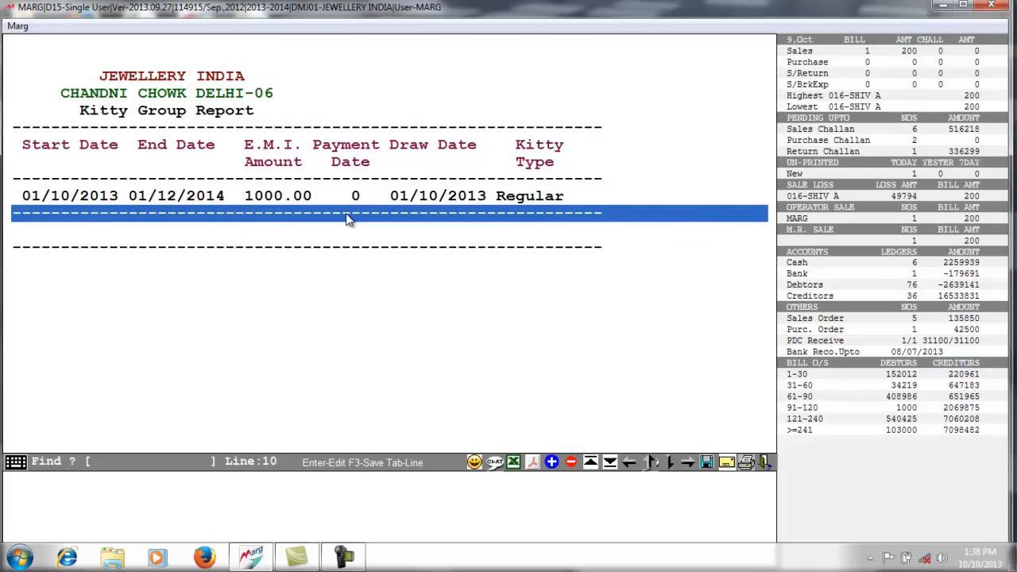
key(Escape)
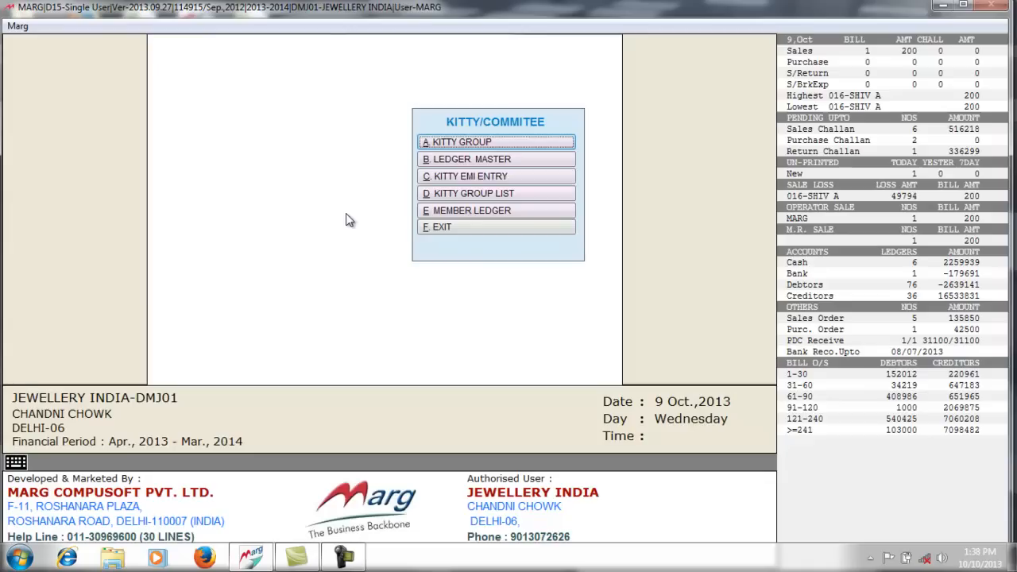
click(477, 210)
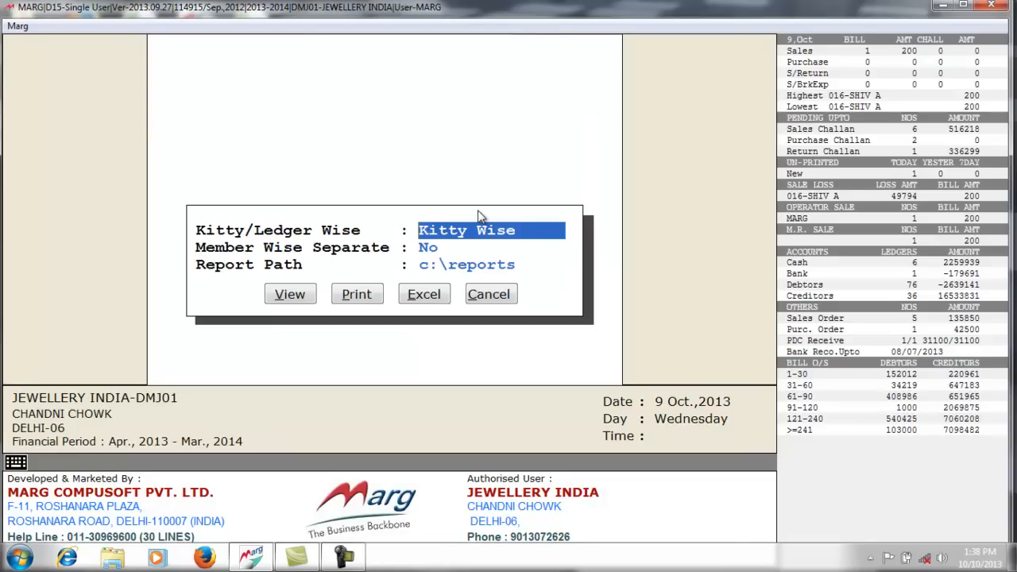
key(space)
key(Return)
key(Return)
key(Return)
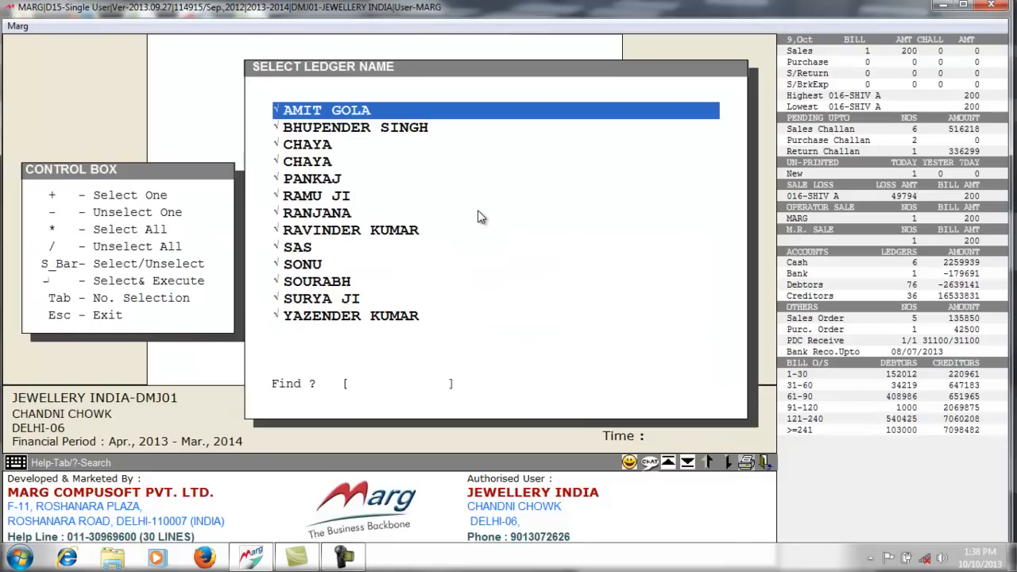
key(slash)
key(Down)
key(Down)
key(Down)
key(Down)
key(Down)
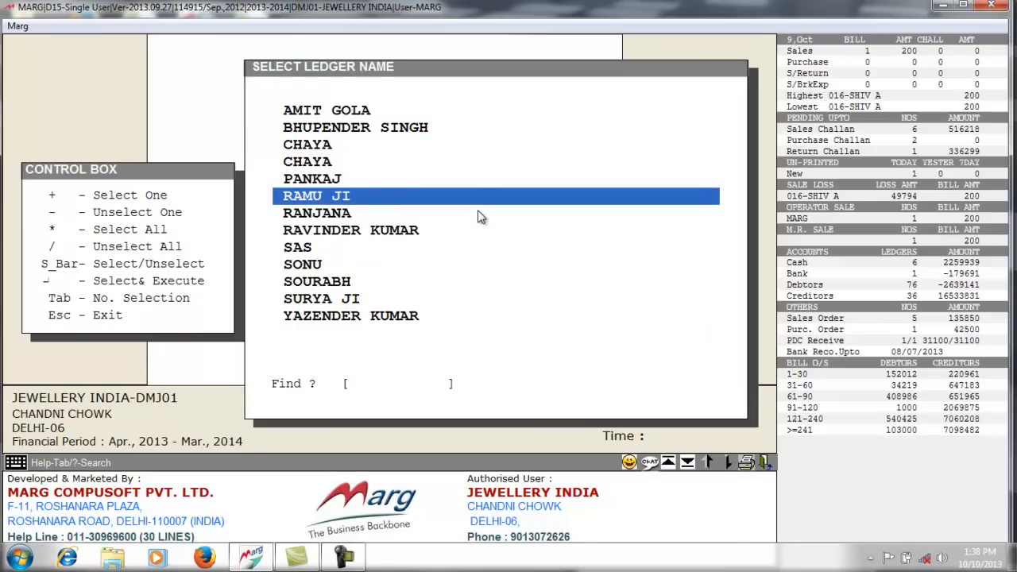
key(space)
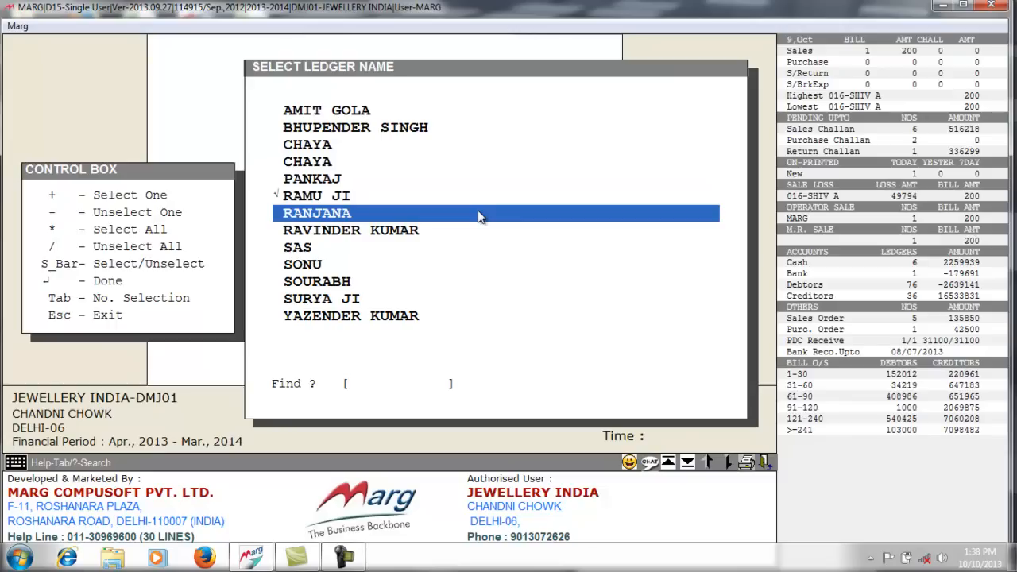
key(Return)
key(Return)
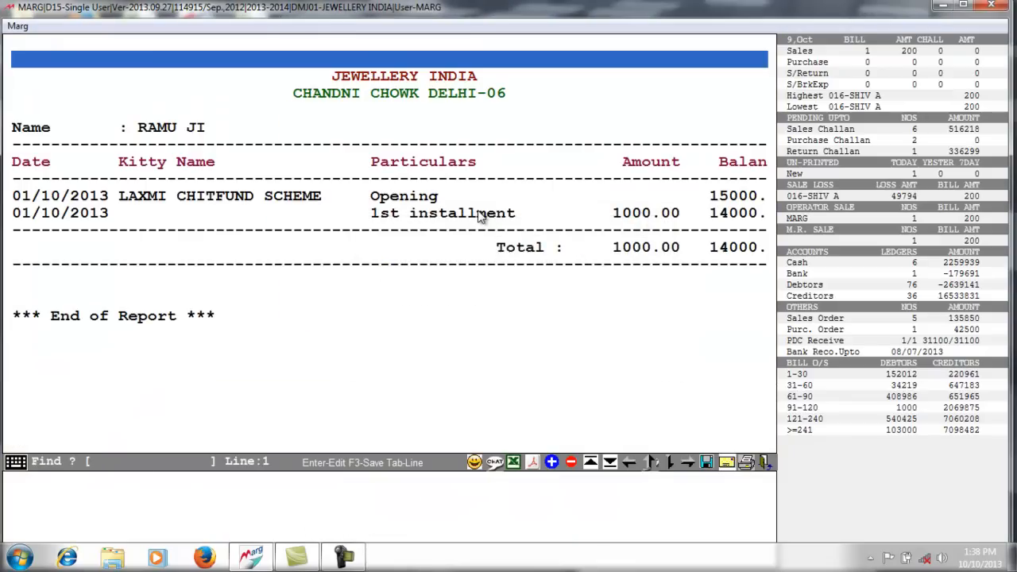
click(224, 97)
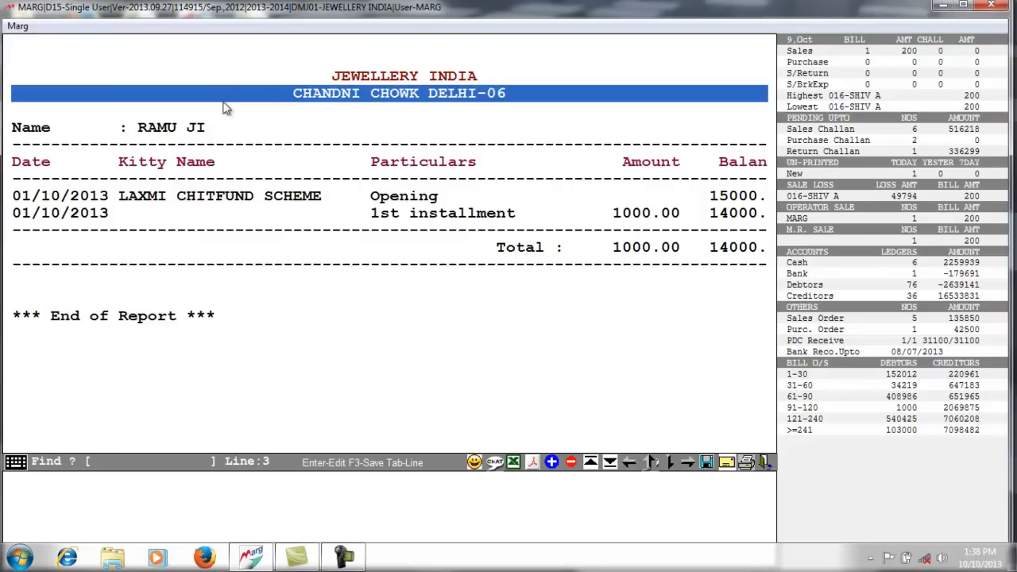
click(195, 127)
click(155, 195)
click(317, 214)
click(403, 201)
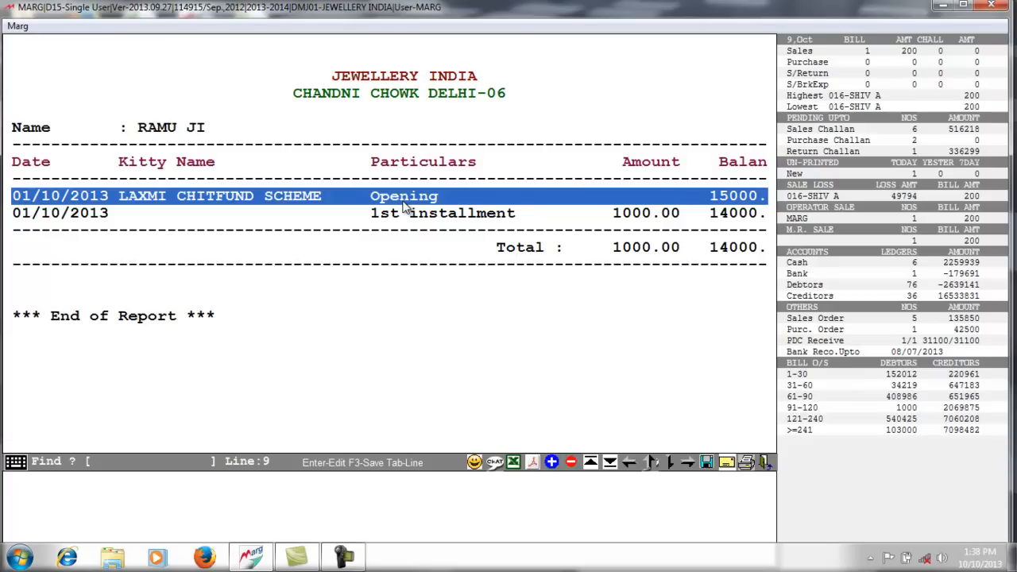
key(Right)
key(Right)
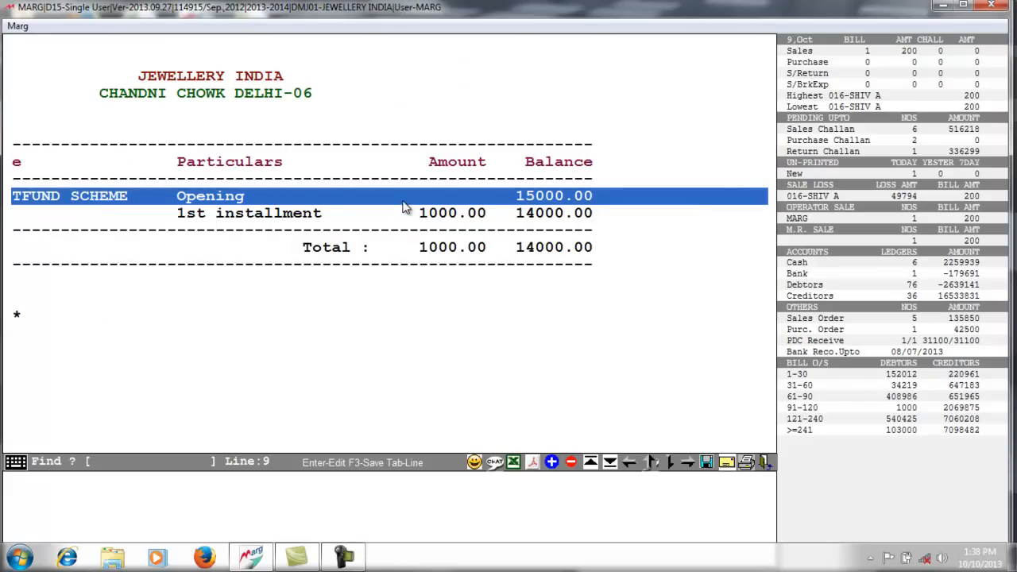
click(327, 231)
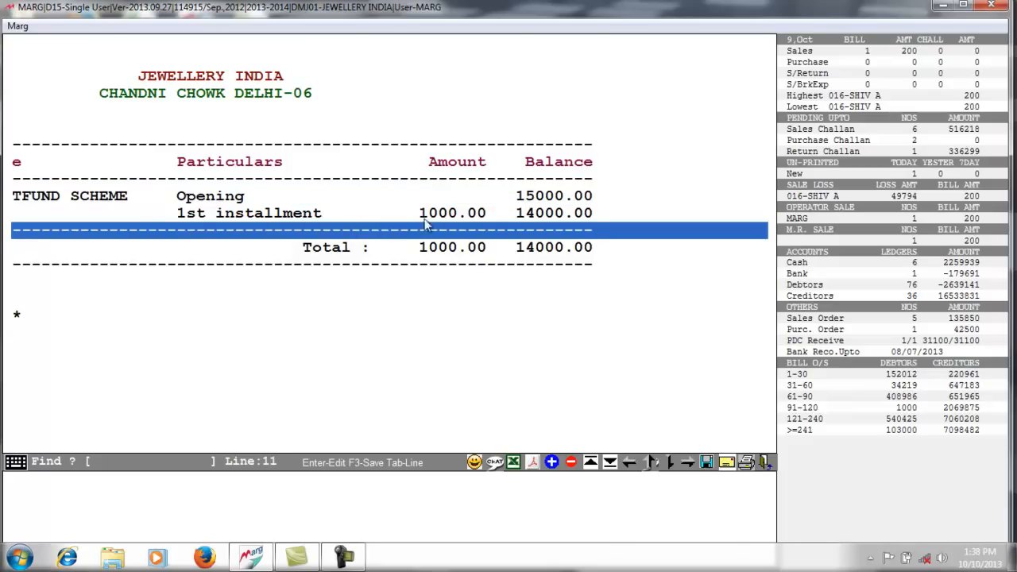
key(Up)
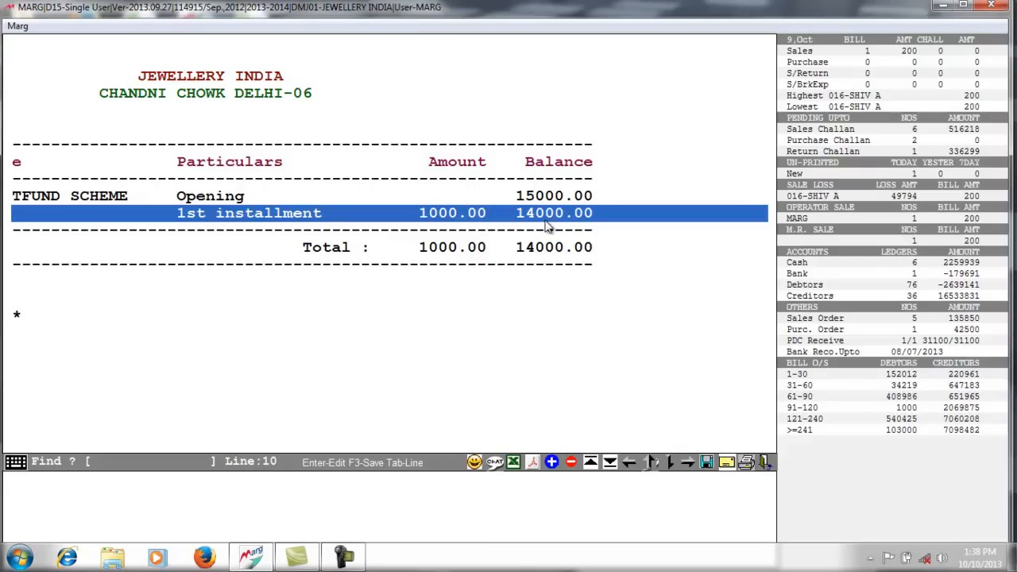
click(543, 256)
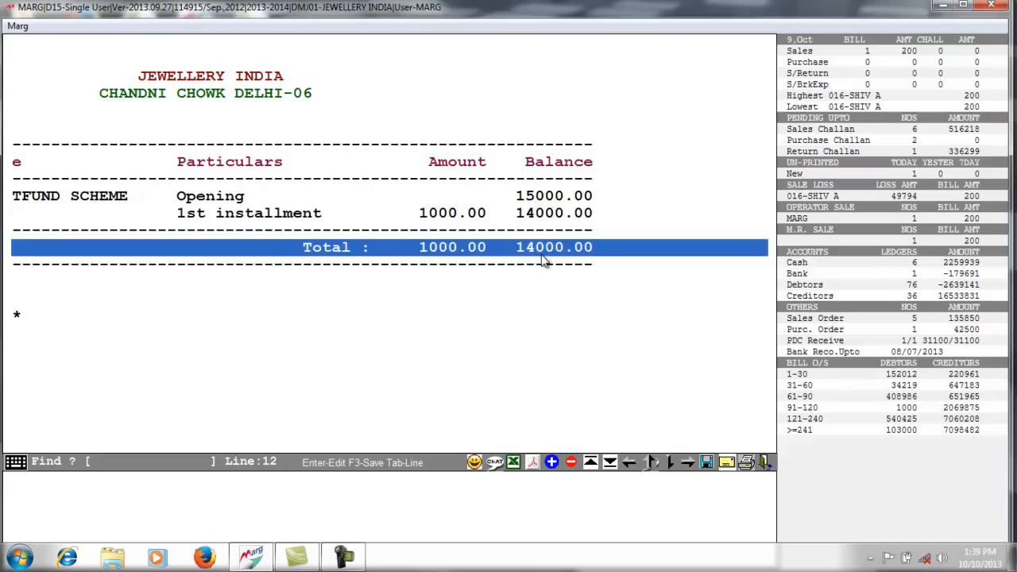
key(Escape)
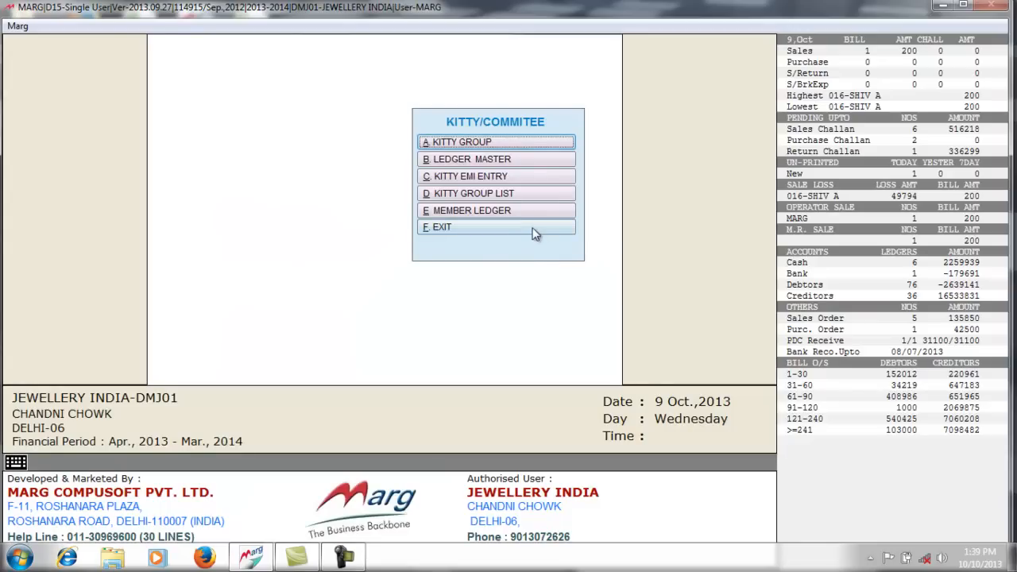
- Exit the Kitty/Committee menu and bring up the Transactions menu
click(477, 227)
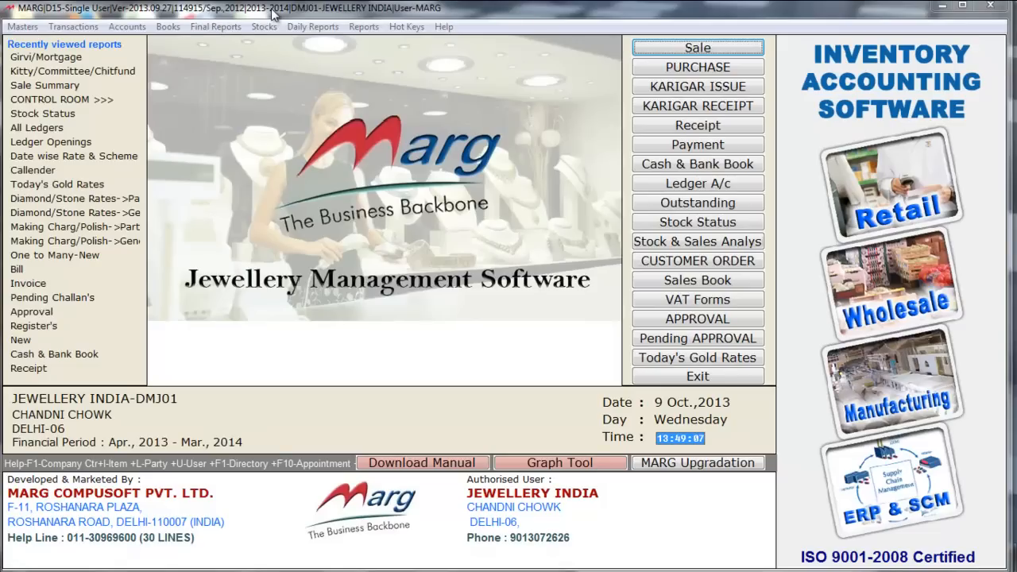
click(111, 13)
click(84, 26)
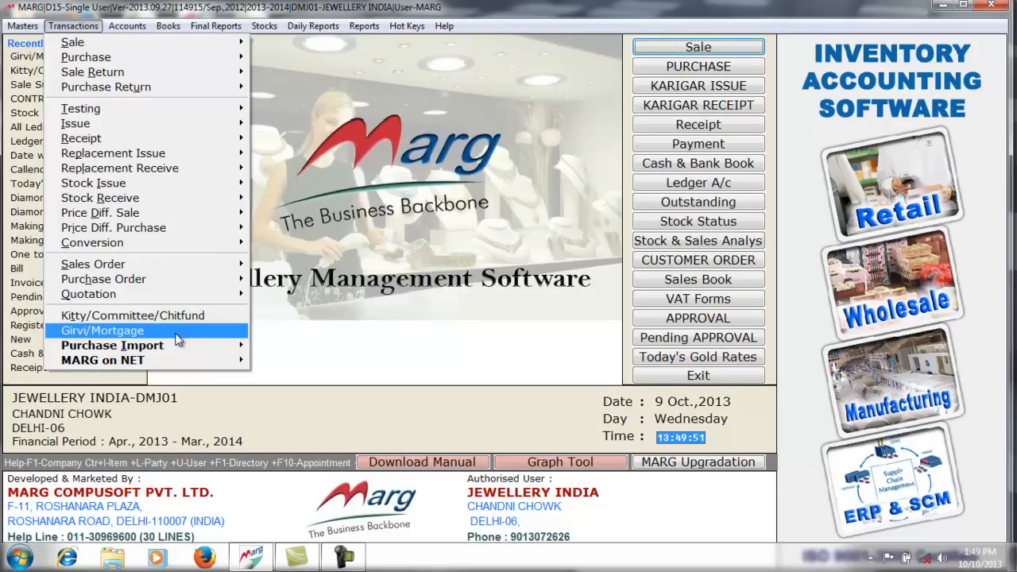
- Add a Girvi customer with the customer's name and state DELHI
click(178, 339)
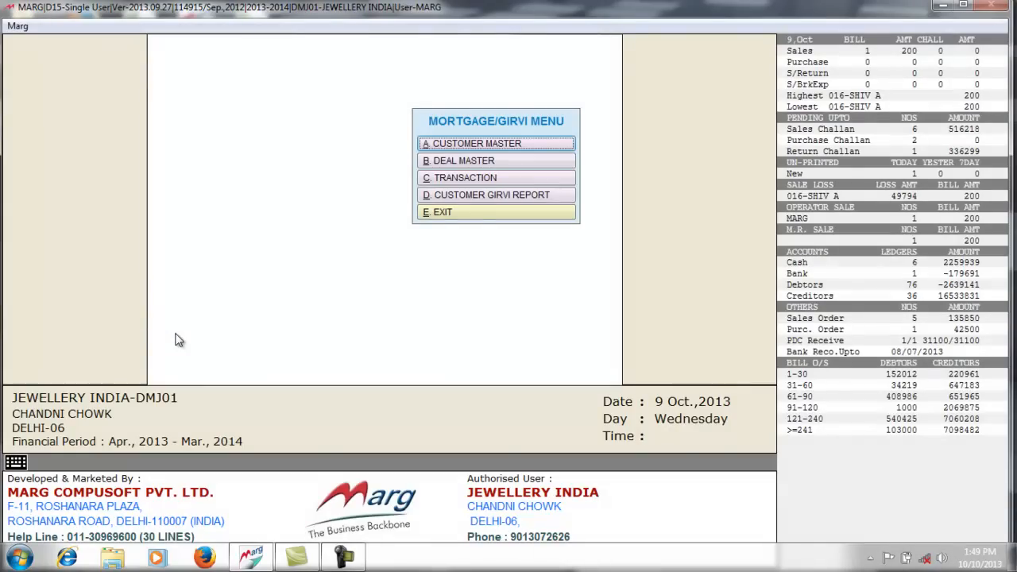
click(500, 143)
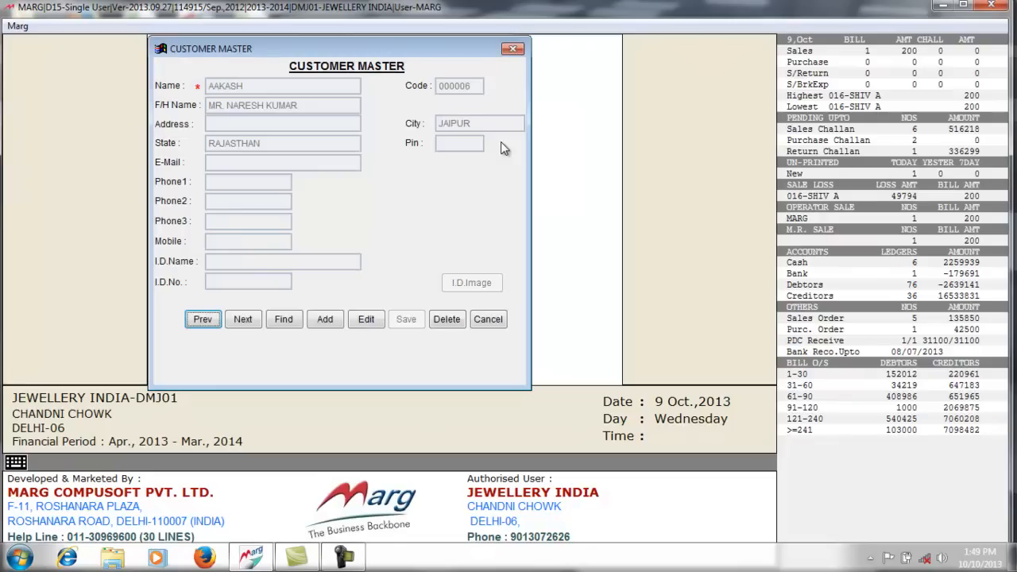
click(324, 319)
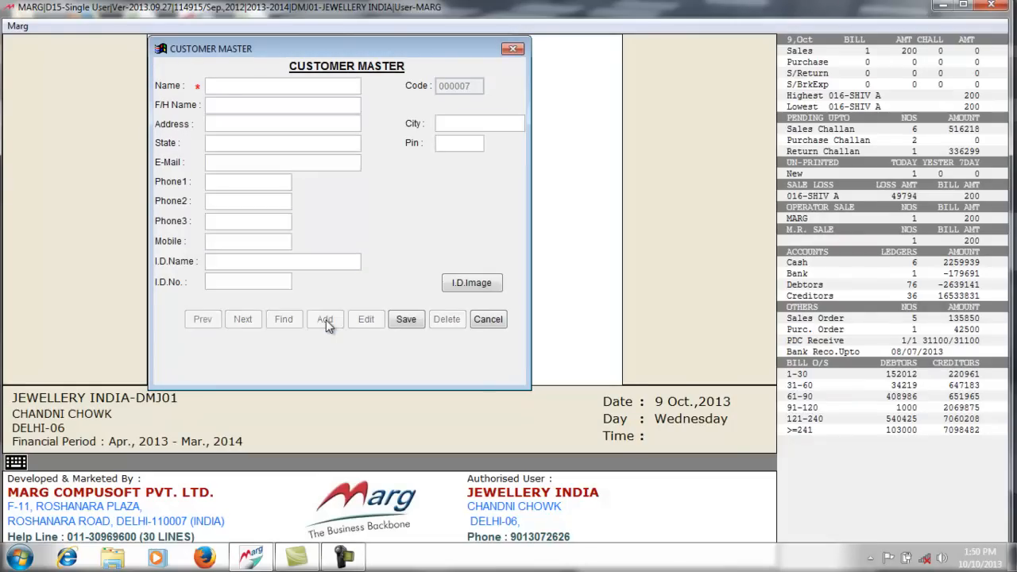
text(SHYAM JI)
key(Return)
key(Return)
key(Return)
text(DELHI)
key(Return)
key(Return)
key(Return)
key(Return)
key(Return)
key(Return)
key(Return)
key(Return)
- Attach b.jpg as the customer's ID image, save the record and leave Customer Master
click(485, 286)
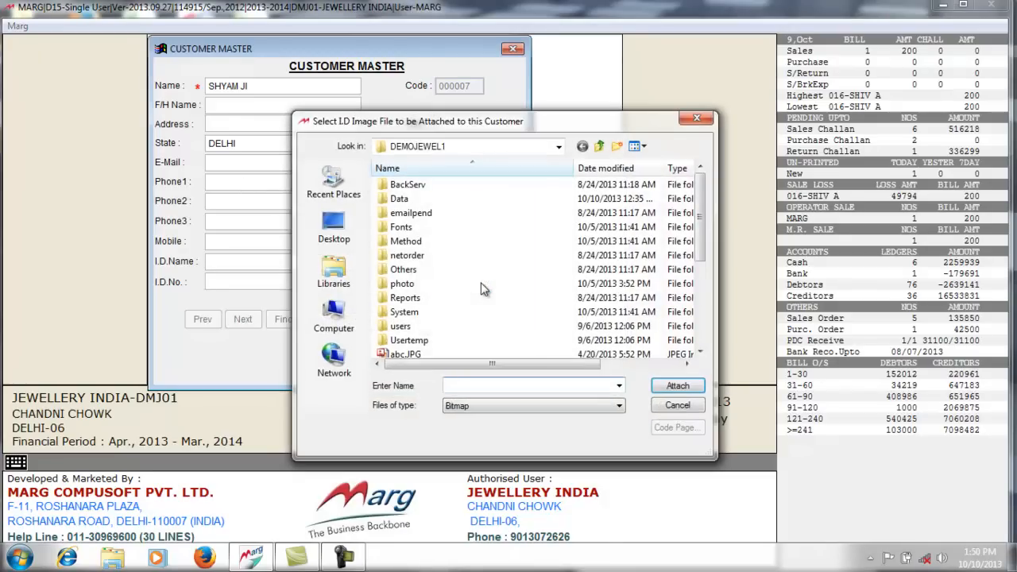
click(700, 354)
click(700, 354)
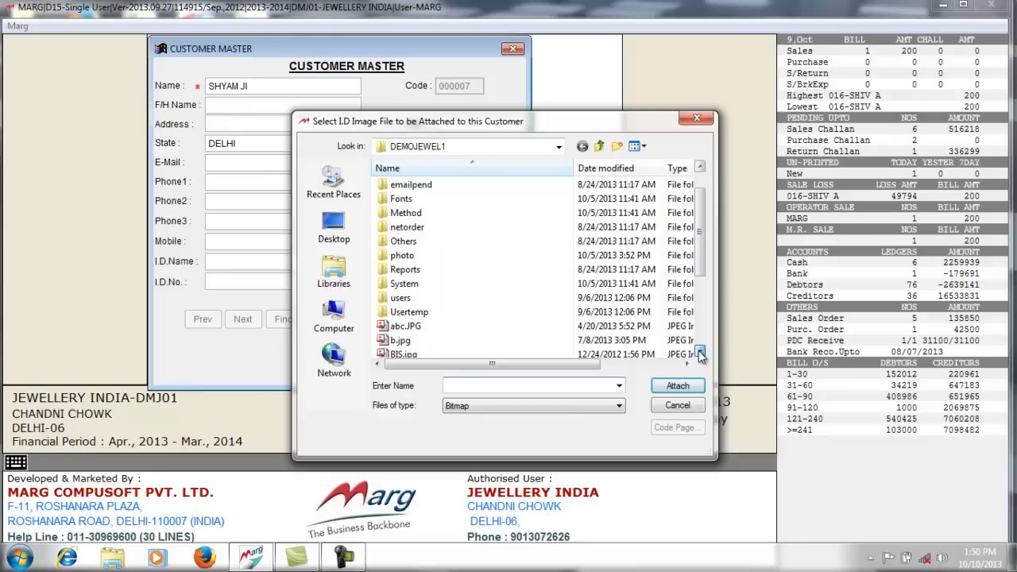
click(401, 341)
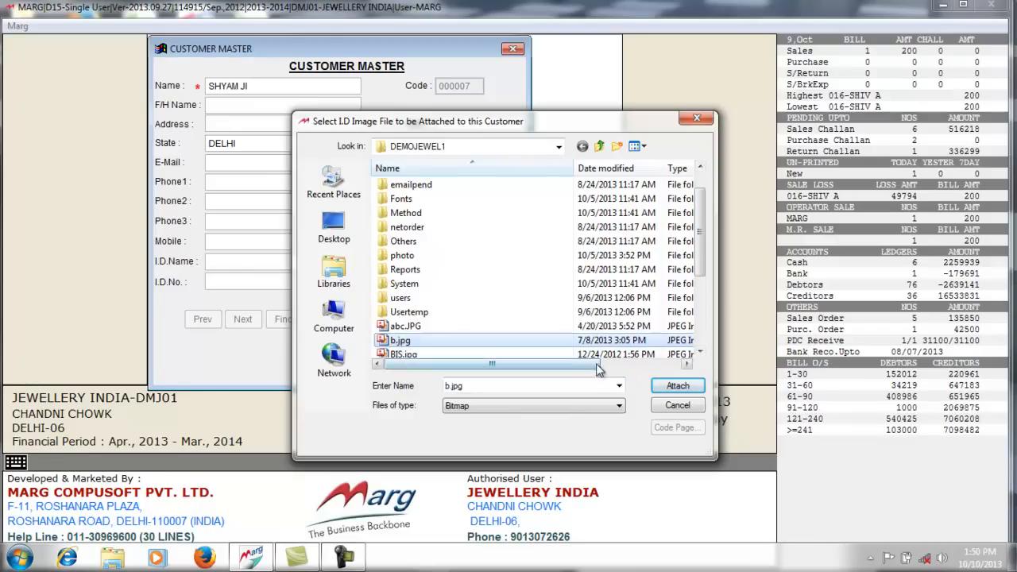
click(675, 386)
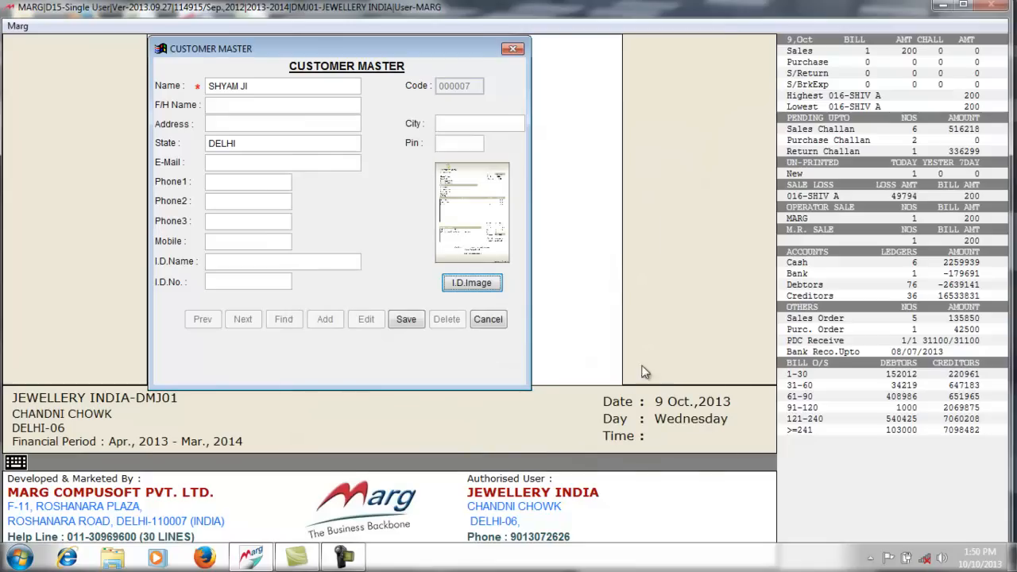
click(415, 319)
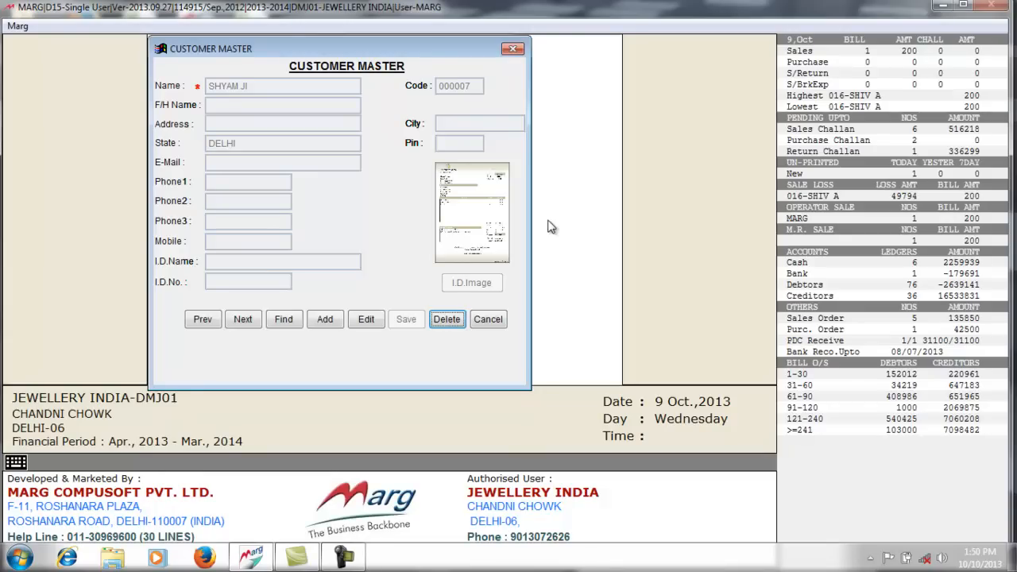
click(488, 320)
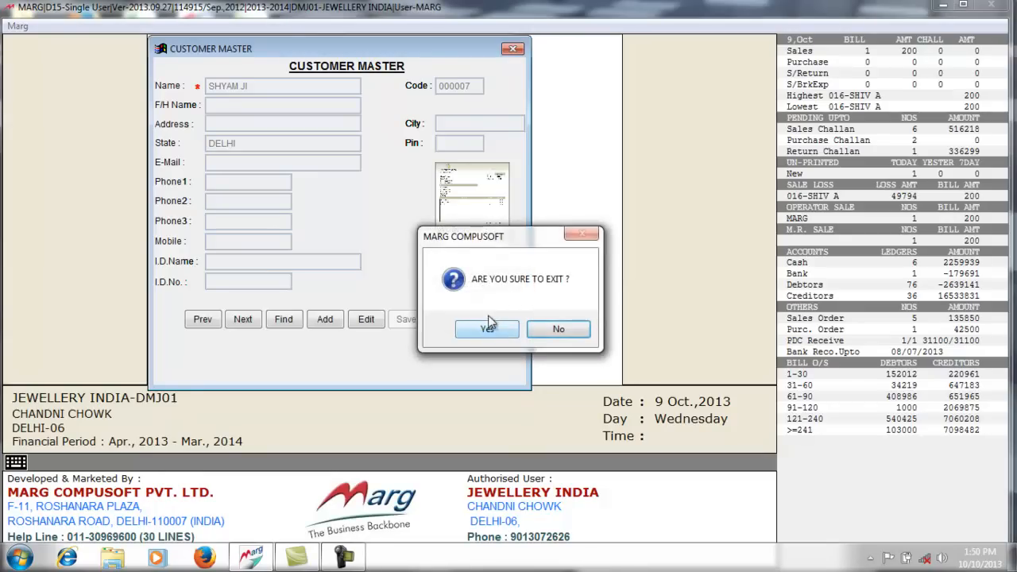
click(490, 326)
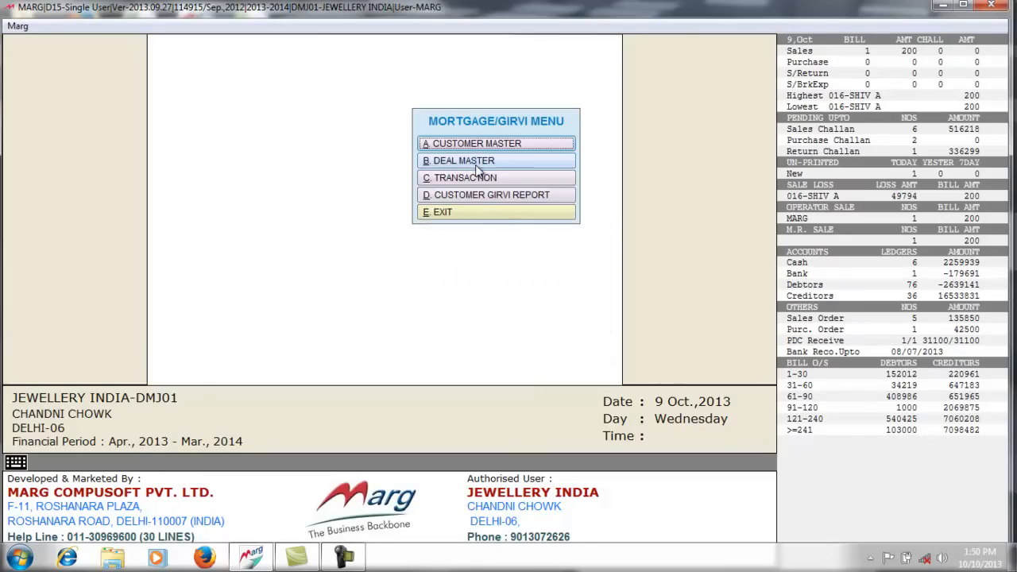
- Start a new Deal Master entry for the newly added girvi customer
click(481, 162)
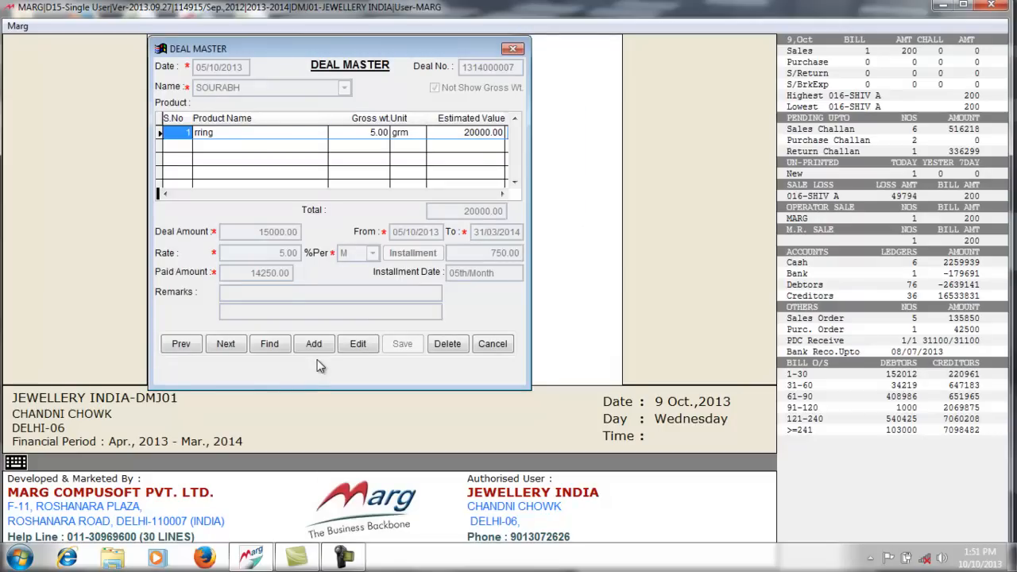
click(315, 343)
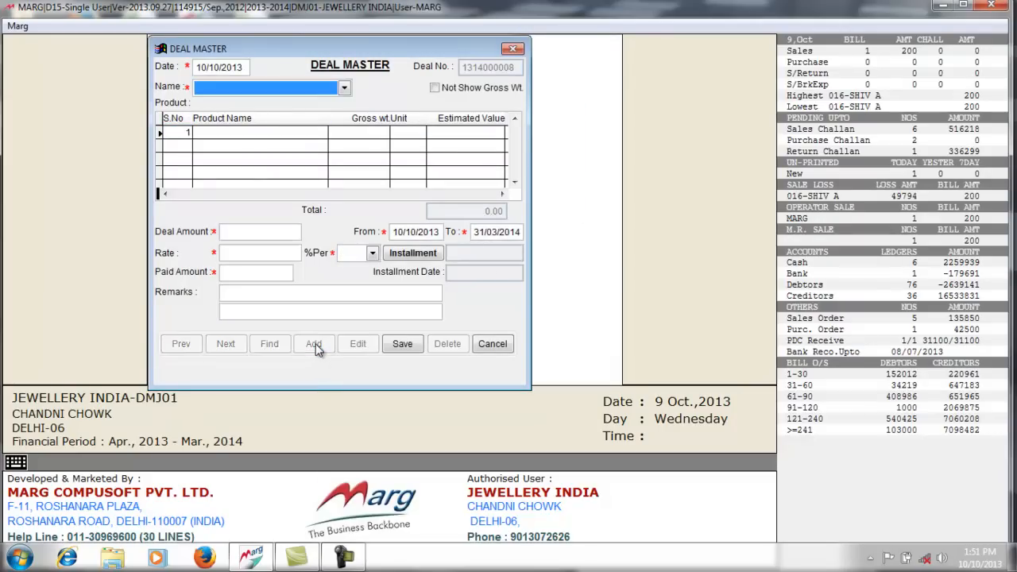
click(345, 88)
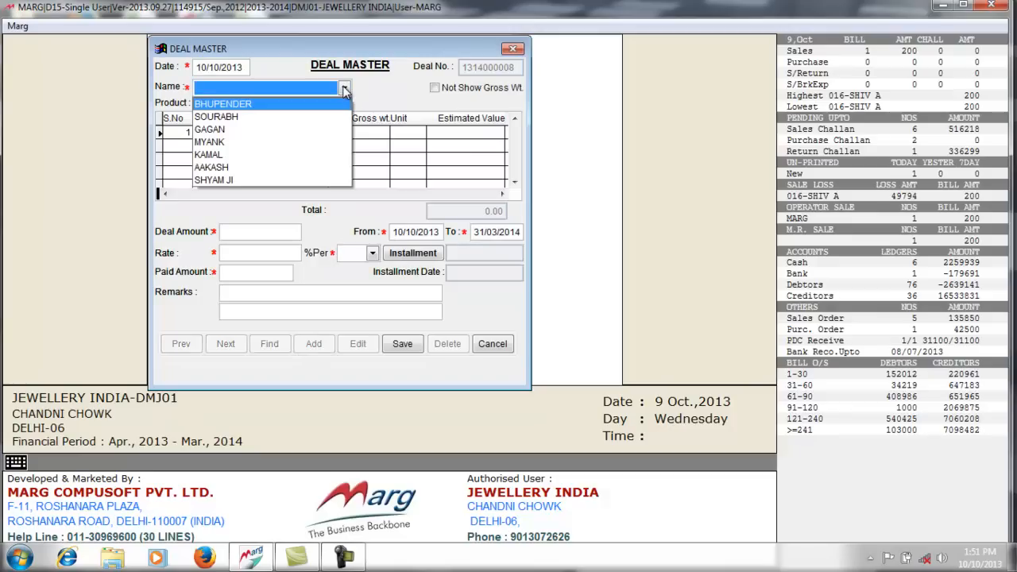
click(287, 181)
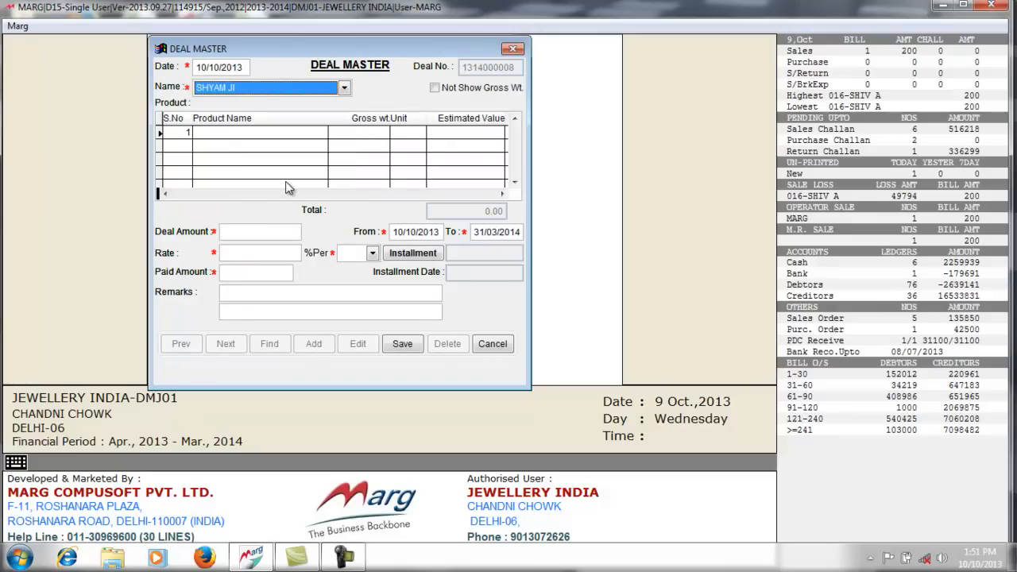
key(Return)
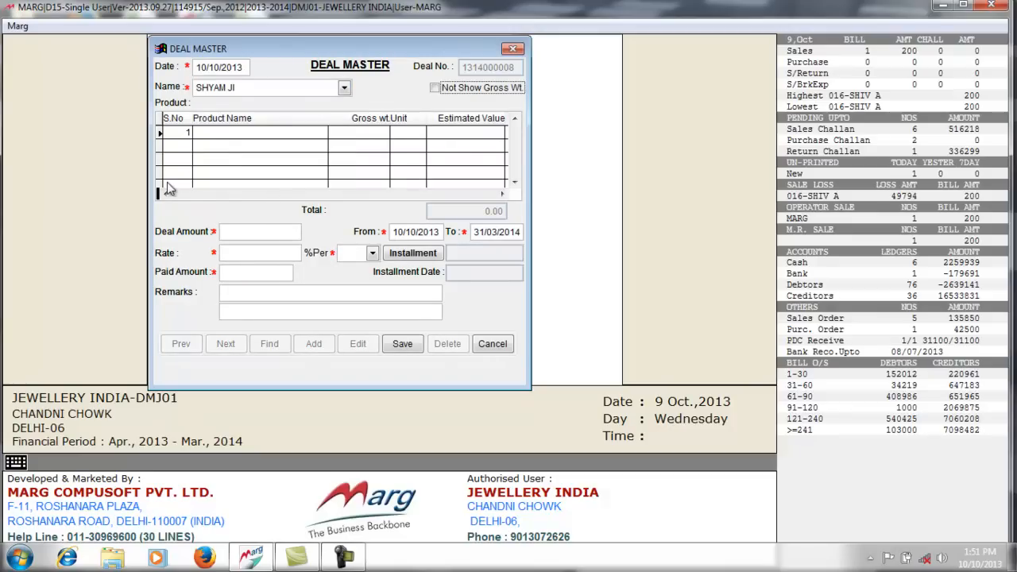
- Add a NECKLACE SET of 40 GM valued at 100000 to the deal's product grid
click(204, 132)
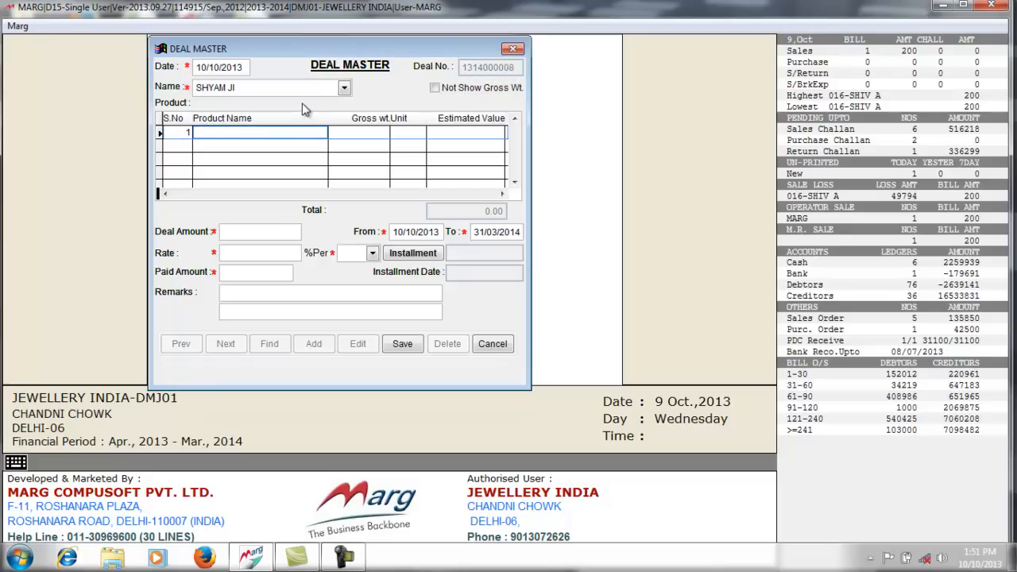
text(NECKLACE SET)
key(Return)
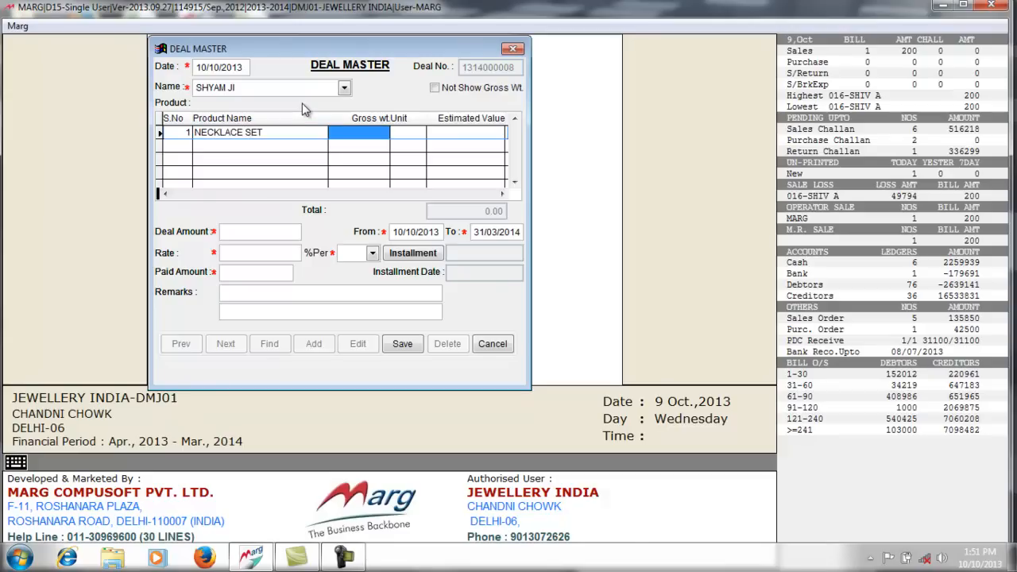
text(40 .)
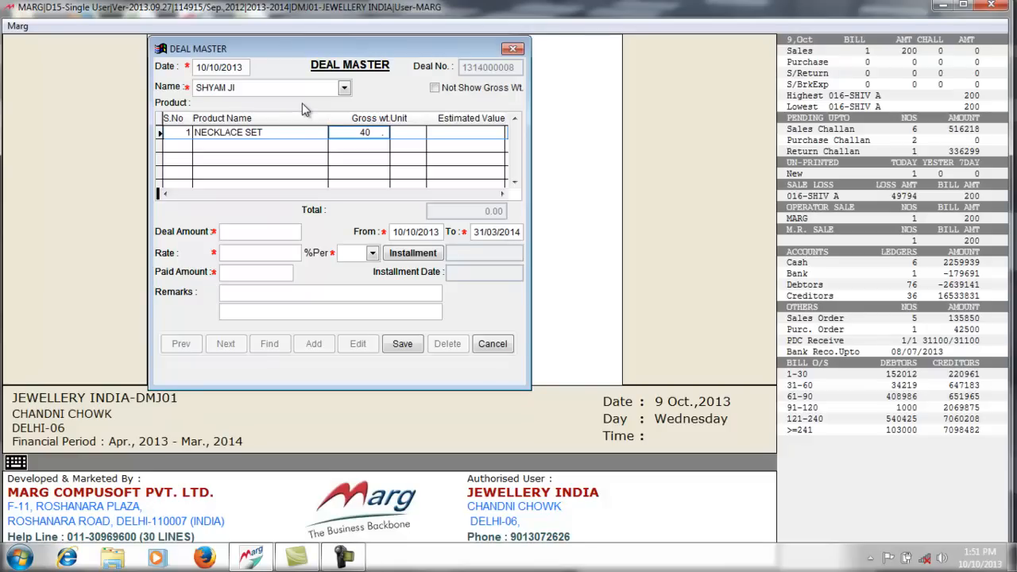
key(Return)
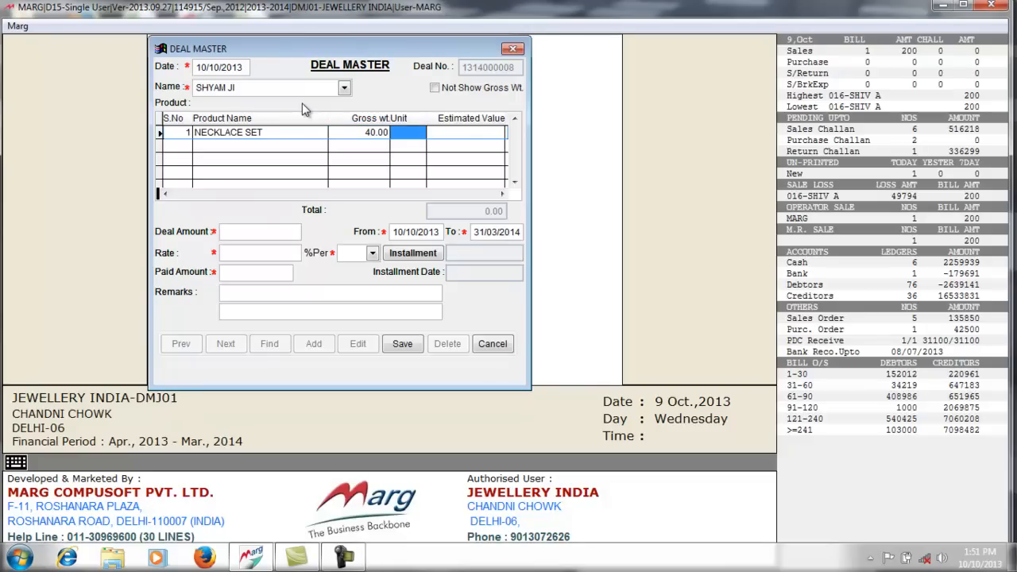
text(GM)
key(Return)
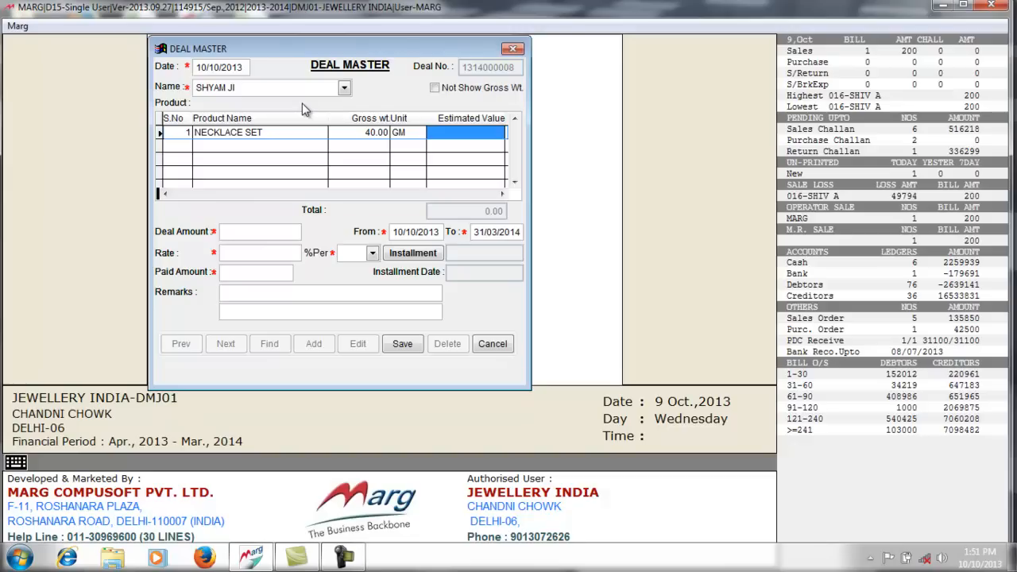
text(1)
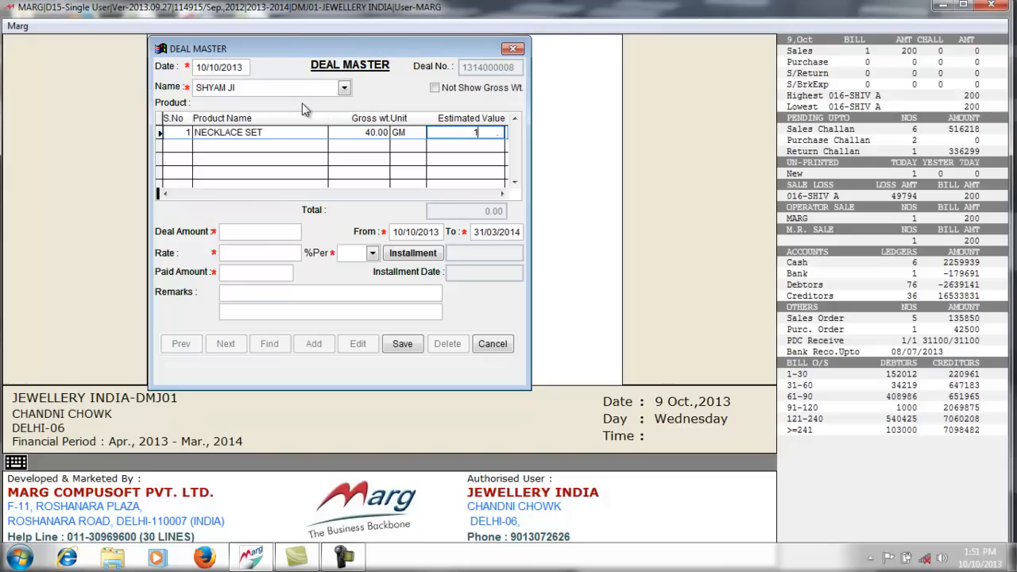
text(00000)
key(Return)
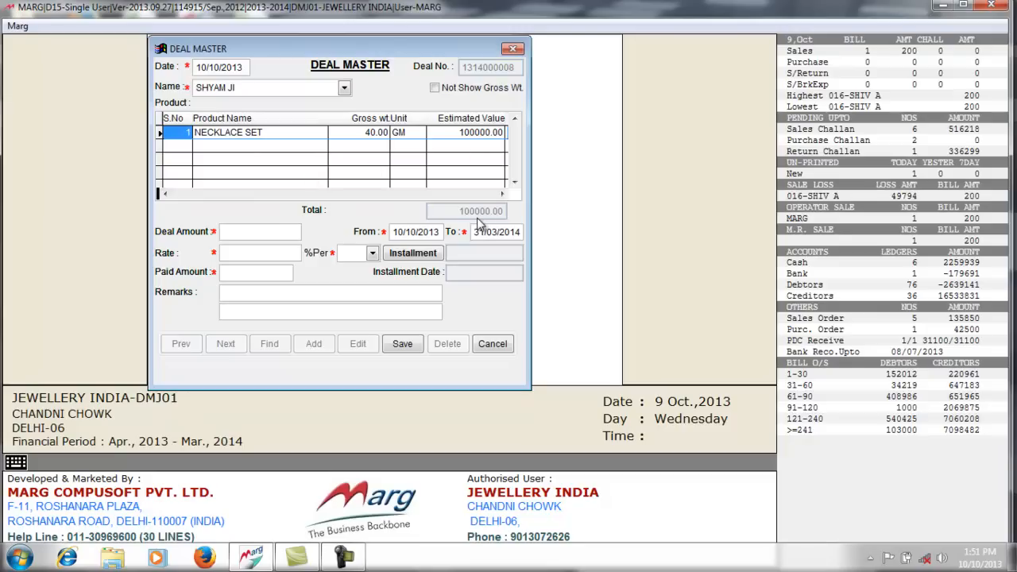
click(231, 234)
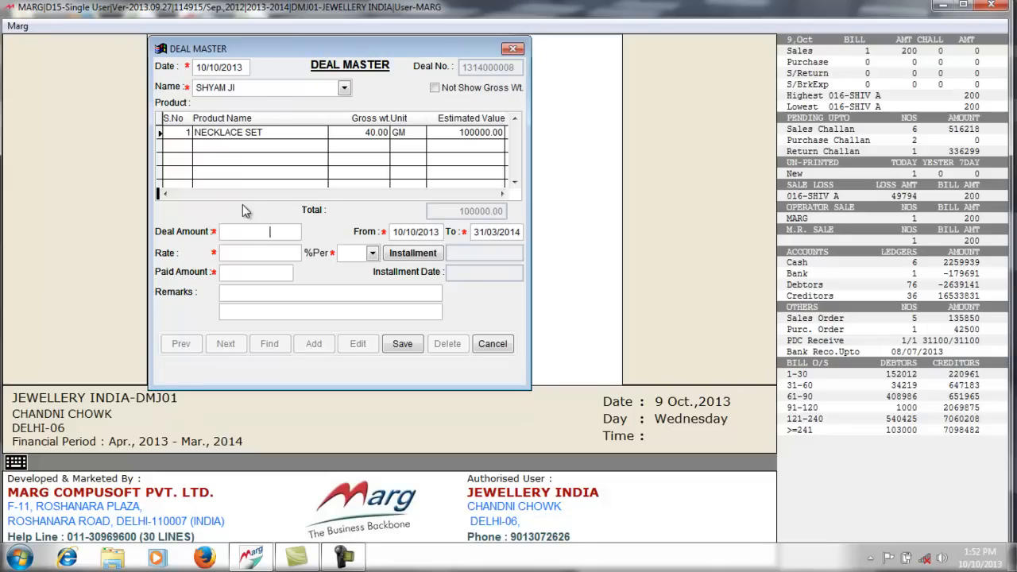
- Set deal amount 50000, end date 10/03/2014 and 10% monthly interest, then calculate installments
text(50000)
key(Return)
click(474, 232)
text(10)
key(Return)
text(10)
key(Return)
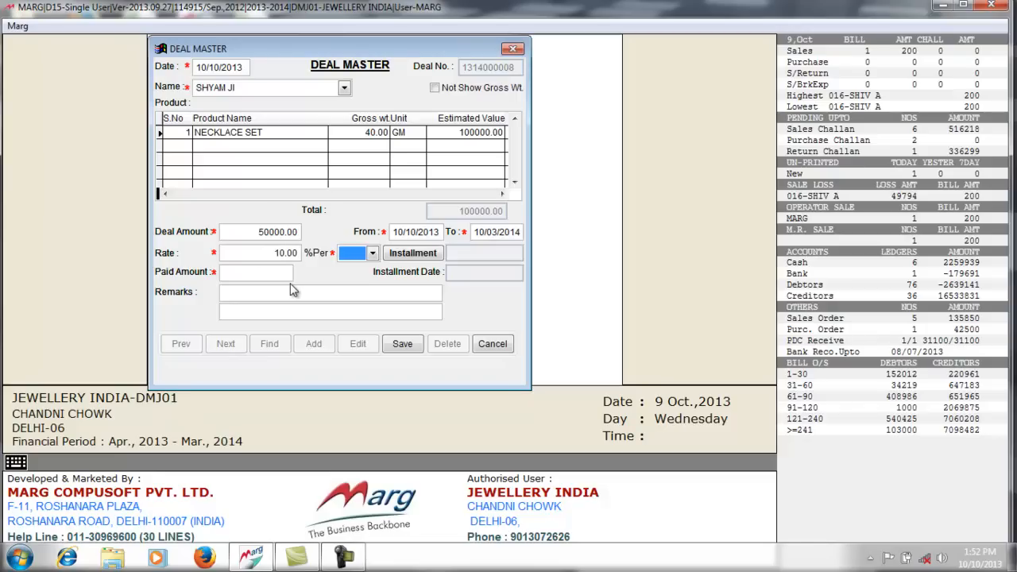
click(373, 254)
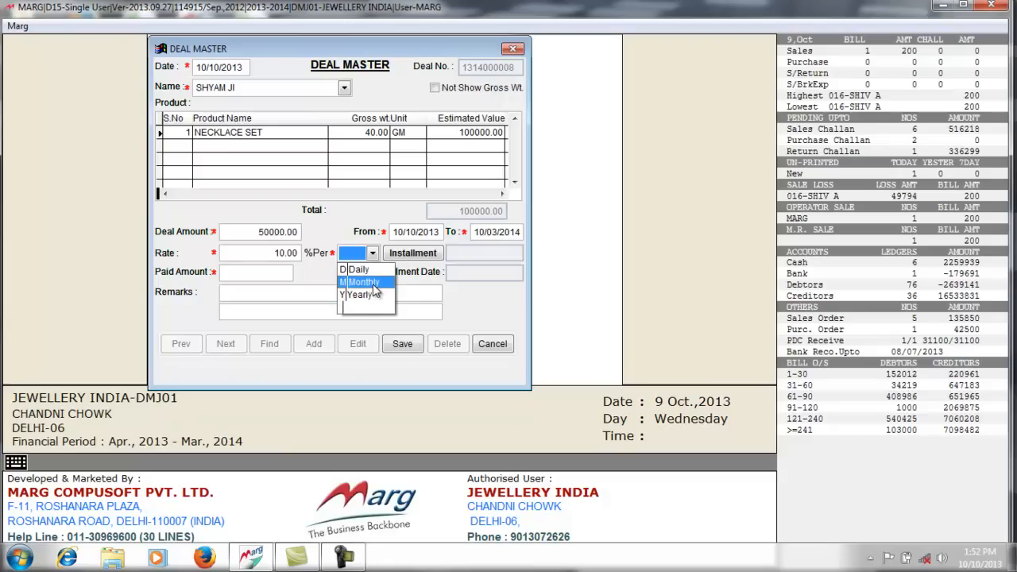
click(375, 290)
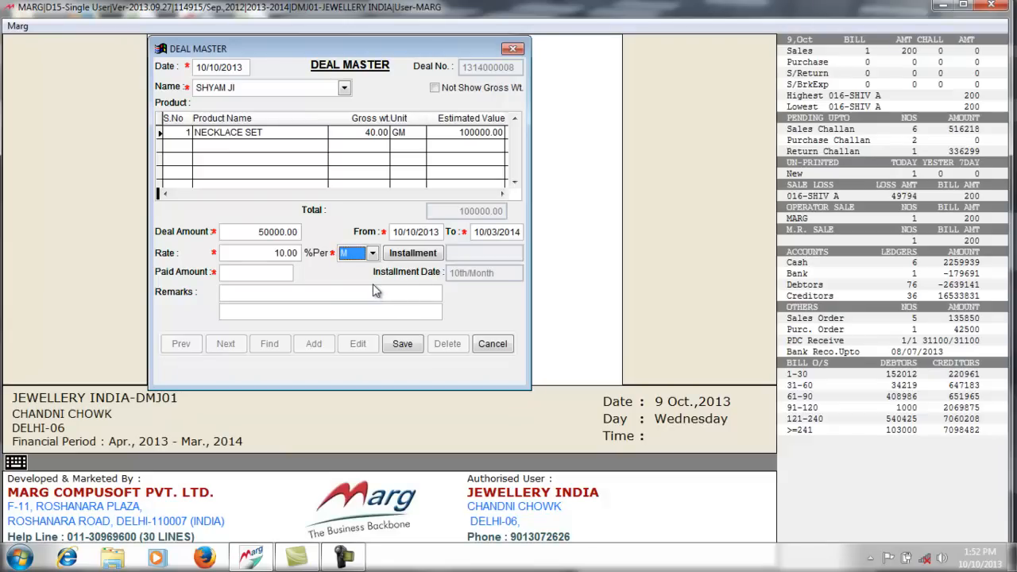
click(411, 260)
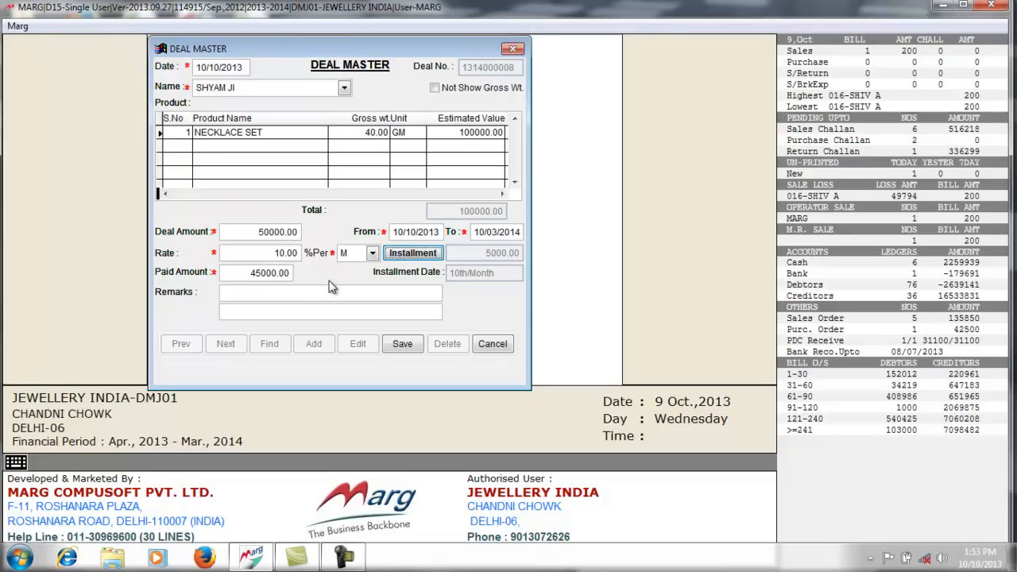
- Save the girvi deal and exit back to the Mortgage/Girvi menu
click(302, 294)
click(401, 350)
click(491, 343)
click(486, 329)
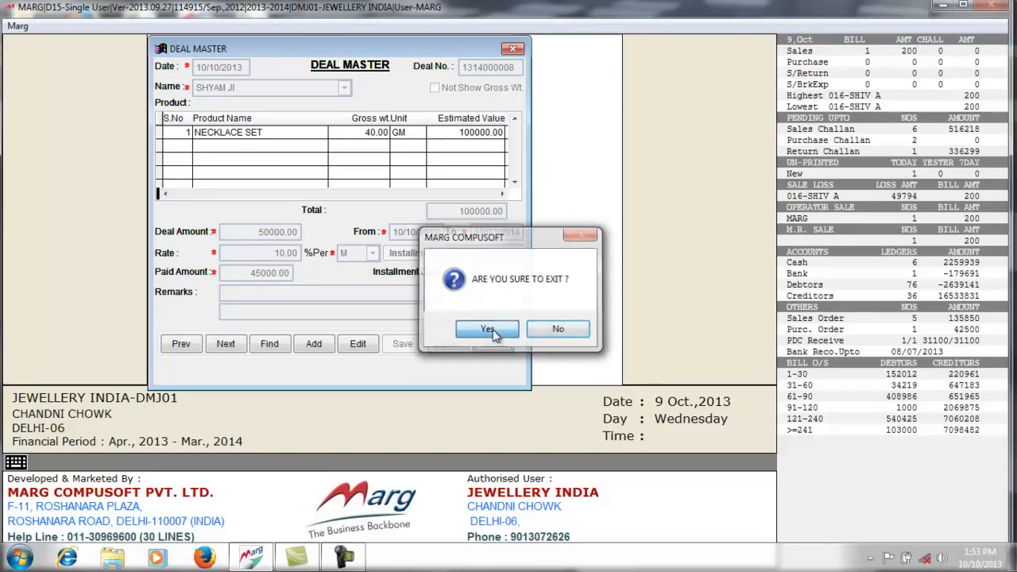
- Start a new girvi payment entry dated 10/11/2013
click(490, 179)
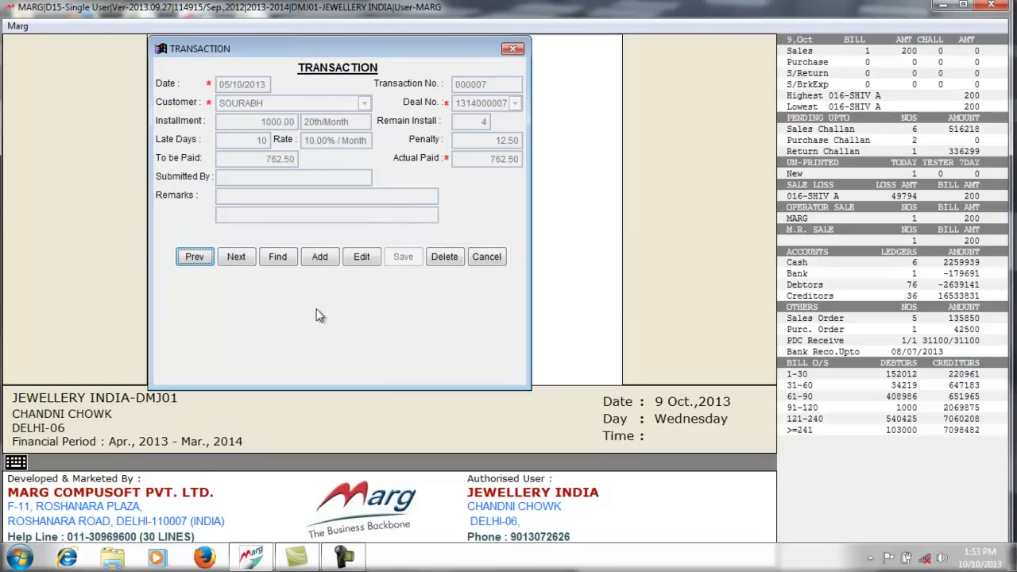
click(319, 257)
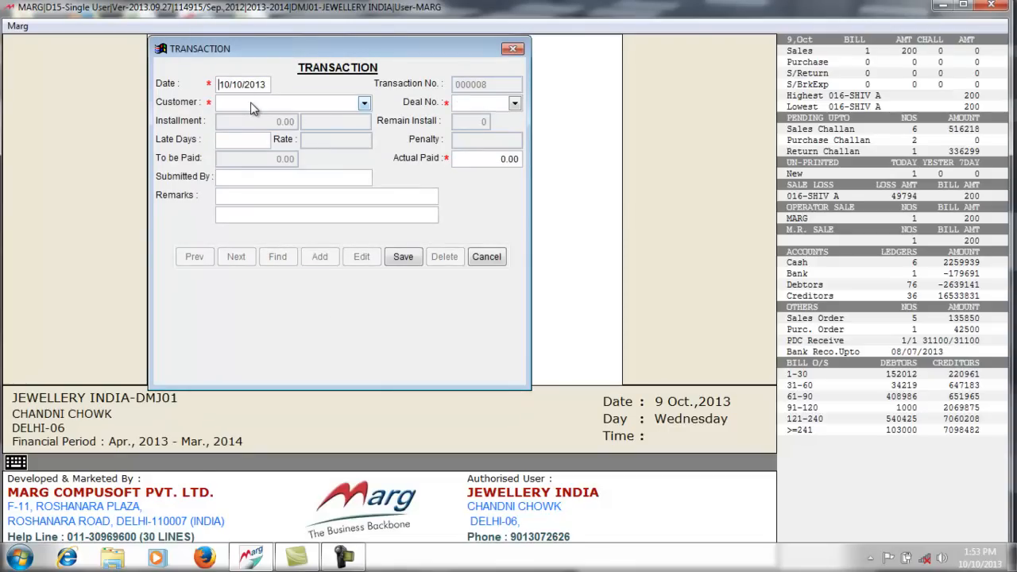
key(Right)
key(Right)
text(11)
key(Return)
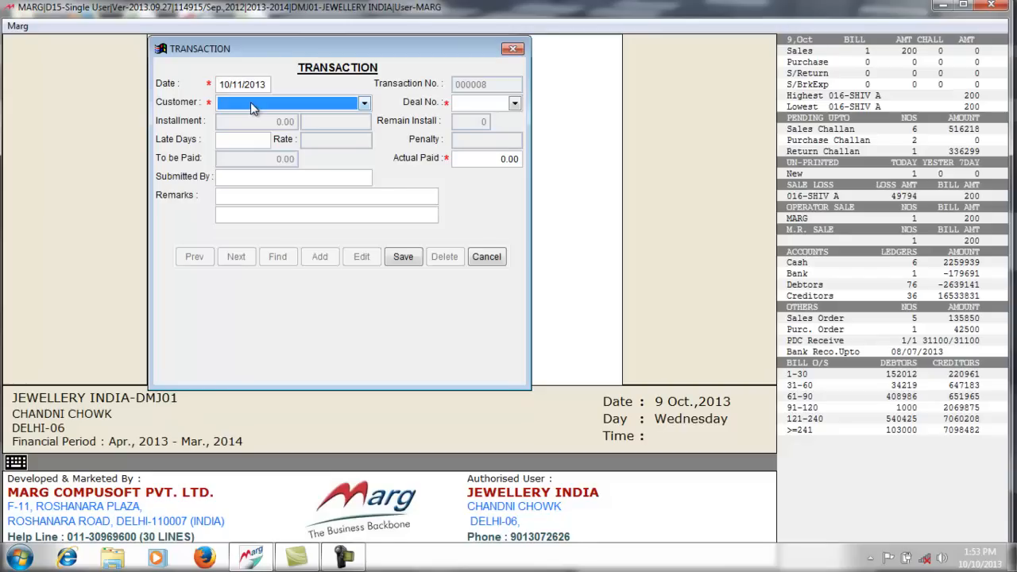
key(Down)
key(Return)
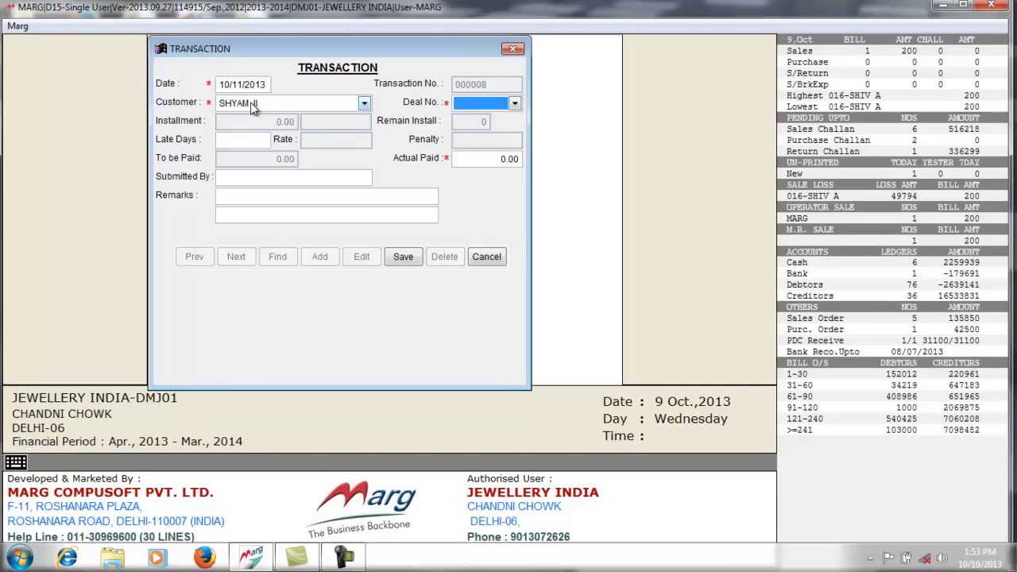
click(515, 103)
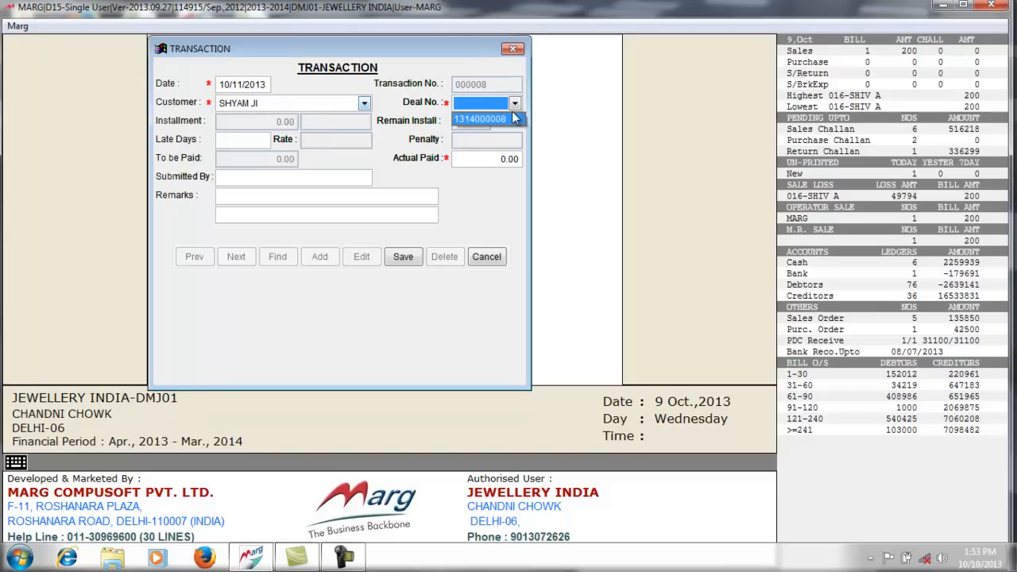
click(509, 125)
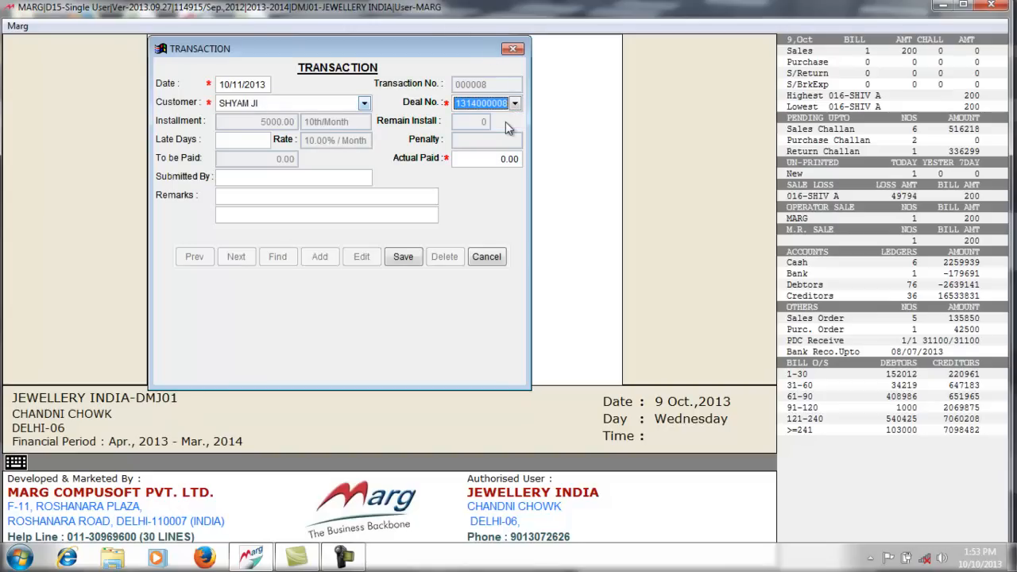
click(246, 140)
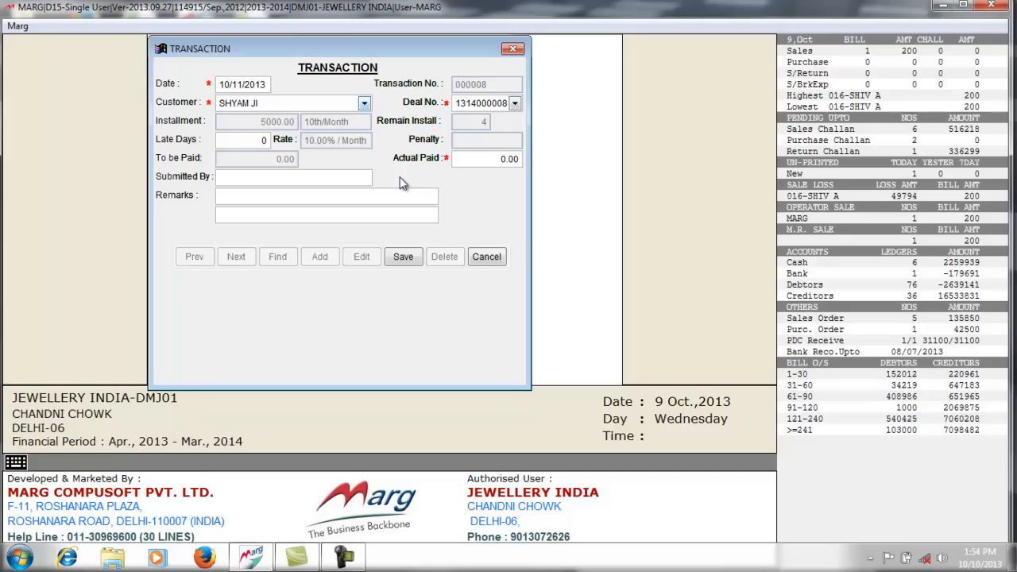
- Enter 10 late days and 5166 as the actual amount paid
text(10)
key(Return)
text(5166)
key(Return)
- Fill in who submitted the payment, save it, and exit the transaction form
text(PAYMENT BY GHANSHYMA JI)
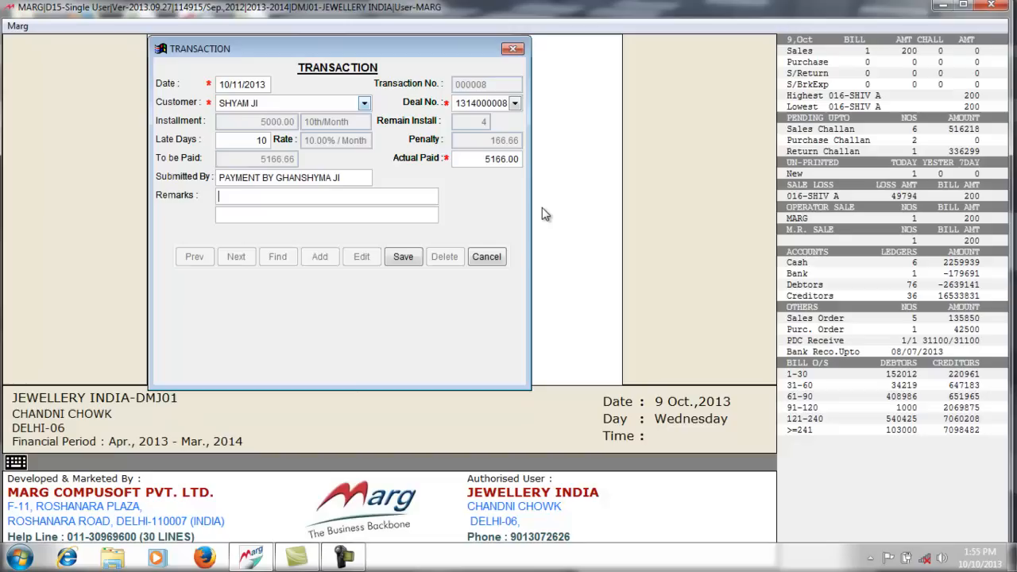
click(404, 259)
click(486, 259)
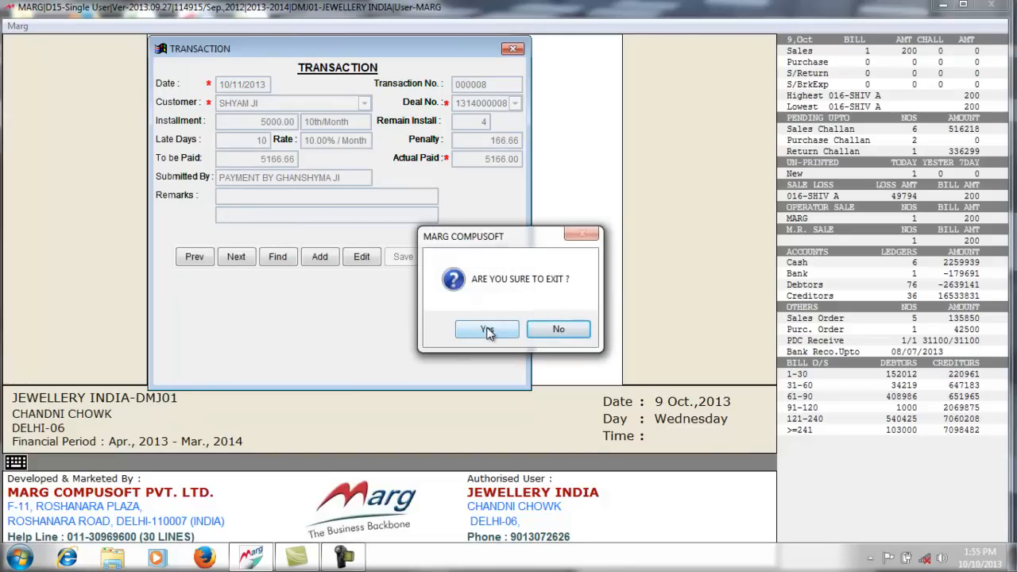
click(488, 333)
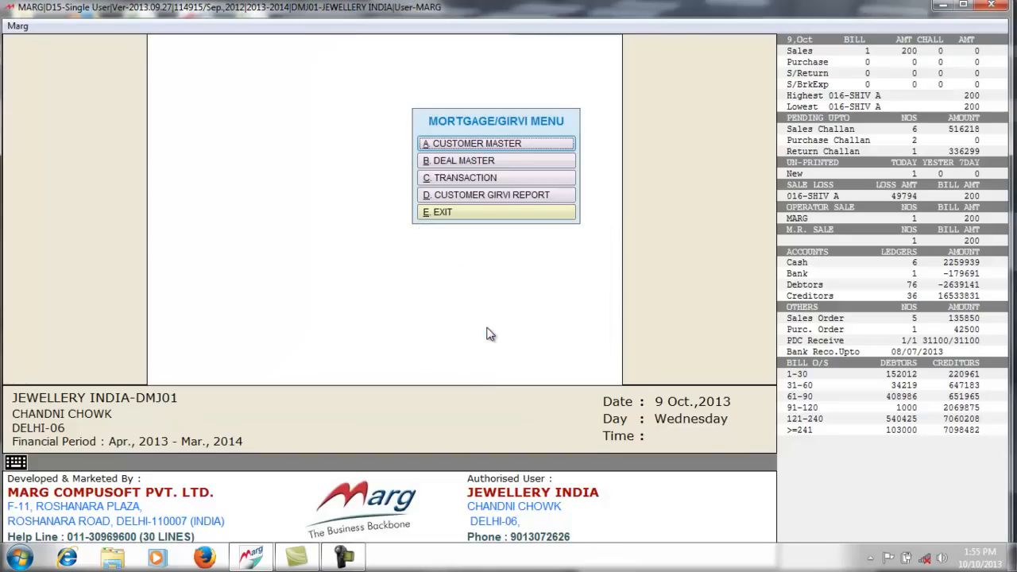
- Run the Customer Girvi Report from 10/10/2013 for the ticked customer
click(490, 197)
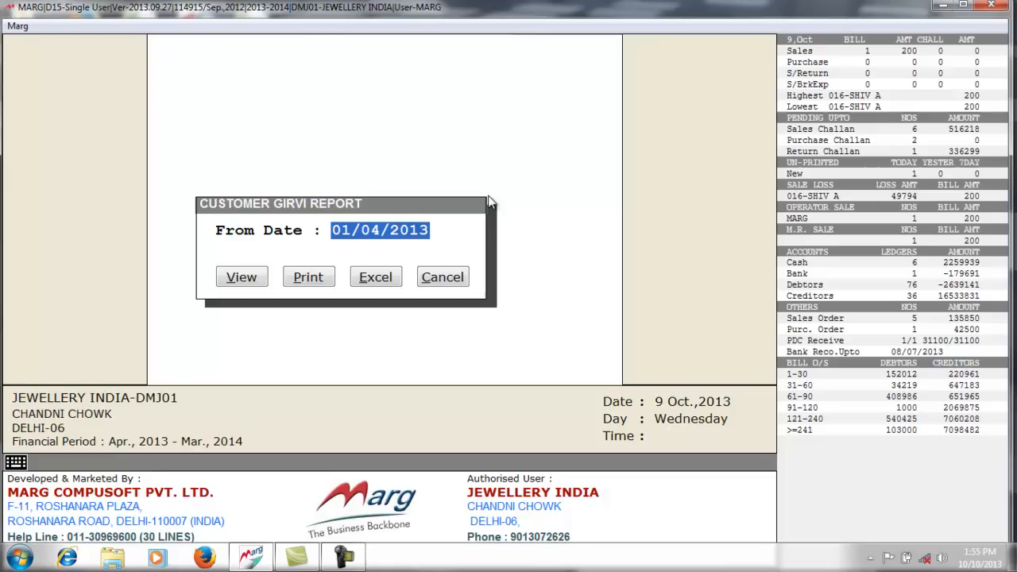
text(10/)
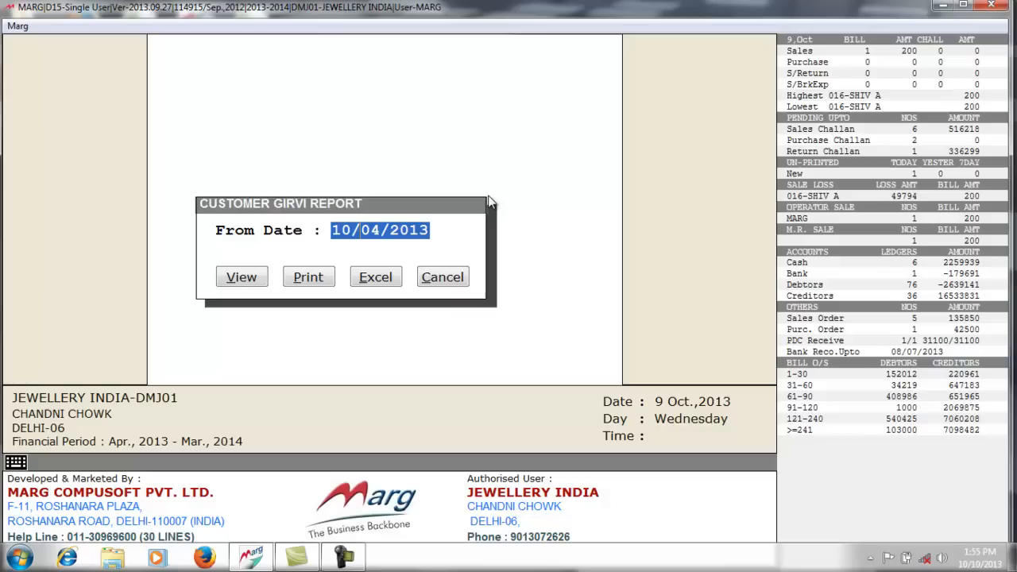
text(10)
key(Return)
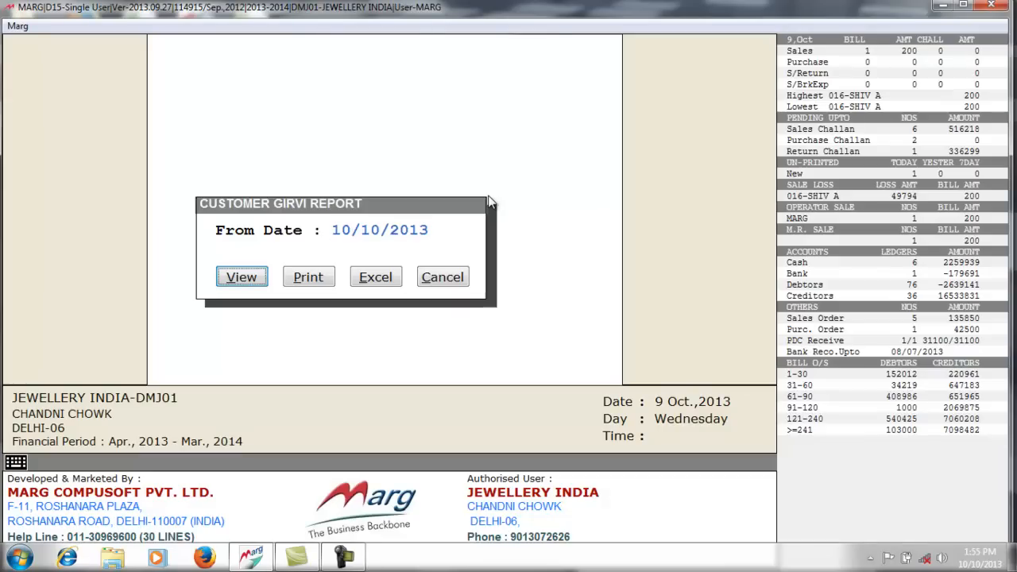
key(Return)
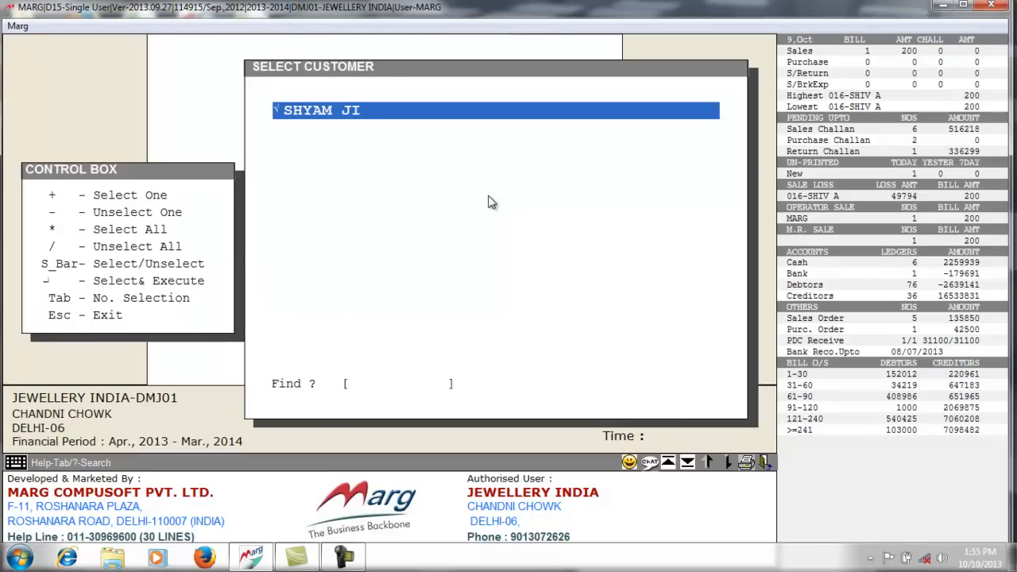
key(Return)
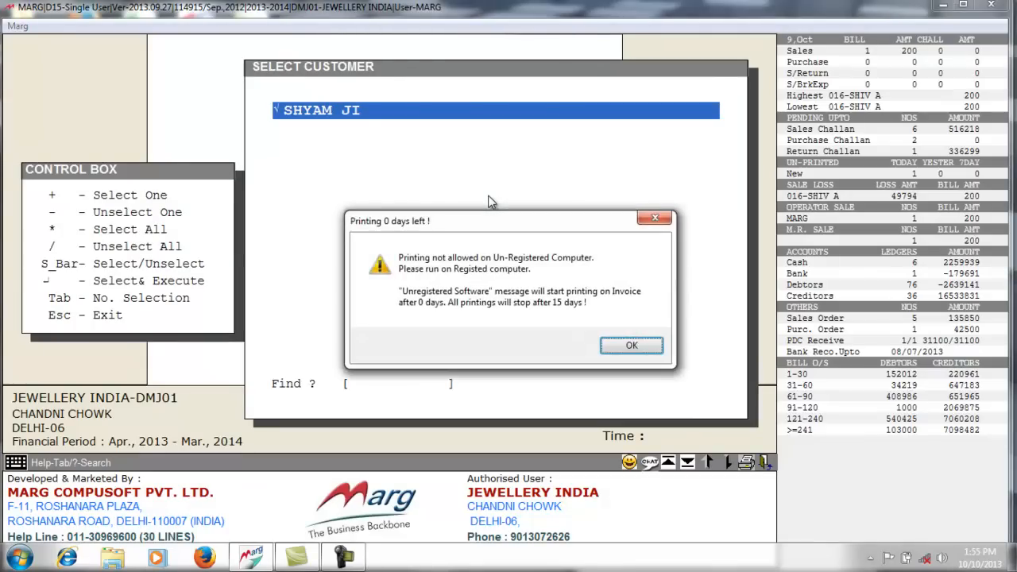
key(Return)
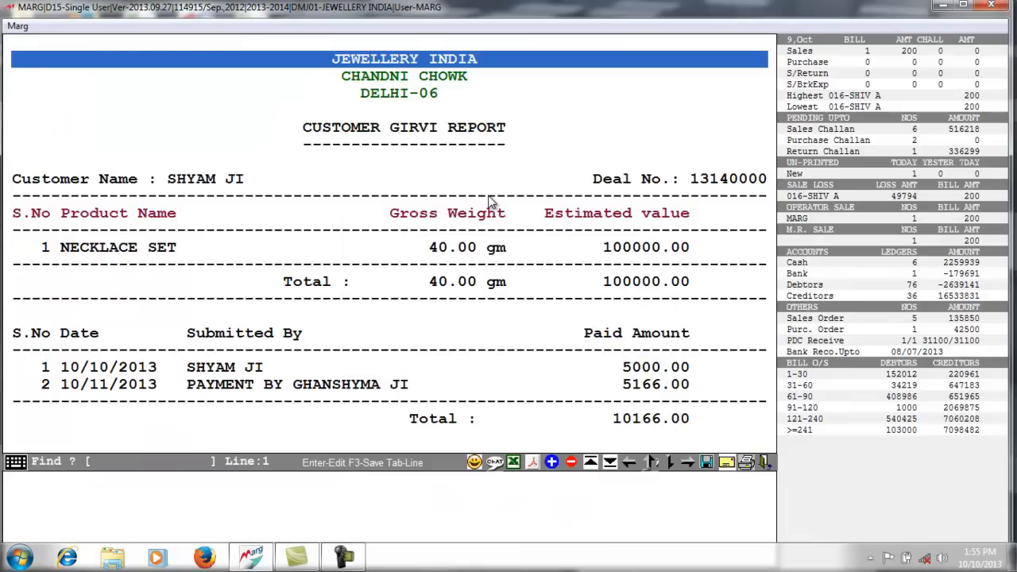
- Review the report rows: NECKLACE SET deal, 10166.00 paid and 4 installments pending
key(Down)
key(Down)
key(Down)
key(Down)
key(Down)
key(Down)
key(Down)
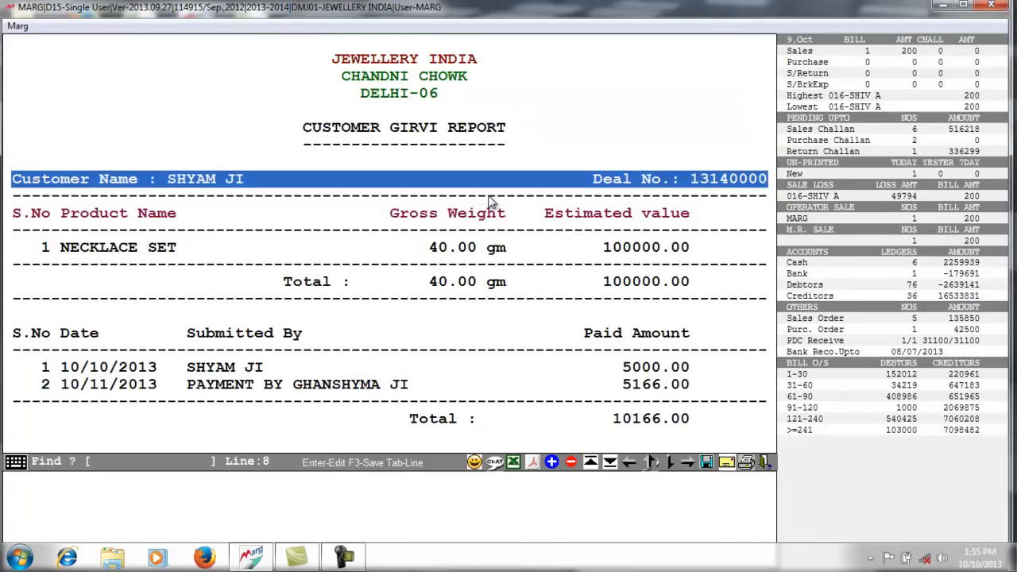
key(Right)
key(Right)
key(Left)
key(Left)
key(Down)
key(Down)
key(Down)
key(Down)
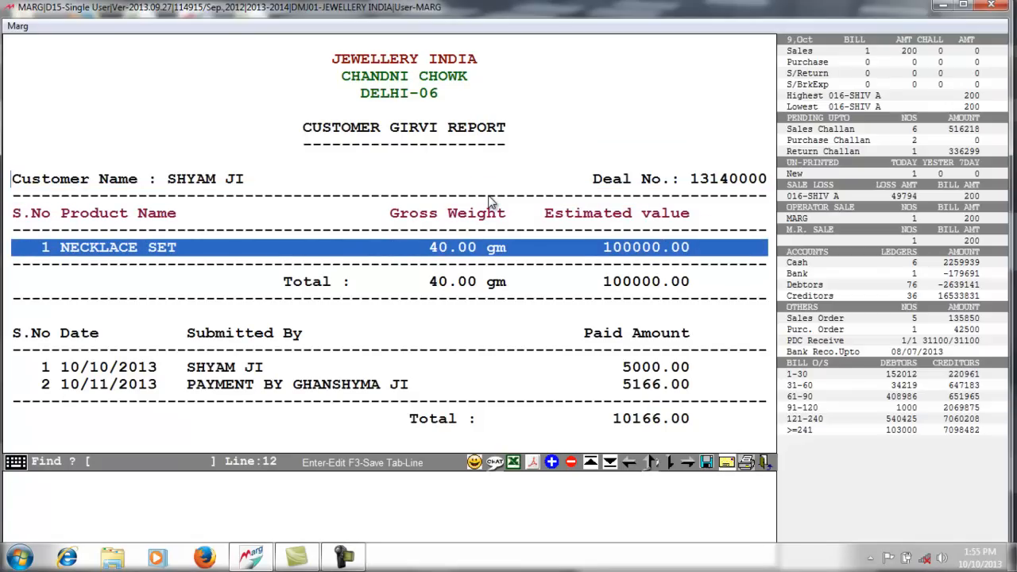
key(Down)
key(Down)
key(Down)
key(Down)
key(Down)
key(Down)
key(Down)
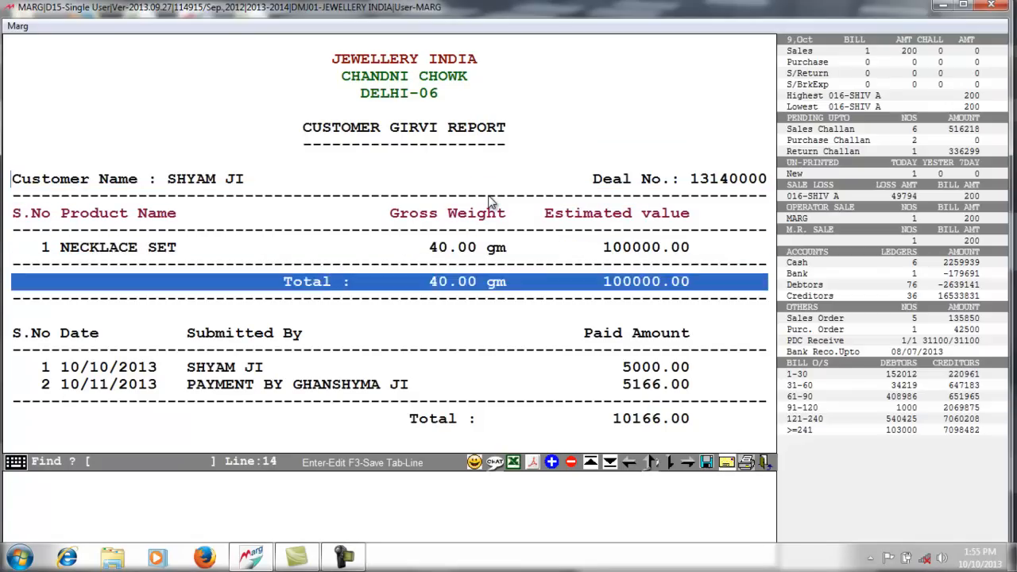
key(Down)
key(Down)
key(Down)
key(Down)
key(Down)
key(Down)
key(Down)
key(Down)
key(Down)
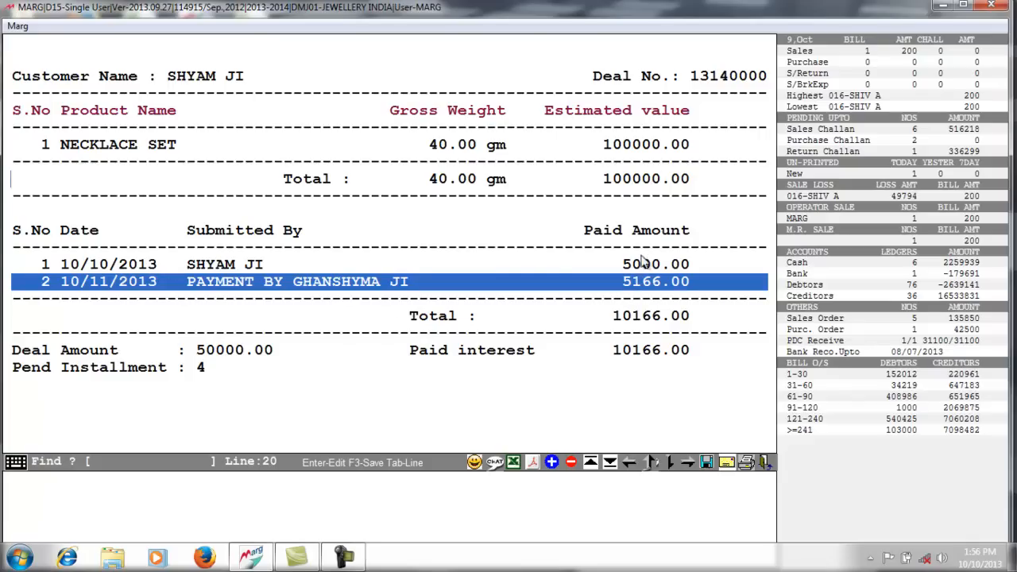
click(635, 317)
click(624, 376)
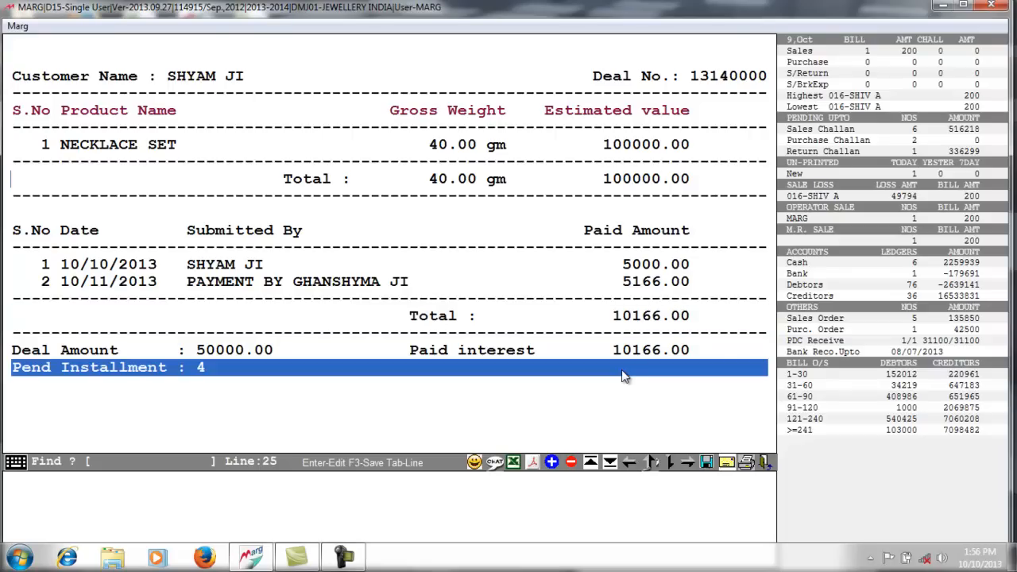
click(322, 355)
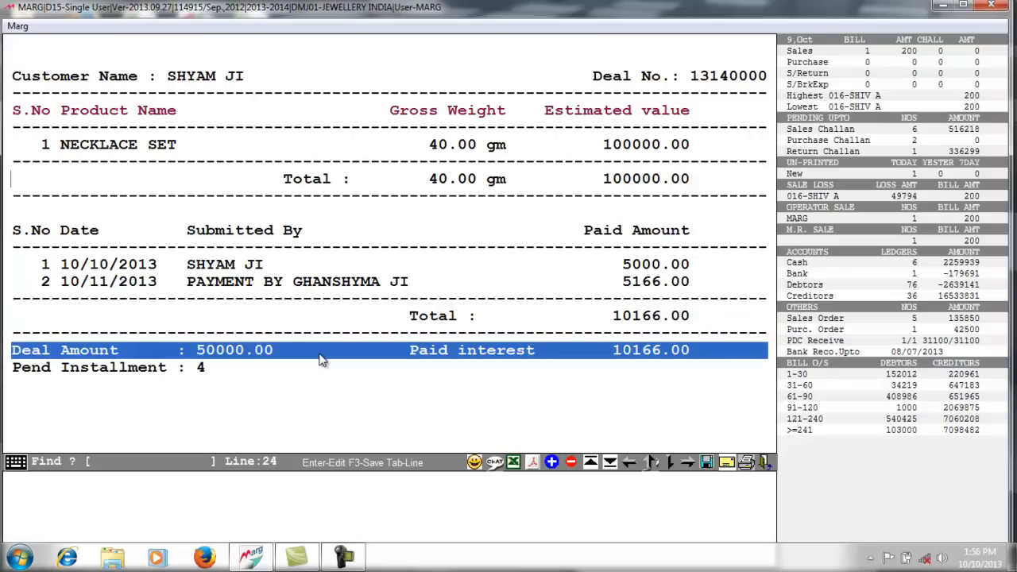
- Preview the report in graphical view, then close it and return to the main screen
click(532, 463)
click(227, 238)
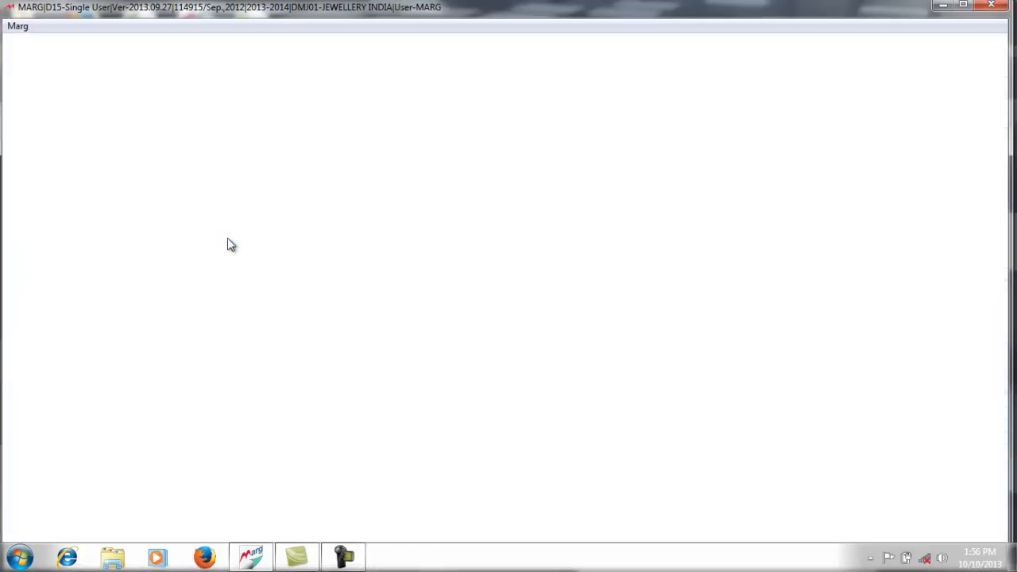
key(Escape)
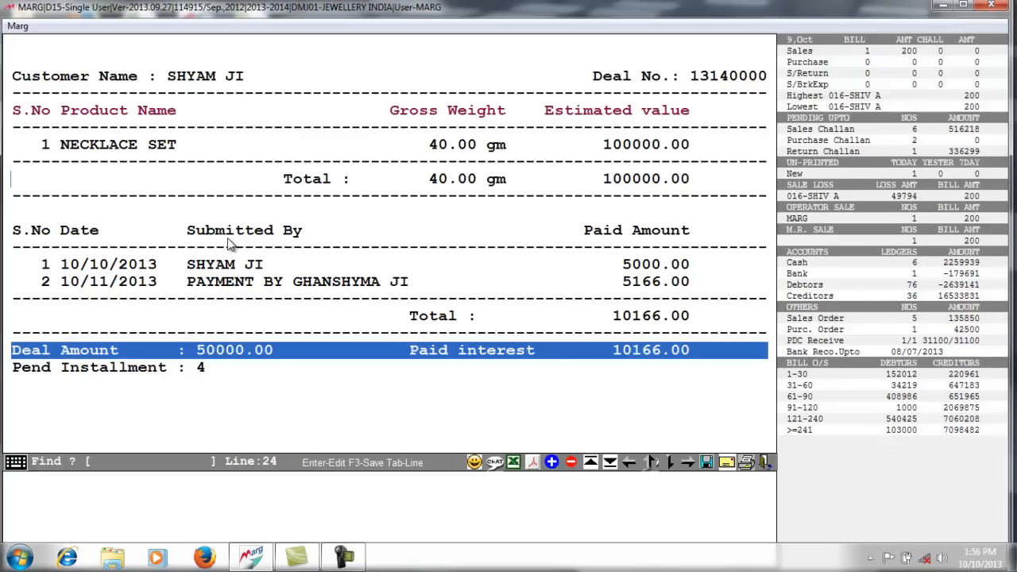
key(Escape)
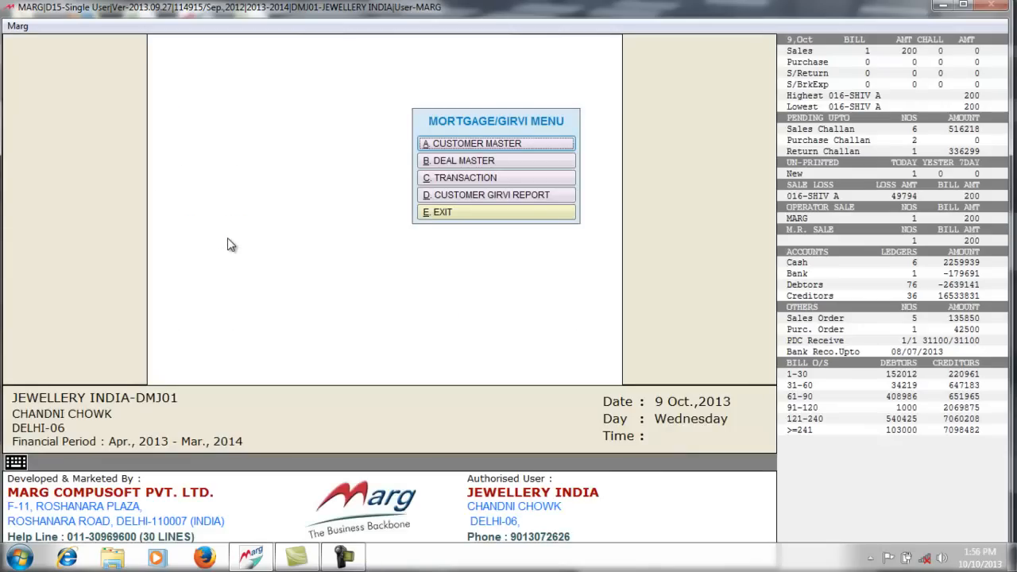
click(469, 212)
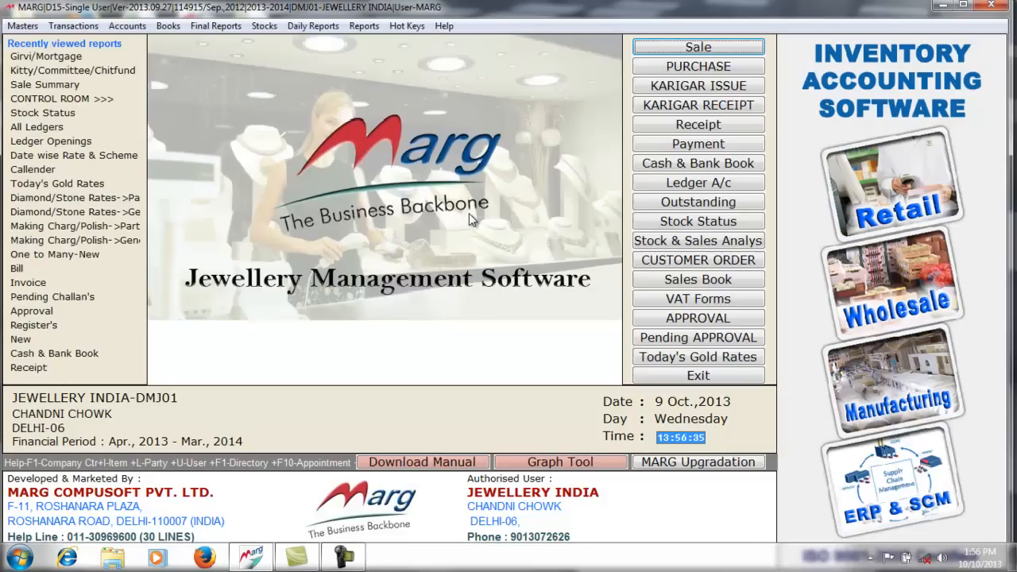